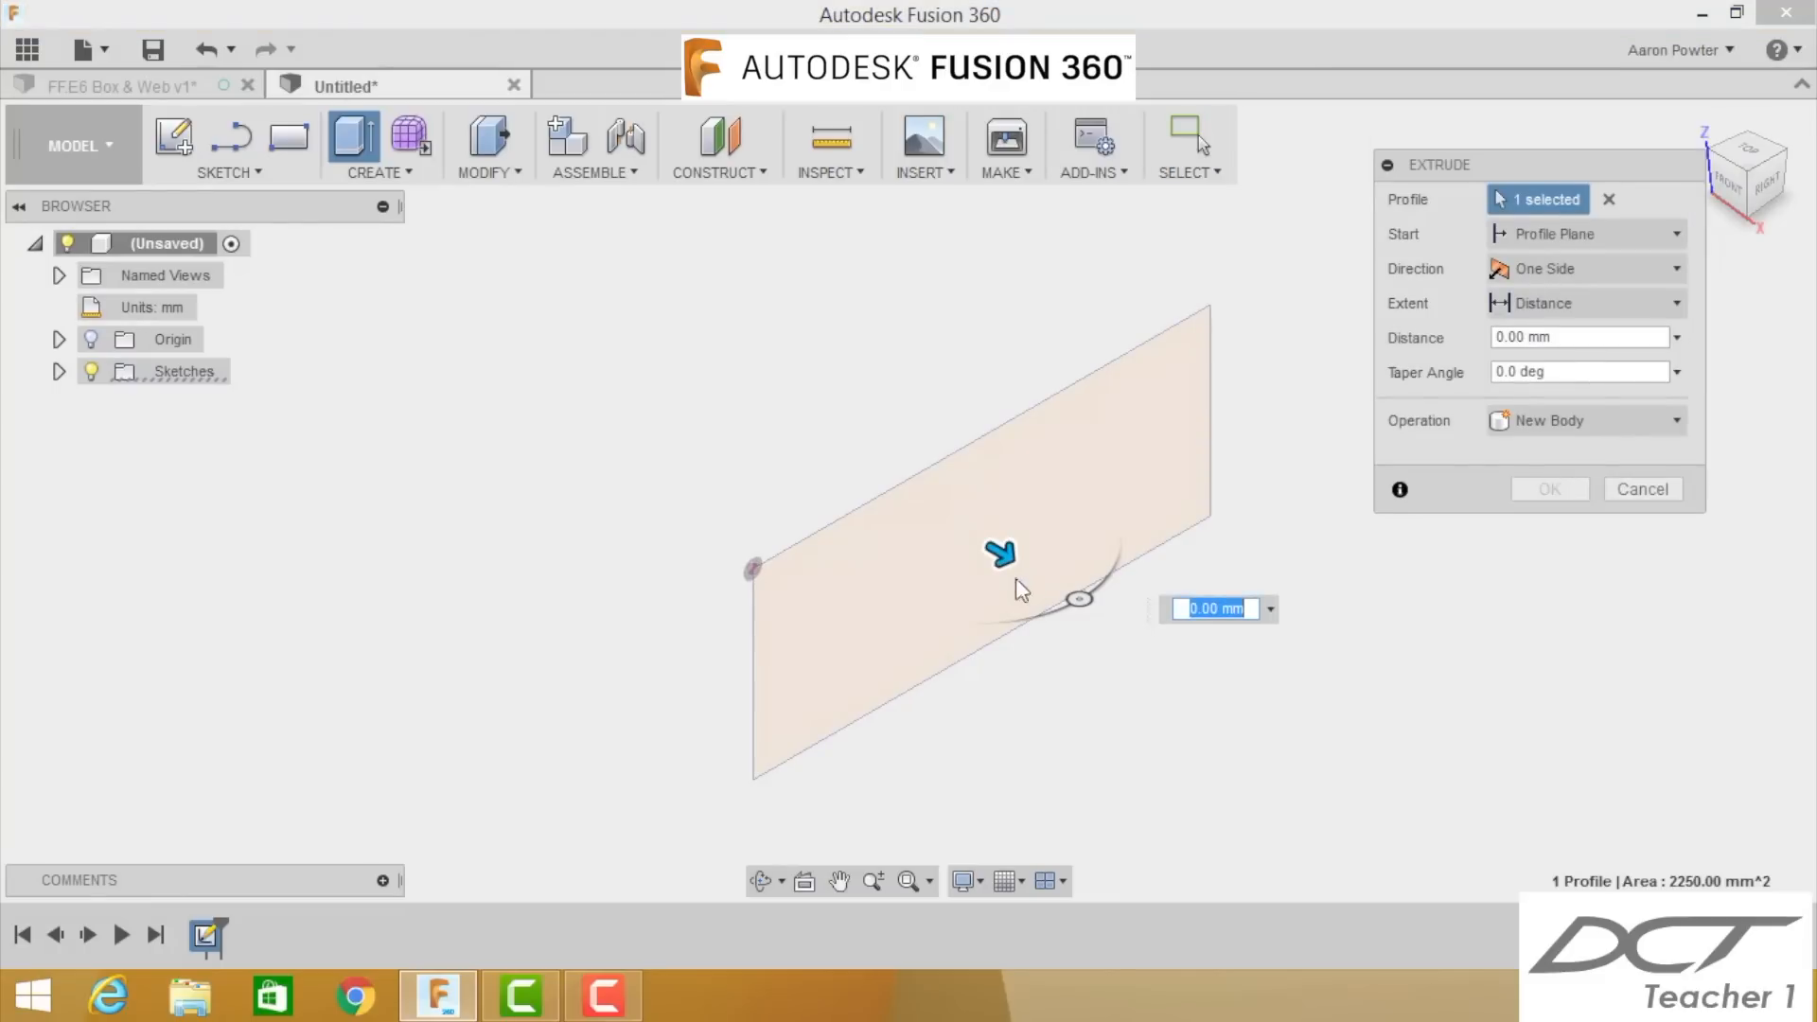
Step: Extrude the rectangular profile 115 mm to one side as a new body
left_click_drag(1005, 553, 1185, 651)
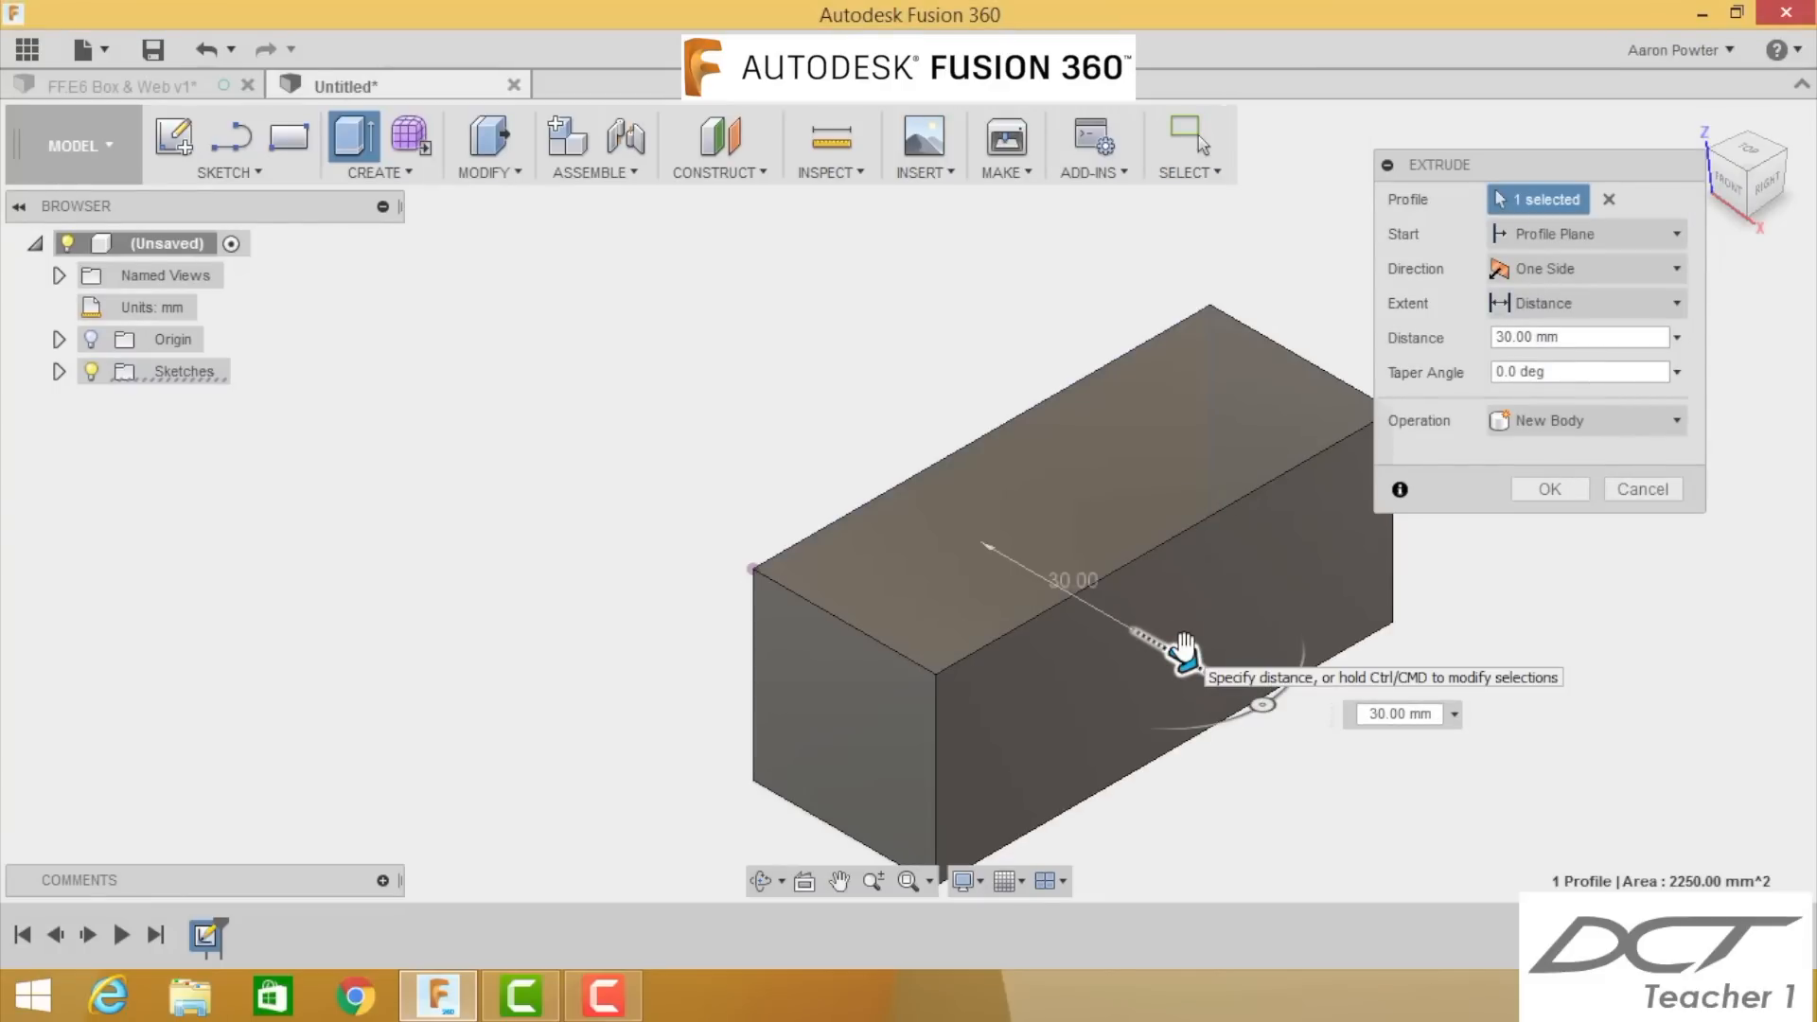
left_click_drag(1387, 711, 1356, 704)
type("11")
type("0")
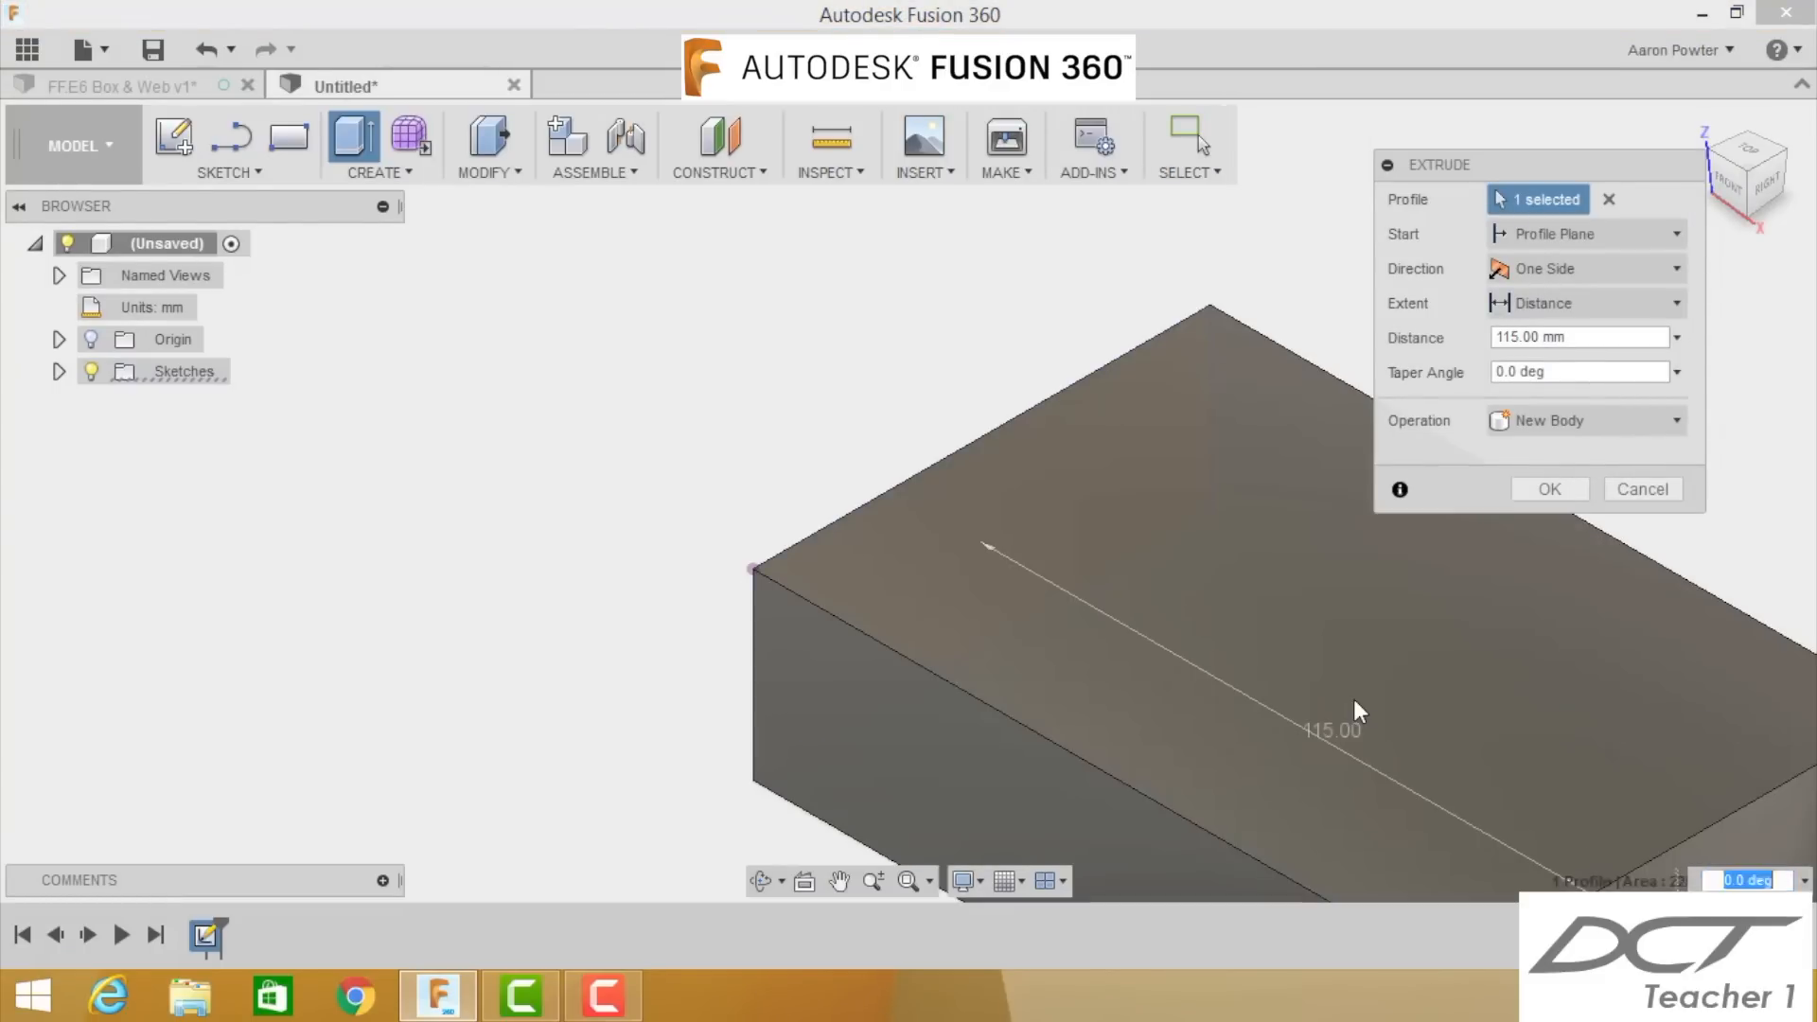
key("Return")
left_click(1688, 115)
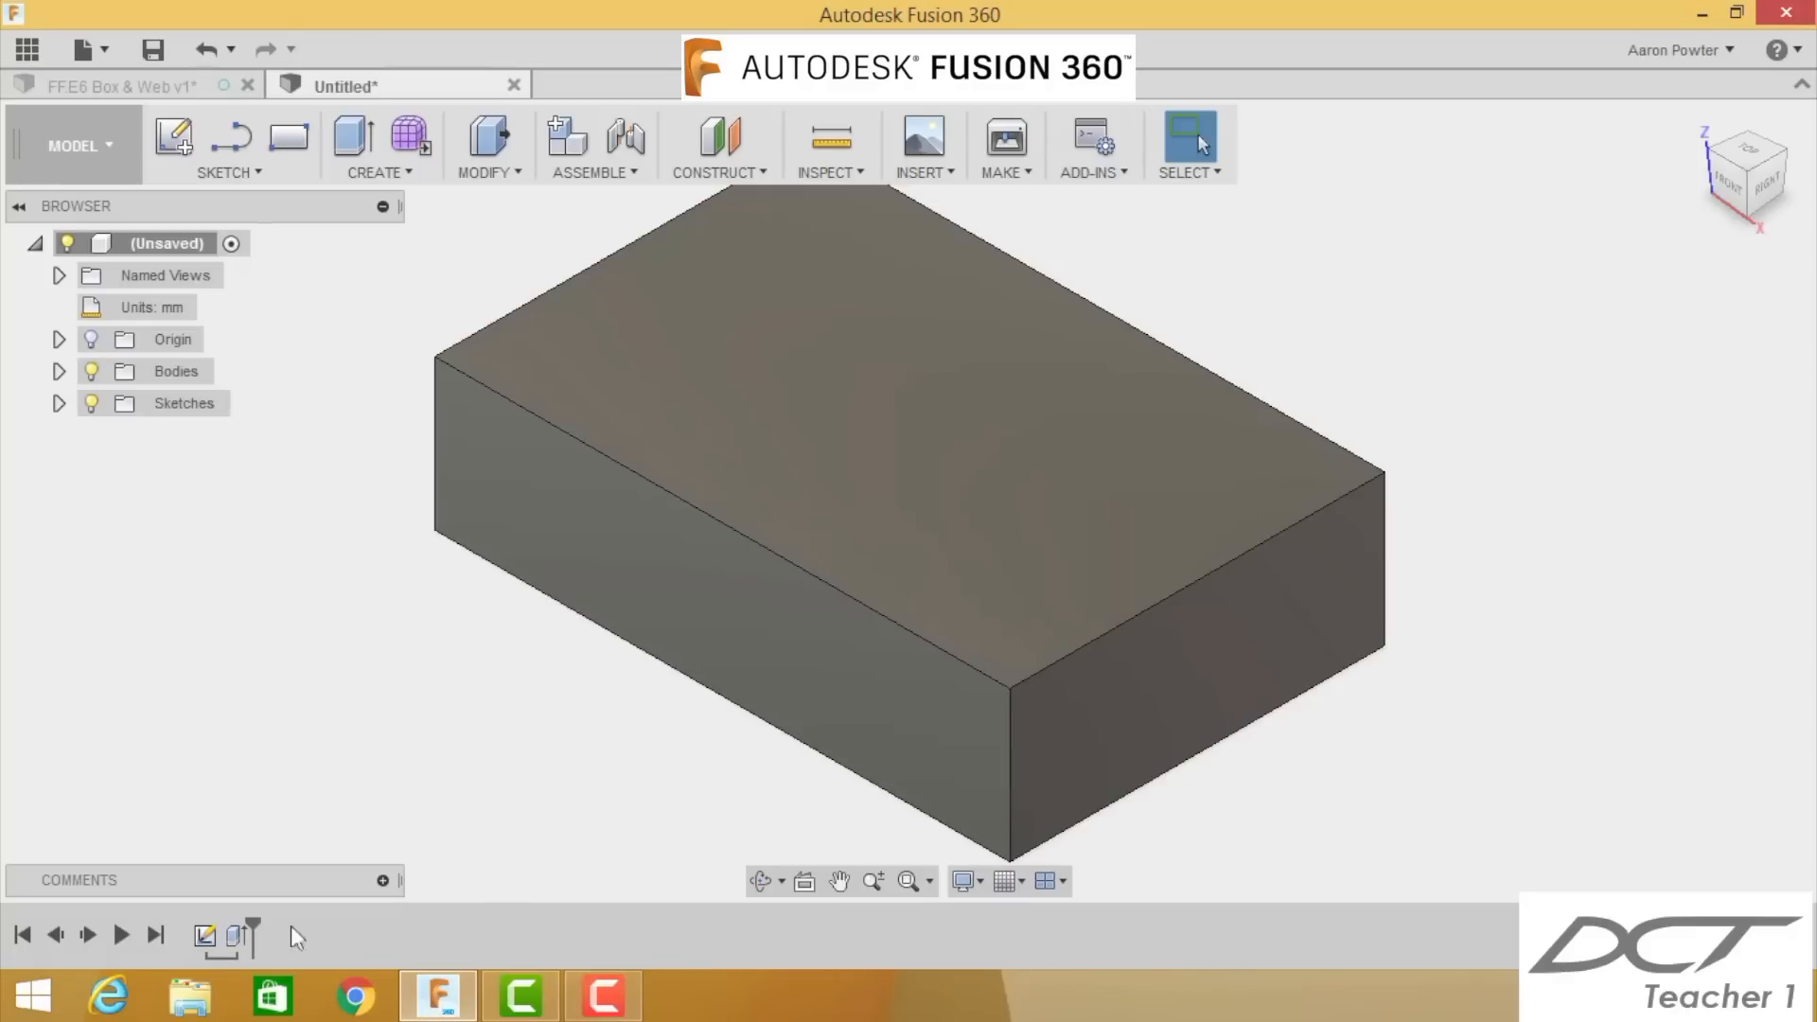
Step: Edit the base rectangle sketch and round its lower corner at the vertical axis with a 15 mm fillet
right_click(216, 939)
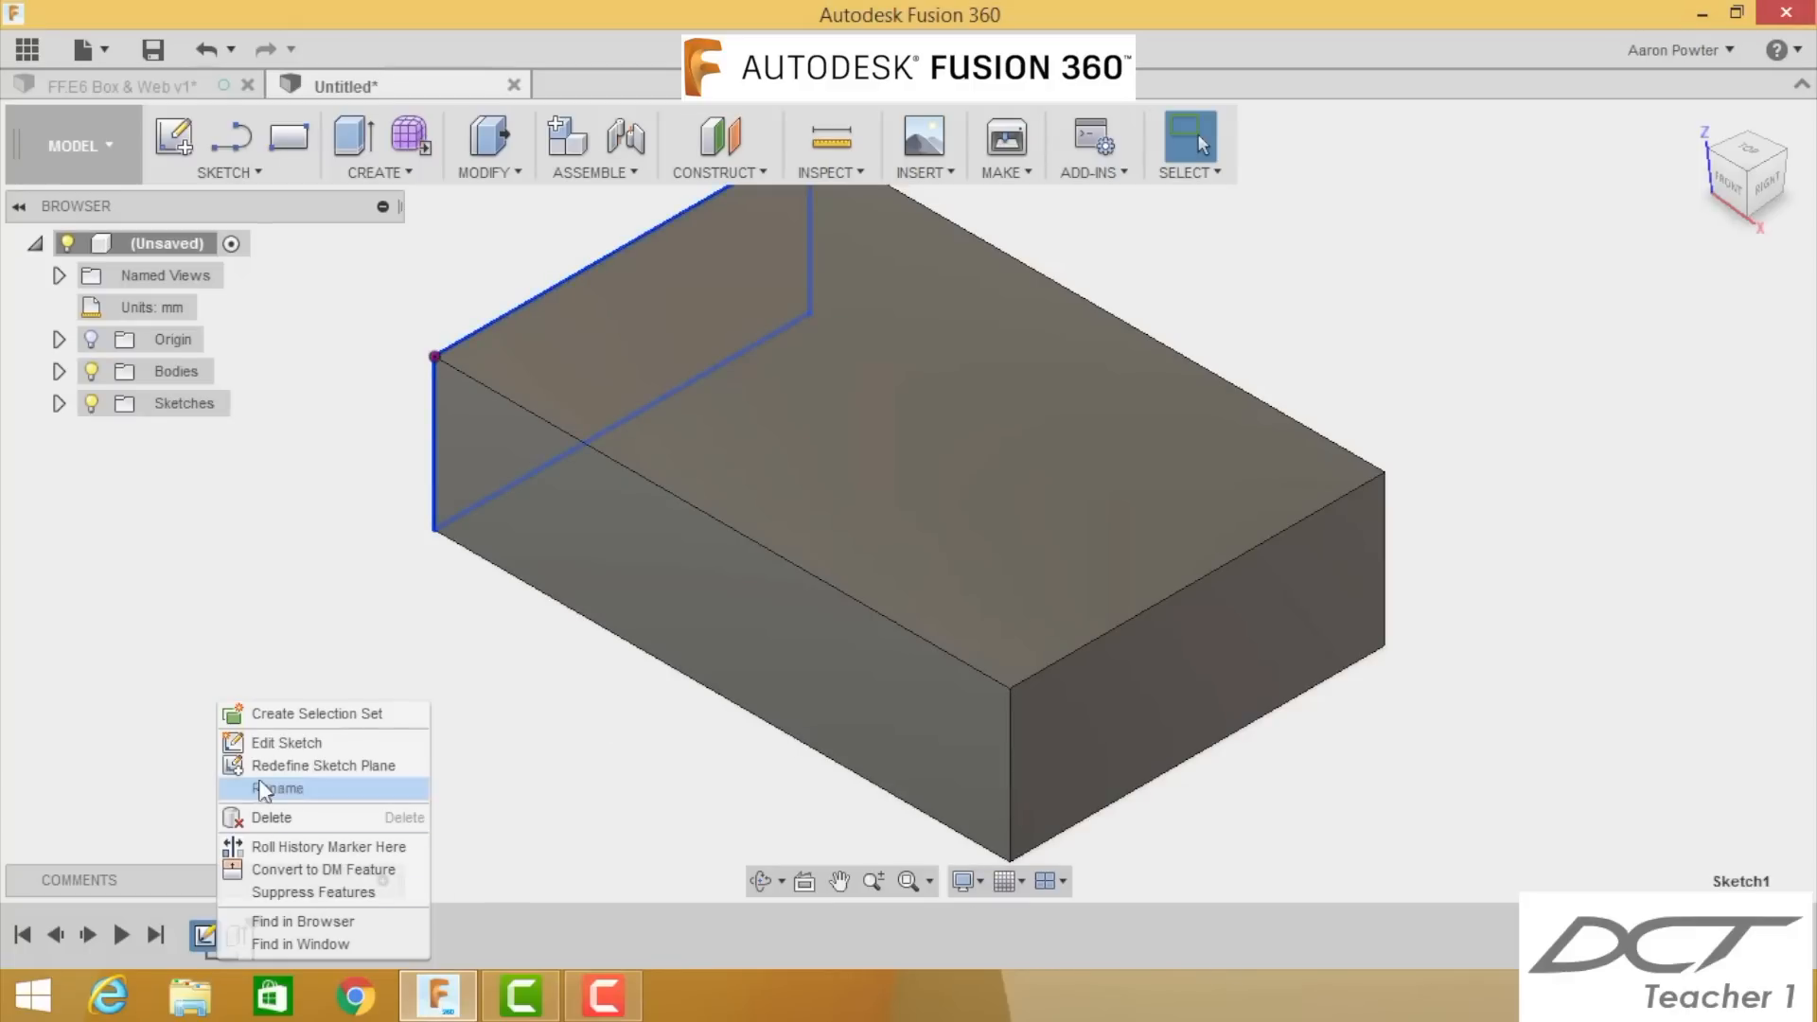
left_click(275, 744)
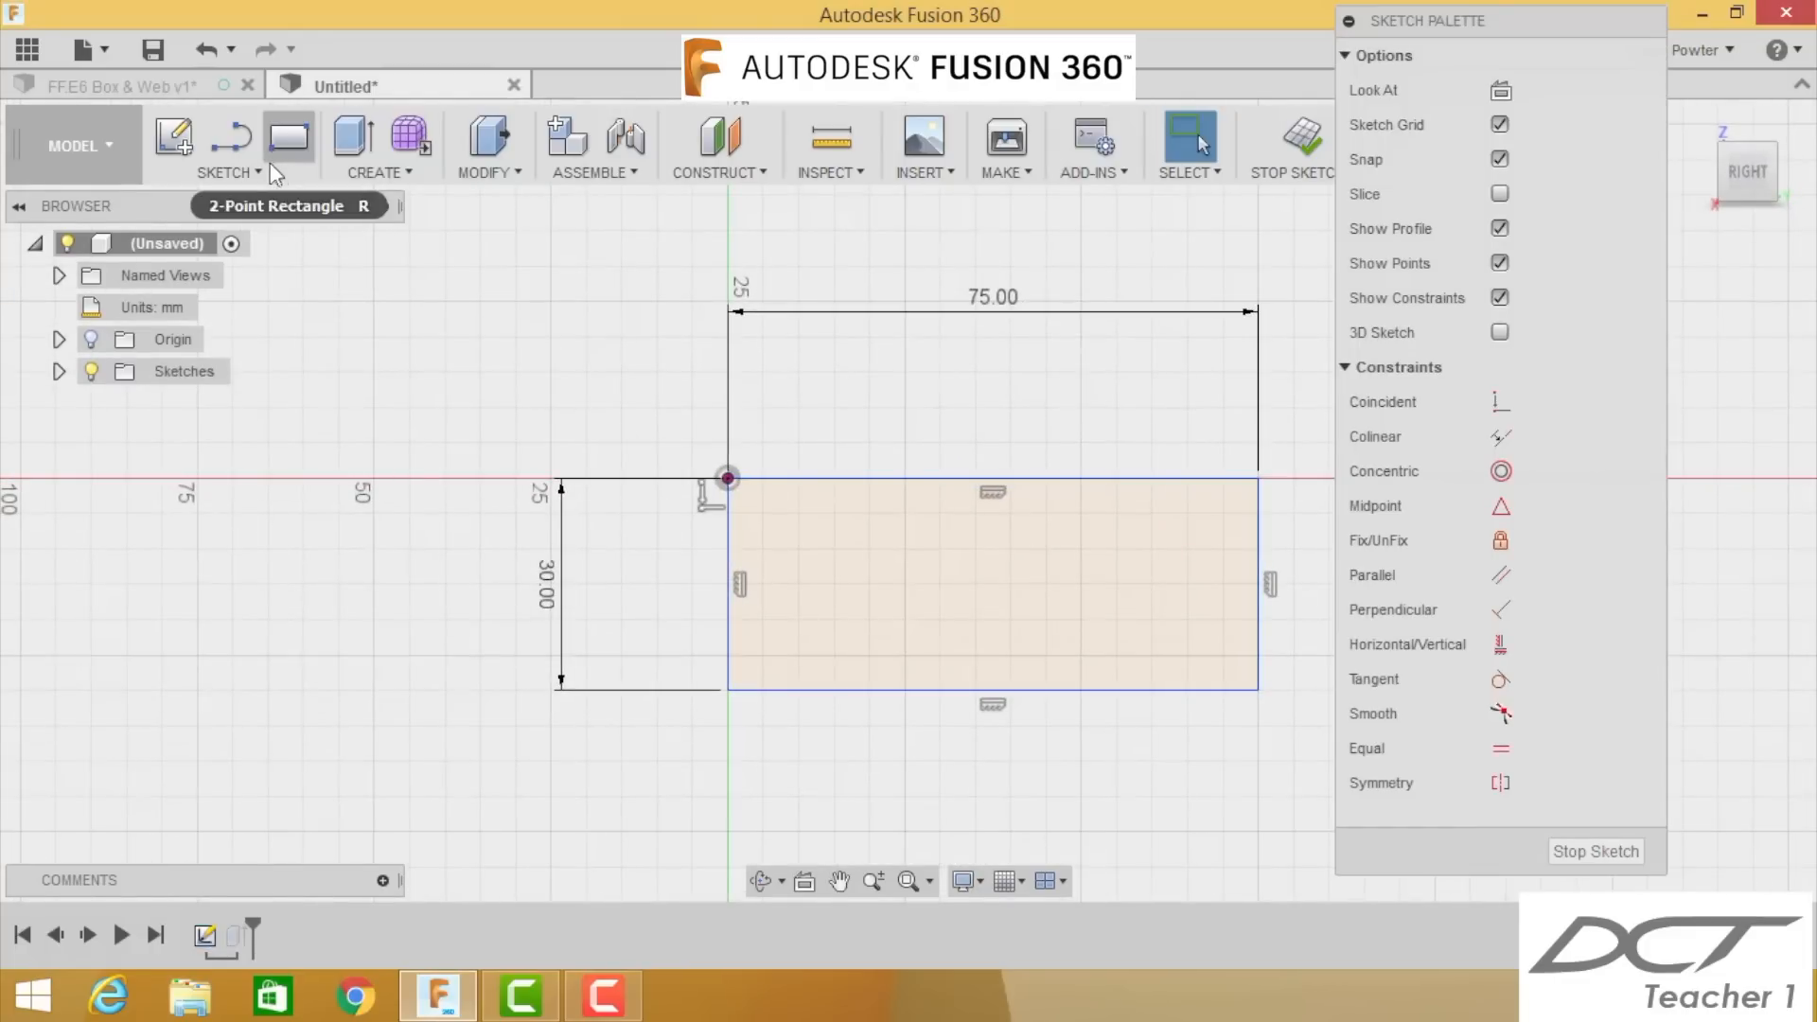
left_click(287, 142)
left_click(261, 170)
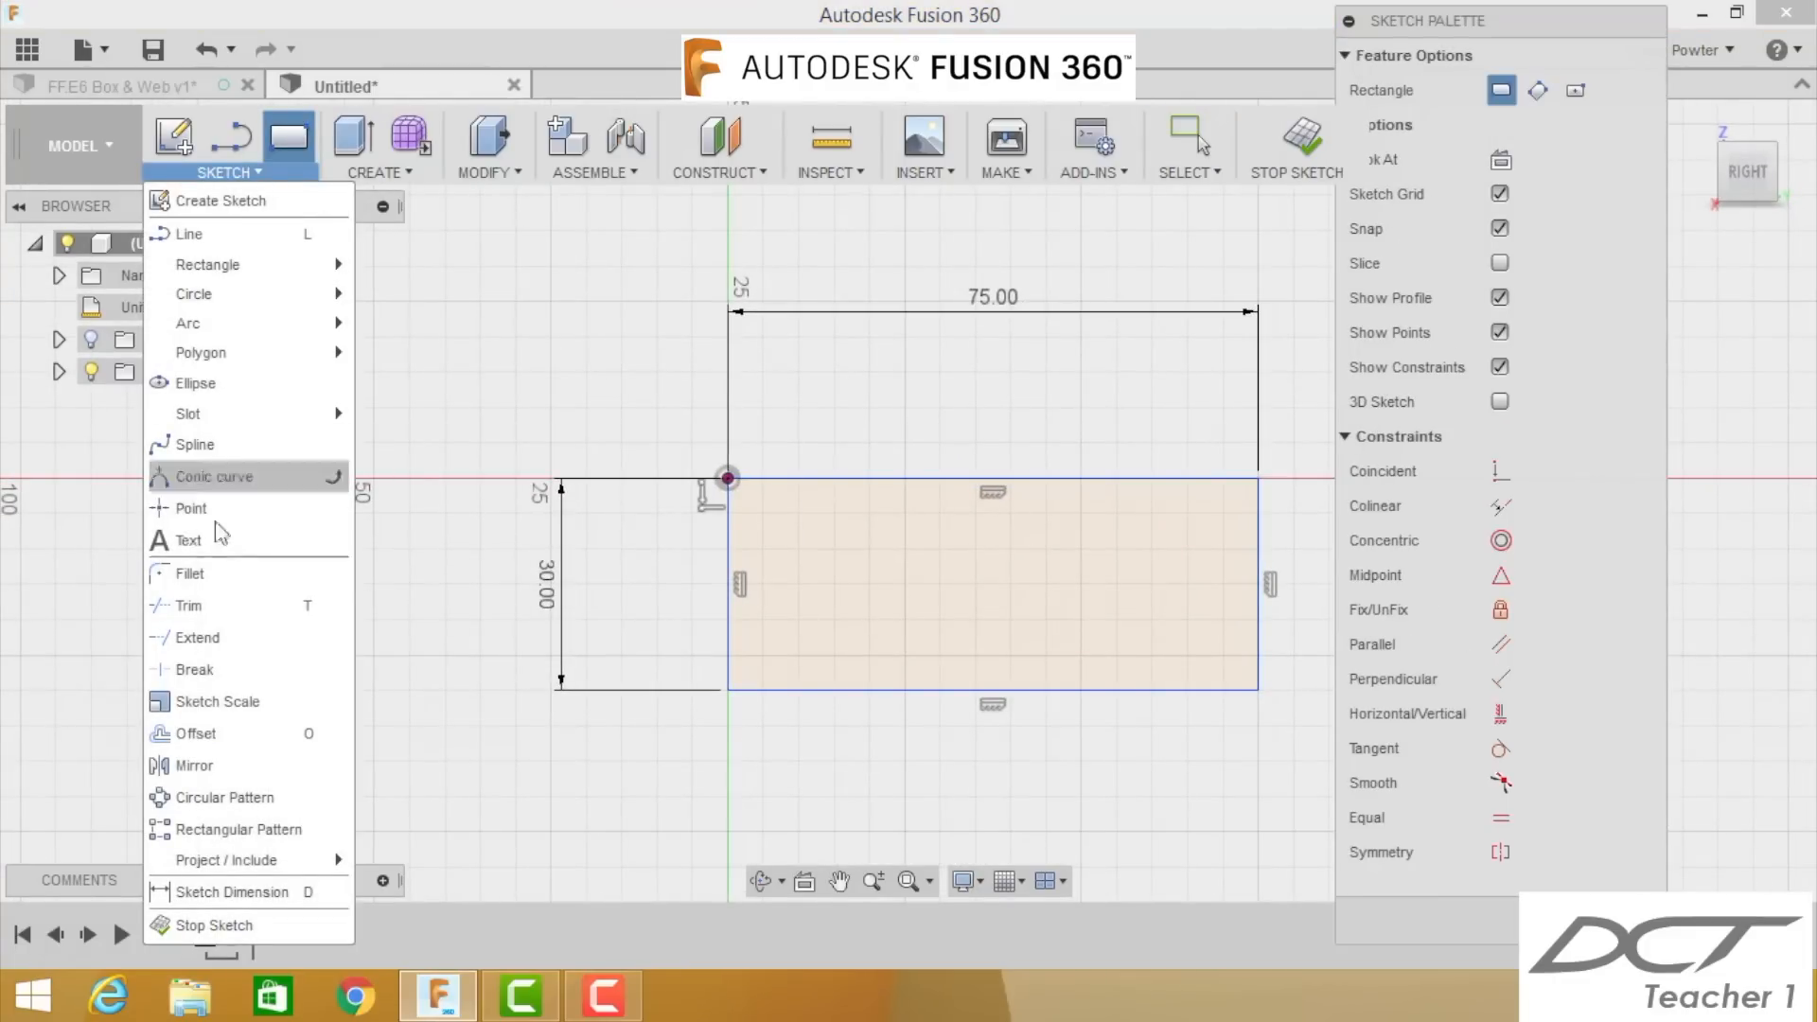
left_click(201, 572)
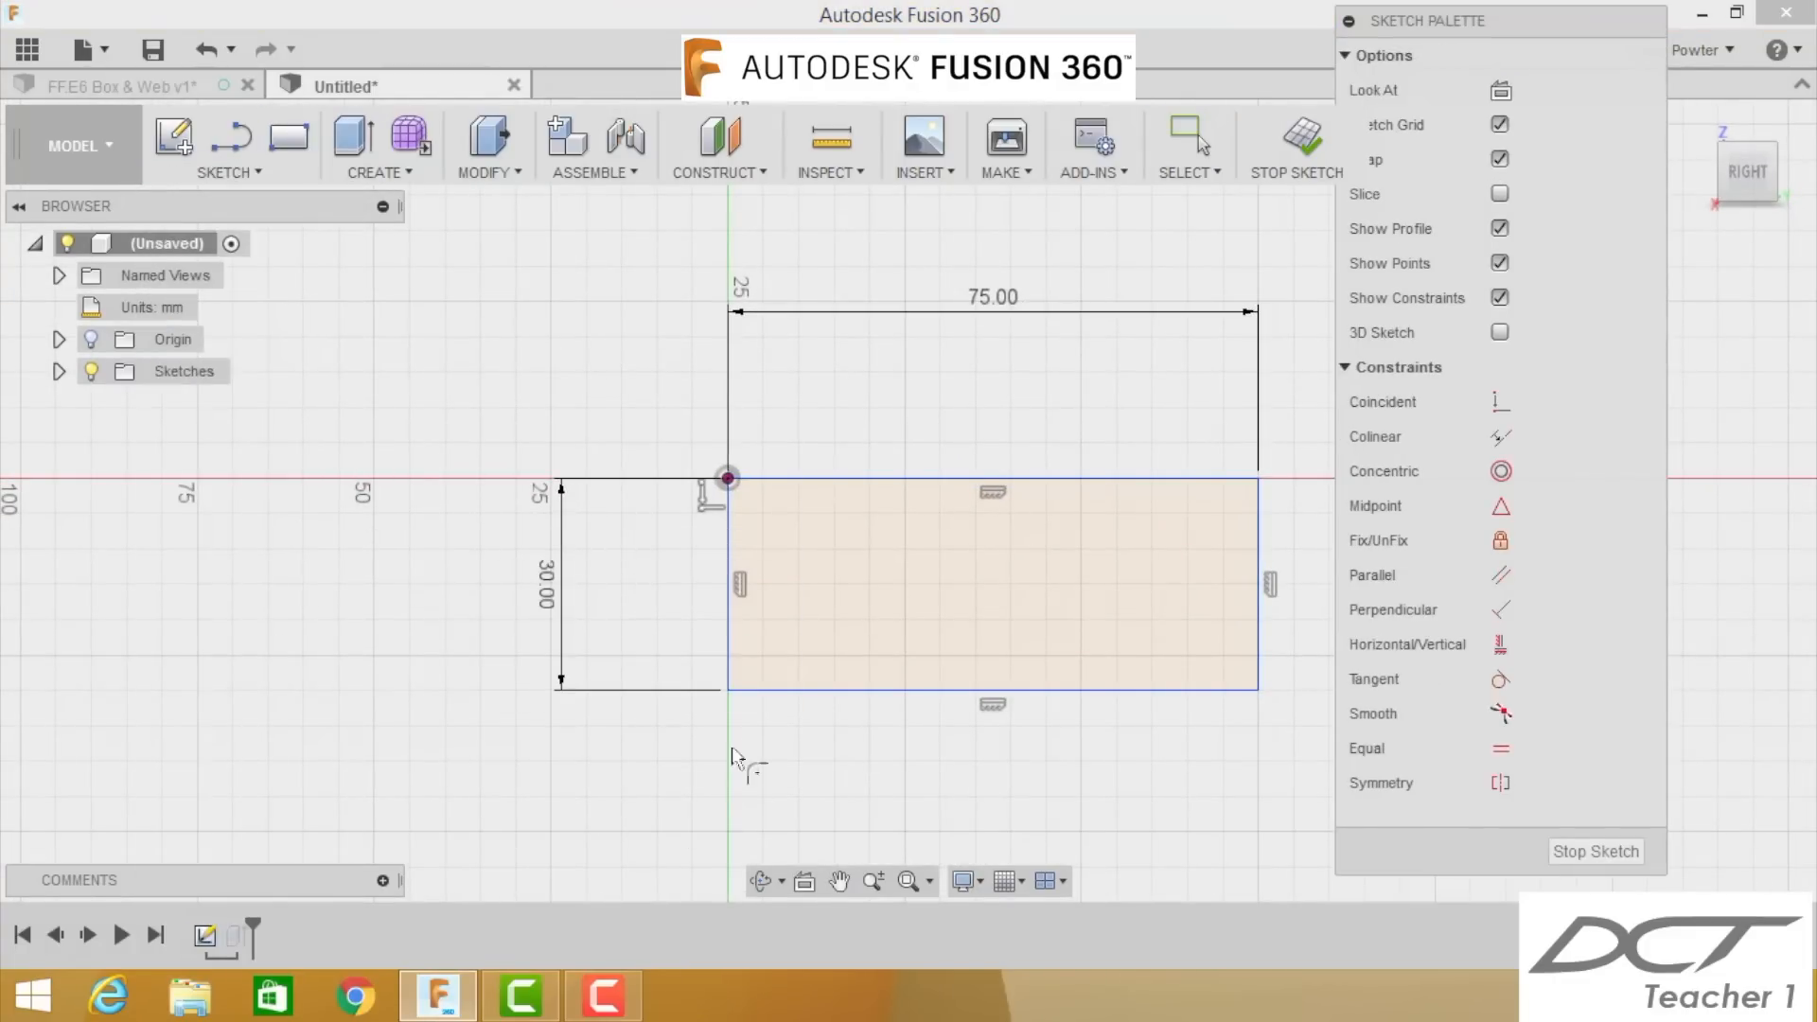
left_click(729, 690)
type("15")
key("Return")
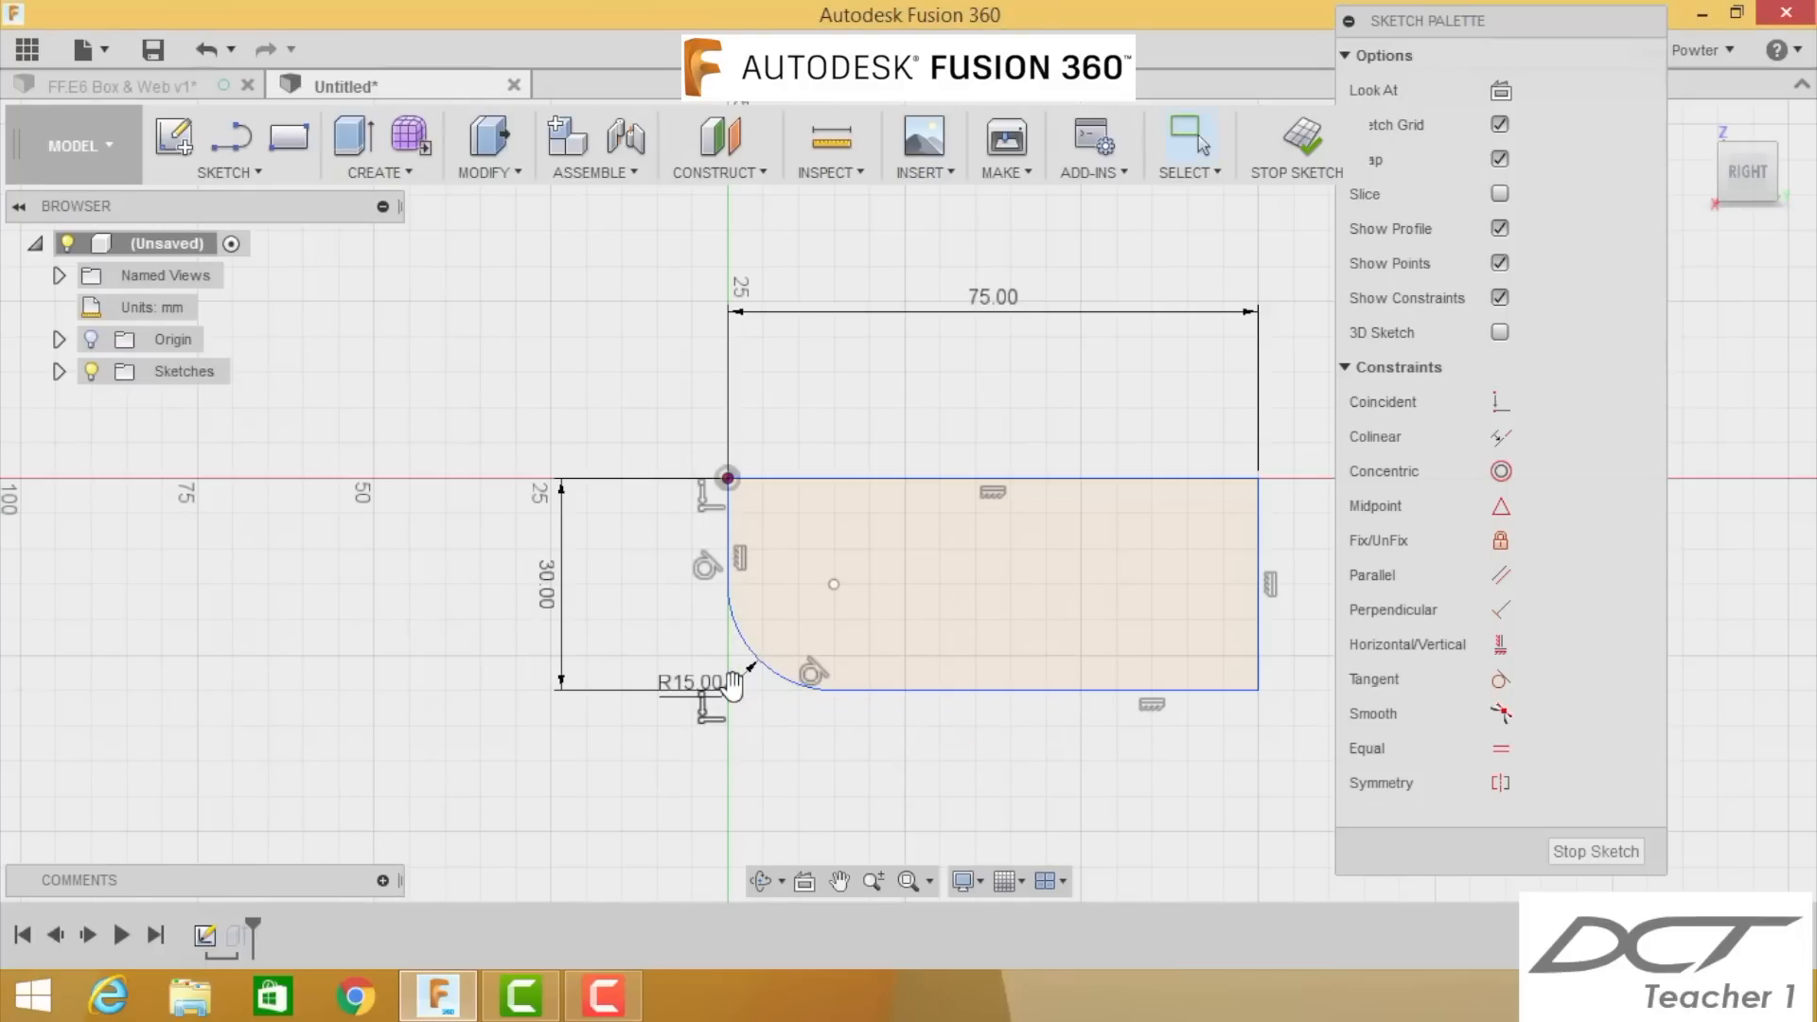
left_click(1595, 851)
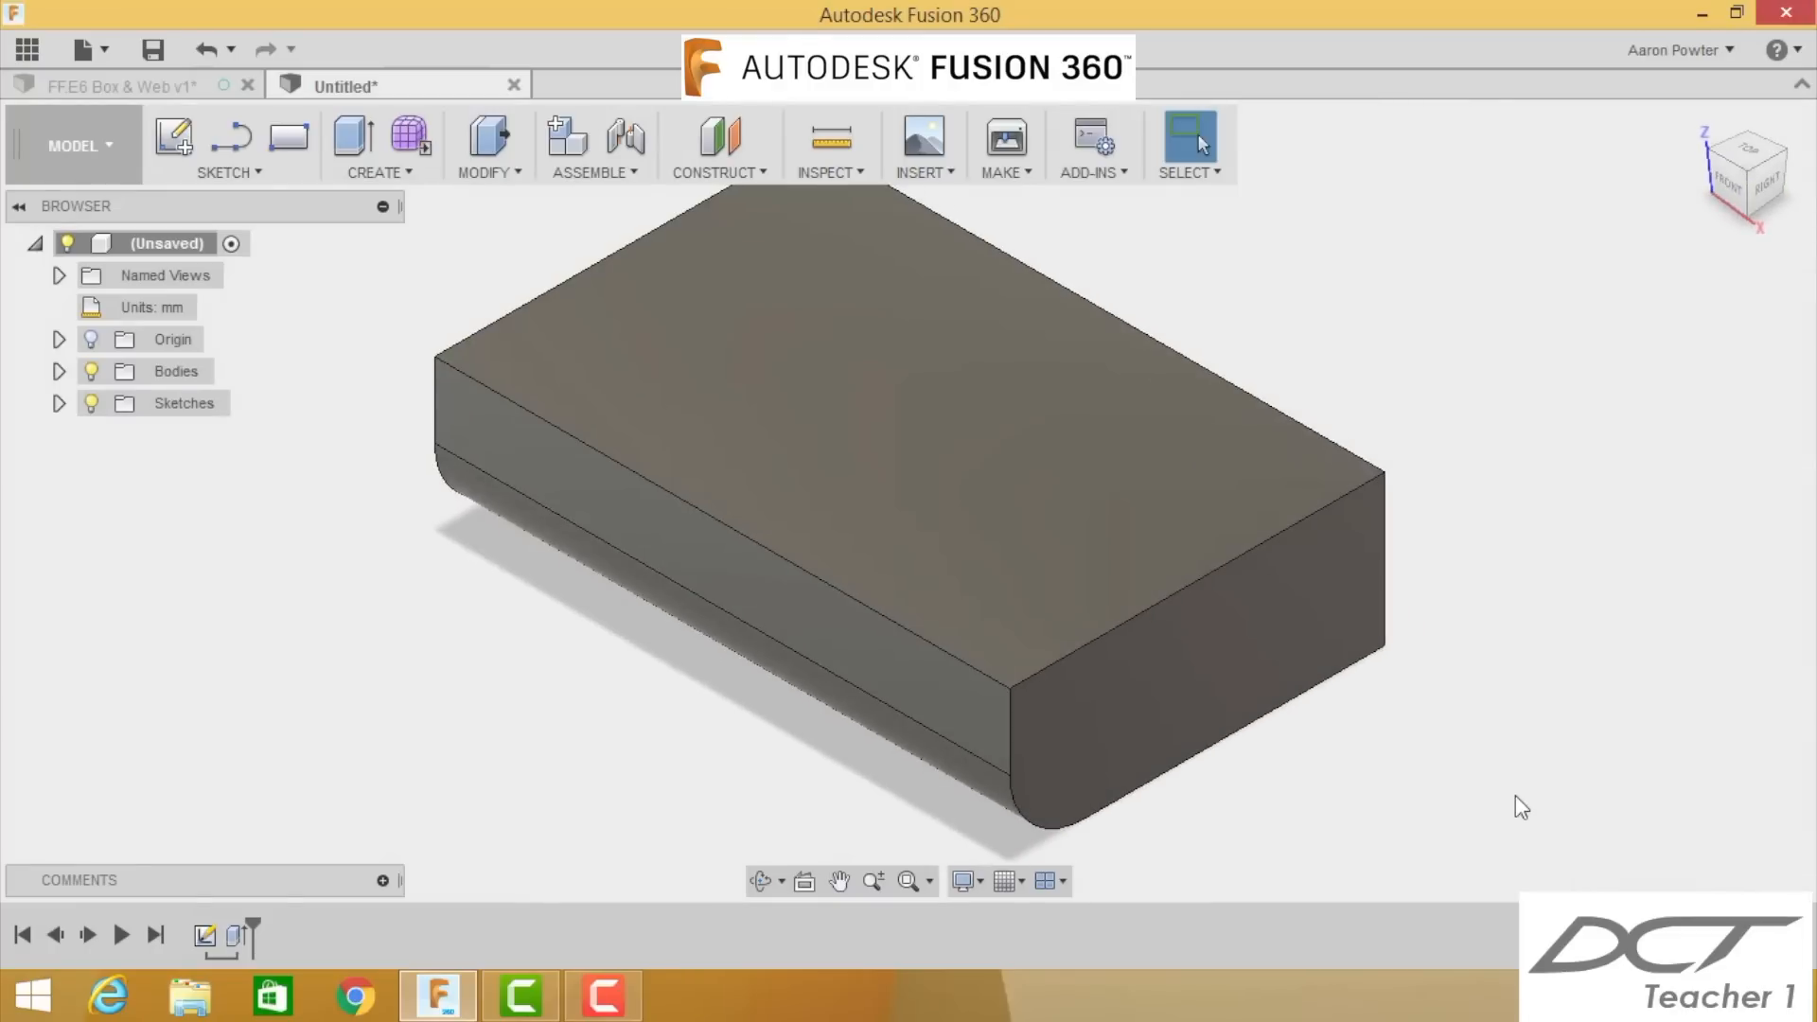
Step: Shell the block from its top face with an inside wall thickness of 2 mm
scroll(1311, 649, "down", 3)
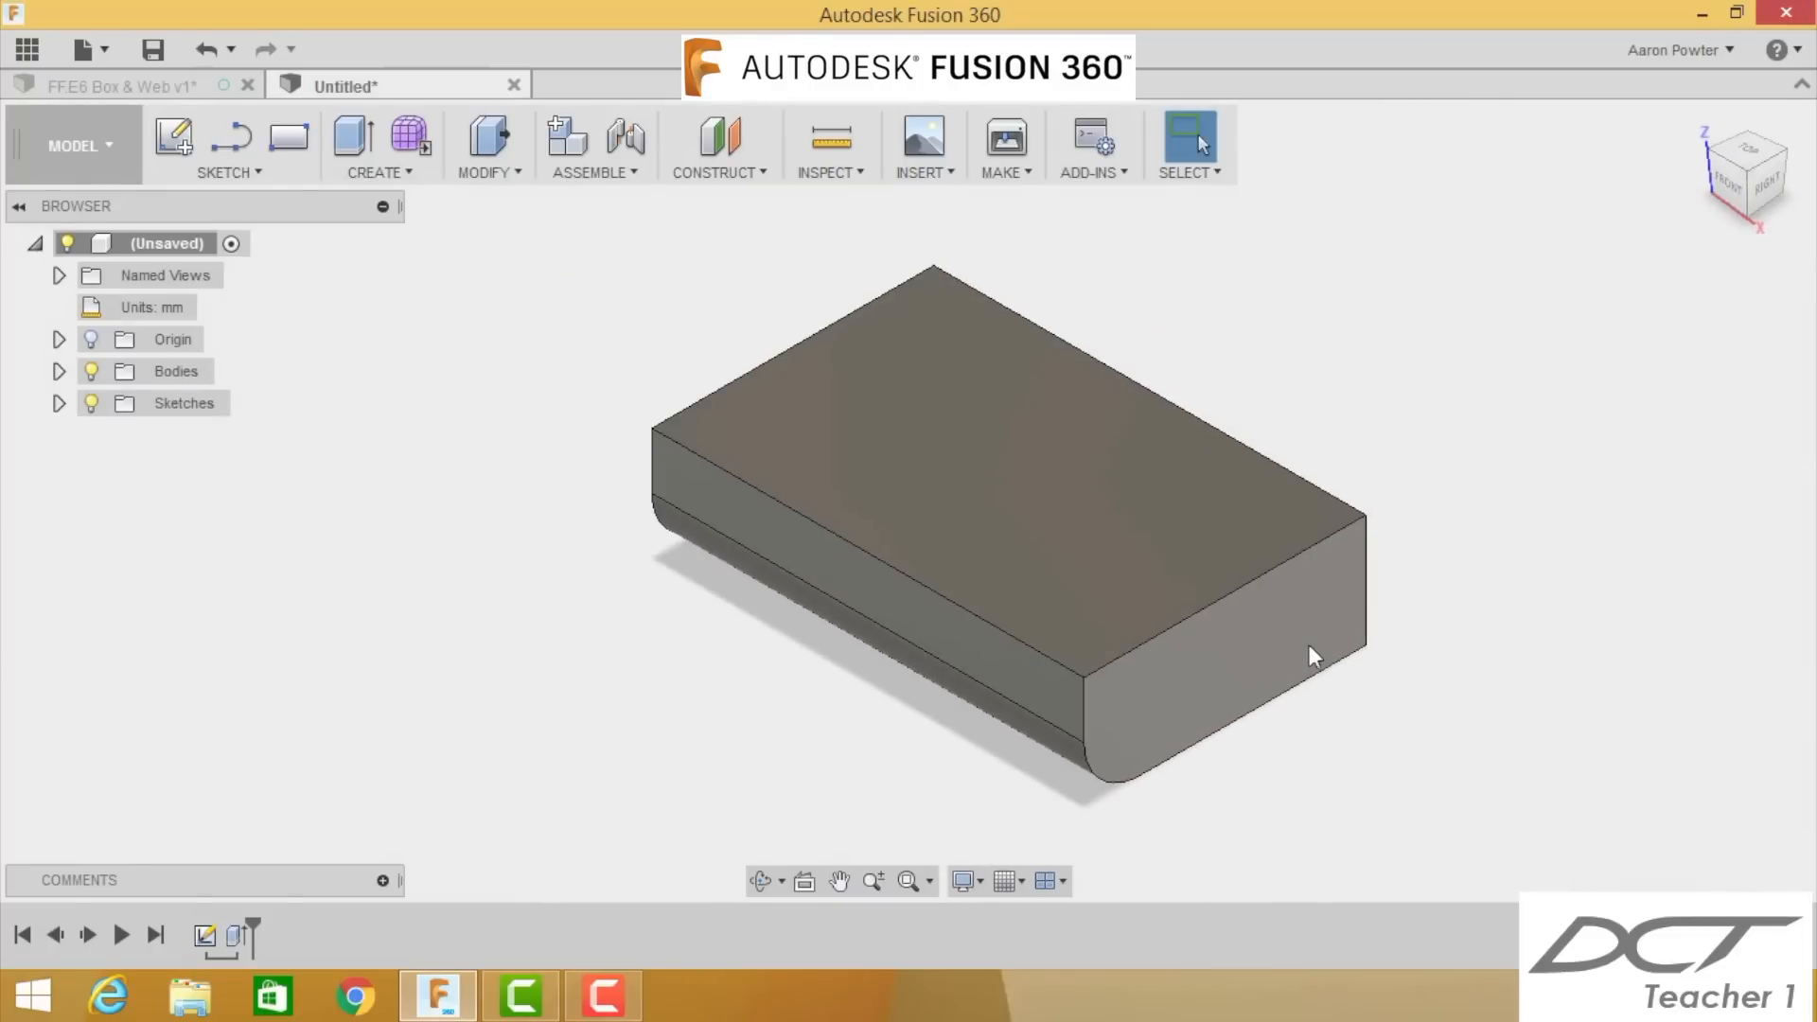
left_click(1036, 497)
left_click(492, 174)
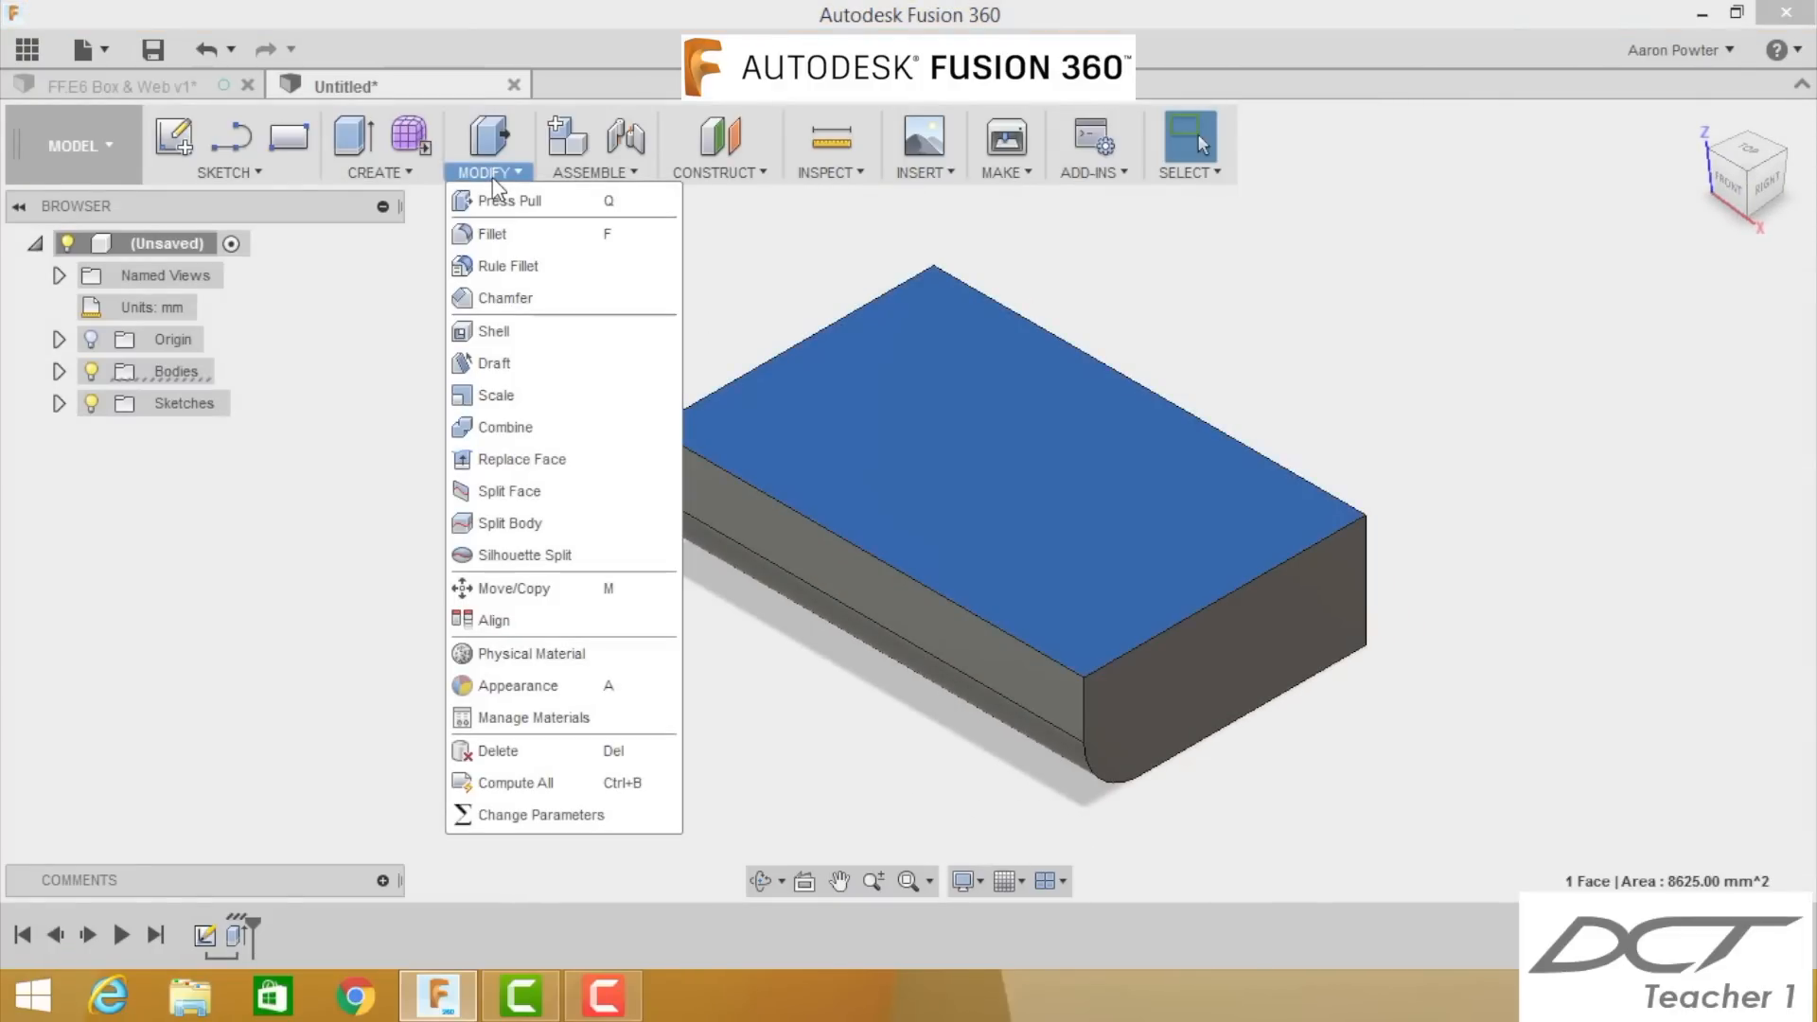
left_click(511, 332)
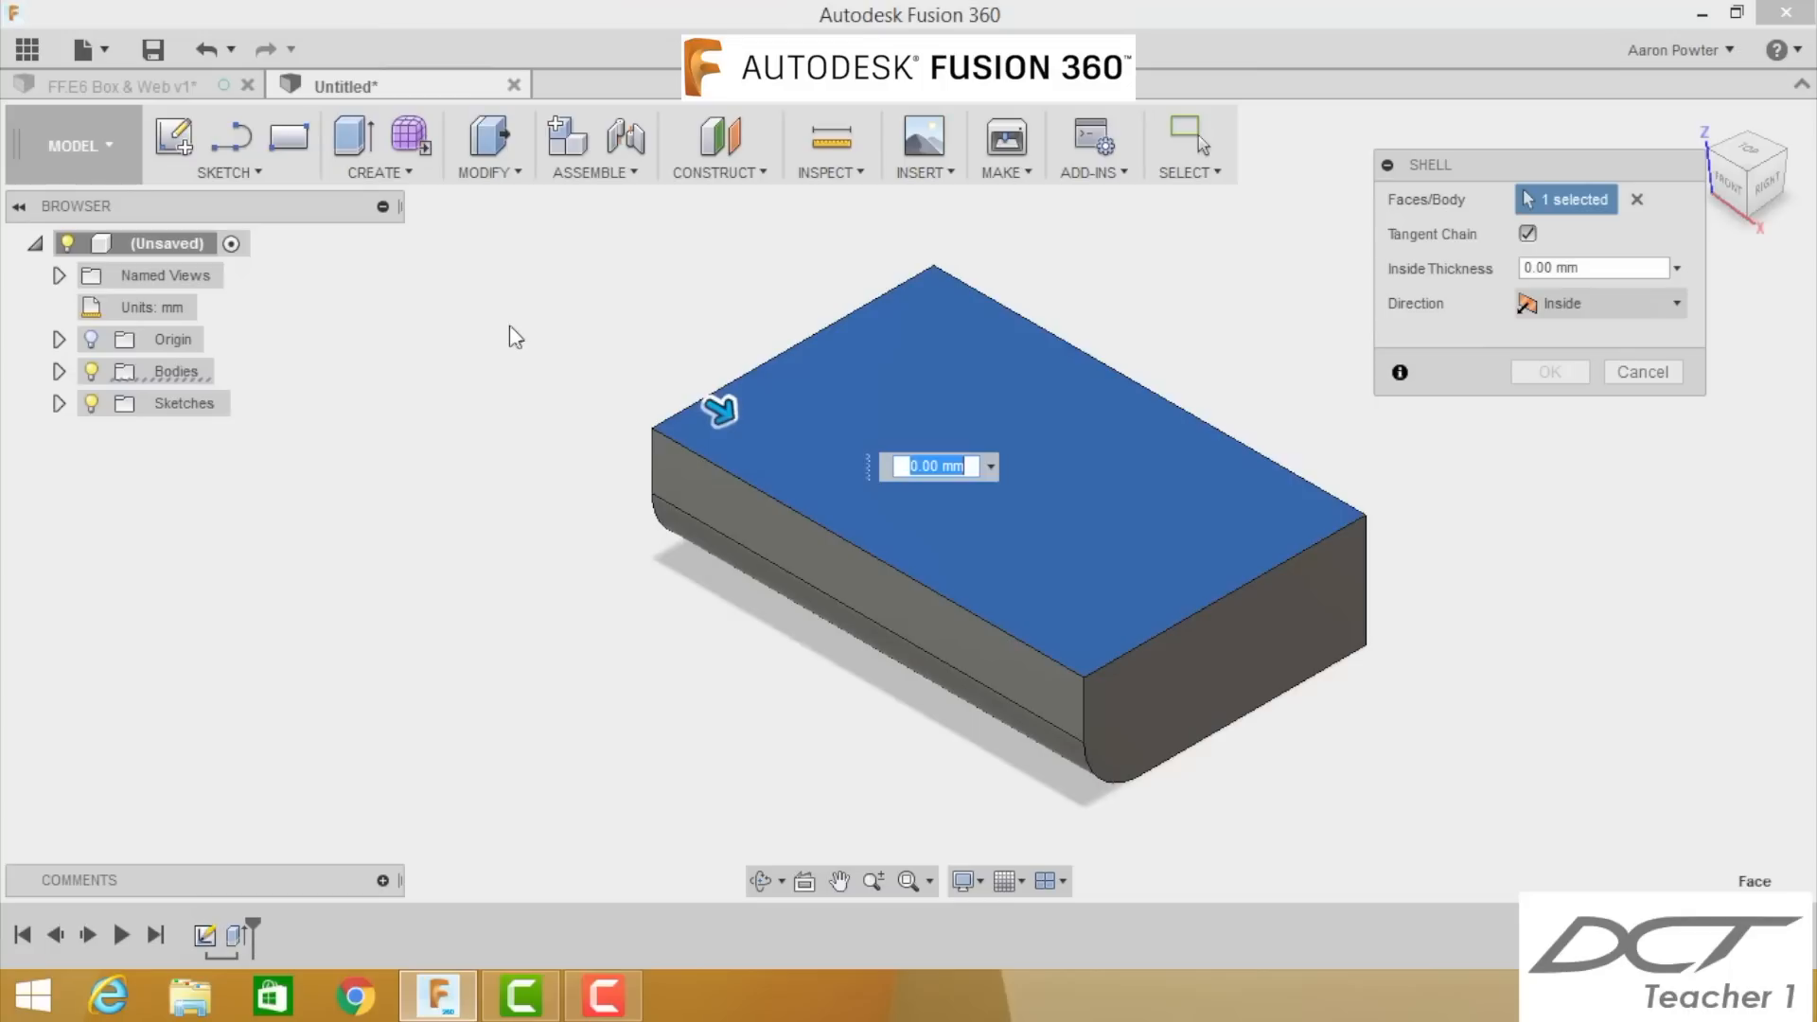
type("2")
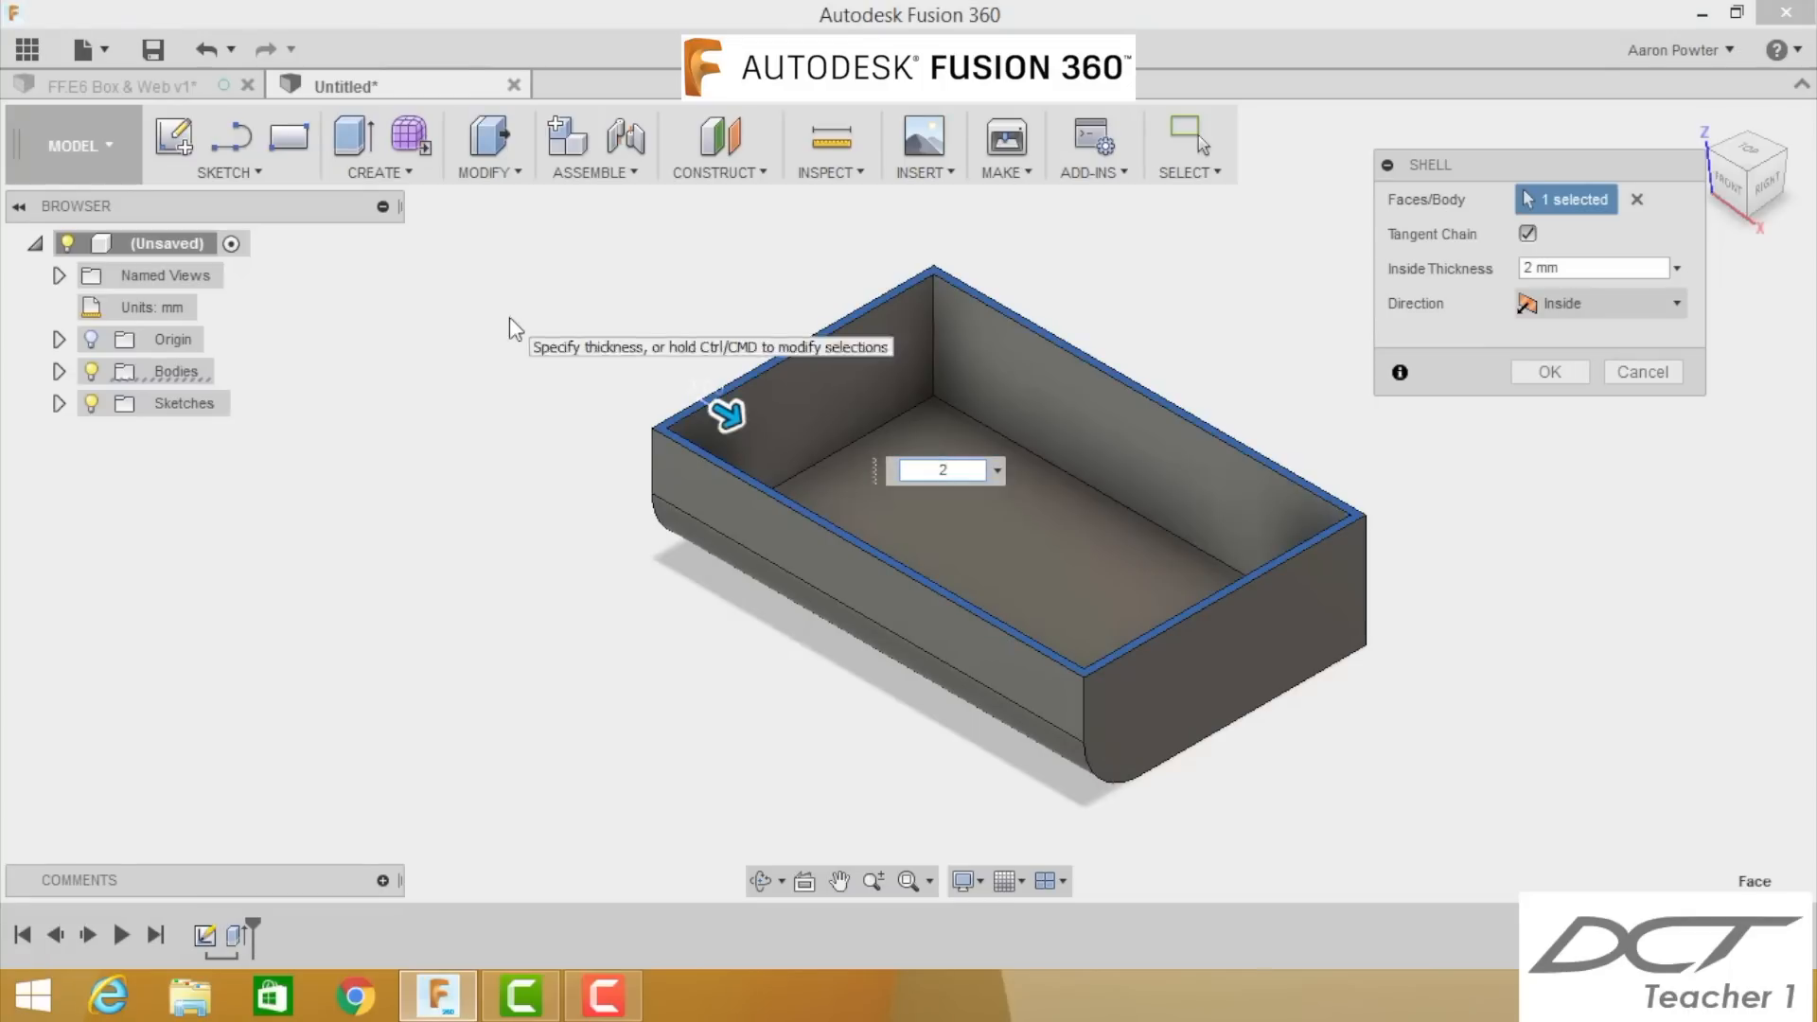
key("Return")
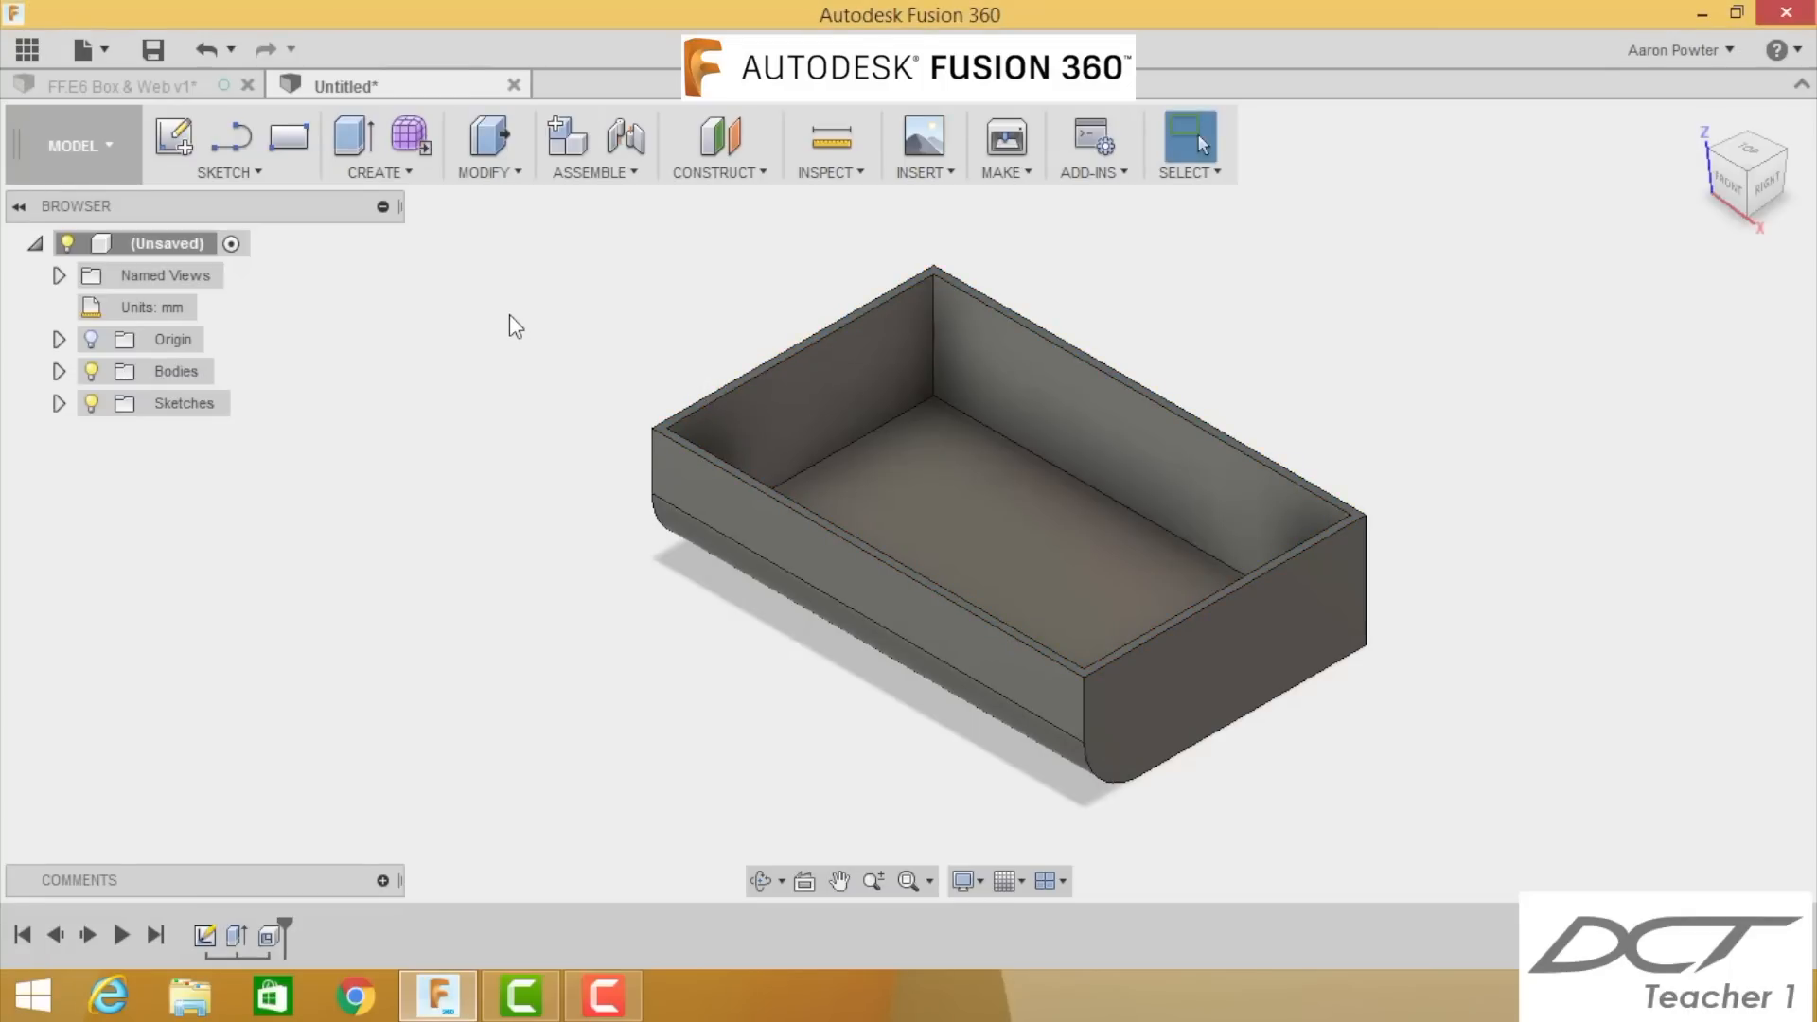
Step: Sketch a horizontal line on the box's inside floor, running lengthwise past both end walls
scroll(685, 395, "down", 2)
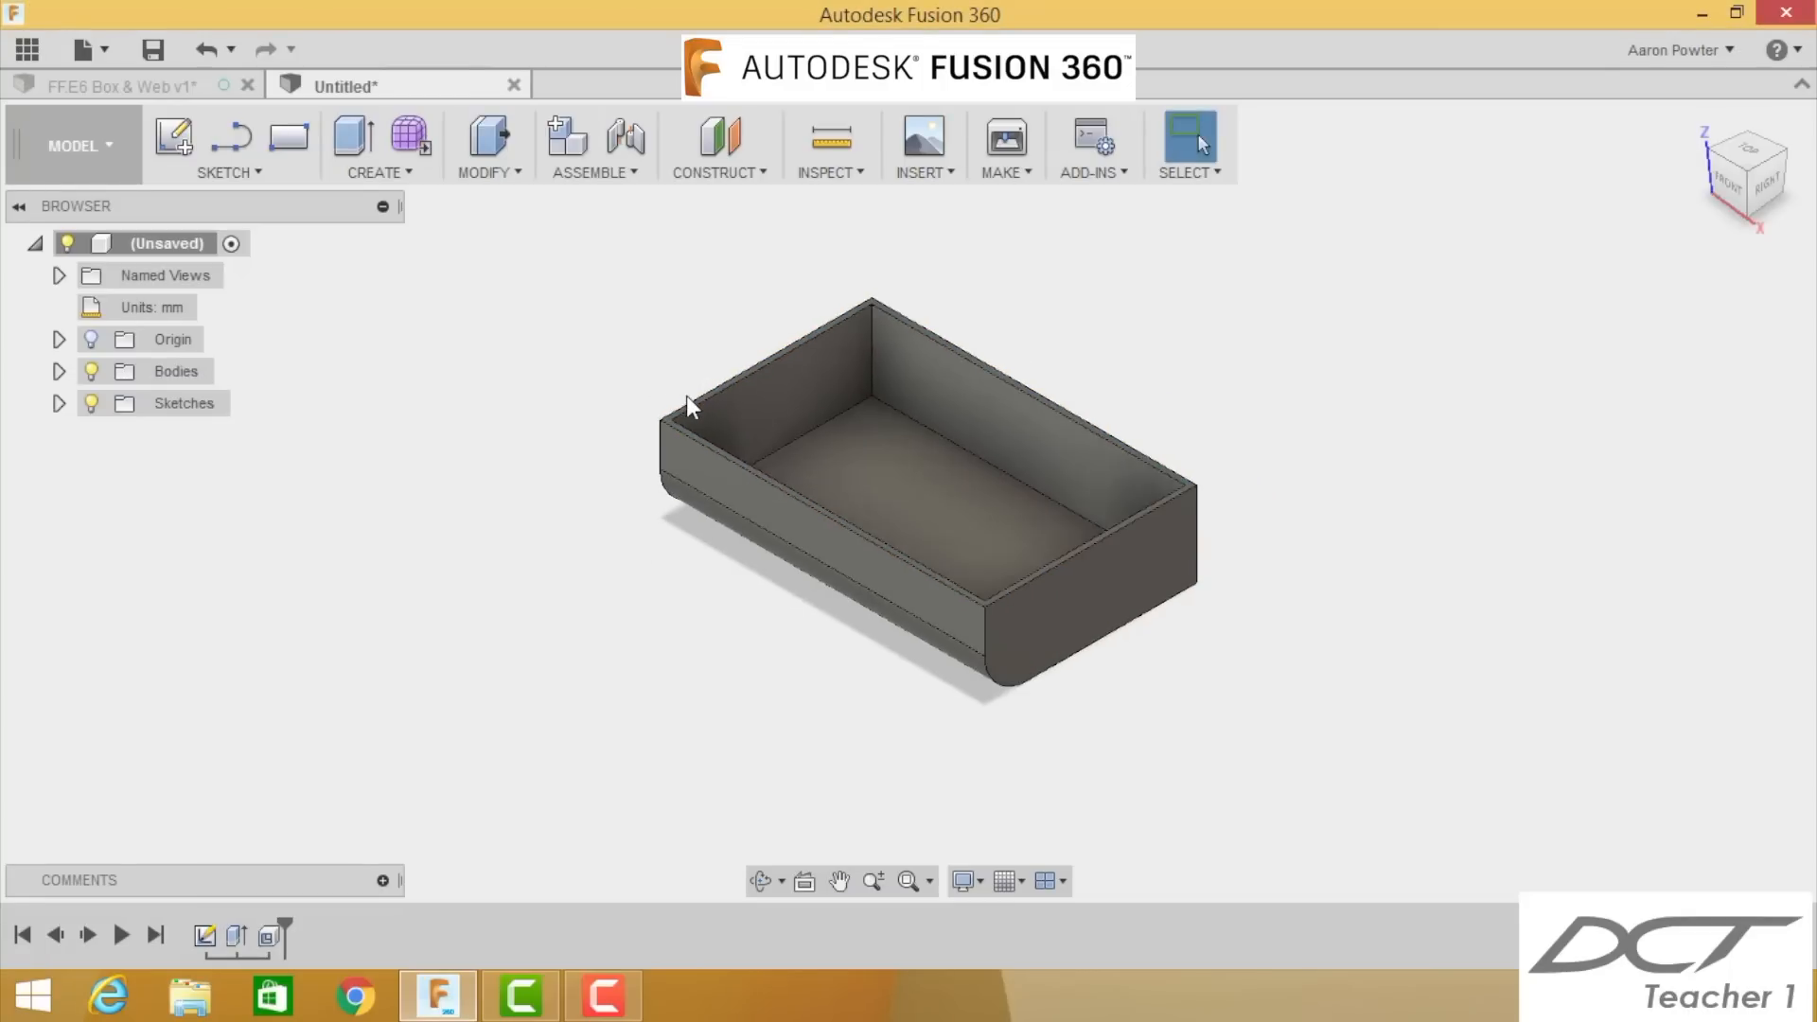
left_click(954, 494)
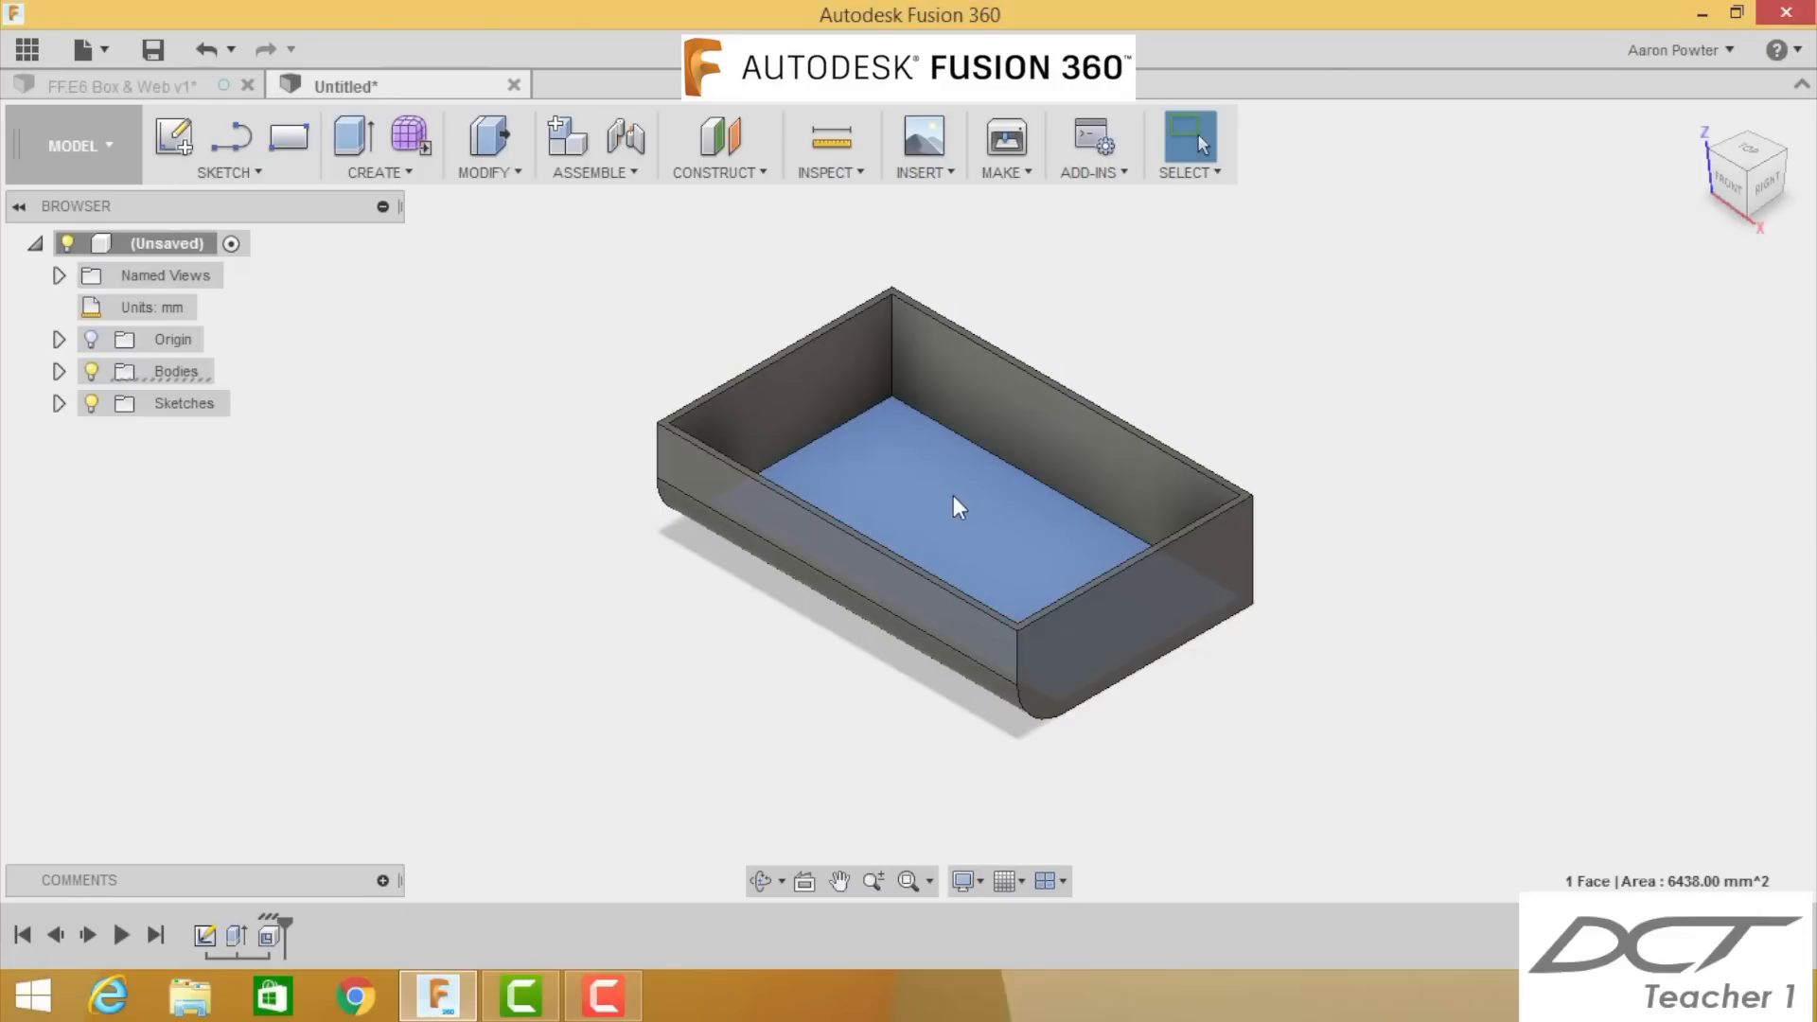
key("l")
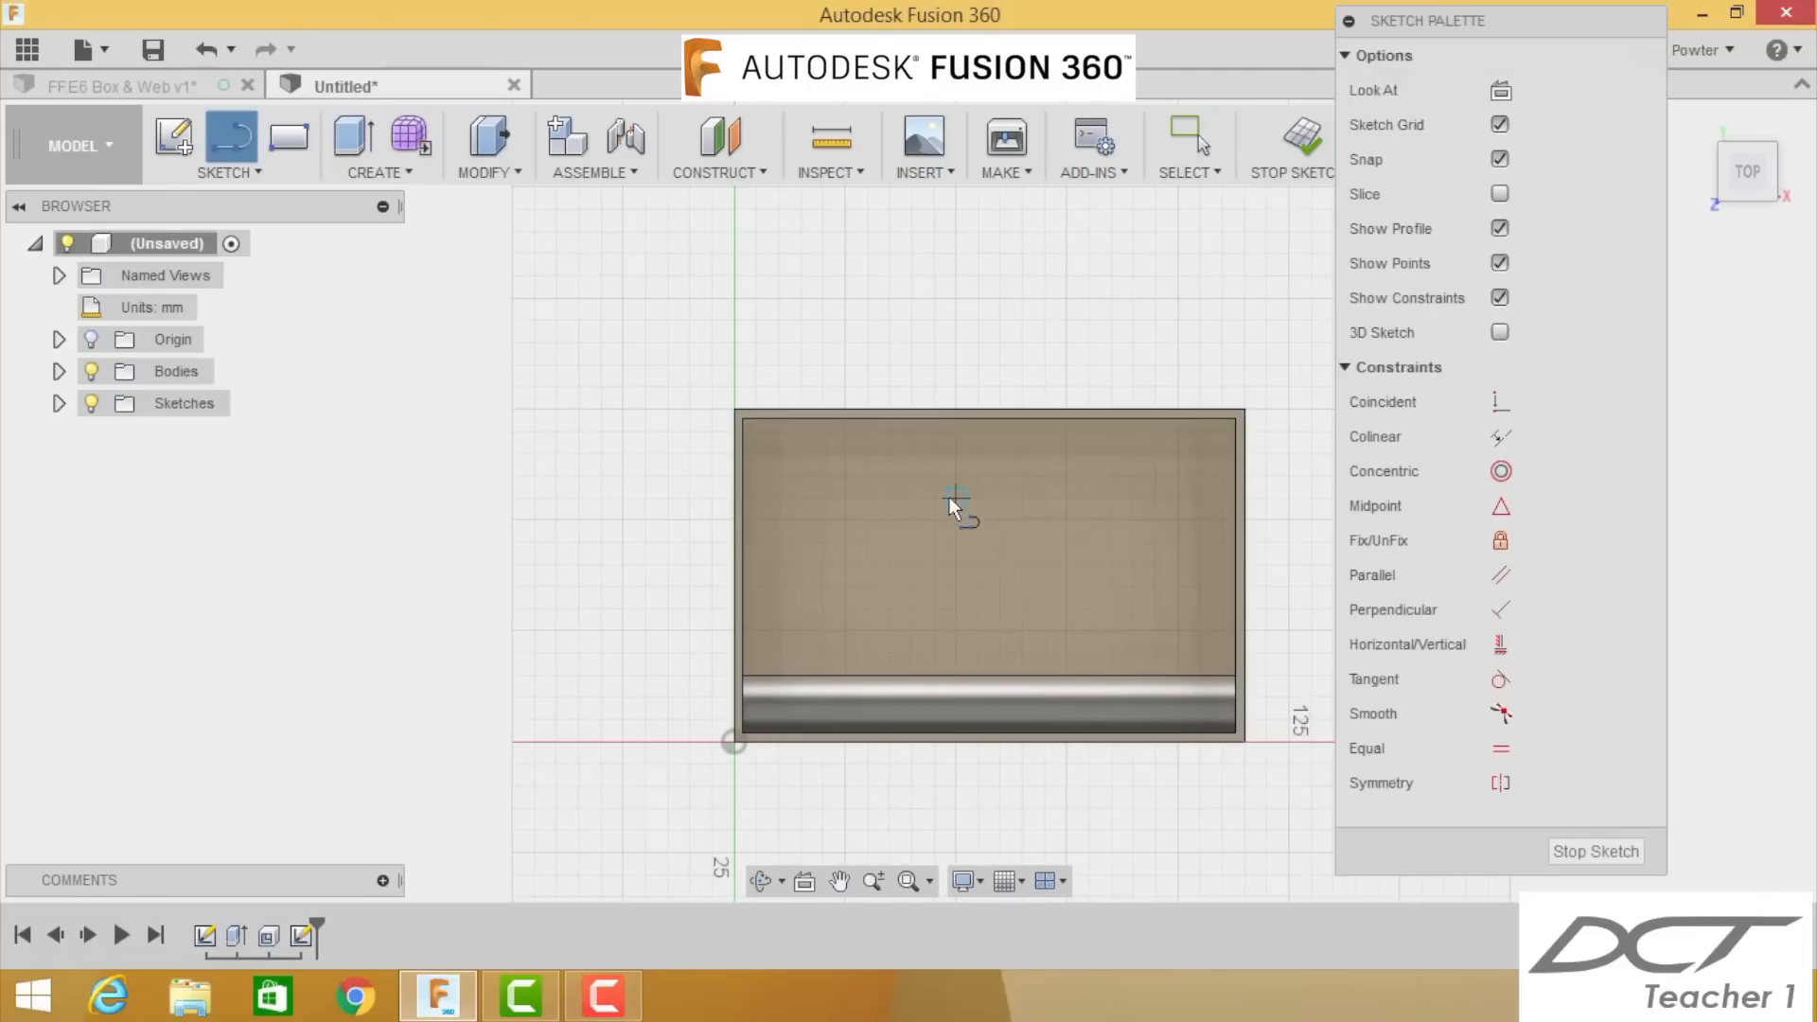
left_click(601, 543)
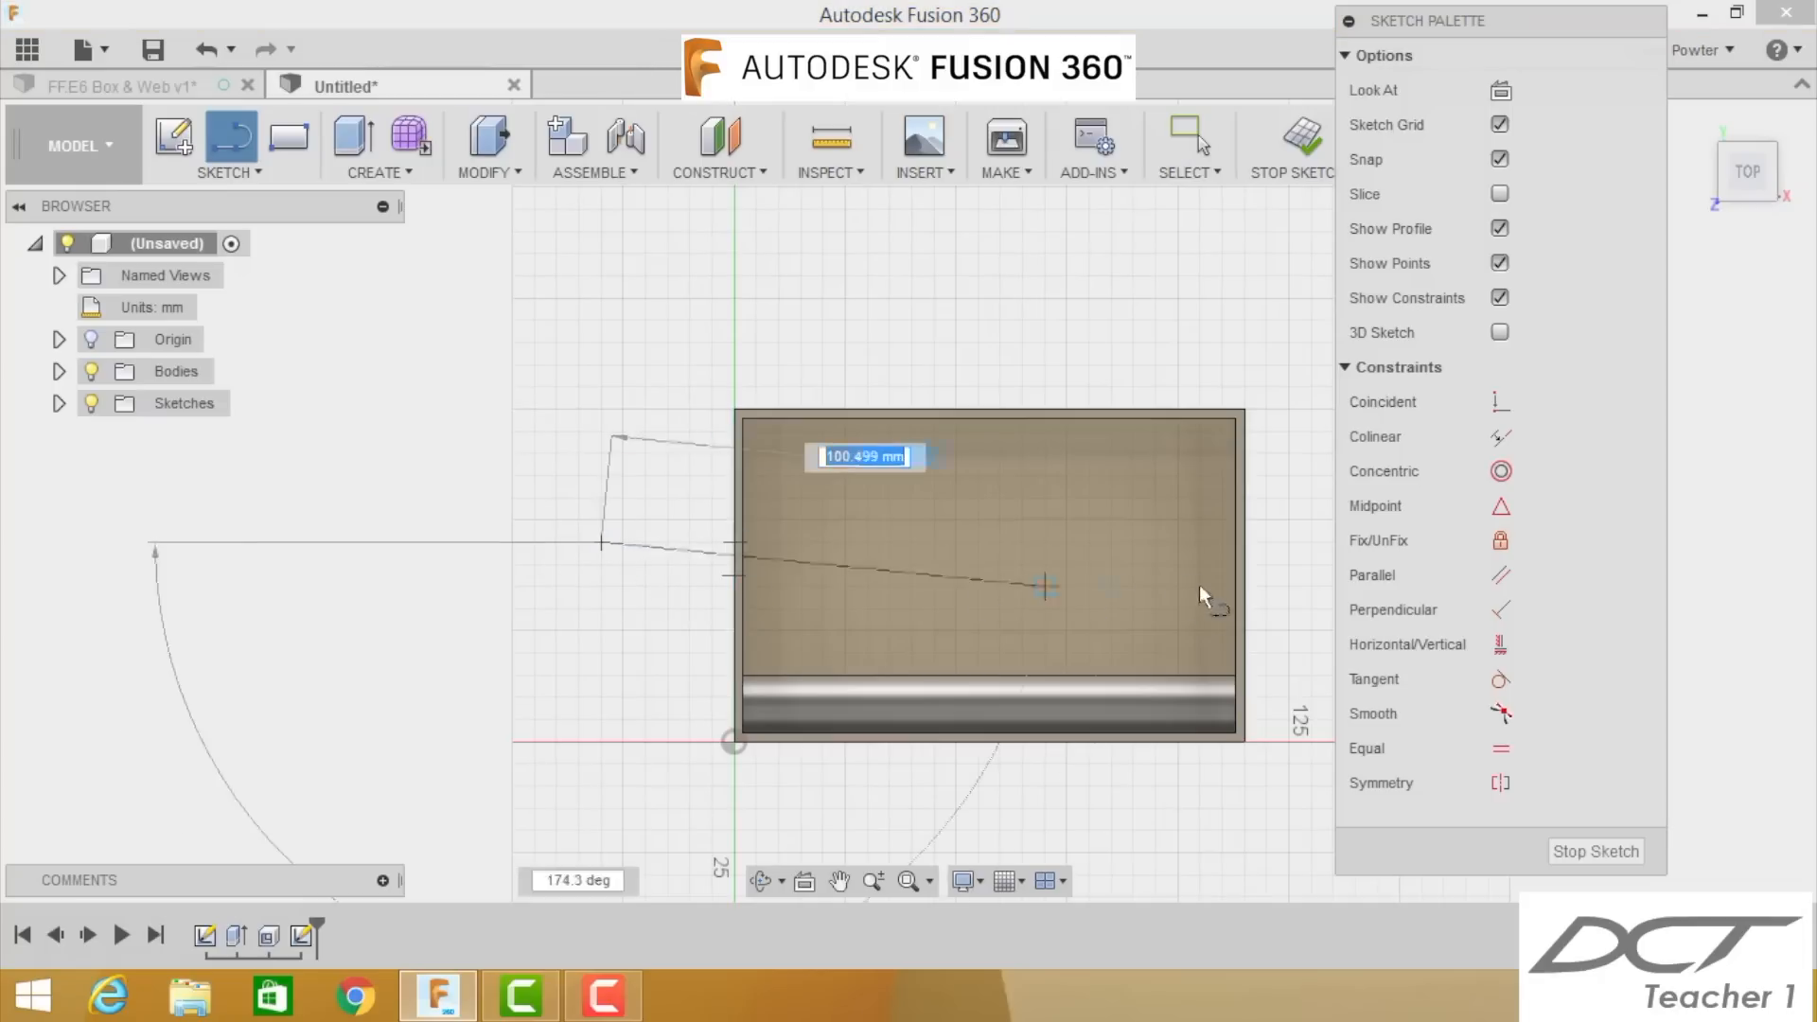
left_click(1311, 542)
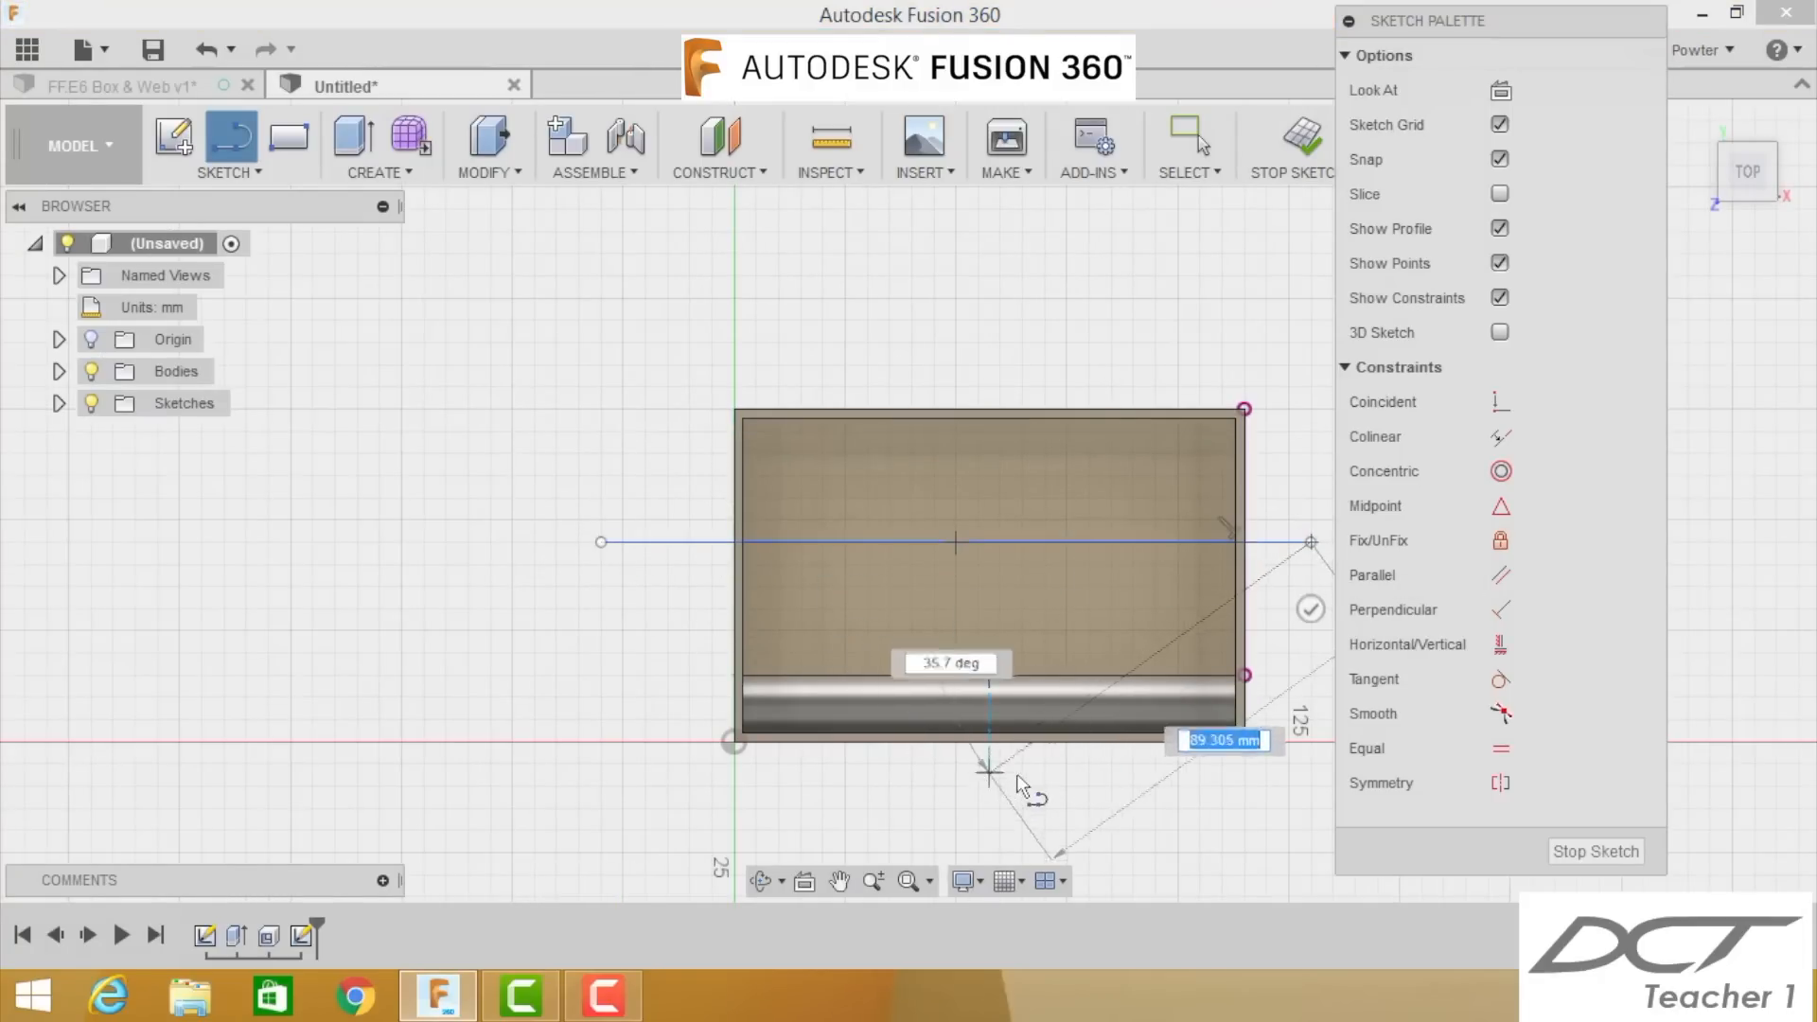
key("Escape")
Step: Sketch a vertical line about 65 mm long from outside the rounded front wall up to the horizontal line
key("l")
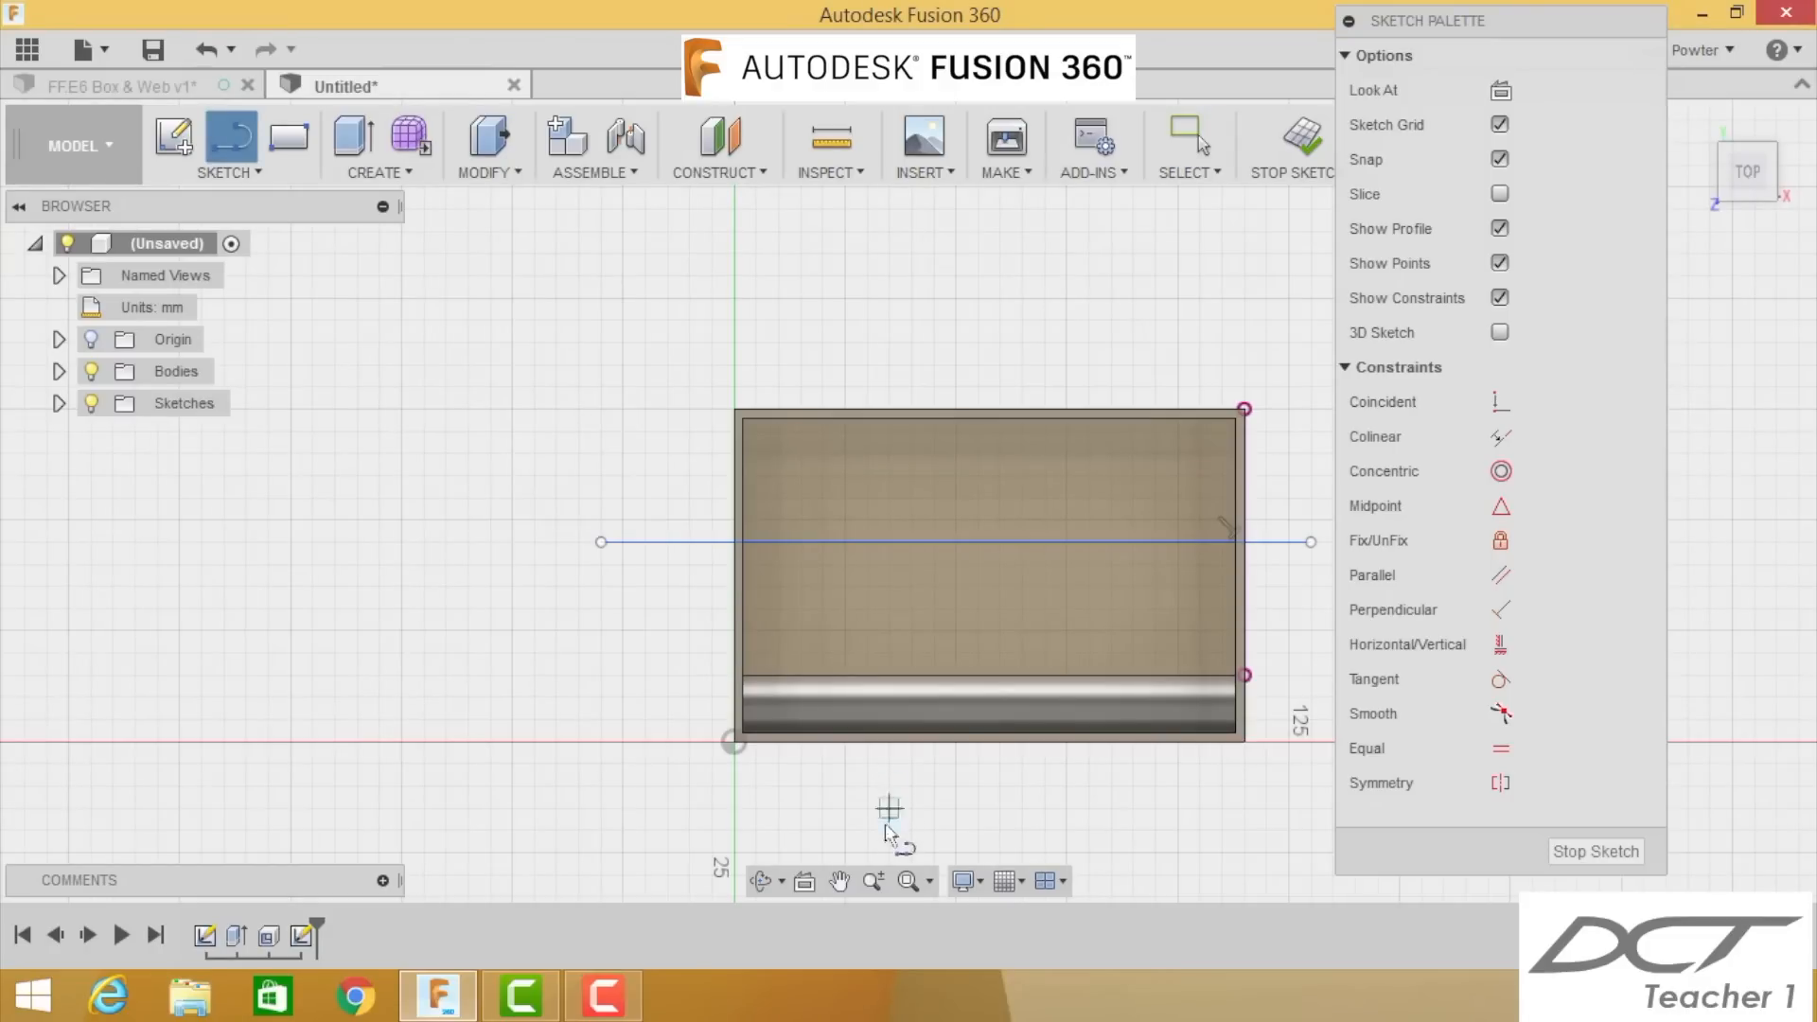
left_click(845, 831)
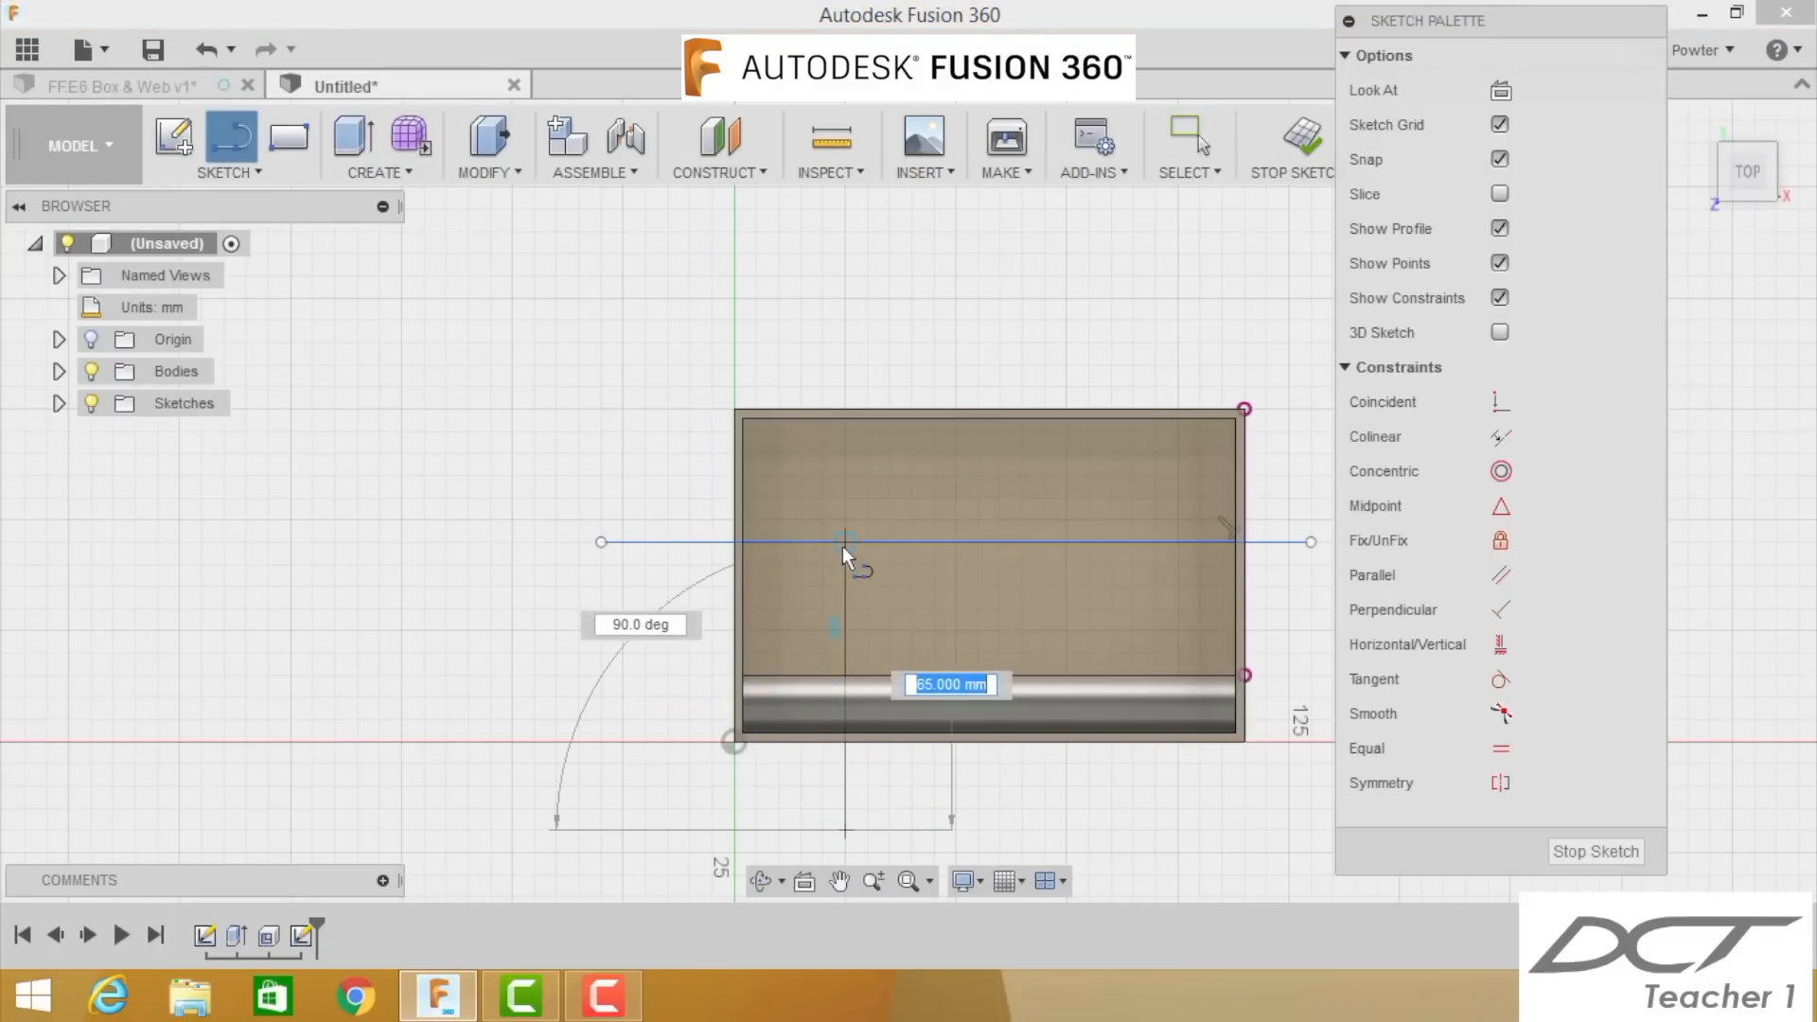
left_click(843, 543)
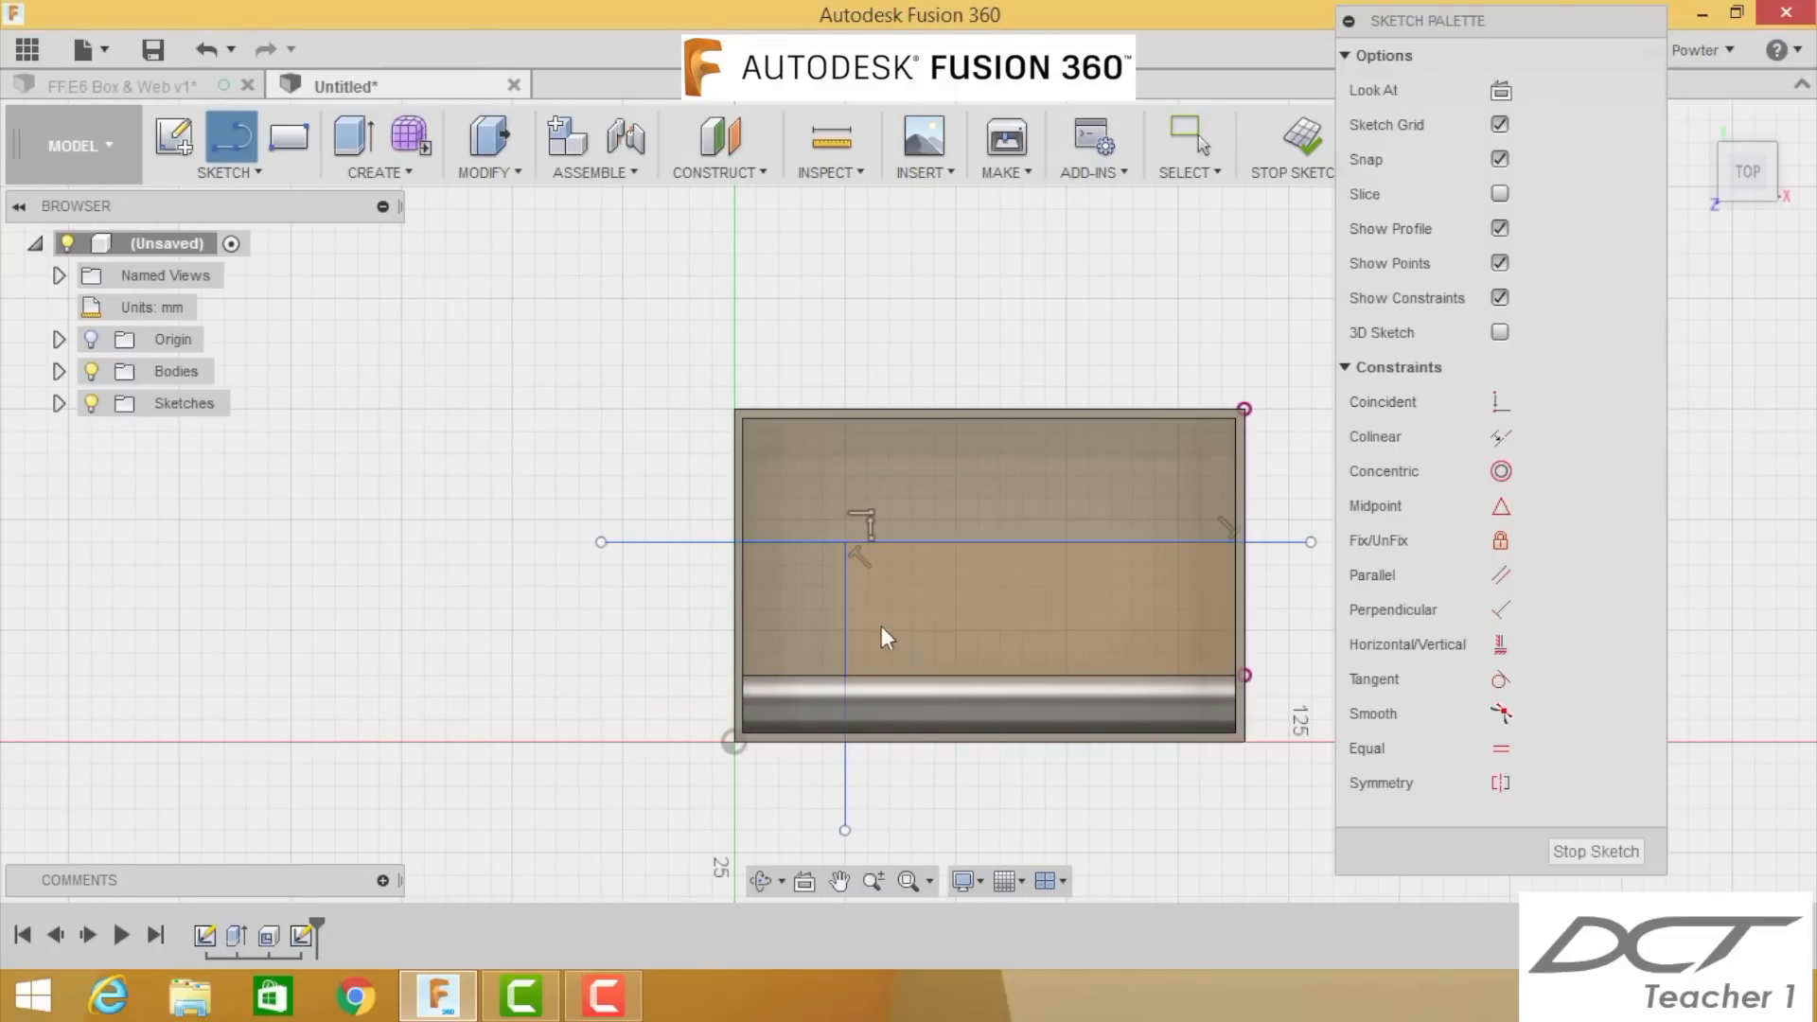
key("Escape")
Step: Sketch a second vertical line from the horizontal line past the wall opposite the rounded edge, nearer the box's far end
key("l")
left_click(1131, 542)
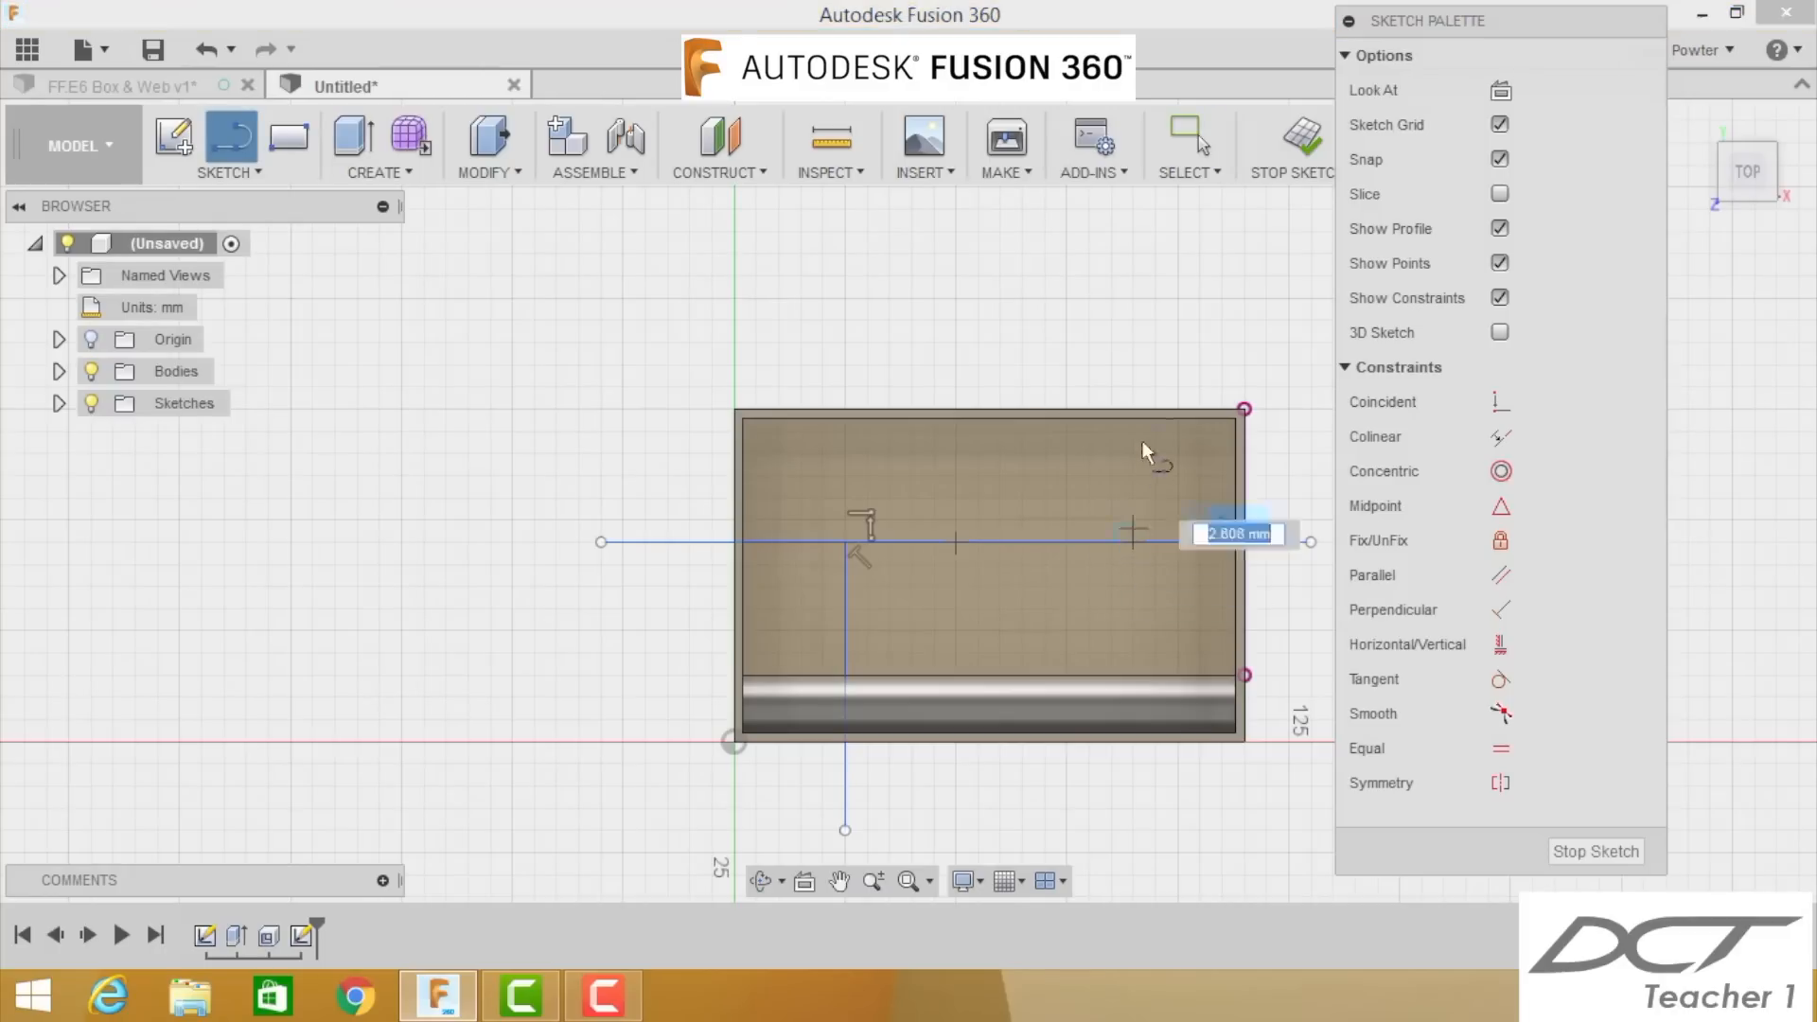
left_click(1143, 295)
key("Escape")
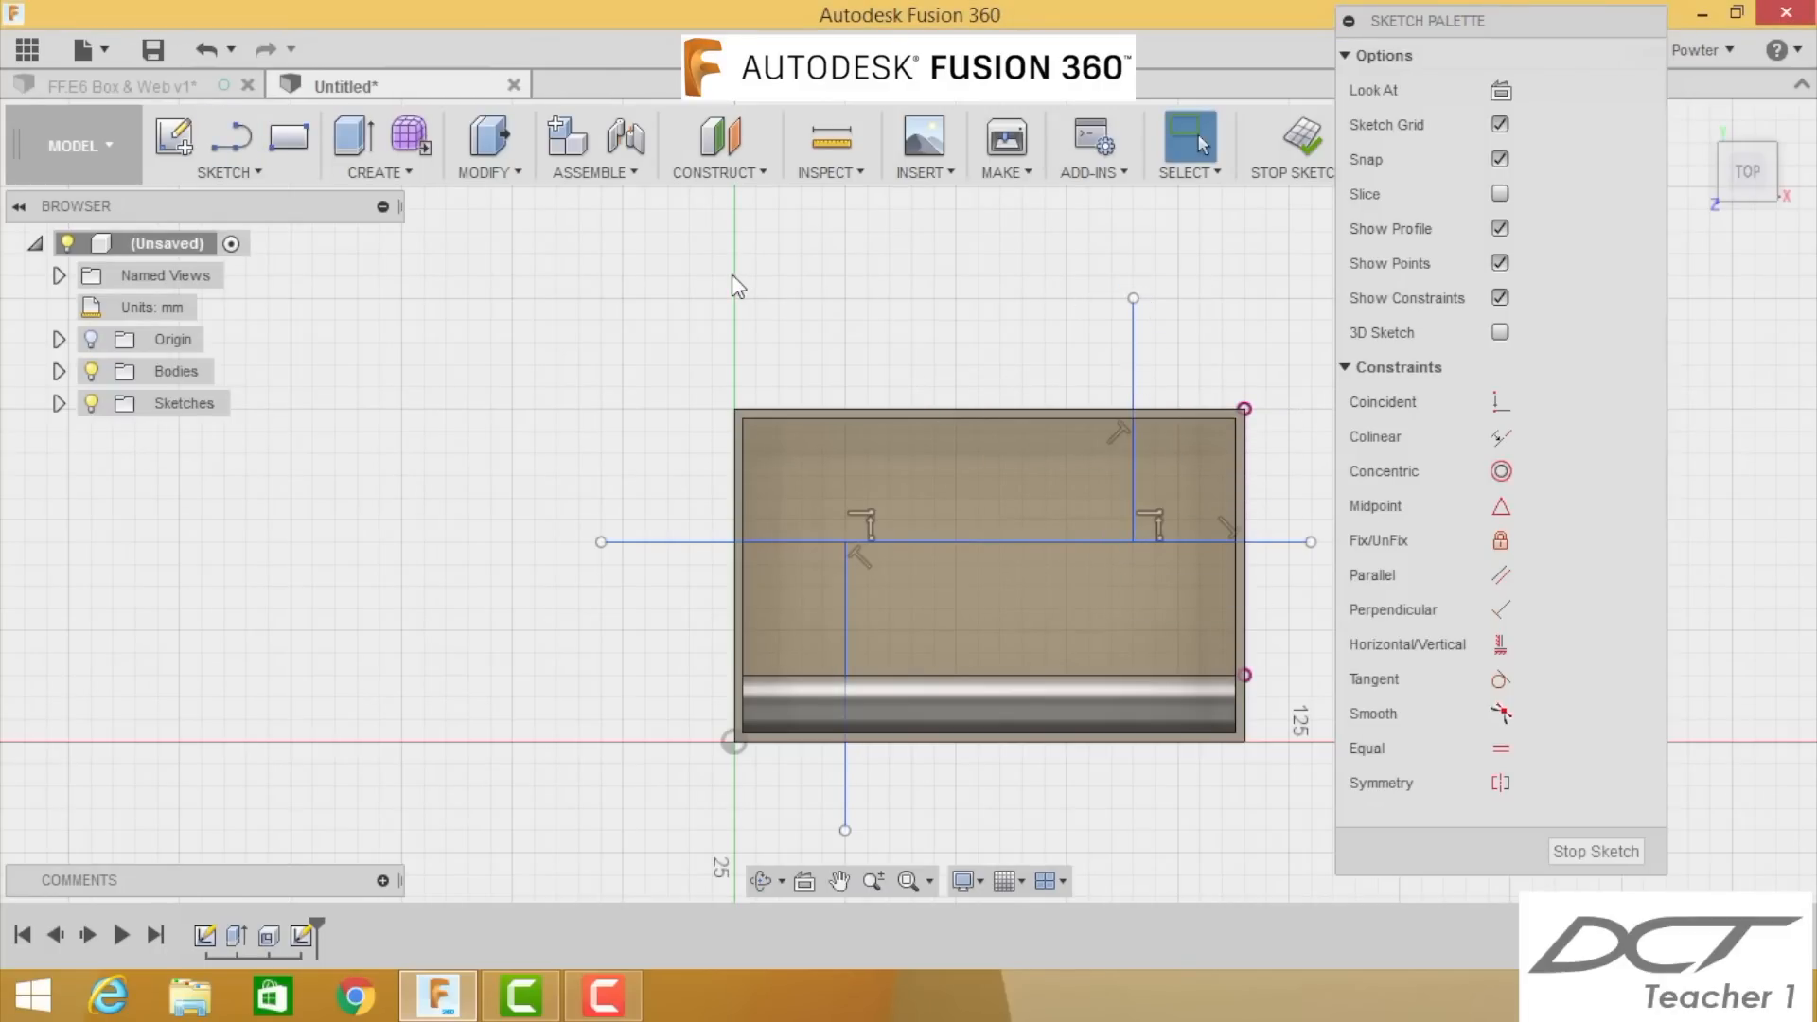
Step: Dimension the horizontal line at 75/2 mm from the box's long outer edge opposite the rounded side
key("d")
left_click(807, 410)
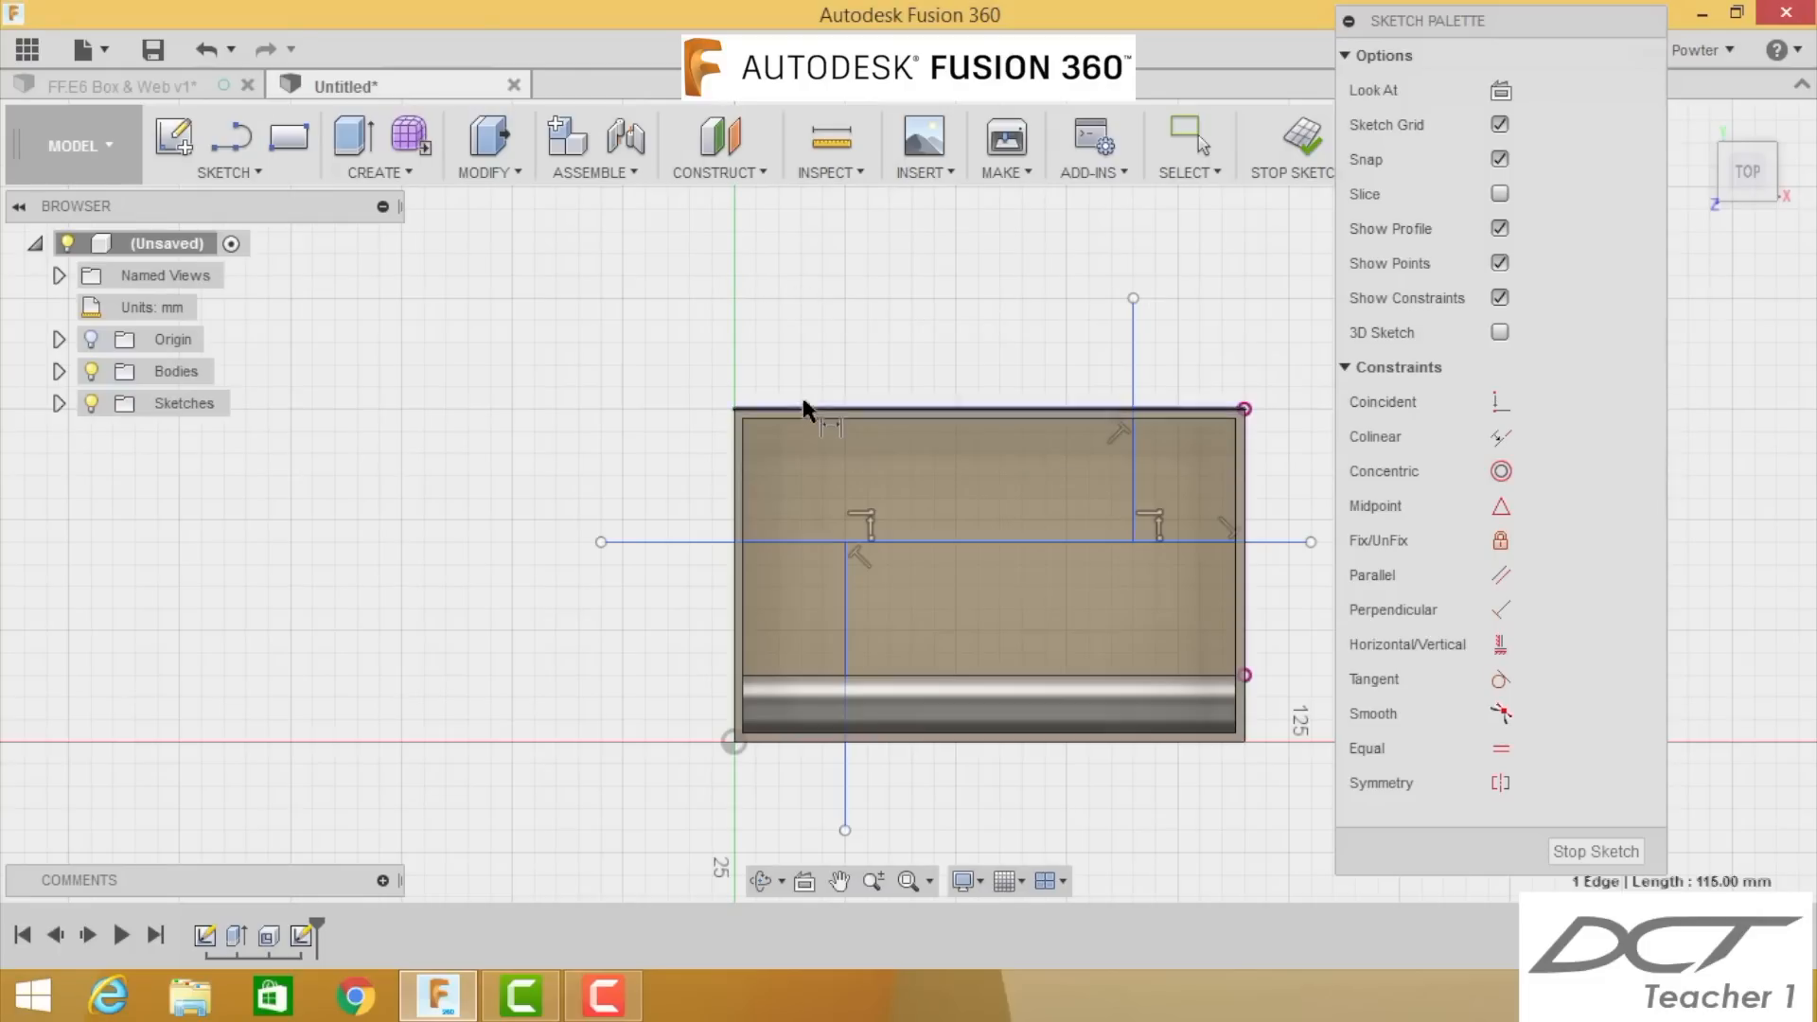
left_click(786, 536)
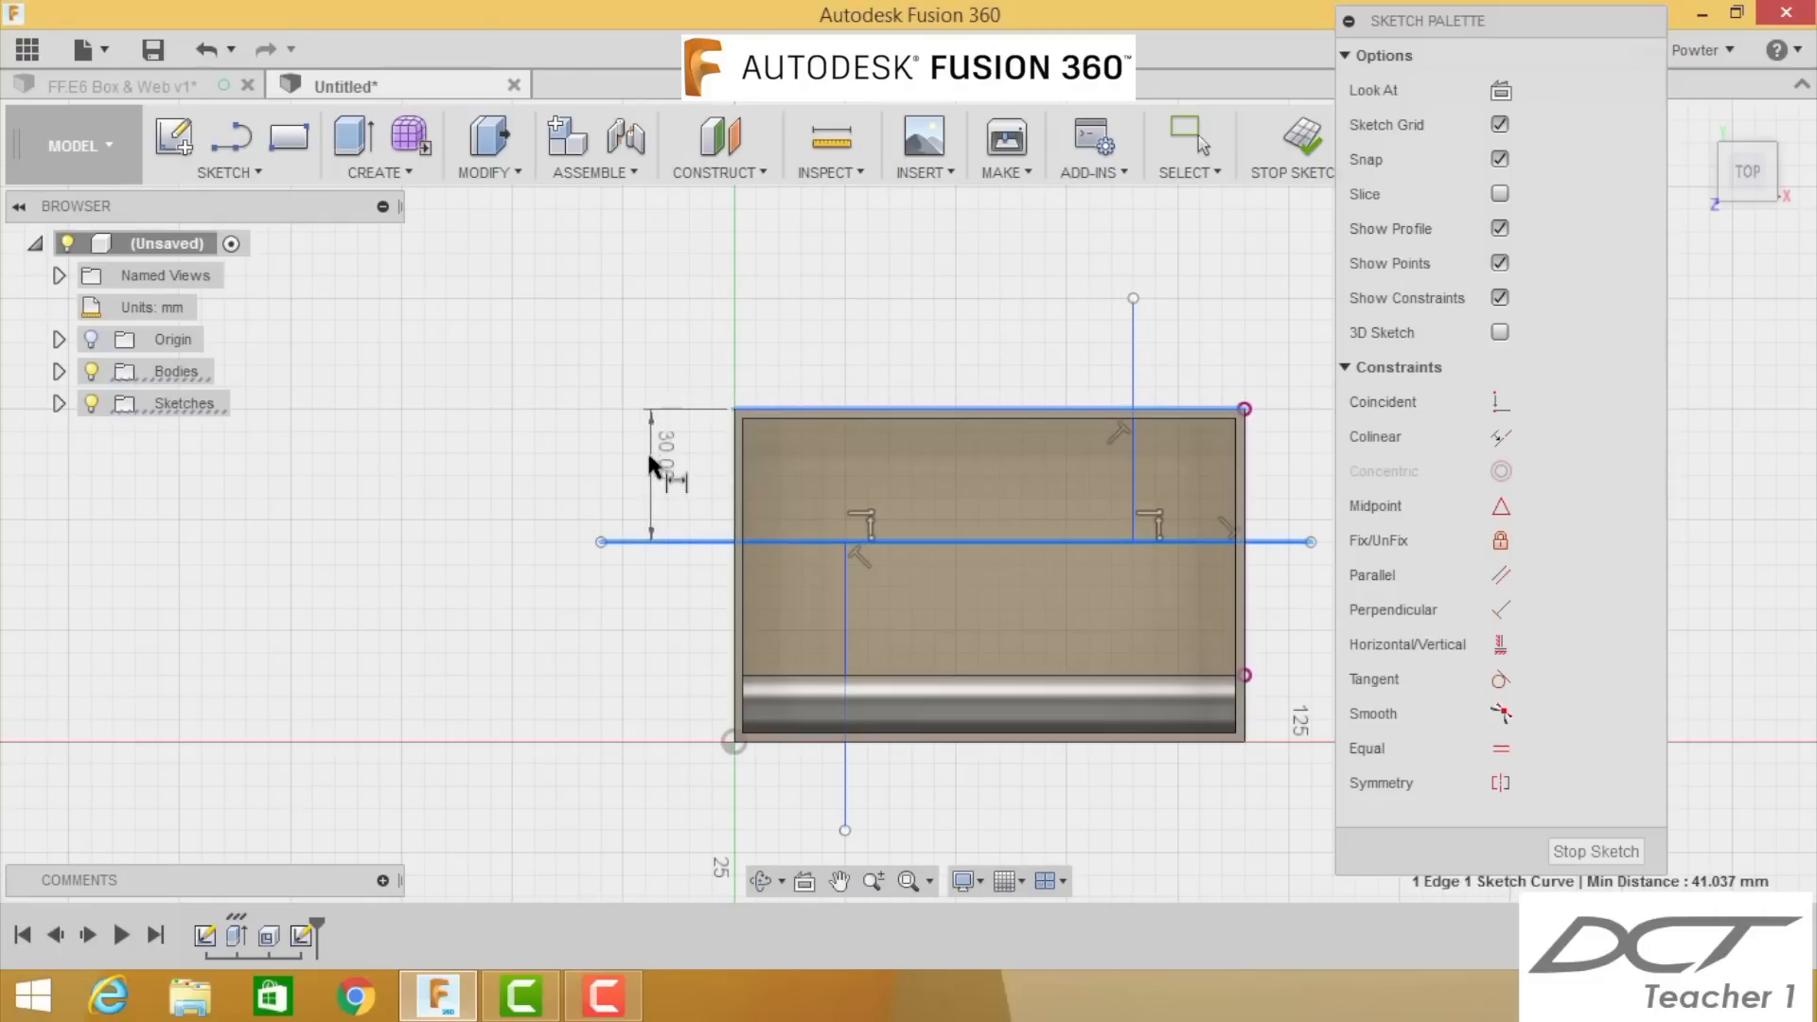
left_click(647, 450)
type("75")
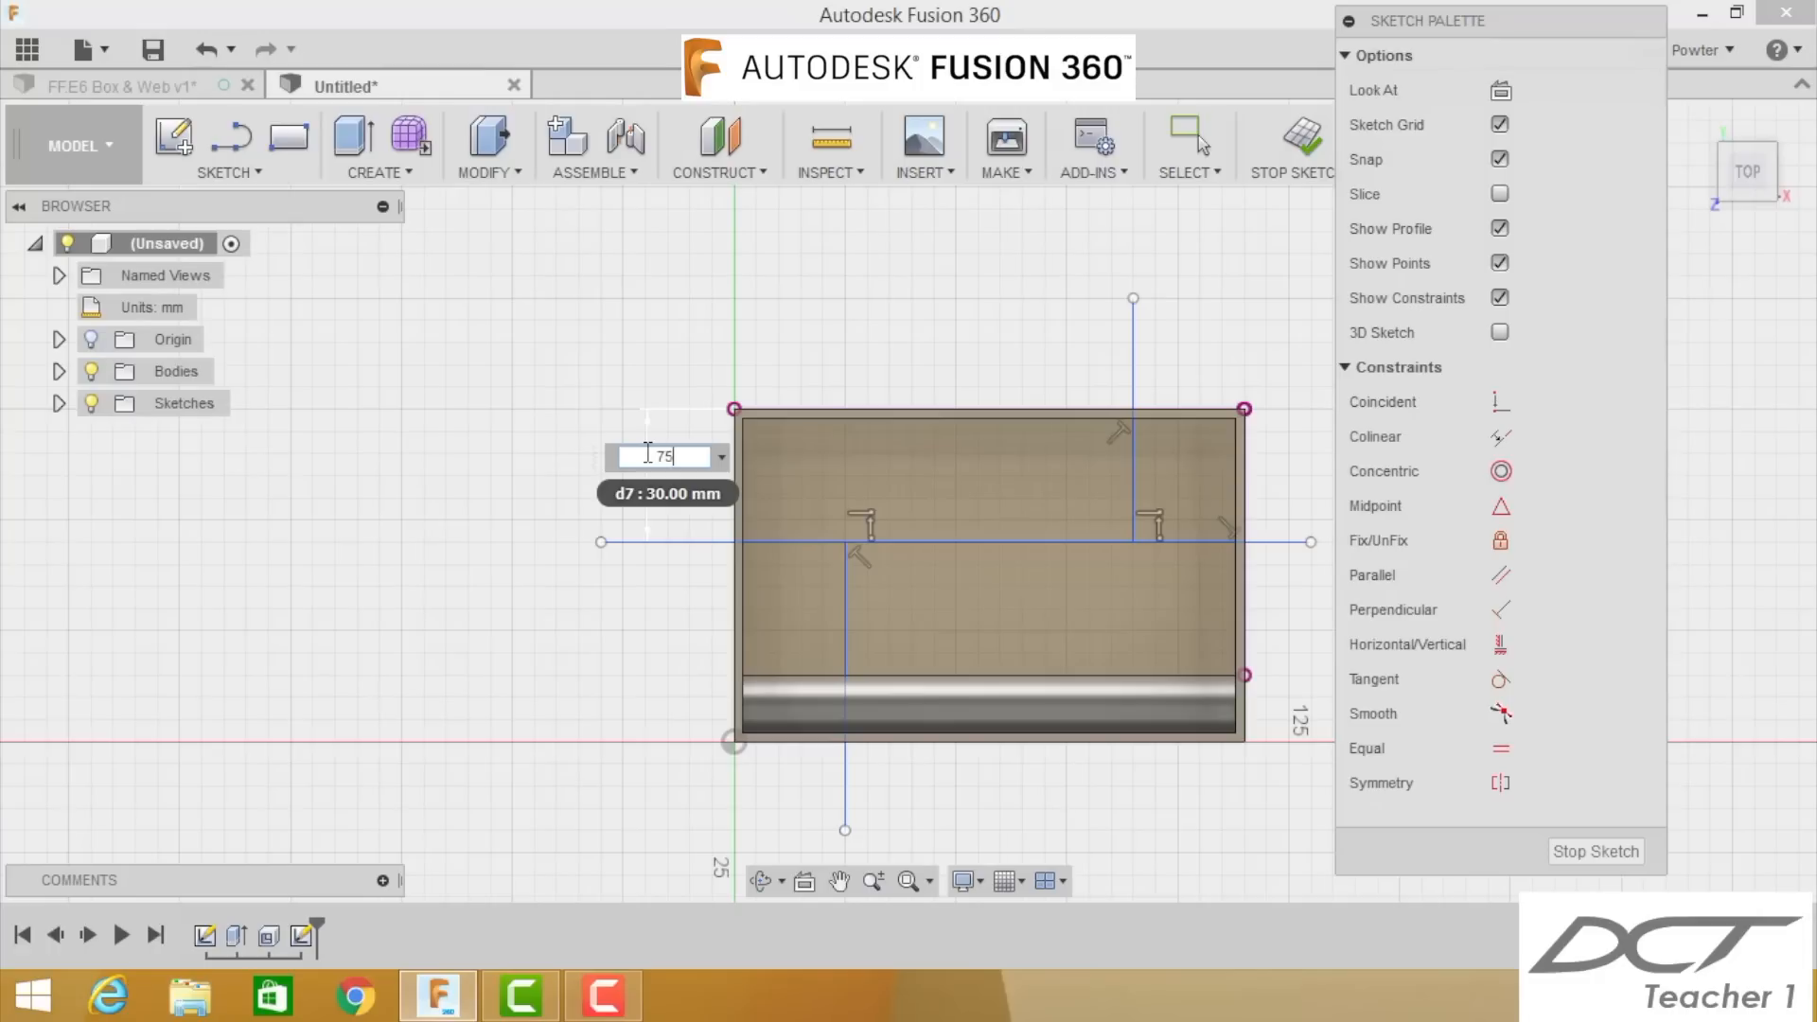
type("/2")
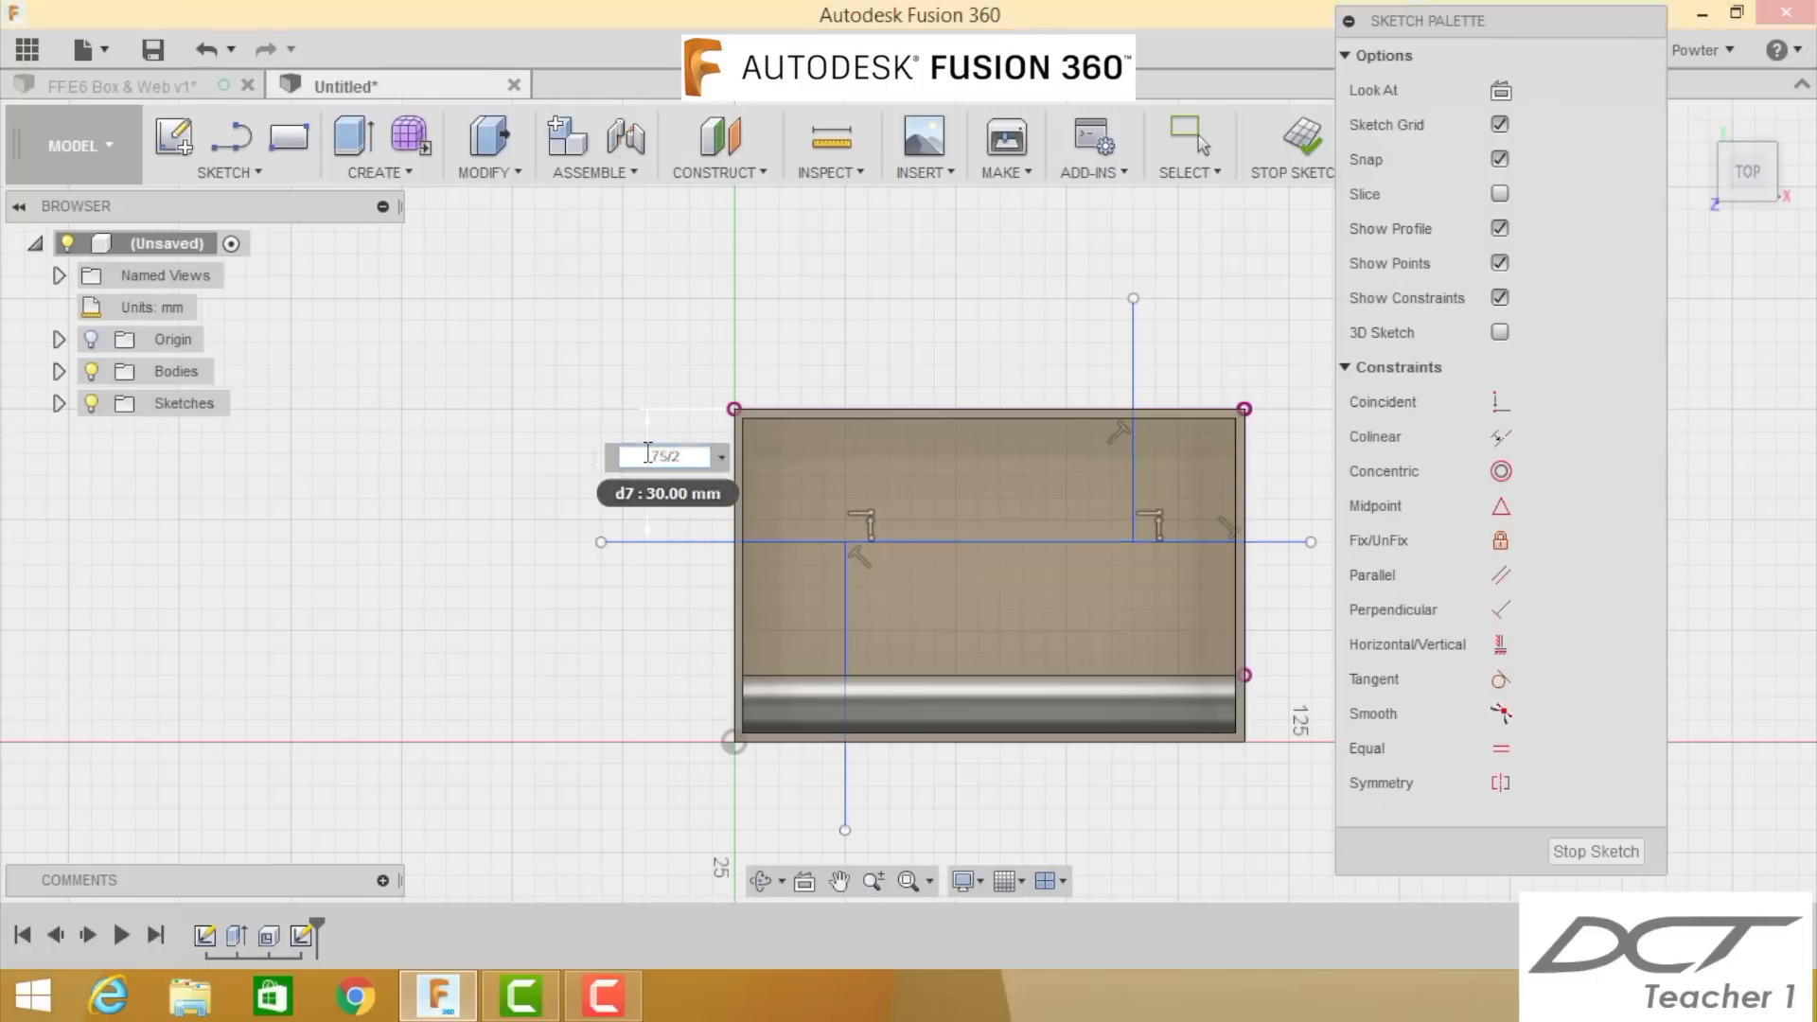
key("Return")
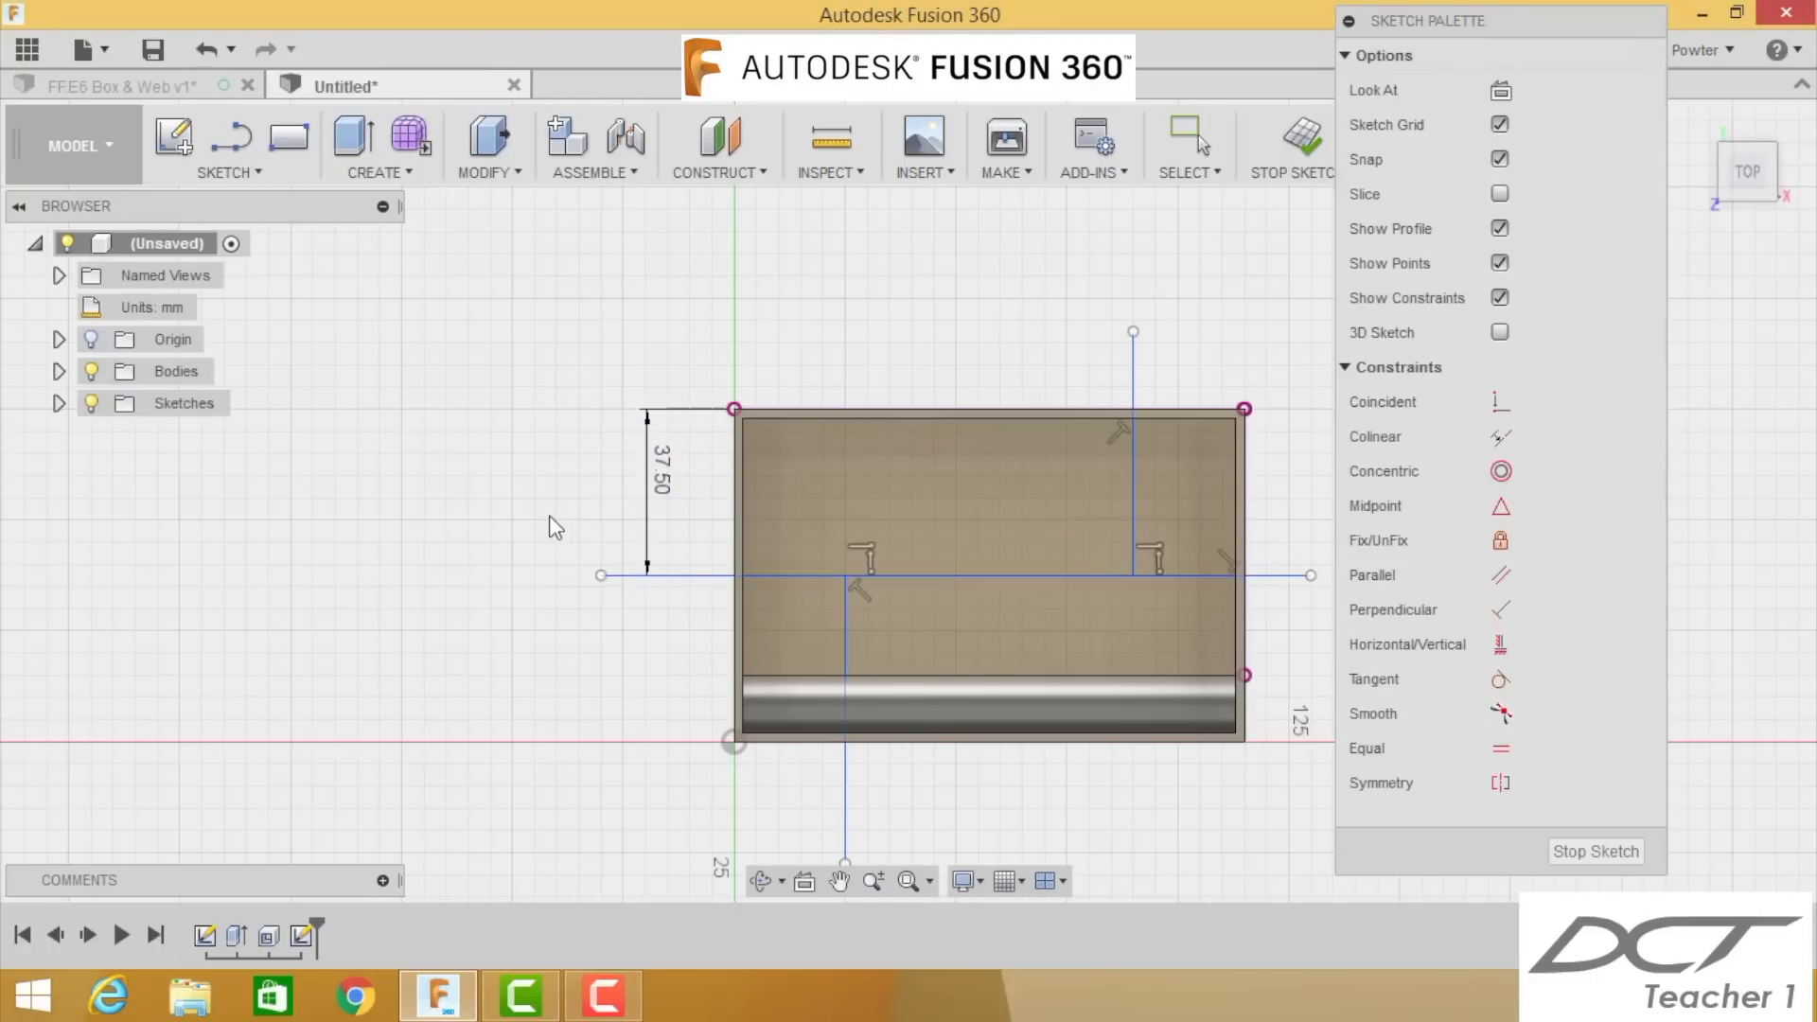
Step: Dimension the lower vertical line at 35 mm from the box's outer end edge nearest the origin
left_click(735, 496)
left_click(843, 617)
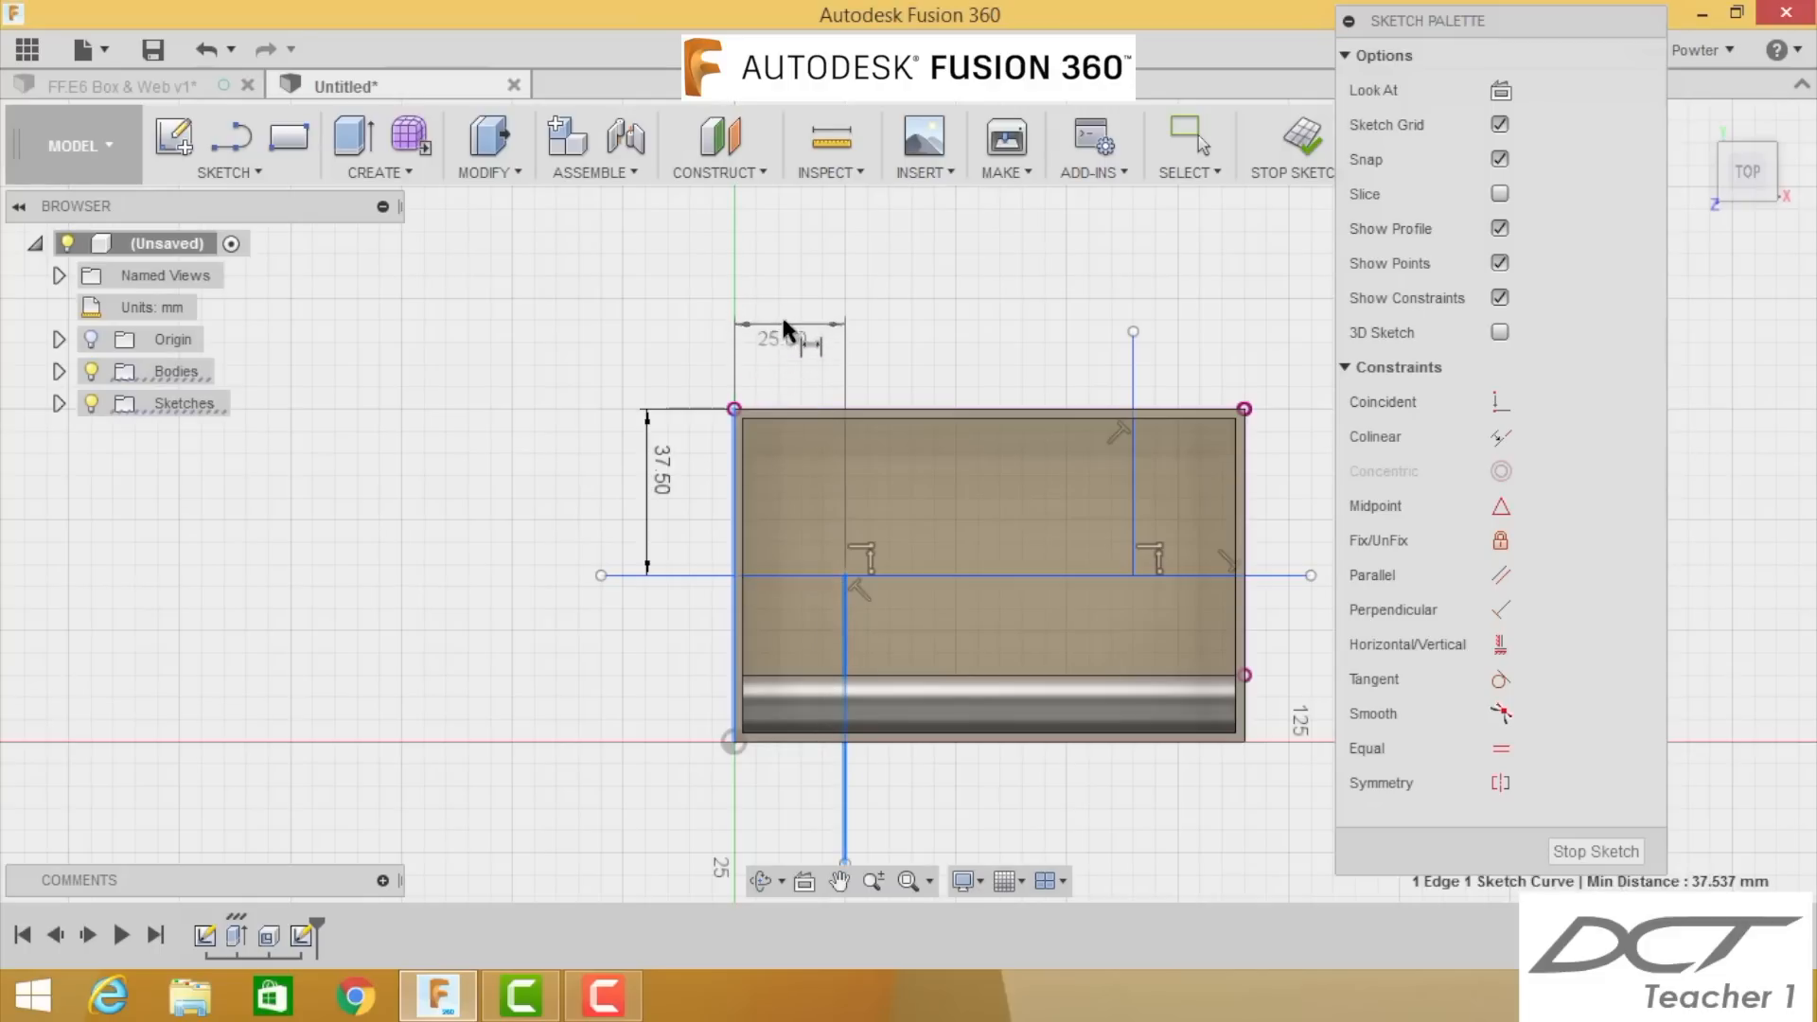
left_click(782, 315)
type("3")
key("Return")
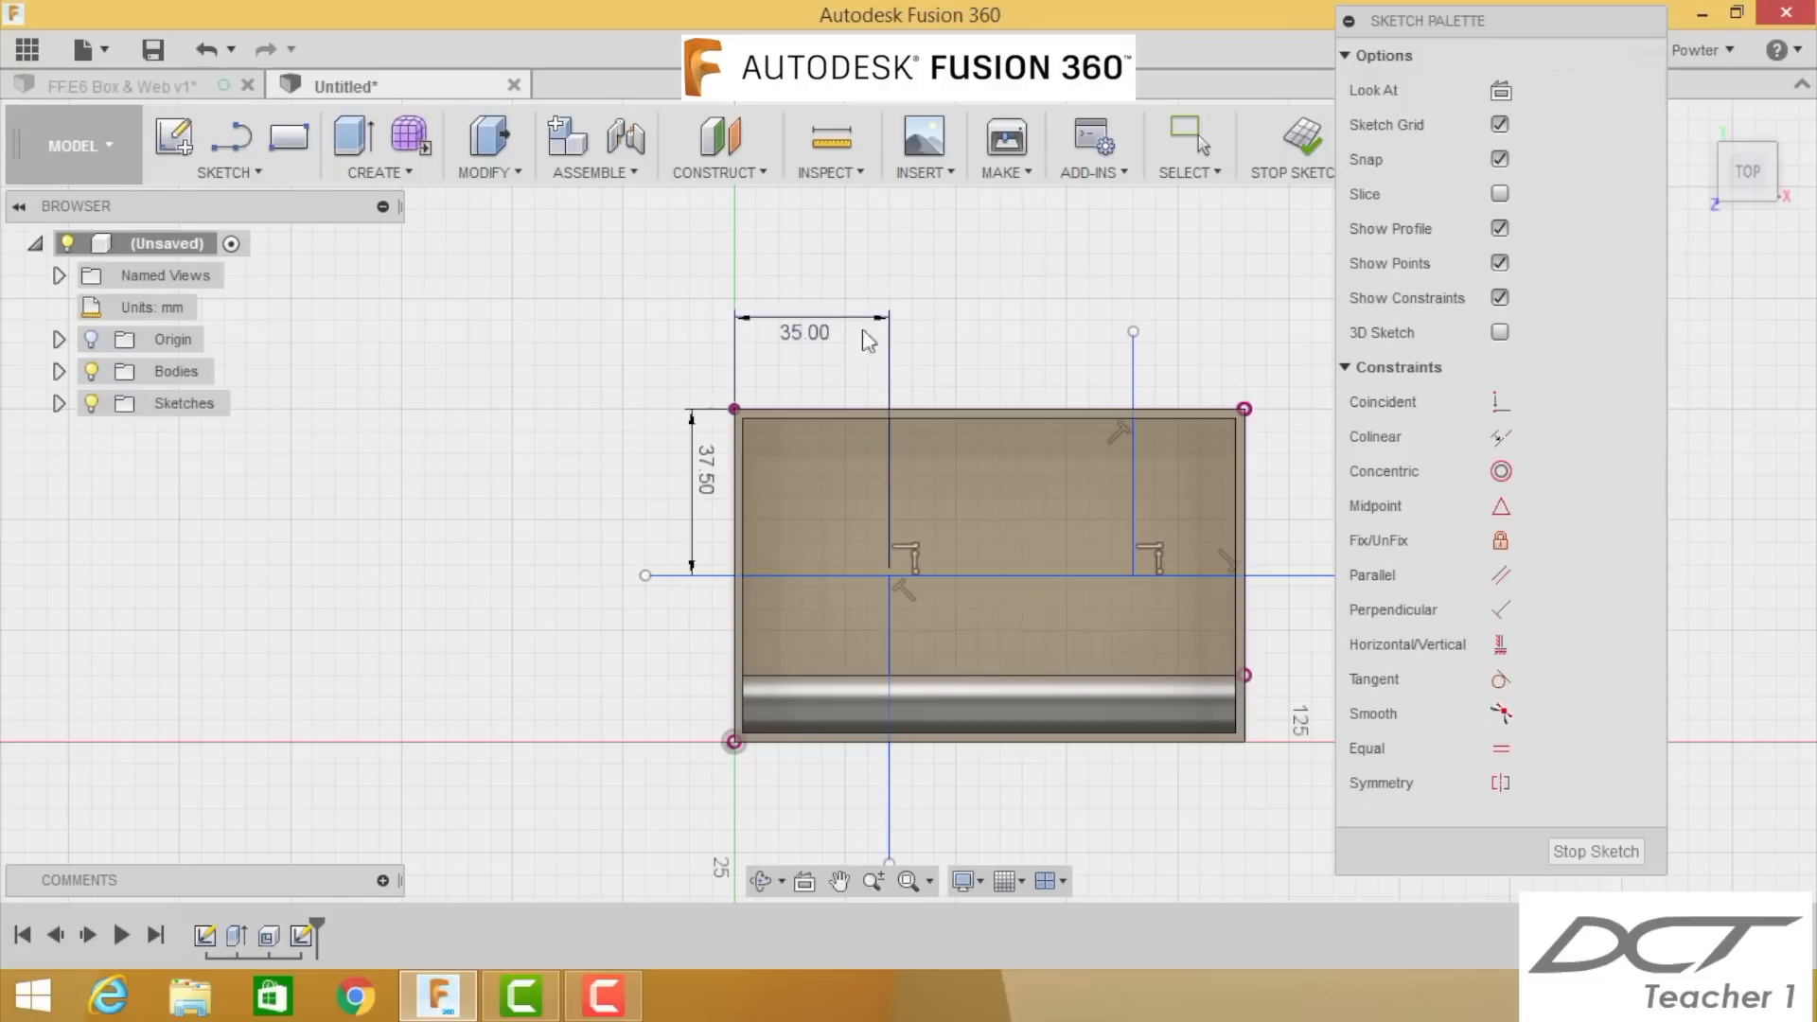
Step: Set the lower vertical line's distance from the box's end edge to 30 mm
double_click(816, 345)
type("3")
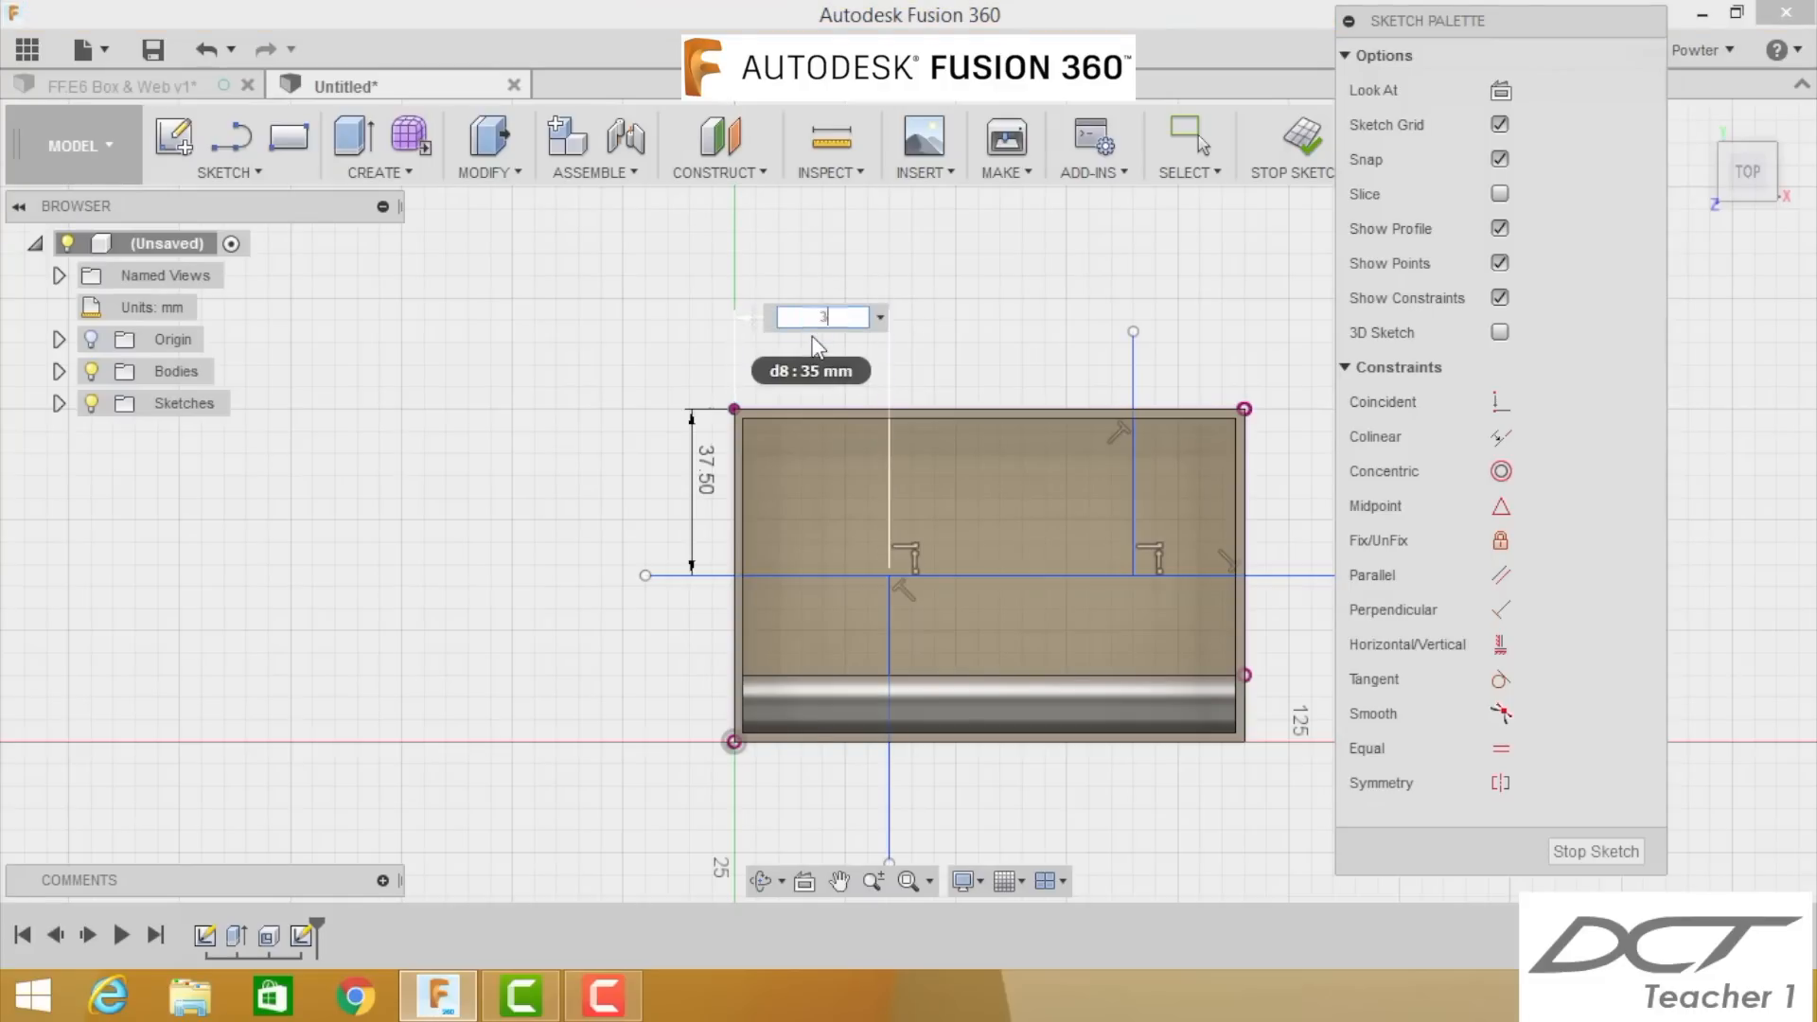
type("0")
key("Return")
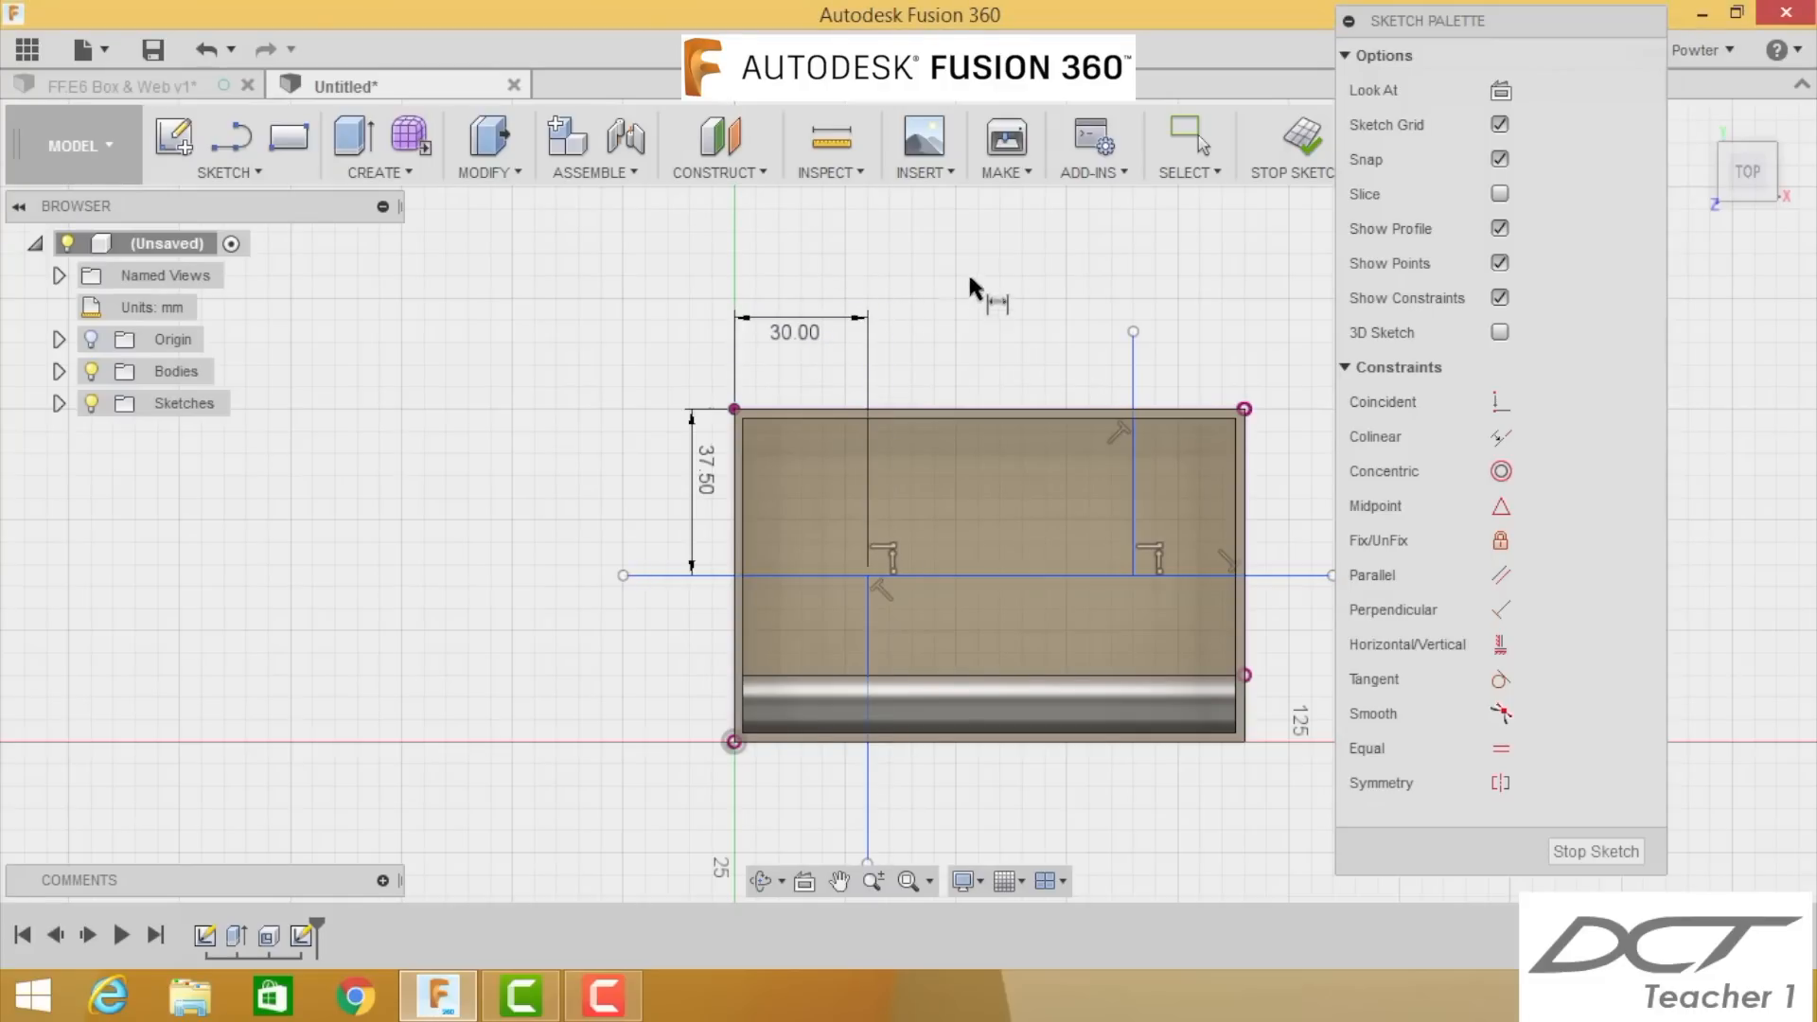
Step: Dimension the upper vertical line at 115-30 mm from the box's end edge at the origin
left_click(736, 501)
left_click(1133, 468)
left_click(918, 263)
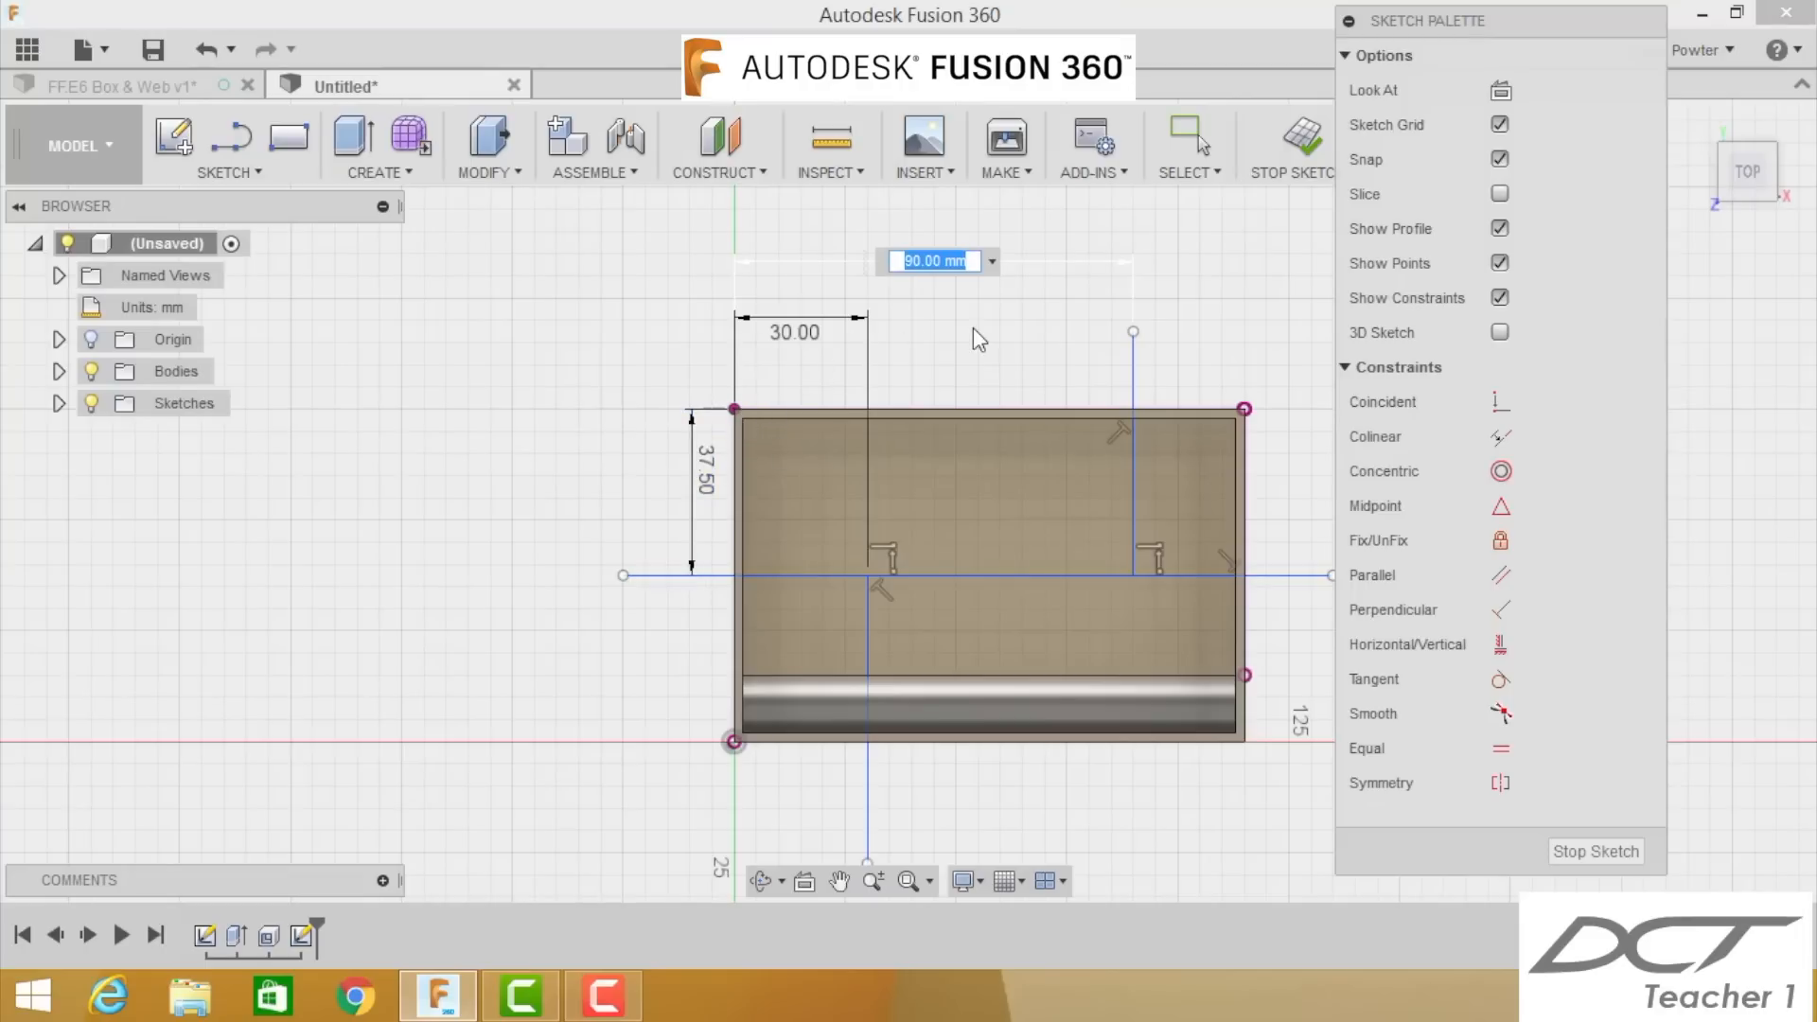
type("115-30")
key("Return")
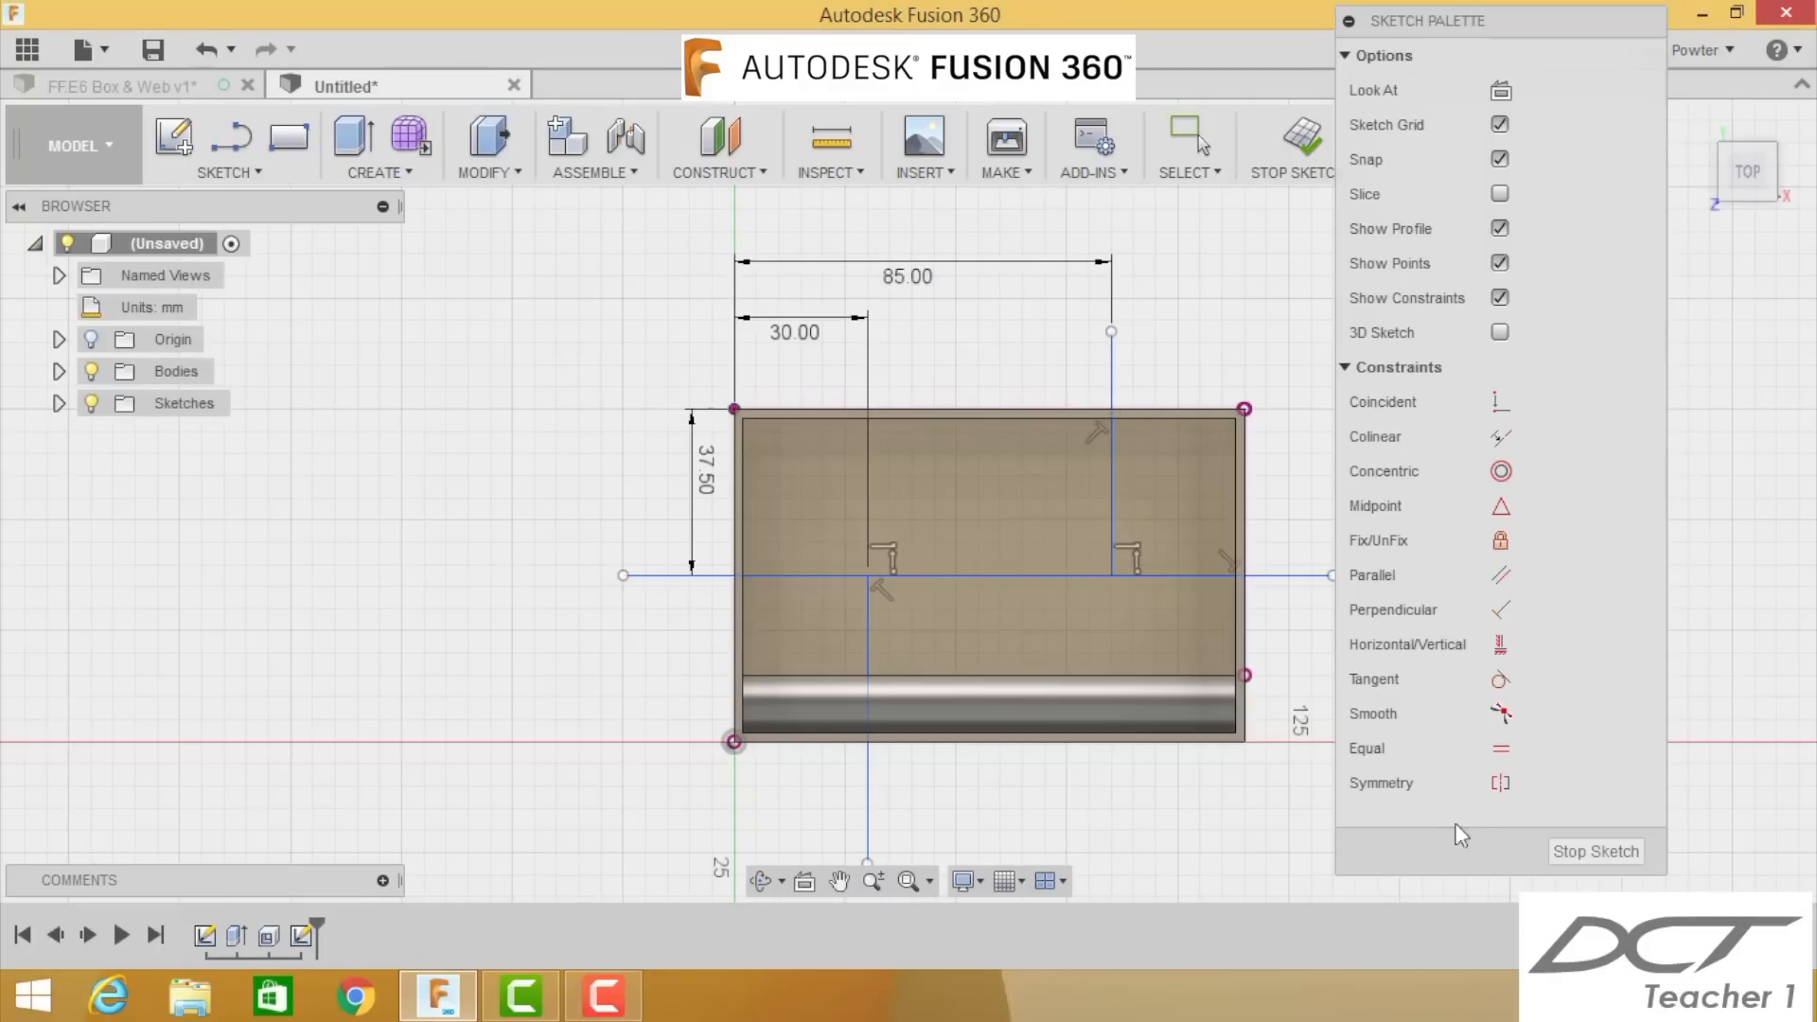
Step: Finish the sketch and set up a symmetric 2 mm Web with depth To Next from all three sketched lines
left_click(1560, 848)
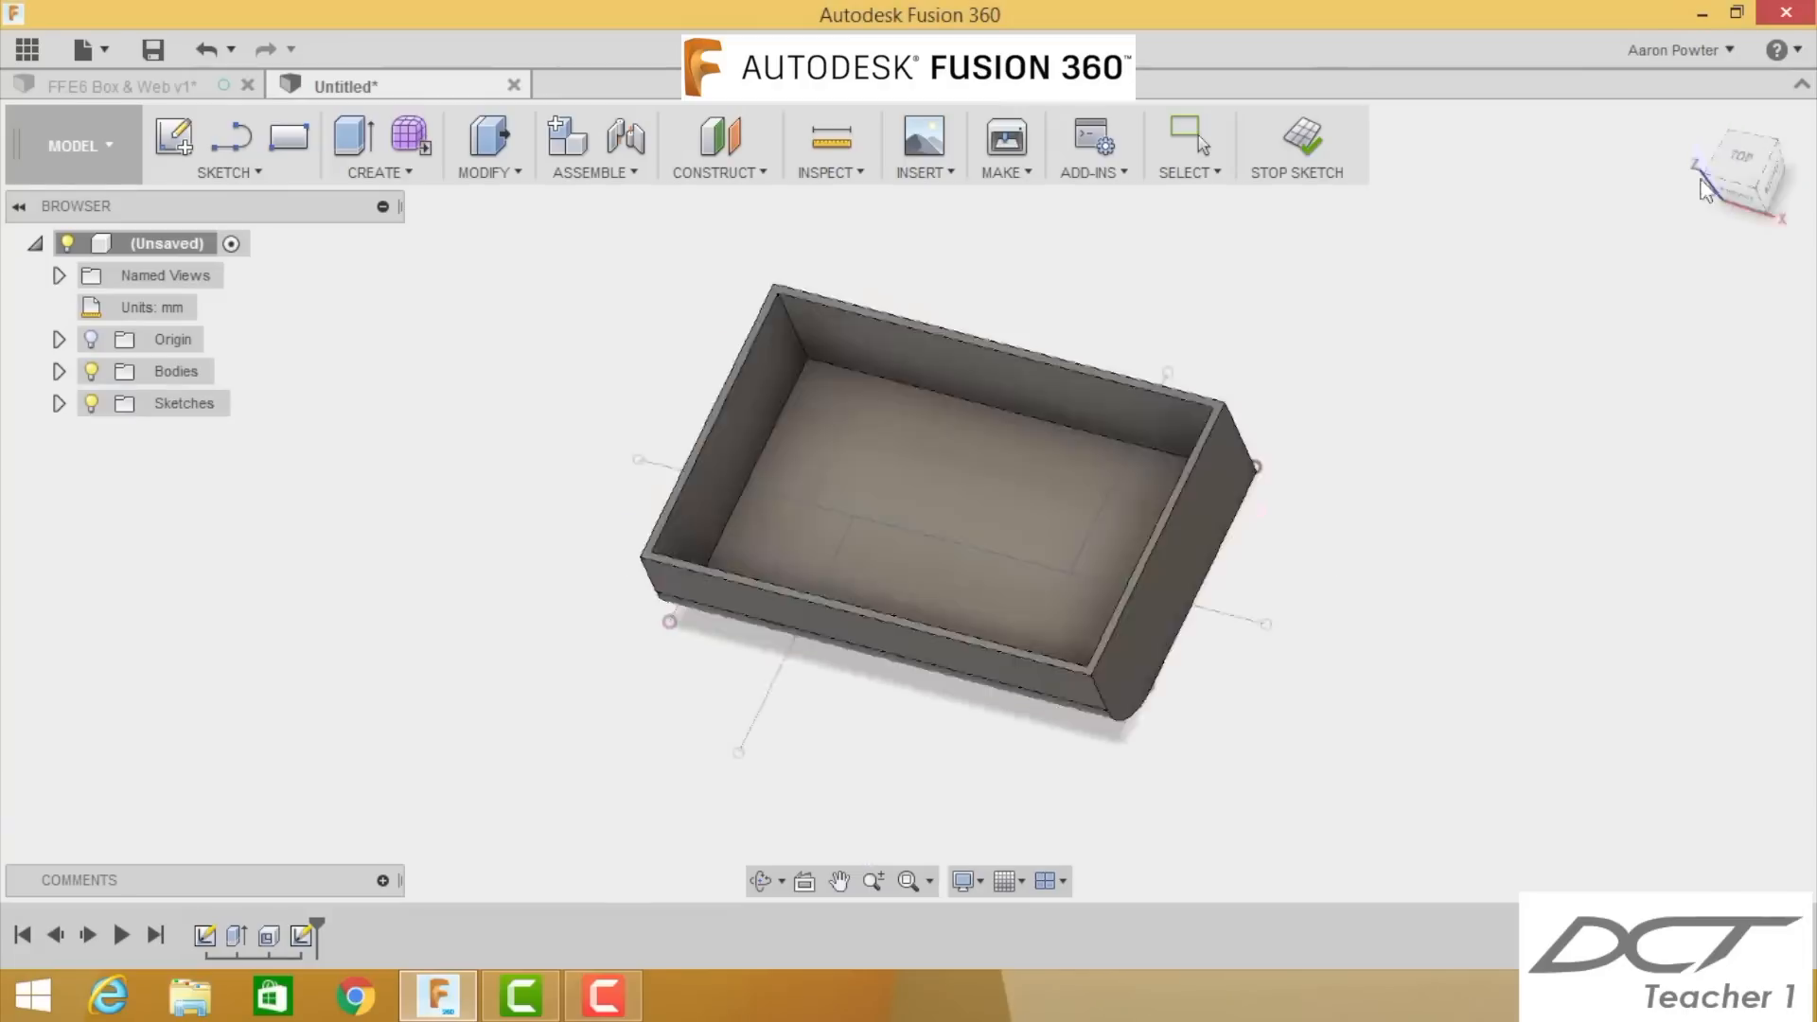
left_click(1696, 121)
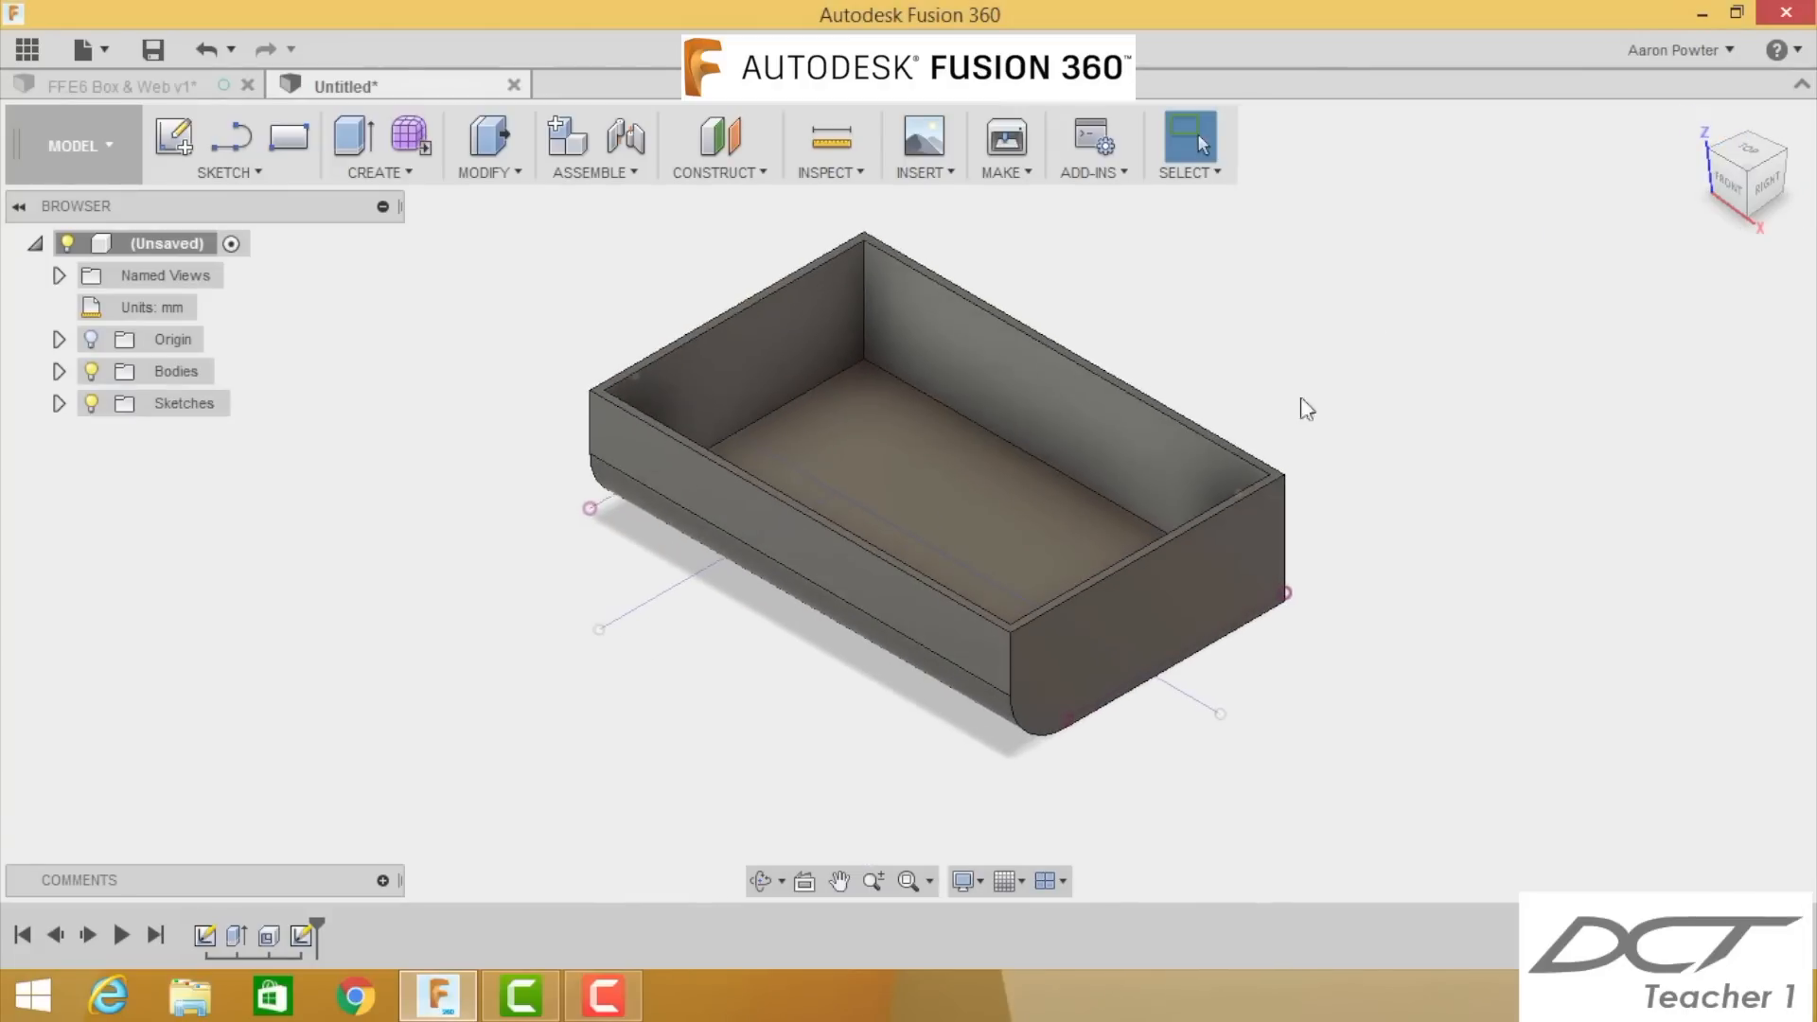
left_click(379, 173)
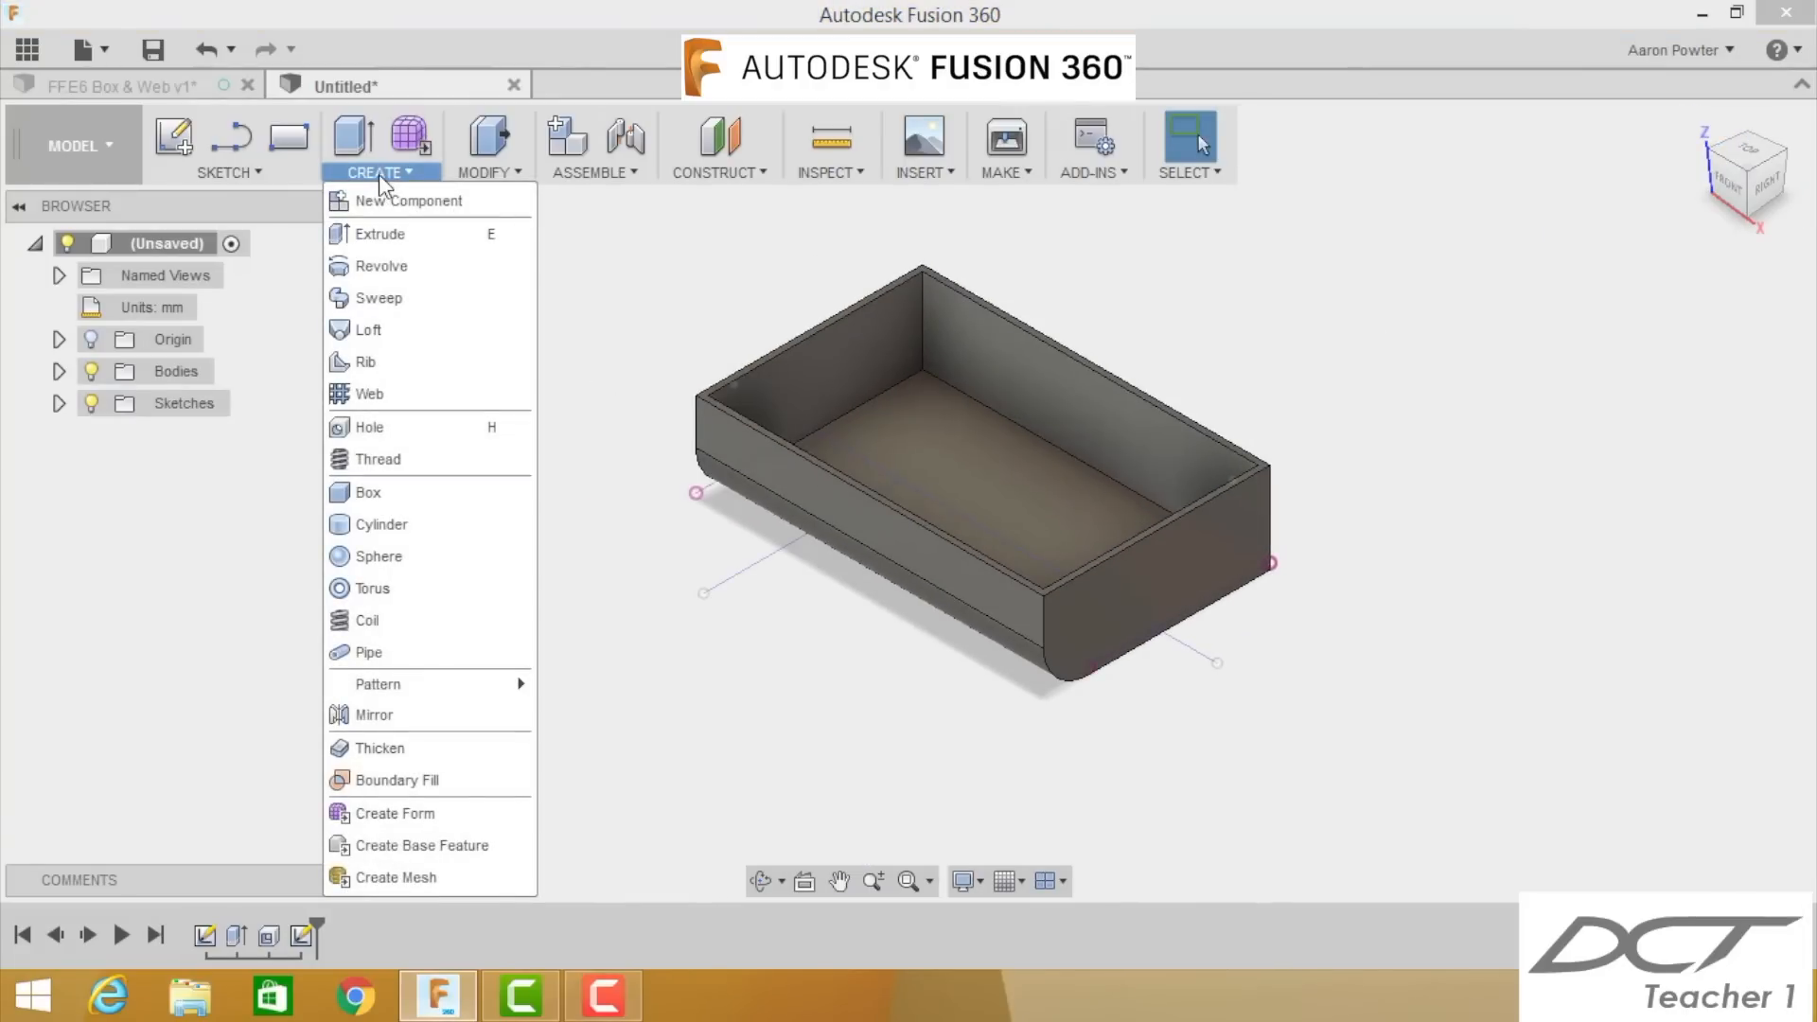
left_click(364, 395)
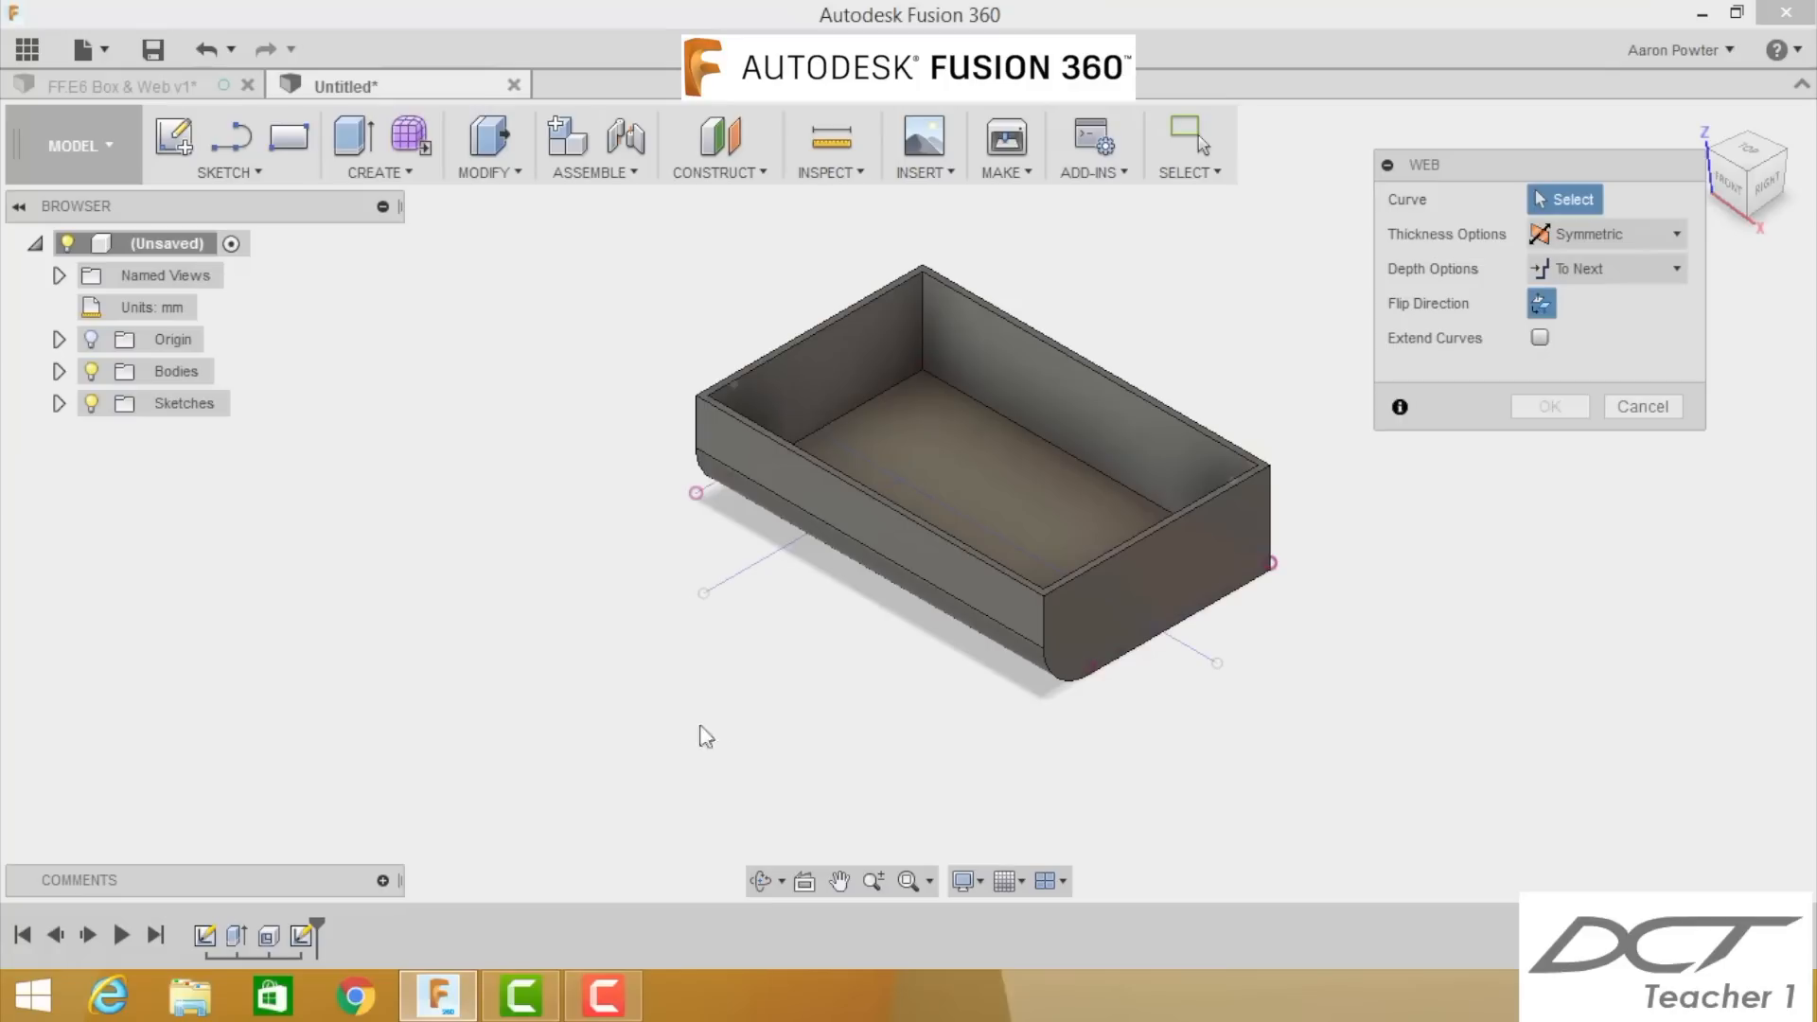
left_click(758, 573)
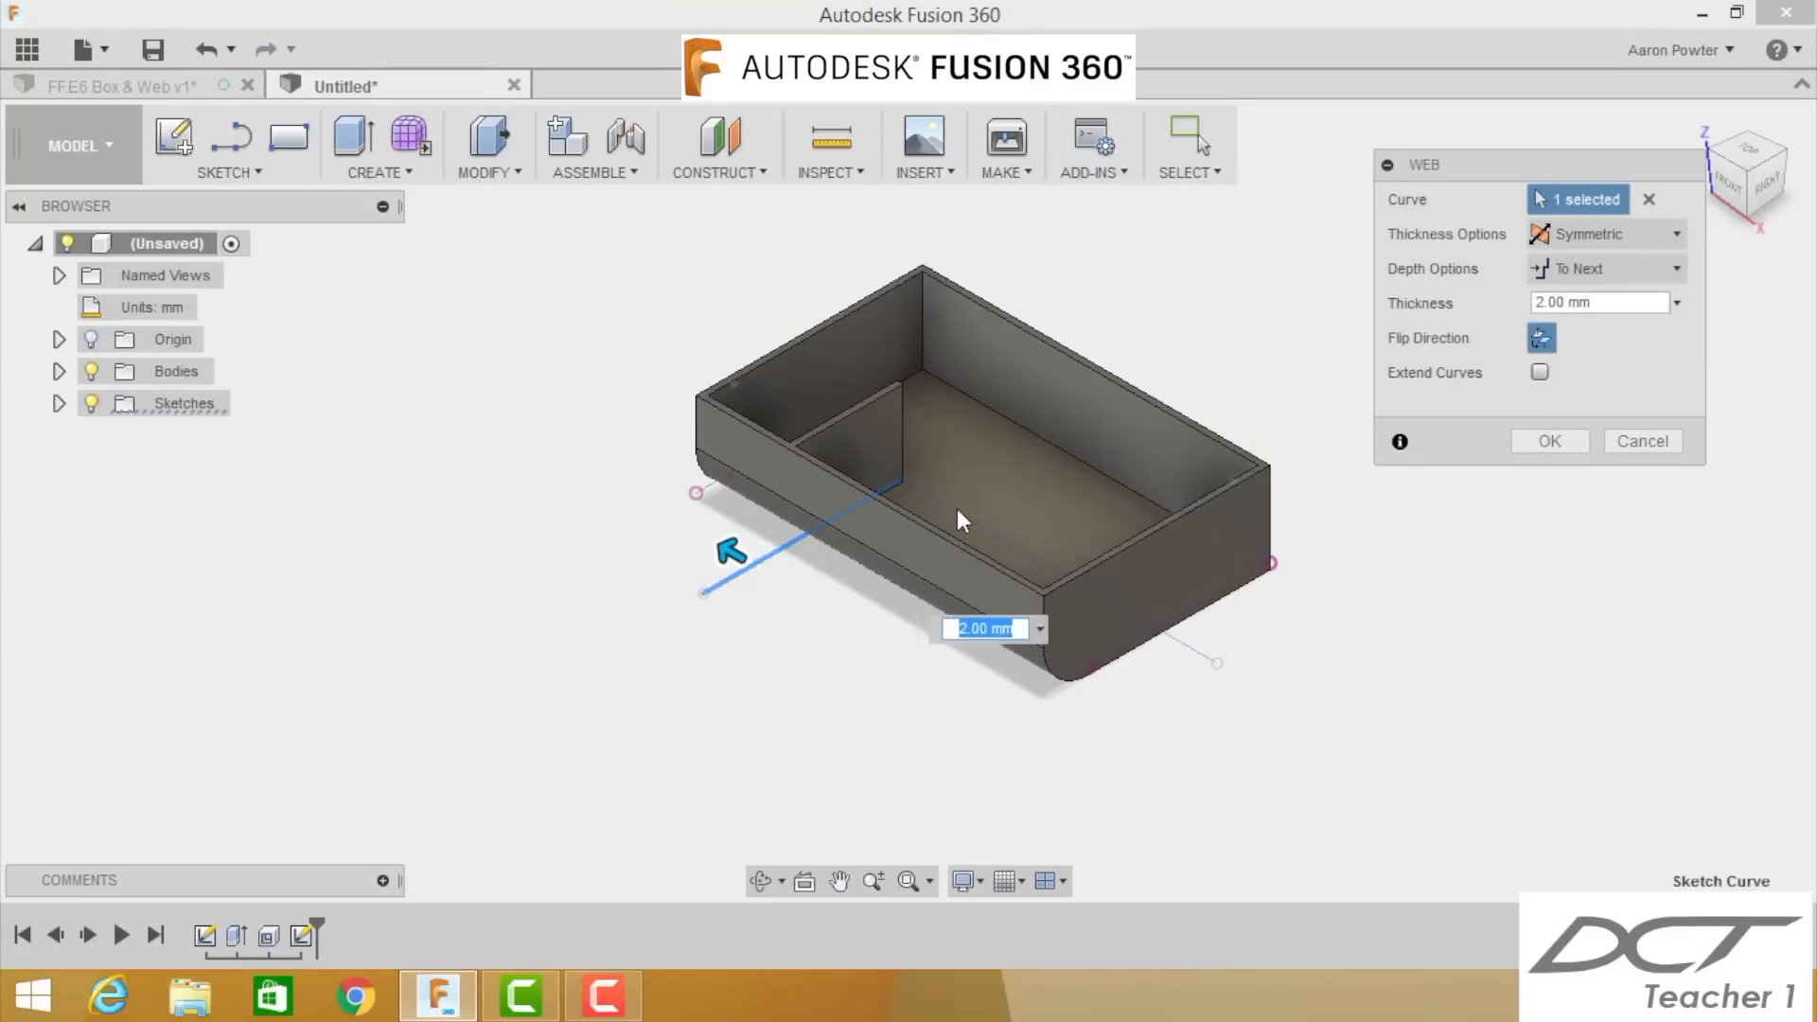
left_click(1193, 649)
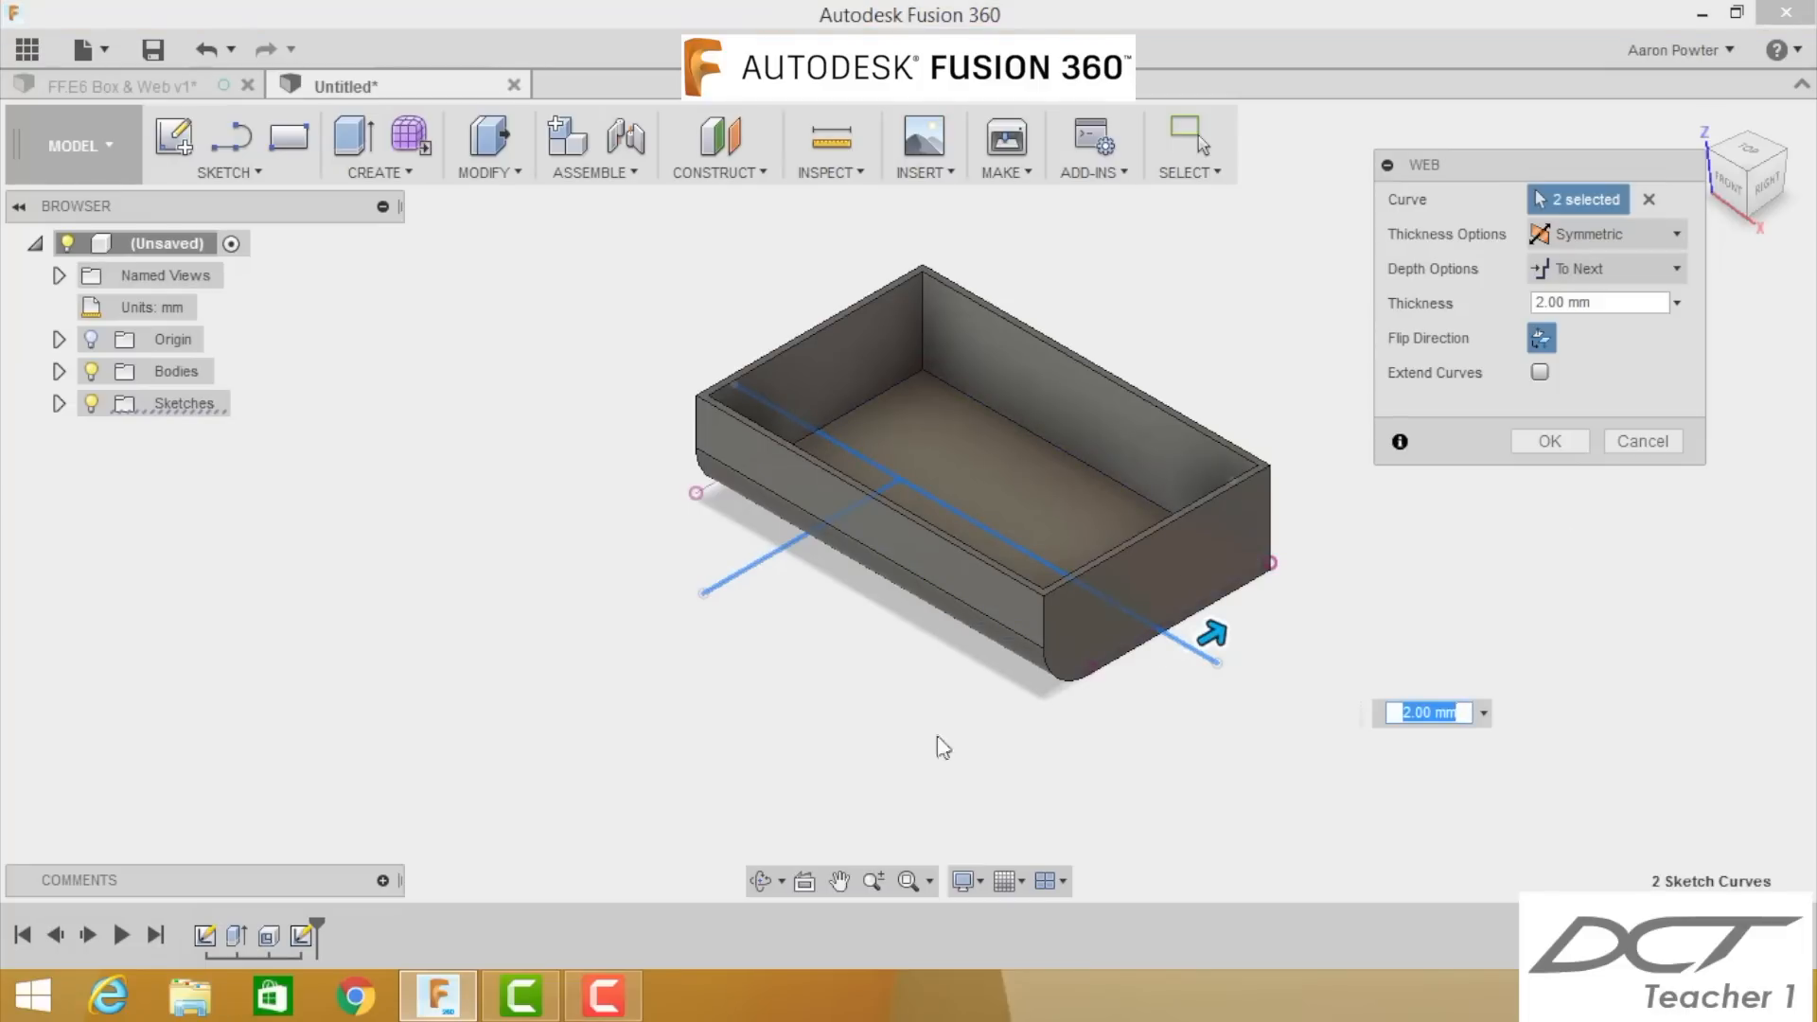
left_click(781, 881)
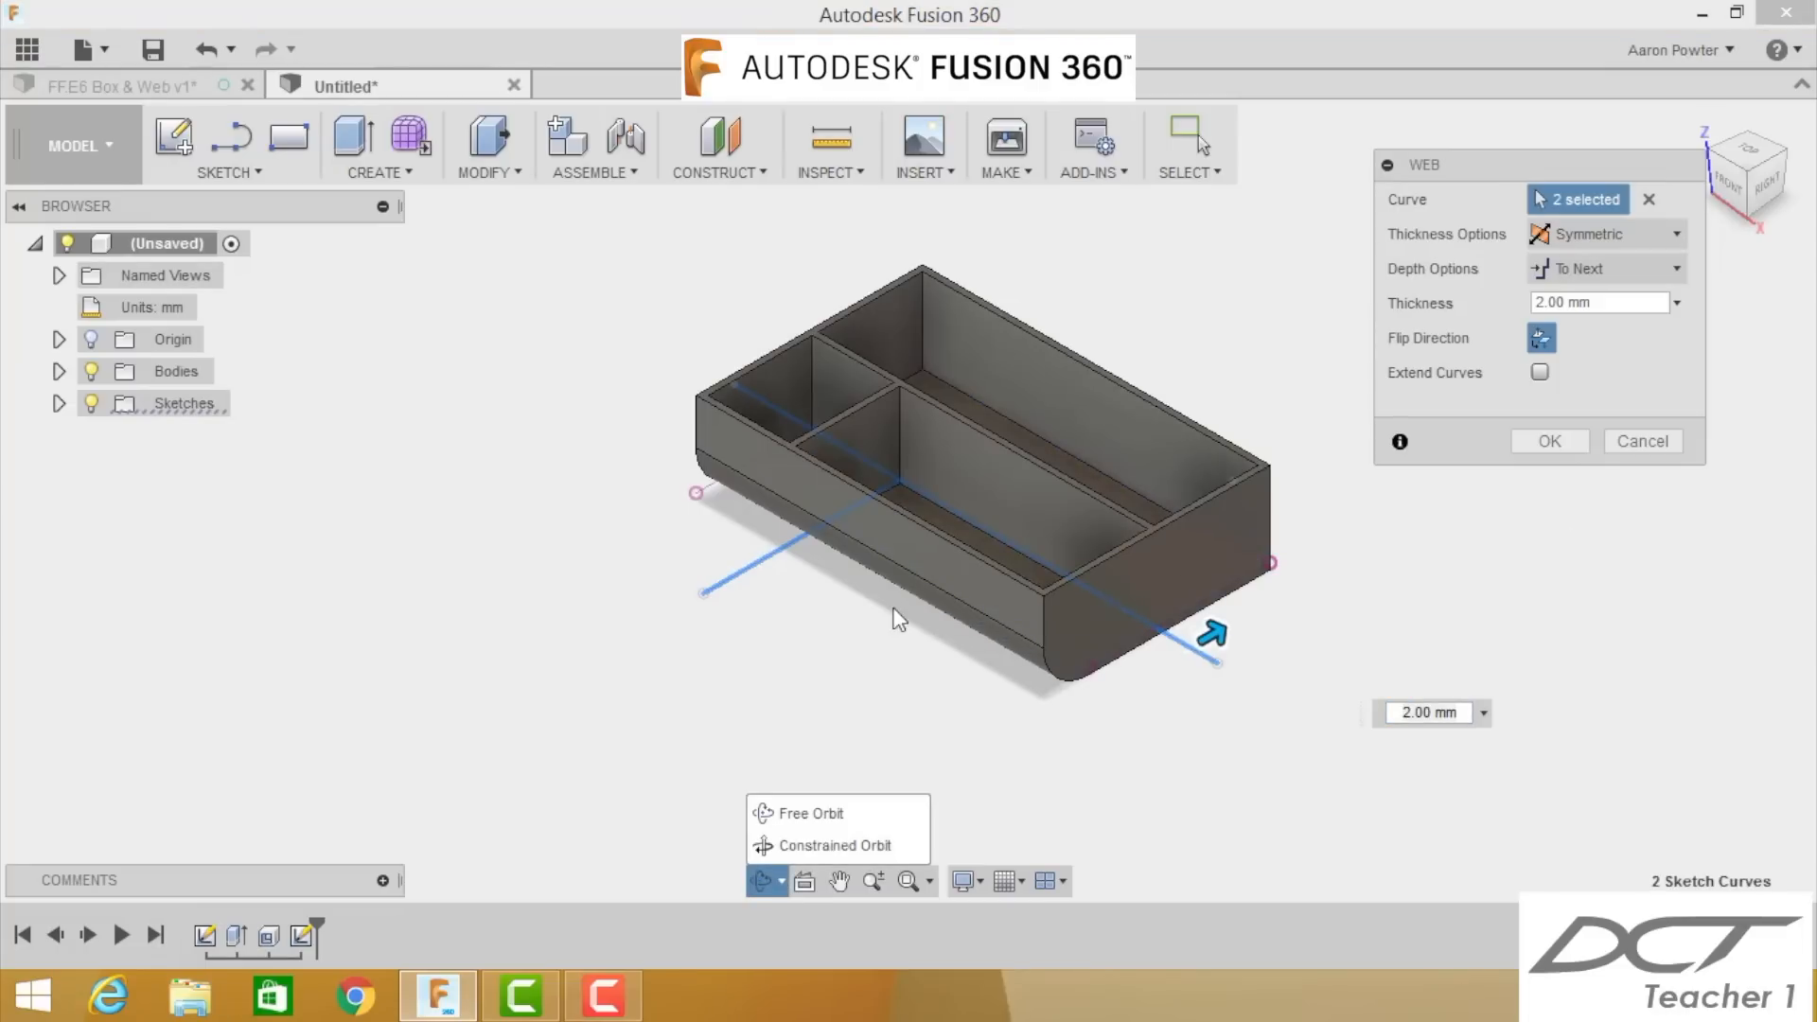
left_click(800, 813)
left_click_drag(893, 641, 913, 667)
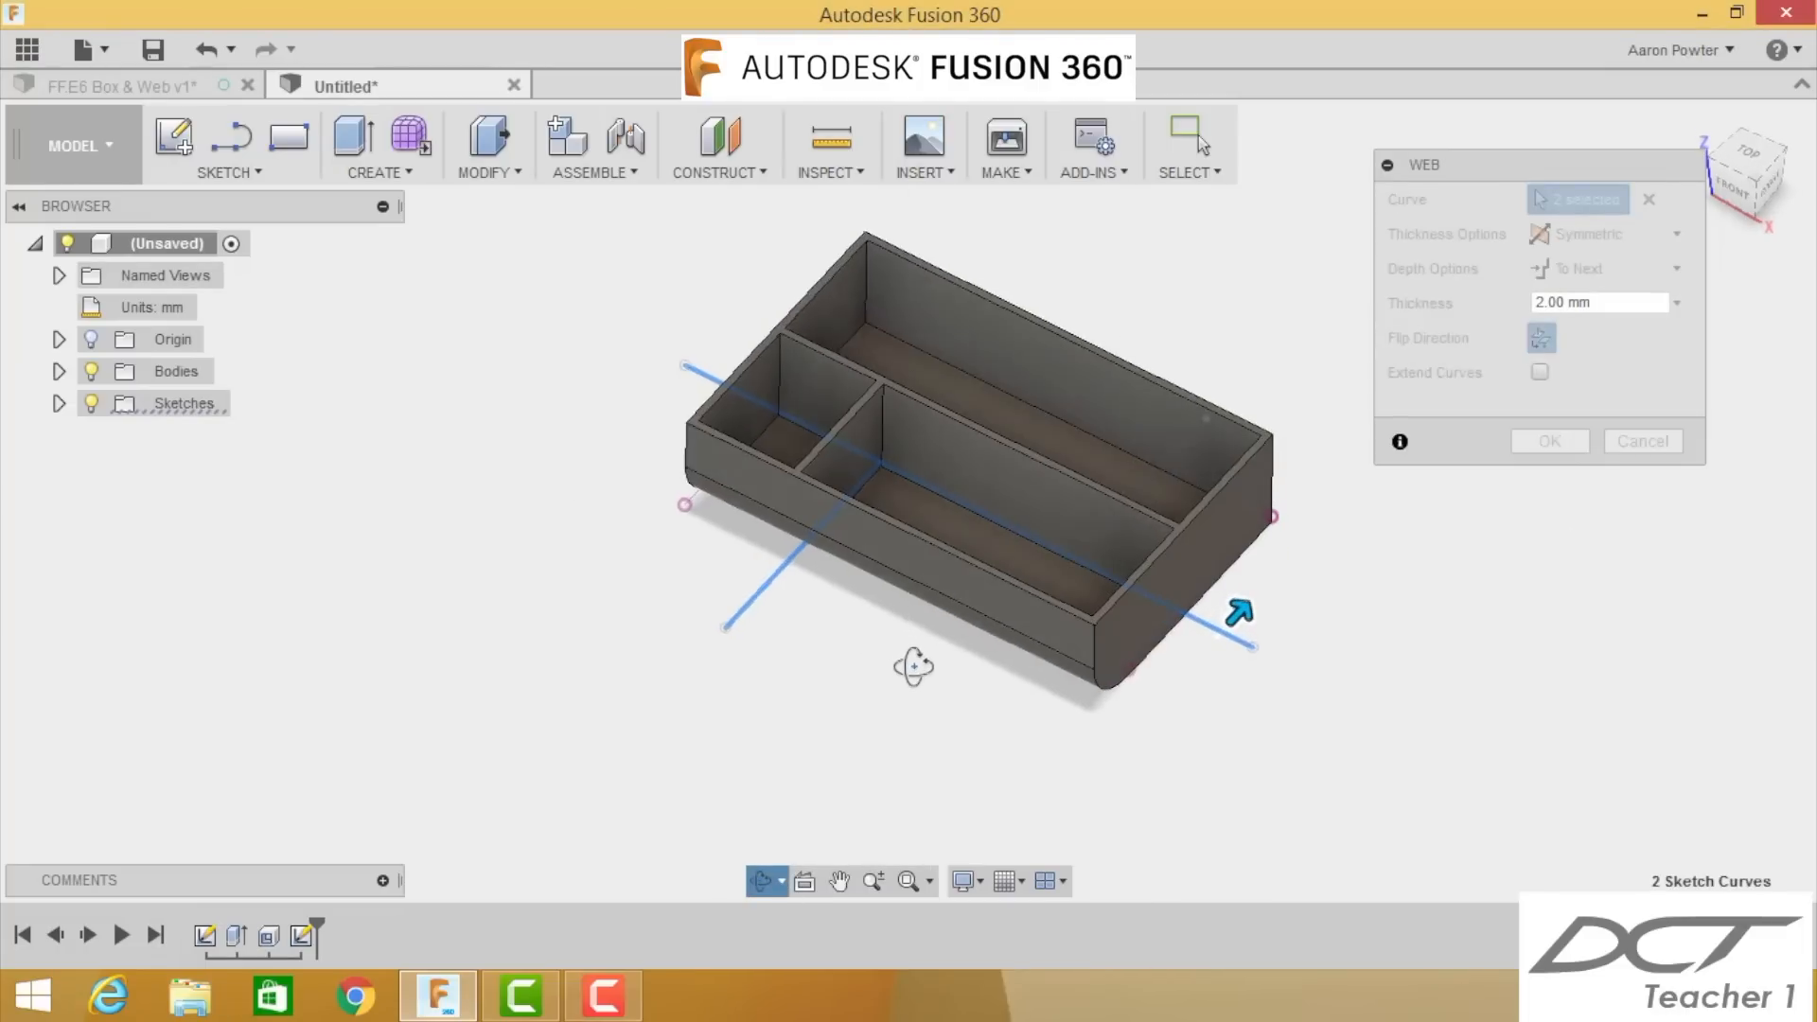
key("Escape")
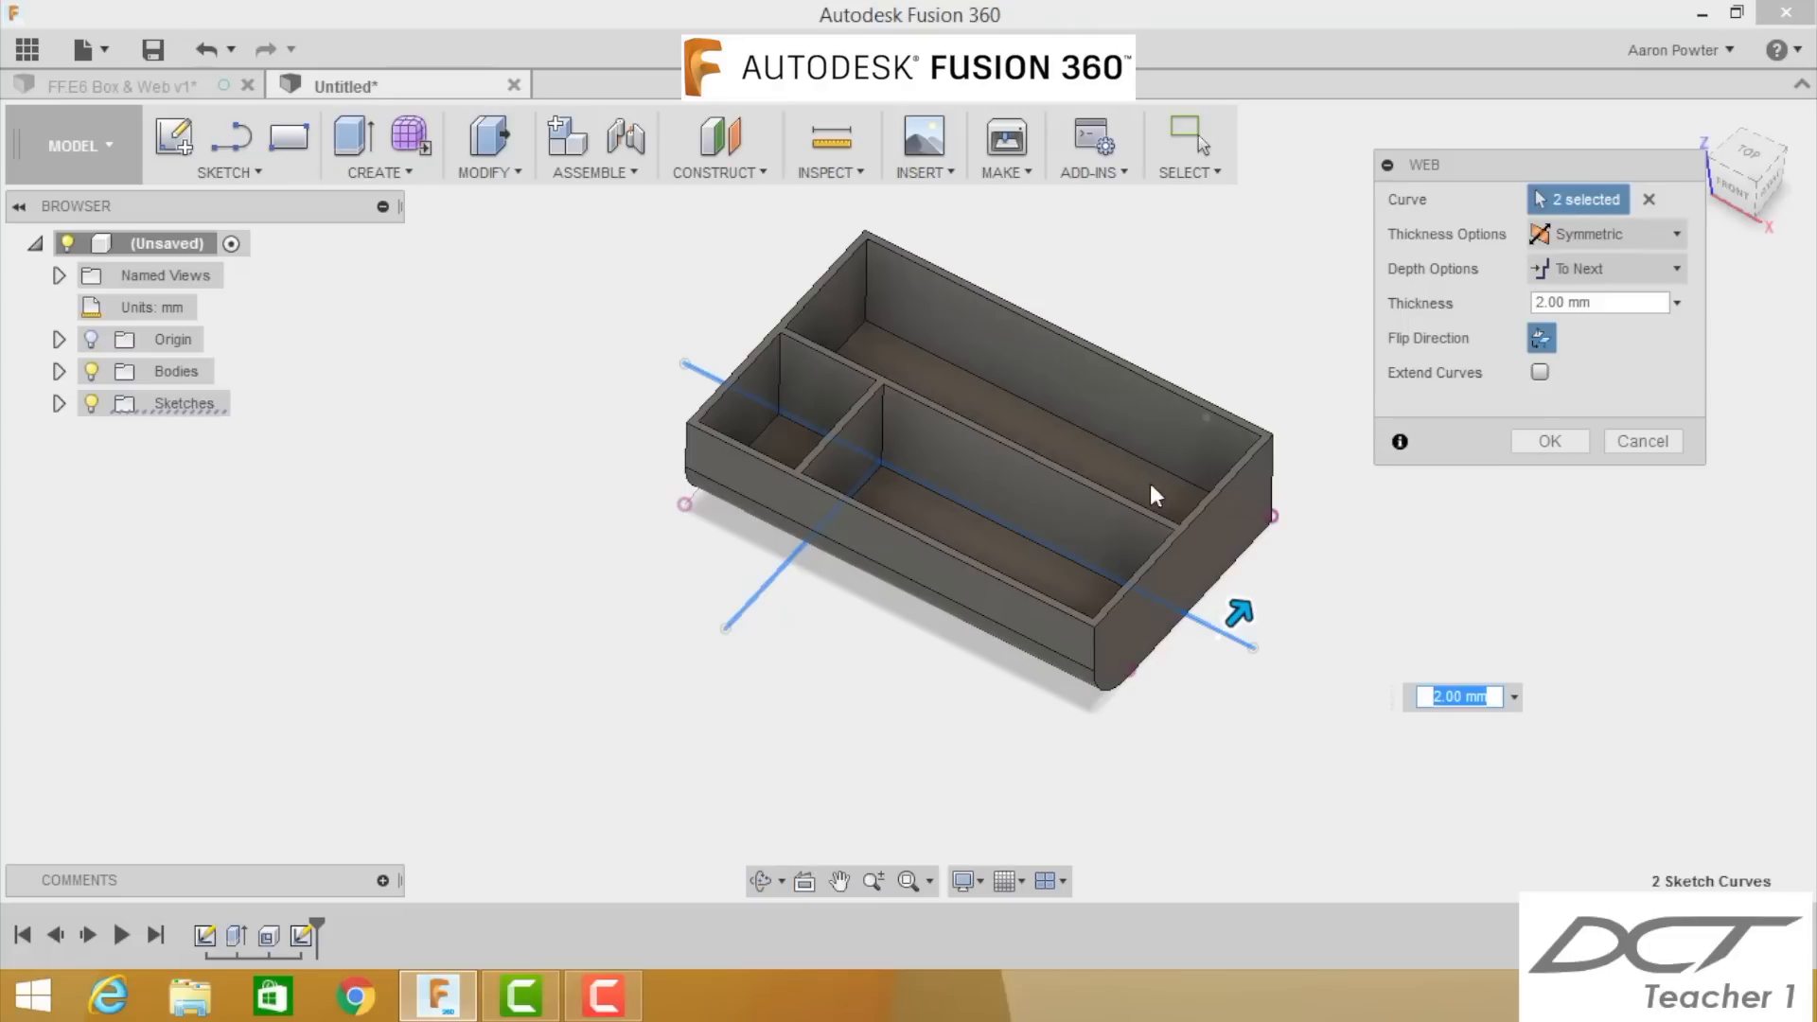
left_click(1150, 480)
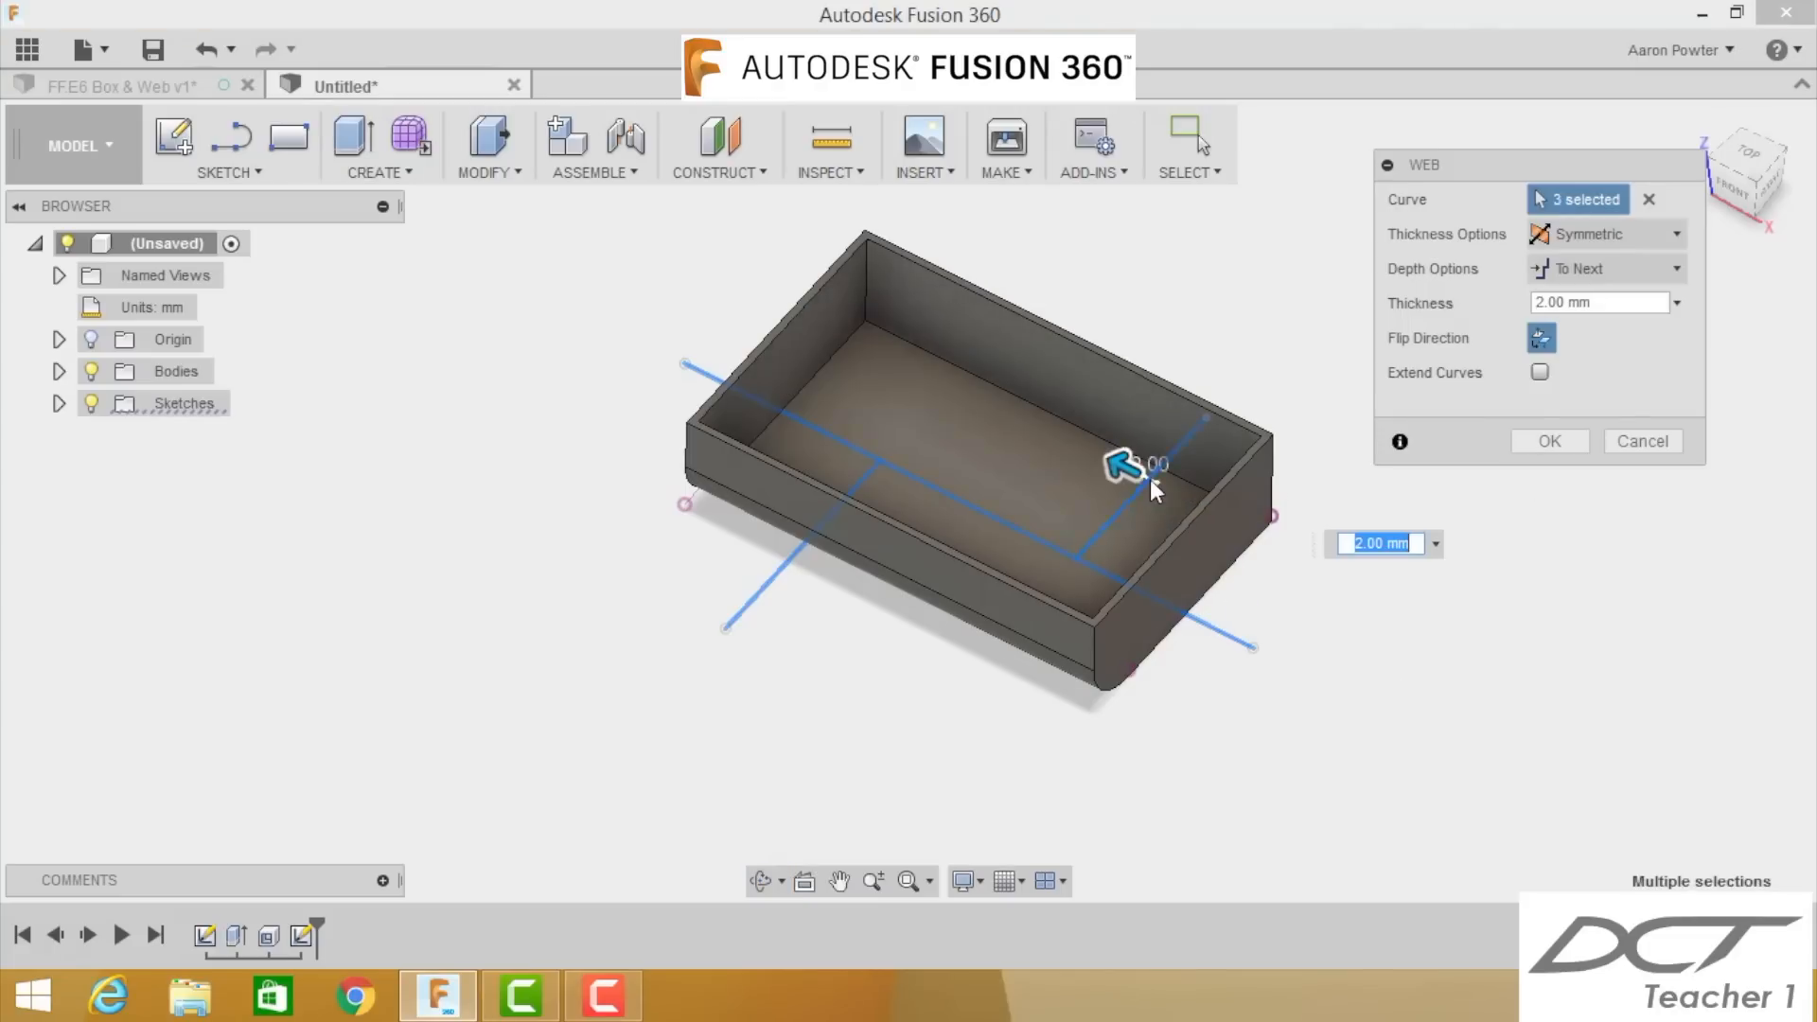
Step: Try the Extend Curves option on the webs and switch it back off
left_click(1539, 374)
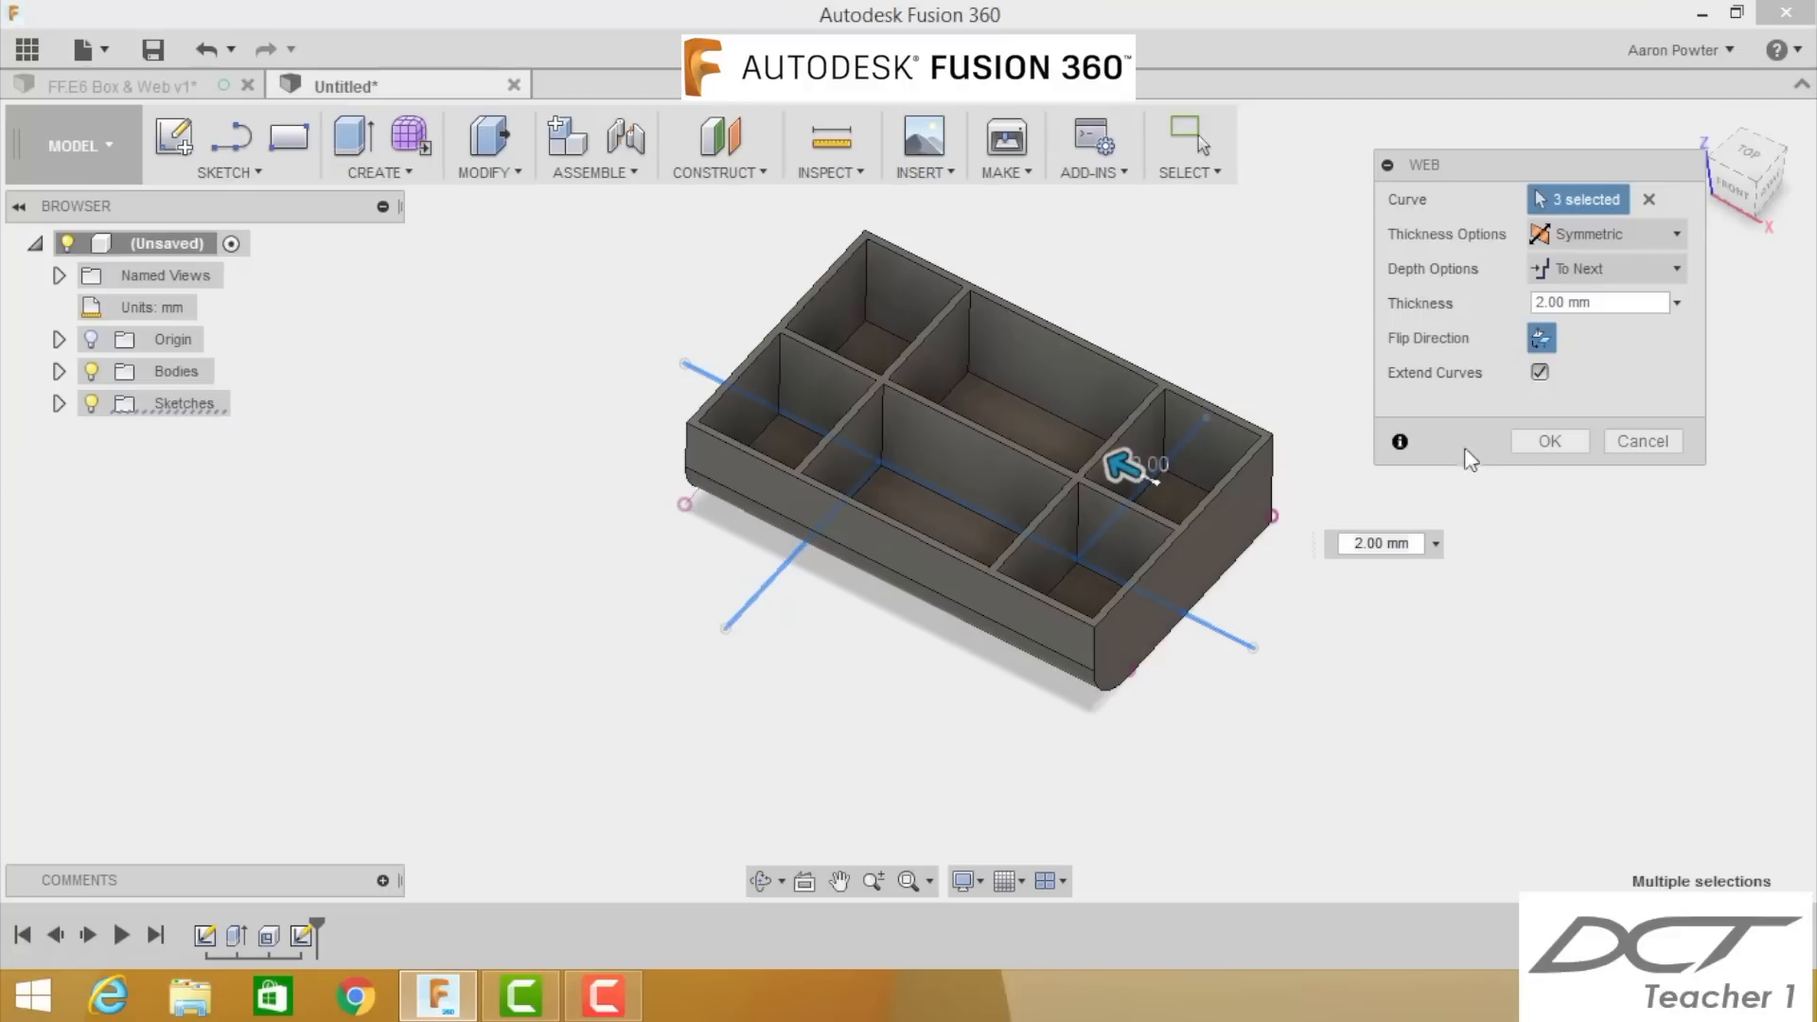
left_click(1540, 373)
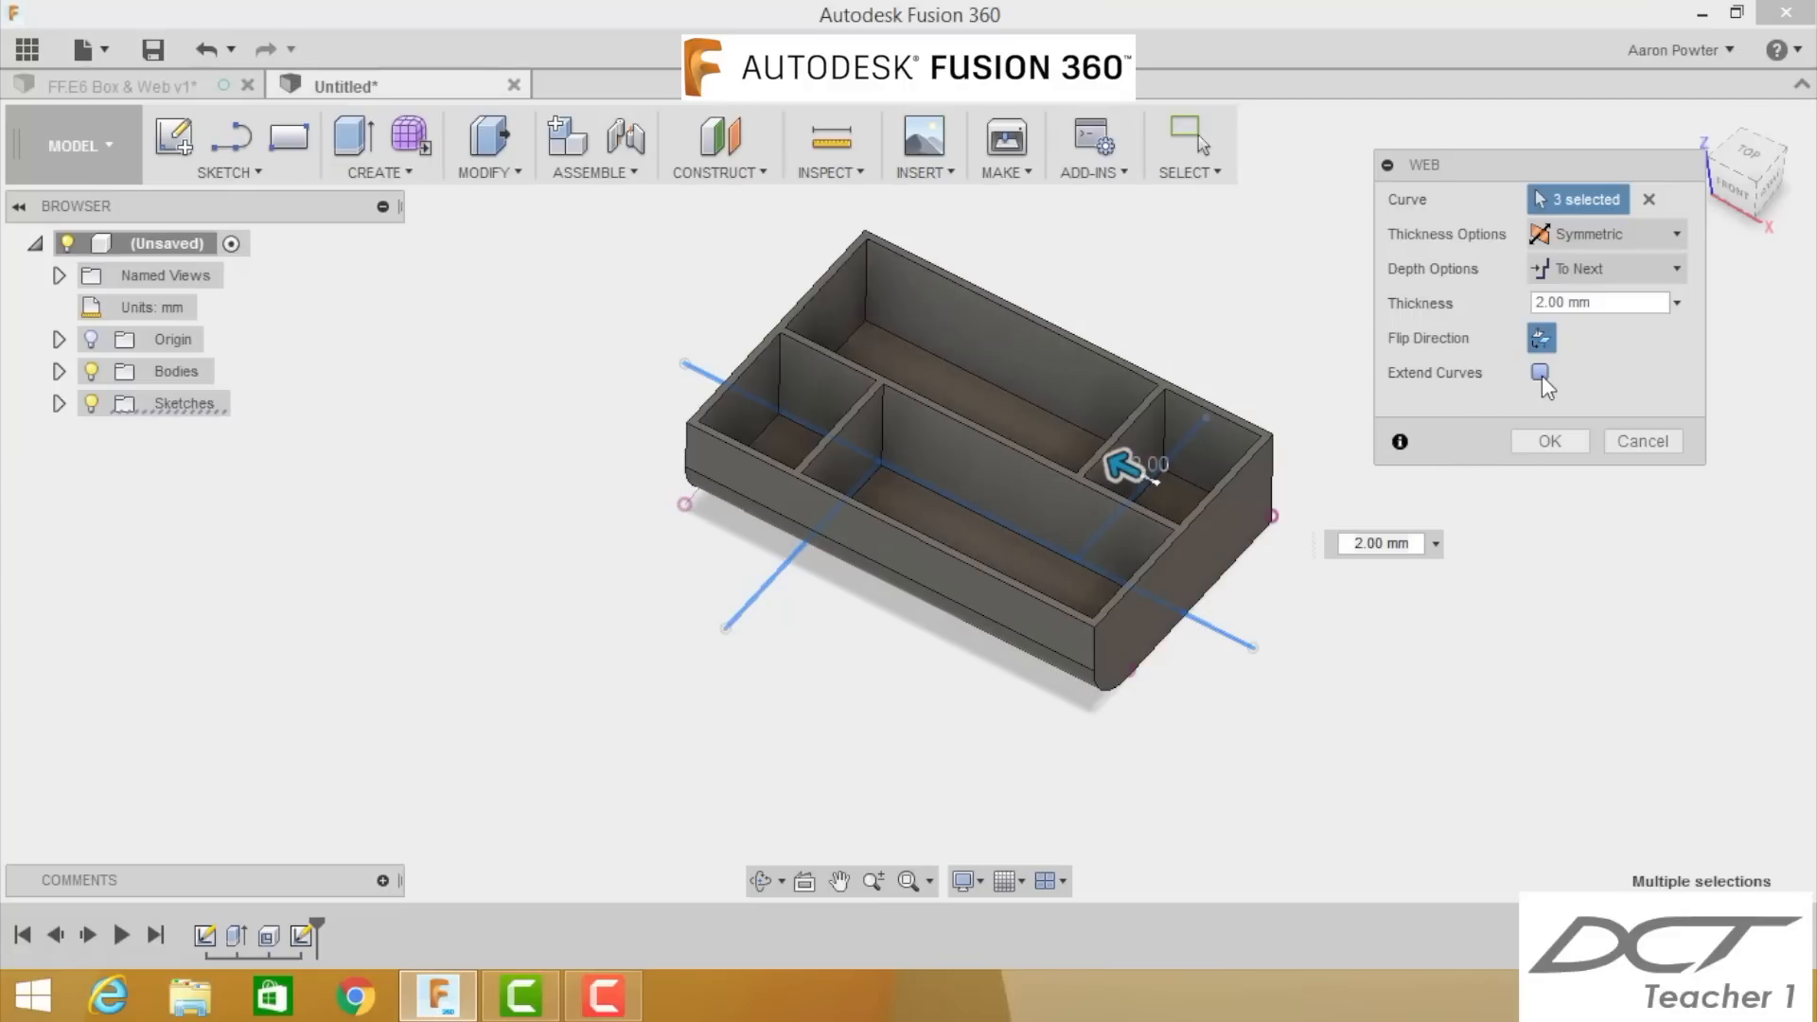
left_click(1540, 373)
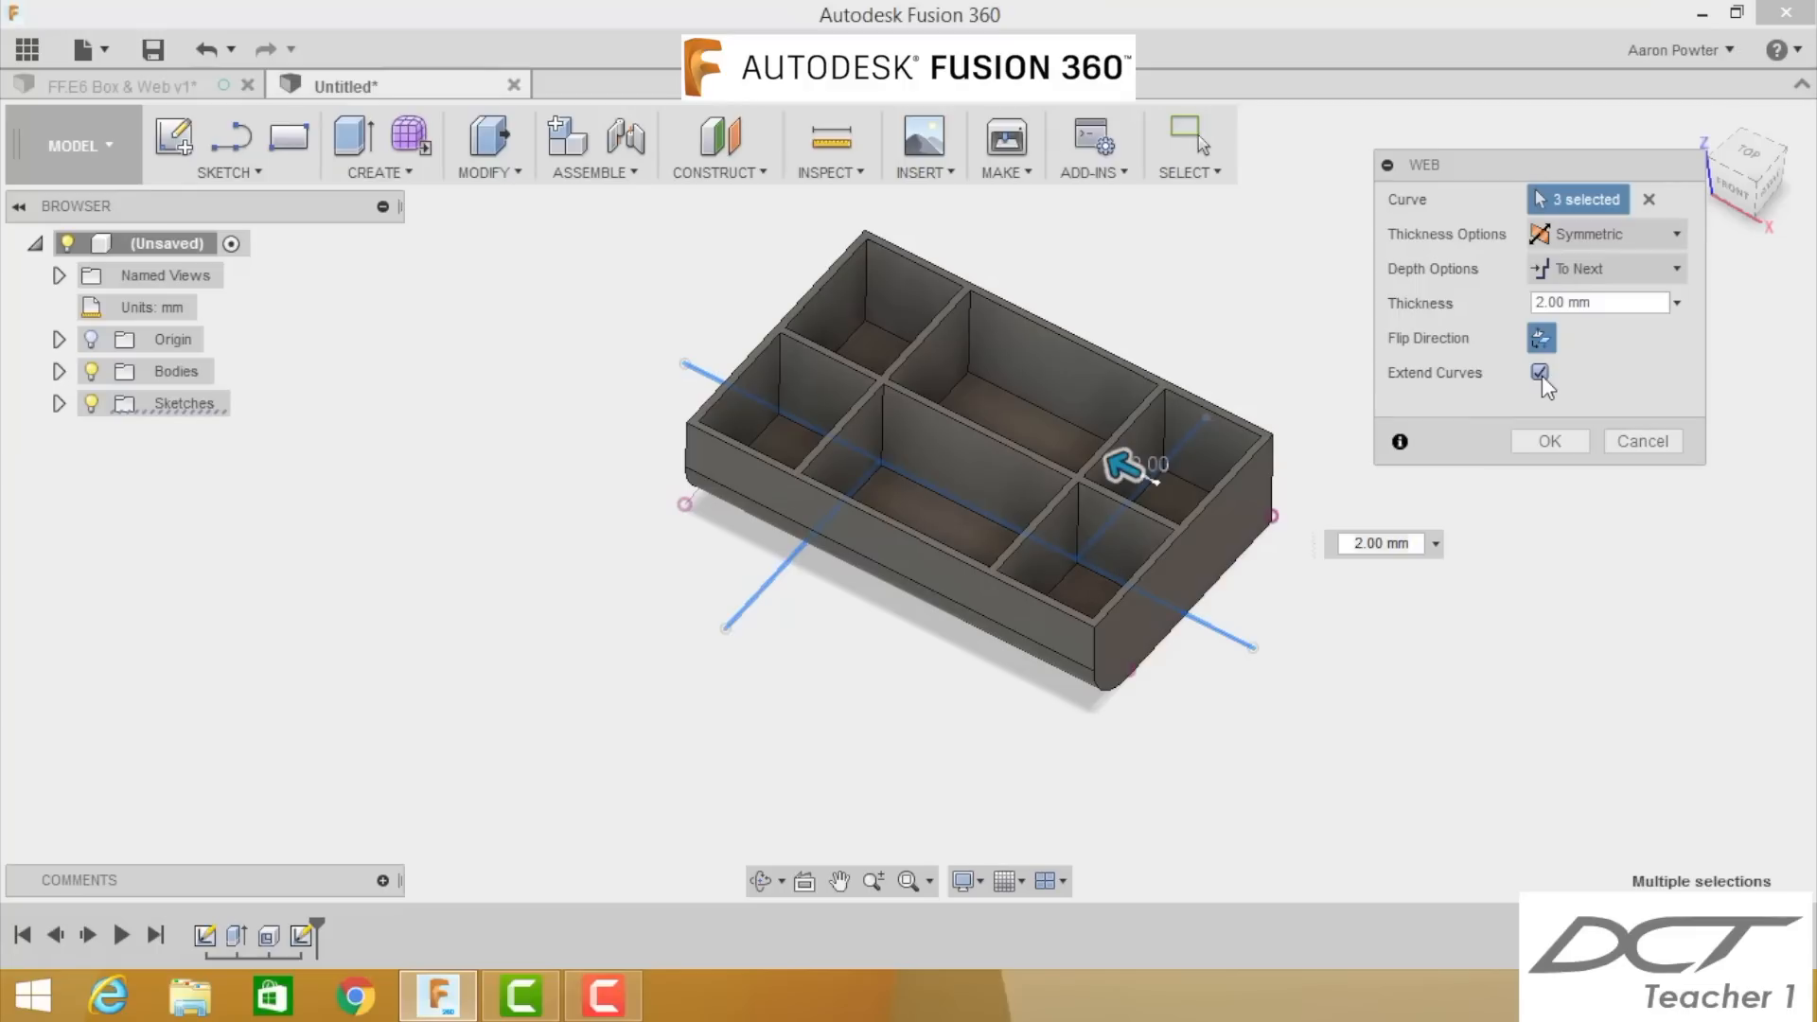
left_click(1539, 373)
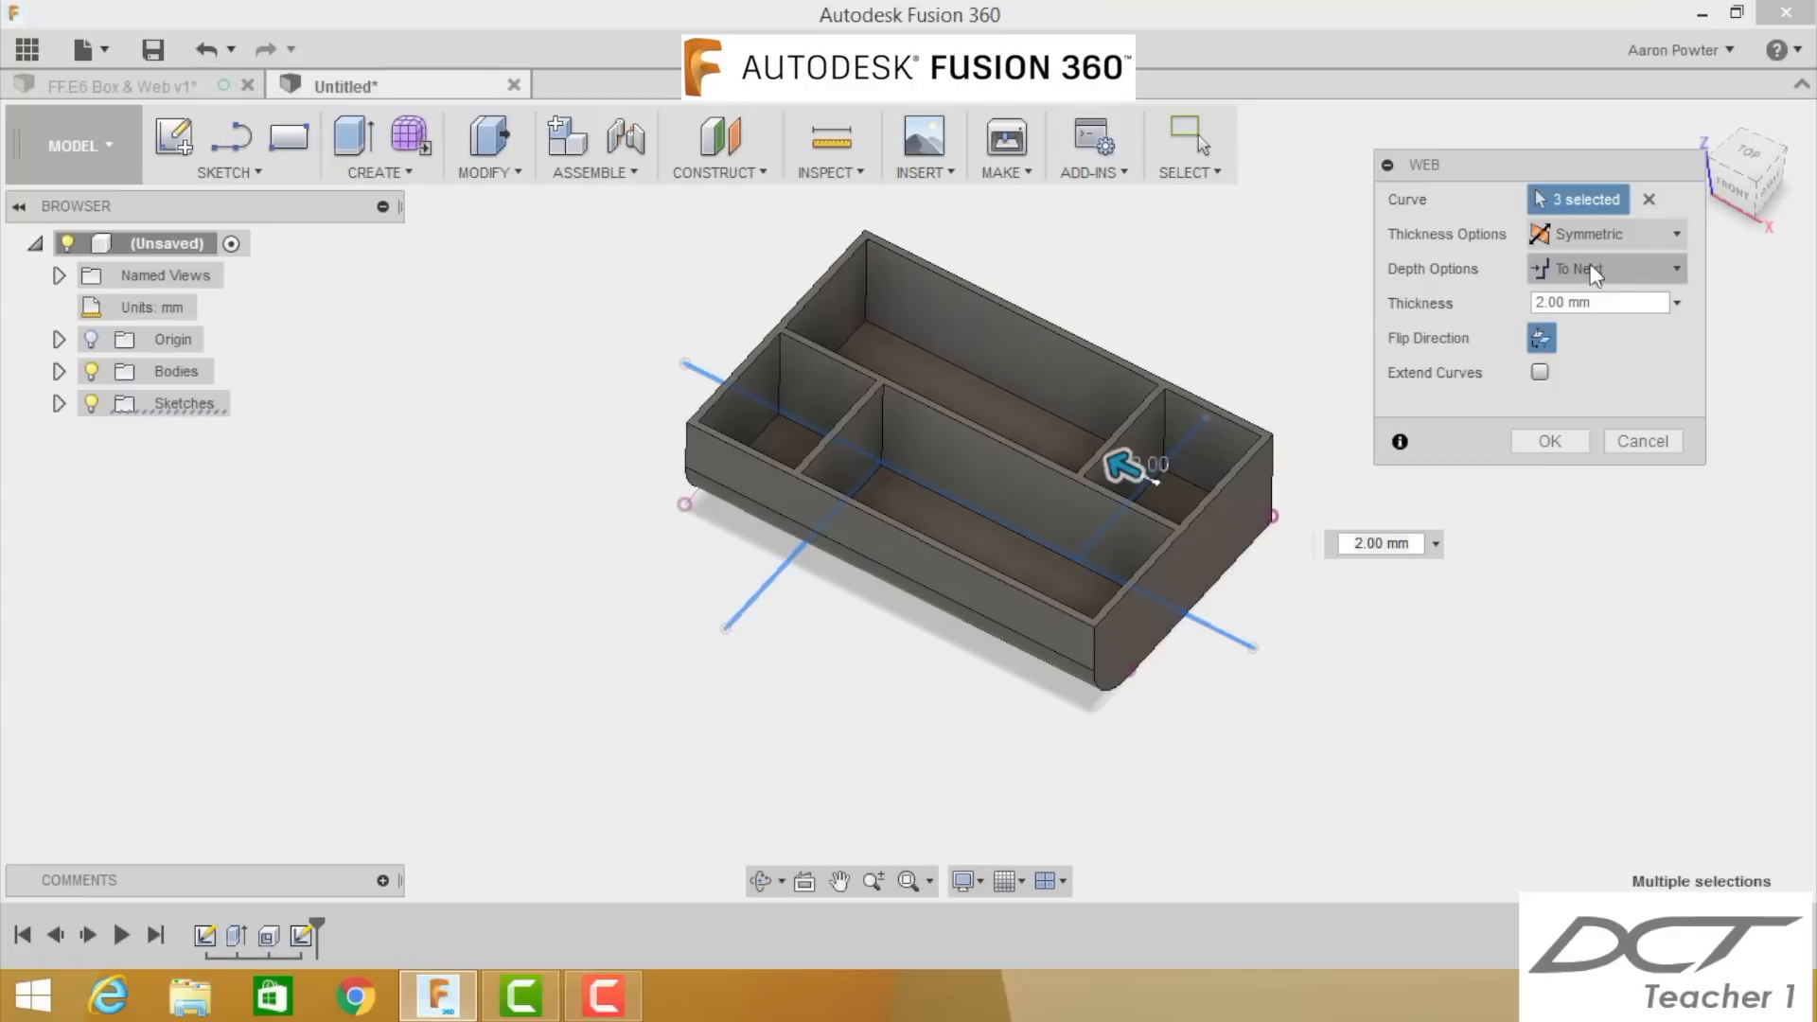
Step: Try a fixed web depth of 10 mm and return the depth option to To Next
left_click(1622, 272)
left_click(1616, 335)
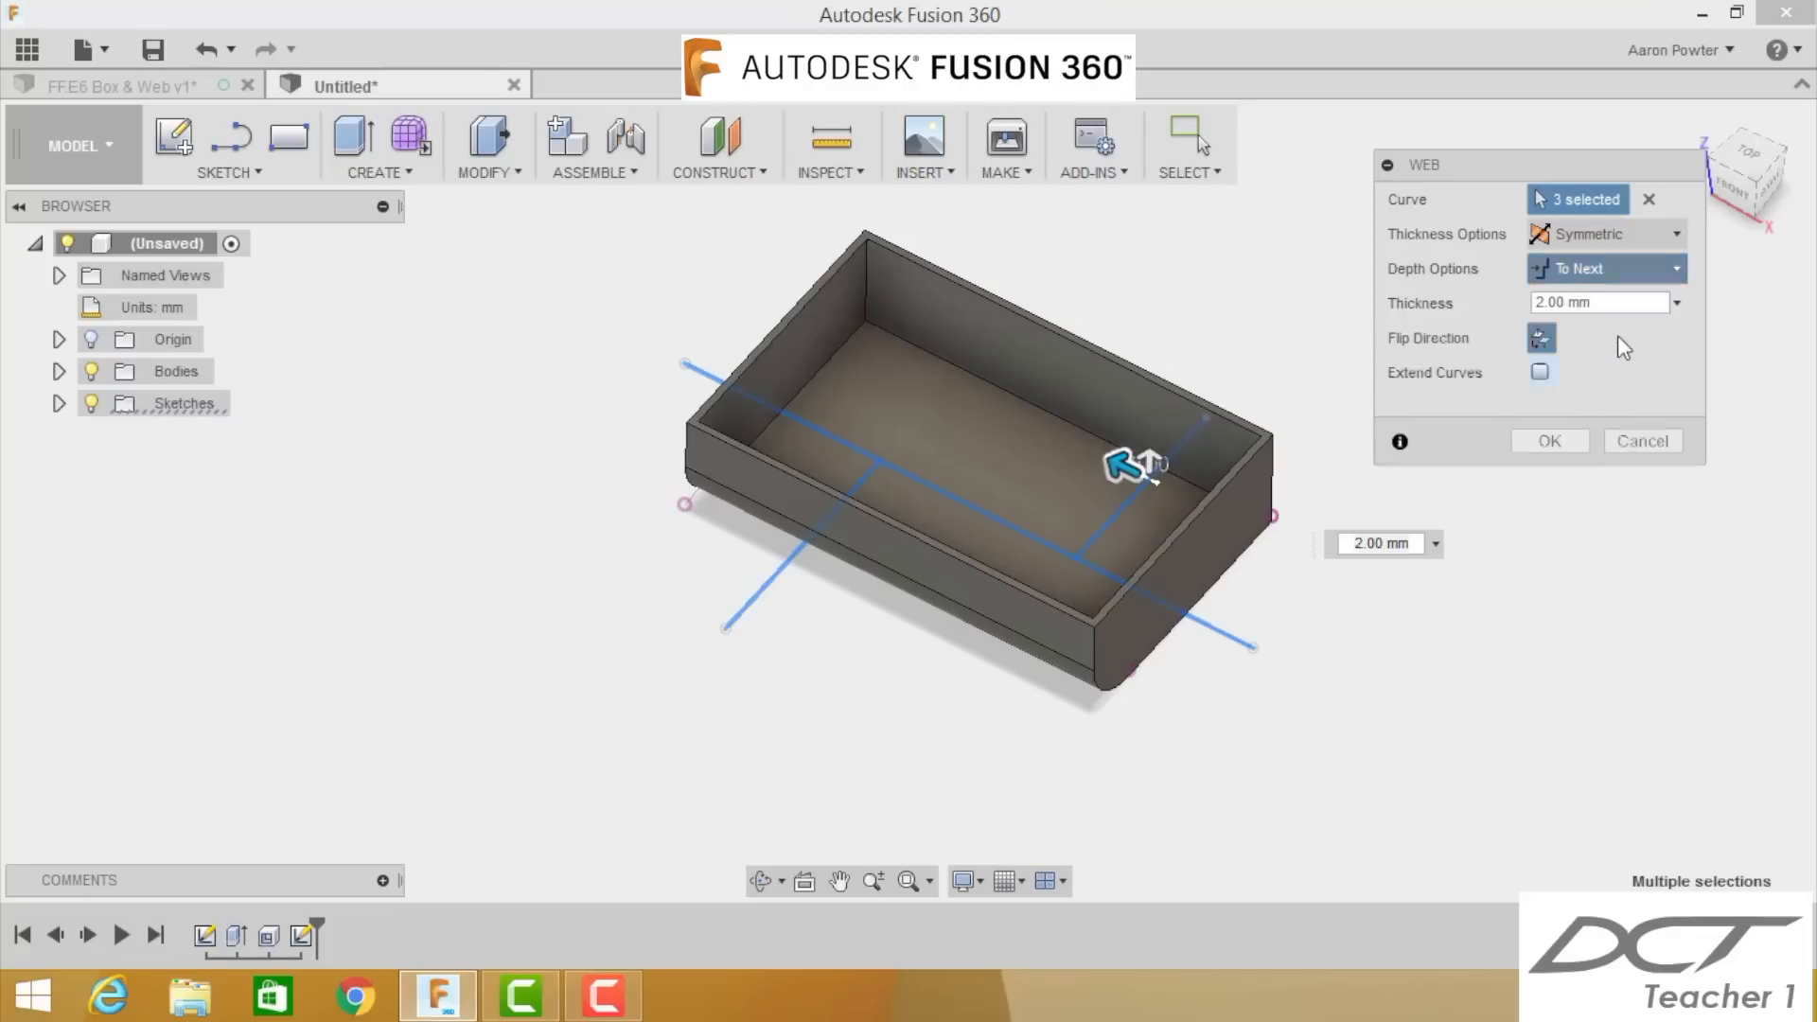
left_click(1535, 338)
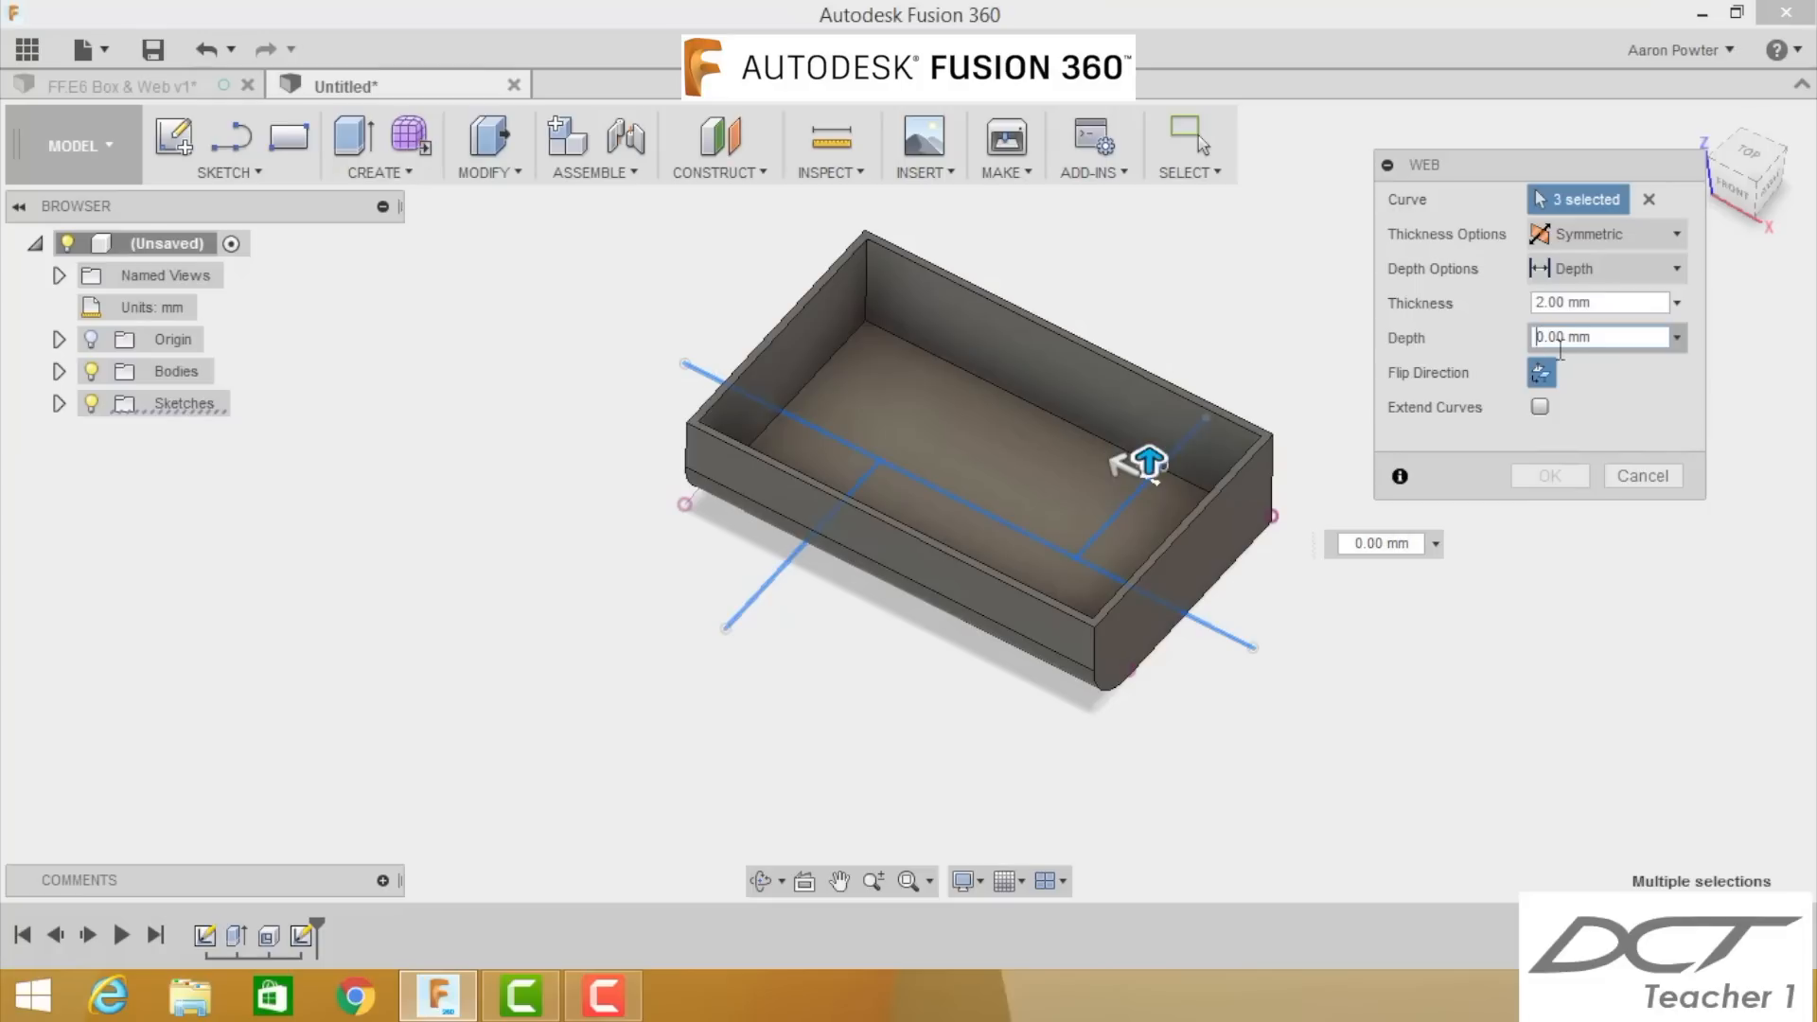
type("1")
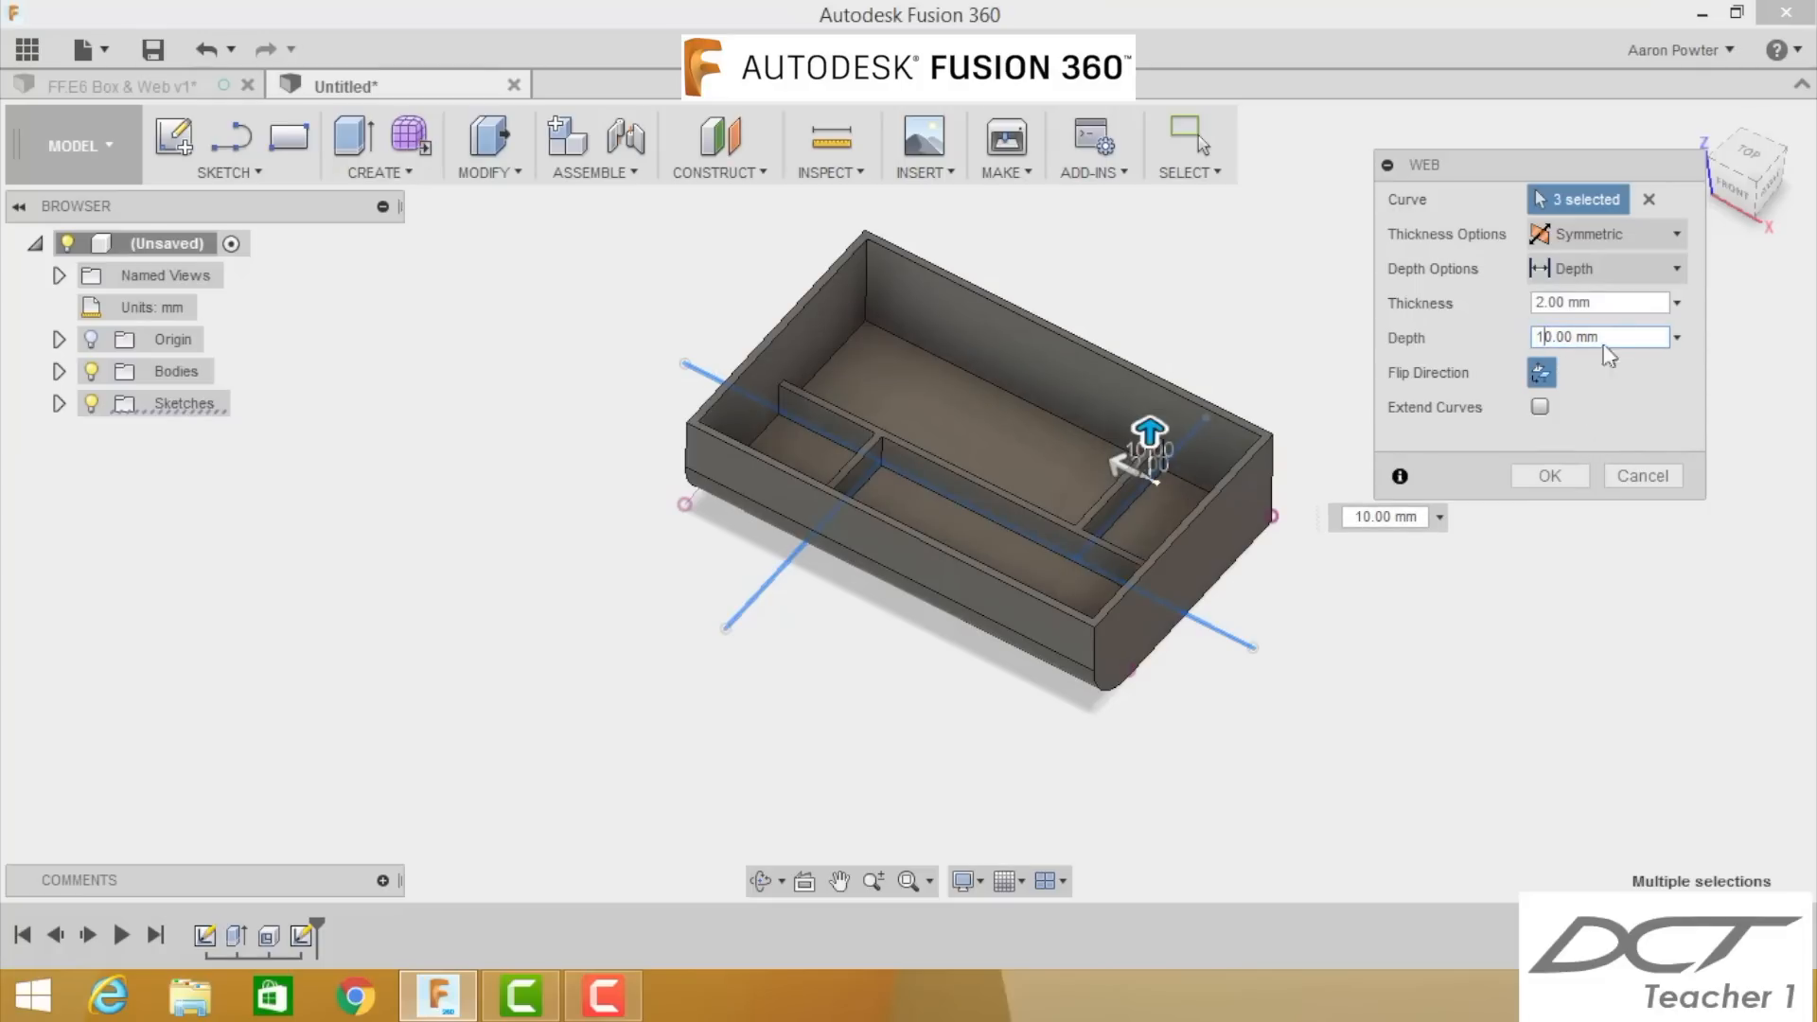
left_click(1624, 269)
left_click(1616, 314)
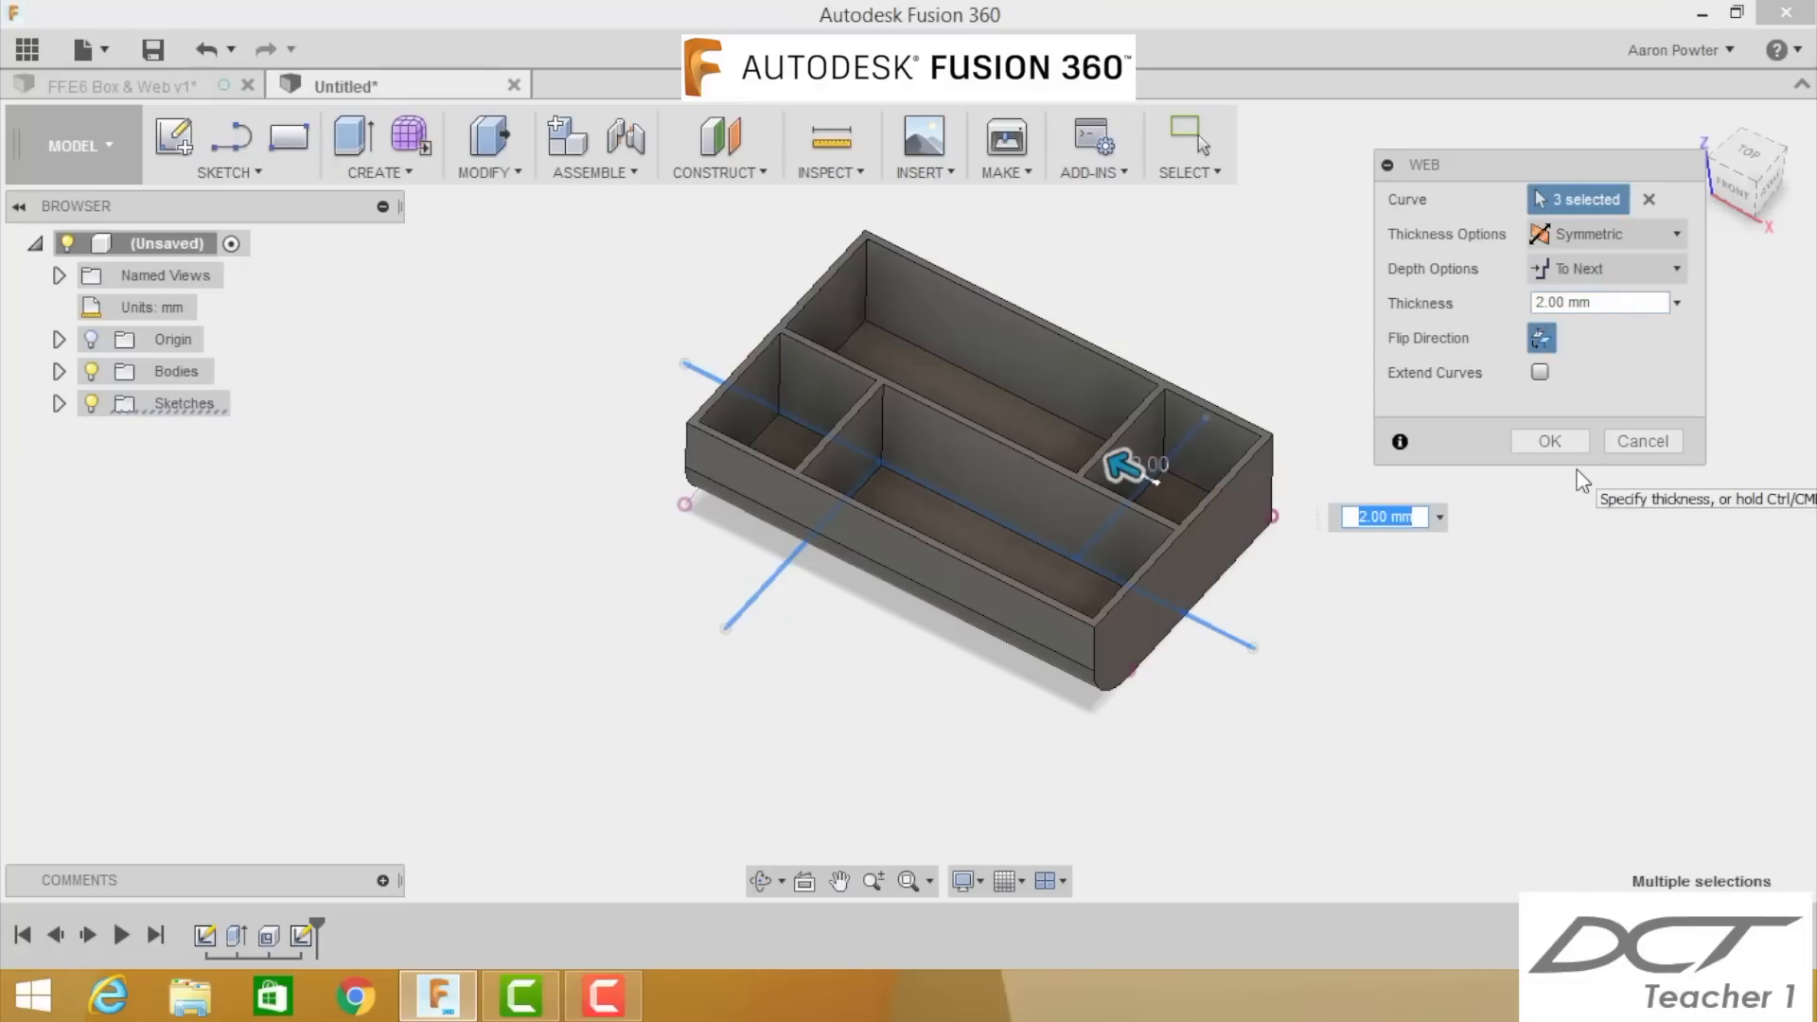
Step: Try the flipped web direction, restore the original direction and create the 2 mm webs
left_click(1540, 338)
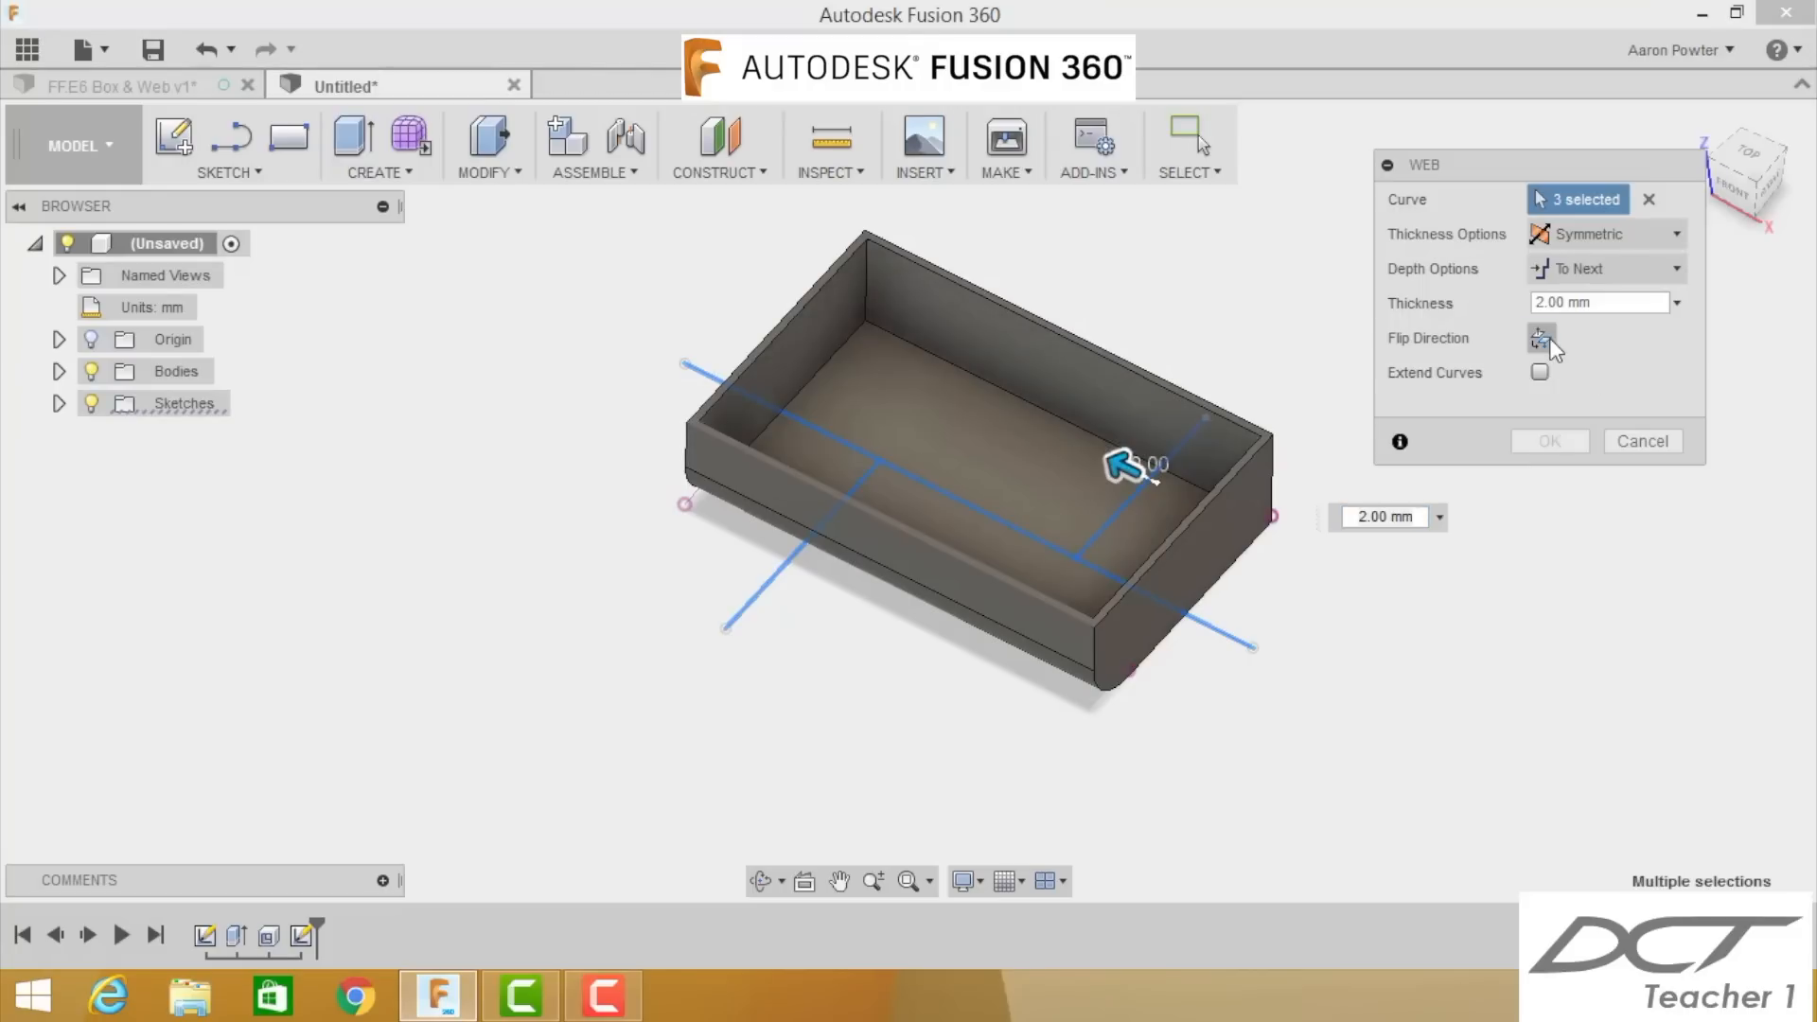
left_click(1548, 338)
left_click(1573, 439)
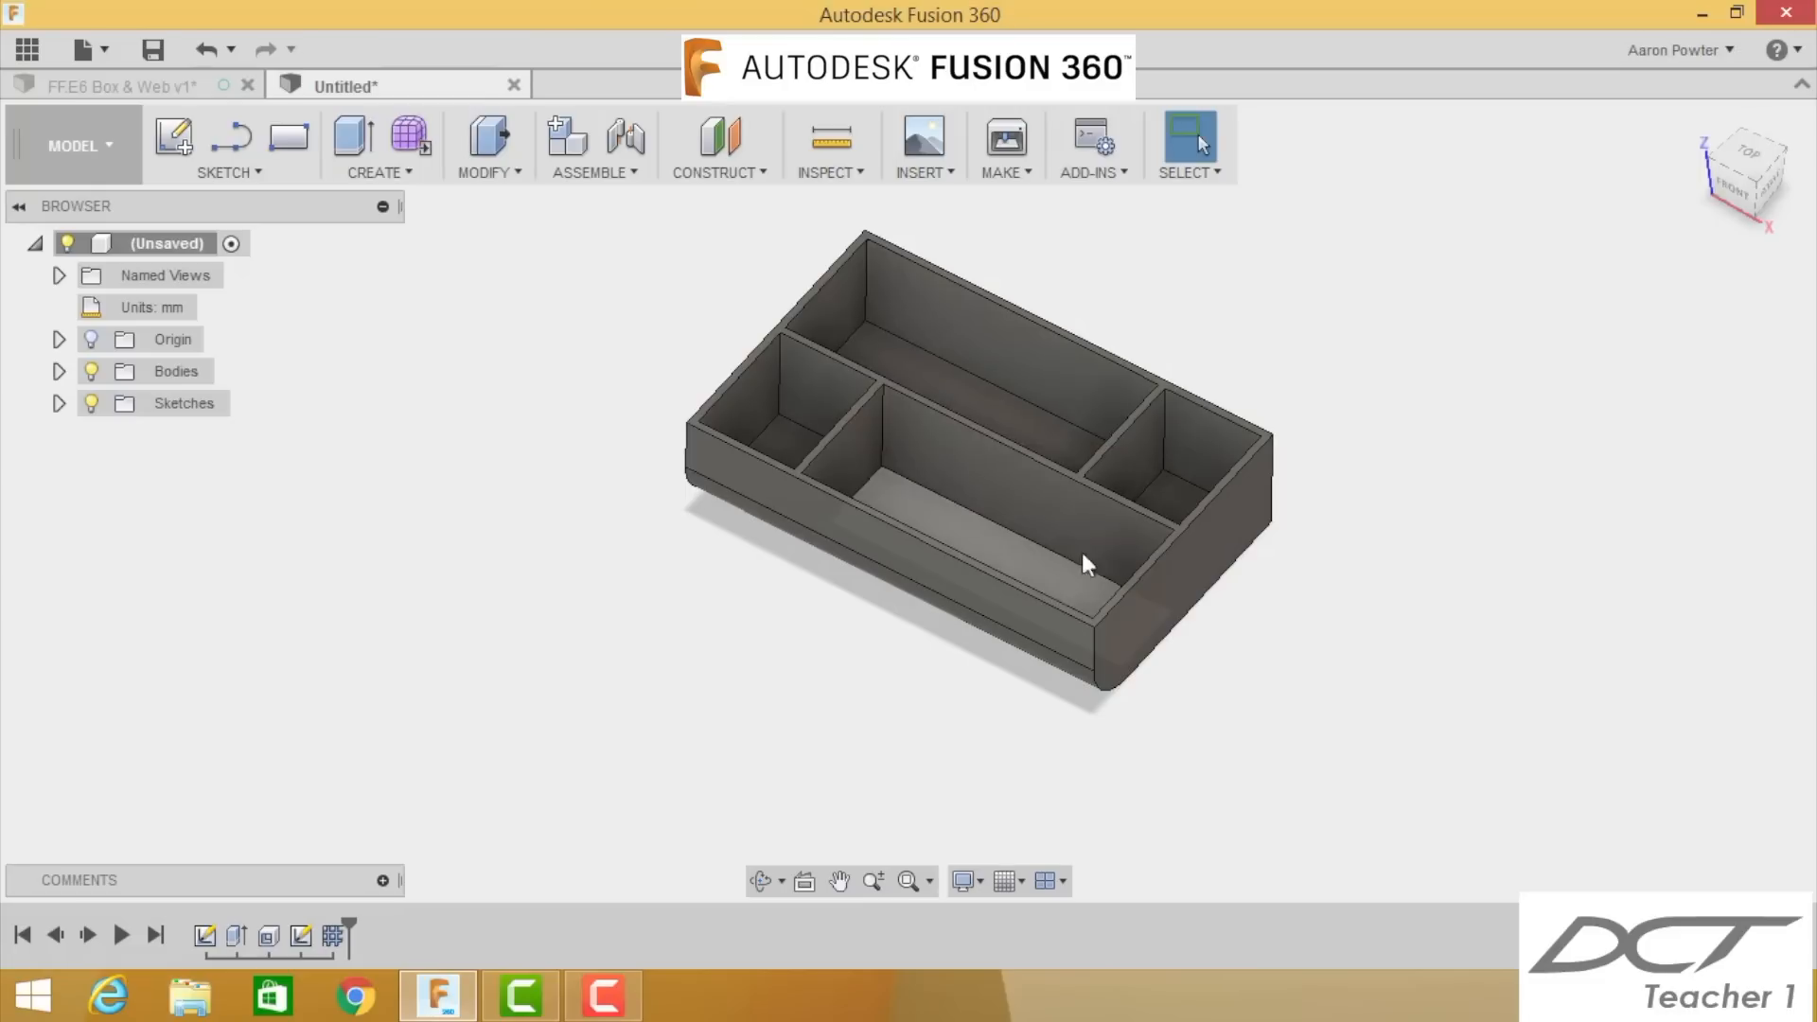
Step: Construct an offset plane at -15 mm from the box's right end face
left_click(1779, 175)
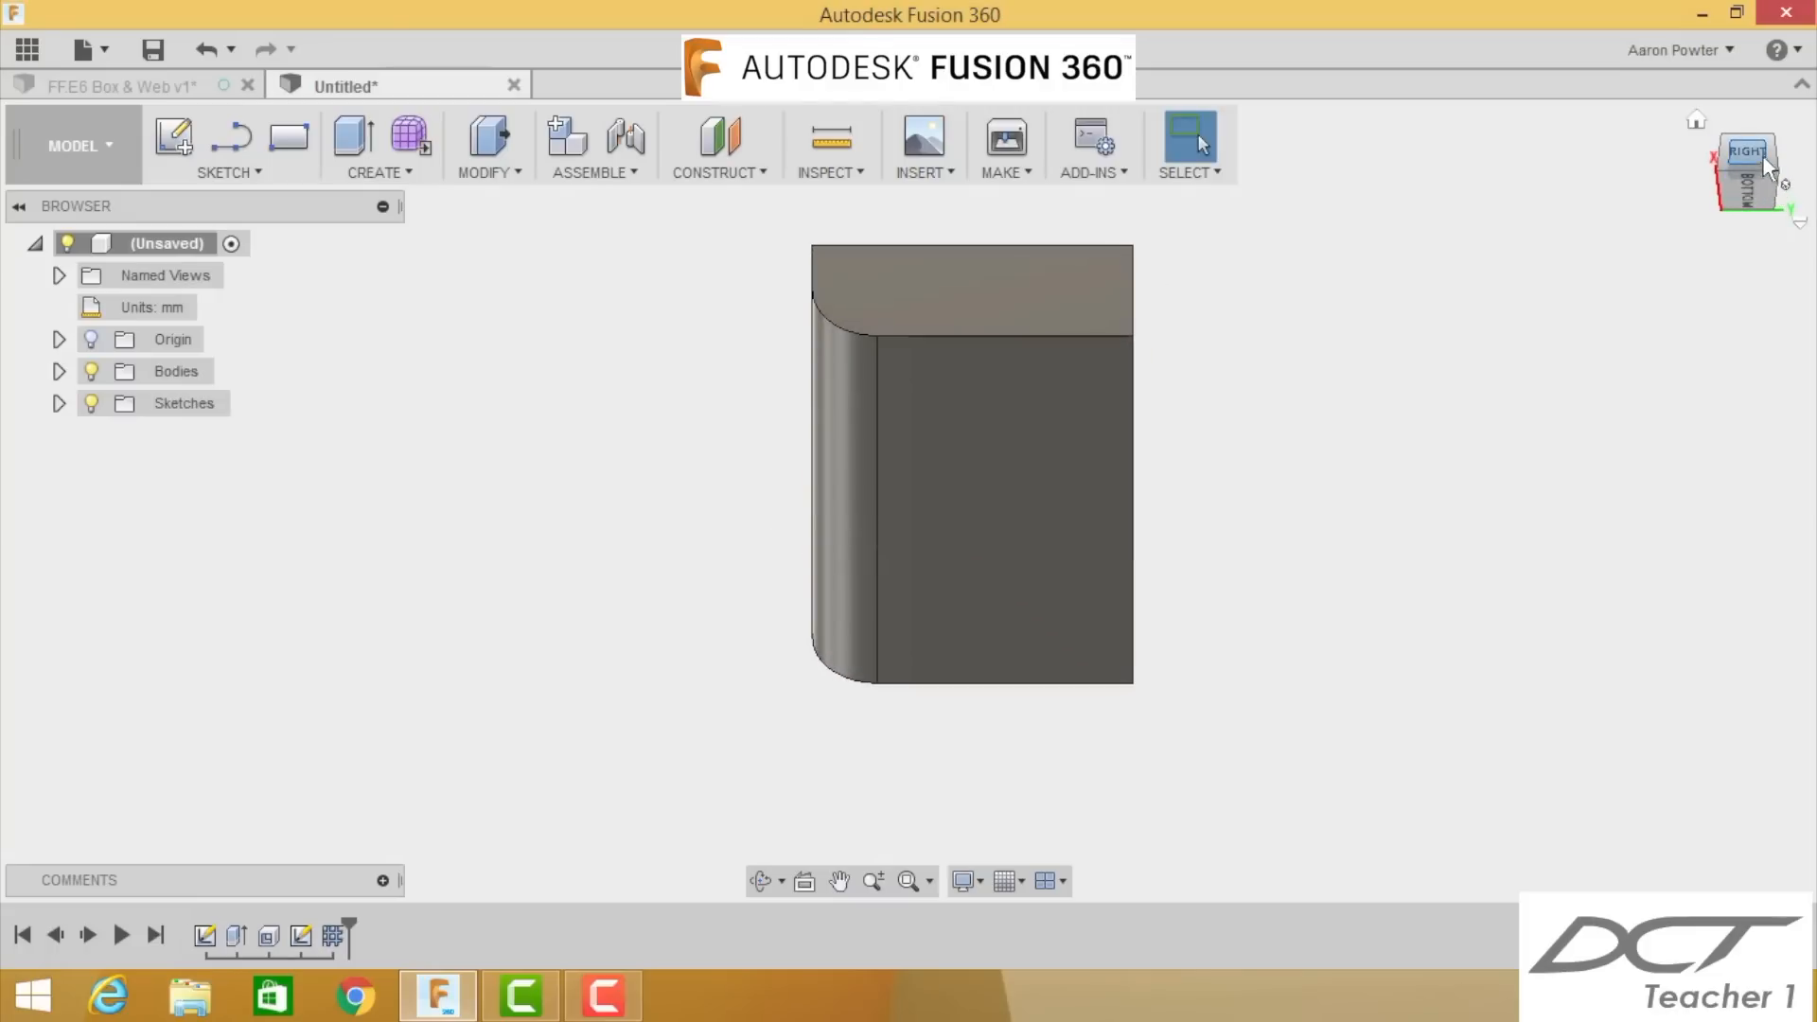
left_click(1762, 155)
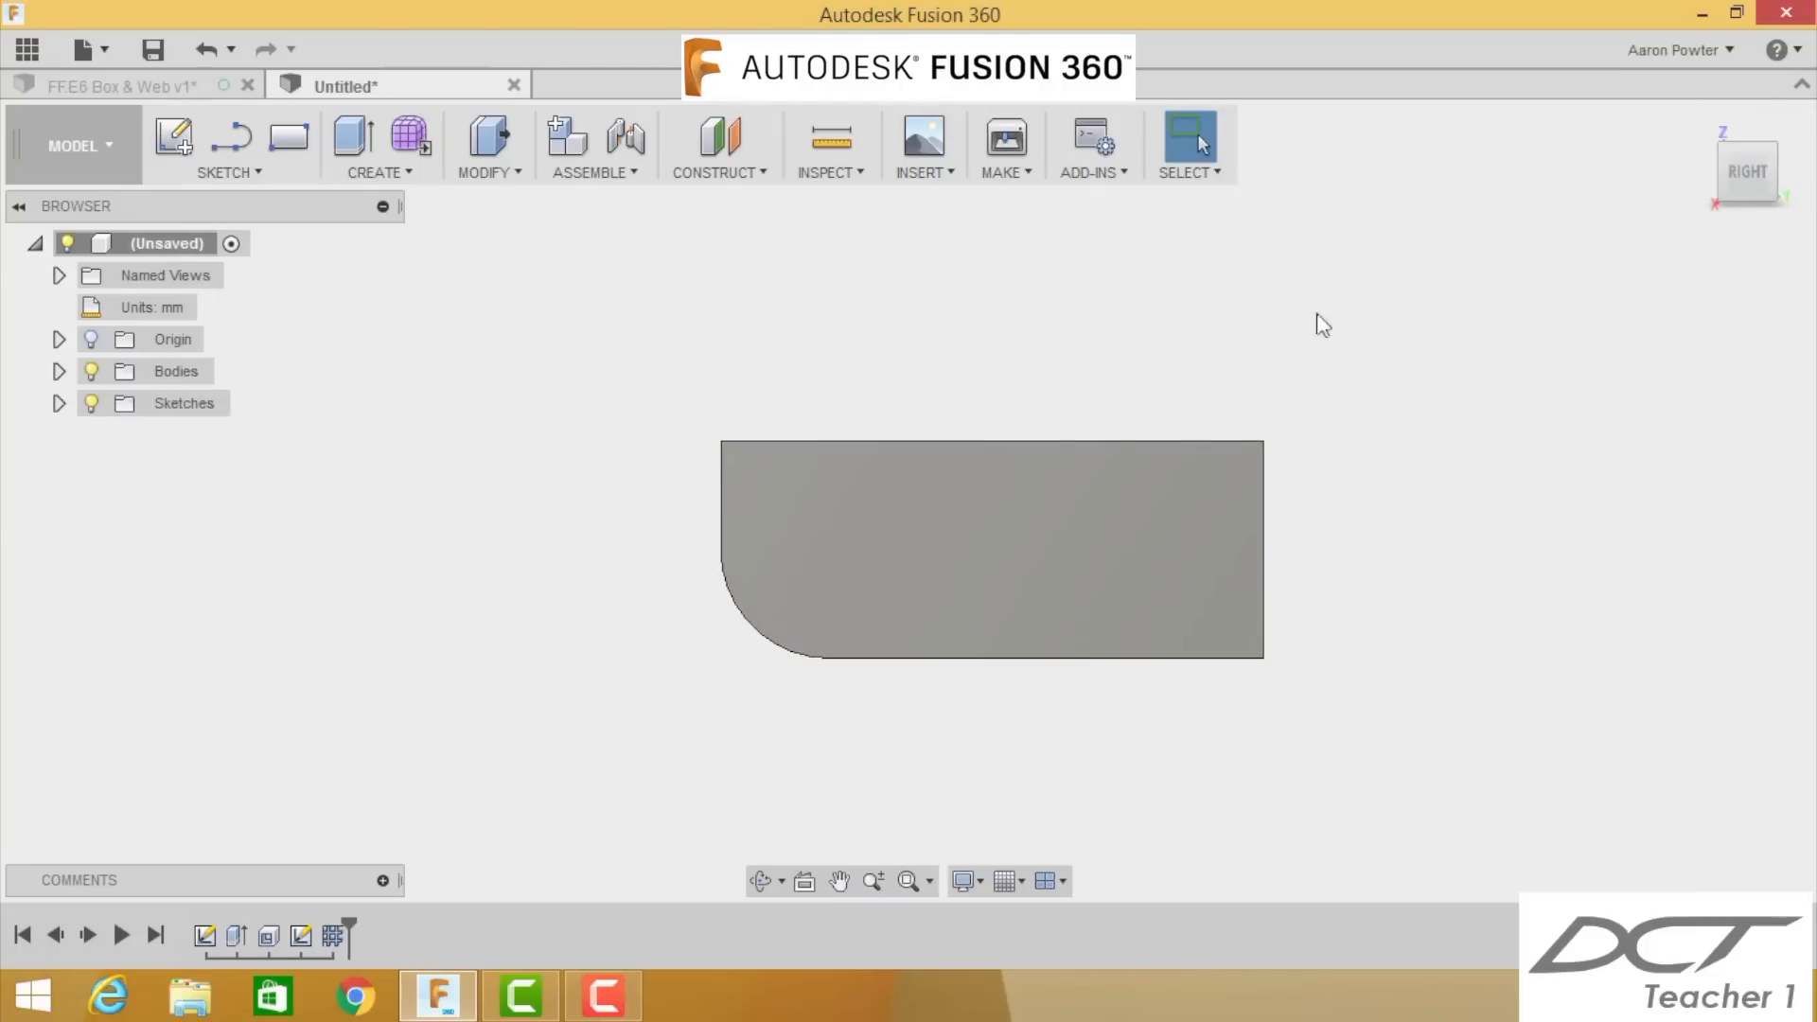
left_click(1030, 490)
left_click(741, 172)
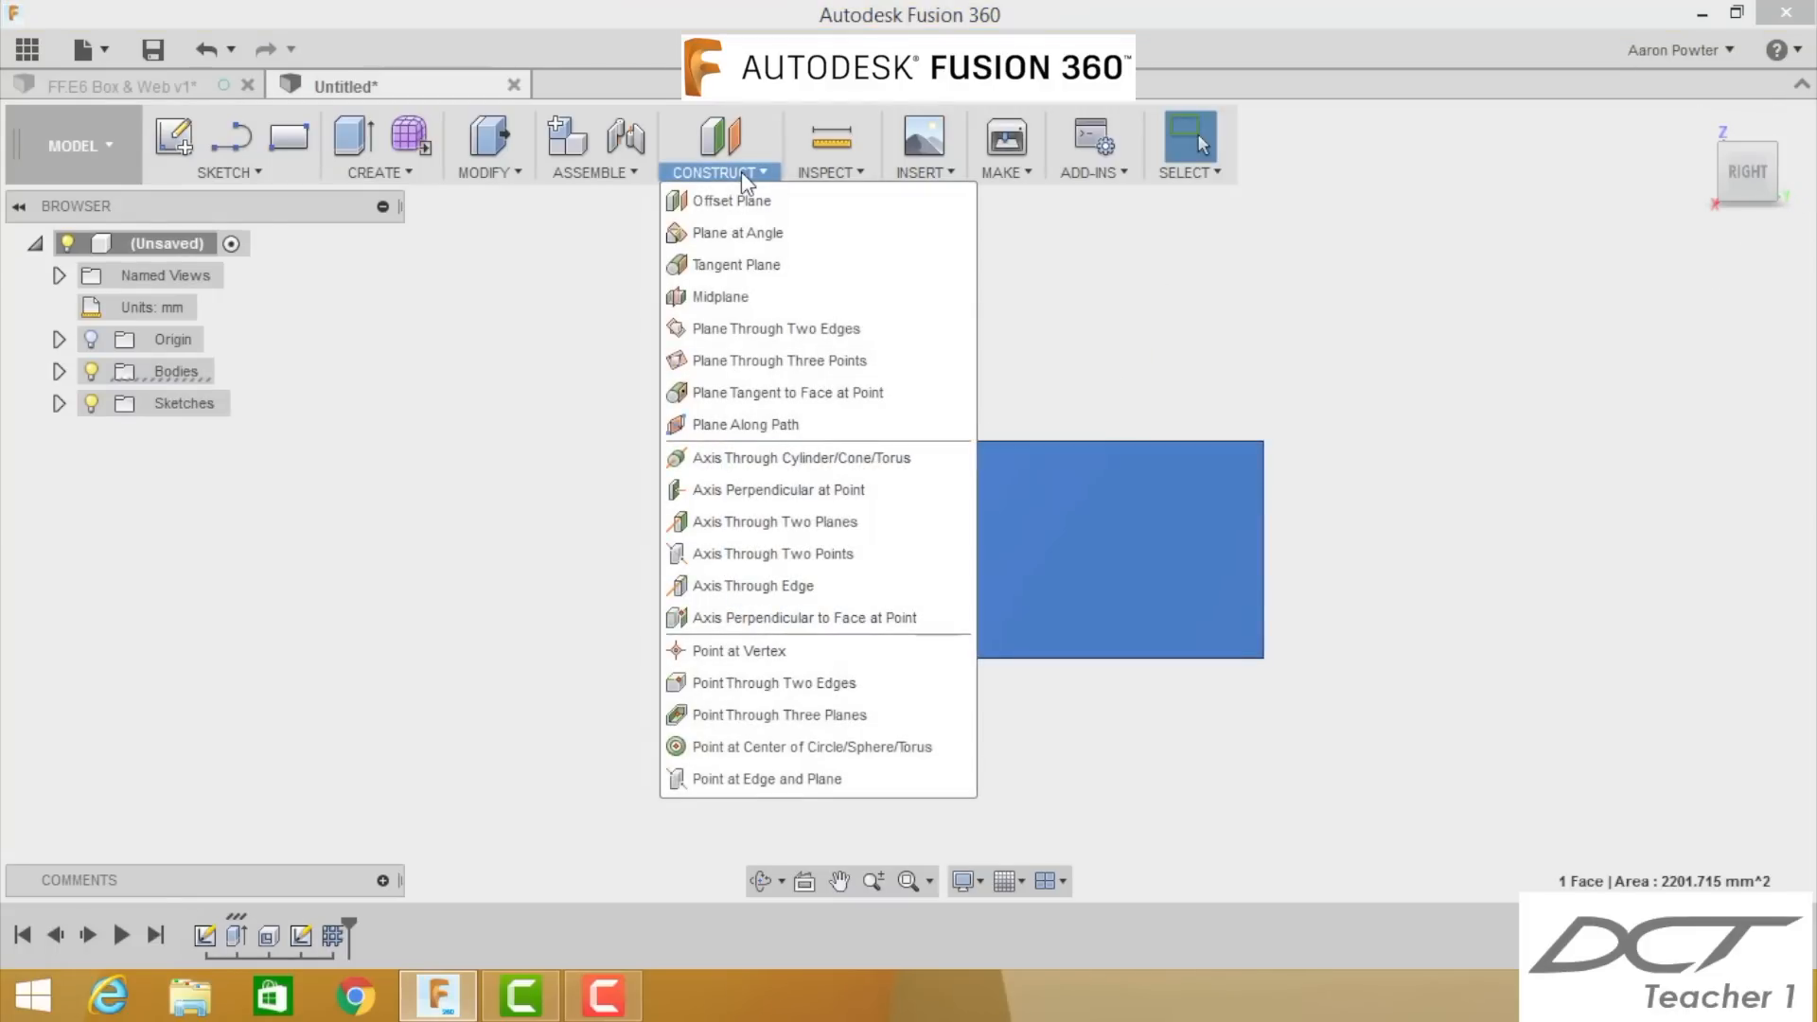
left_click(738, 200)
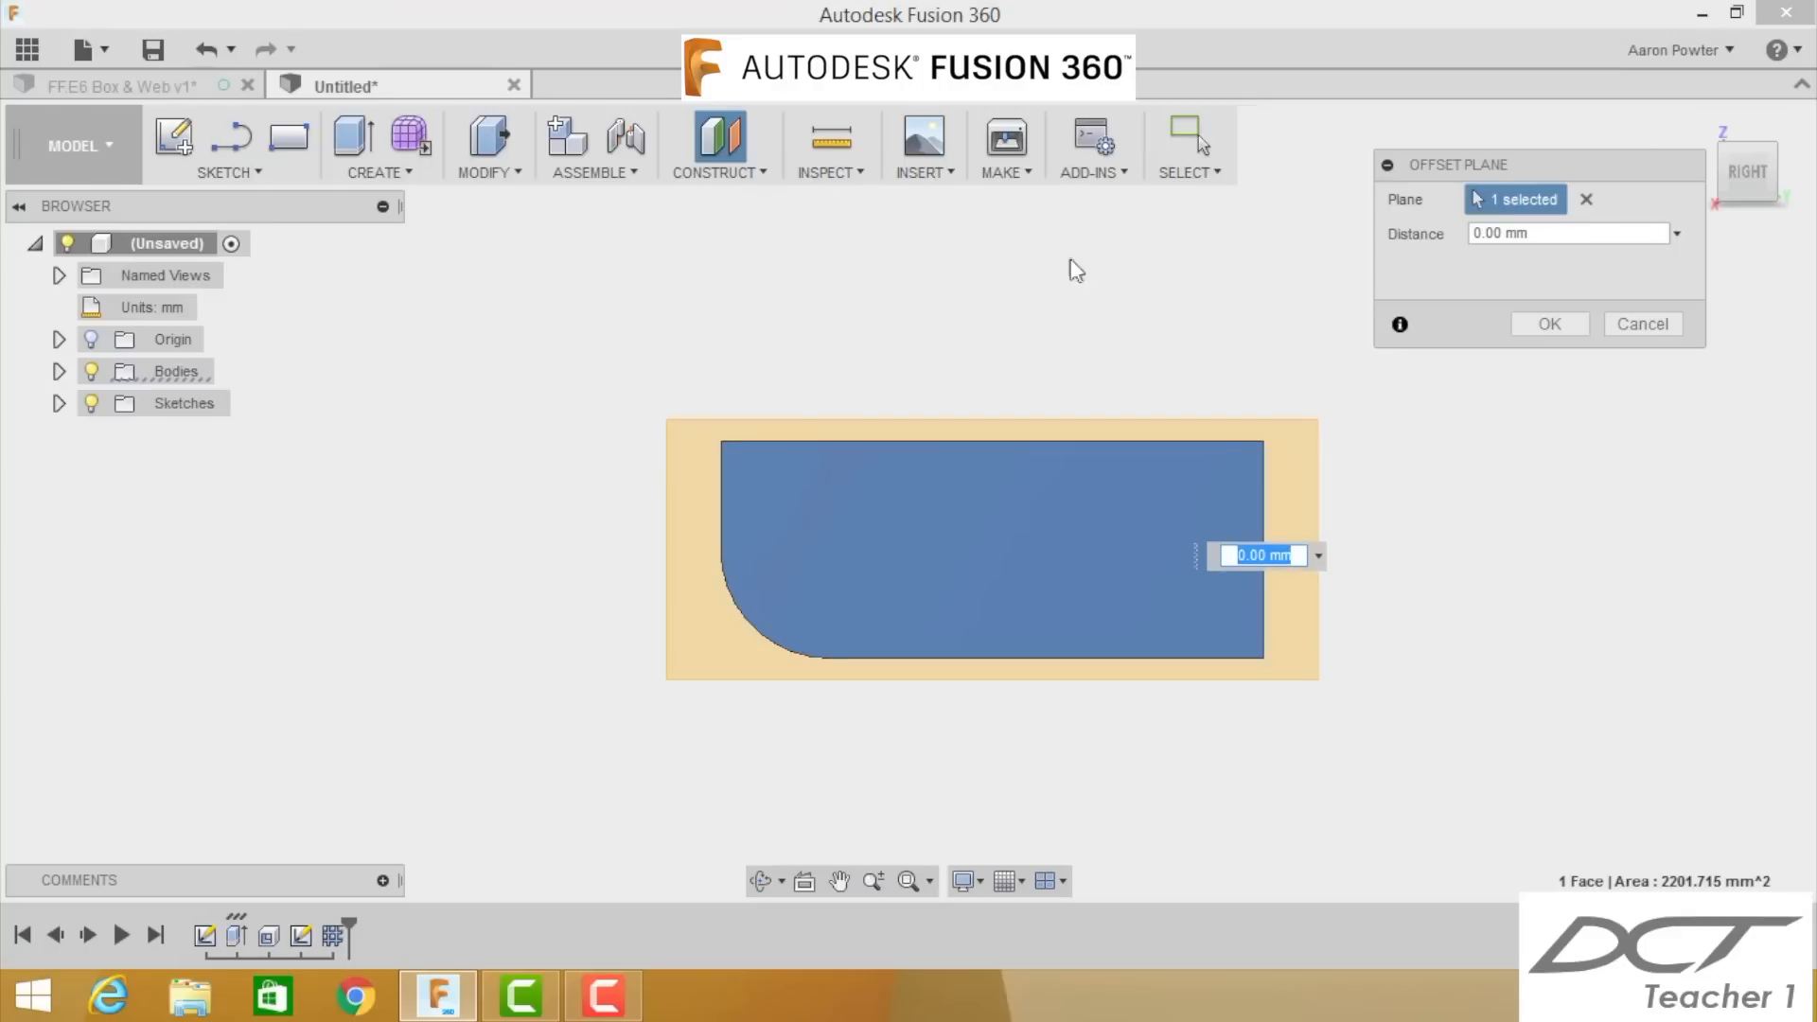
key("BackSpace")
type("-15")
key("Return")
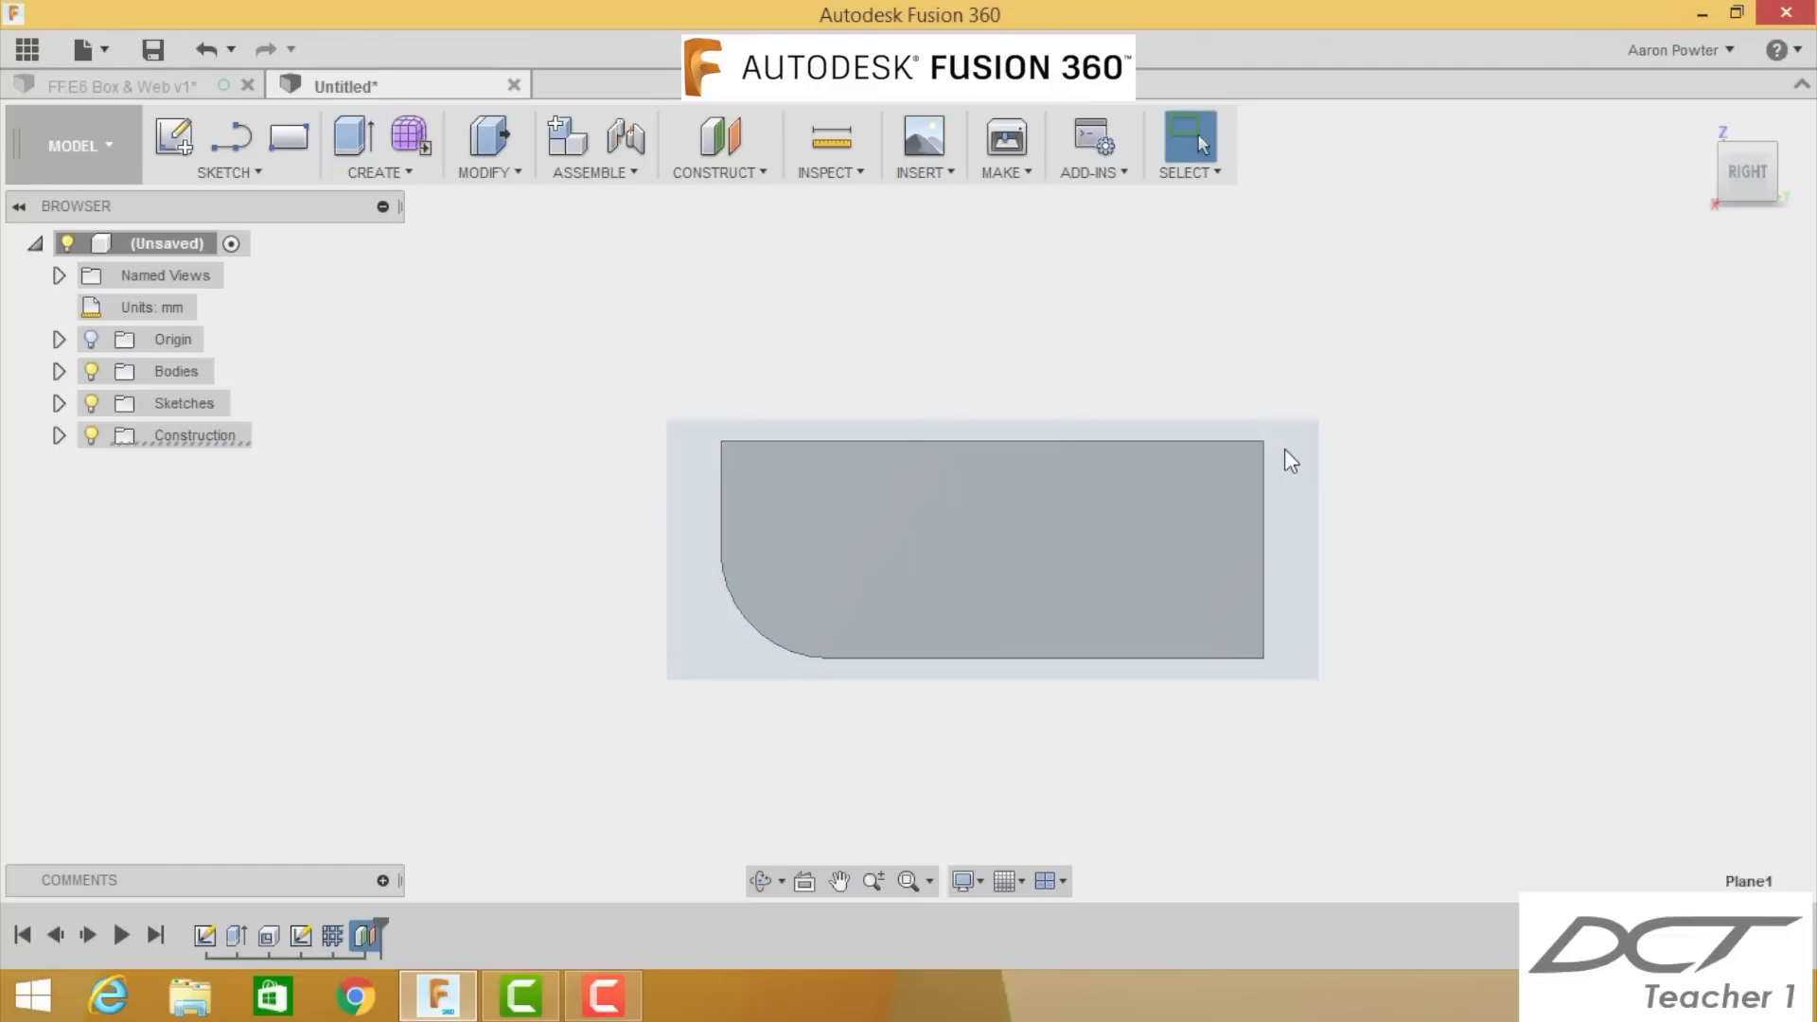
Step: On the offset plane, sketch a horizontal construction line about 15.5 mm long outward from the box's top corner opposite the rounded edge
key("l")
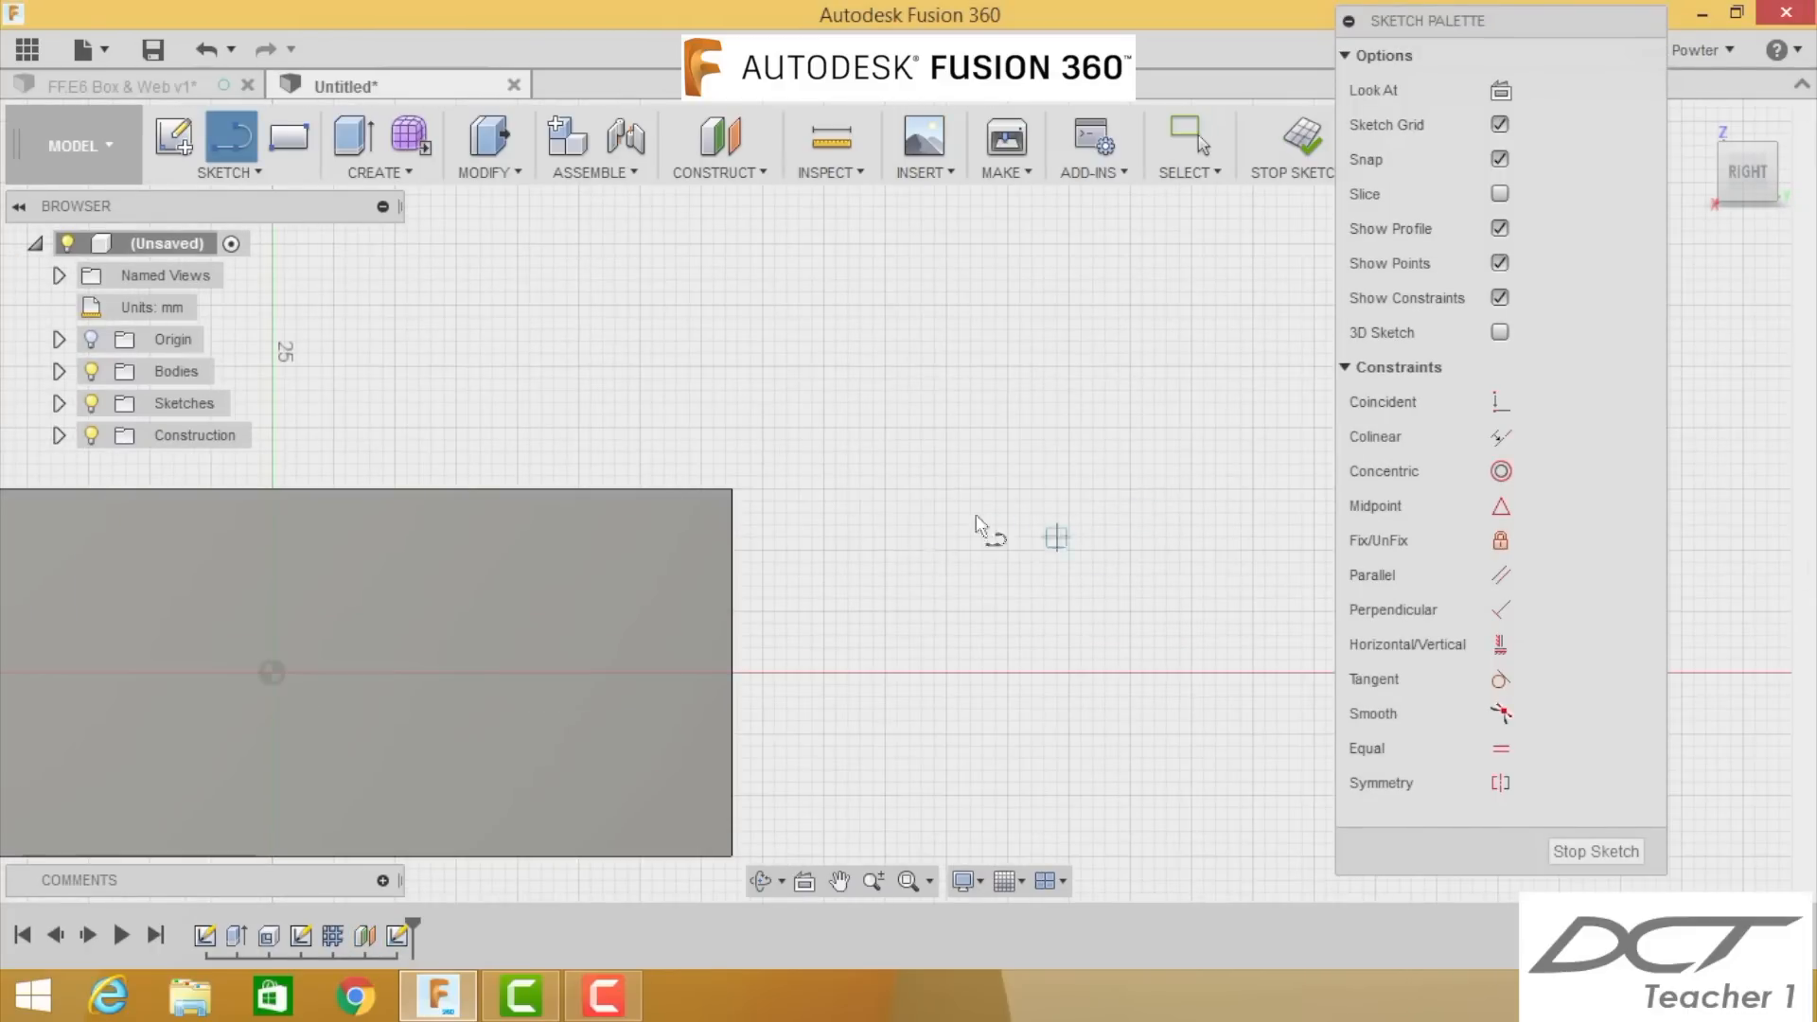
left_click(732, 489)
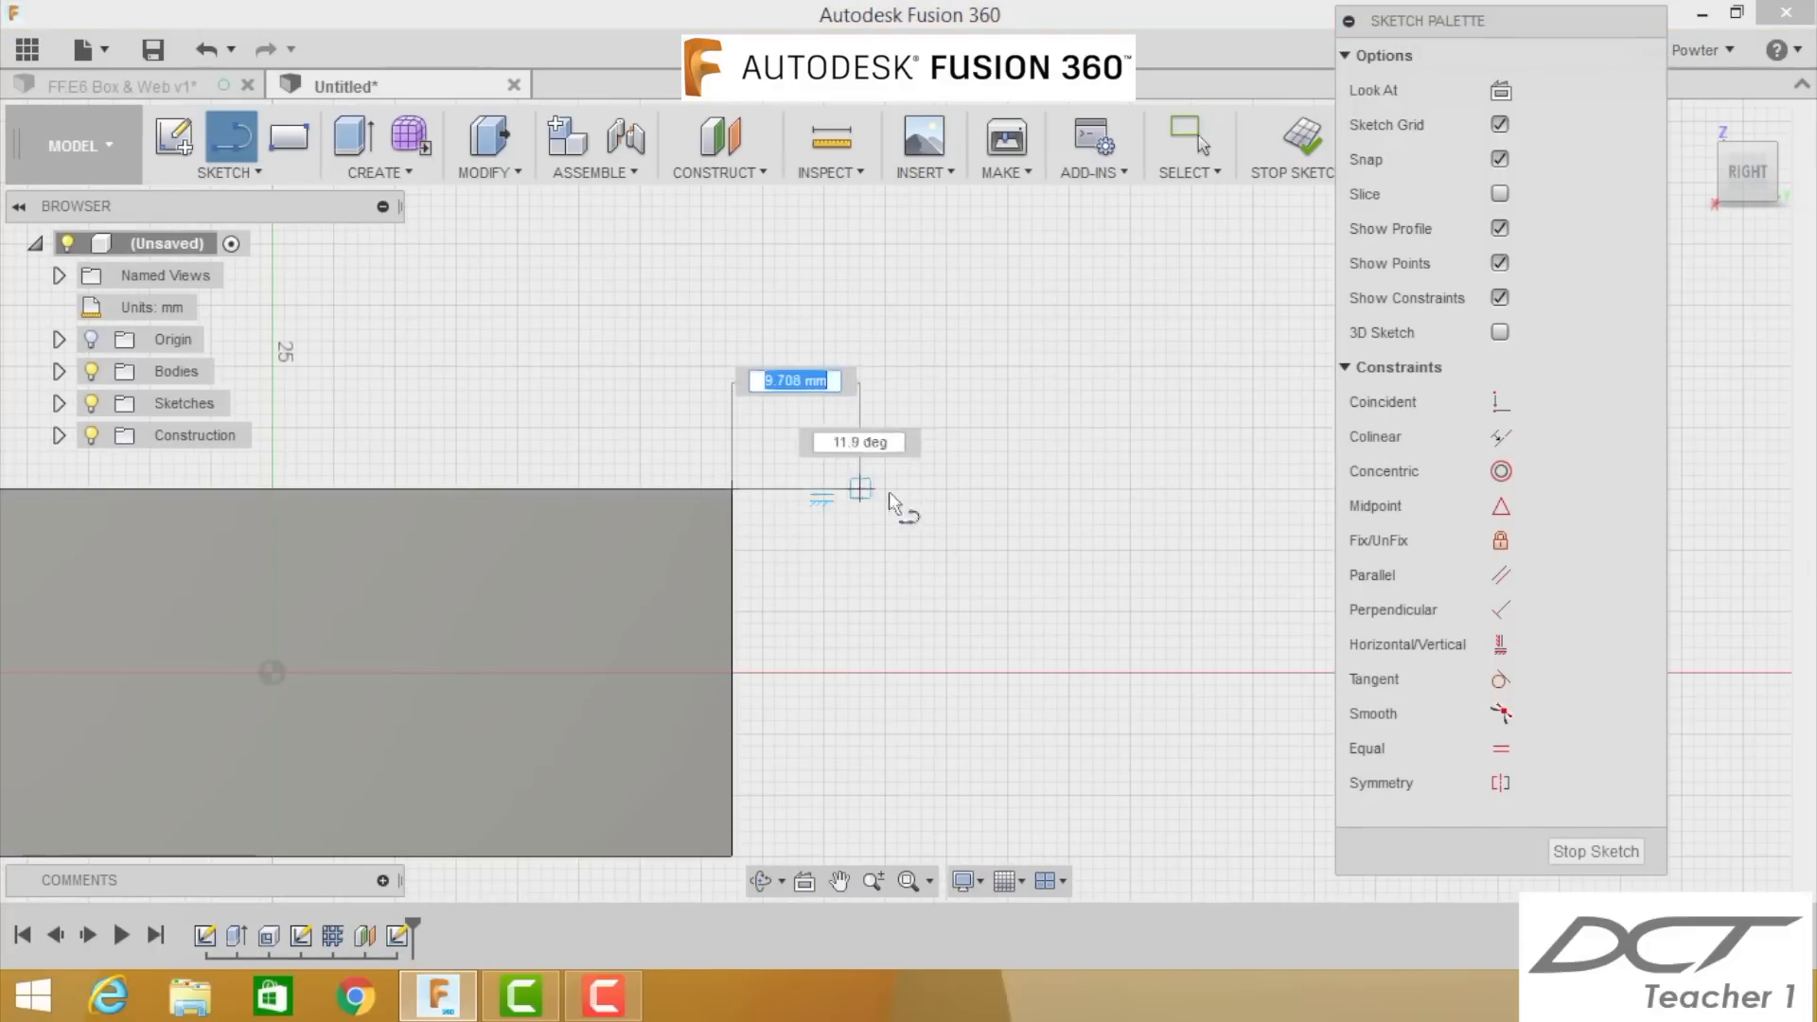
left_click(921, 490)
left_click(922, 555)
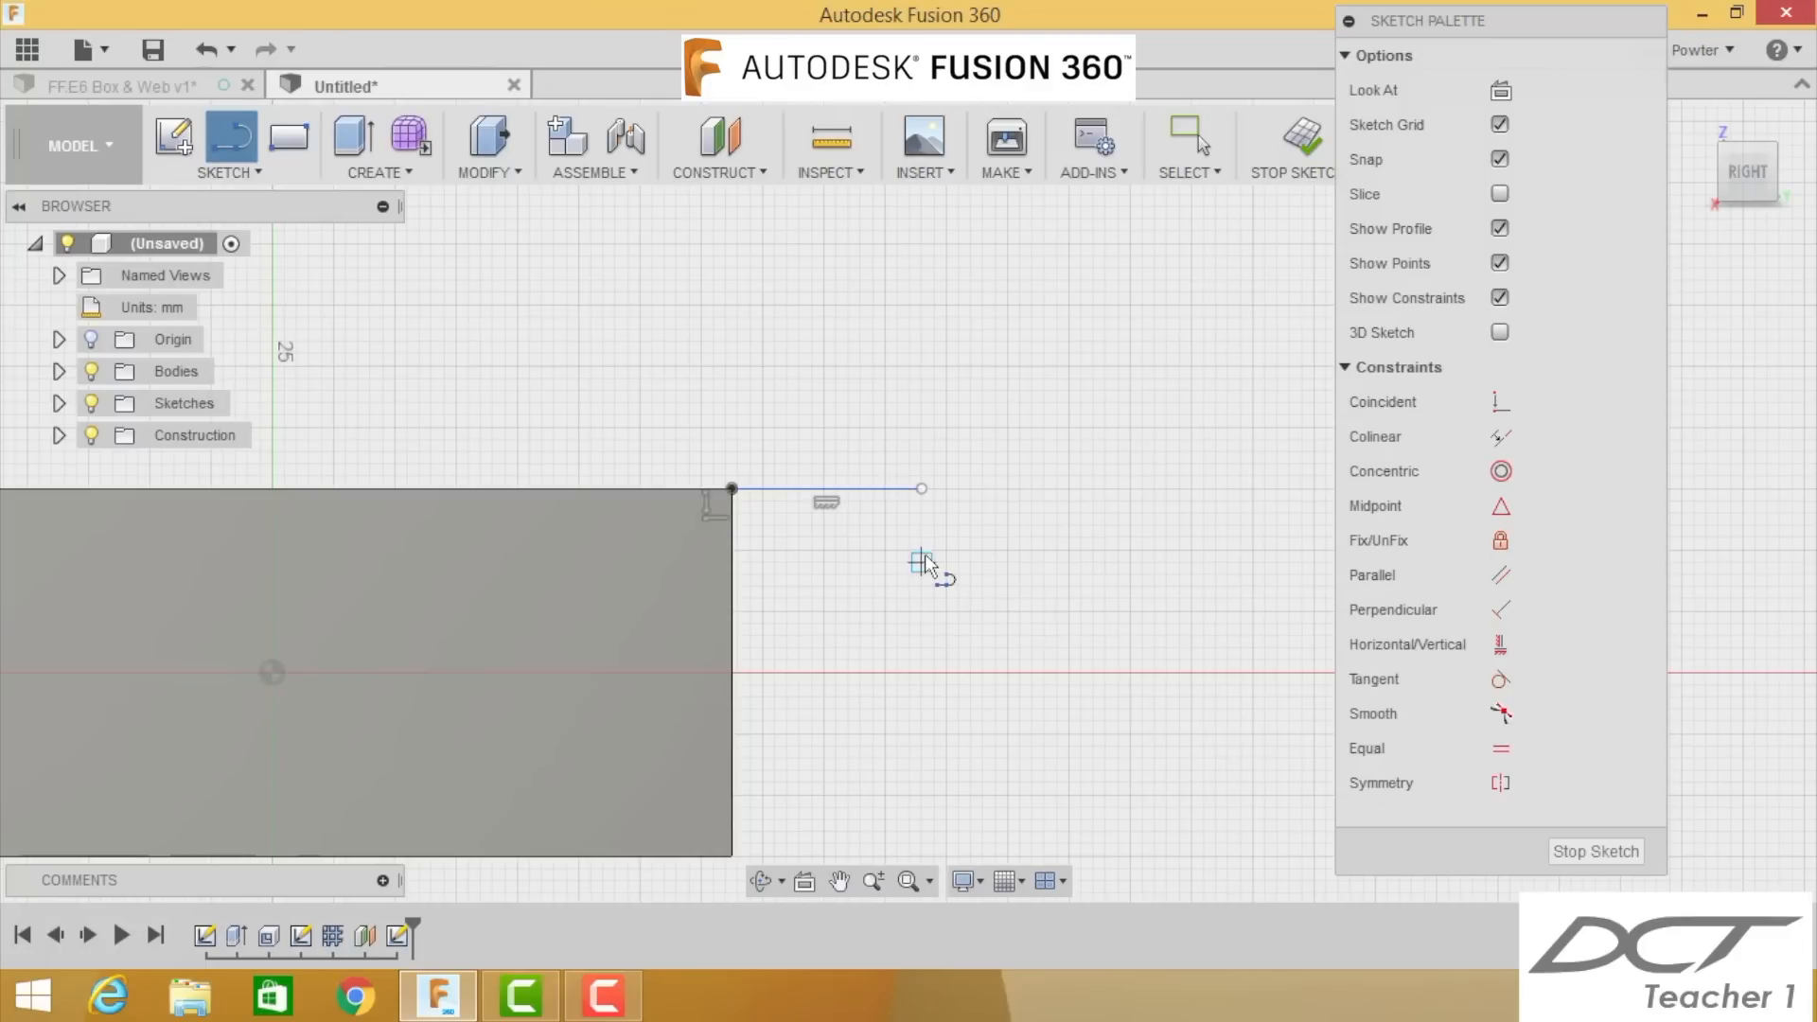
key("Escape")
left_click(883, 497)
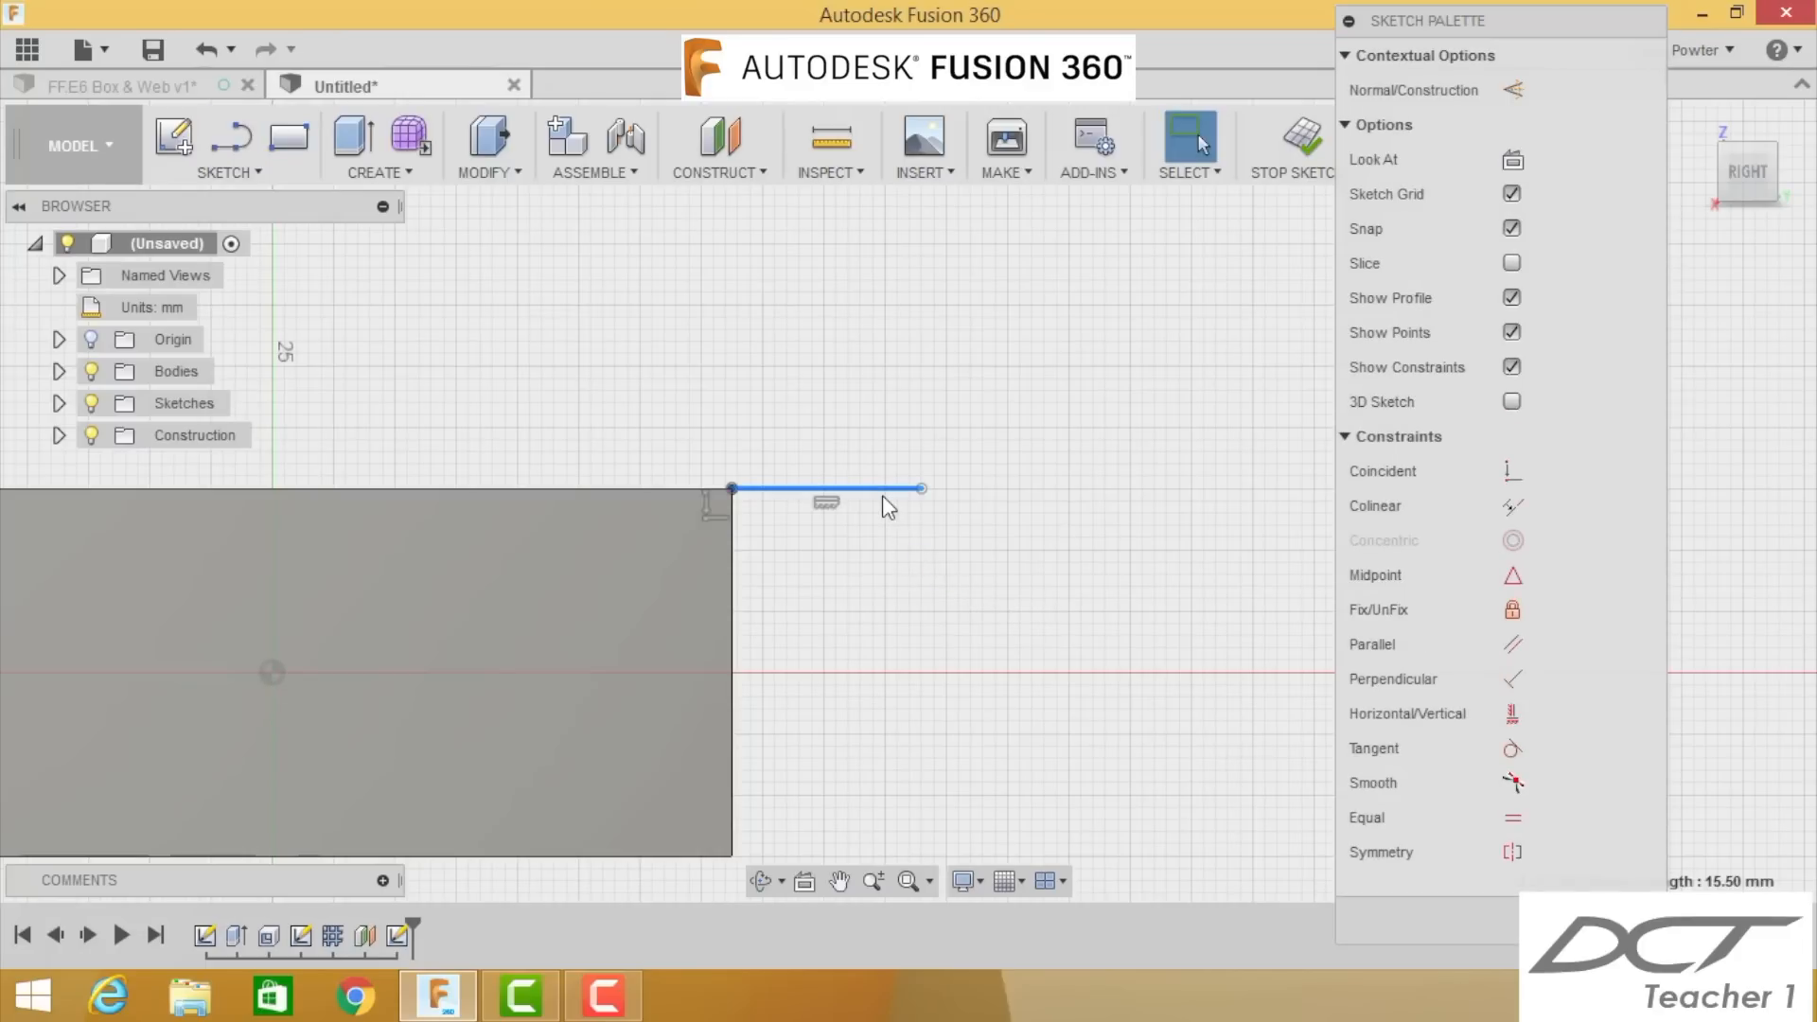
left_click(1513, 91)
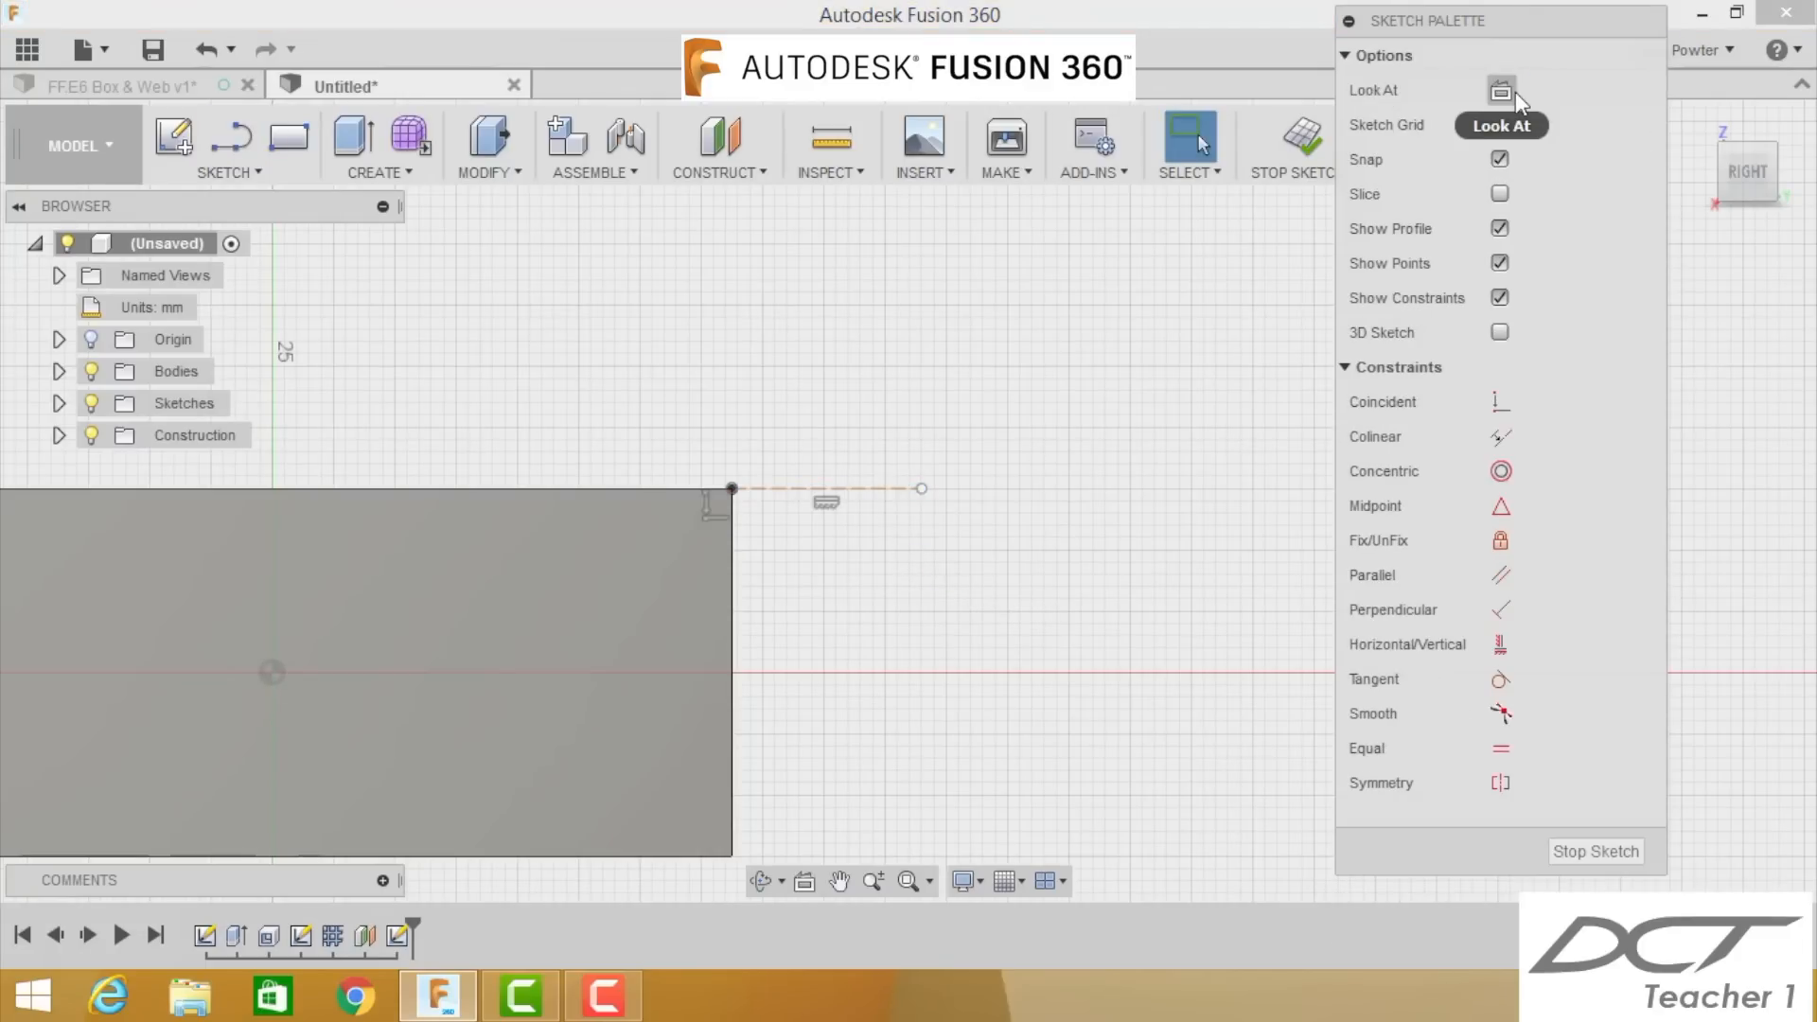
Step: Sketch two concentric circles centred on the construction line, the outer one about 7.2 mm in diameter
key("c")
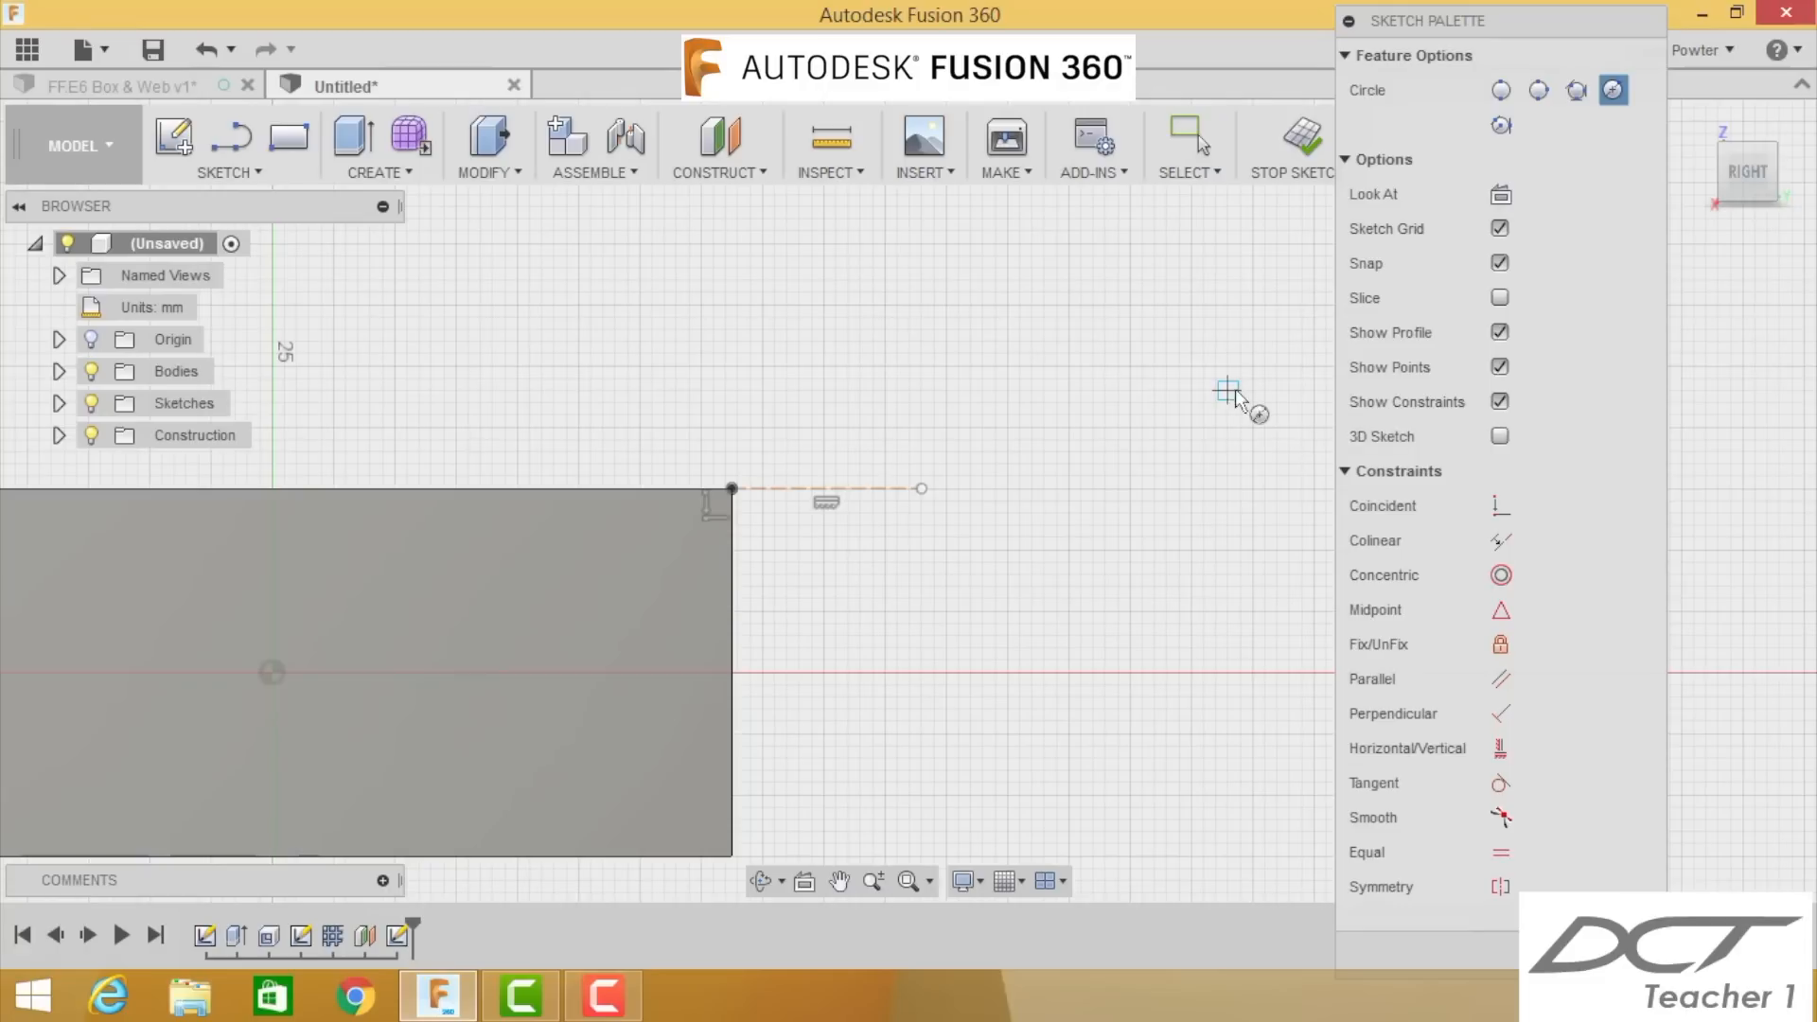
left_click(848, 488)
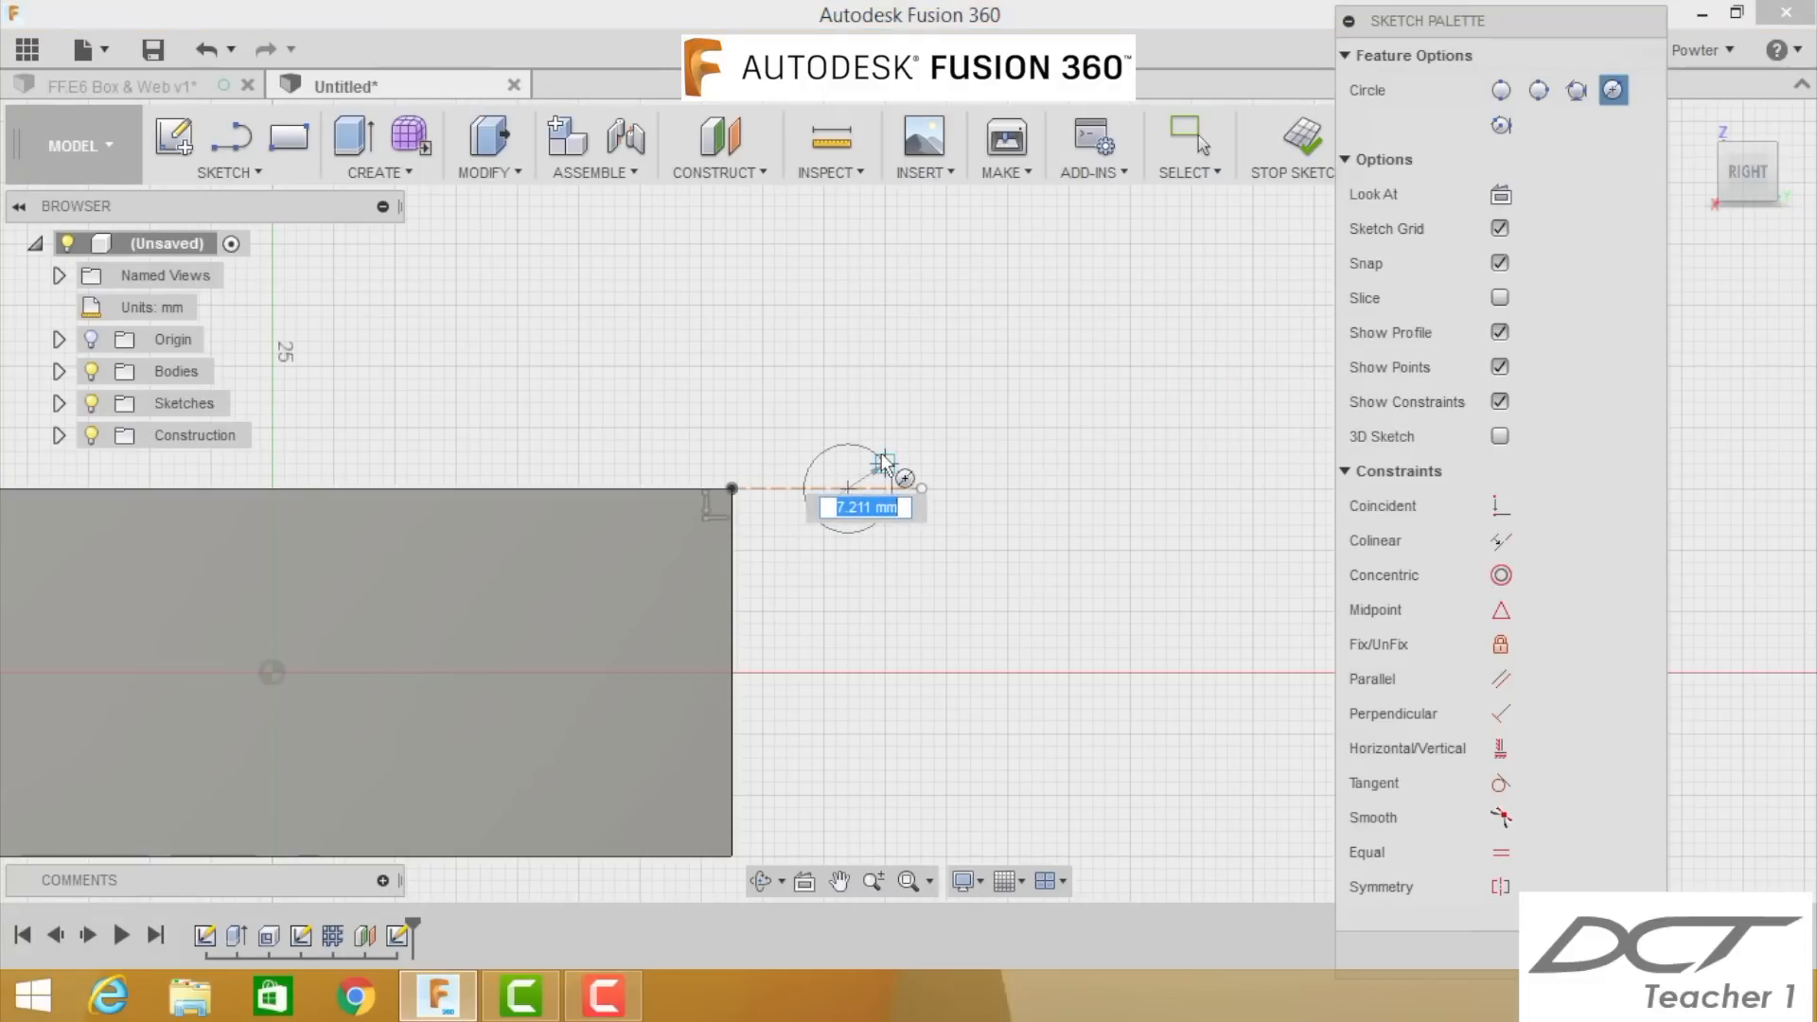
left_click(883, 464)
left_click(848, 488)
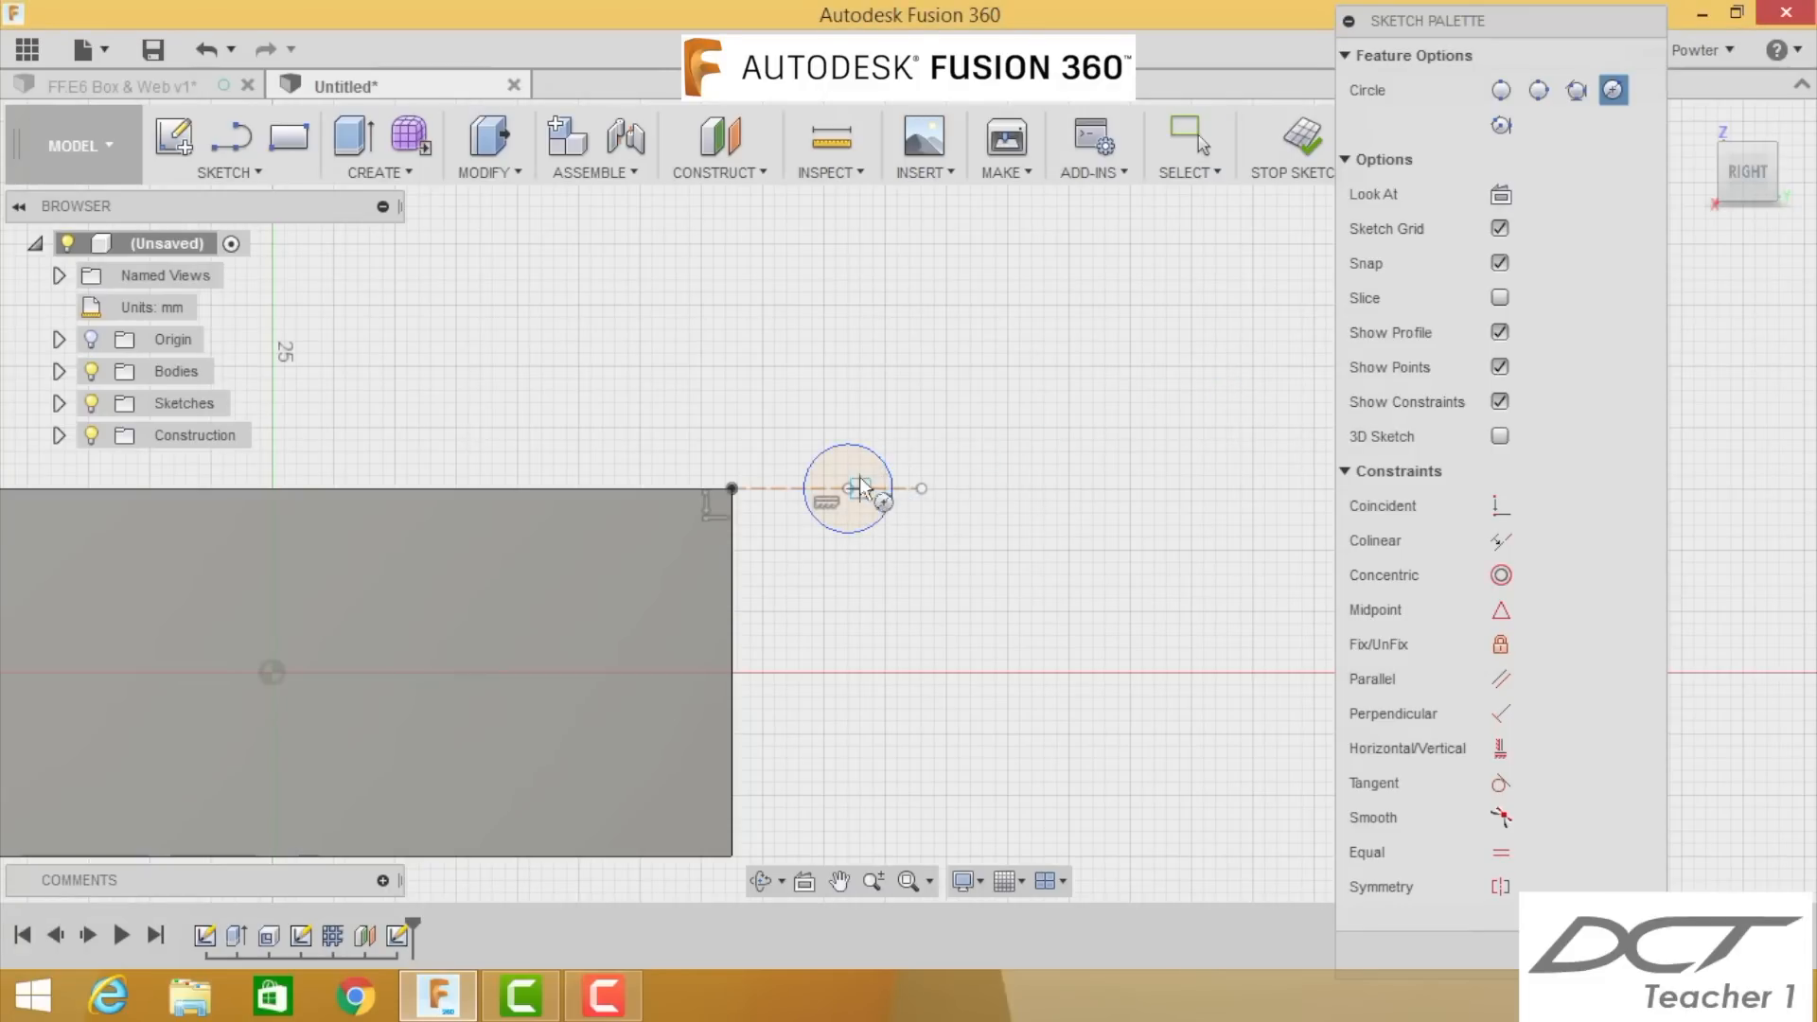
key("Escape")
key("Escape")
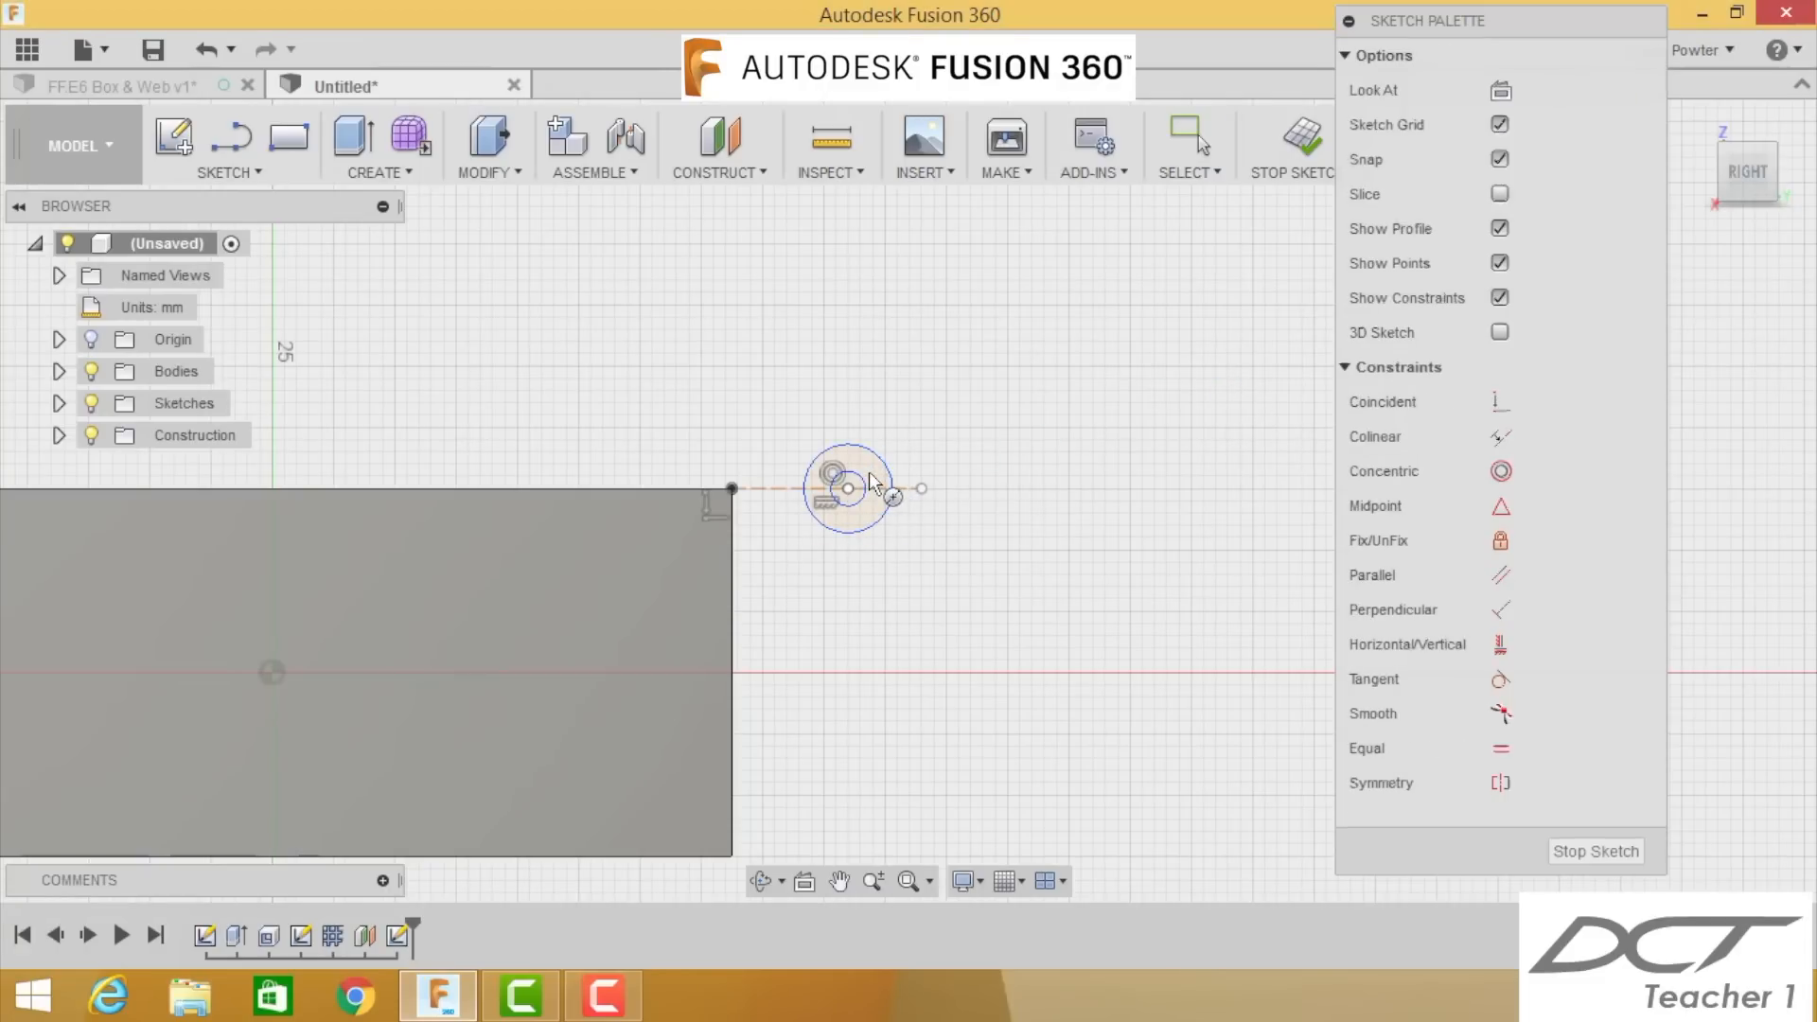
Step: Dimension the outer concentric circle to a 5 mm diameter and the inner one to 2 mm
left_click(880, 464)
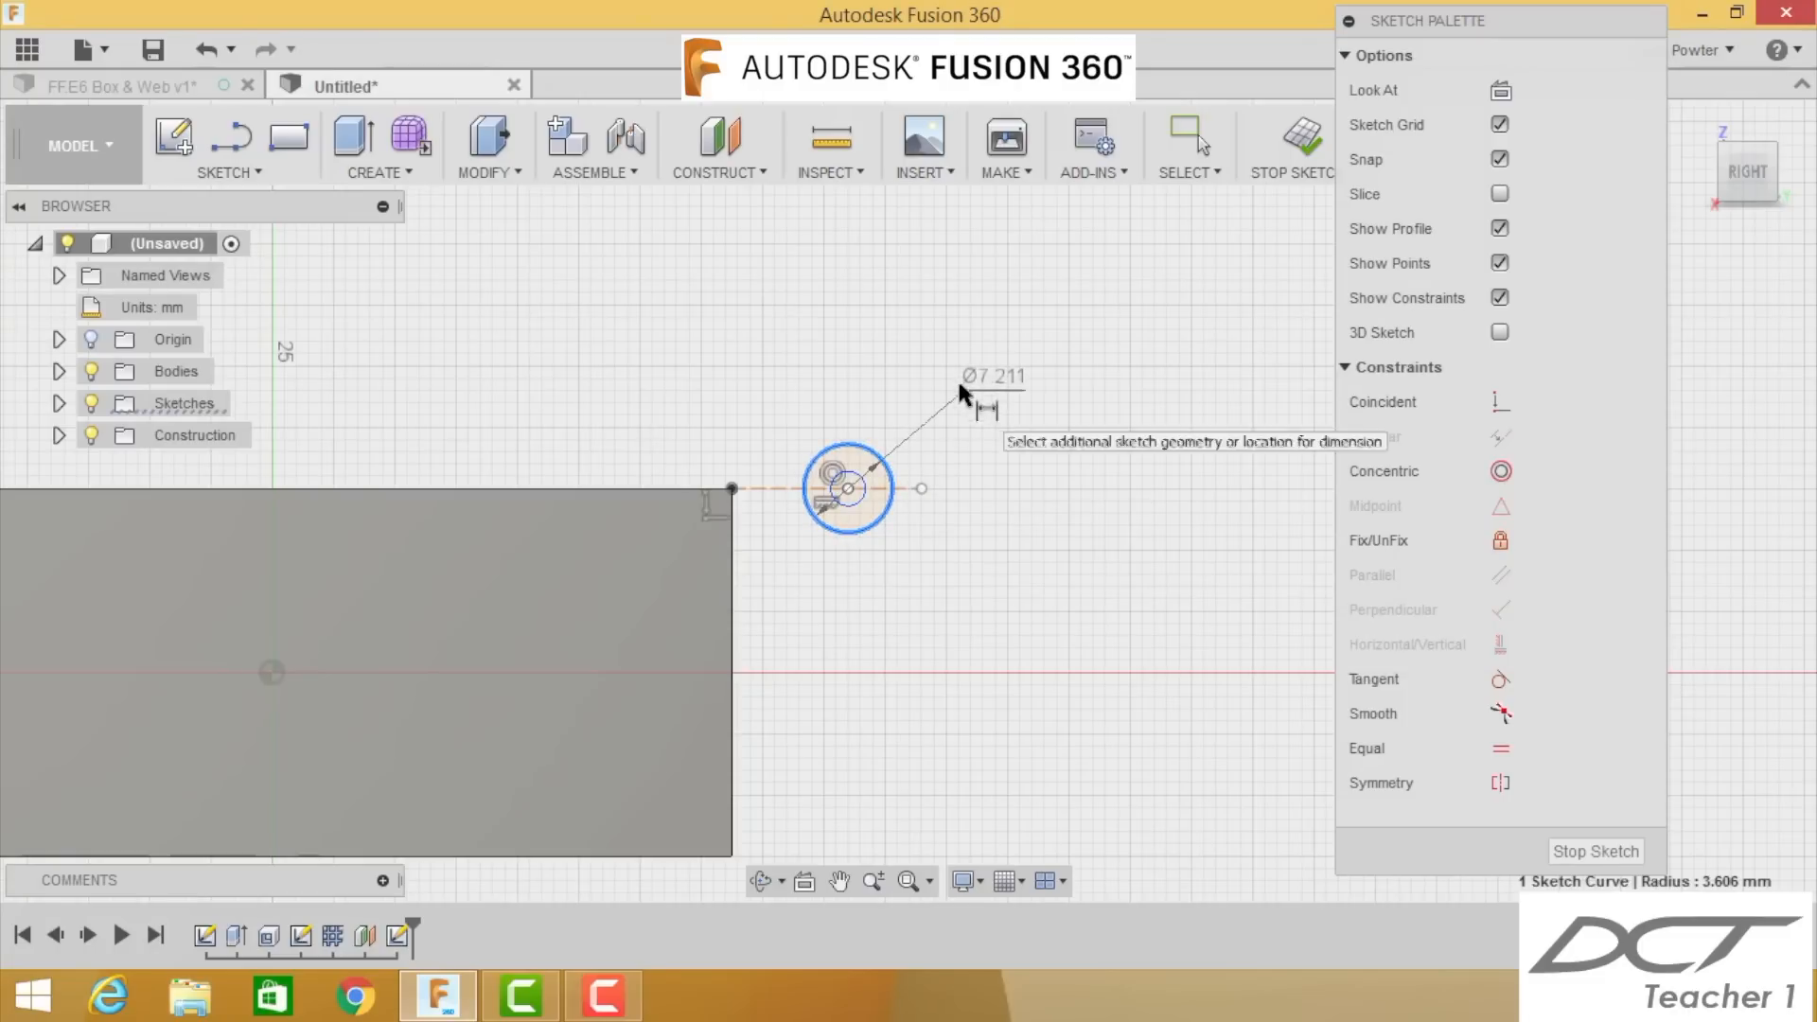
left_click(956, 371)
type("5")
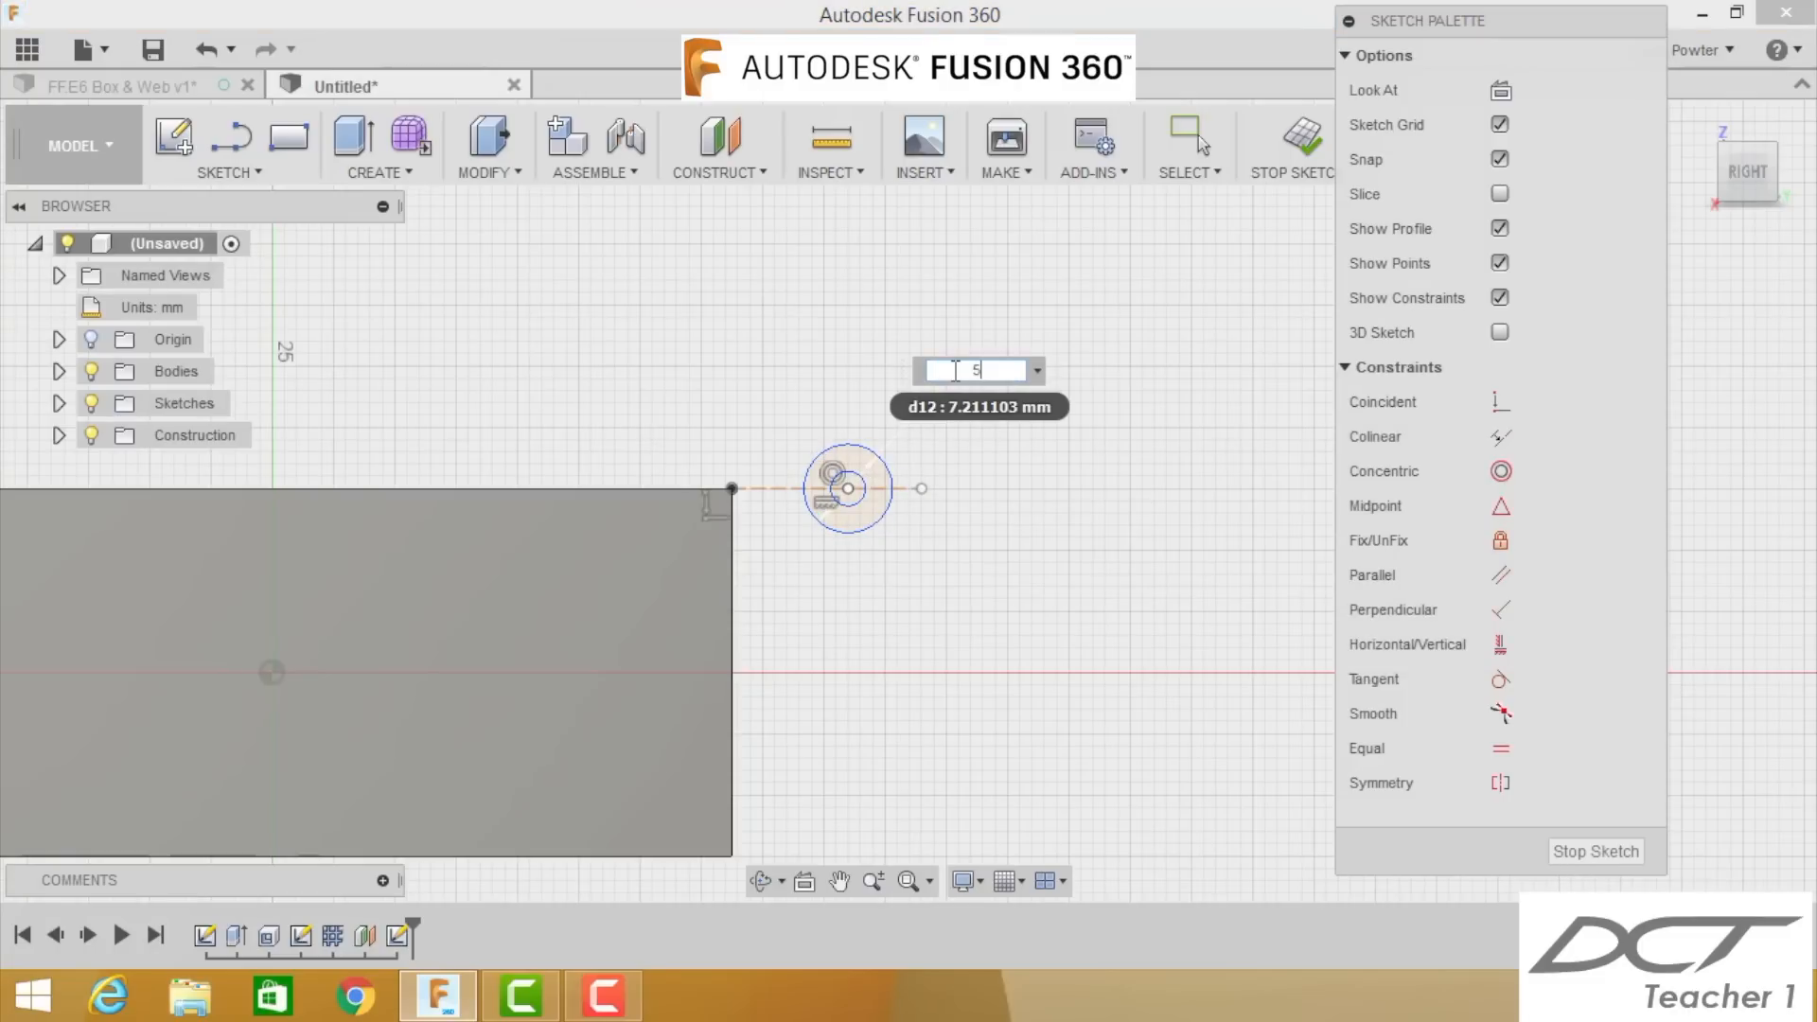
key("Return")
scroll(876, 544, "up", 3)
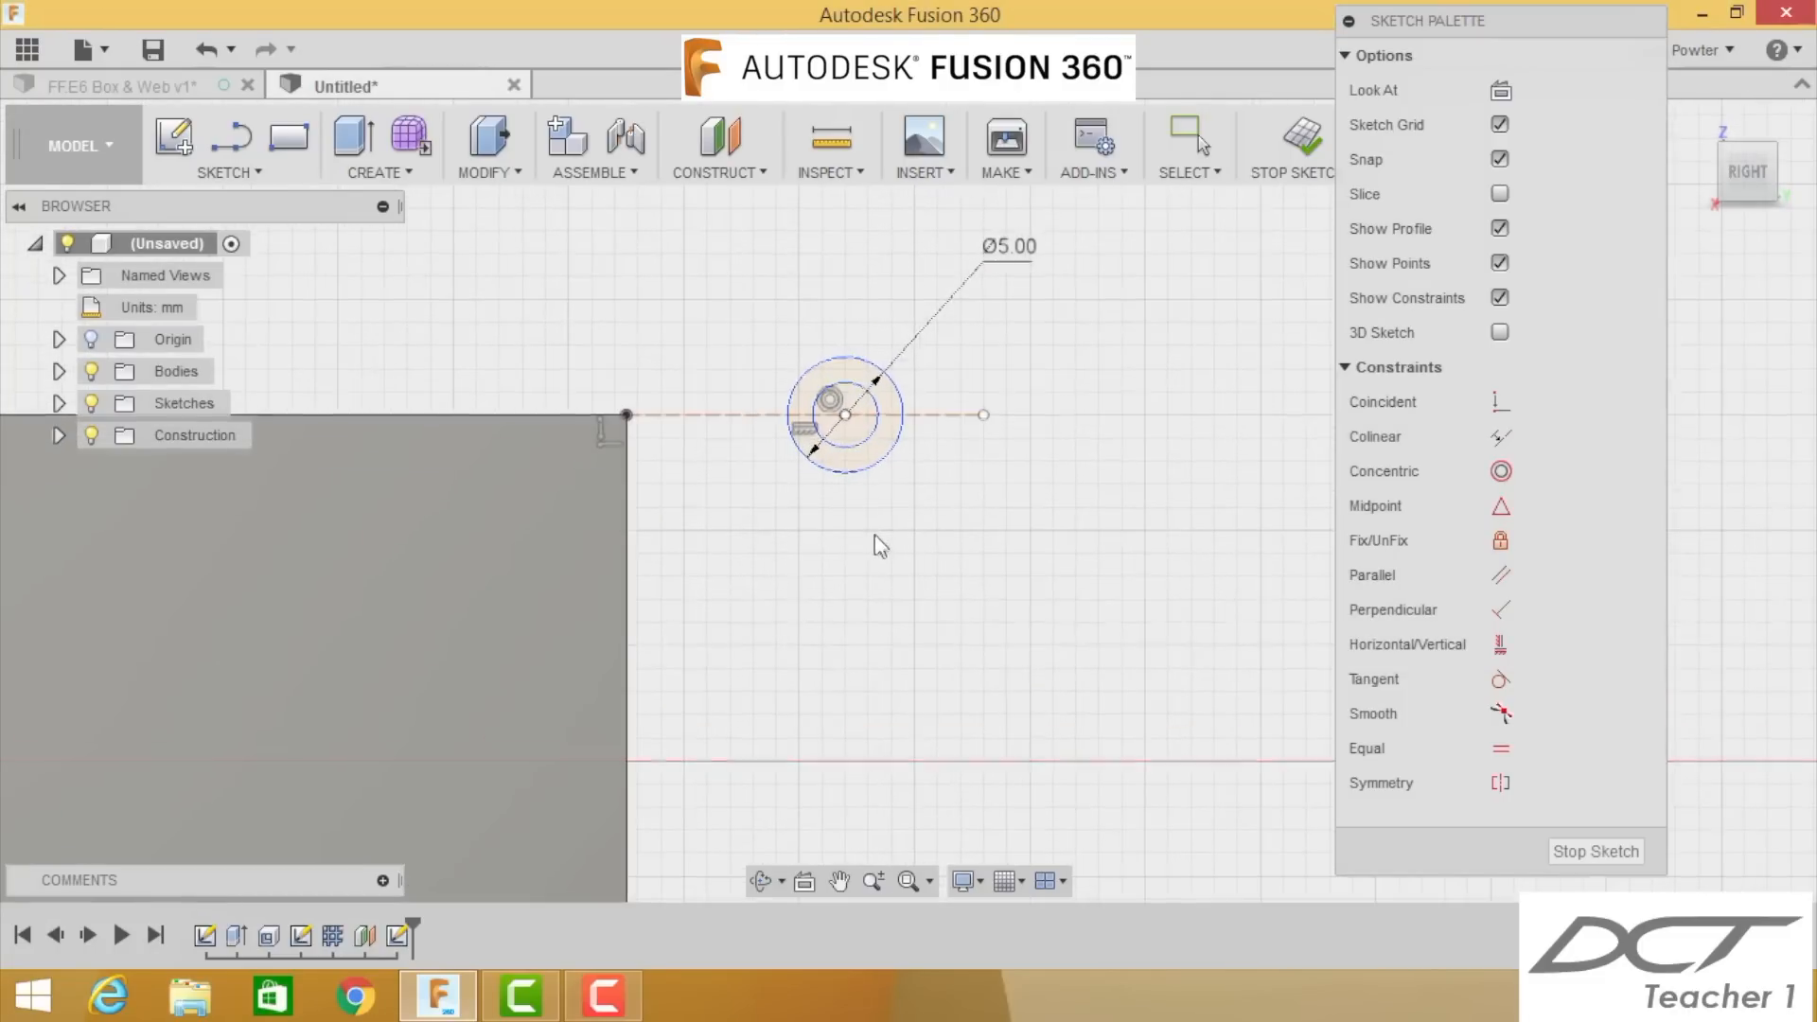
left_click(865, 440)
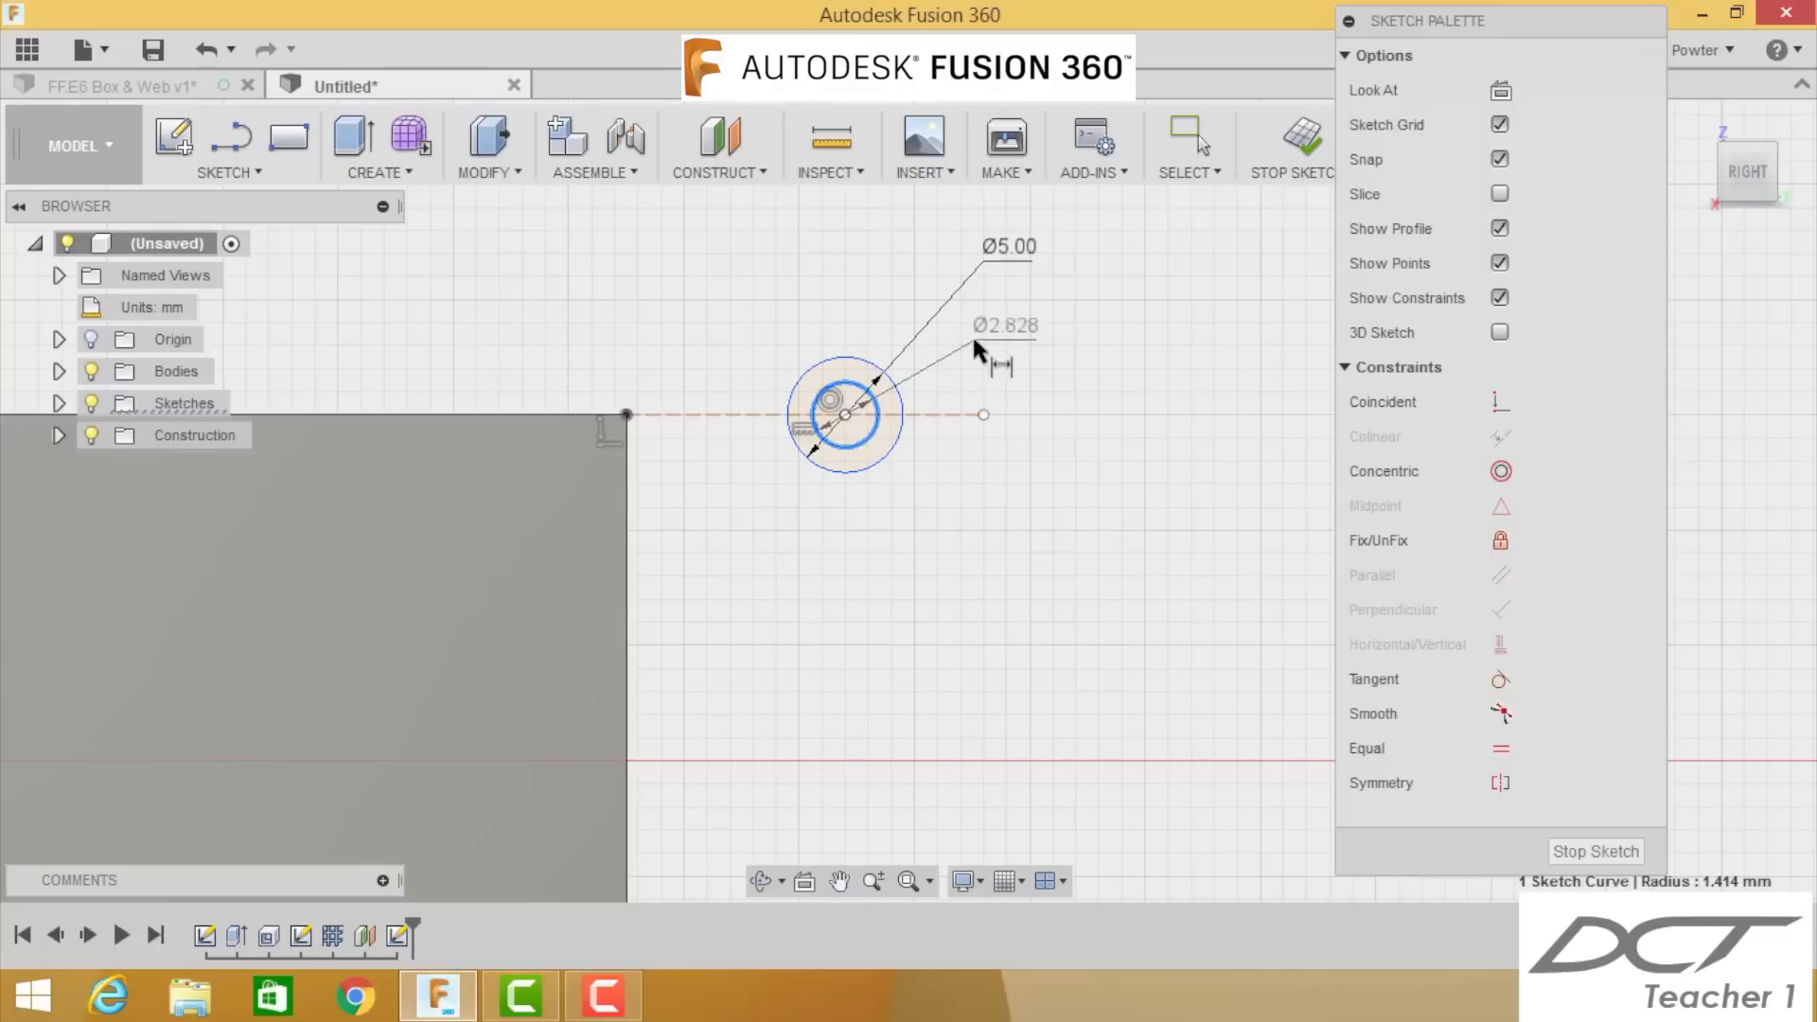
left_click(974, 338)
type("2")
key("Return")
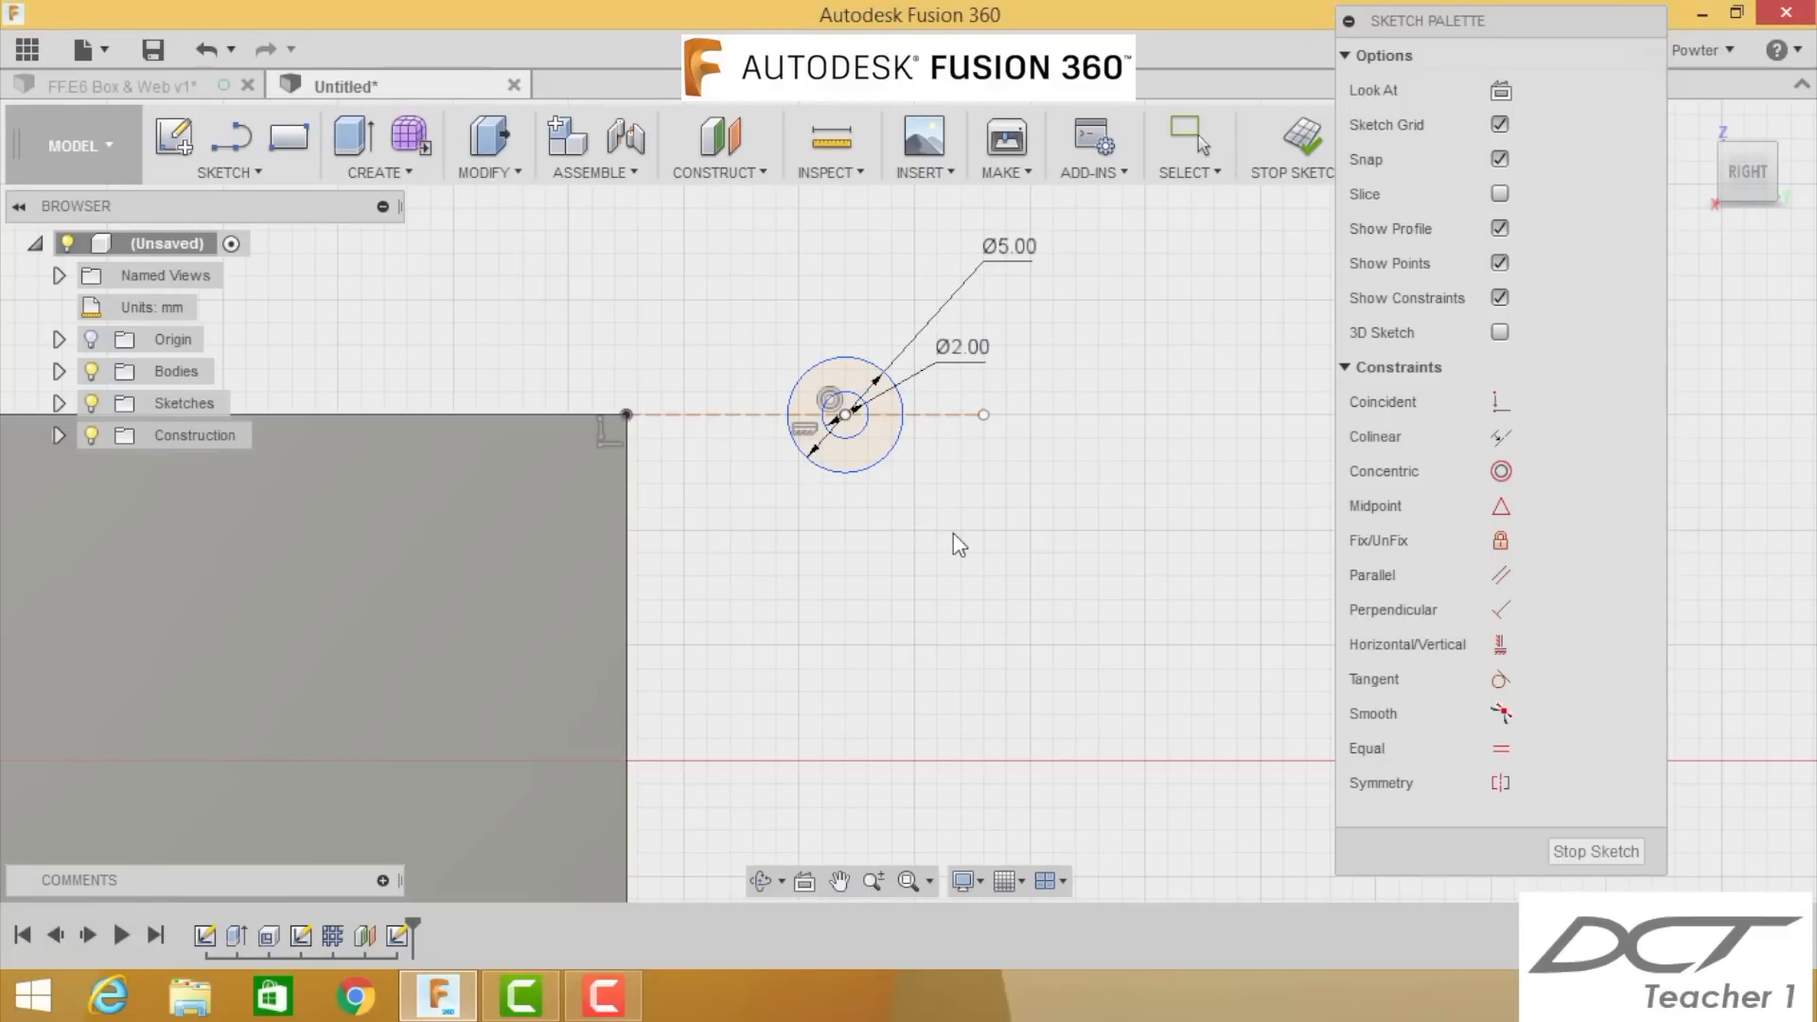
Step: Constrain the outer circle to be coincident with the box's top corner at the start of the construction line
scroll(951, 532, "up", 1)
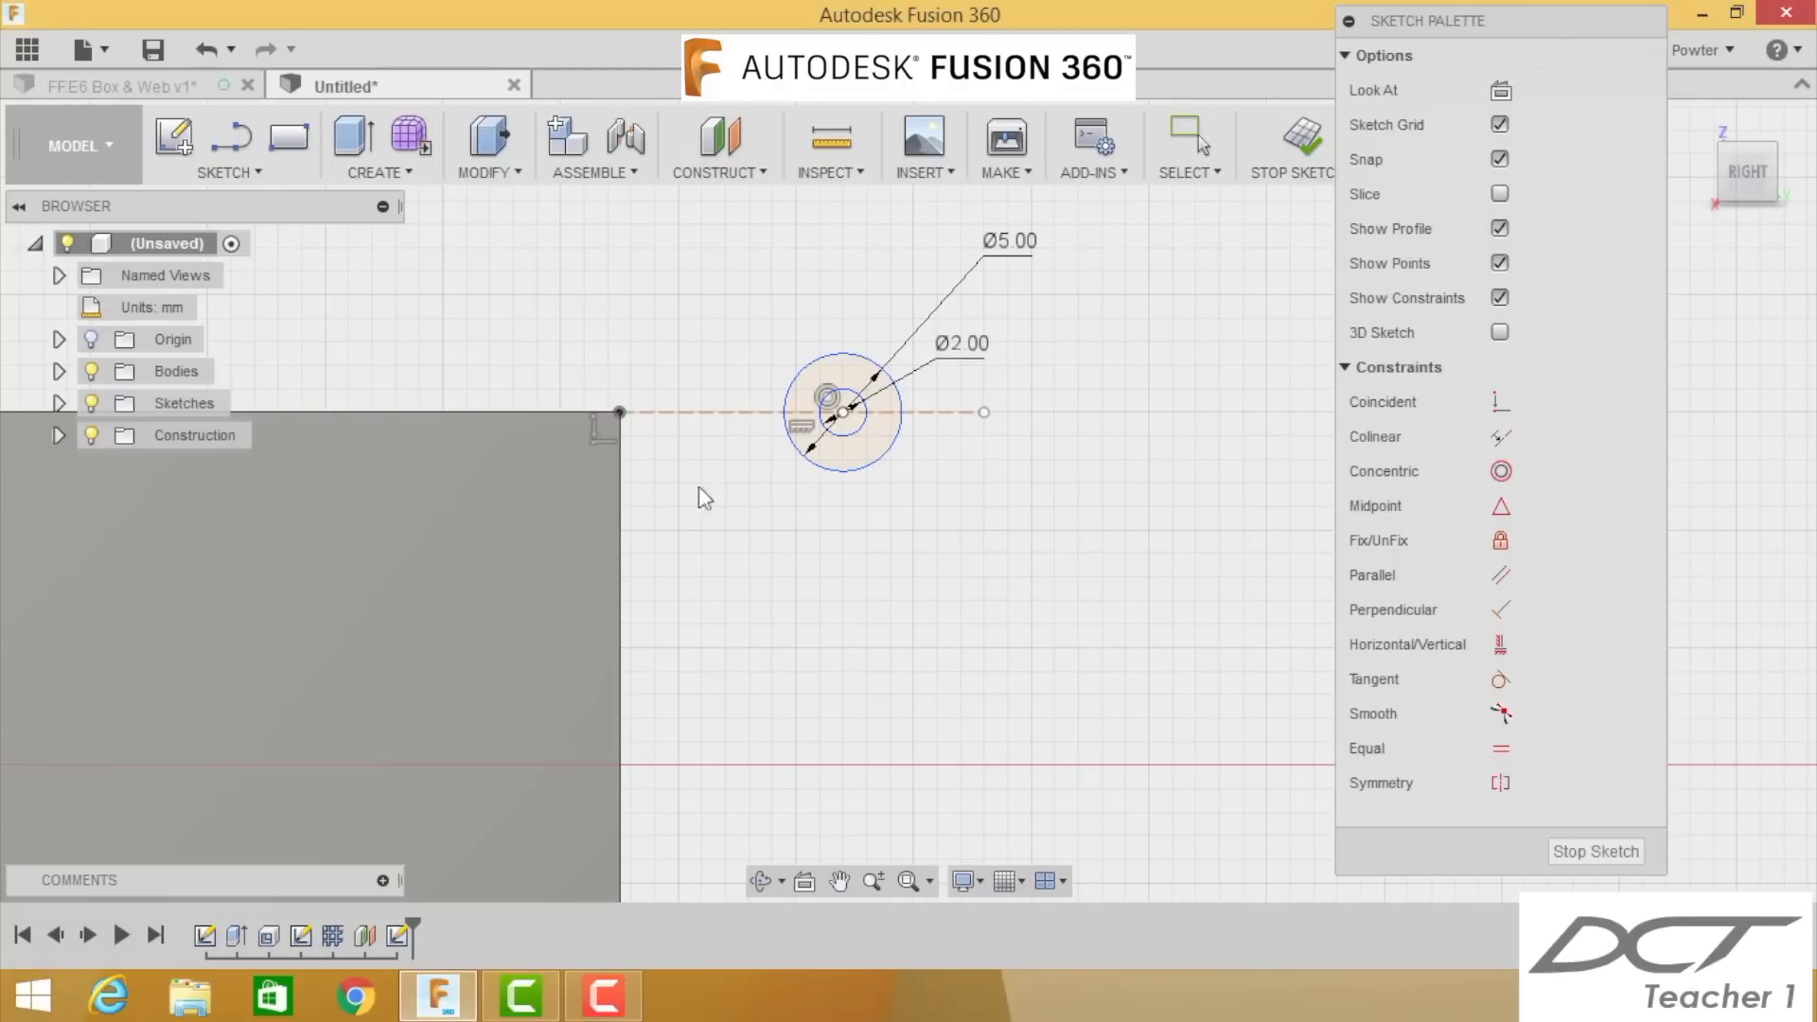
left_click(796, 366)
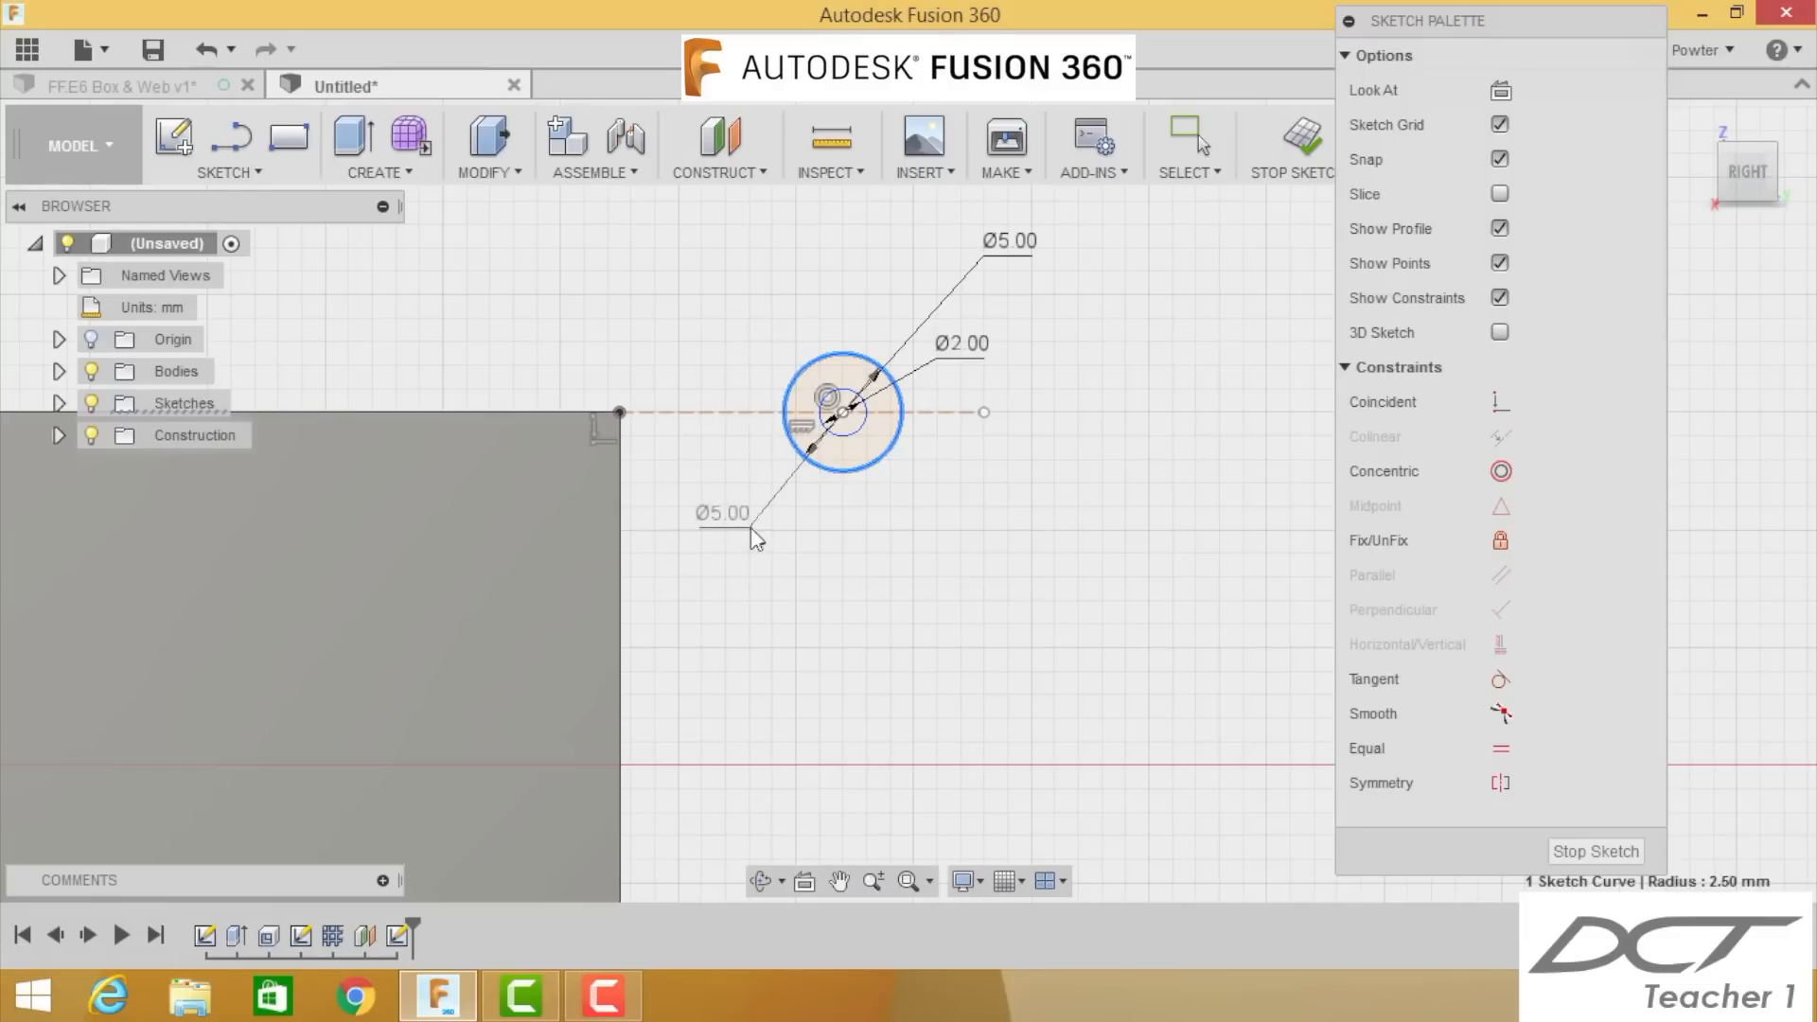
key("Escape")
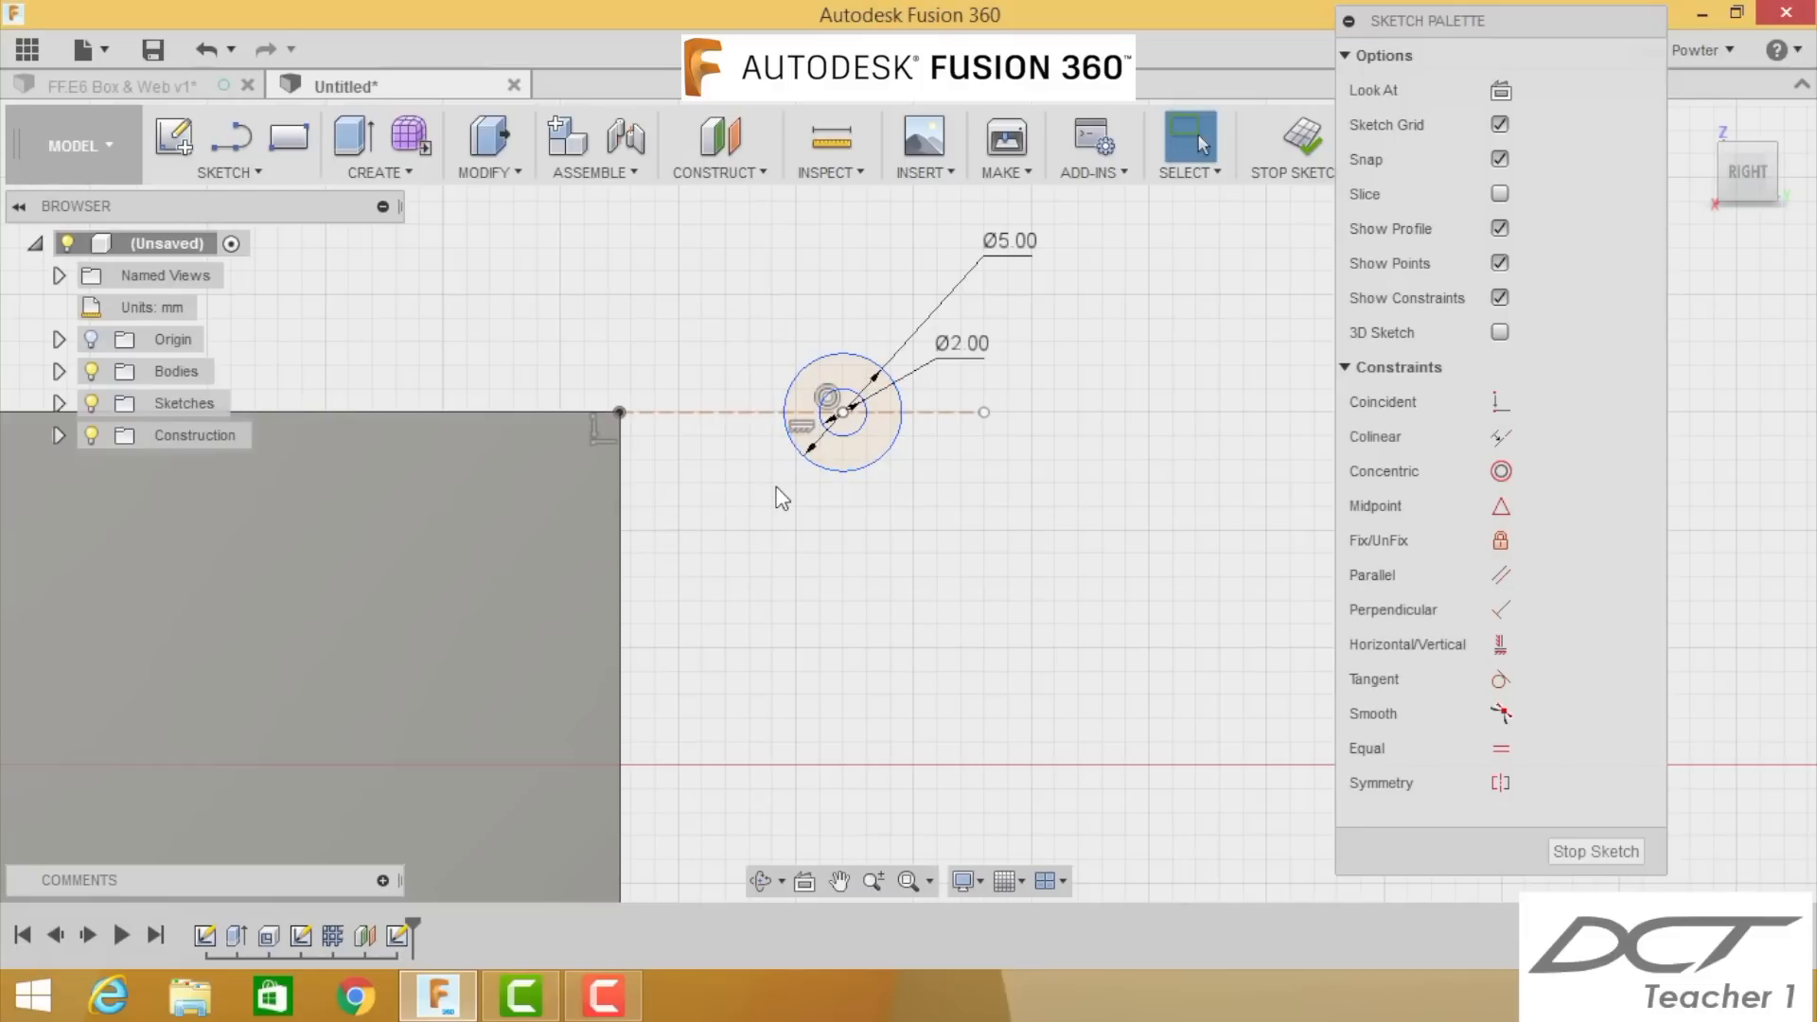
left_click(840, 471)
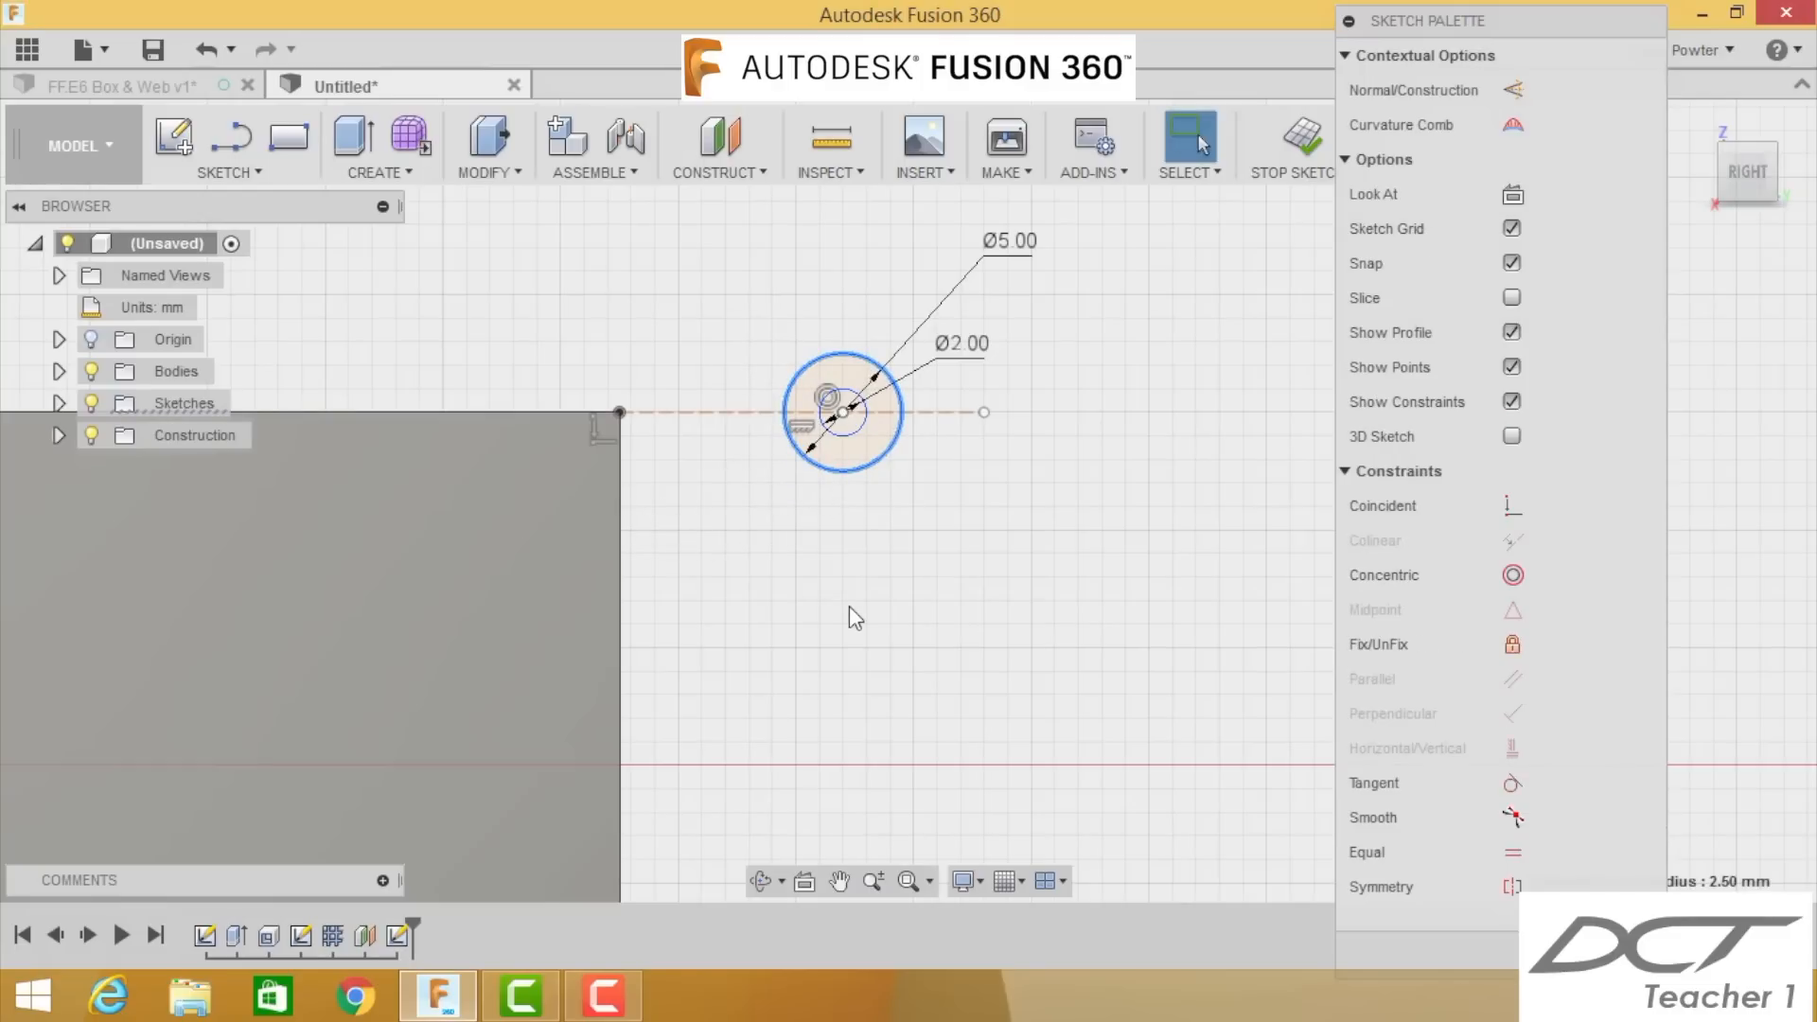
left_click(621, 519)
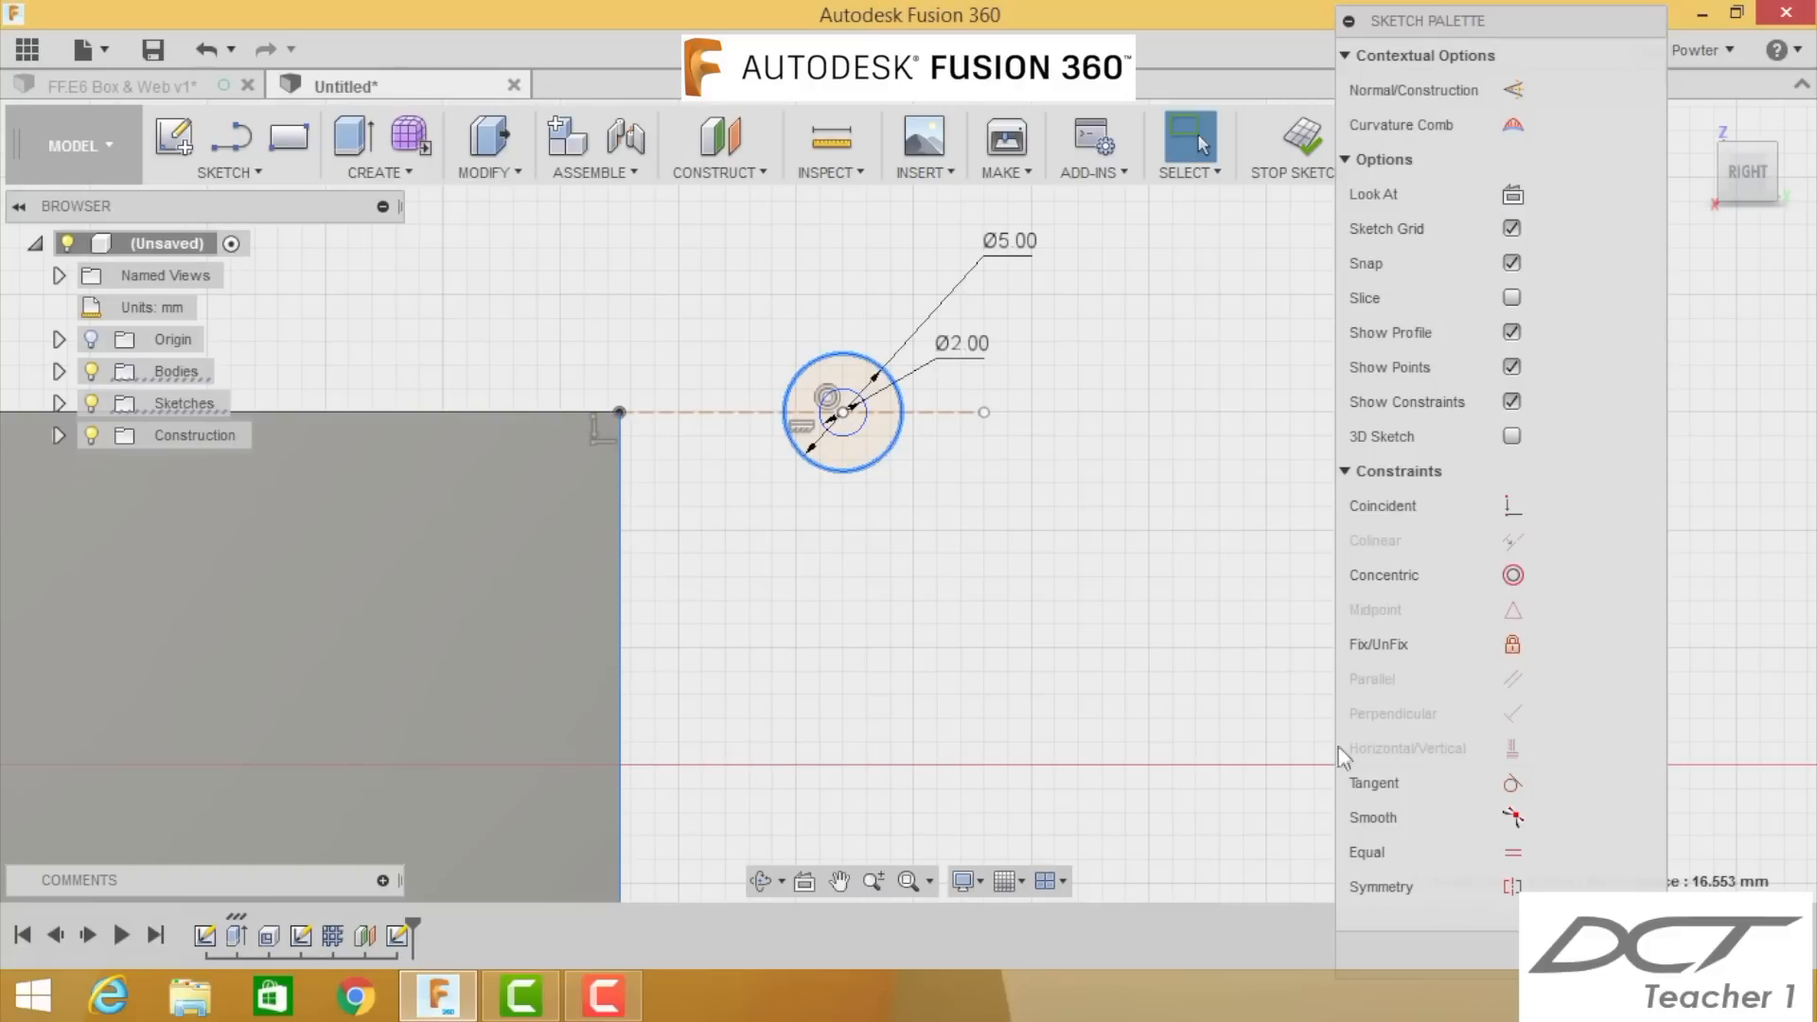
left_click(1513, 505)
left_click(881, 458)
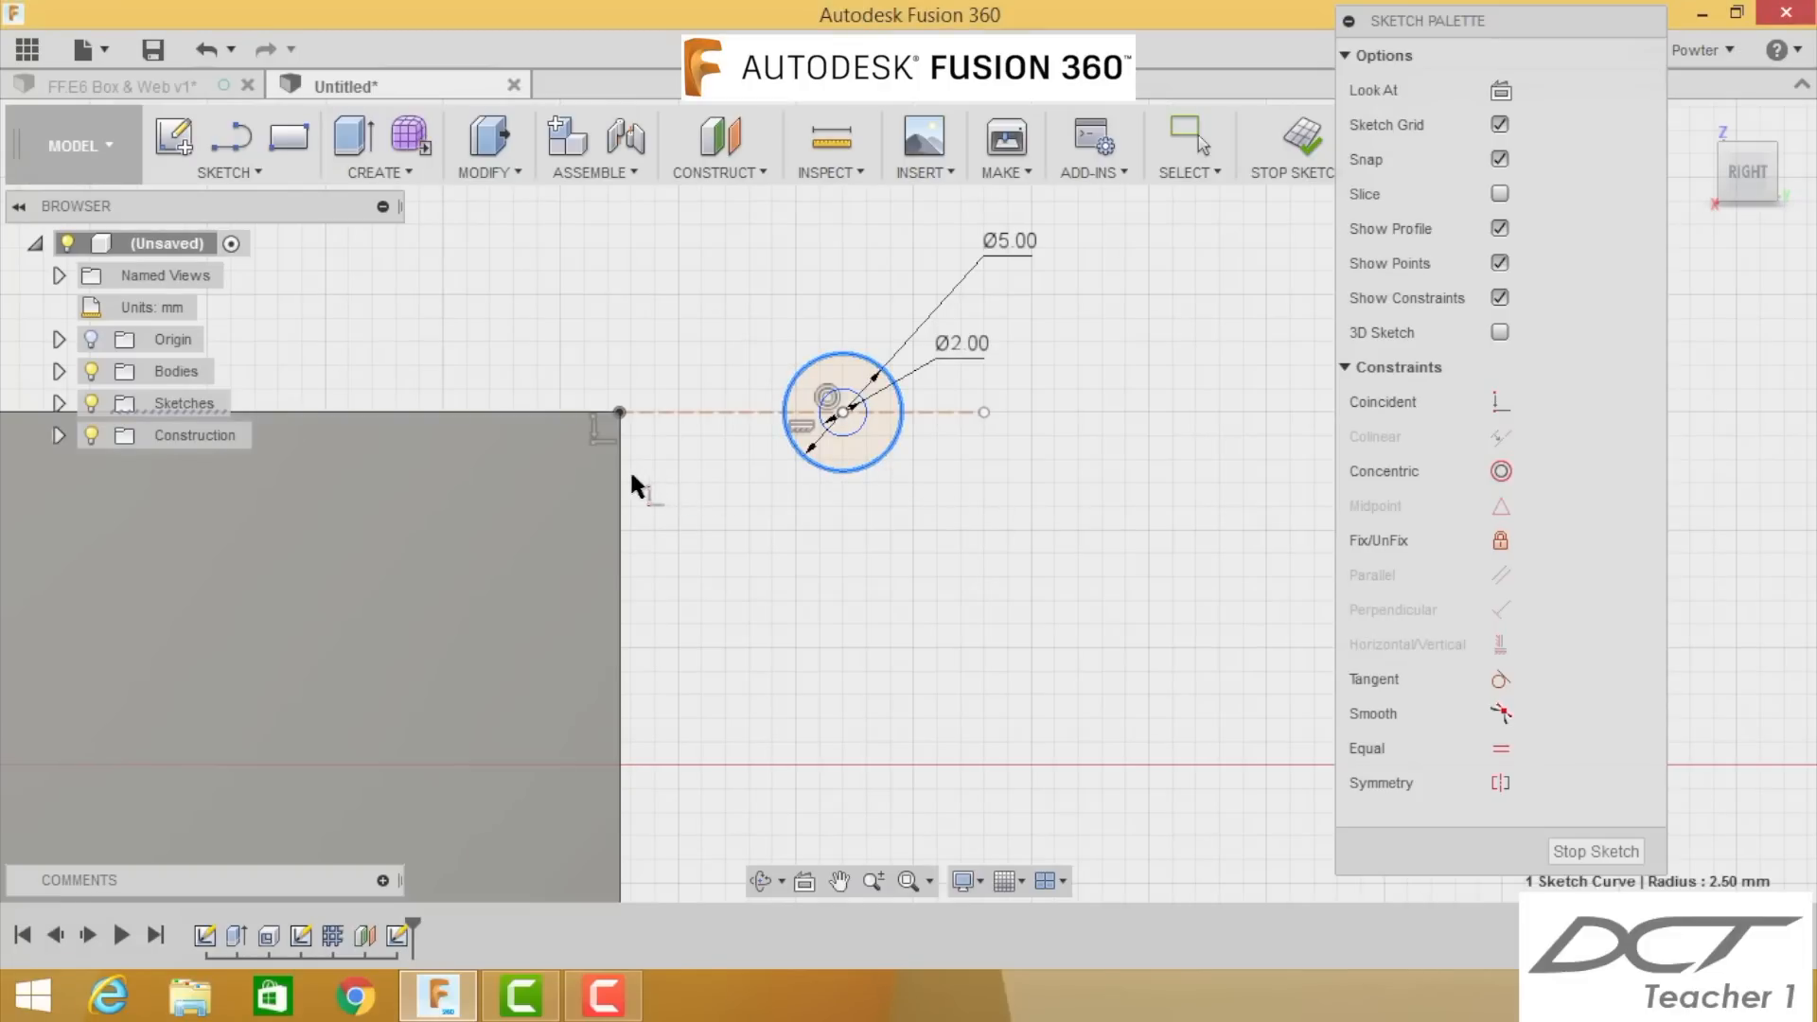
left_click(620, 414)
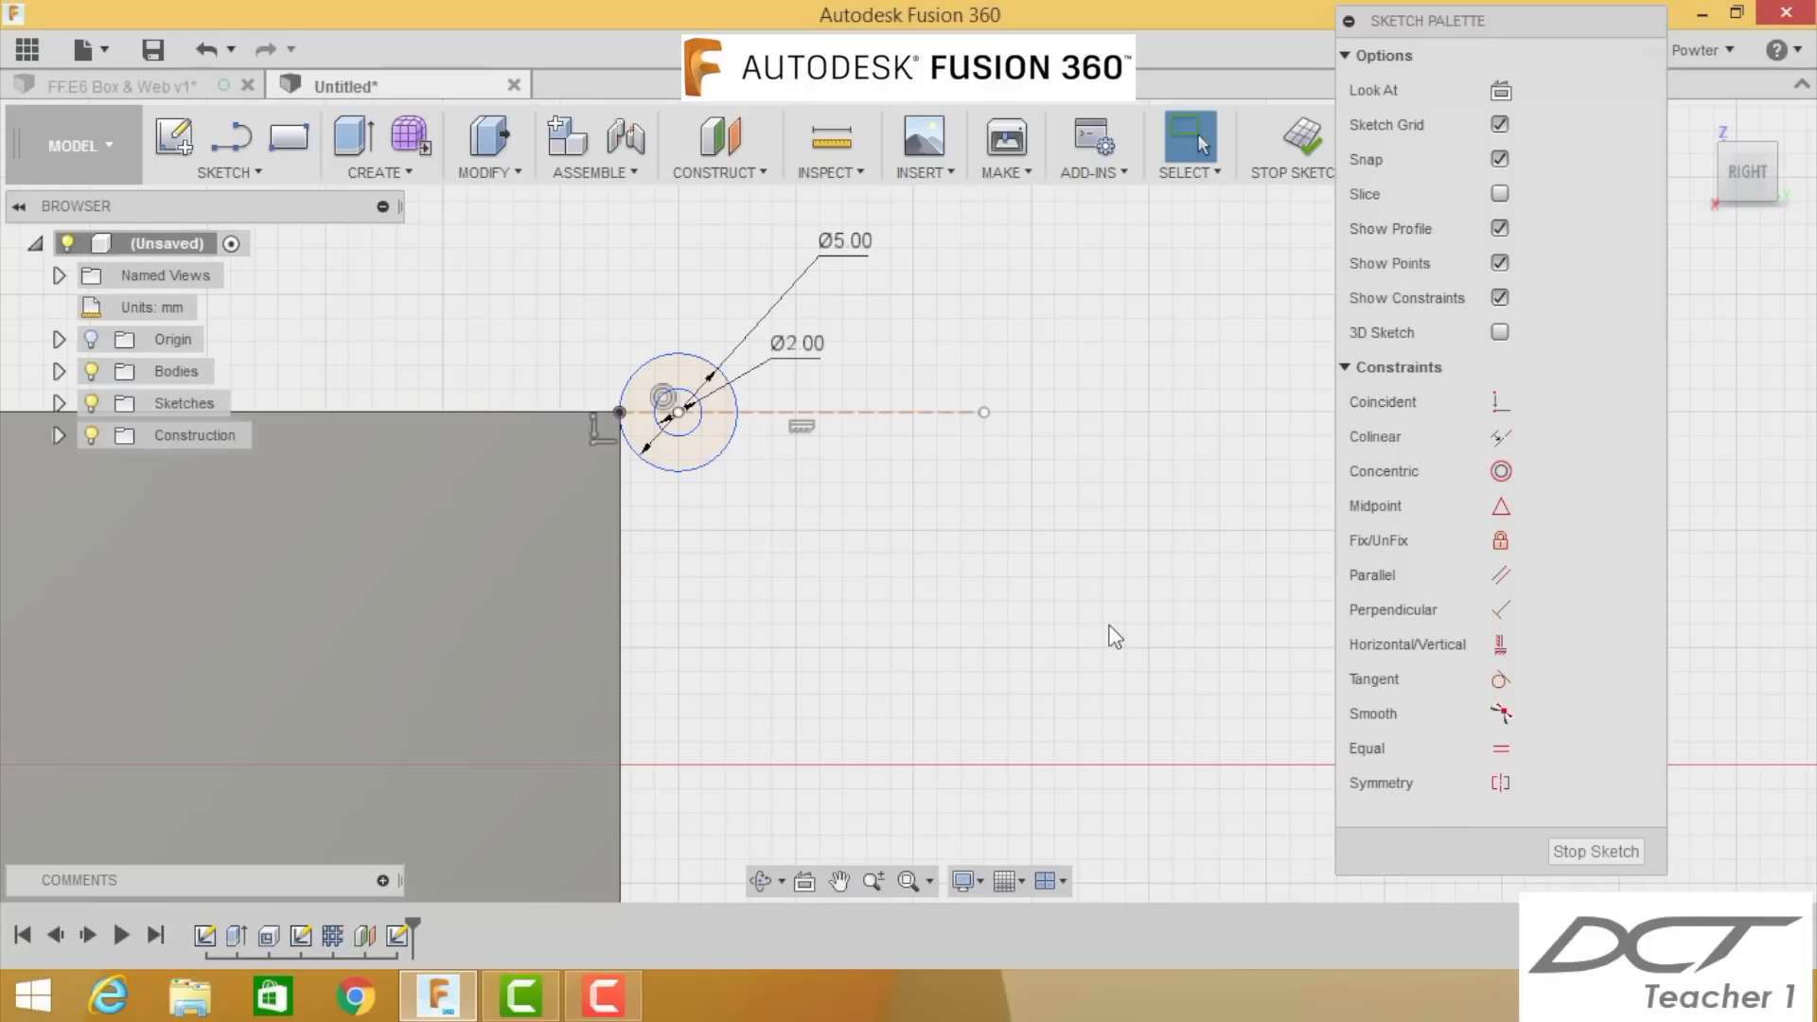
Step: Sketch a slanted line from about 6.5 mm below the box's top corner on its side edge, upward past the circles and across the construction line
key("l")
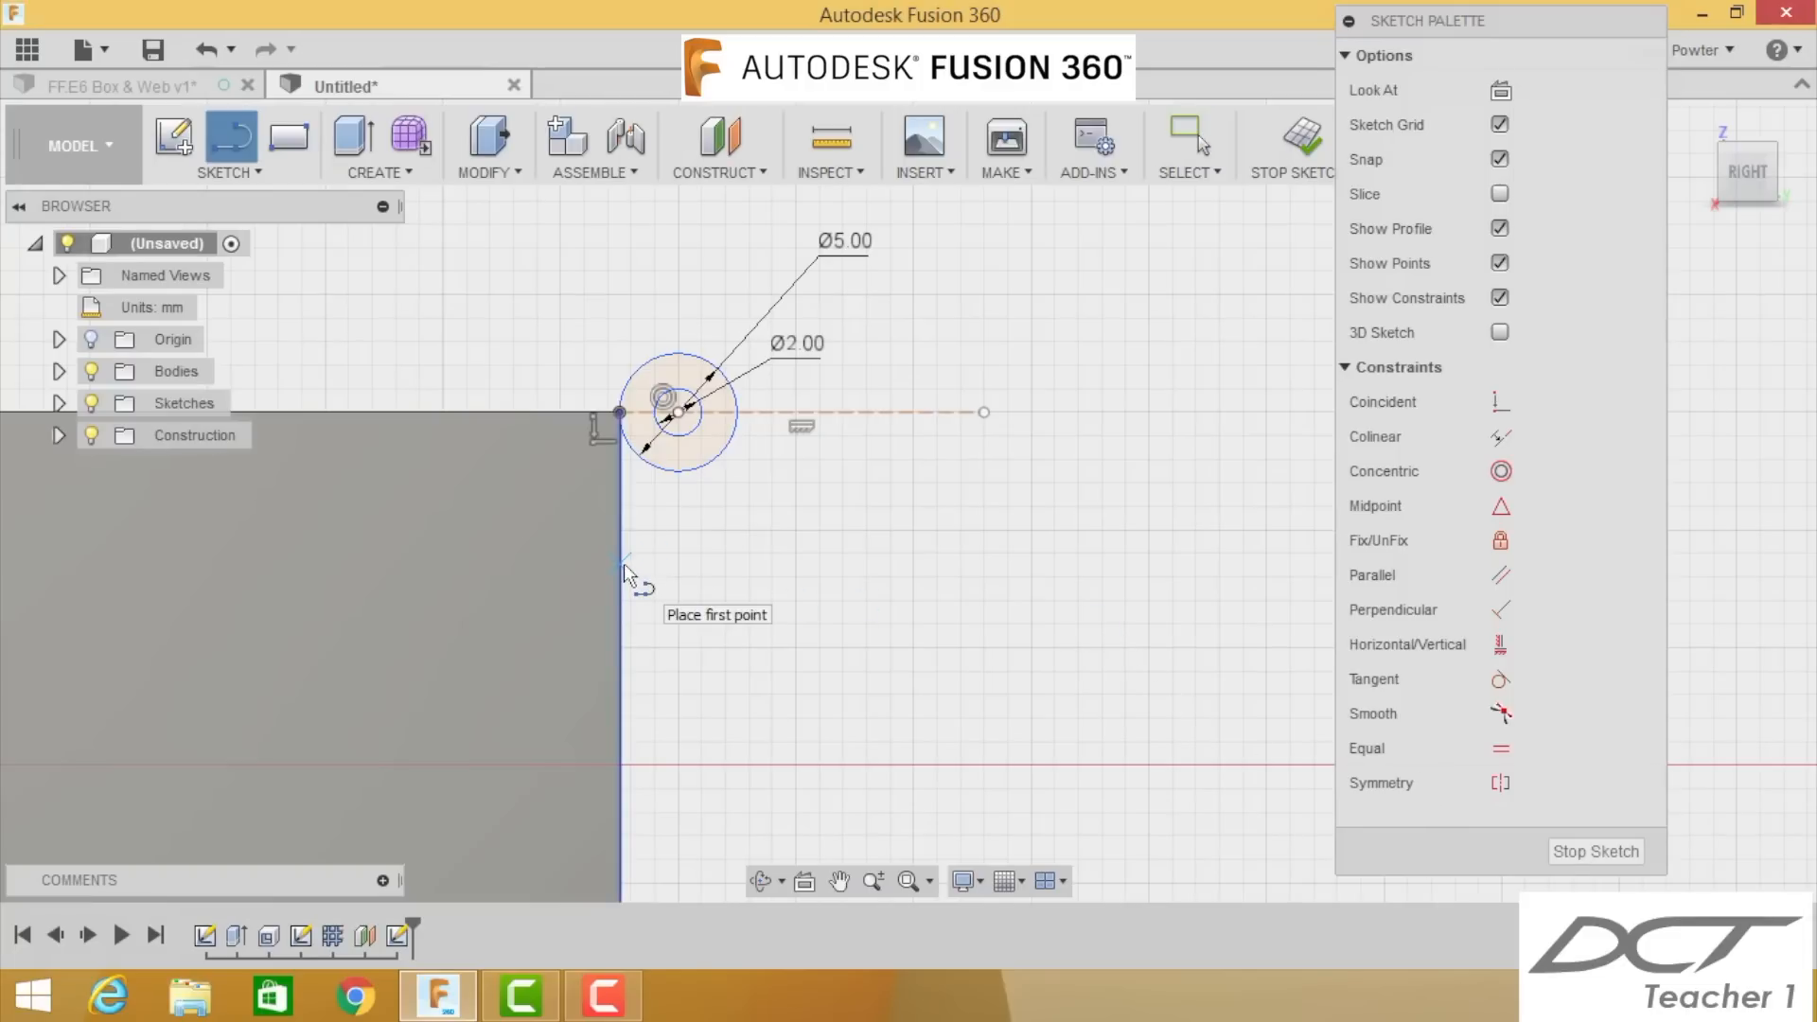
left_click(622, 564)
left_click(913, 340)
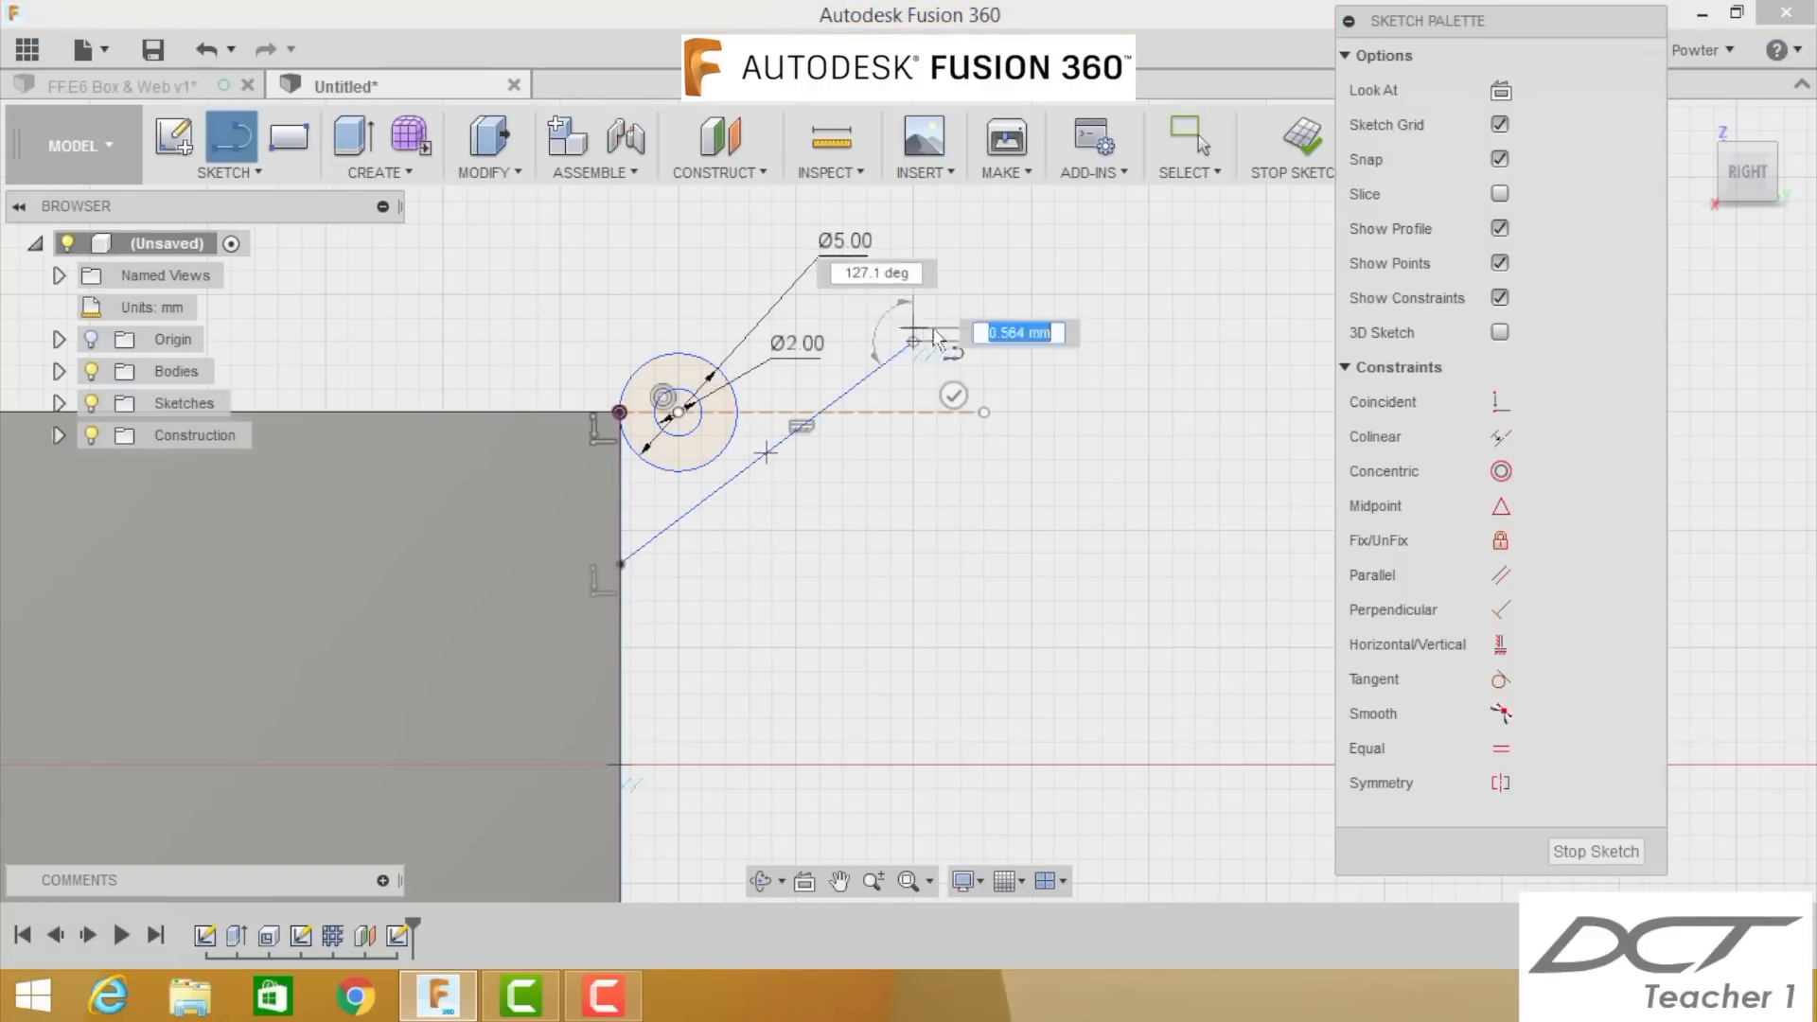
left_click(953, 395)
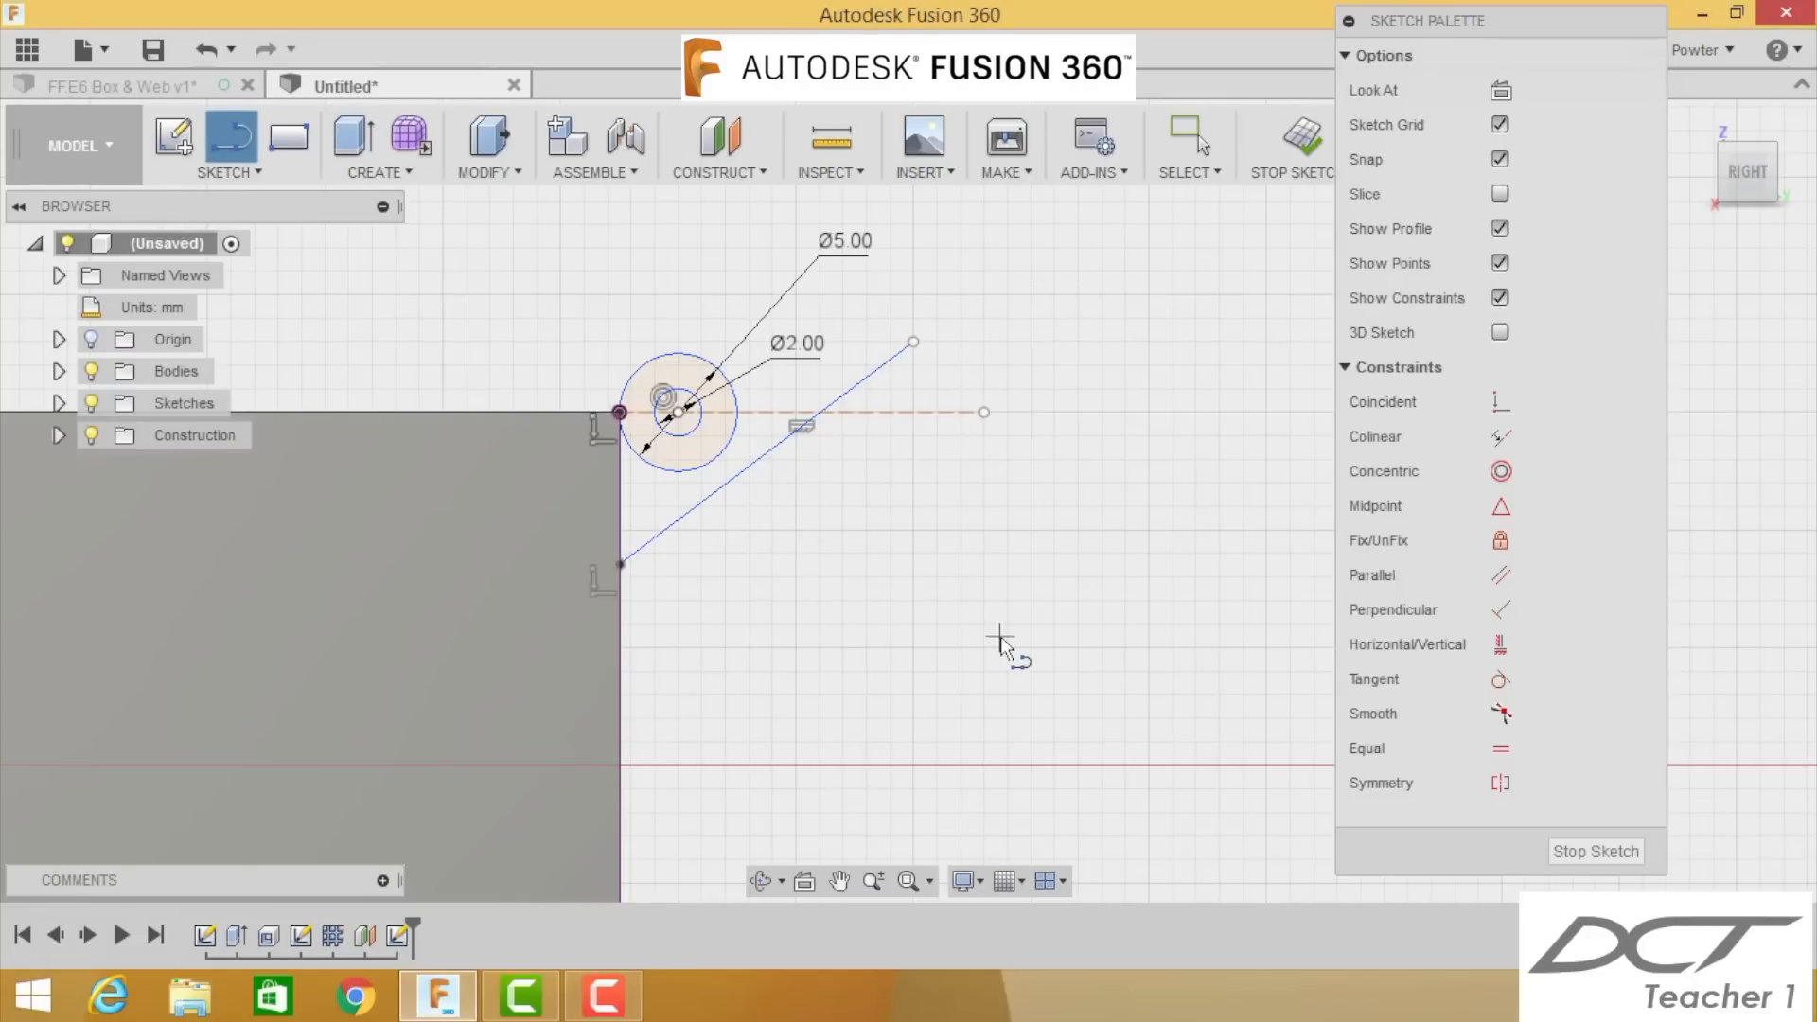
key("Escape")
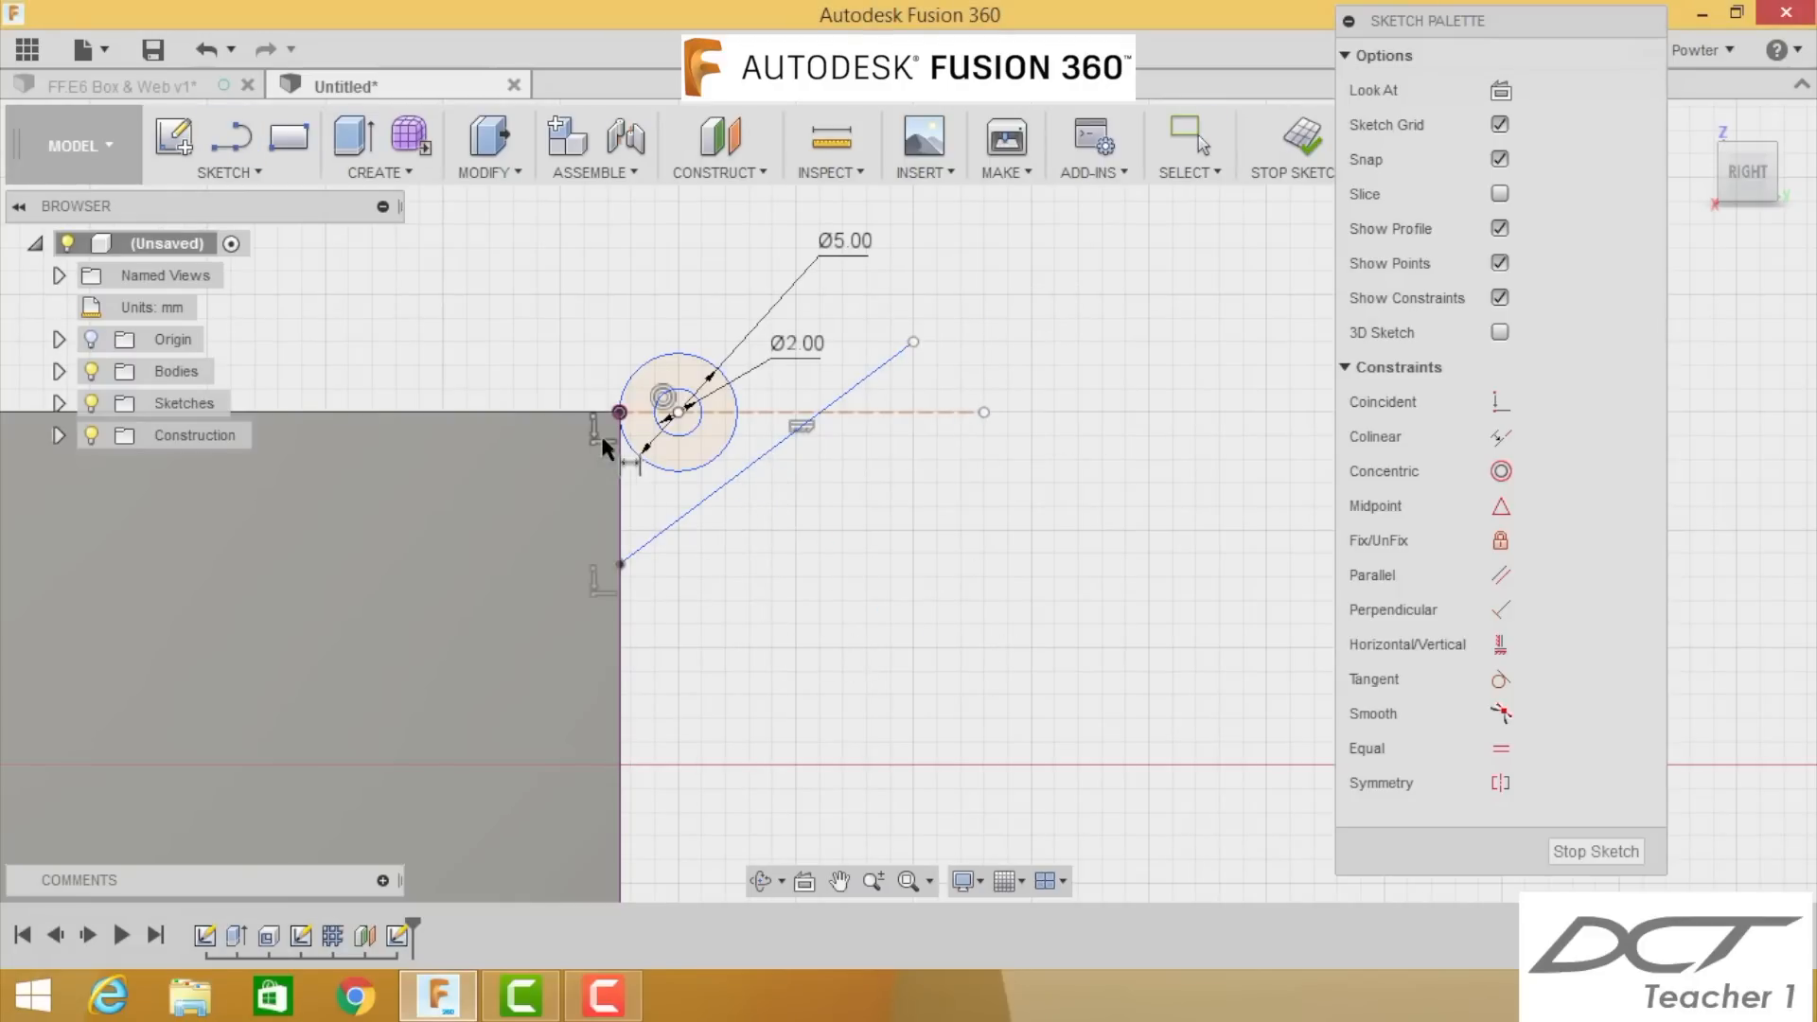
Step: Dimension the vertical distance from the box's top corner to the slanted line's lower endpoint as 8 mm
left_click(623, 563)
double_click(544, 516)
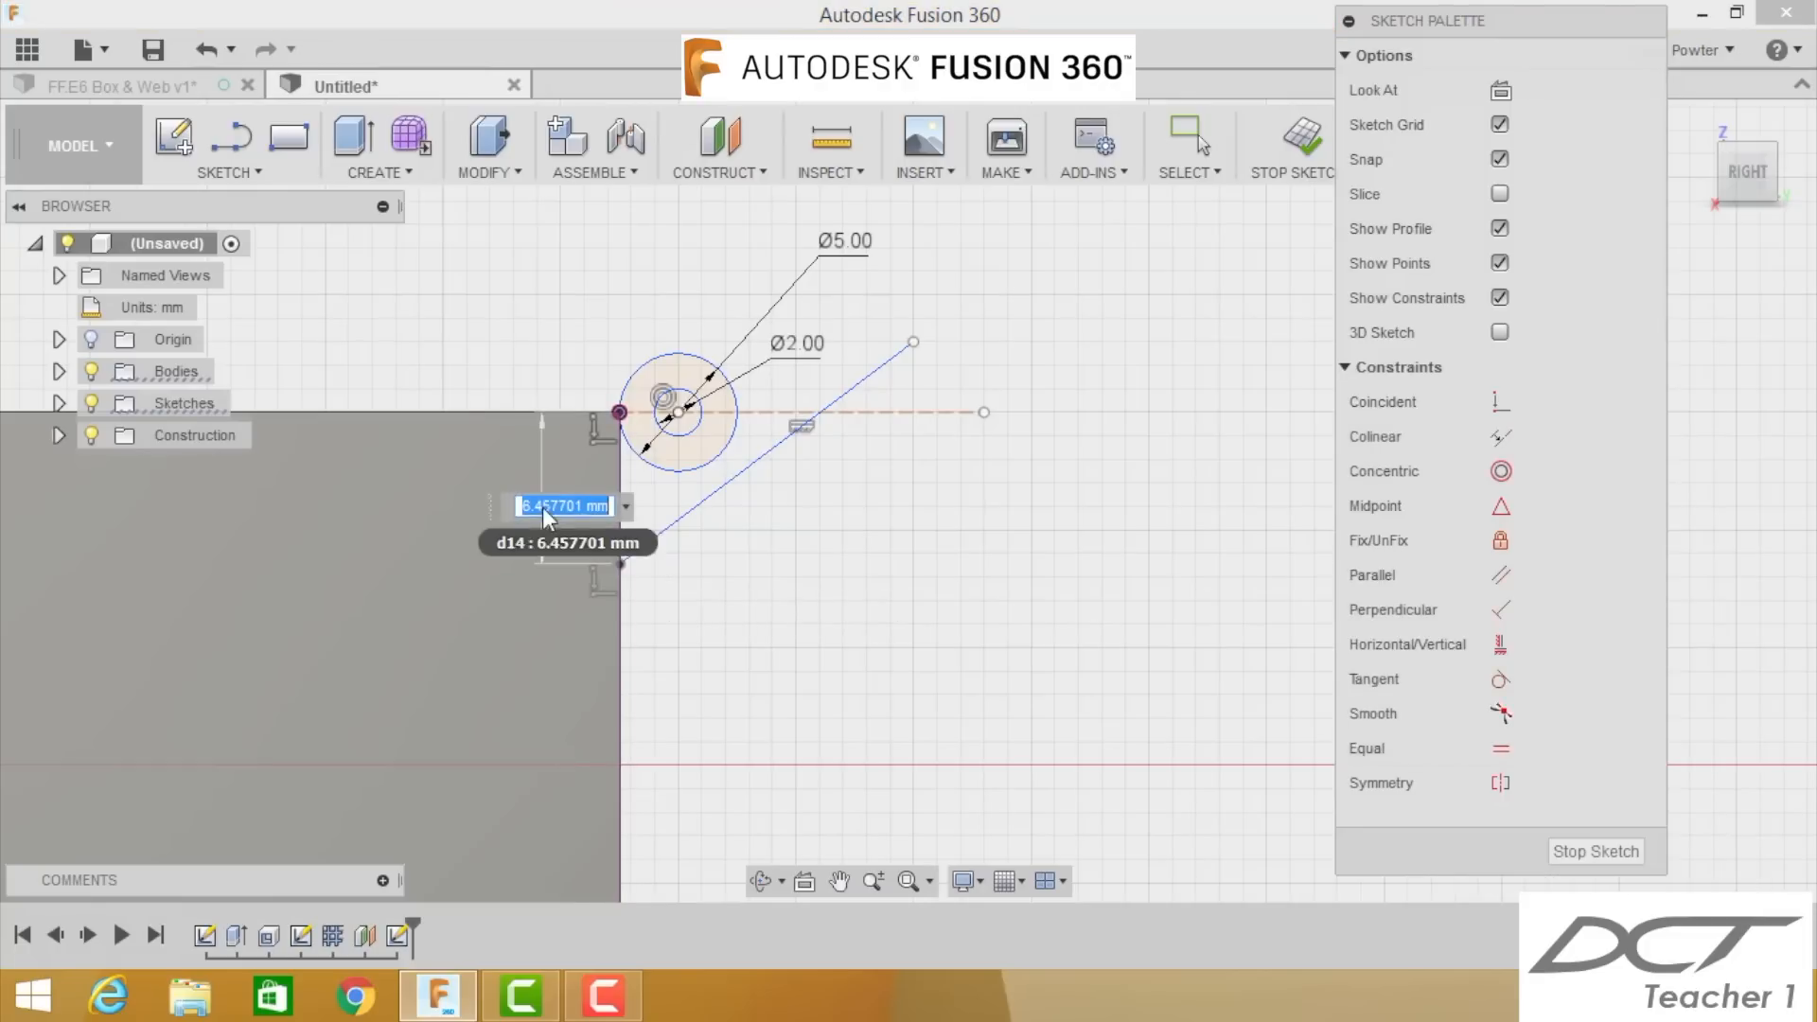
type("8")
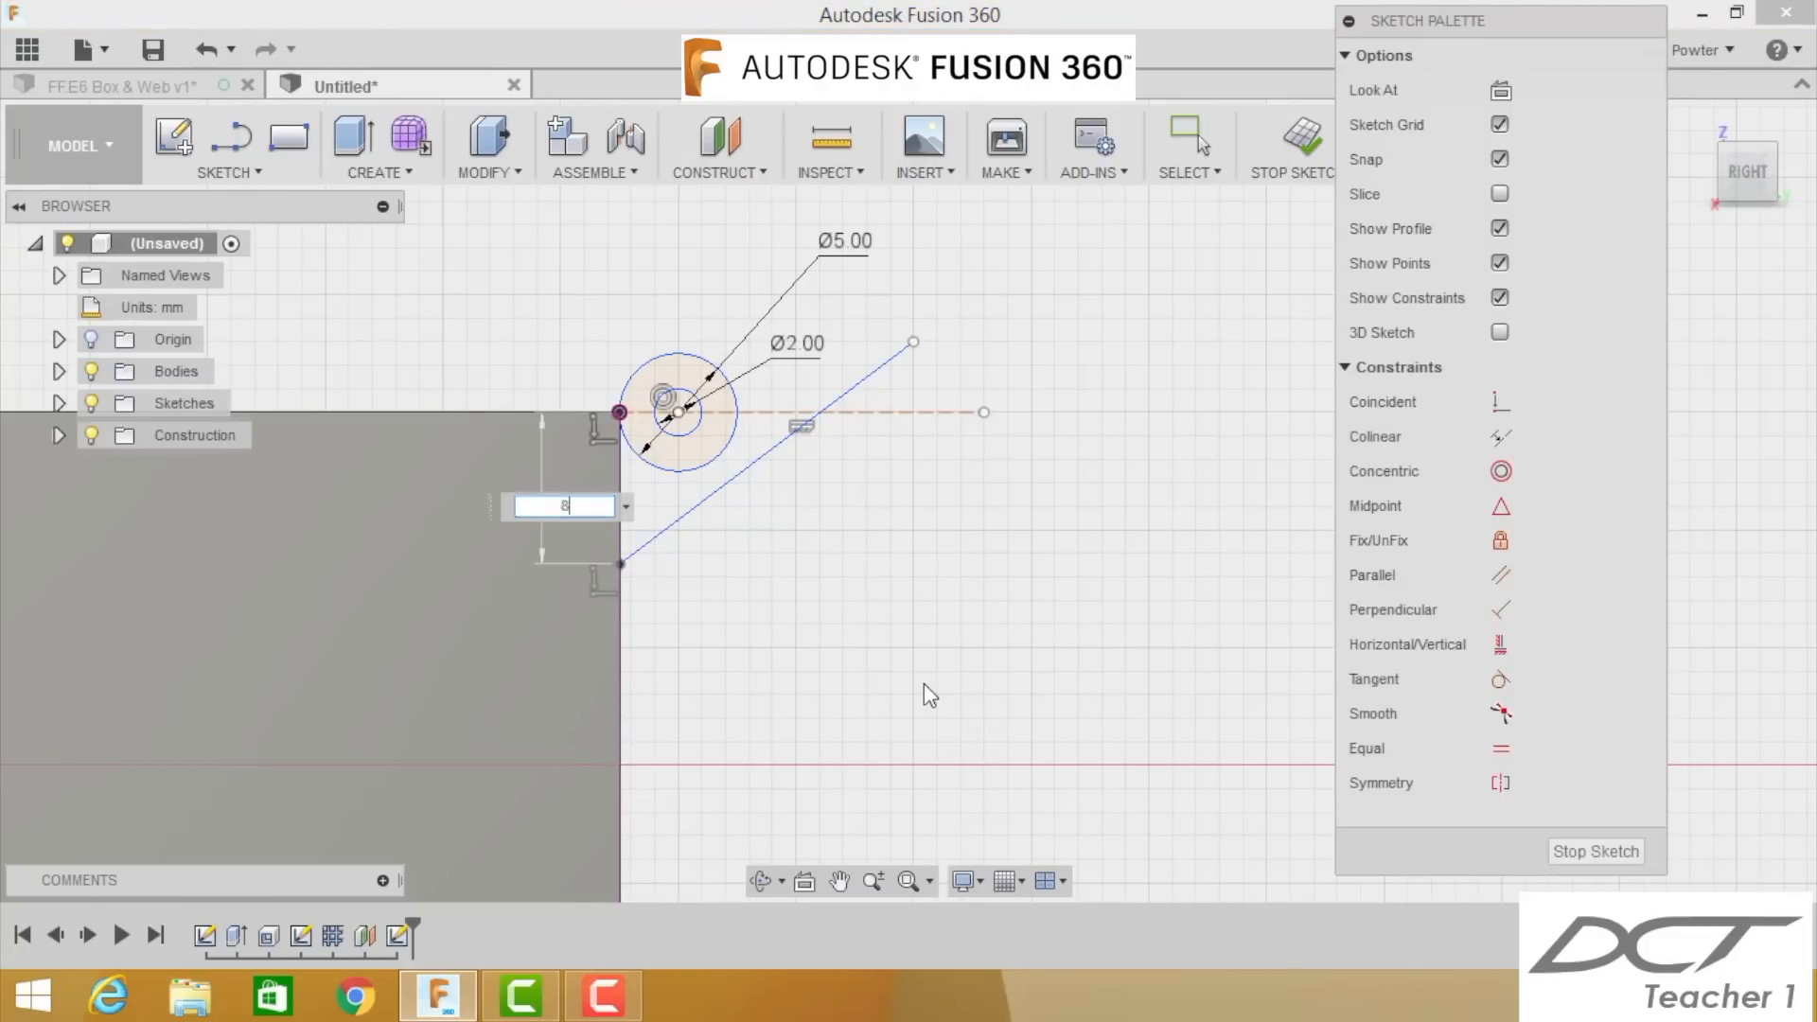
key("Return")
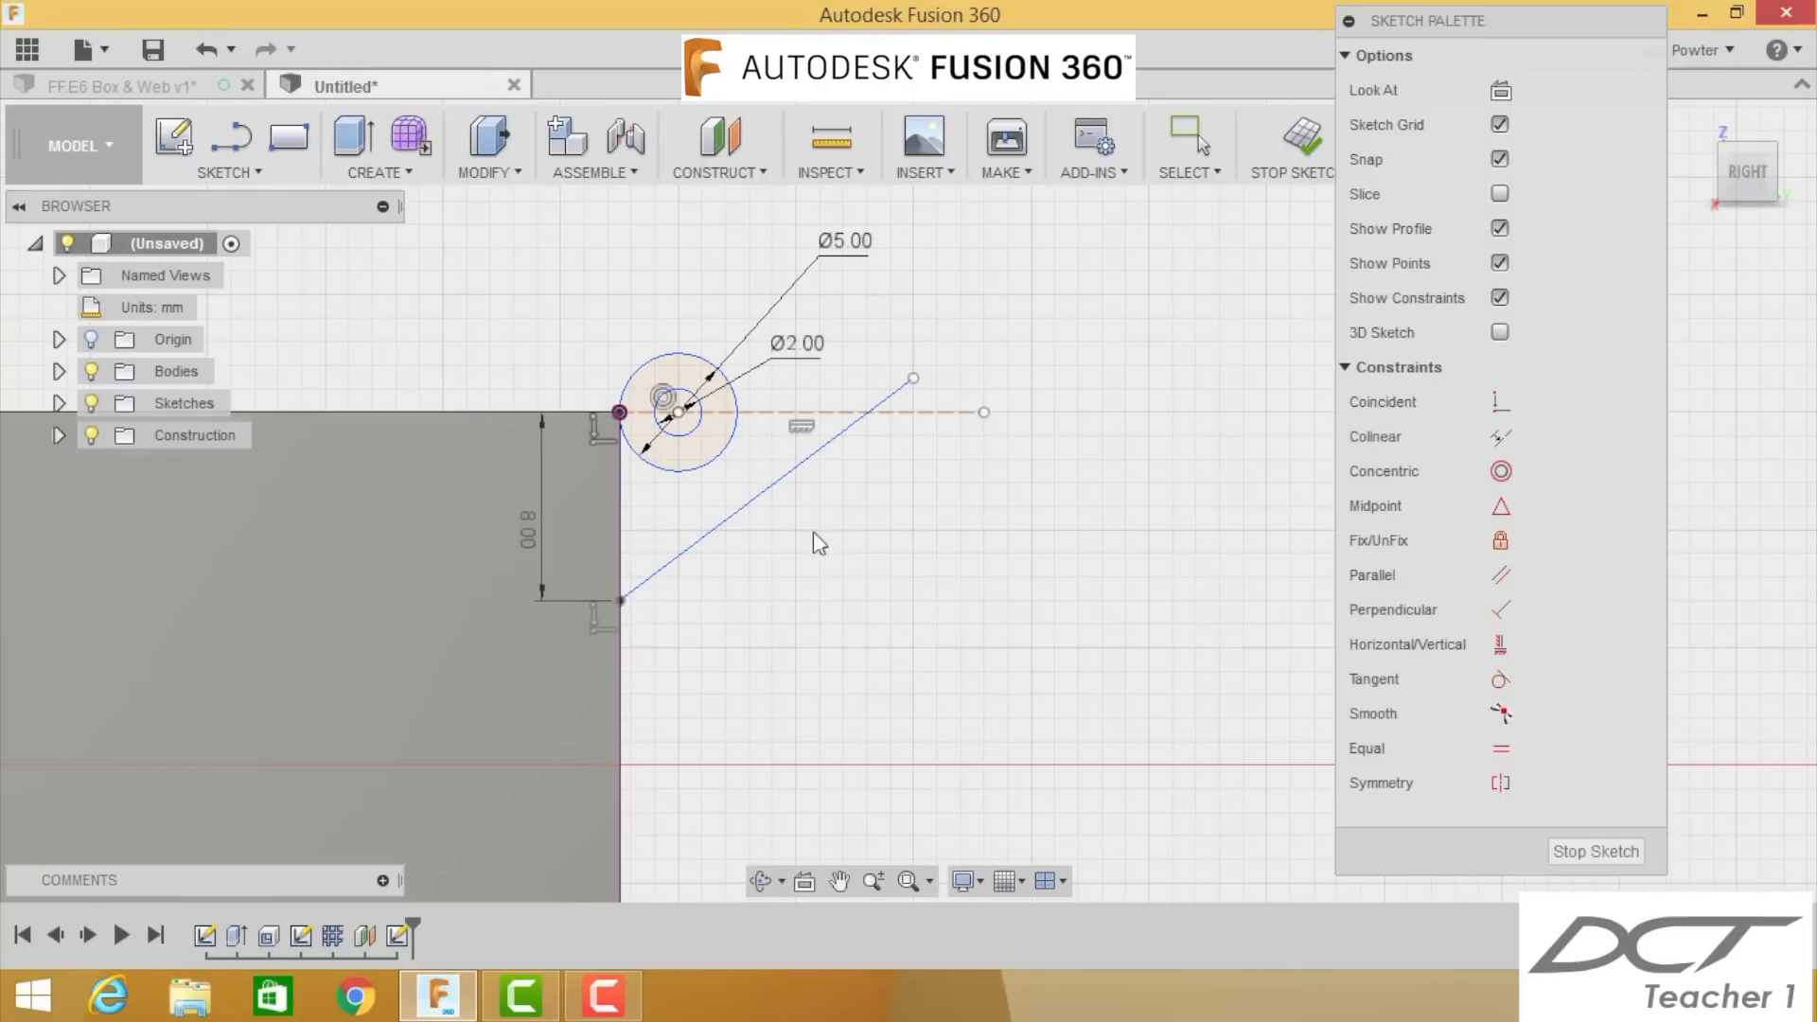
Step: Apply a tangent constraint between the 5 mm outer circle and the slanted line
left_click(716, 456)
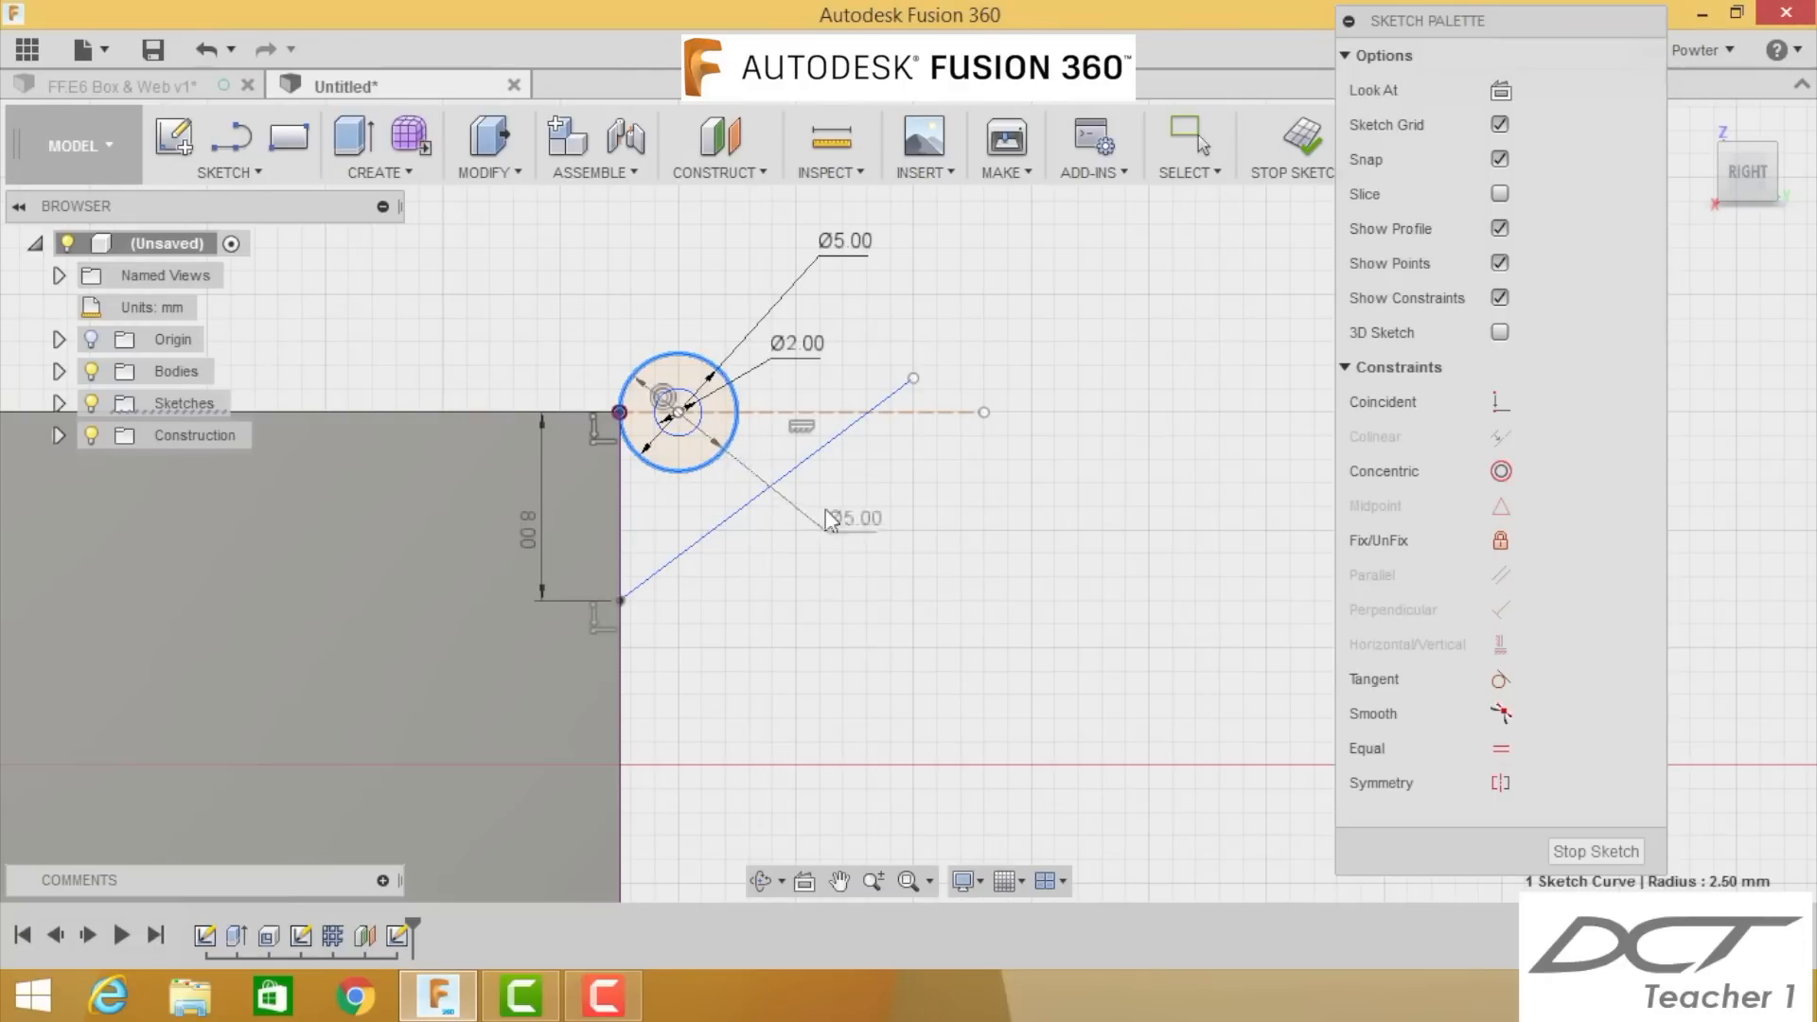
key("Escape")
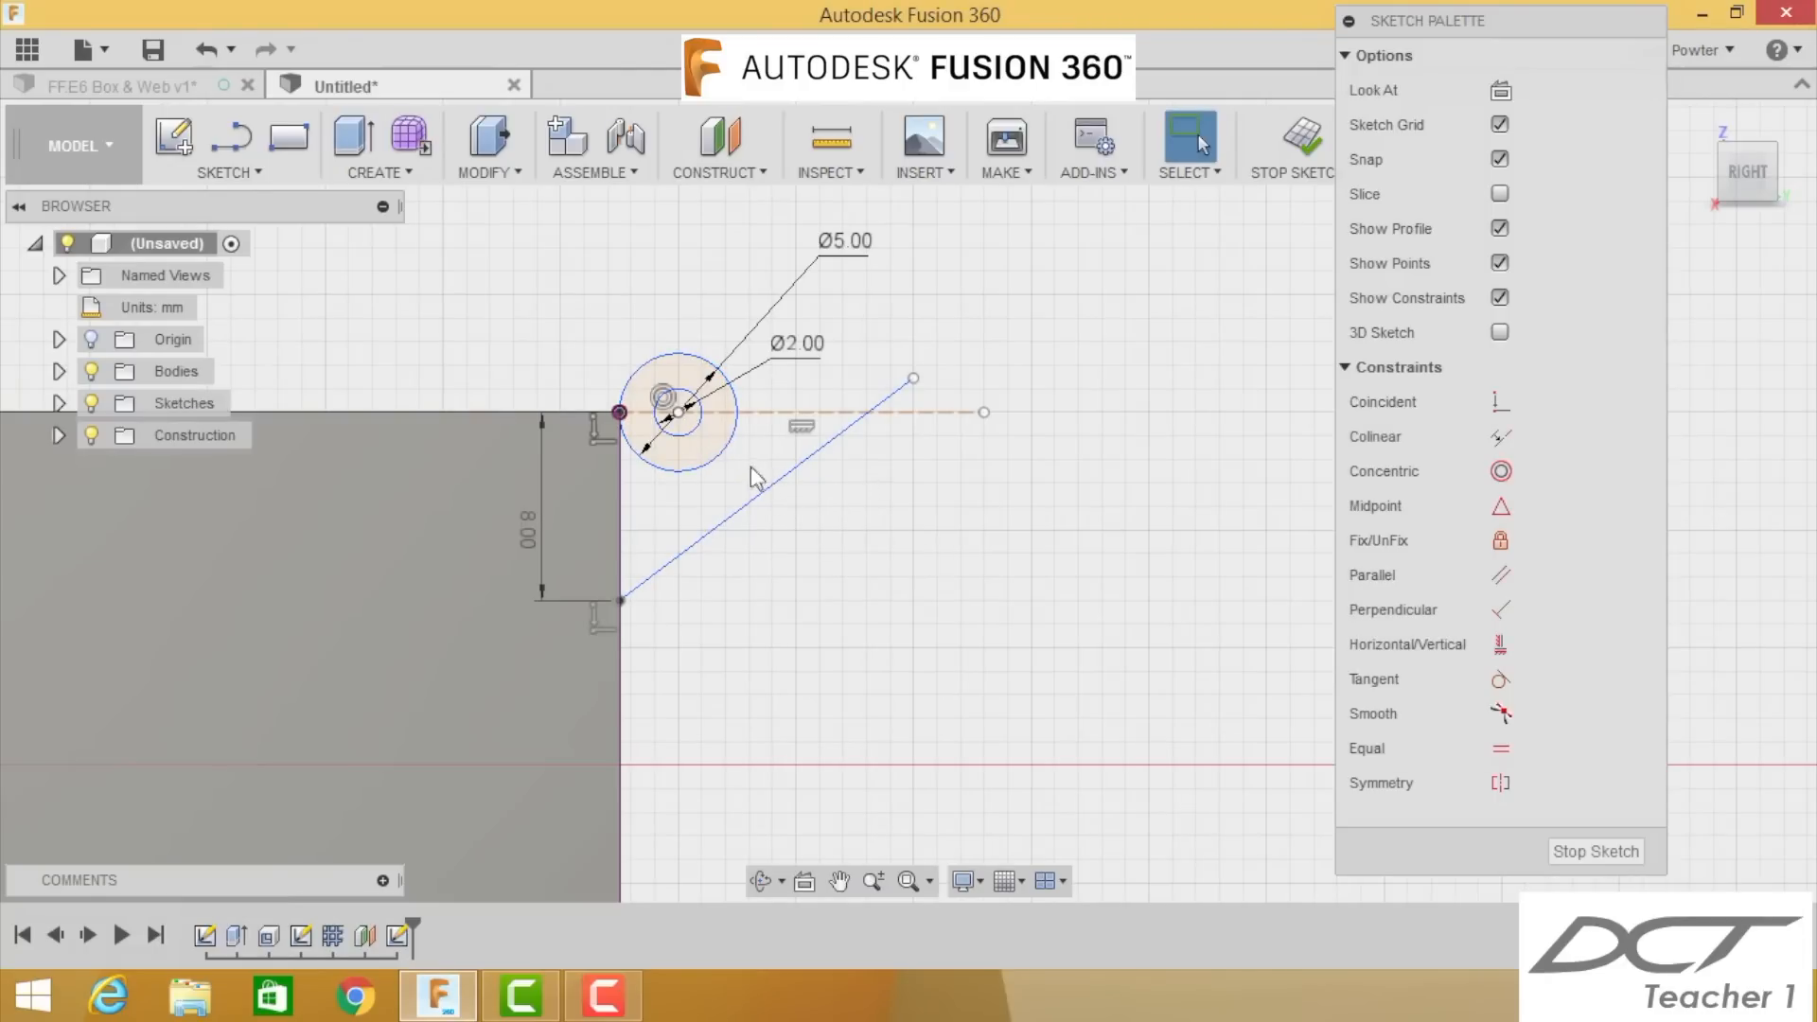
left_click(730, 449)
left_click(764, 494)
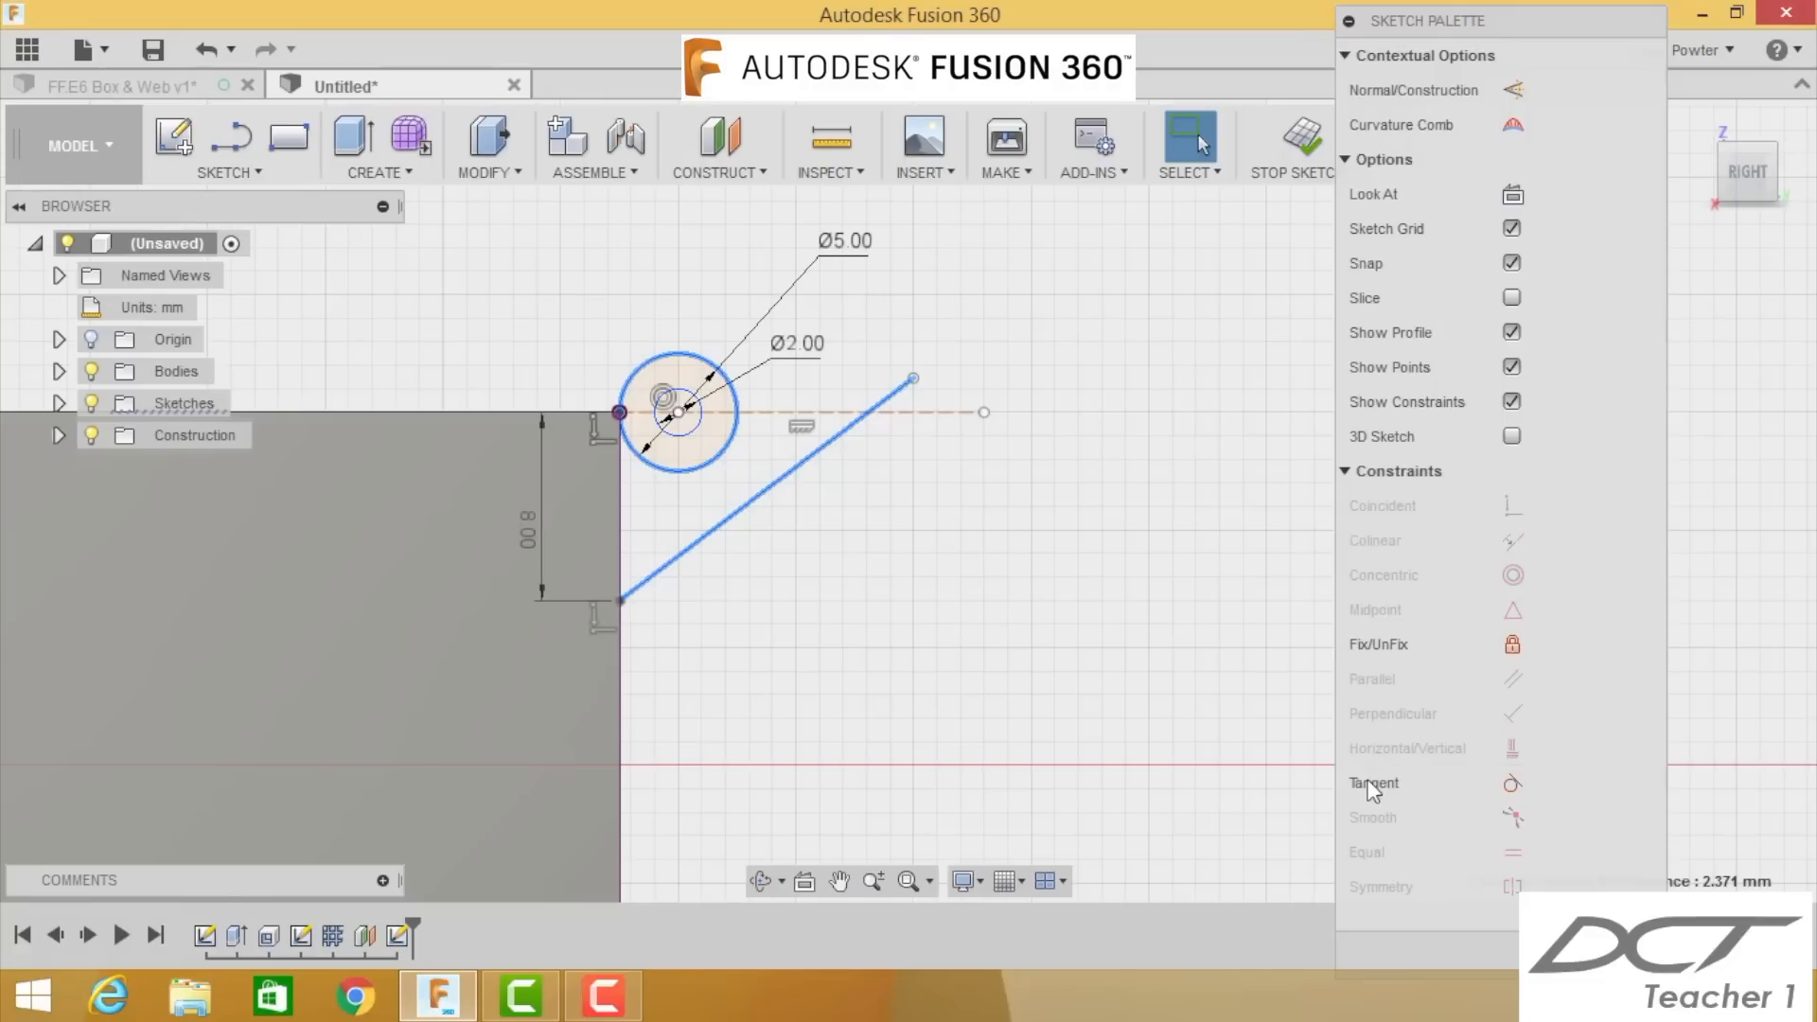
left_click(1512, 783)
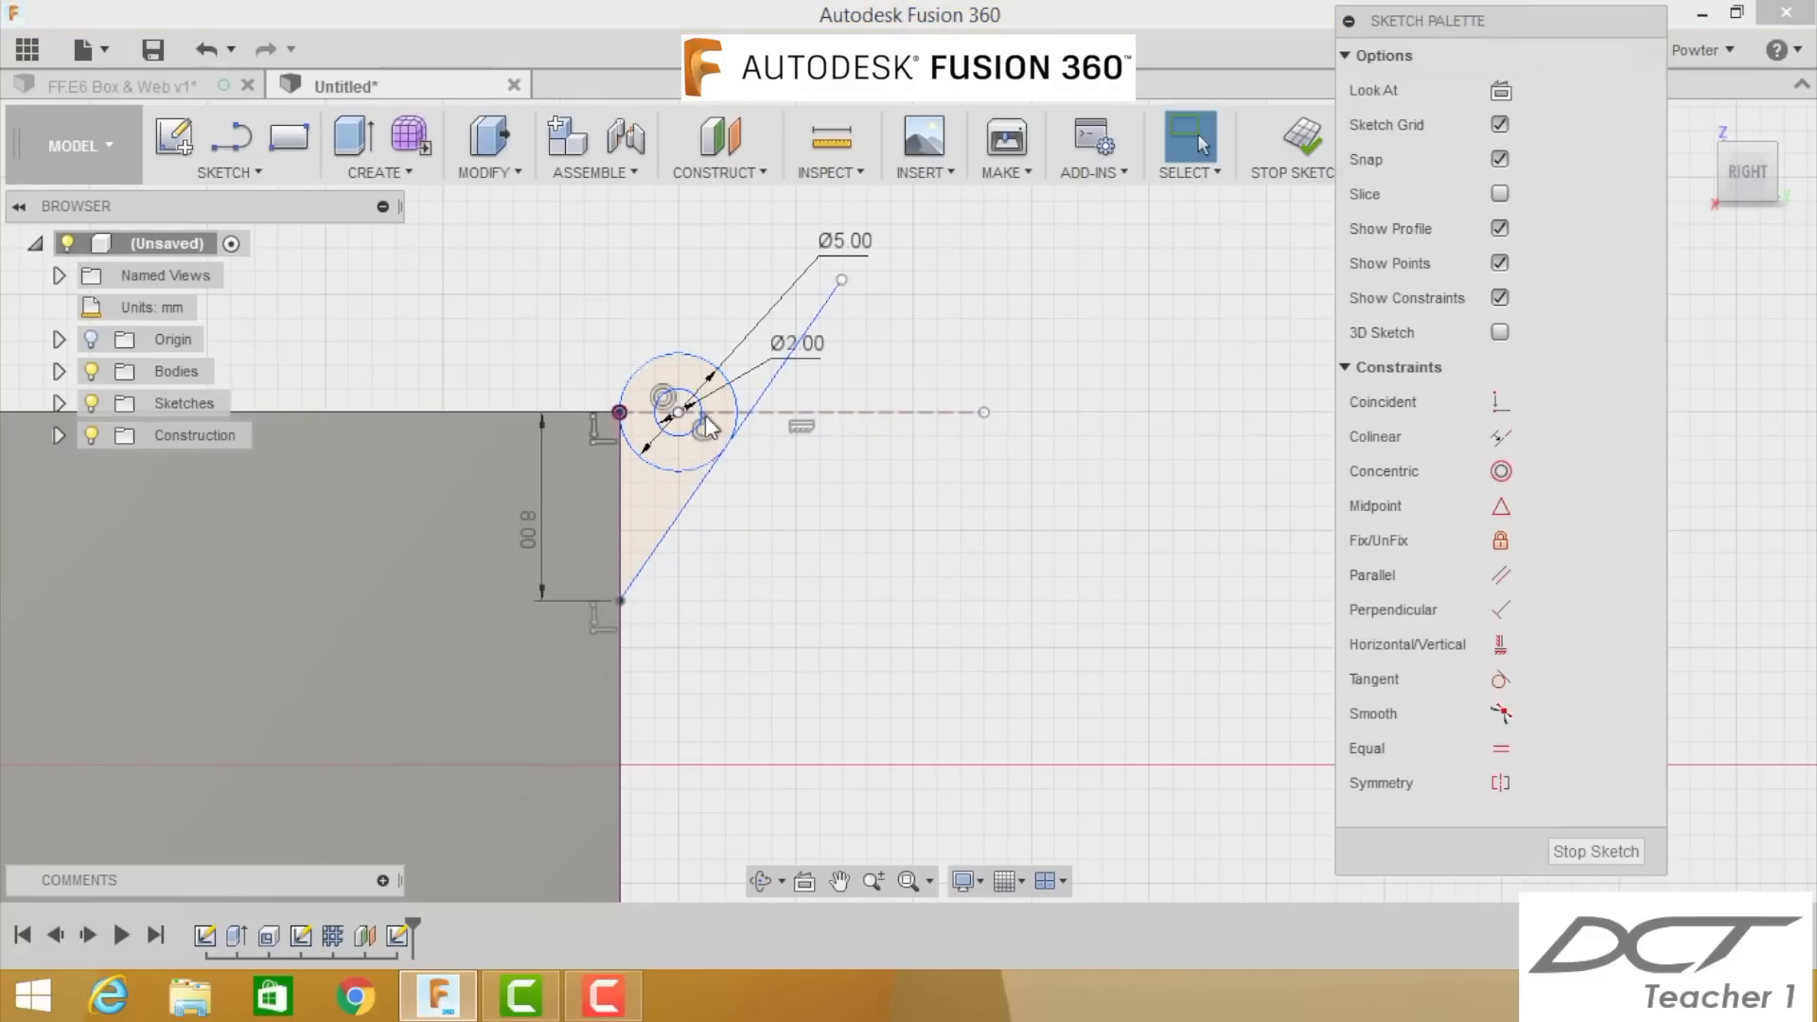
left_click(988, 702)
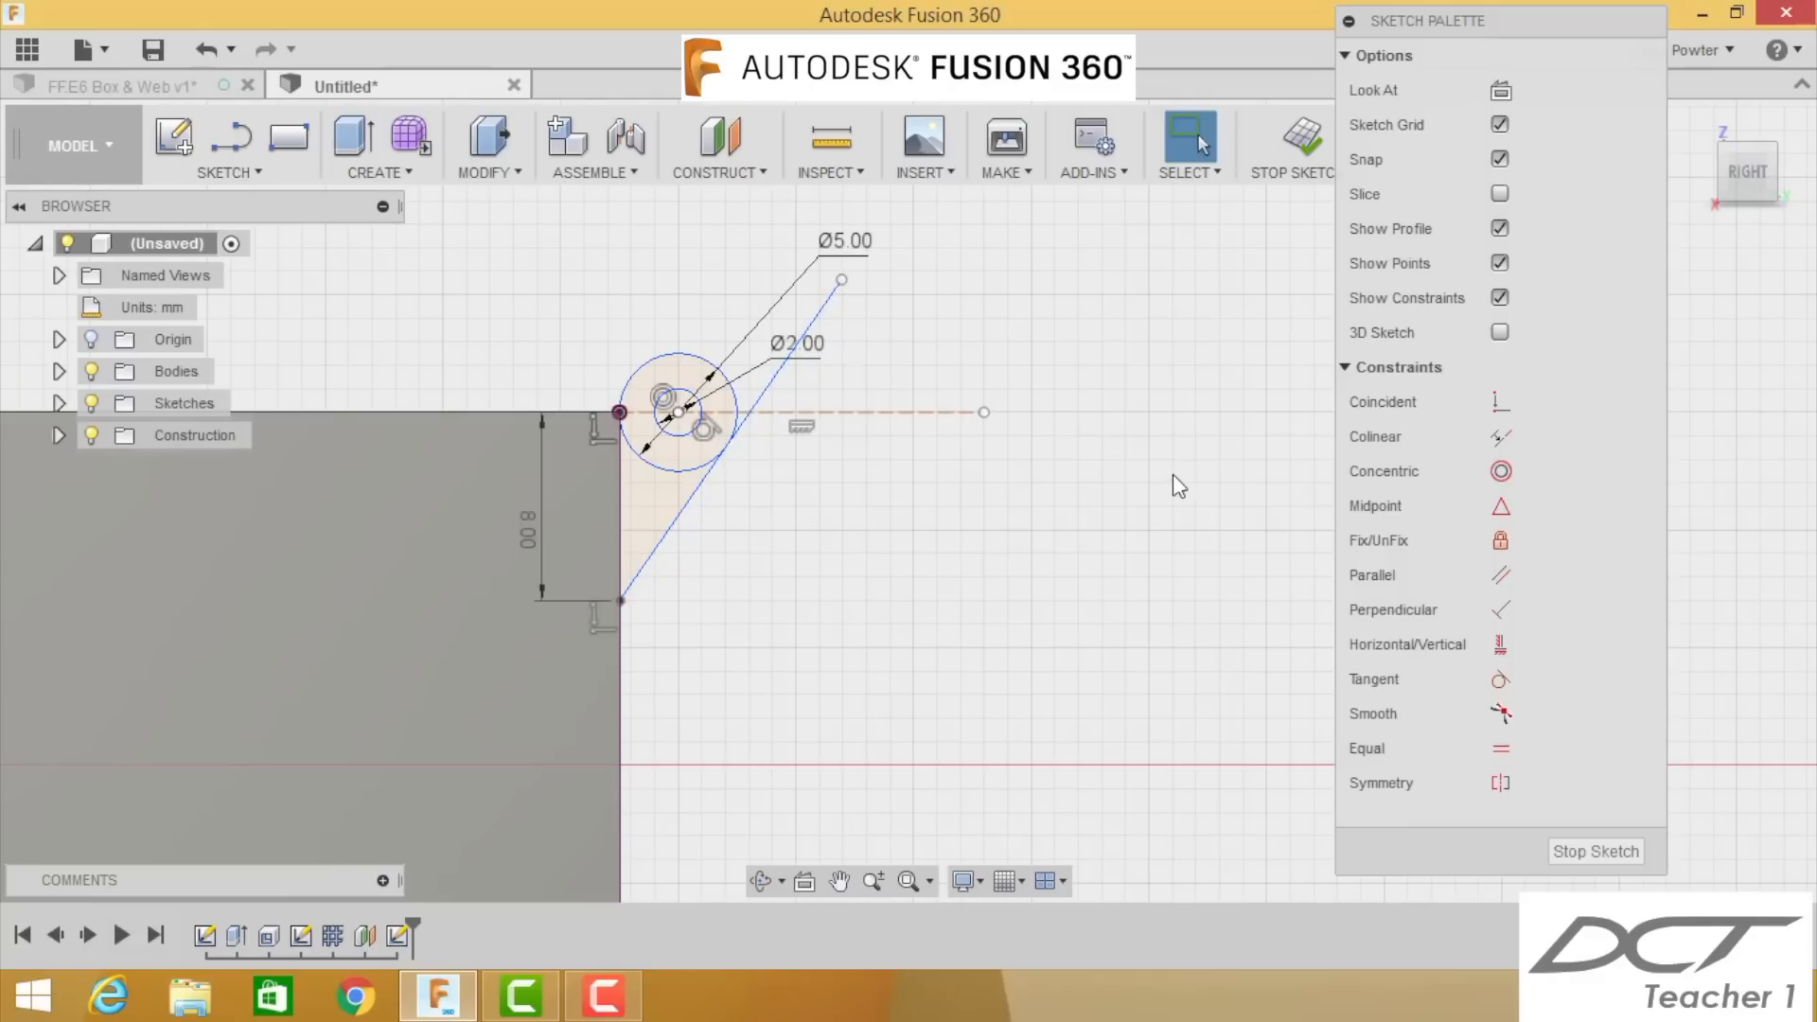
Step: Trim the excess slanted and construction line ends and the outer circle's lower arc to leave a teardrop-shaped hinge outline
key("t")
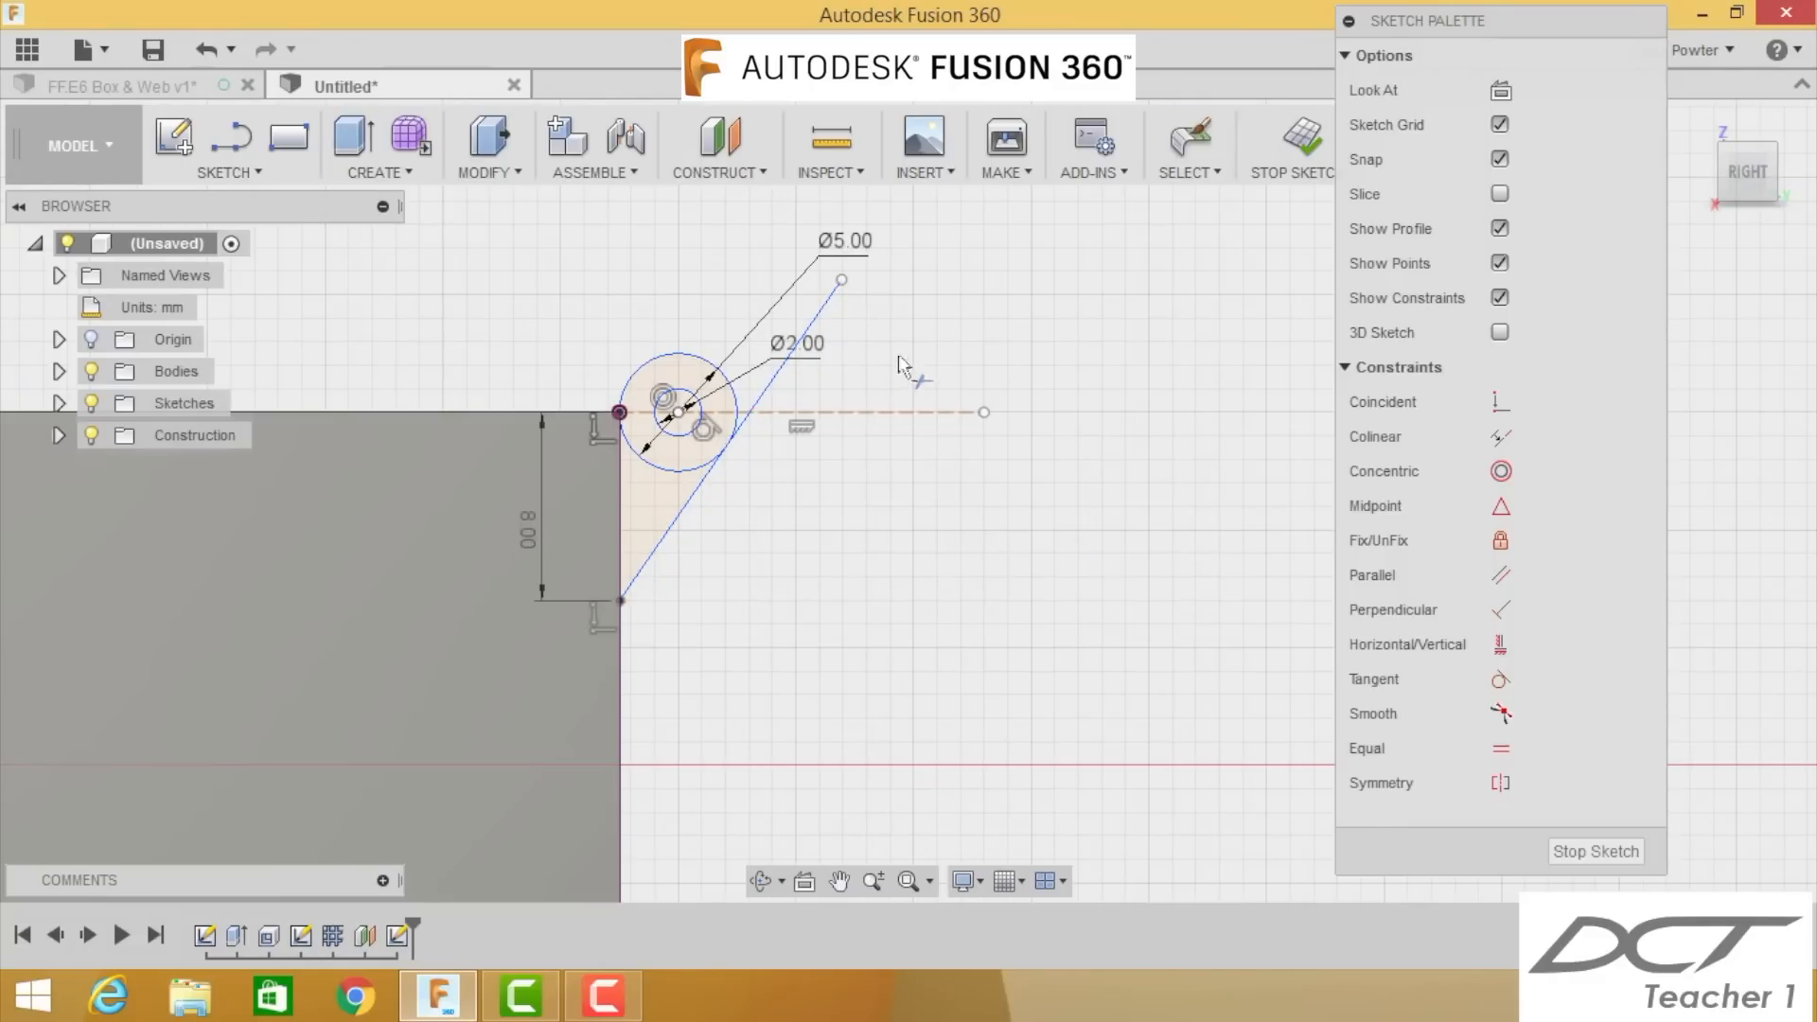
left_click(824, 312)
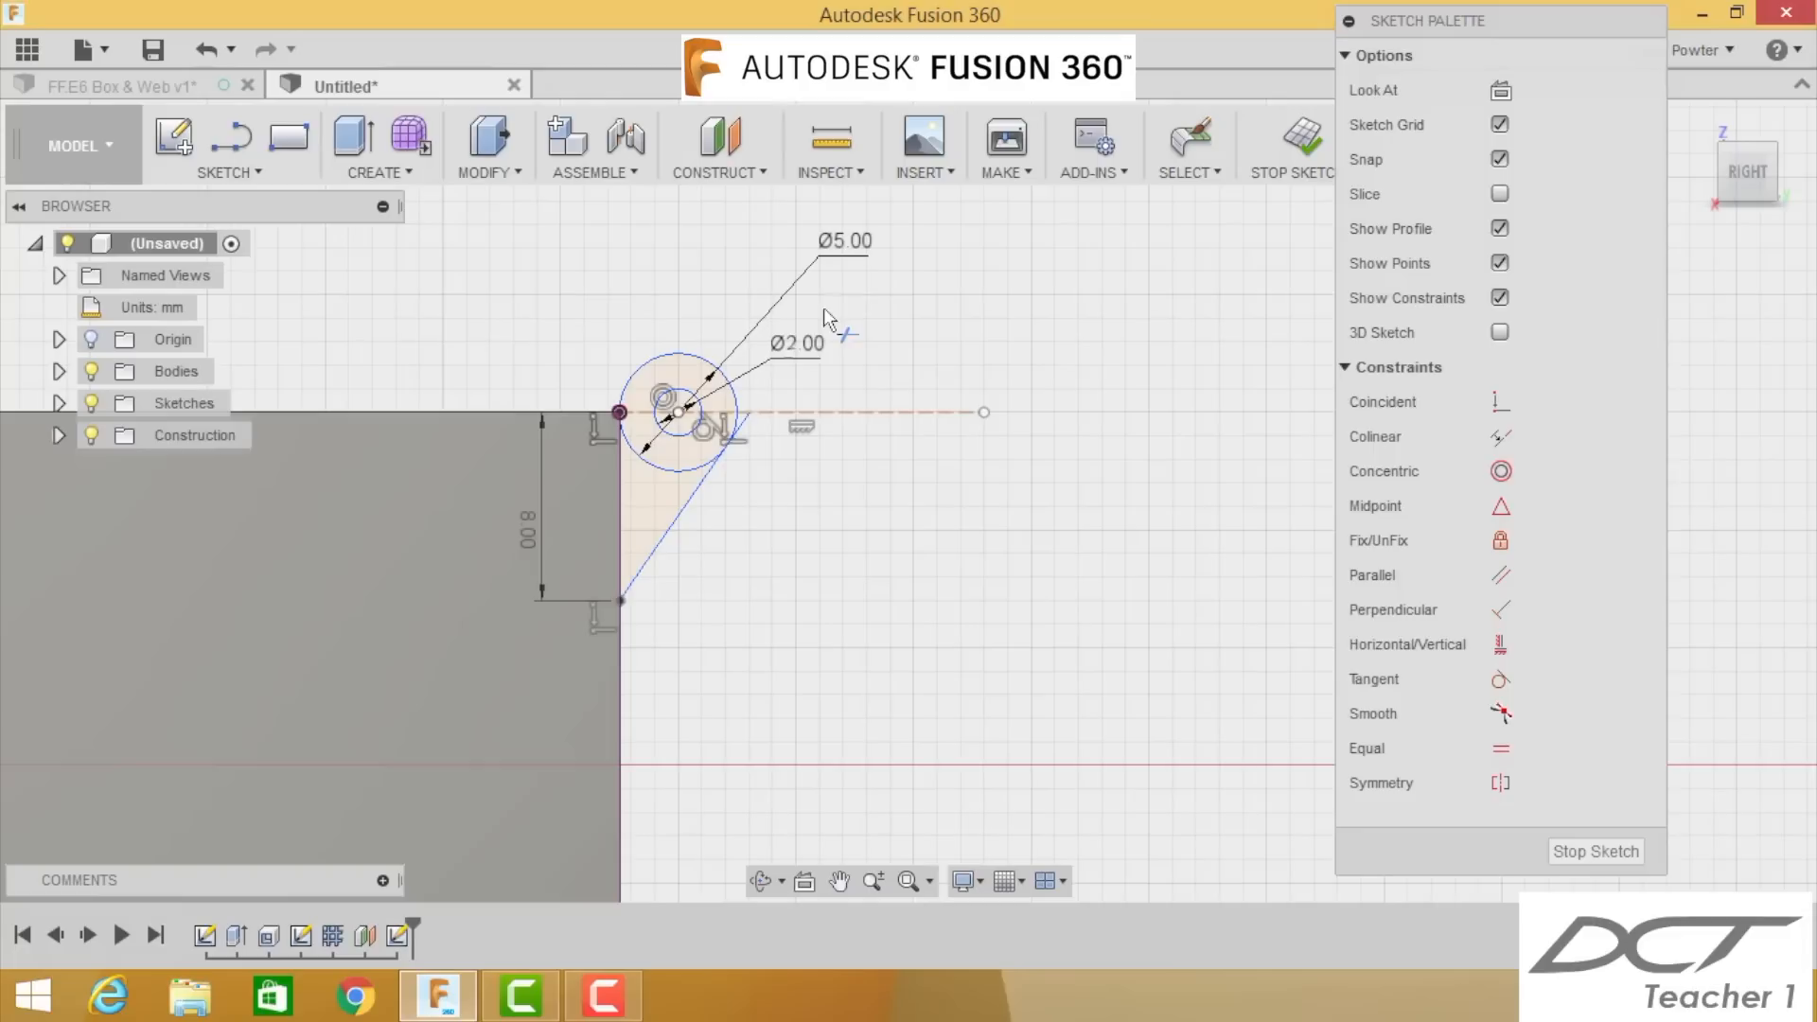
left_click(864, 413)
scroll(806, 426, "up", 3)
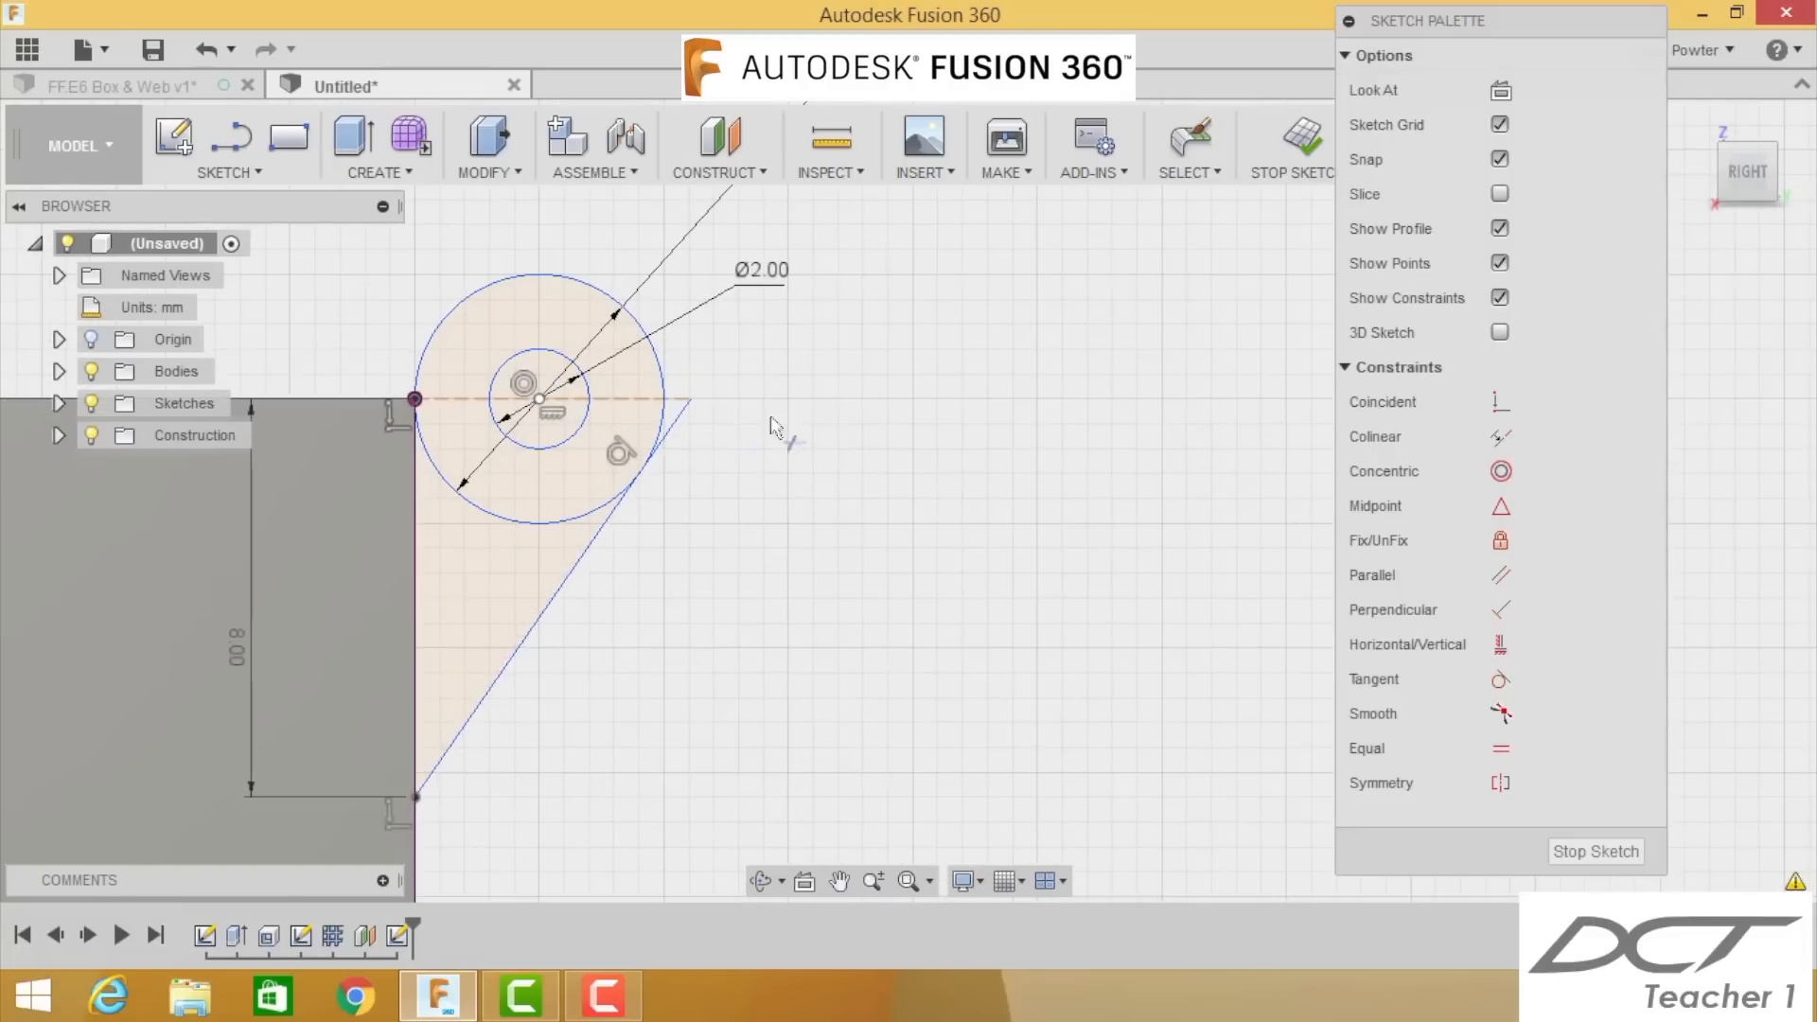
left_click(665, 424)
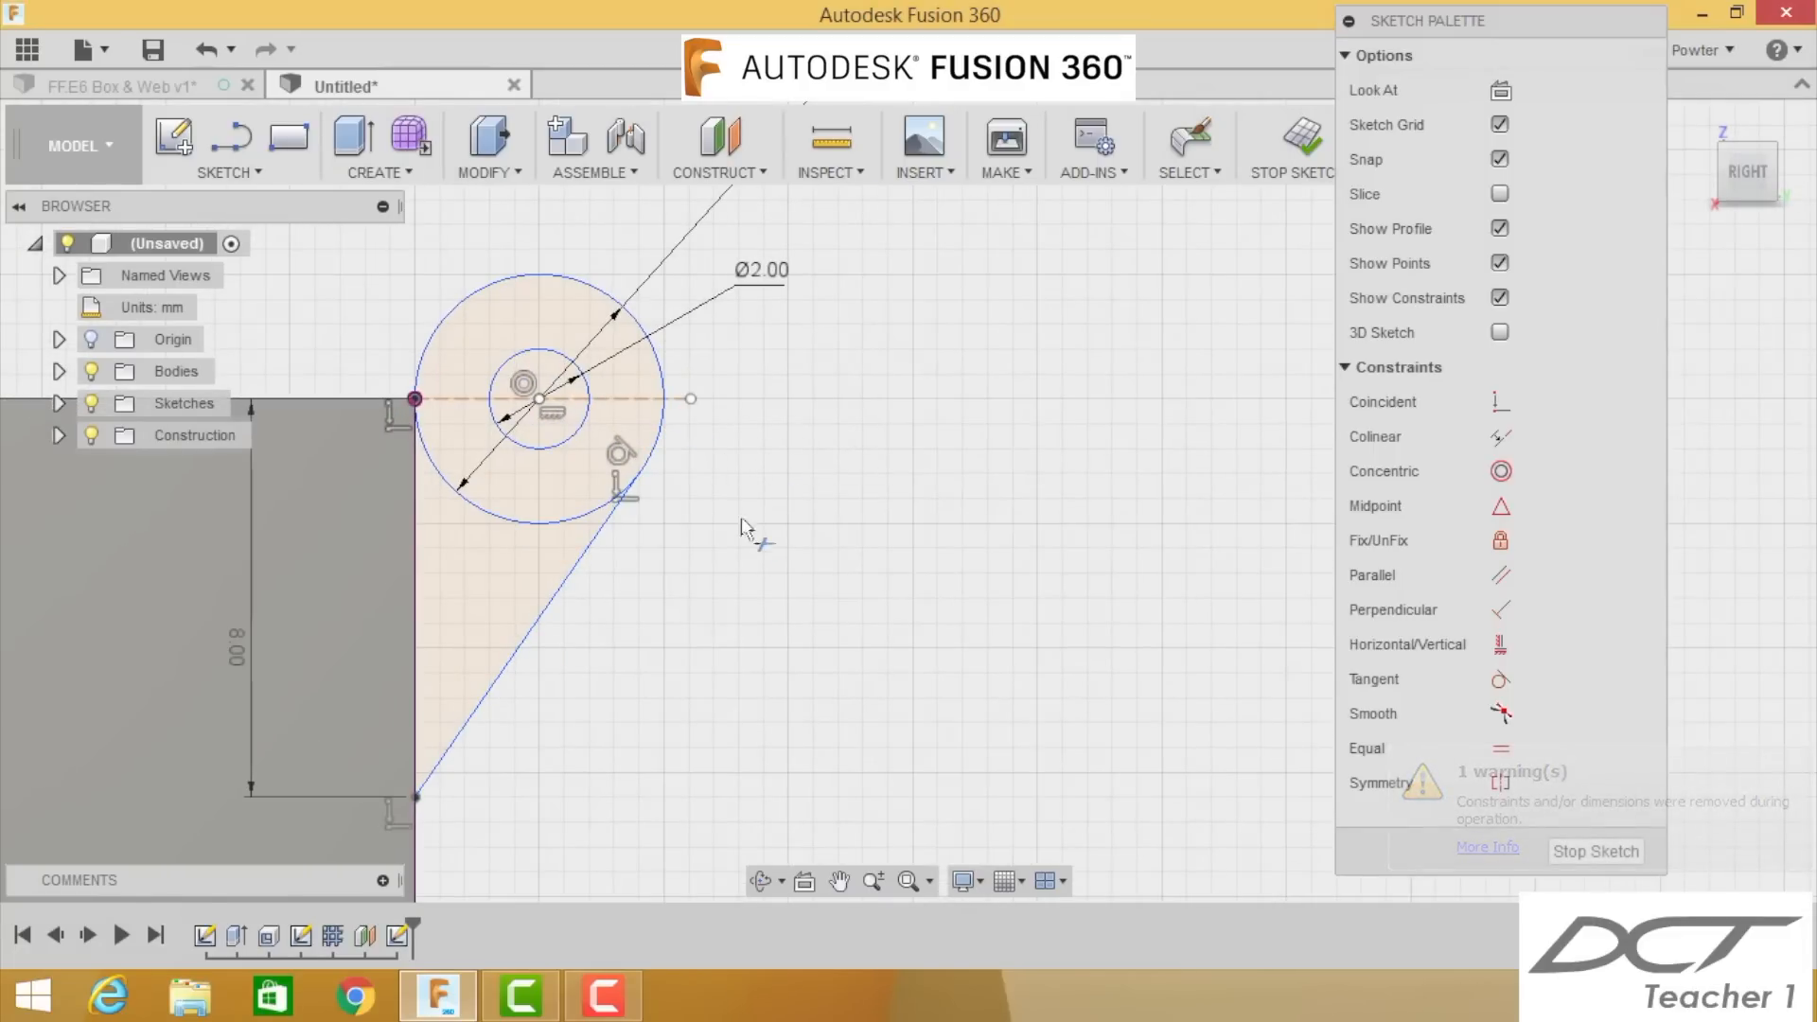
left_click(592, 516)
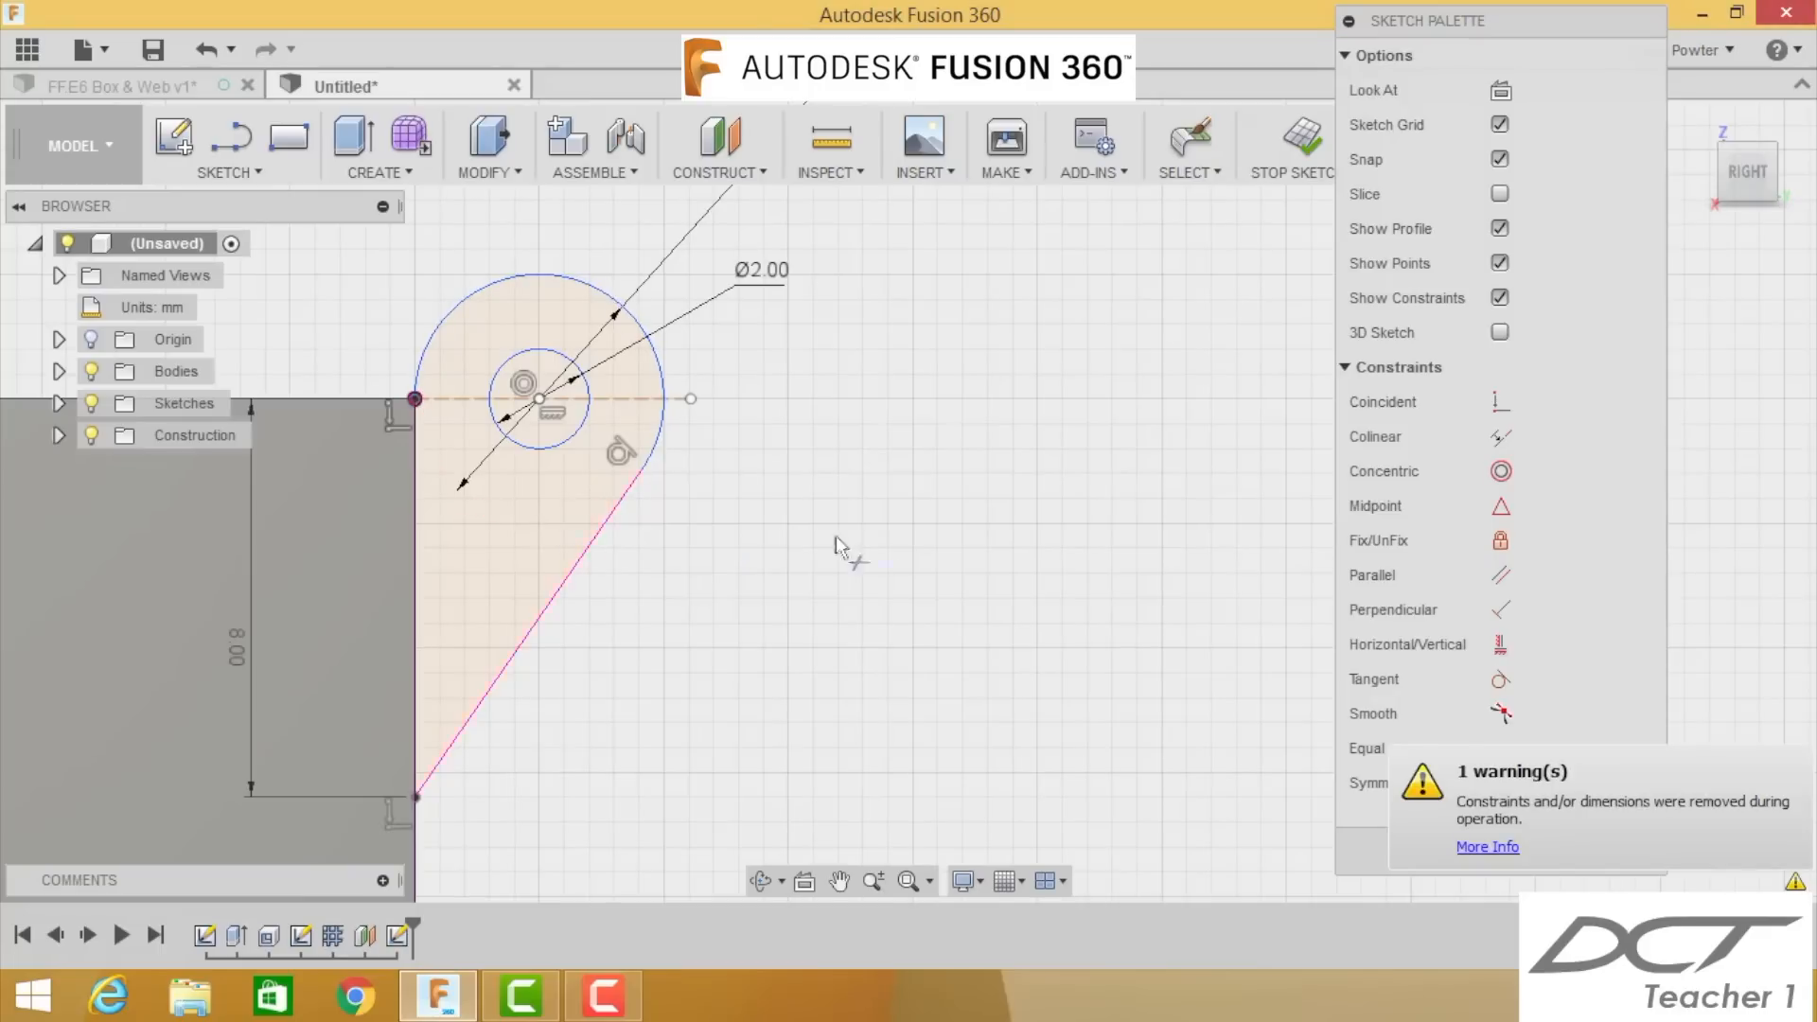
key("Escape")
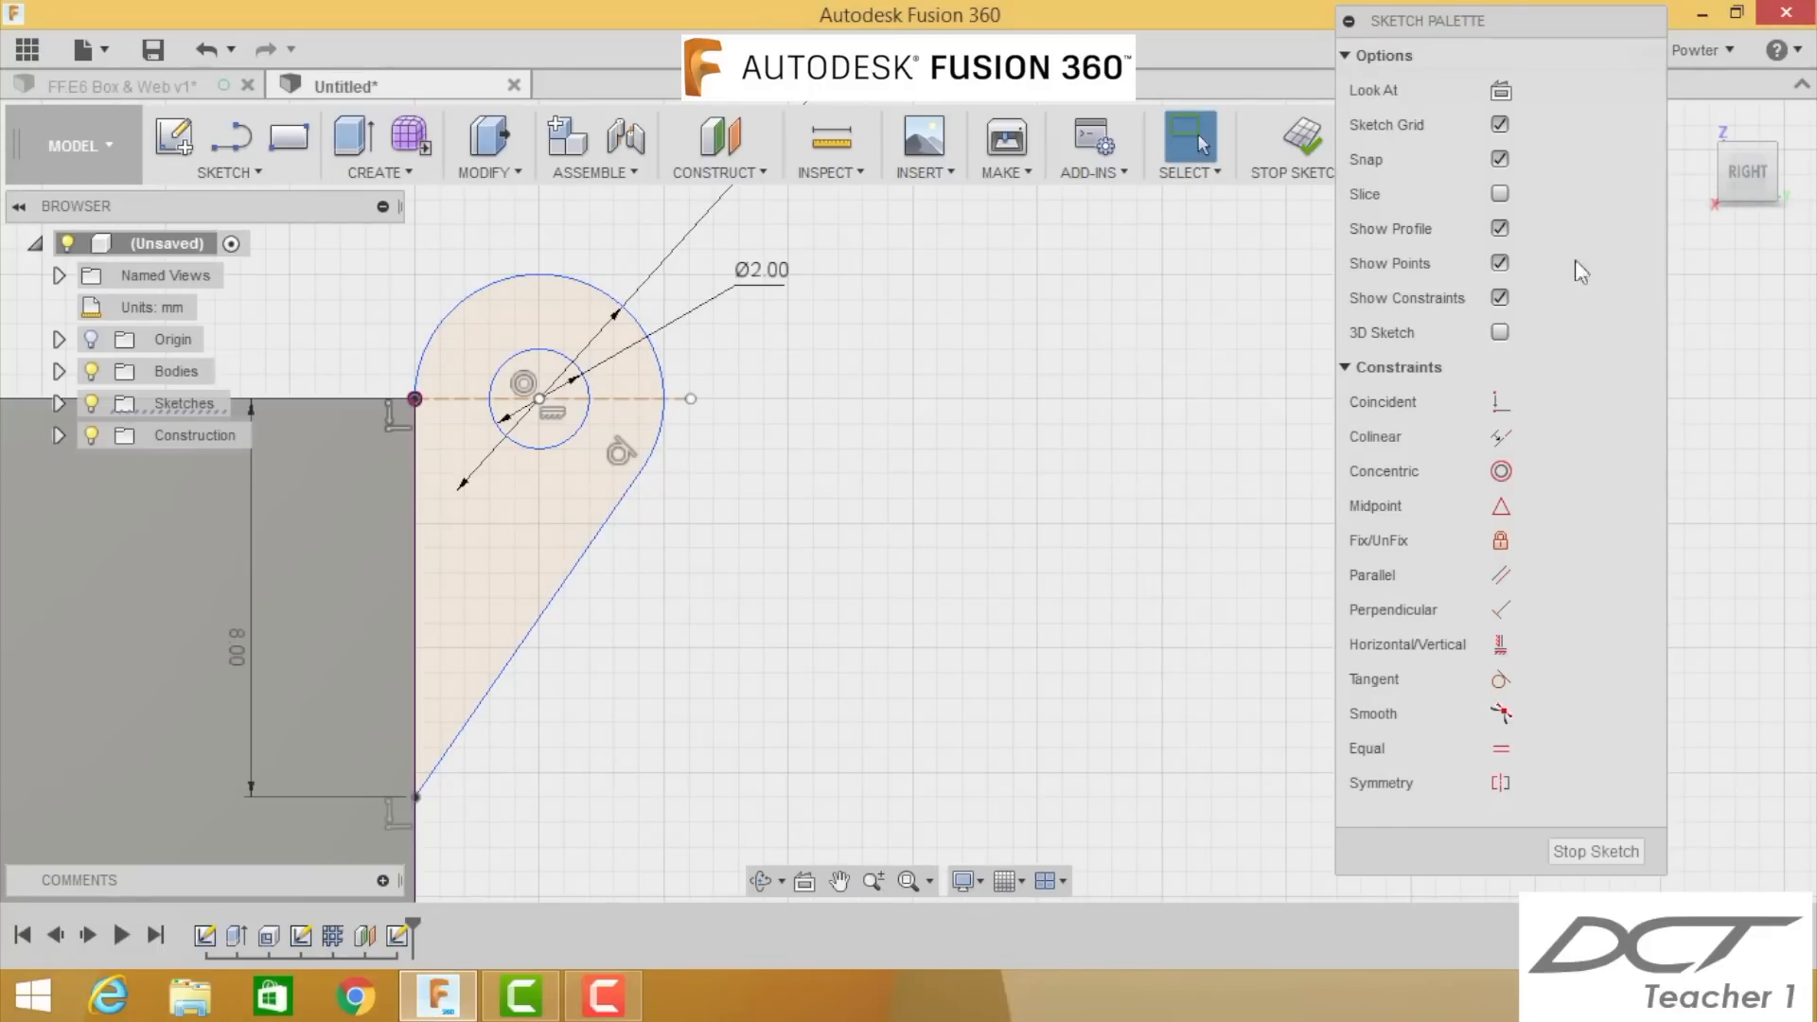
Step: Extrude the teardrop hinge profile around the 2 mm hole by -25 mm along the box's back wall, joining it to the box
left_click(1696, 119)
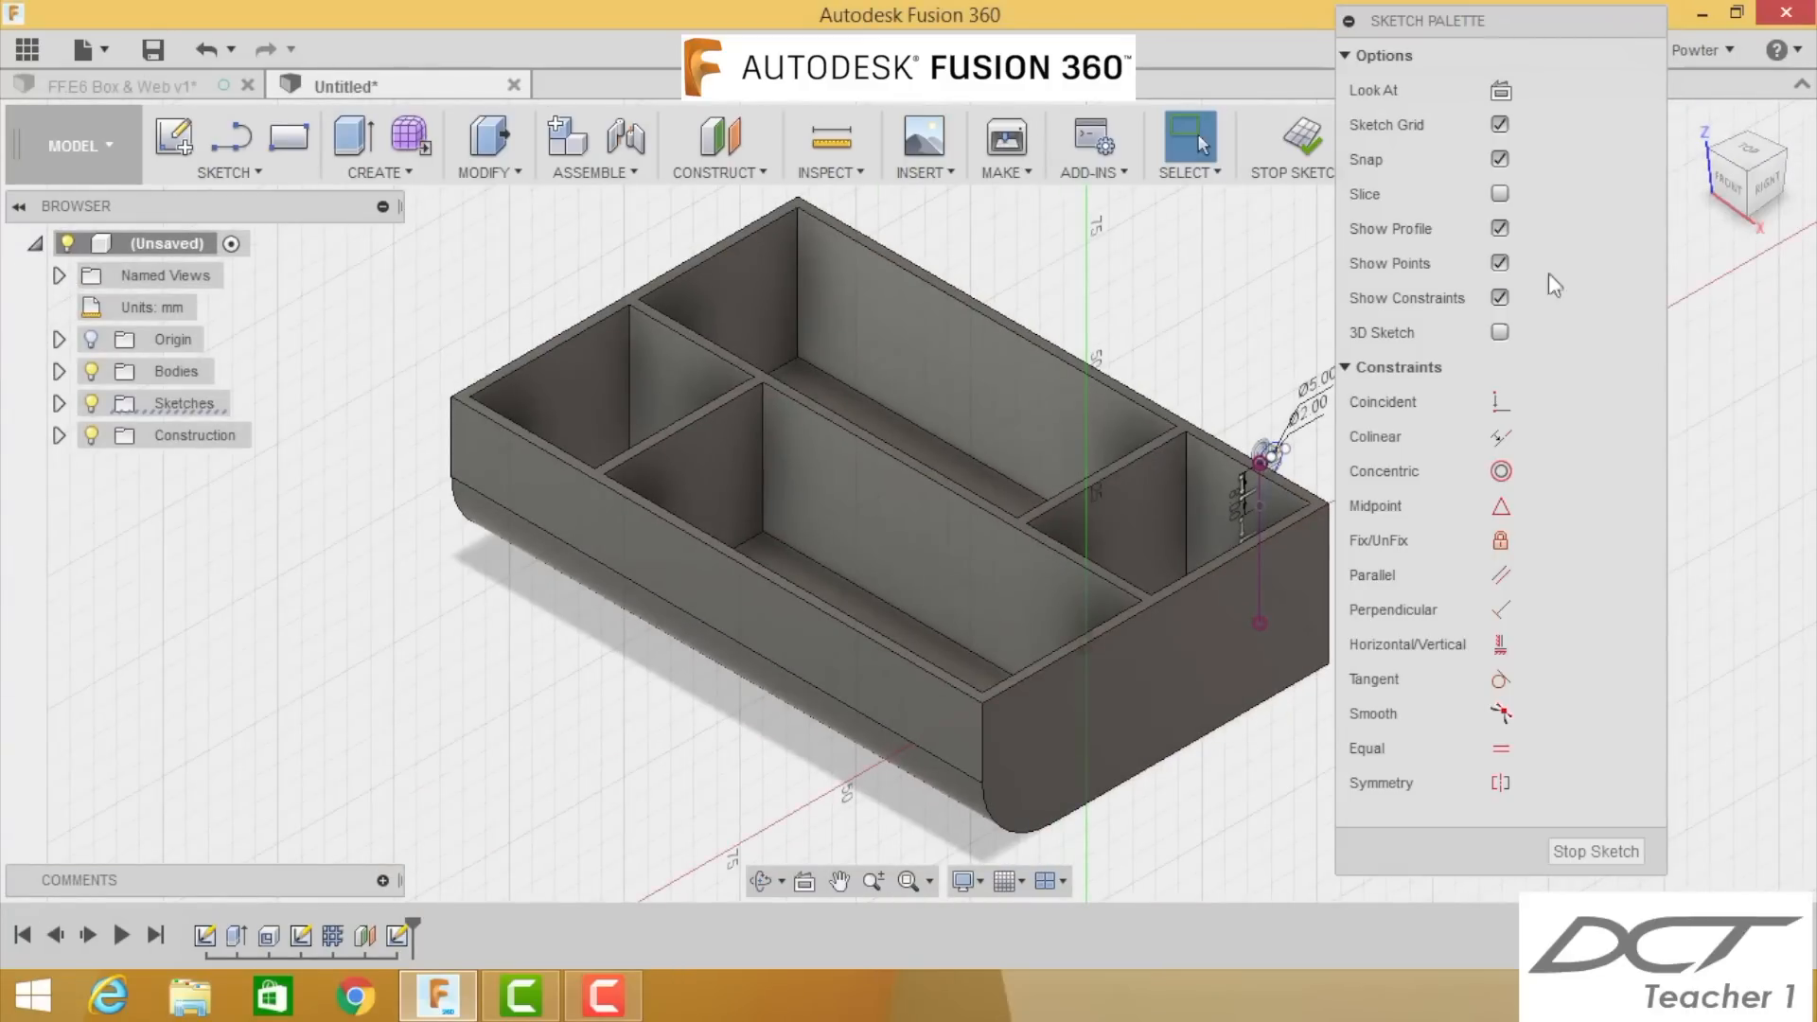
left_click(1766, 187)
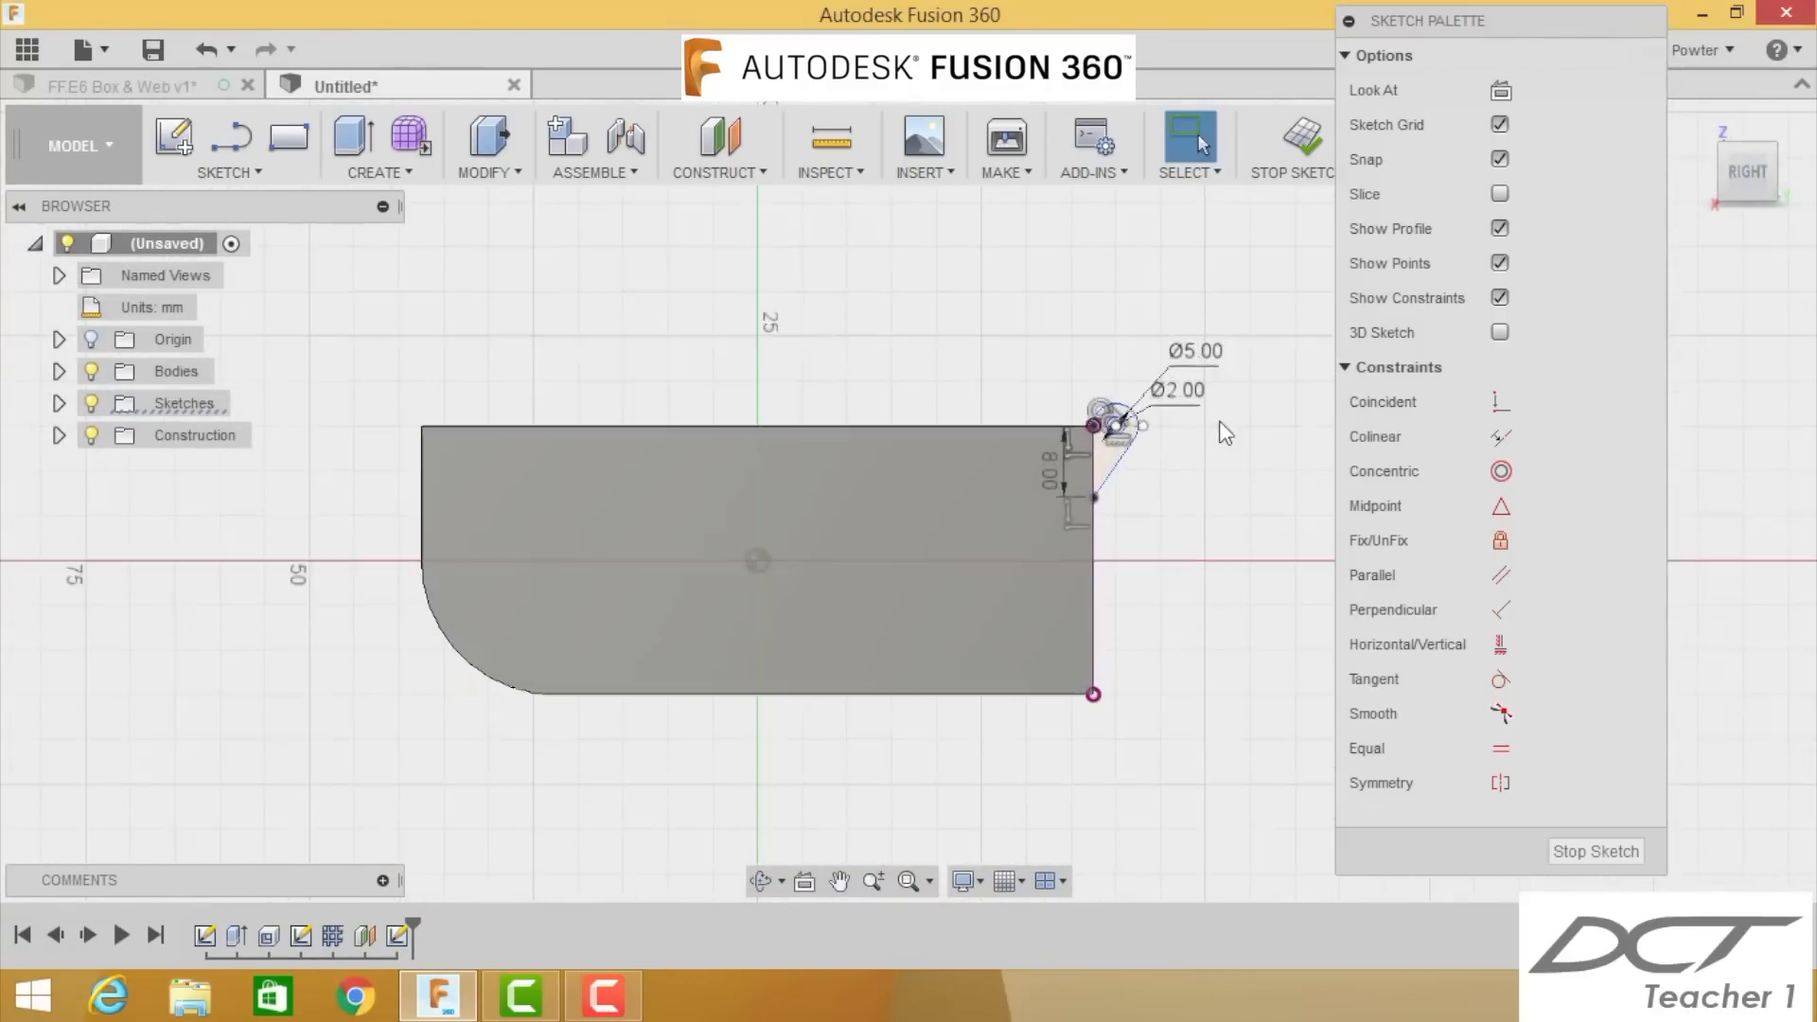
key("e")
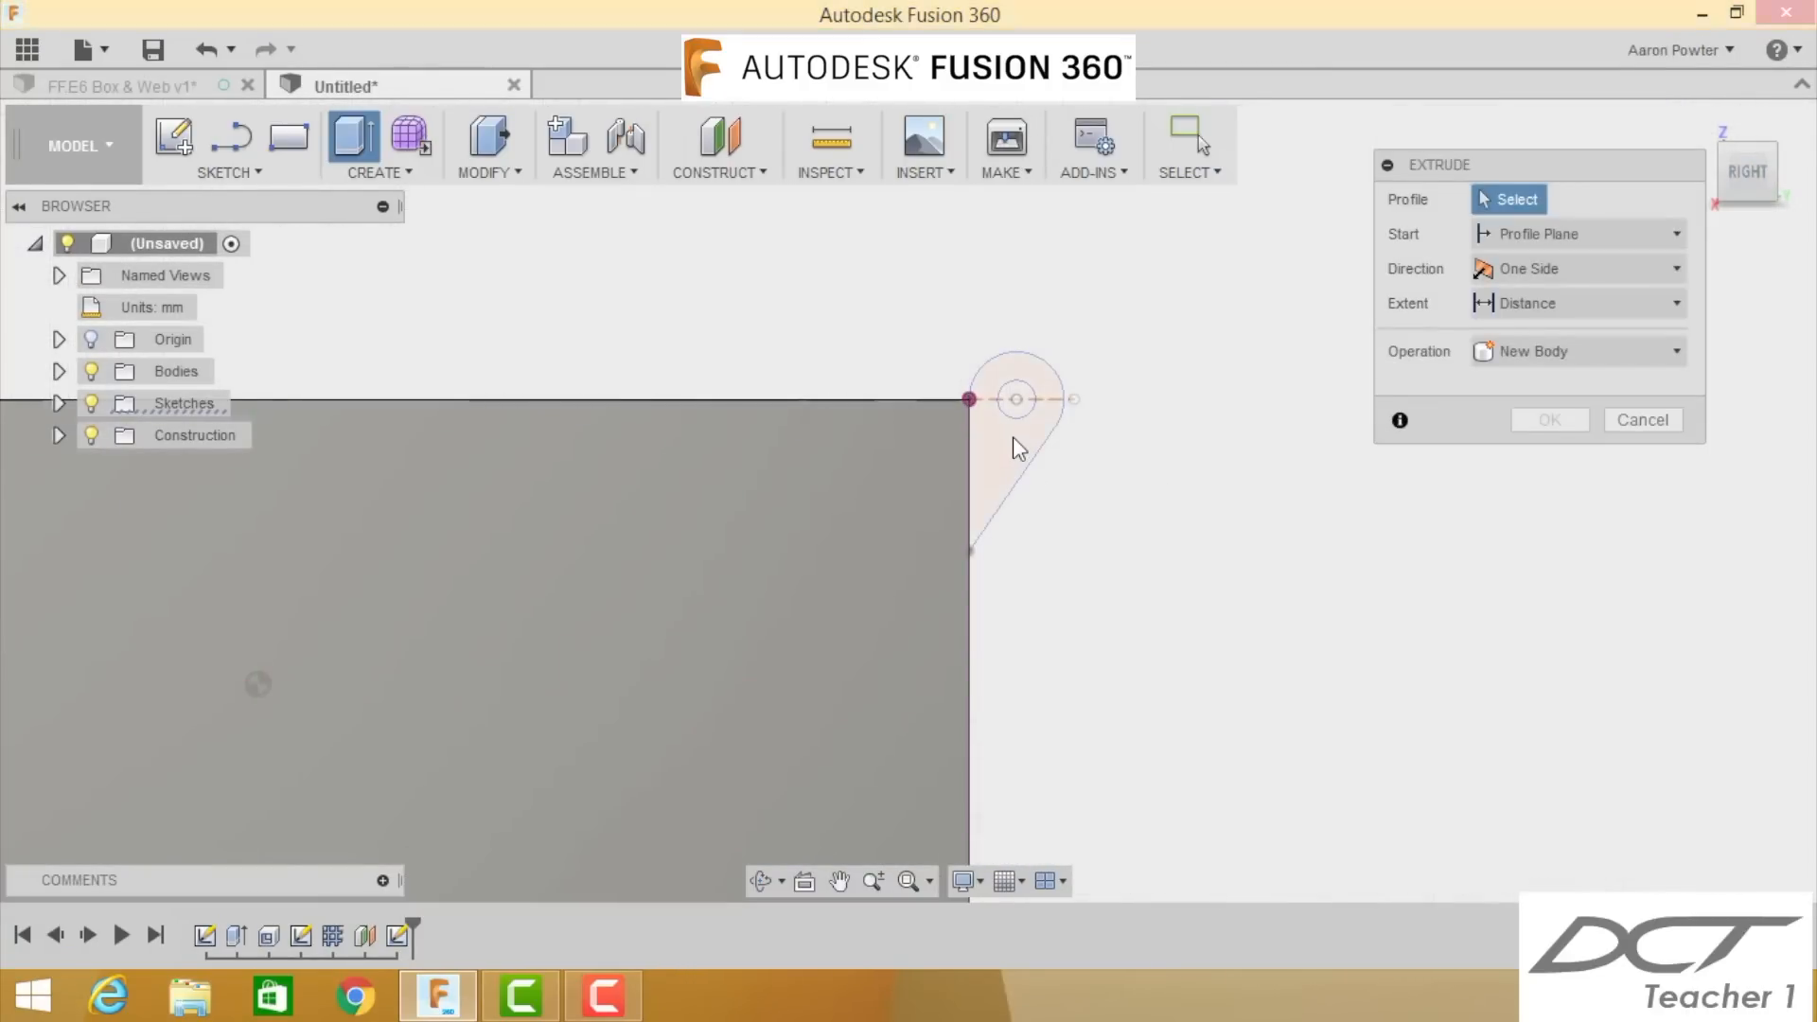
left_click(1013, 440)
left_click(1701, 117)
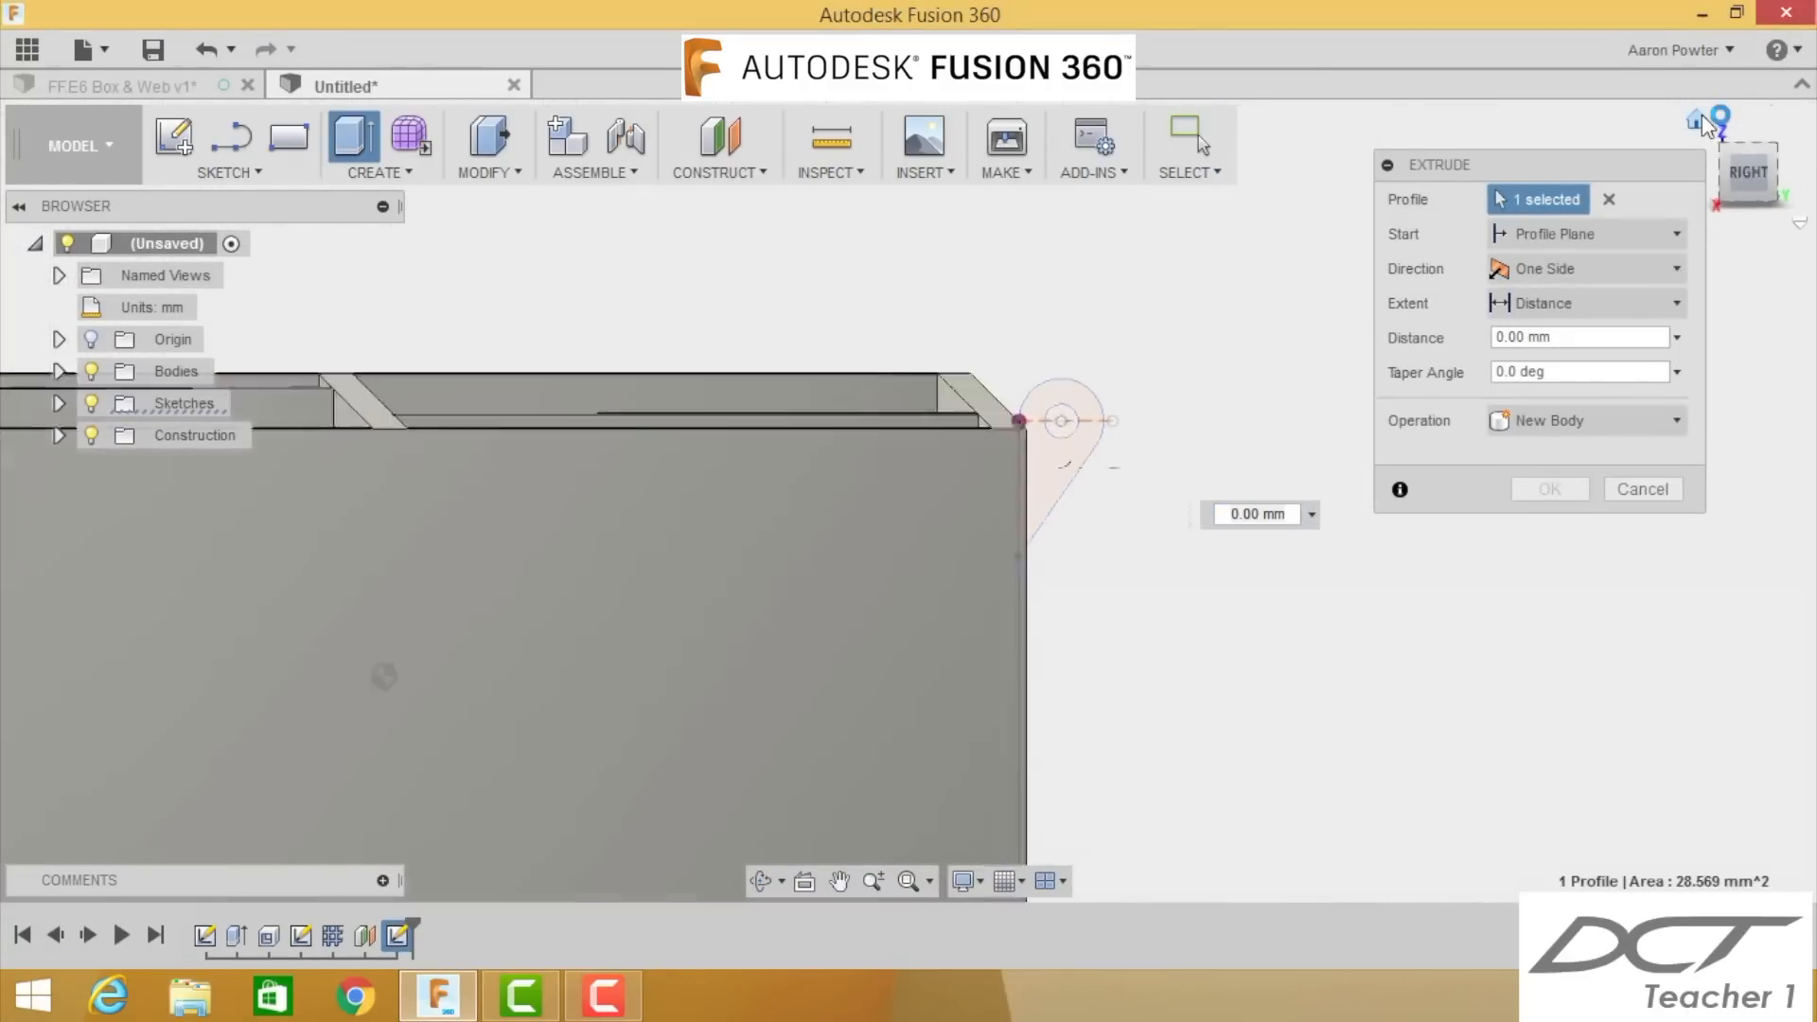
left_click_drag(1332, 473, 1204, 371)
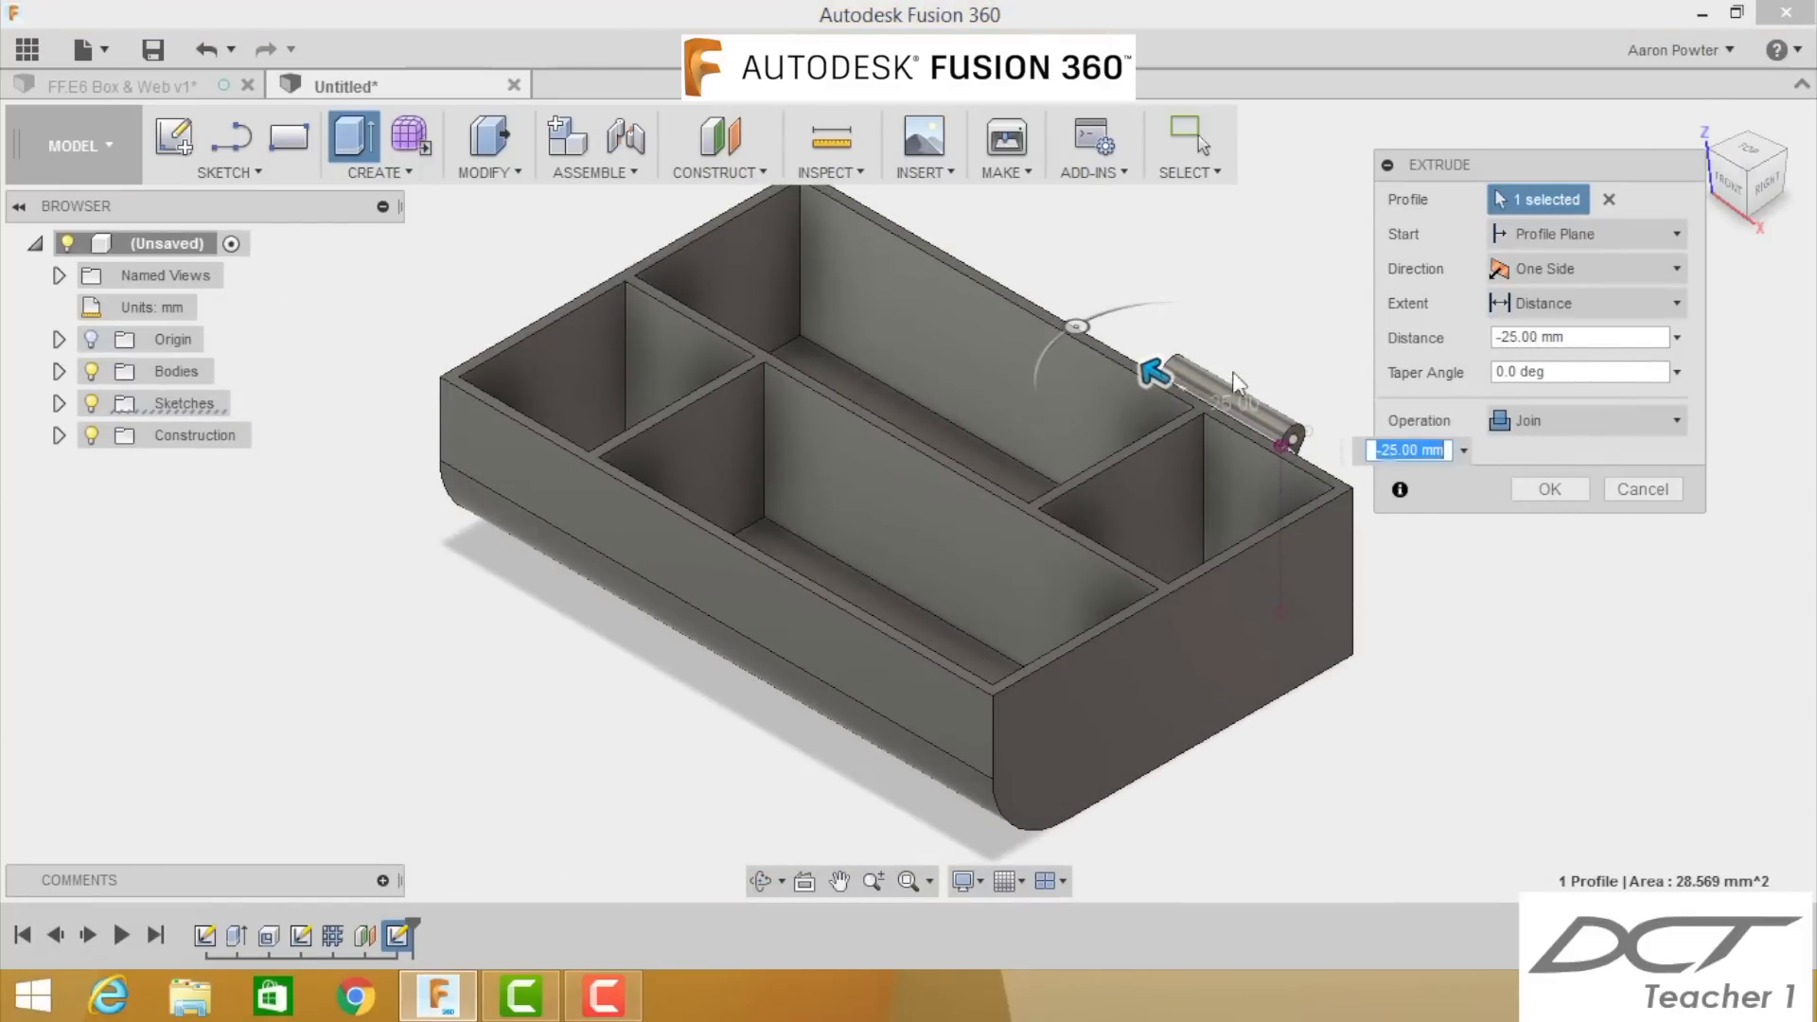
left_click(1530, 482)
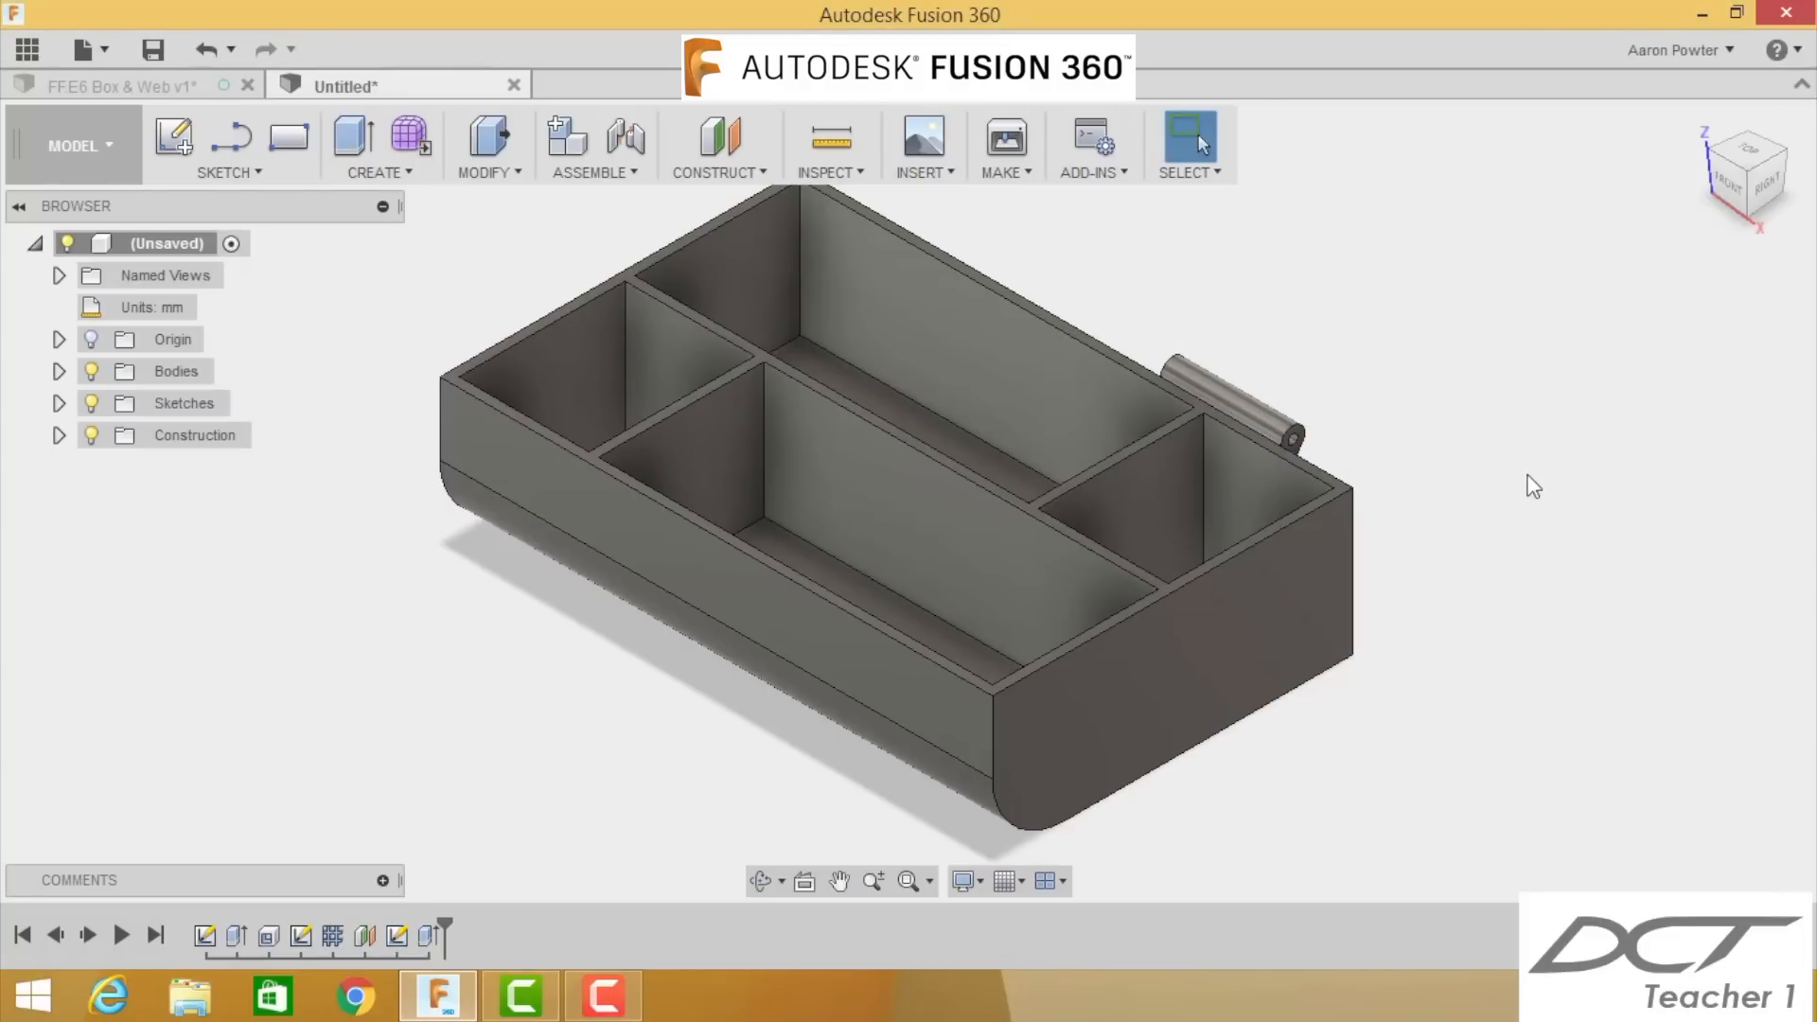
Step: Sketch a rectangle about 10 mm by 9 mm on the box's top face plane, crossing the hinge from the box's back edge outward
left_click(1766, 182)
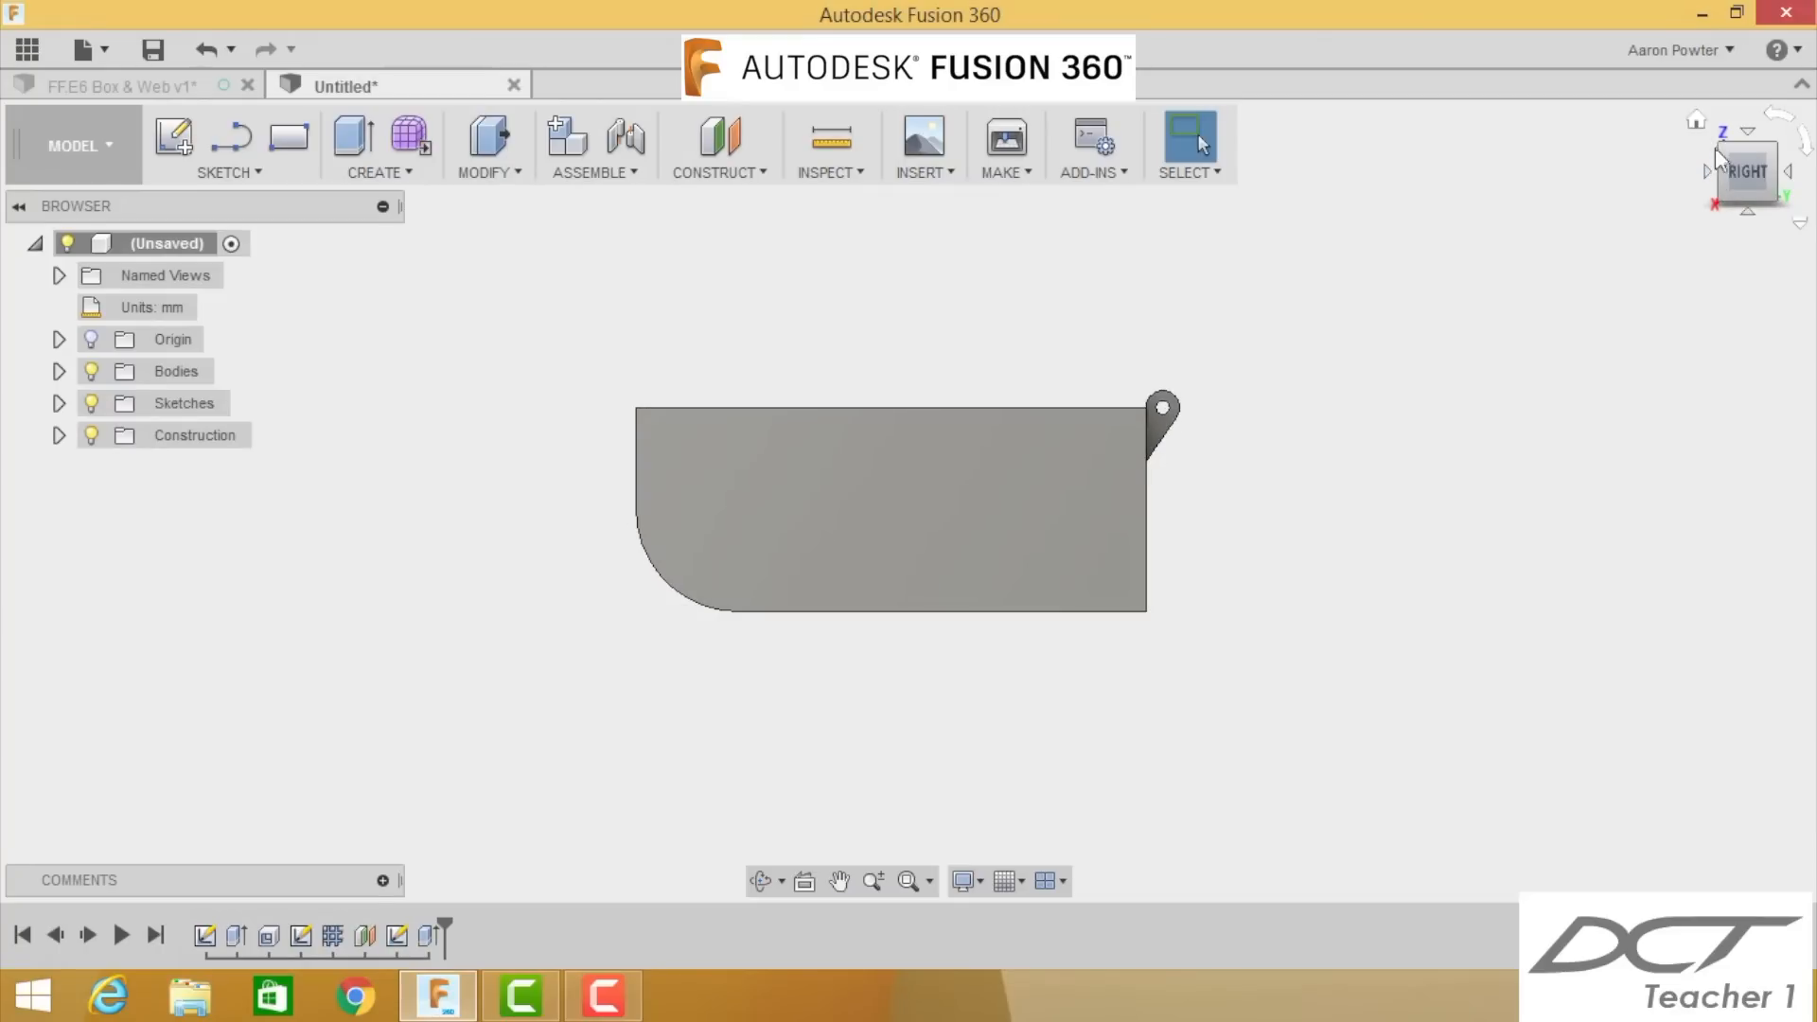
left_click(1695, 121)
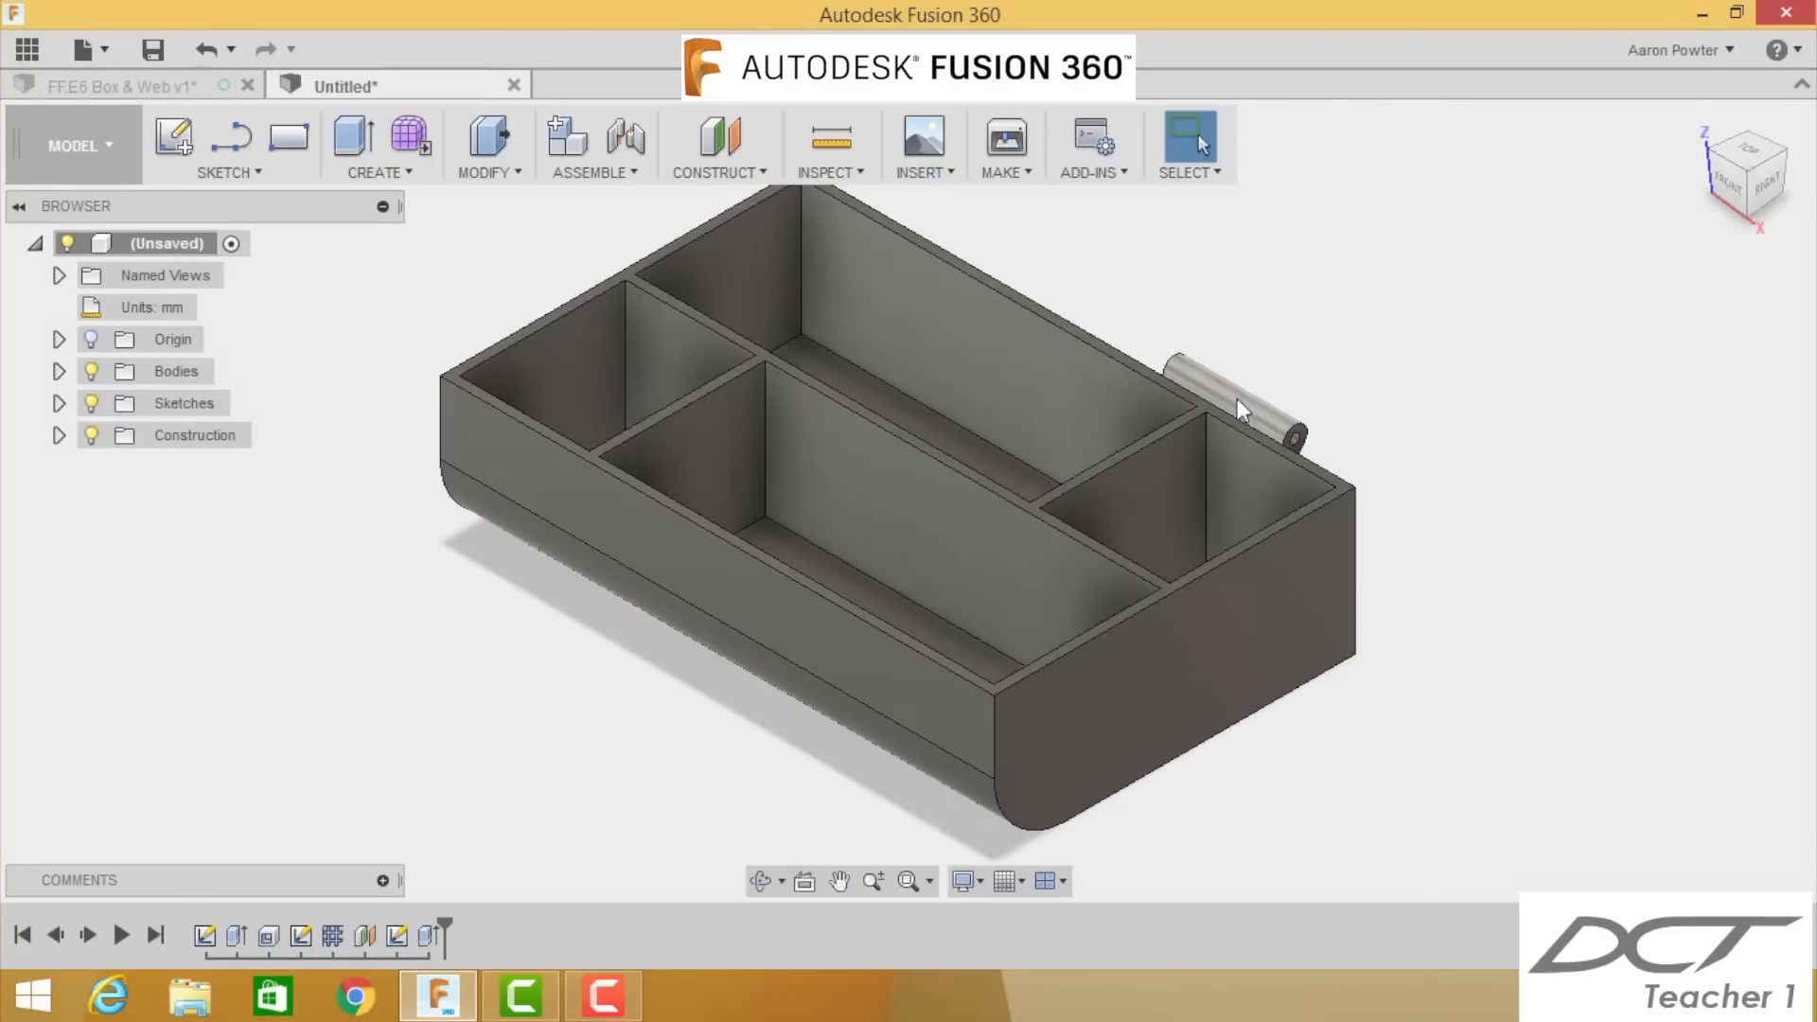
scroll(1232, 390, "up", 5)
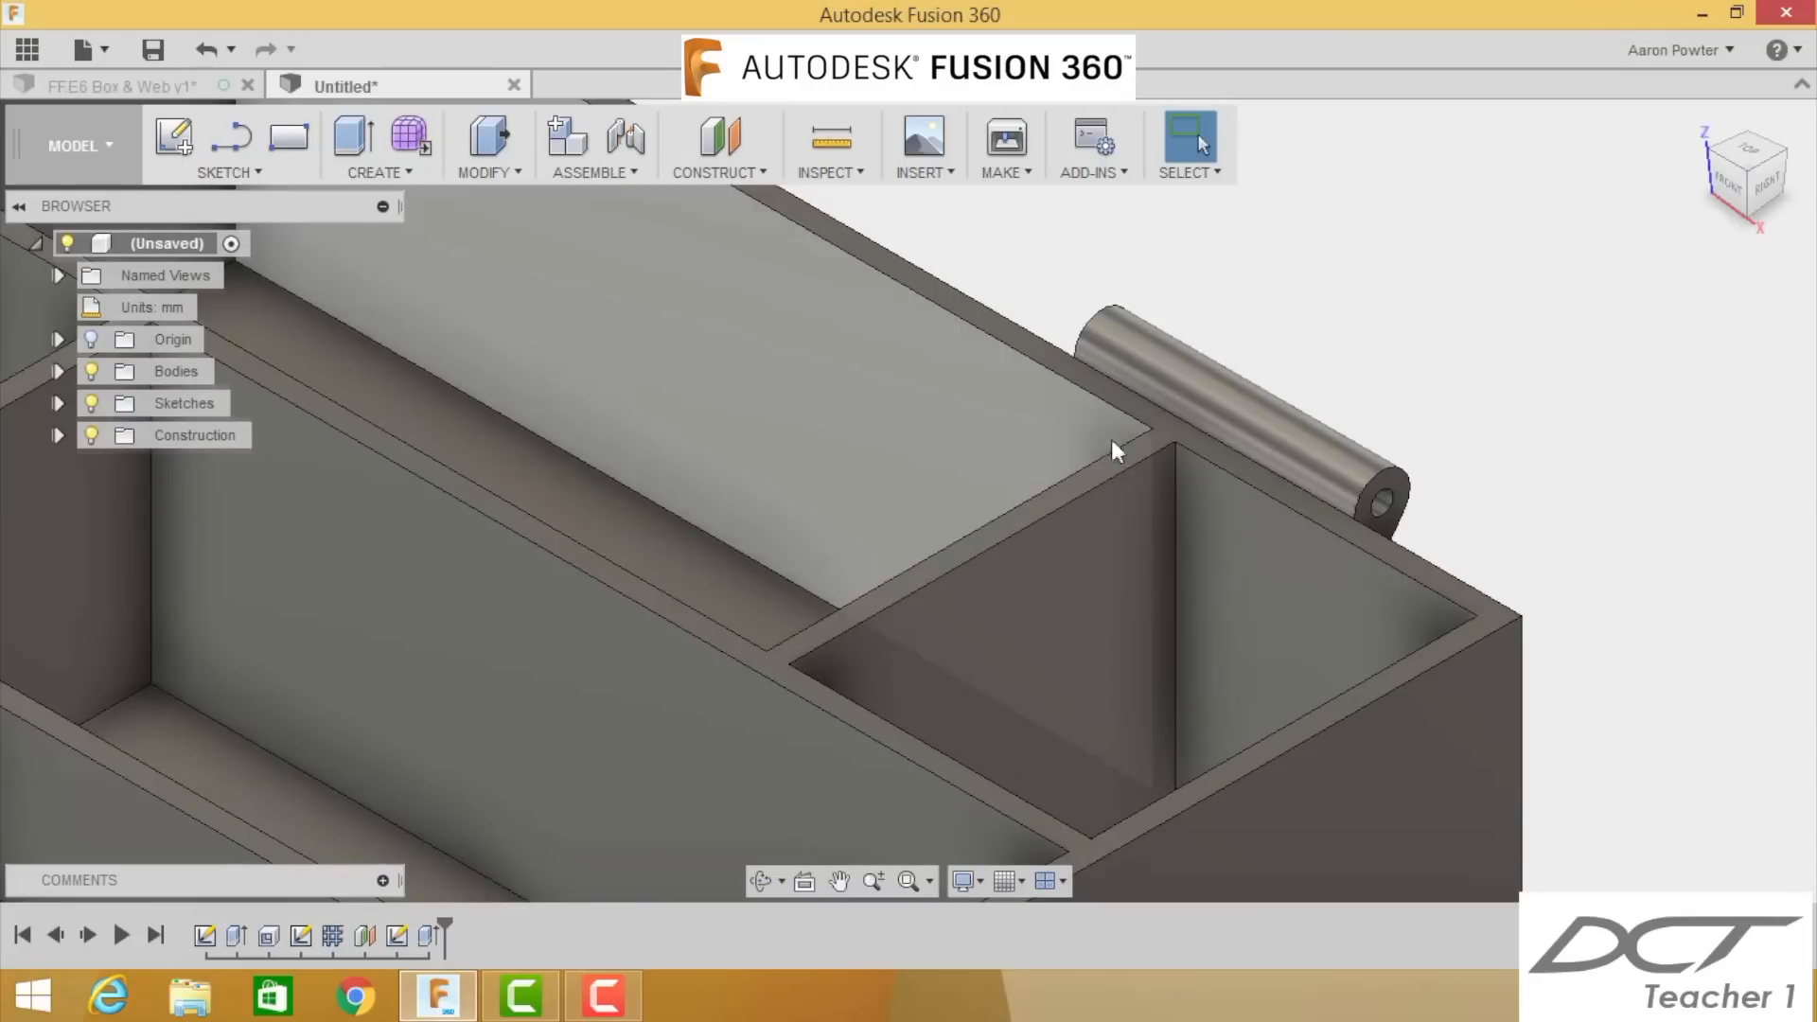
left_click(1173, 428)
key("r")
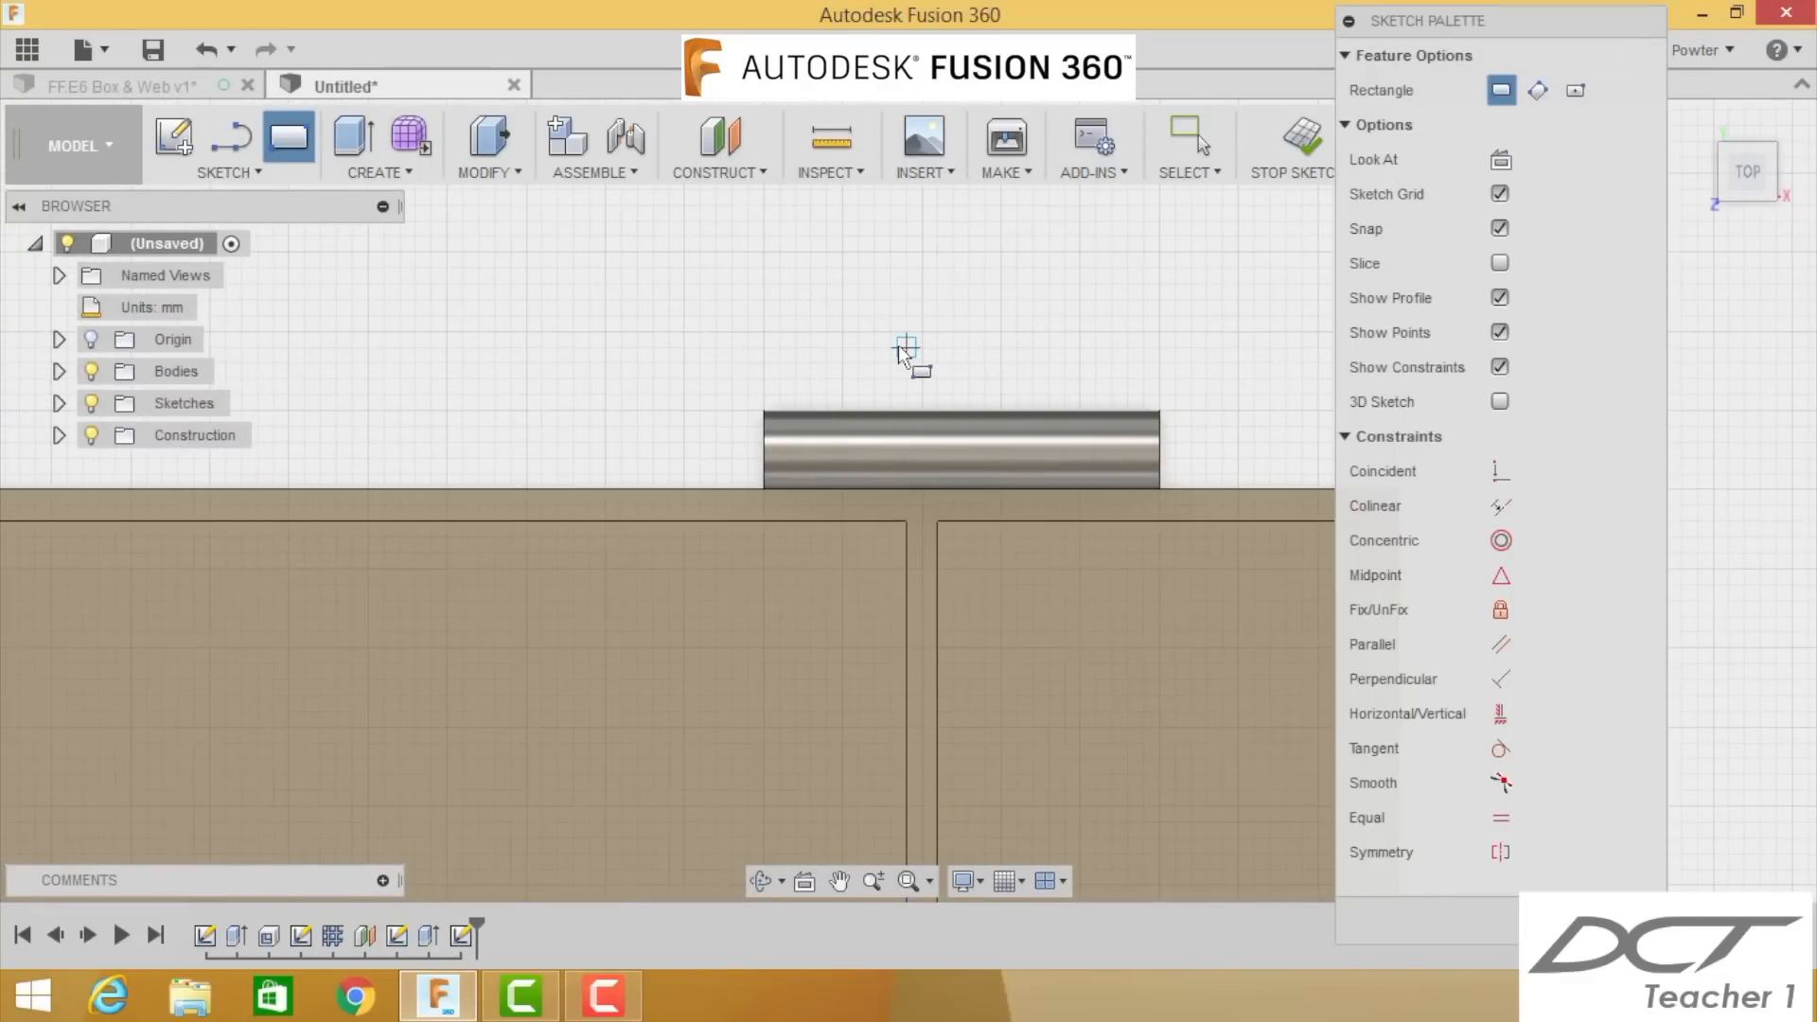
left_click(908, 347)
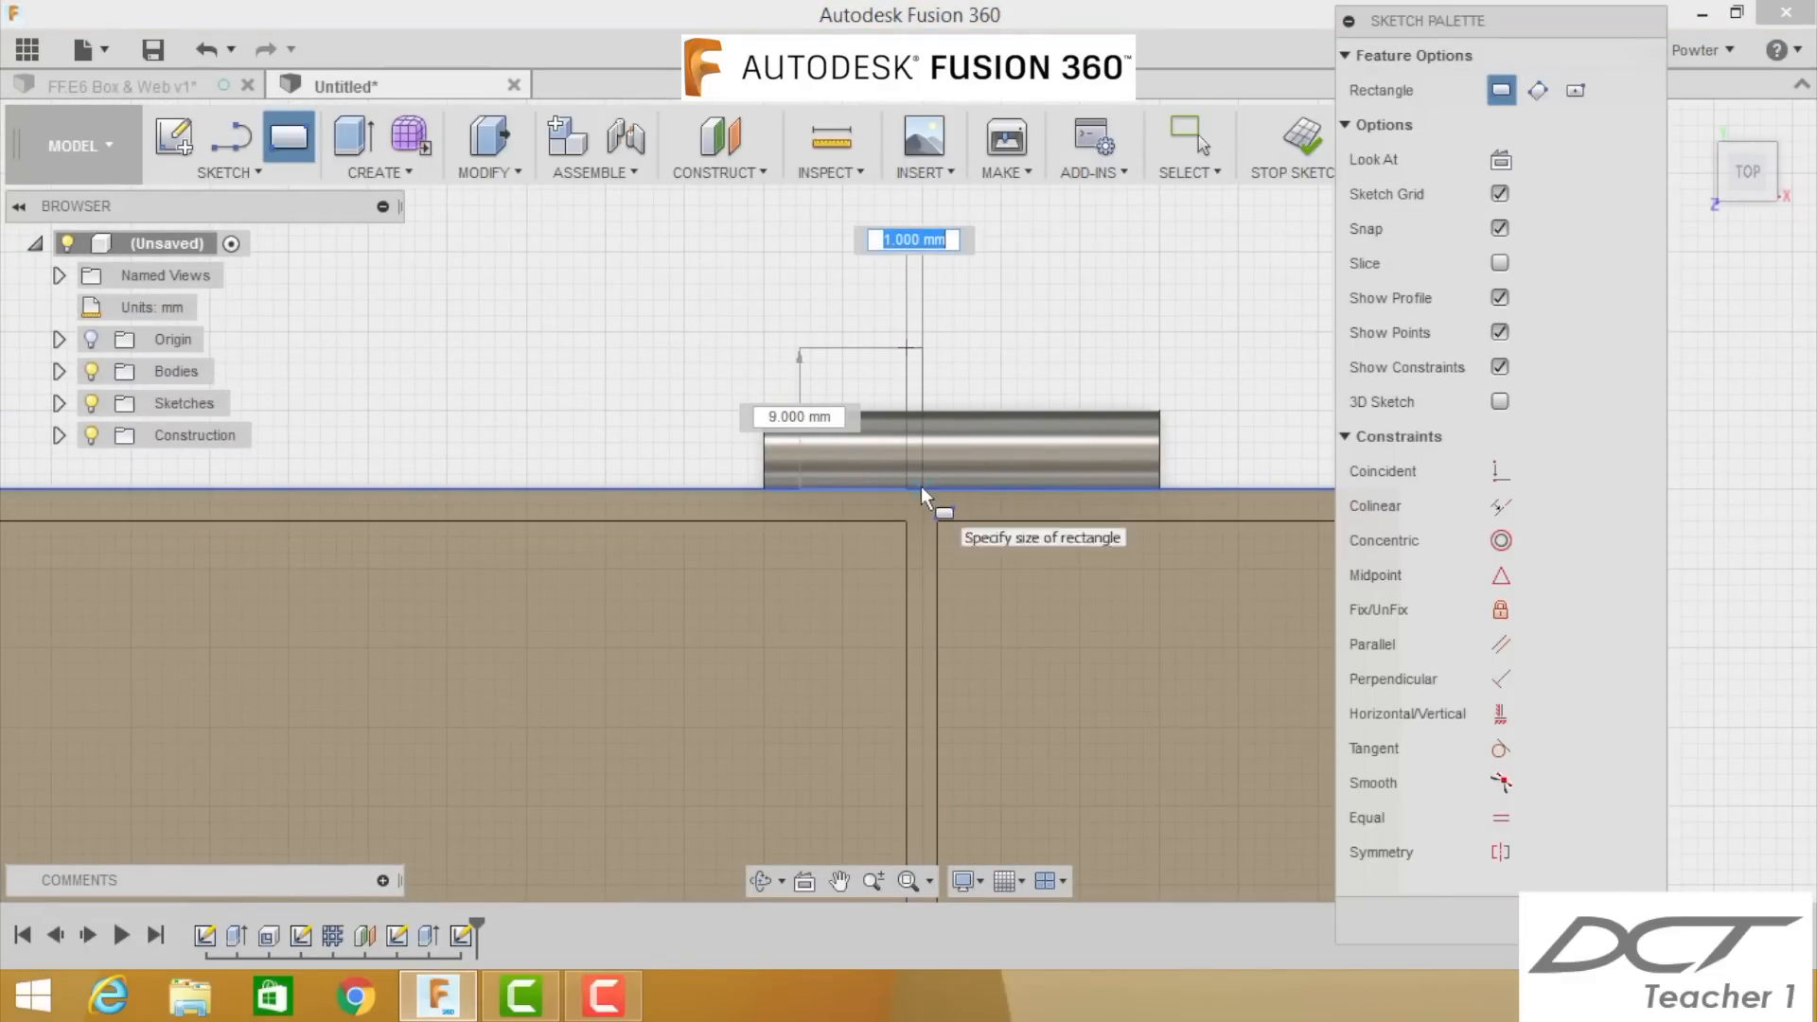
left_click(1060, 487)
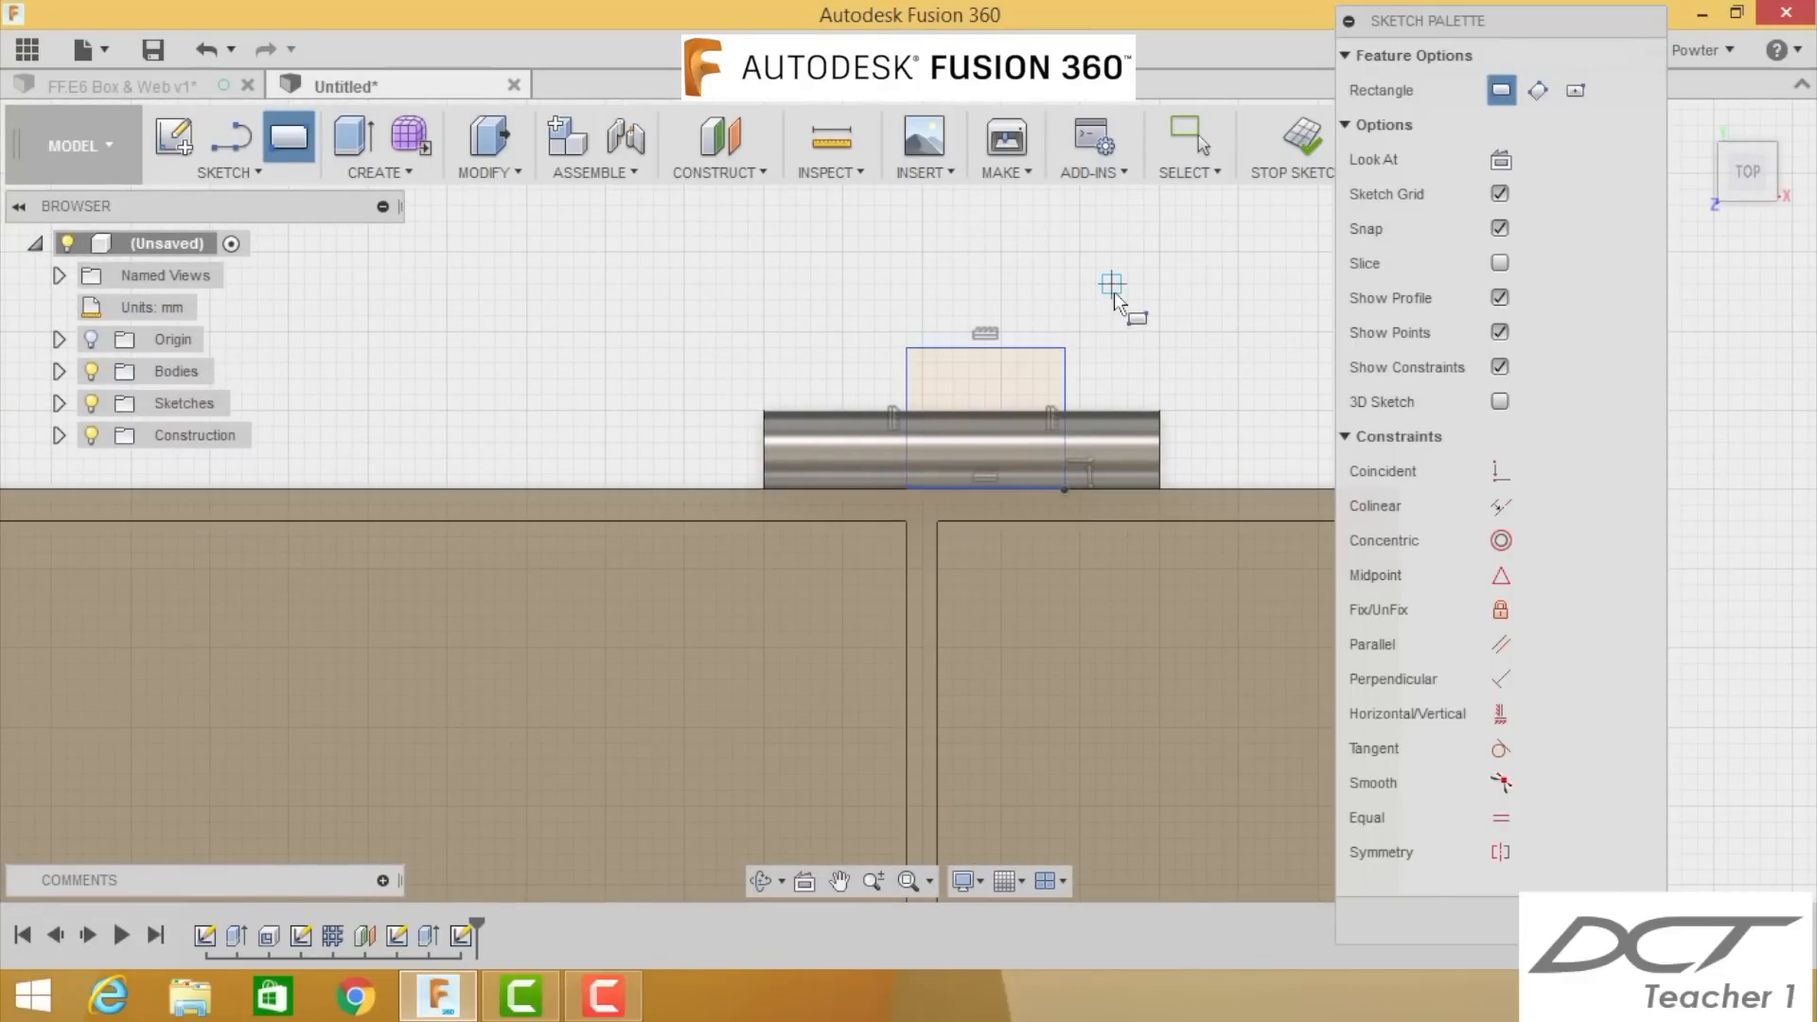
key("Escape")
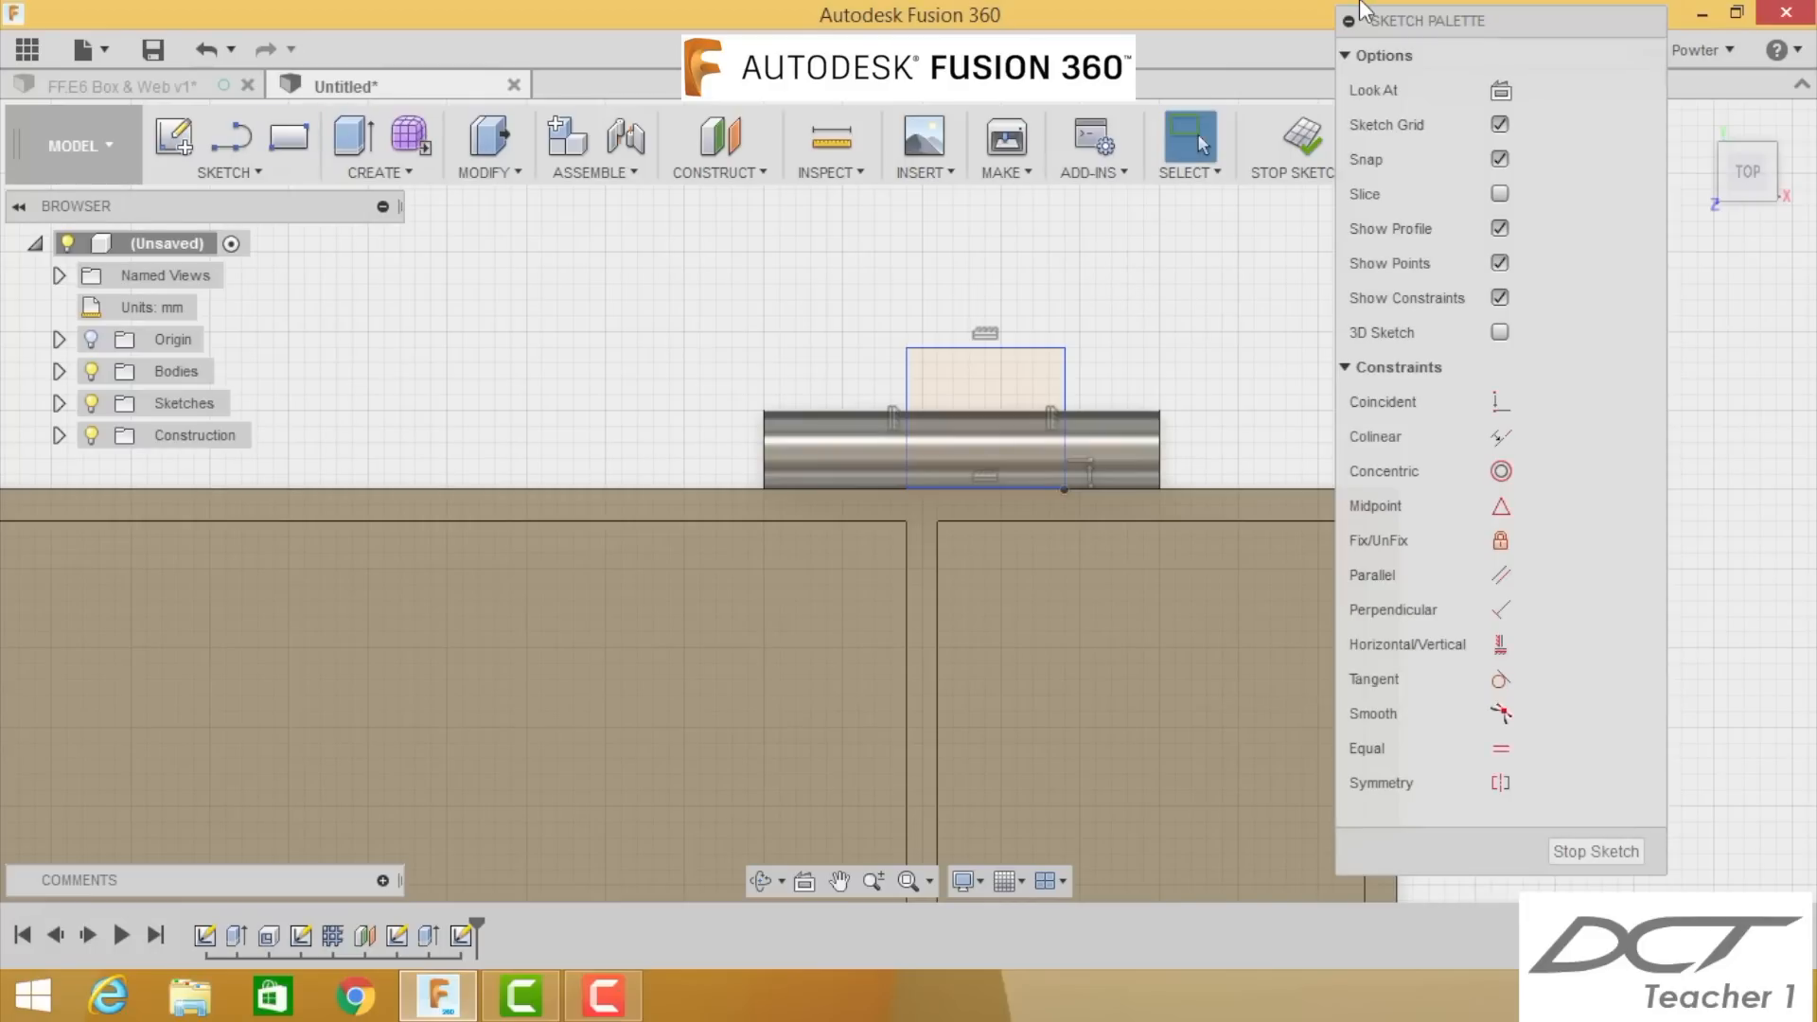
Step: Dimension the distance from the hinge's left end to the rectangle's near side as 9 mm
key("d")
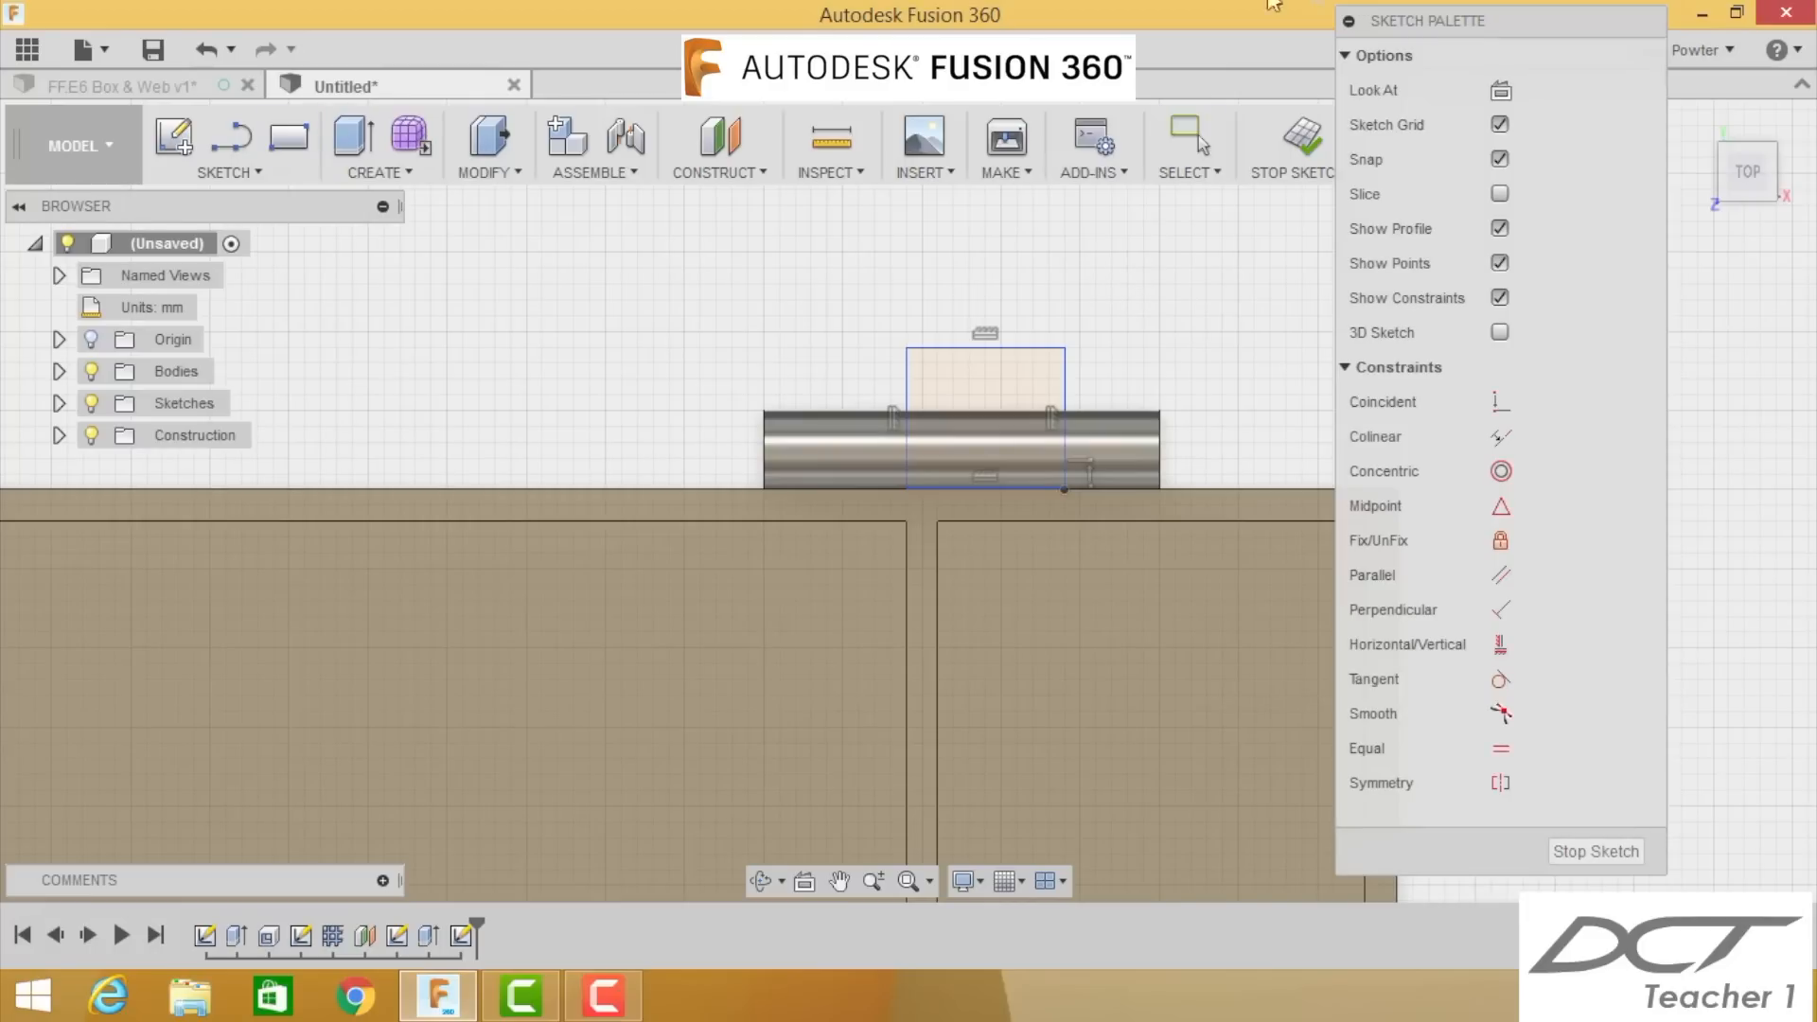
left_click(766, 459)
left_click(904, 367)
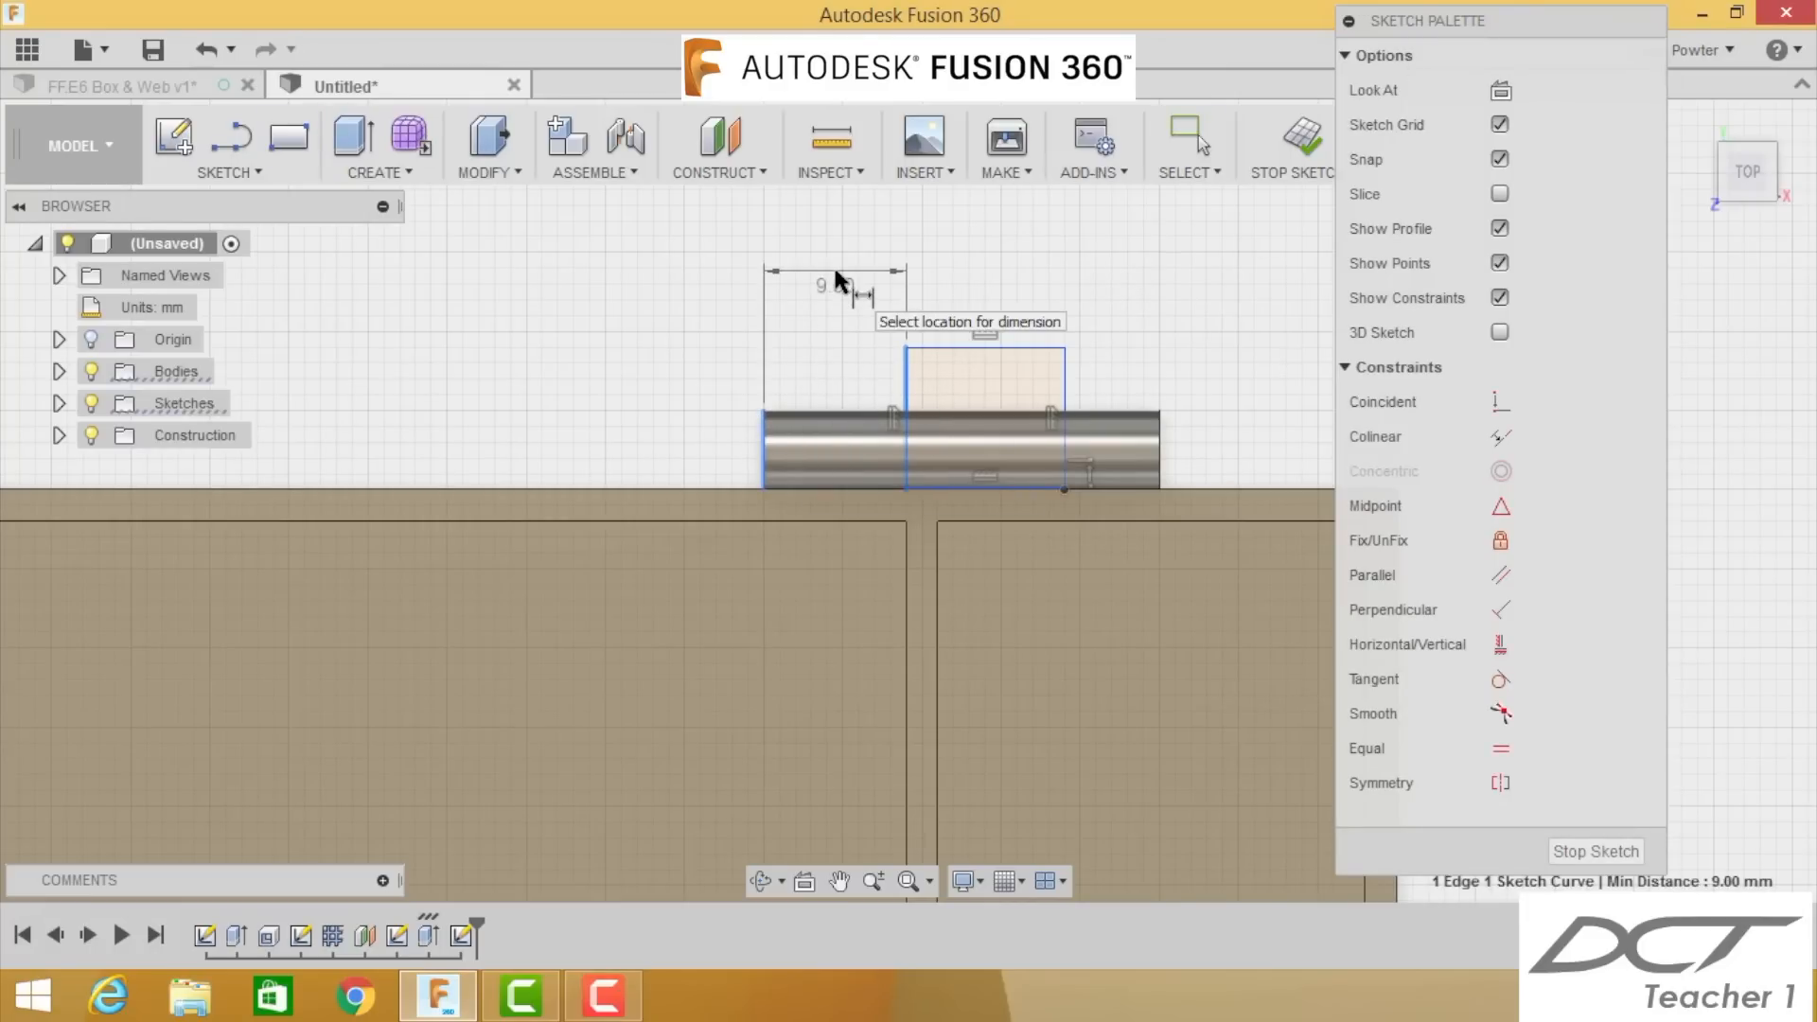
left_click(836, 281)
type("9")
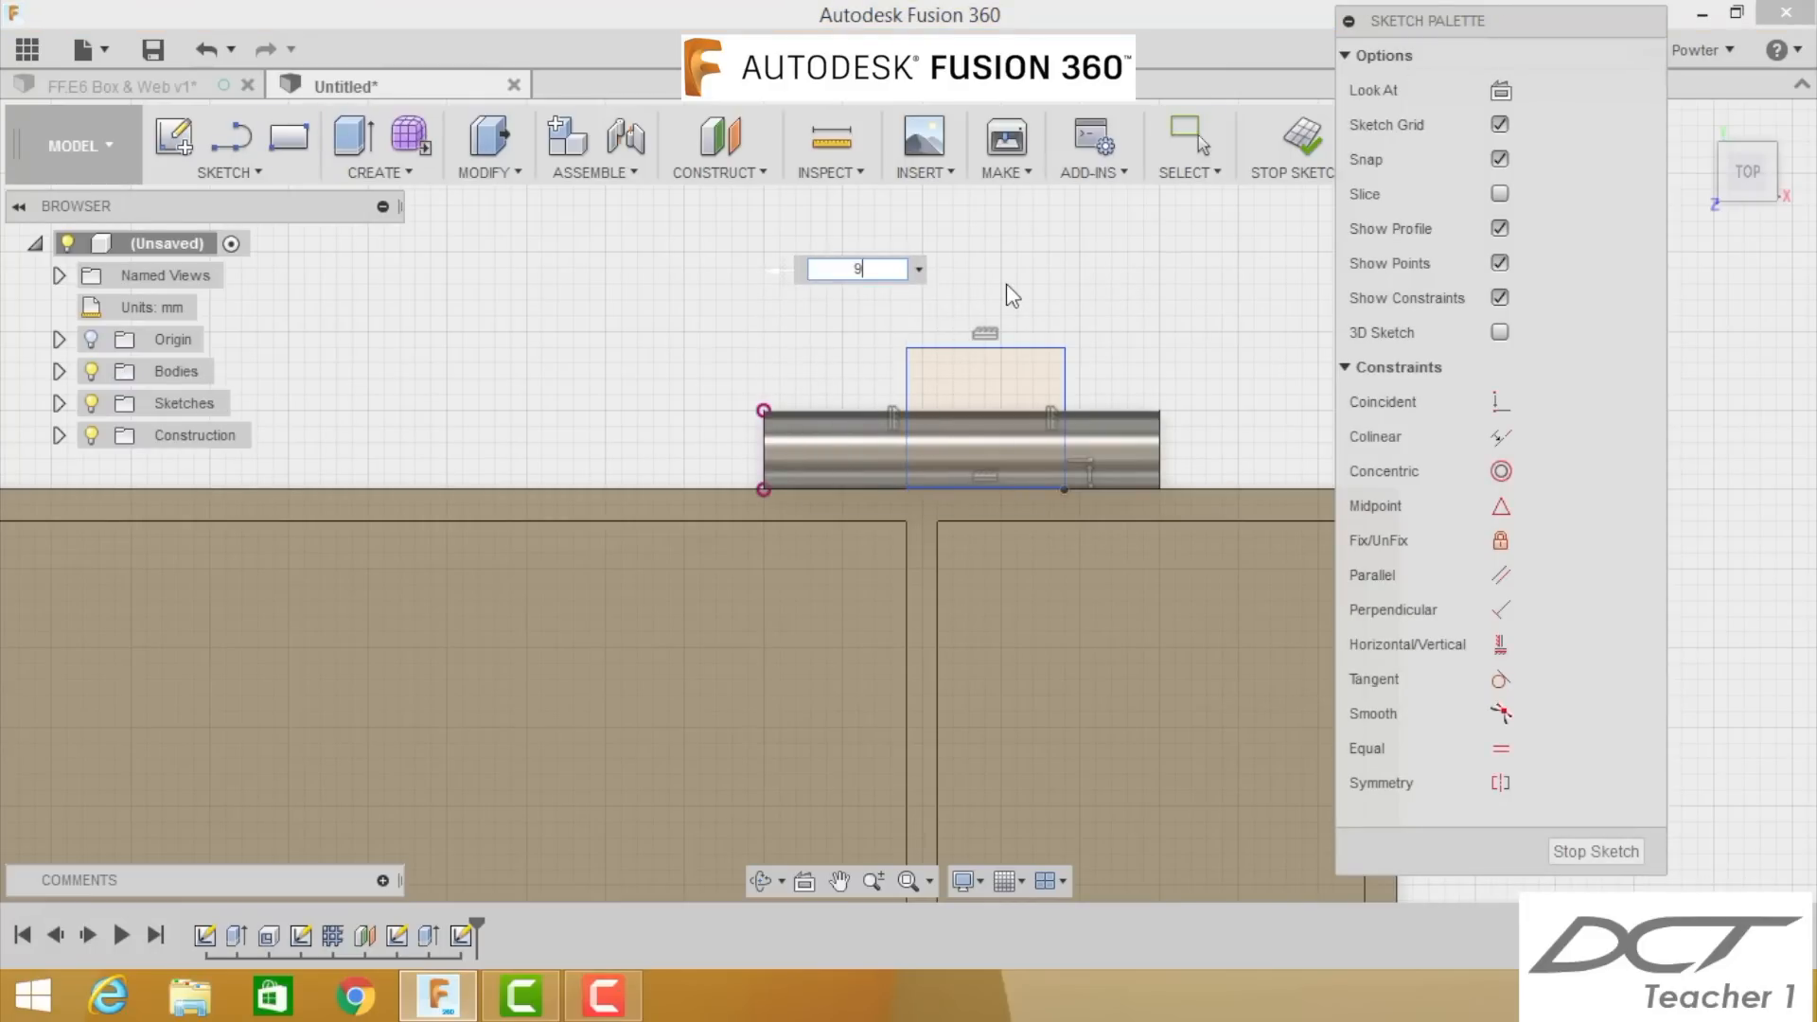
key("Return")
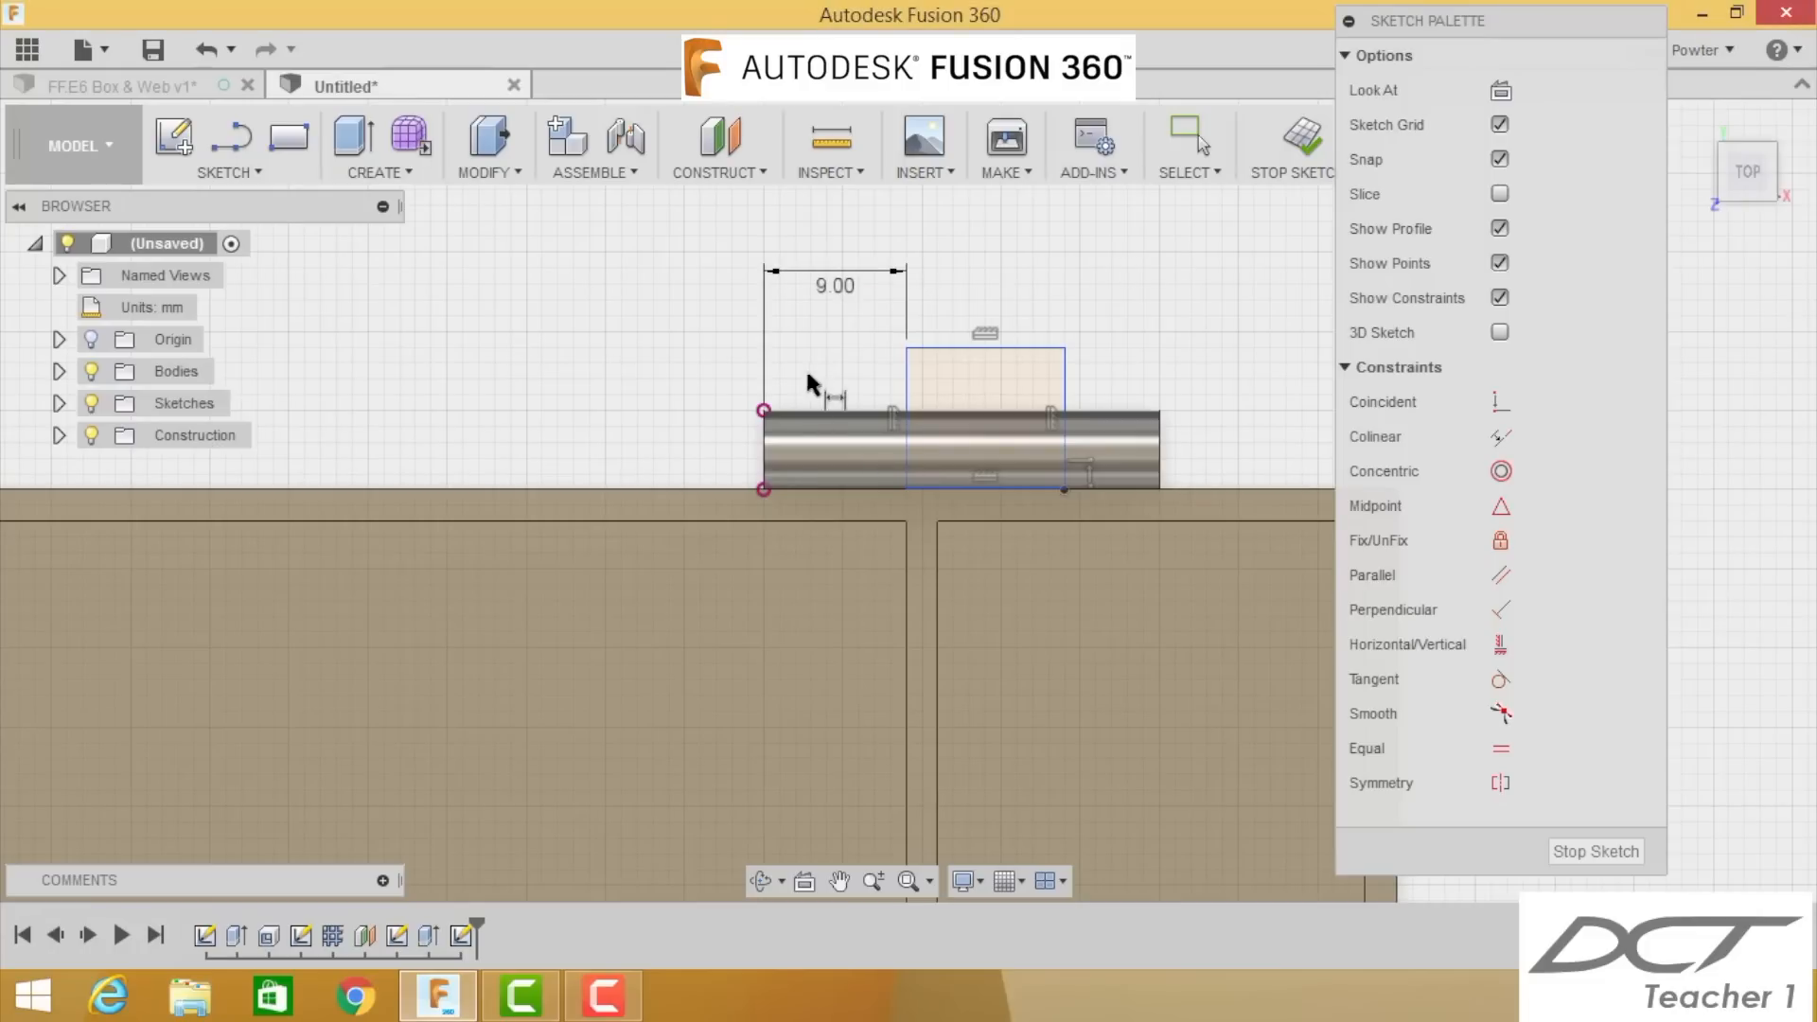
Step: Dimension the distance from the hinge's left end to the rectangle's far side as 25-9 mm
left_click(765, 456)
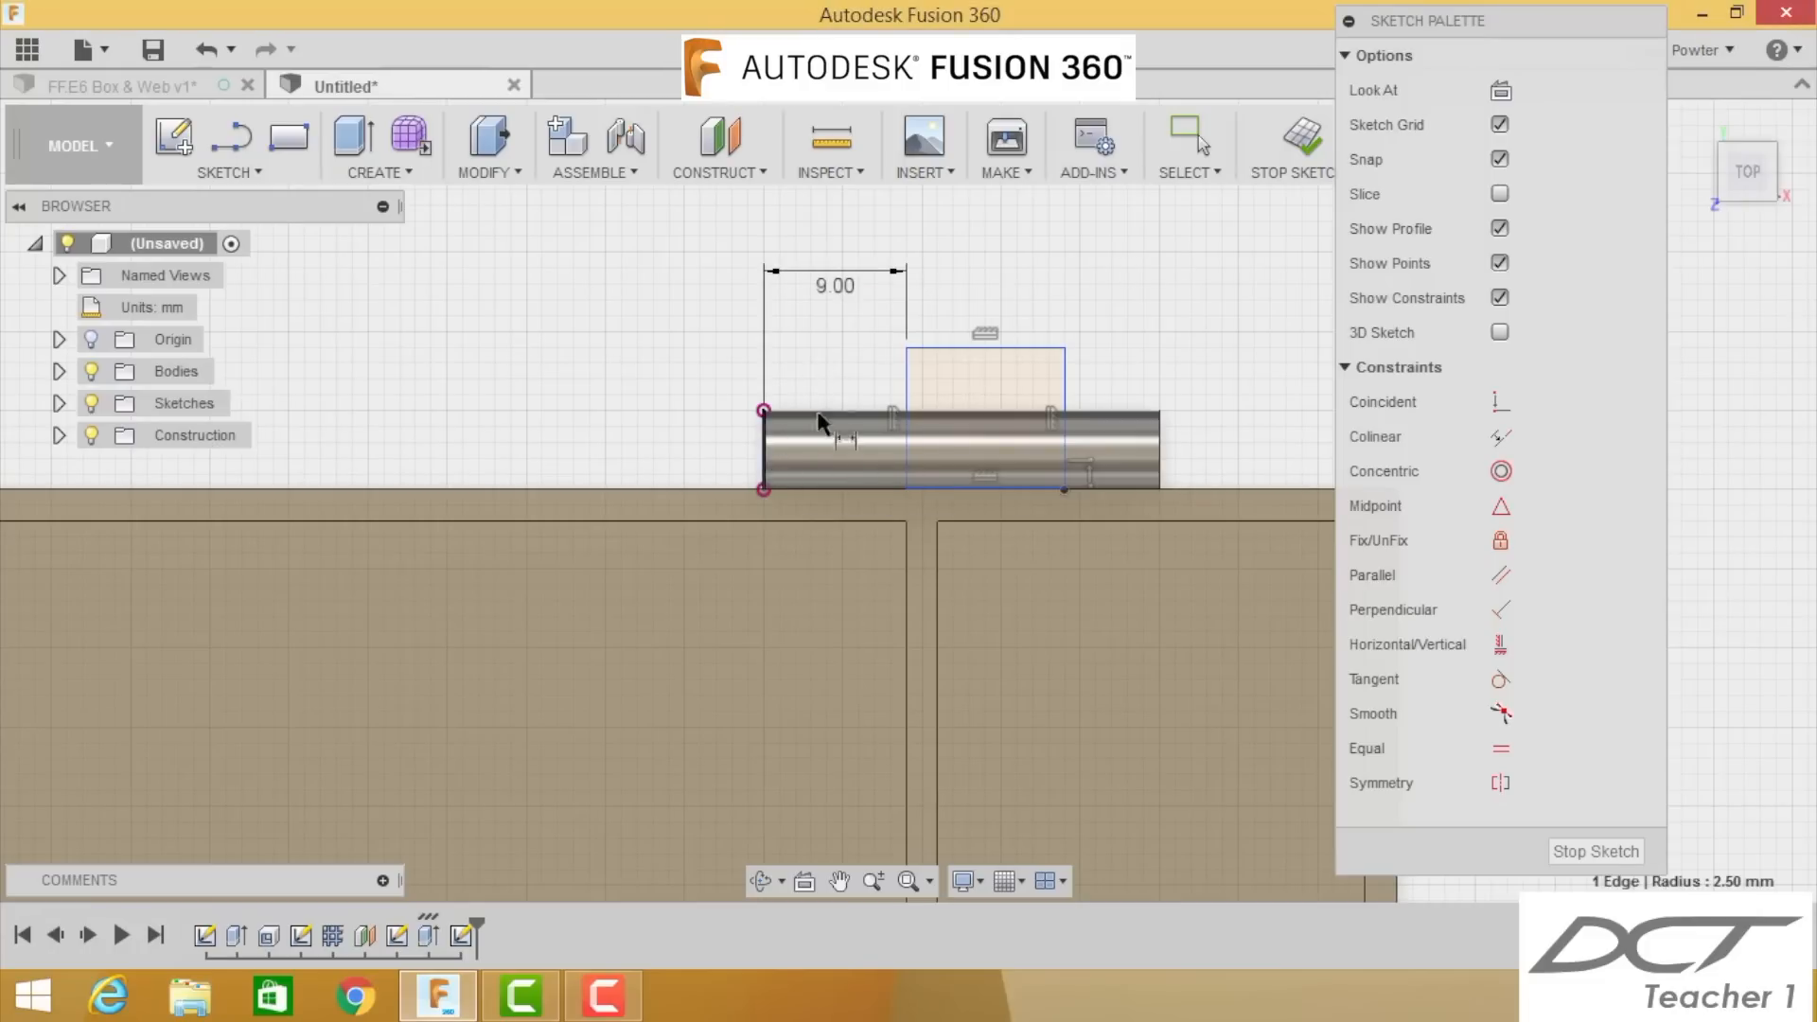
left_click(1064, 388)
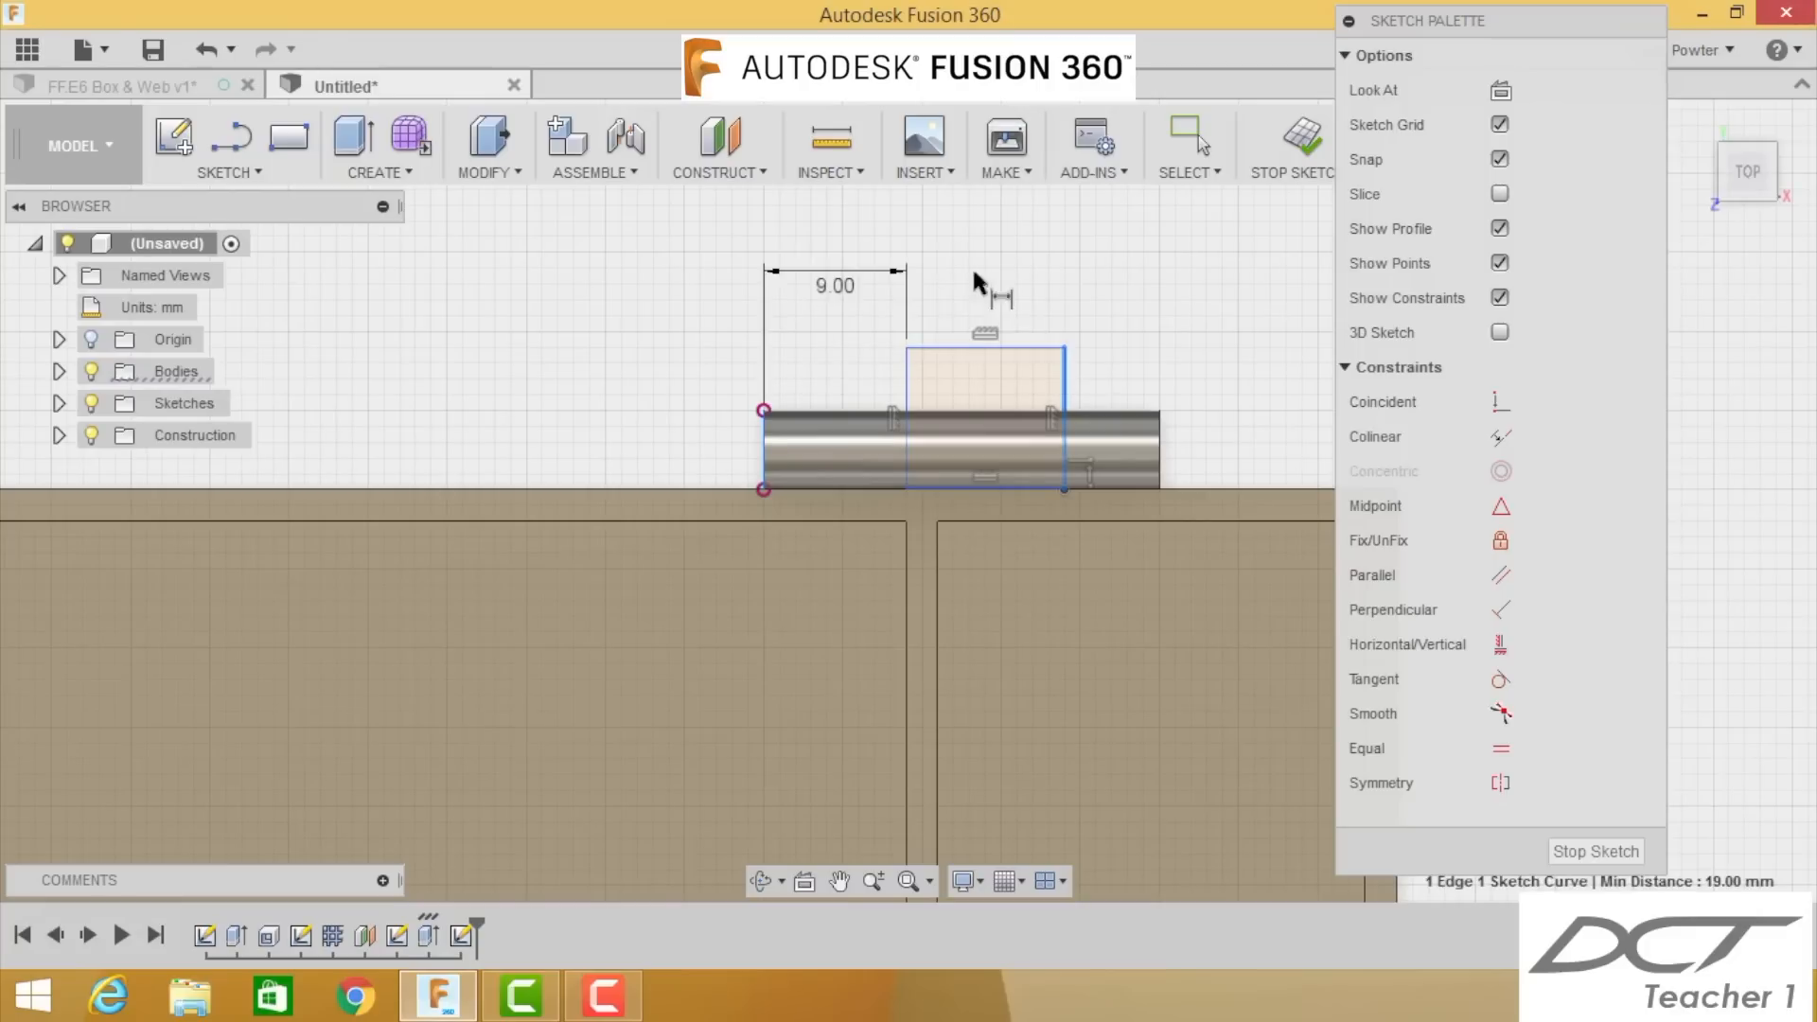
left_click(937, 216)
type("25-9")
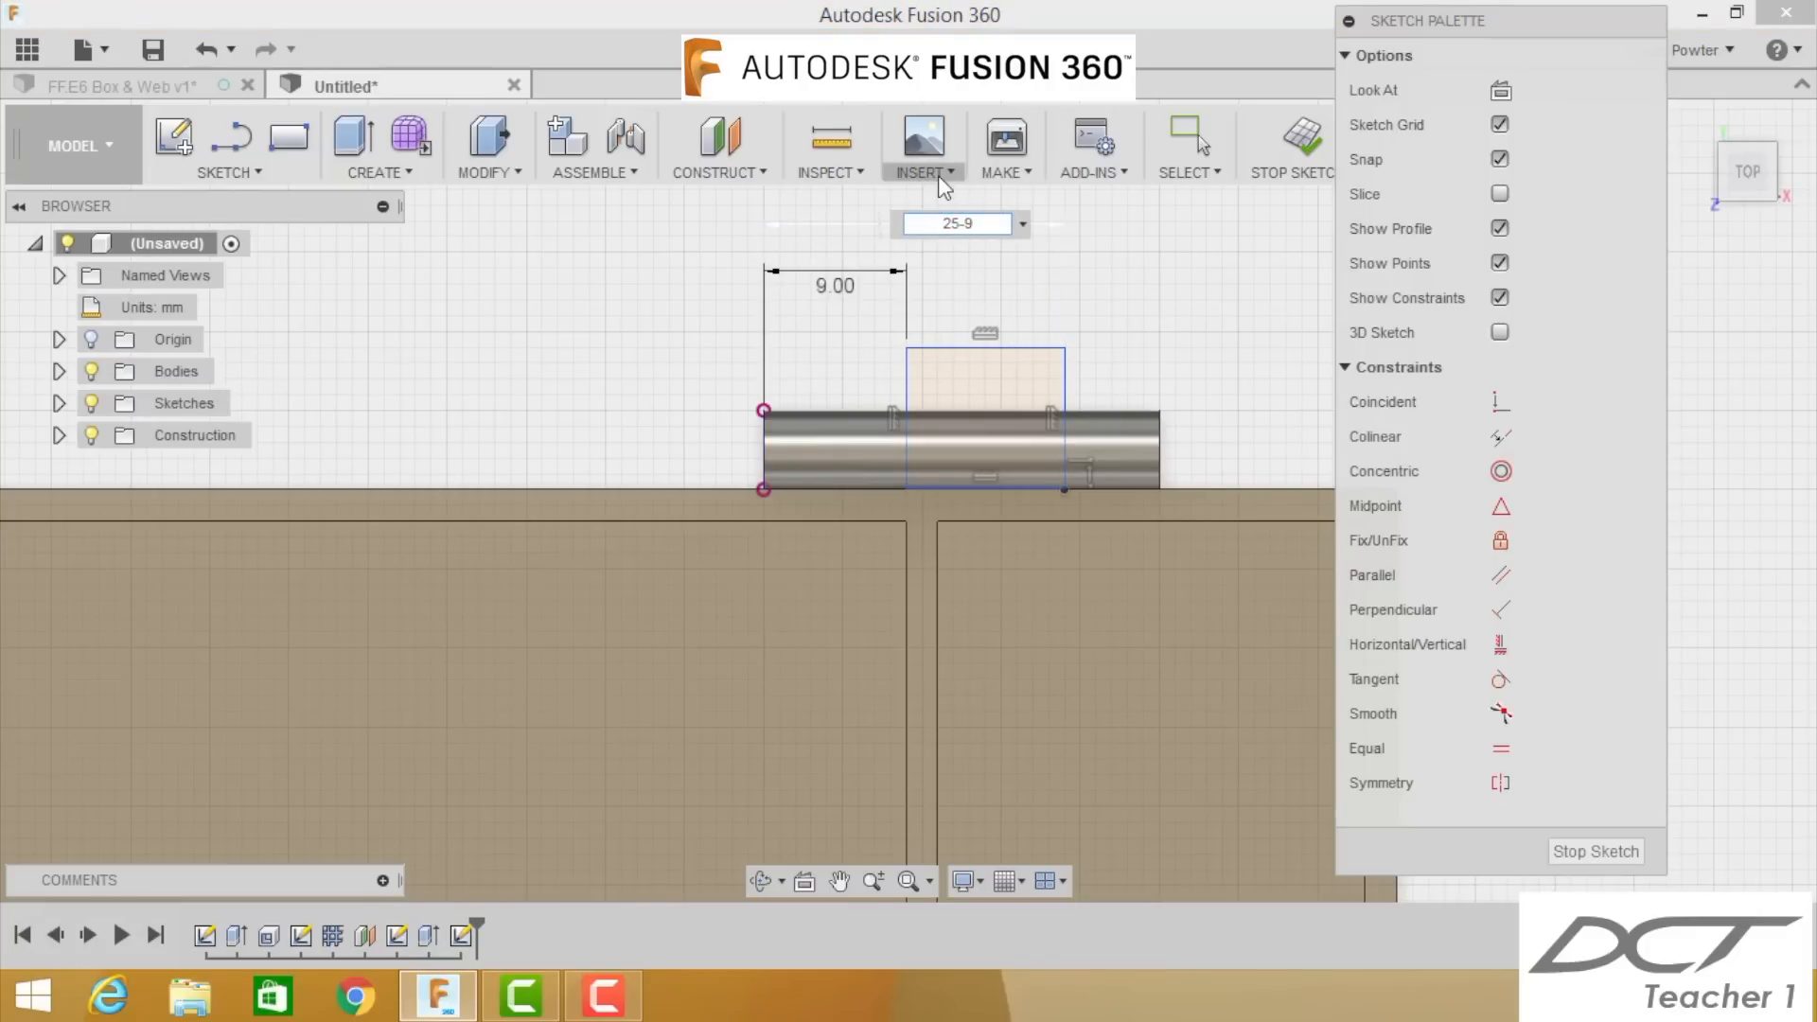
key("Return")
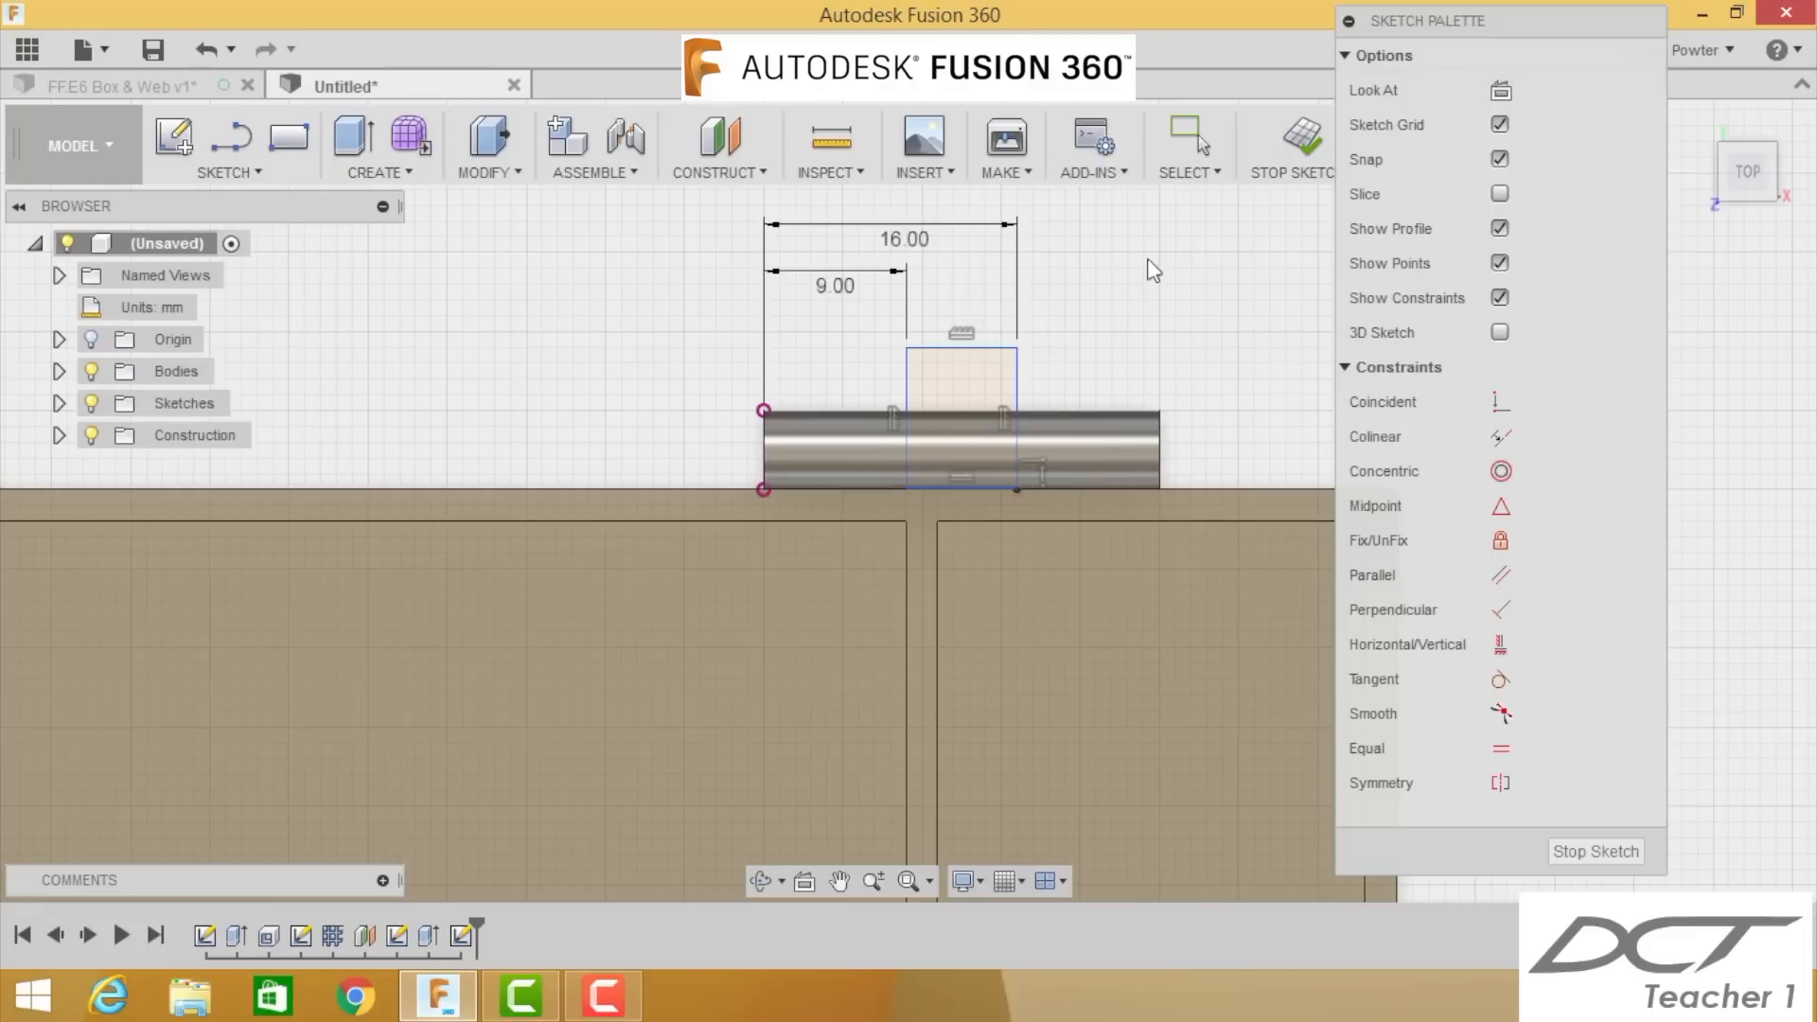
left_click(958, 347)
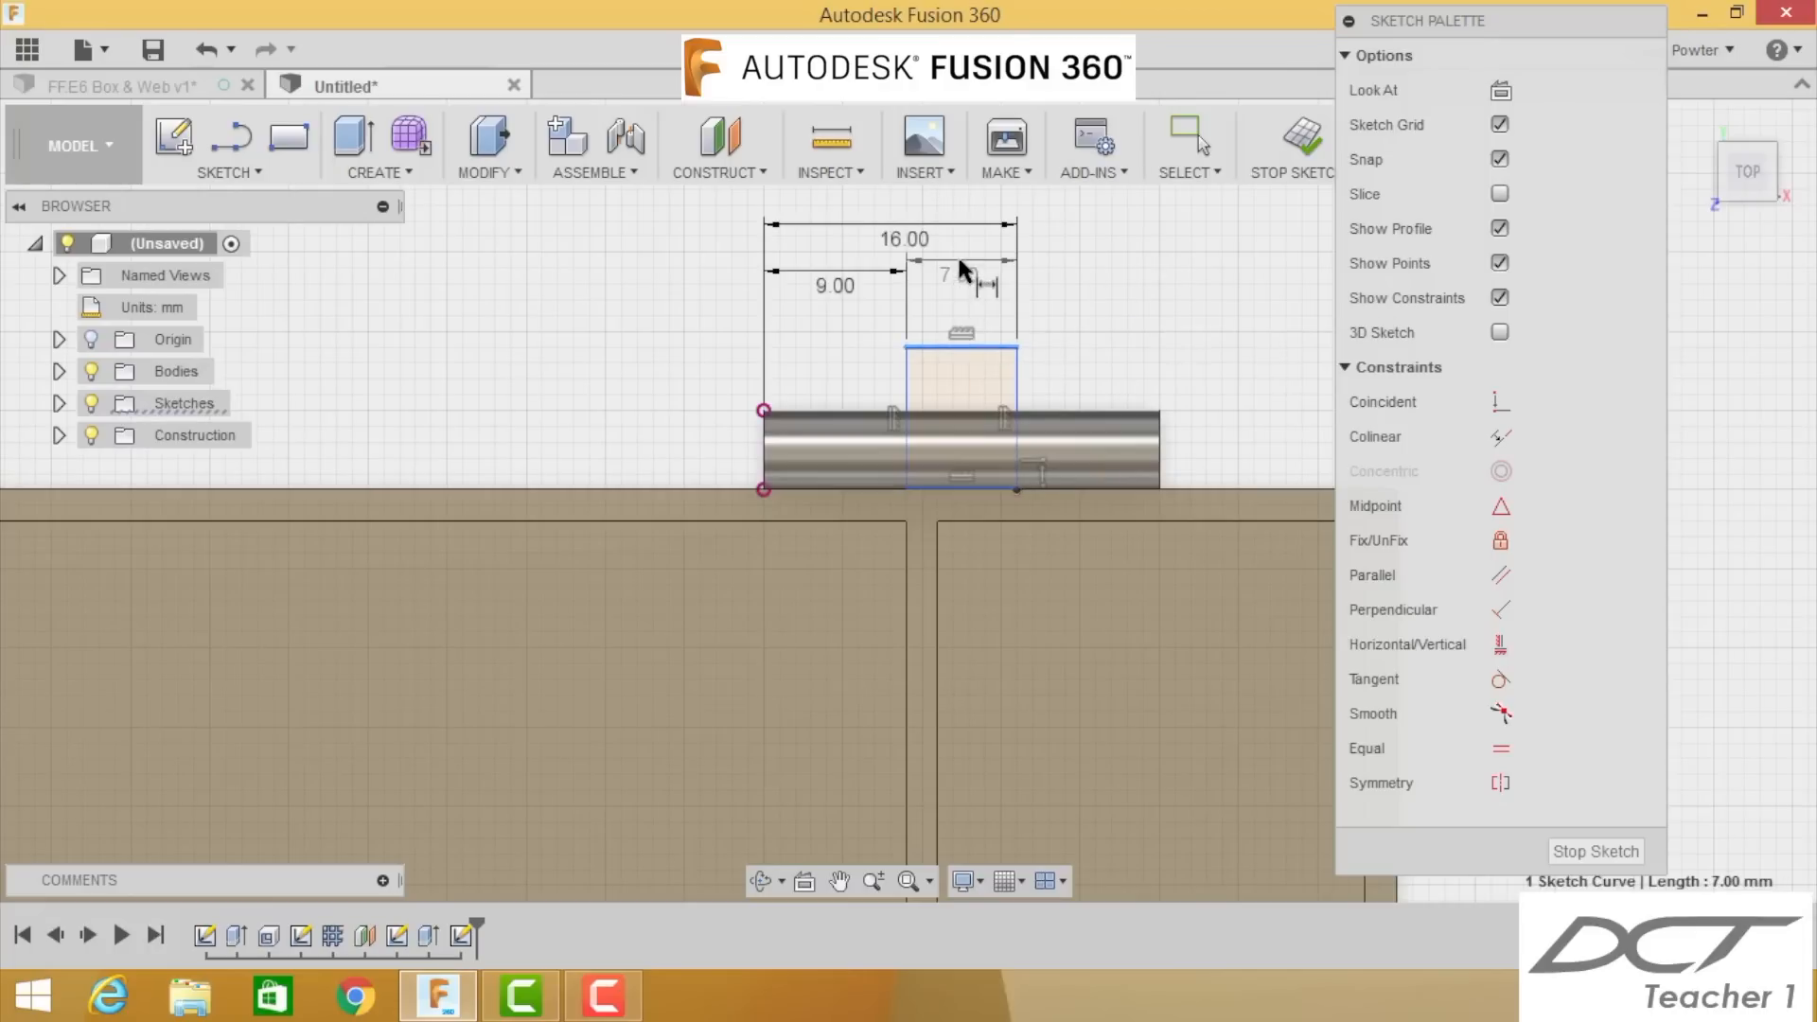
key("Escape")
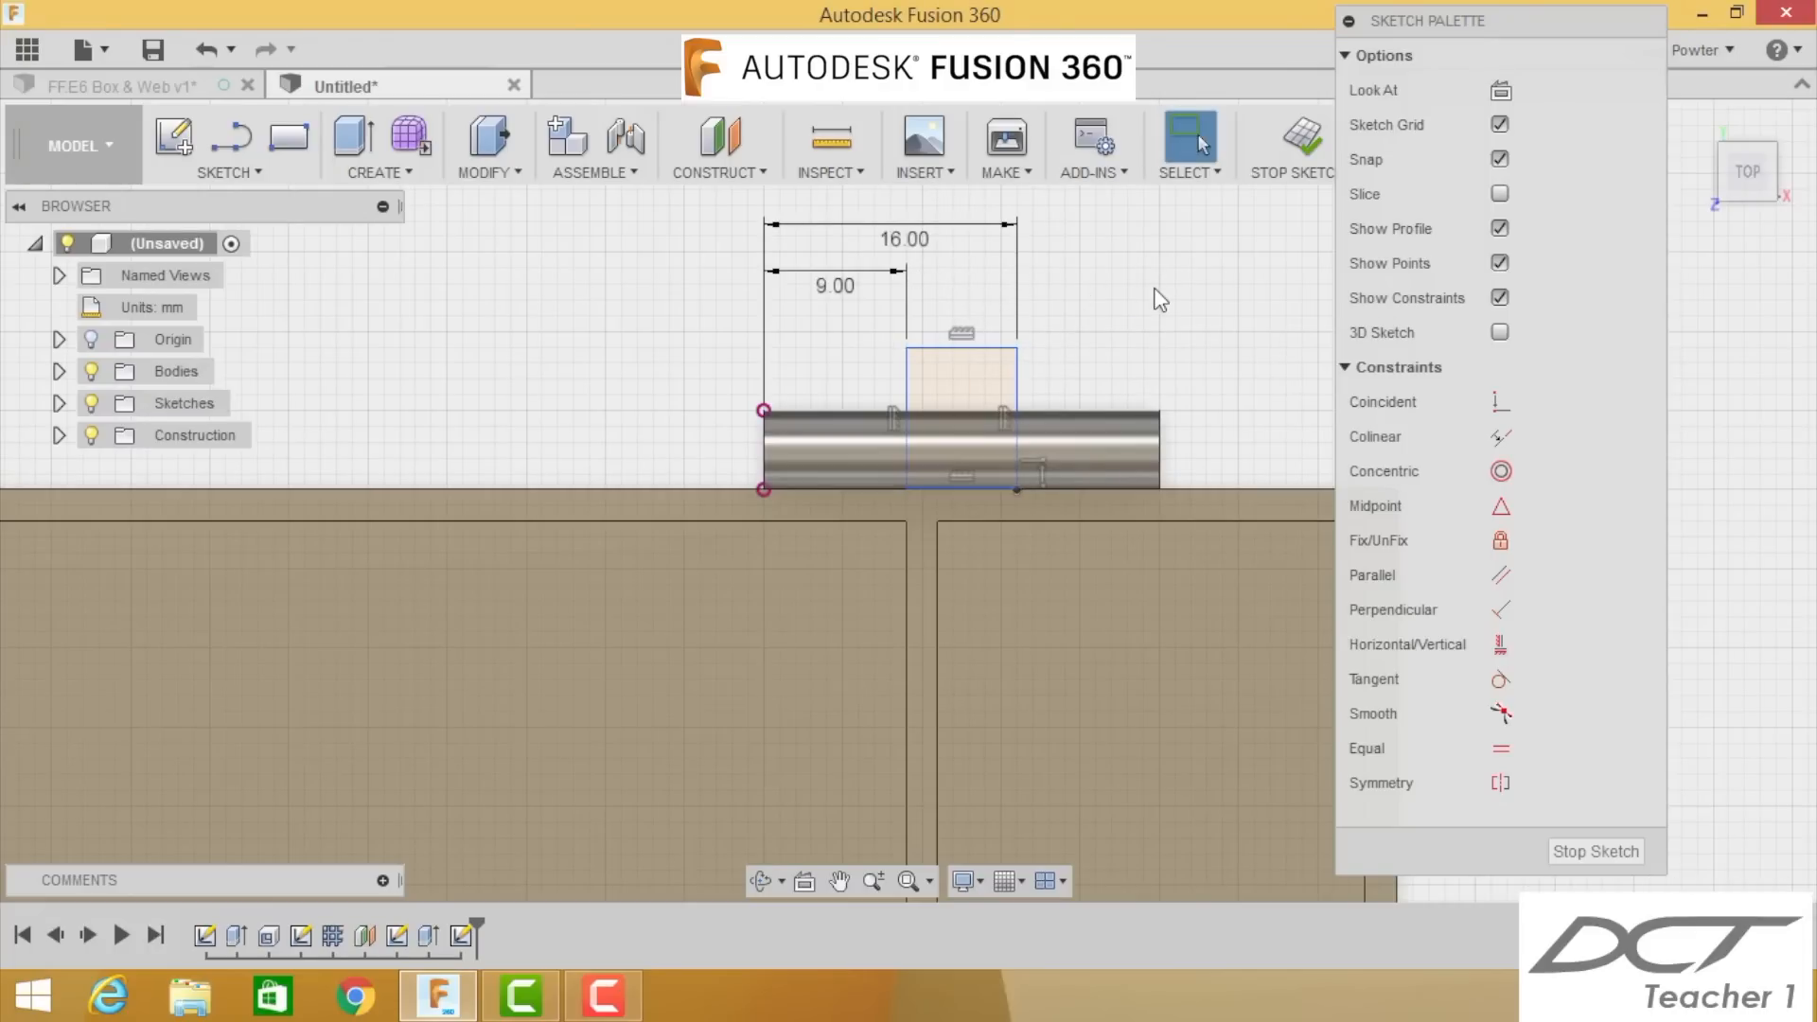
Step: Extrude the rectangle symmetrically by 10 mm as a cut through the middle of the hinge
key("e")
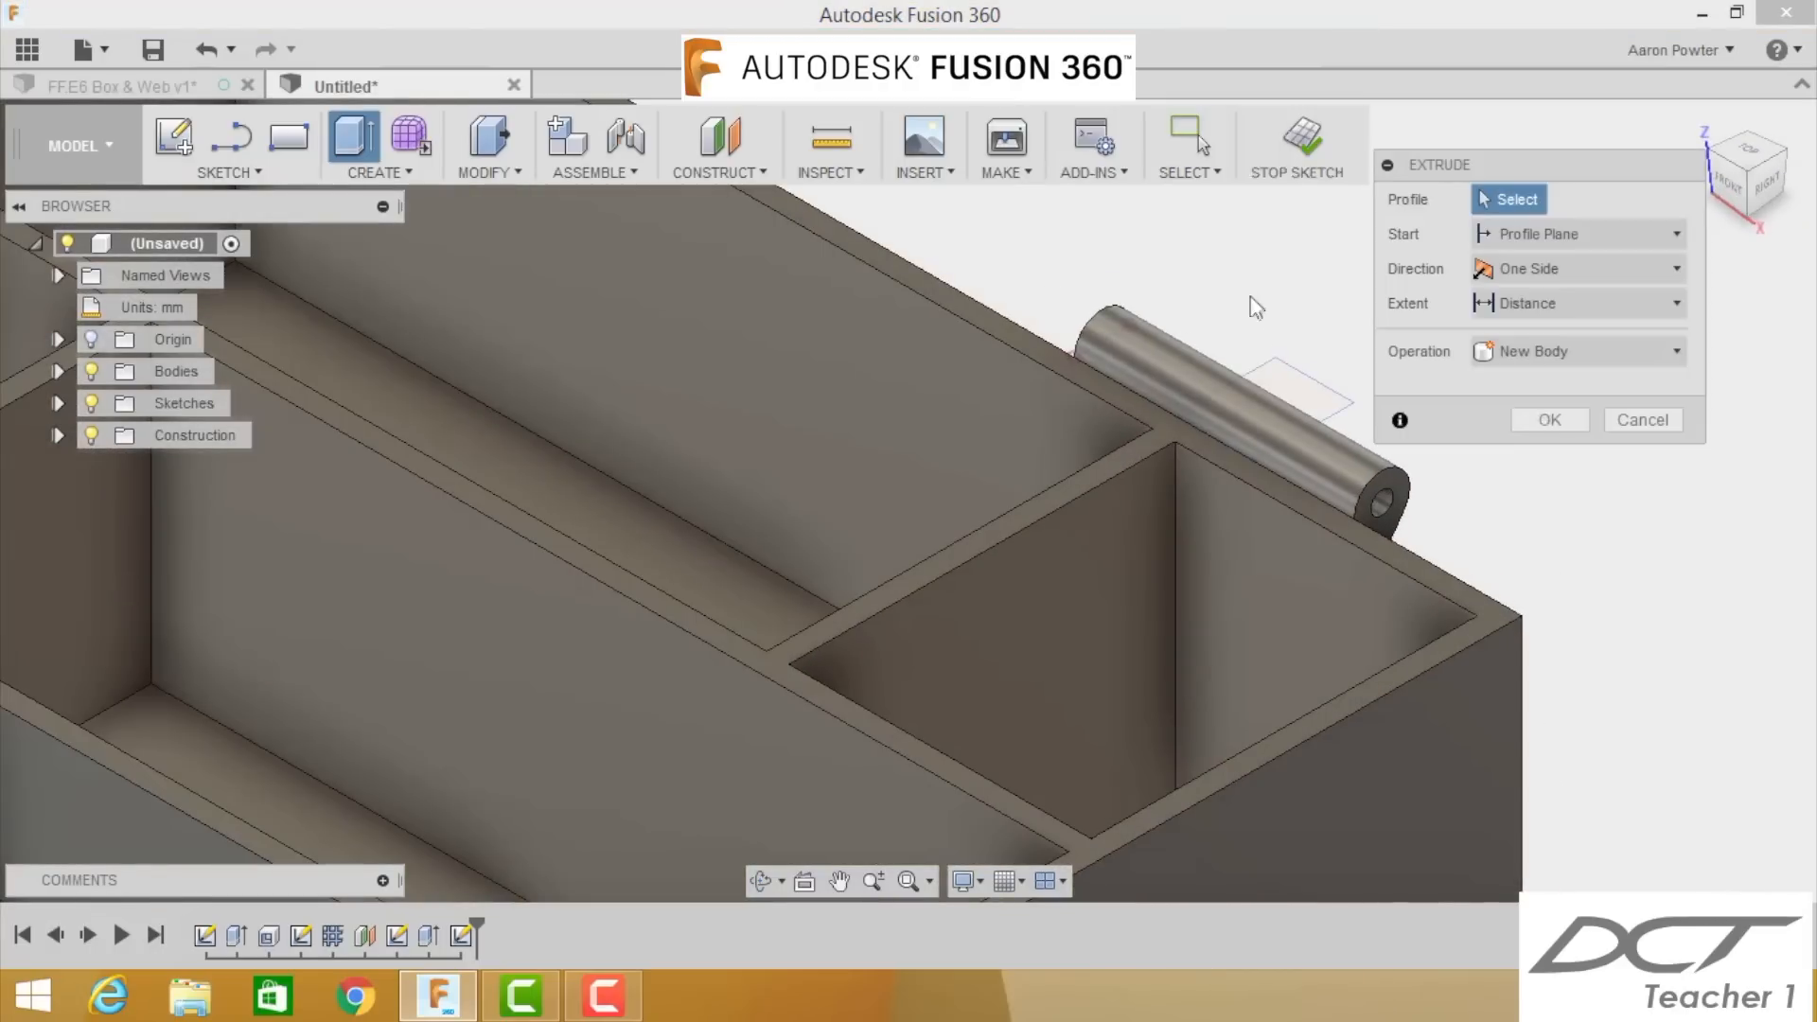
left_click(1307, 390)
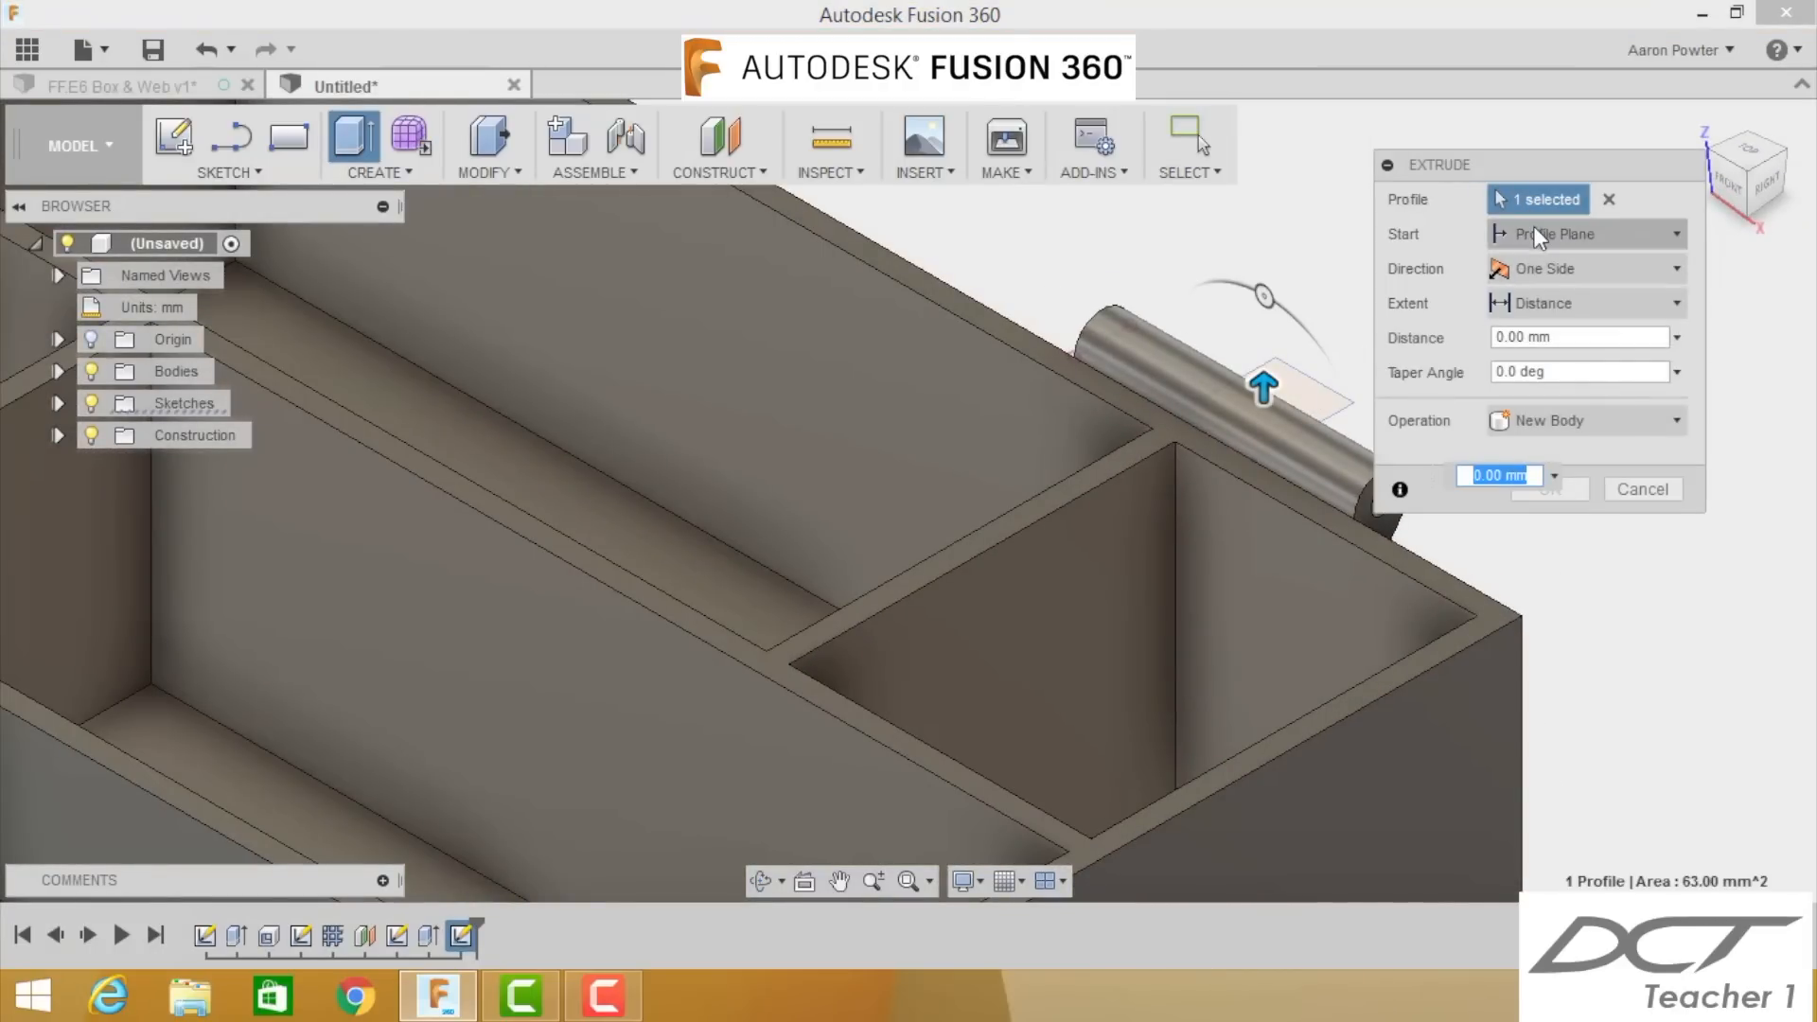
left_click(1538, 274)
left_click(1544, 369)
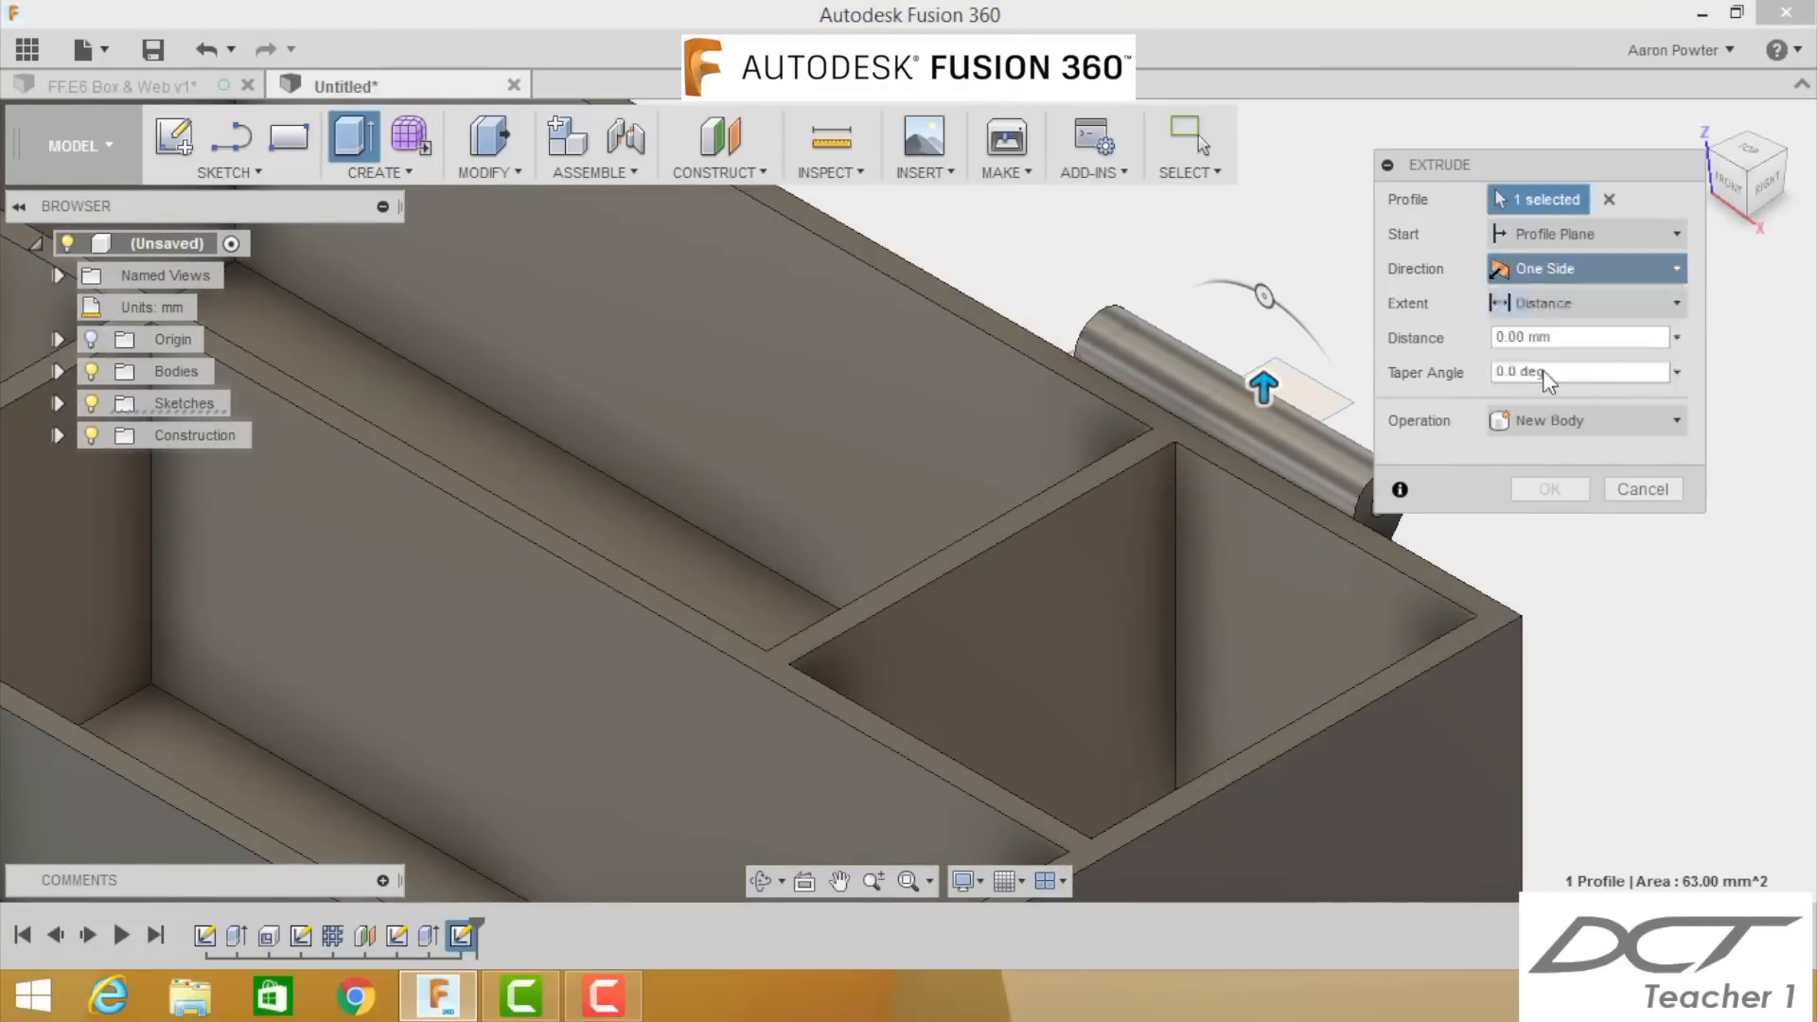
left_click(1571, 420)
left_click(1536, 490)
left_click_drag(1268, 380, 1268, 265)
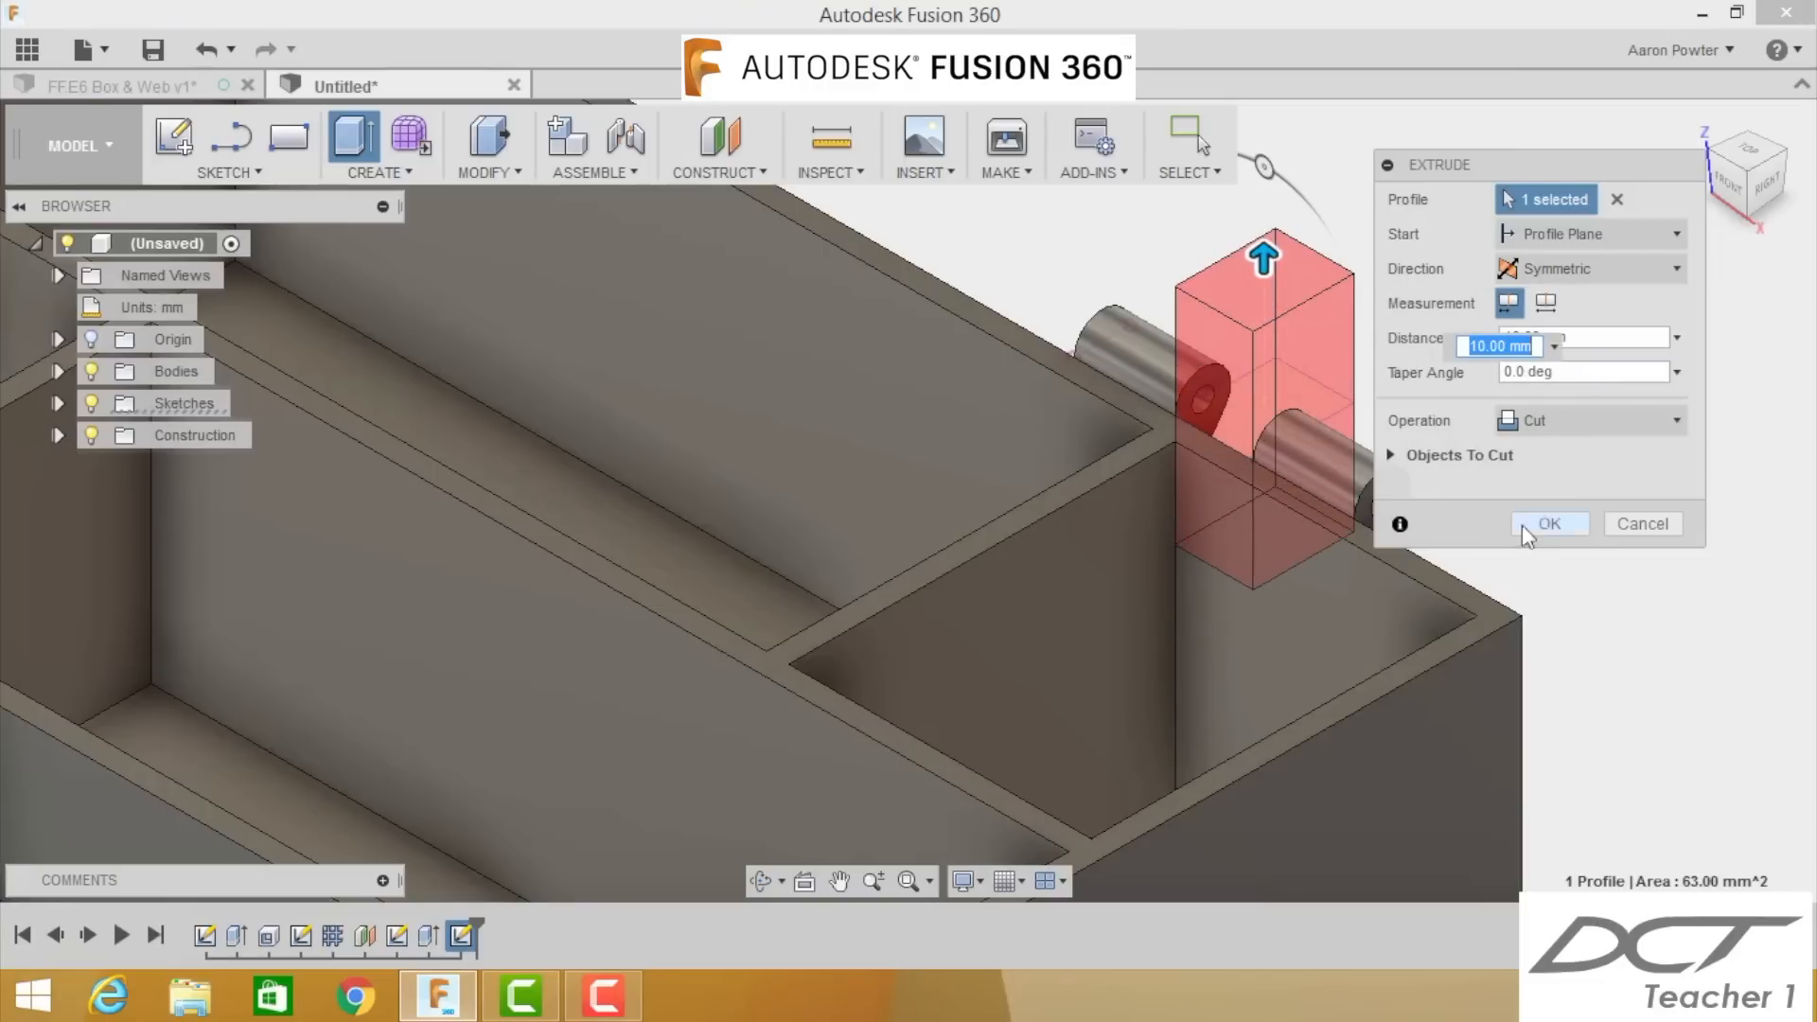
left_click(1535, 523)
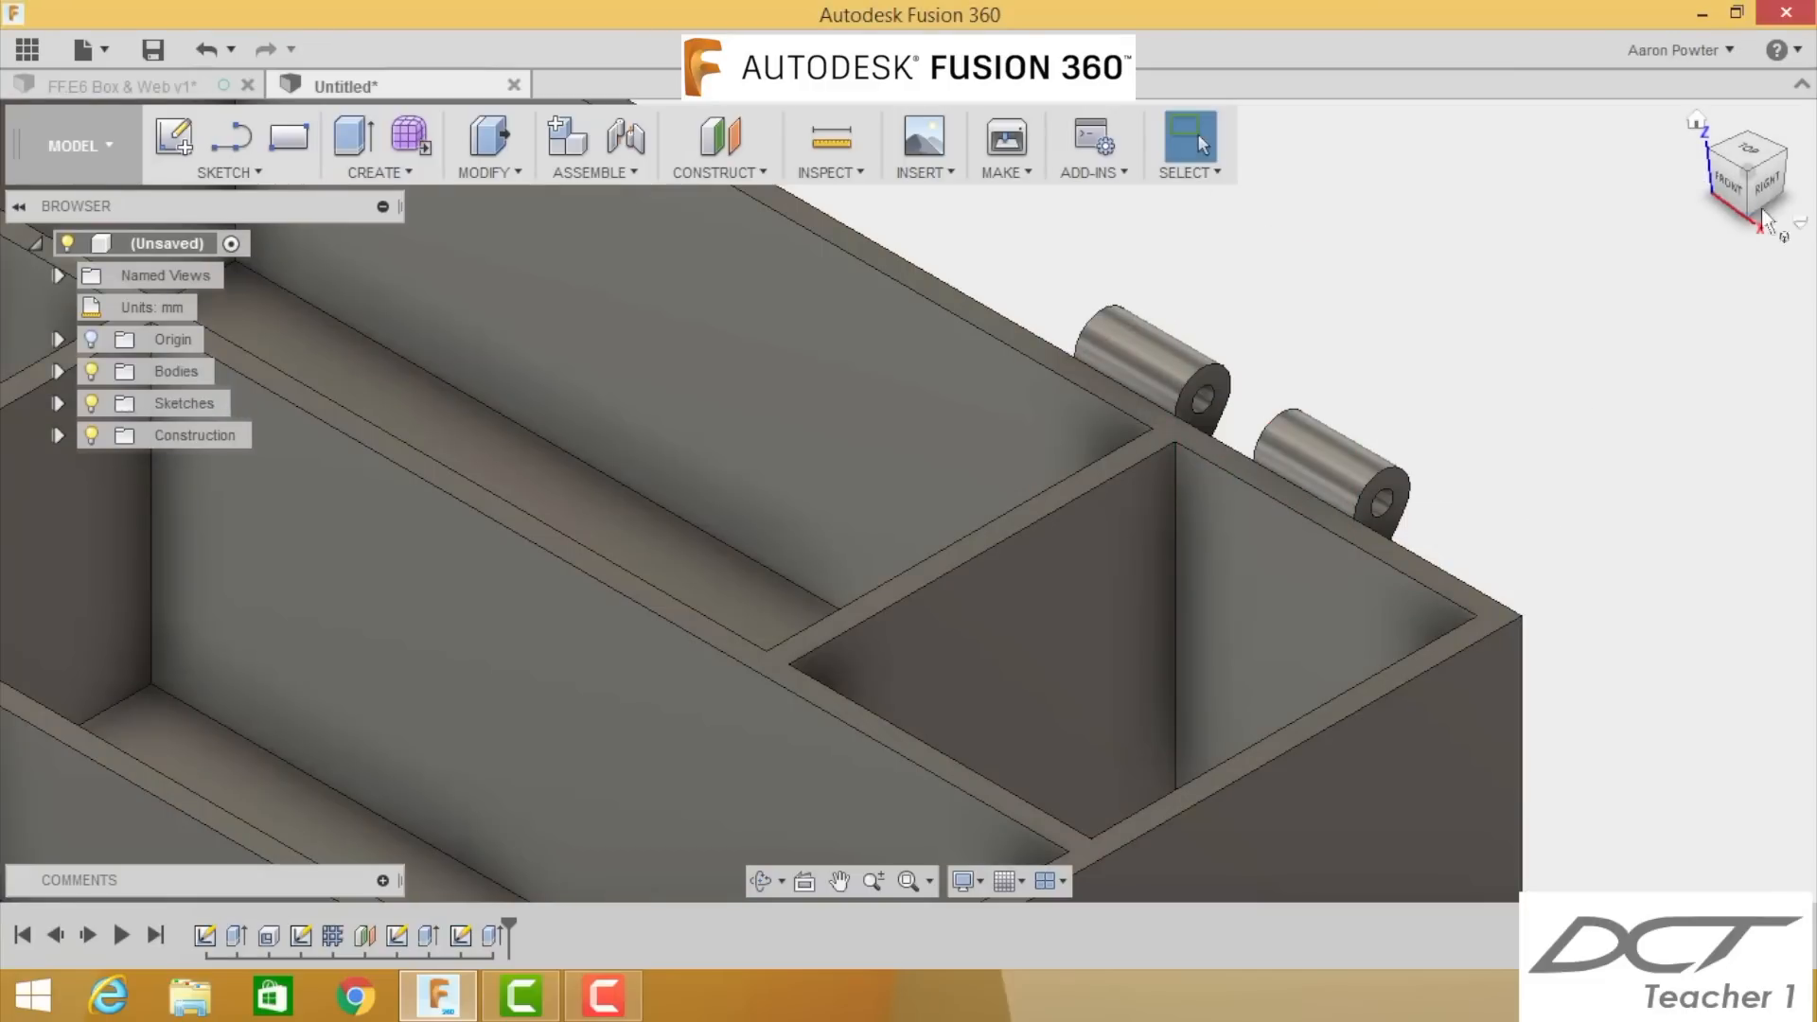
Step: Examine the two hinge knuckles and the gap between them from the box's right side, back and top
left_click(1772, 192)
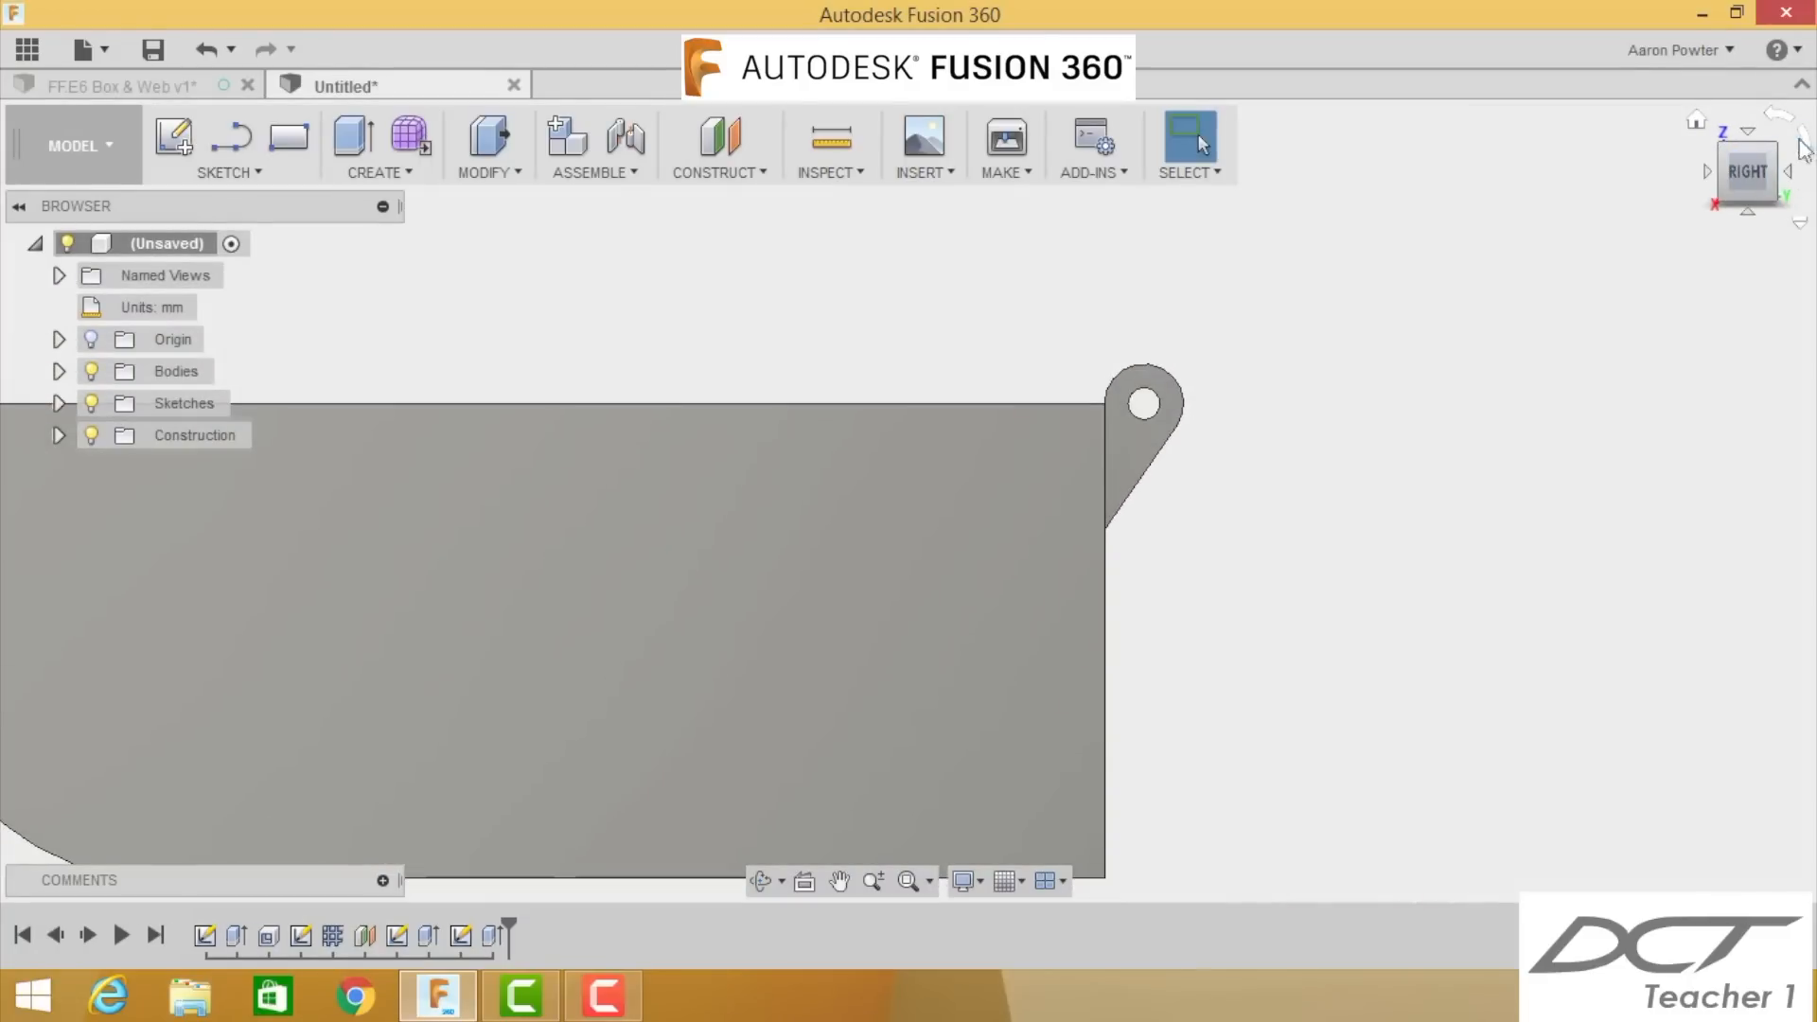
left_click(1810, 138)
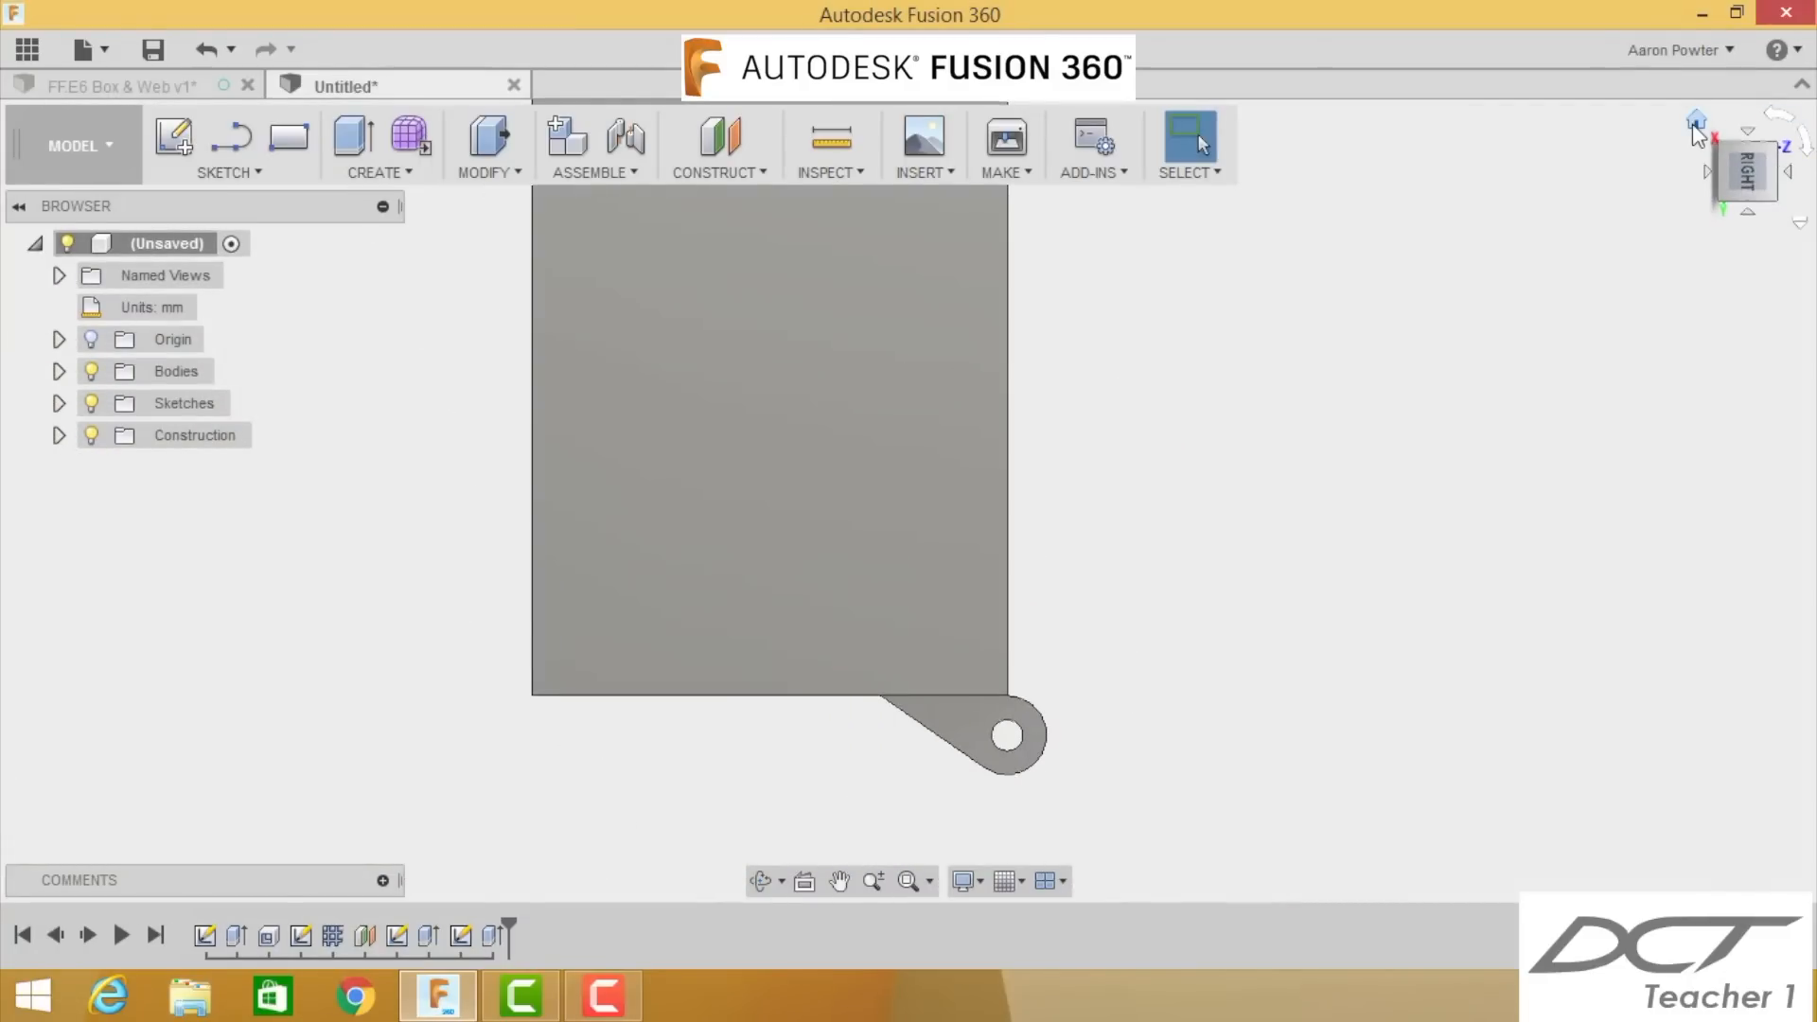
left_click(1696, 123)
left_click(1761, 178)
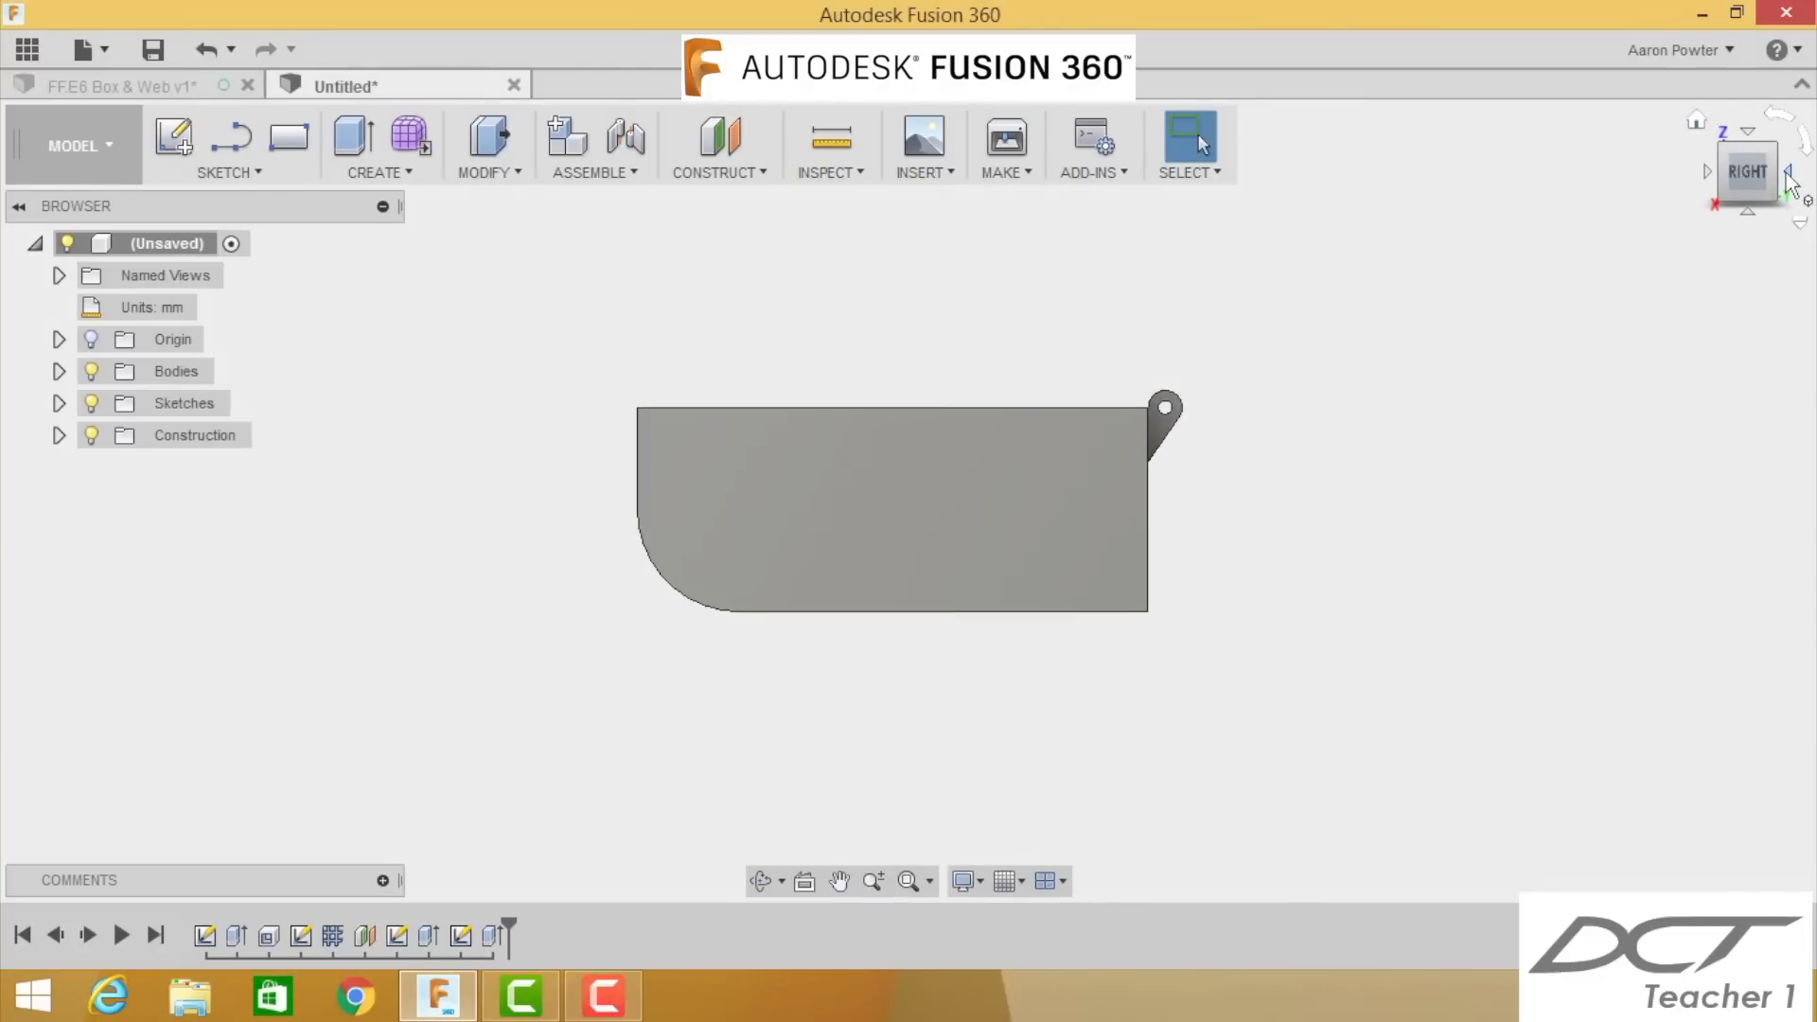
left_click(1788, 178)
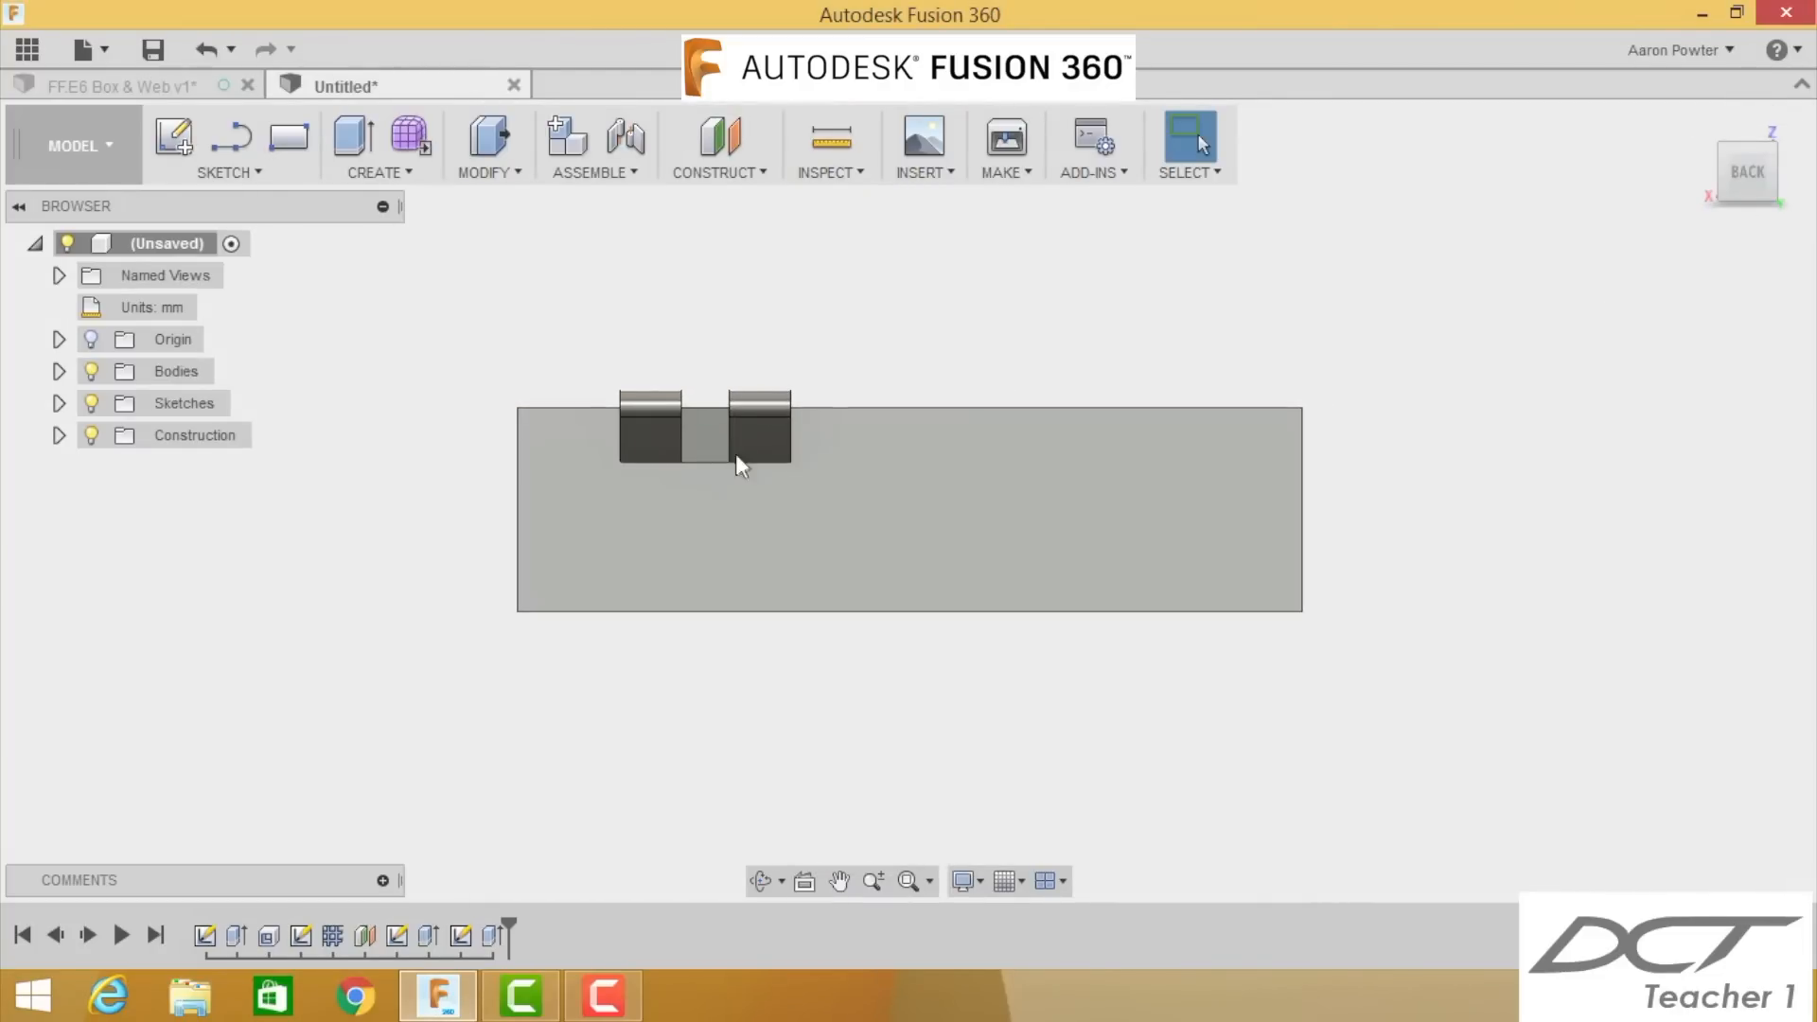
scroll(726, 469, "up", 5)
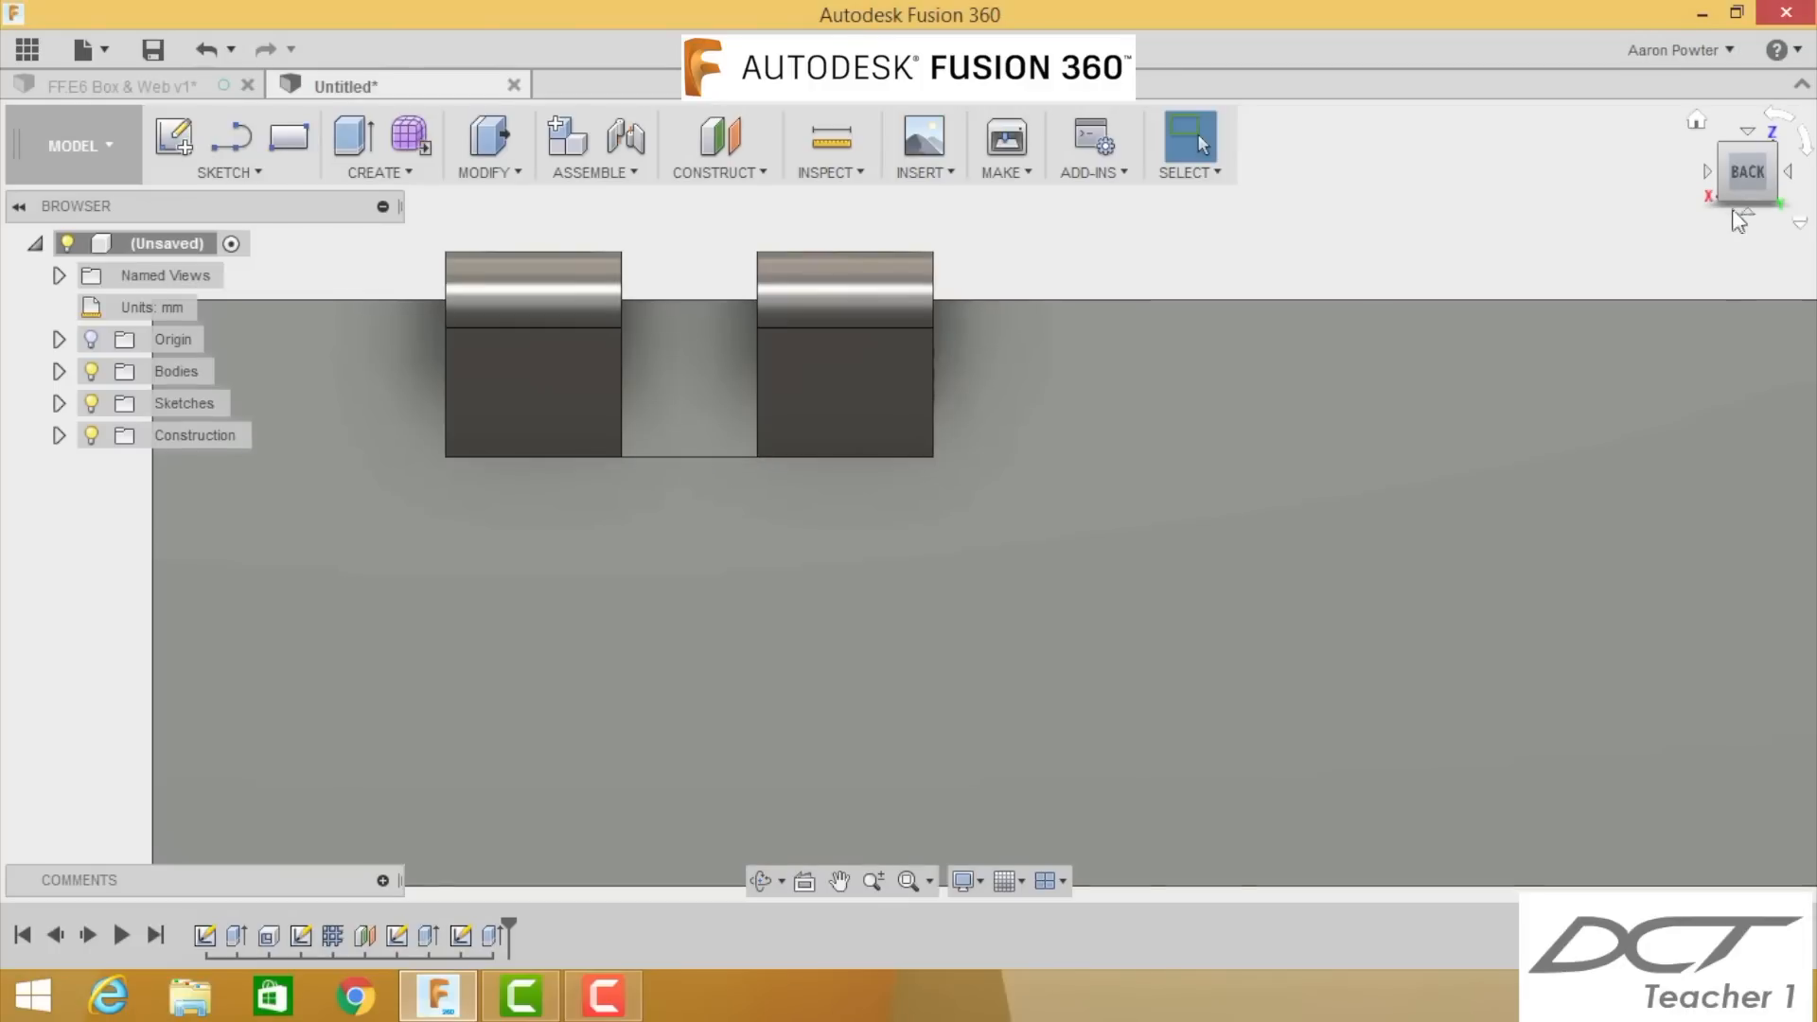
left_click(1696, 121)
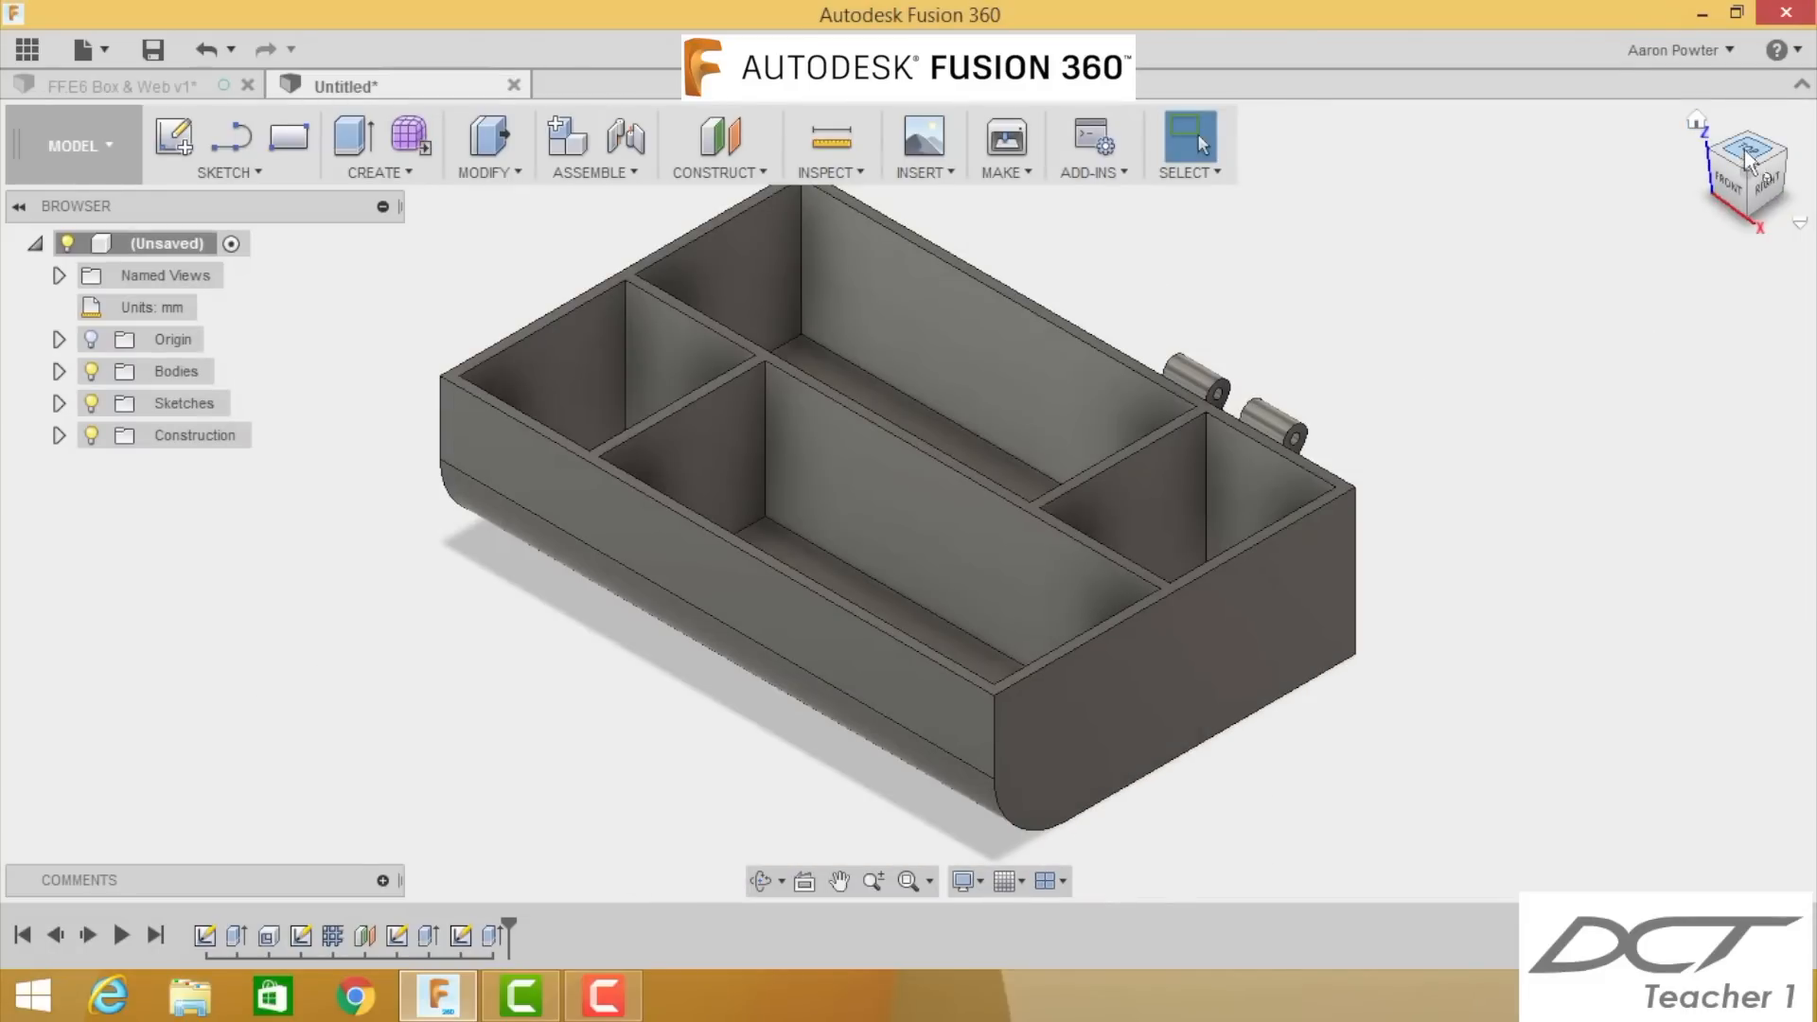
left_click(1750, 163)
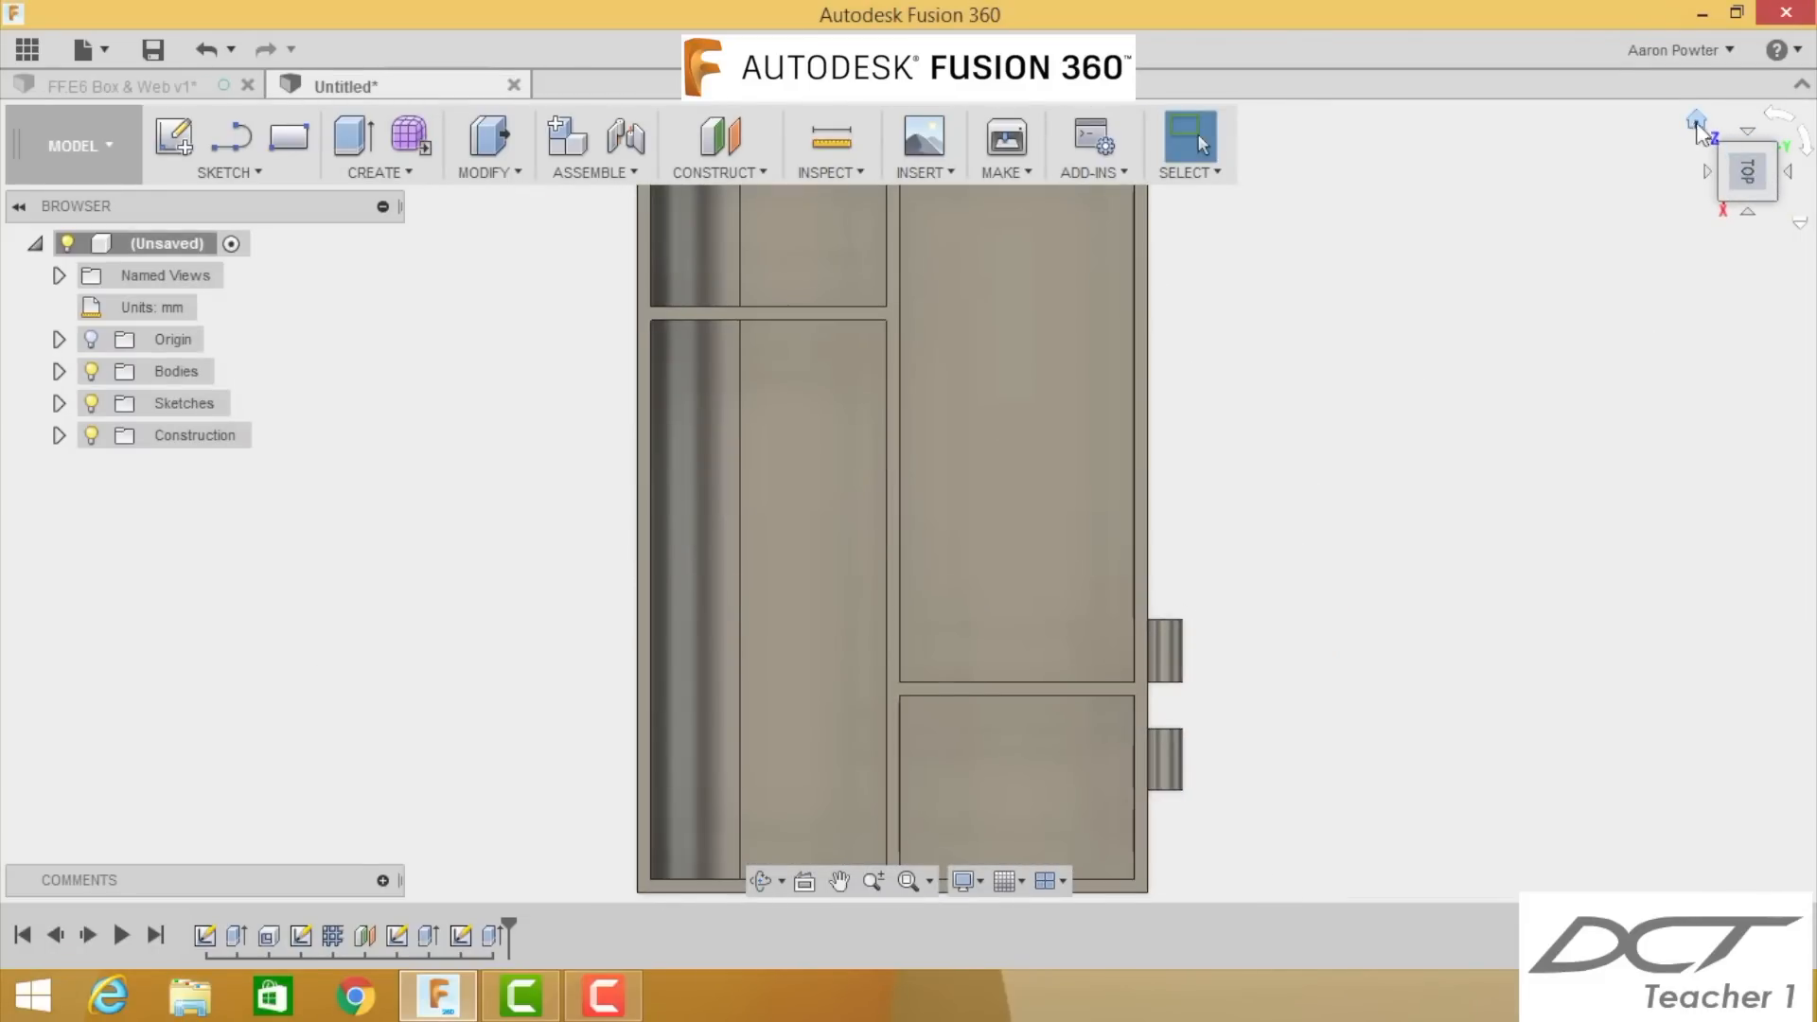
Step: Start a rectangular pattern of features with the hinge extrusion and its middle cut as the objects
left_click(1695, 125)
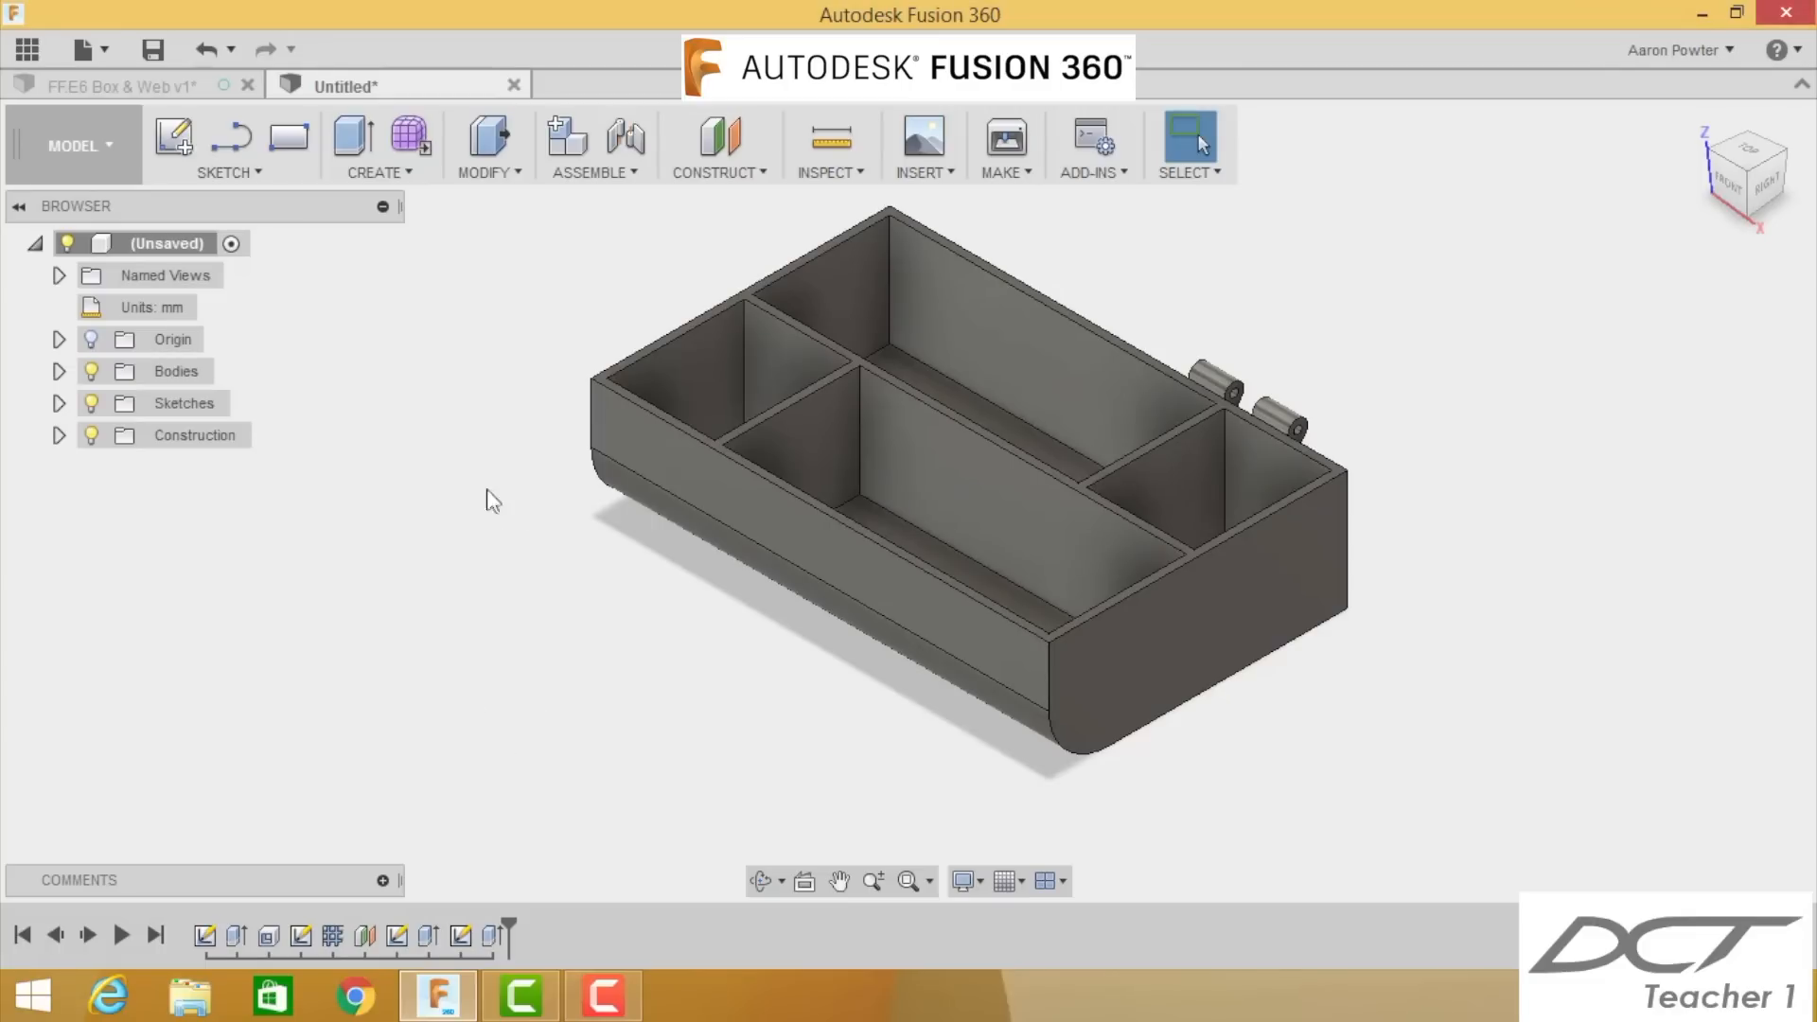
left_click(356, 172)
mouse_move(501, 684)
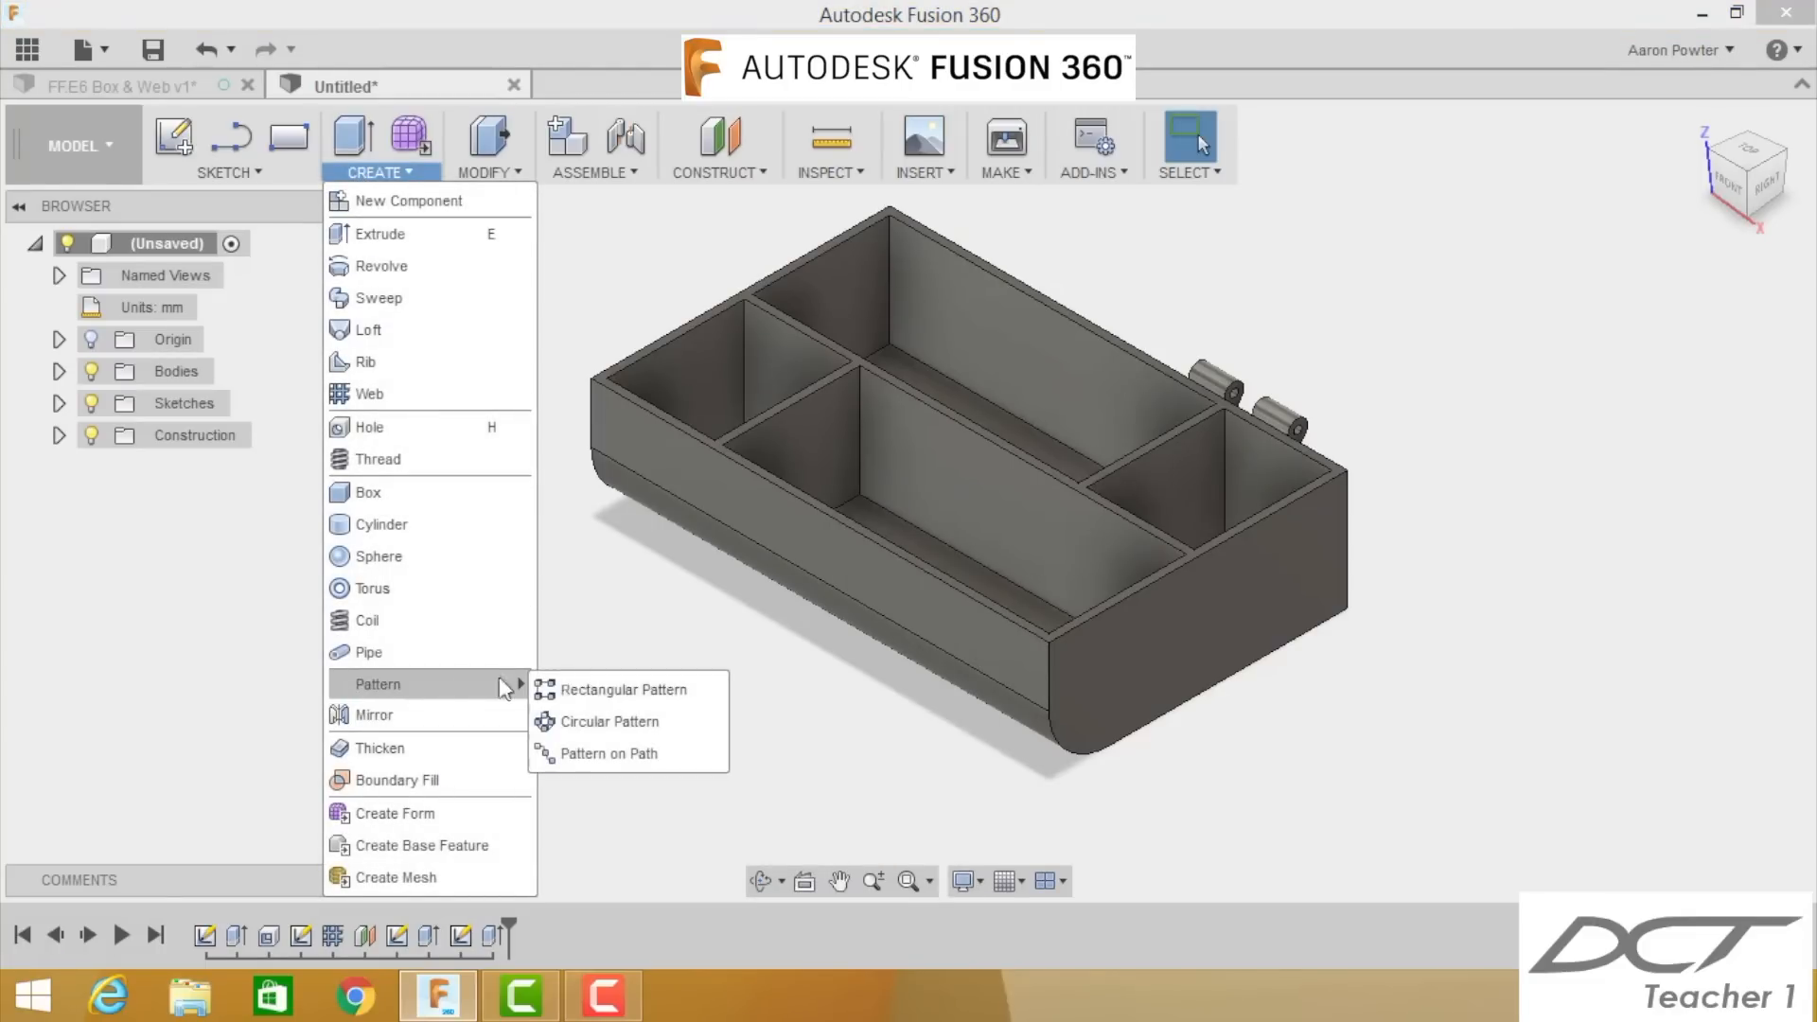
left_click(640, 684)
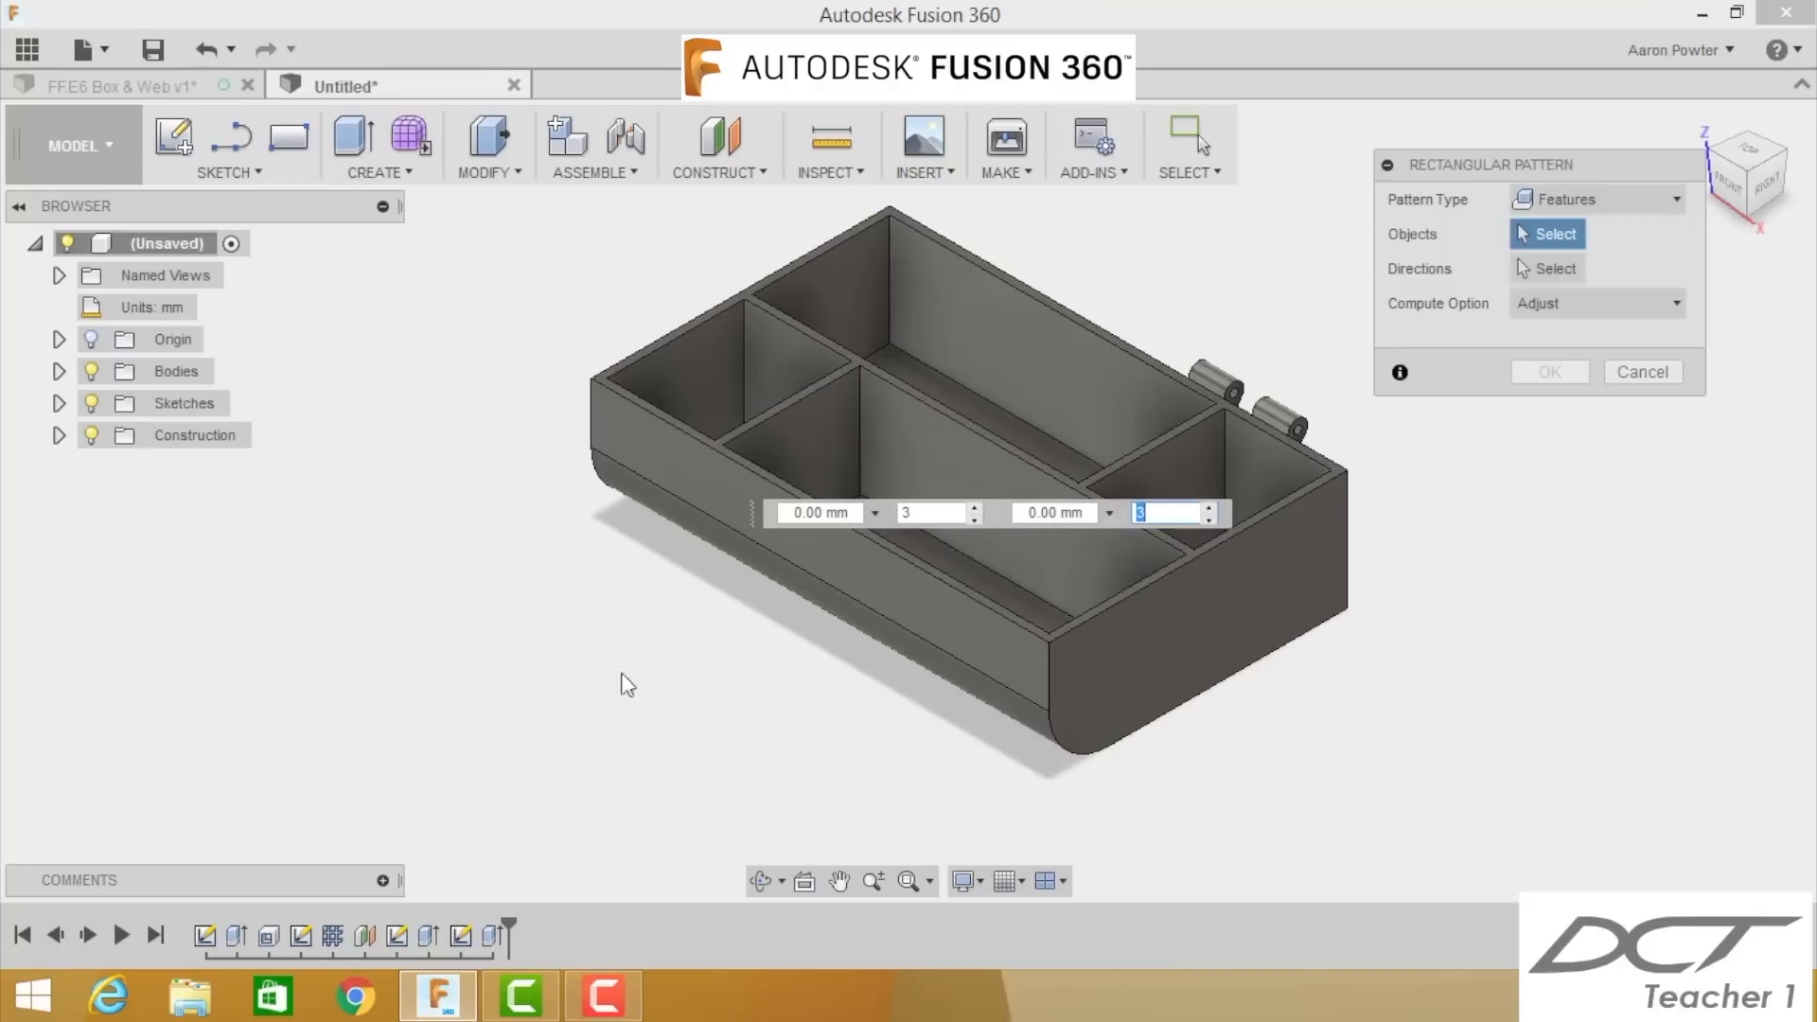
left_click(1599, 199)
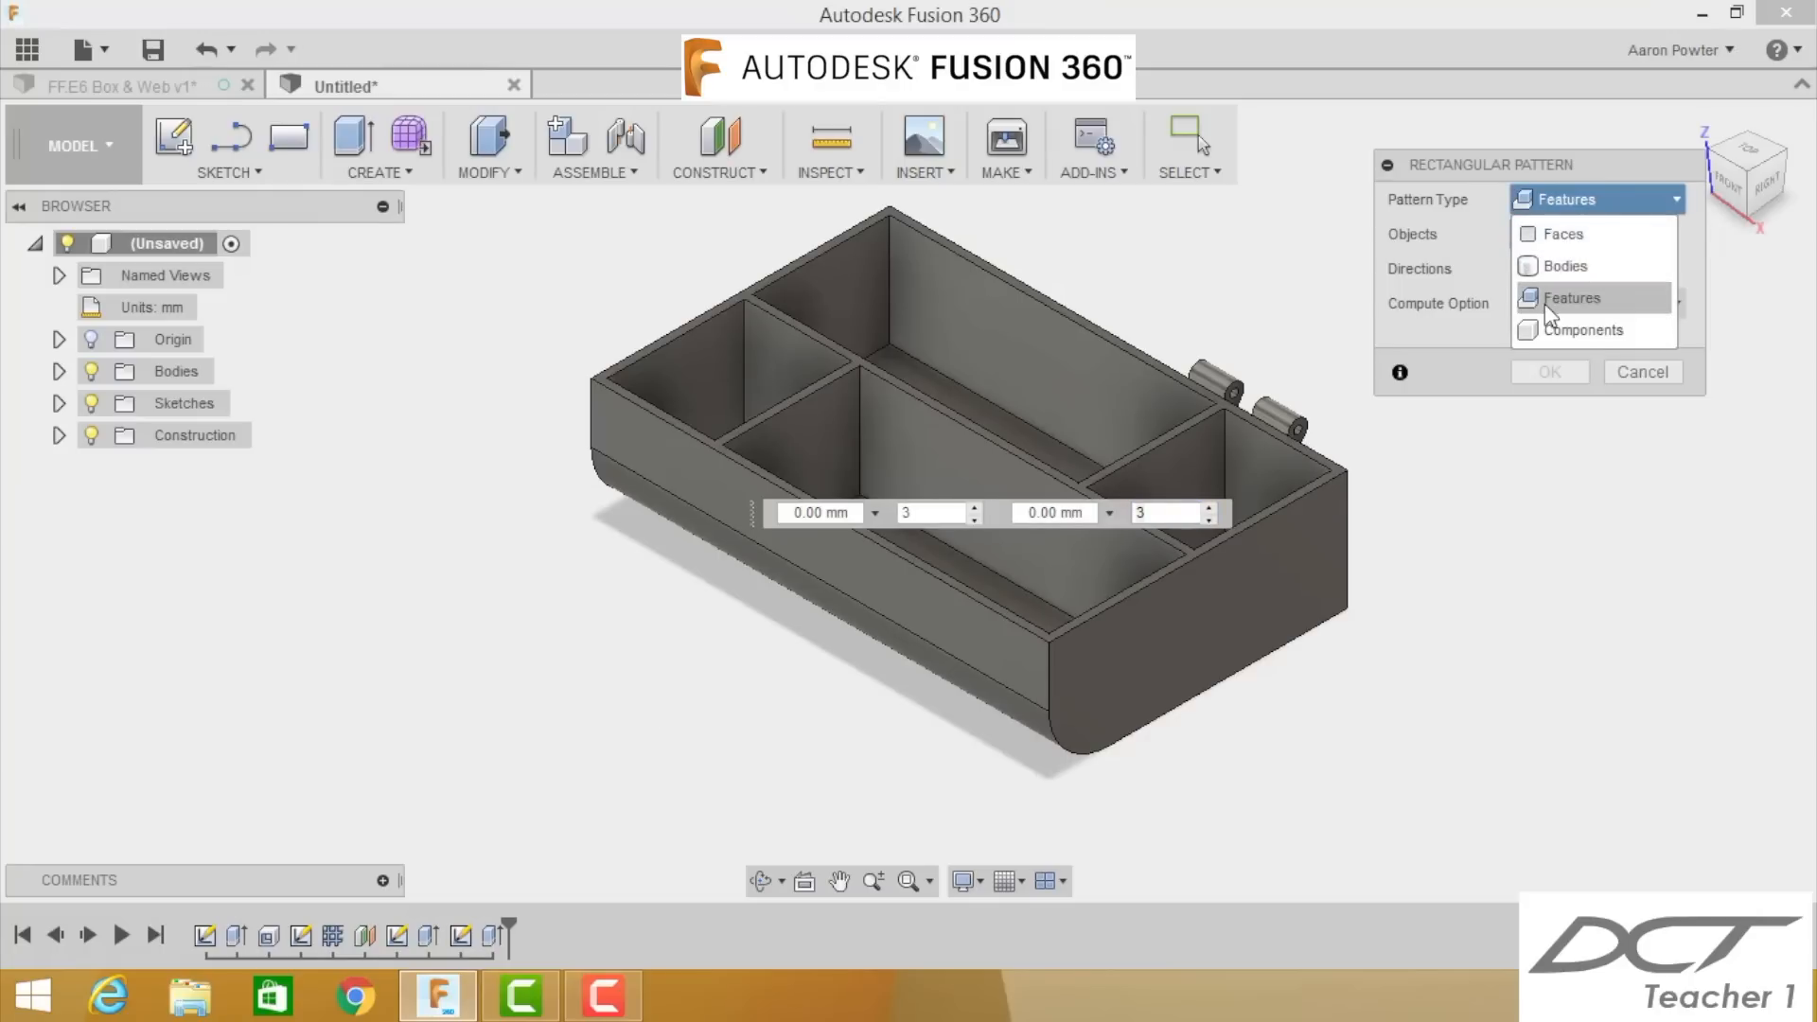
left_click(1546, 301)
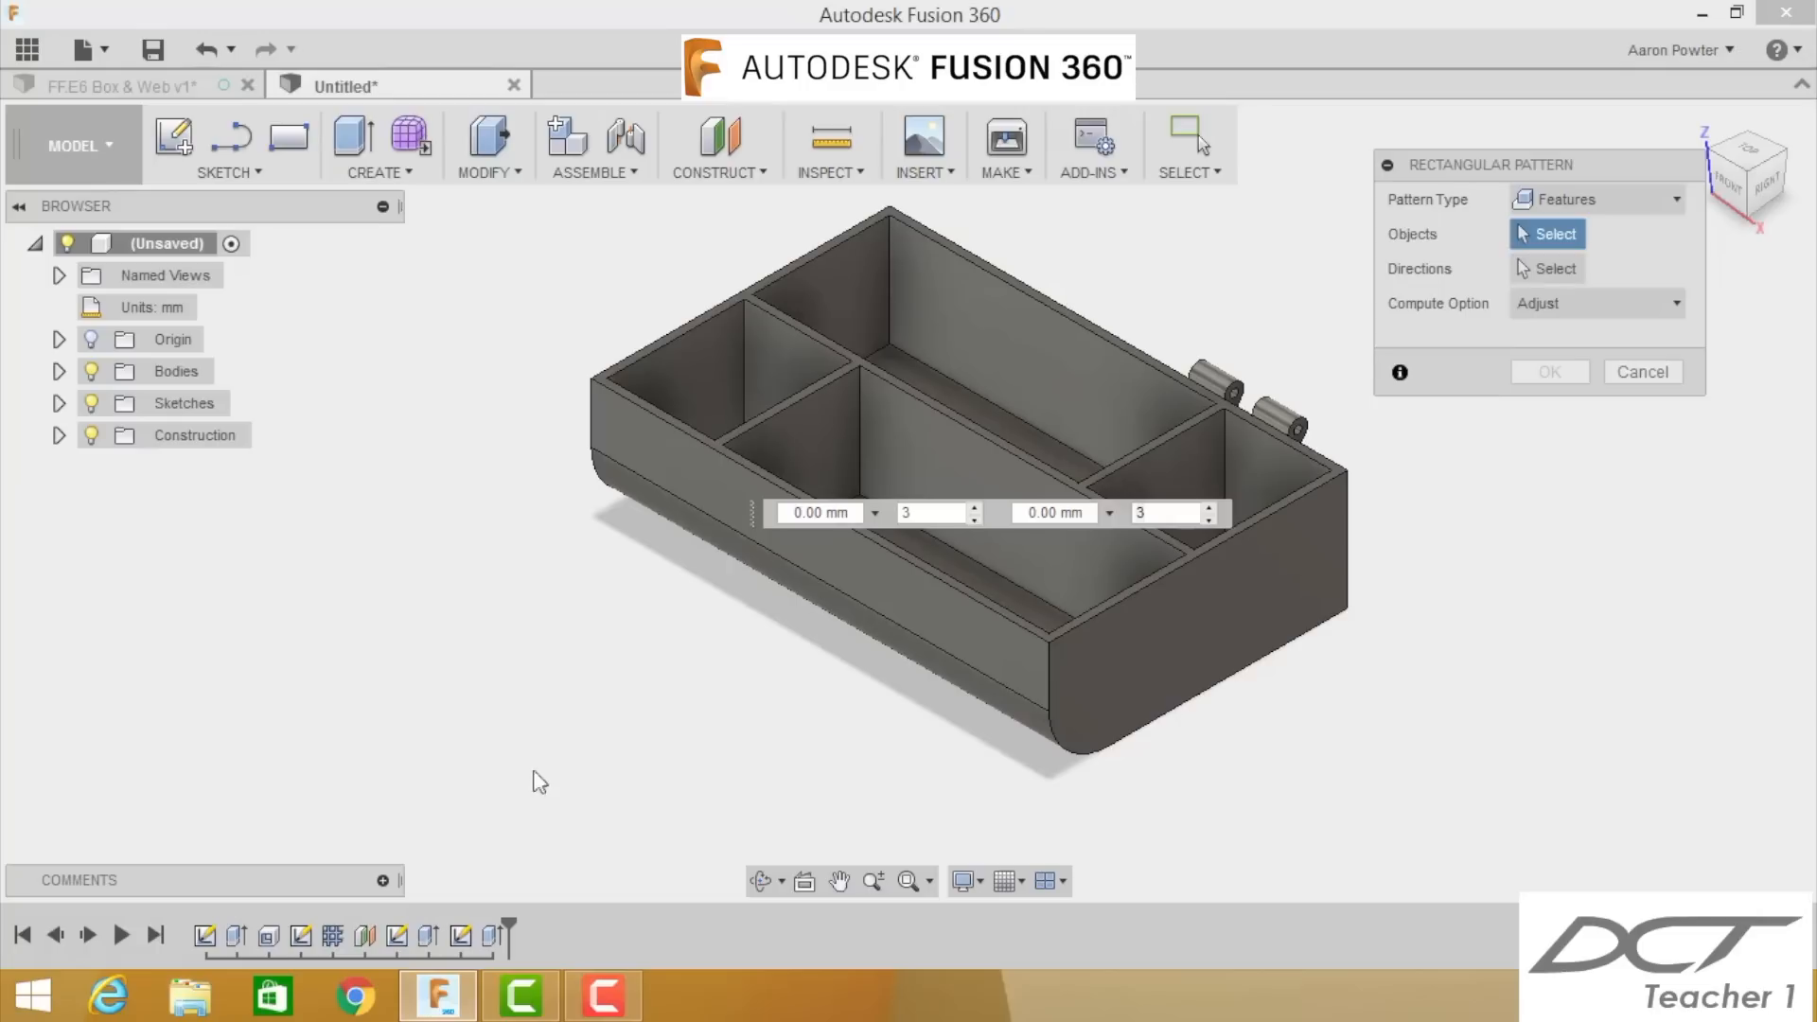
left_click(430, 935)
left_click(492, 936)
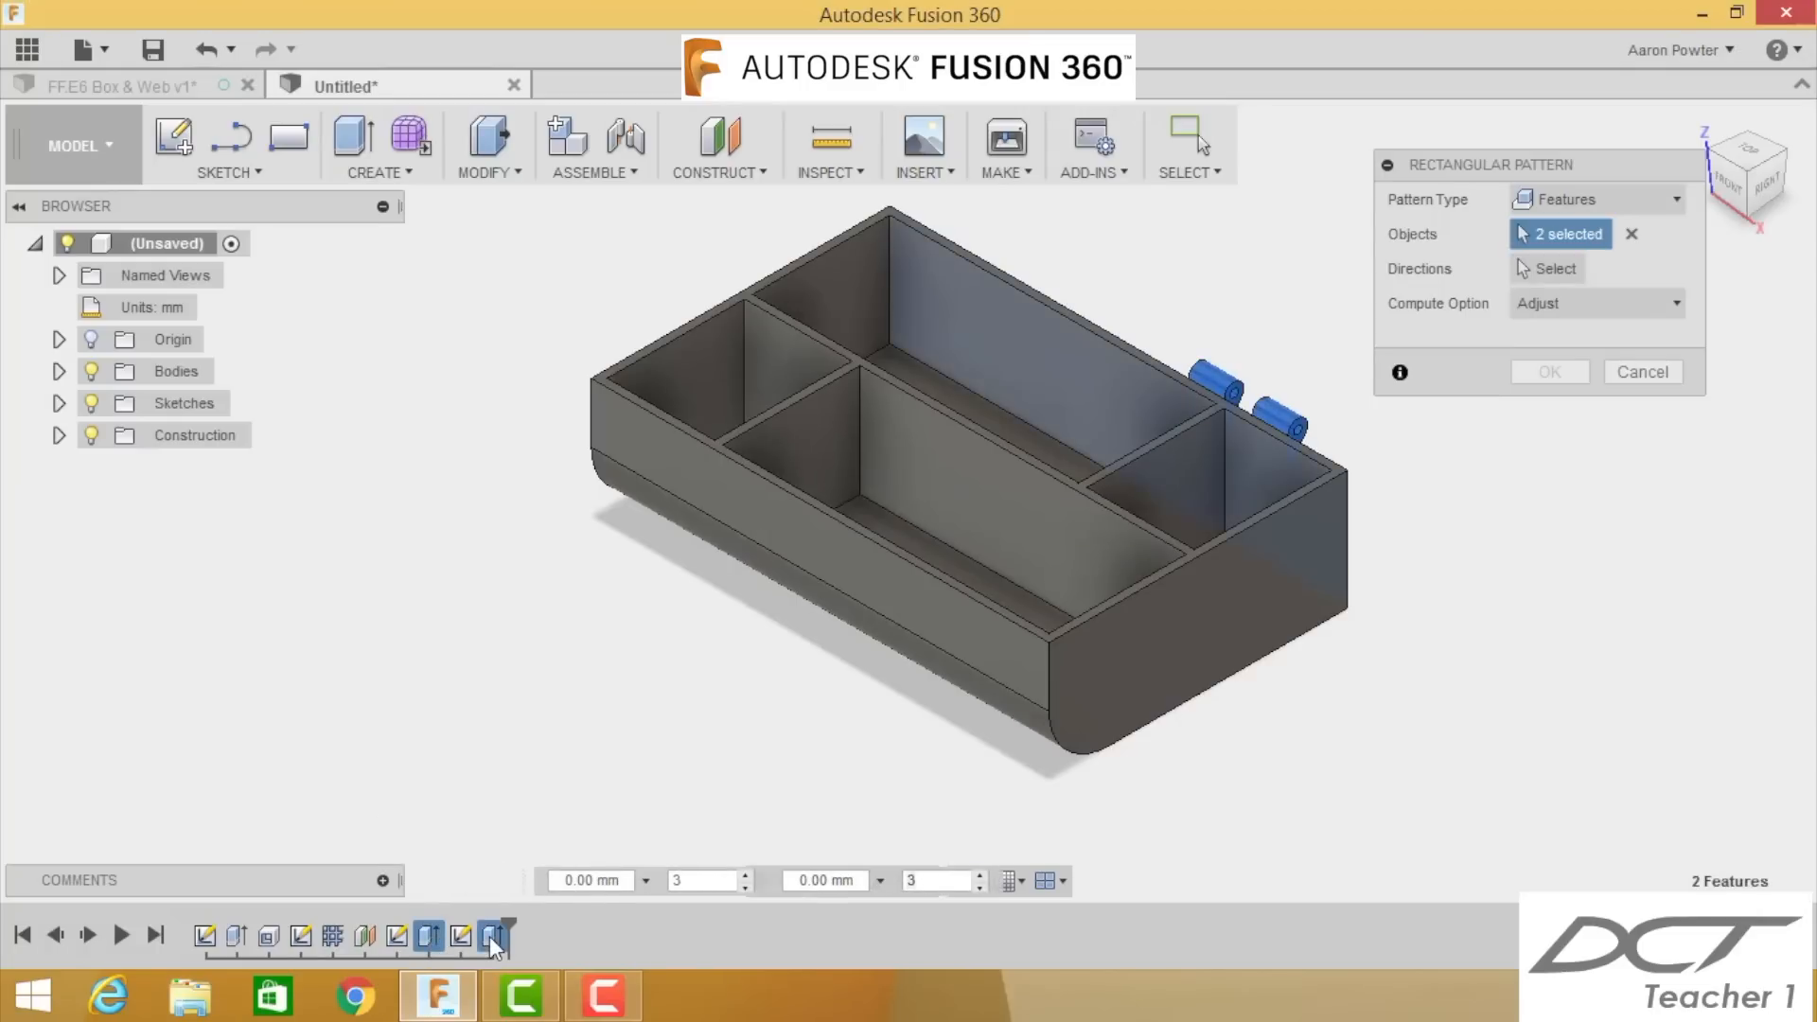
Step: Pattern the hinge features along the box's long back edge with a quantity of 2 and a distance of 66 mm
left_click(1541, 265)
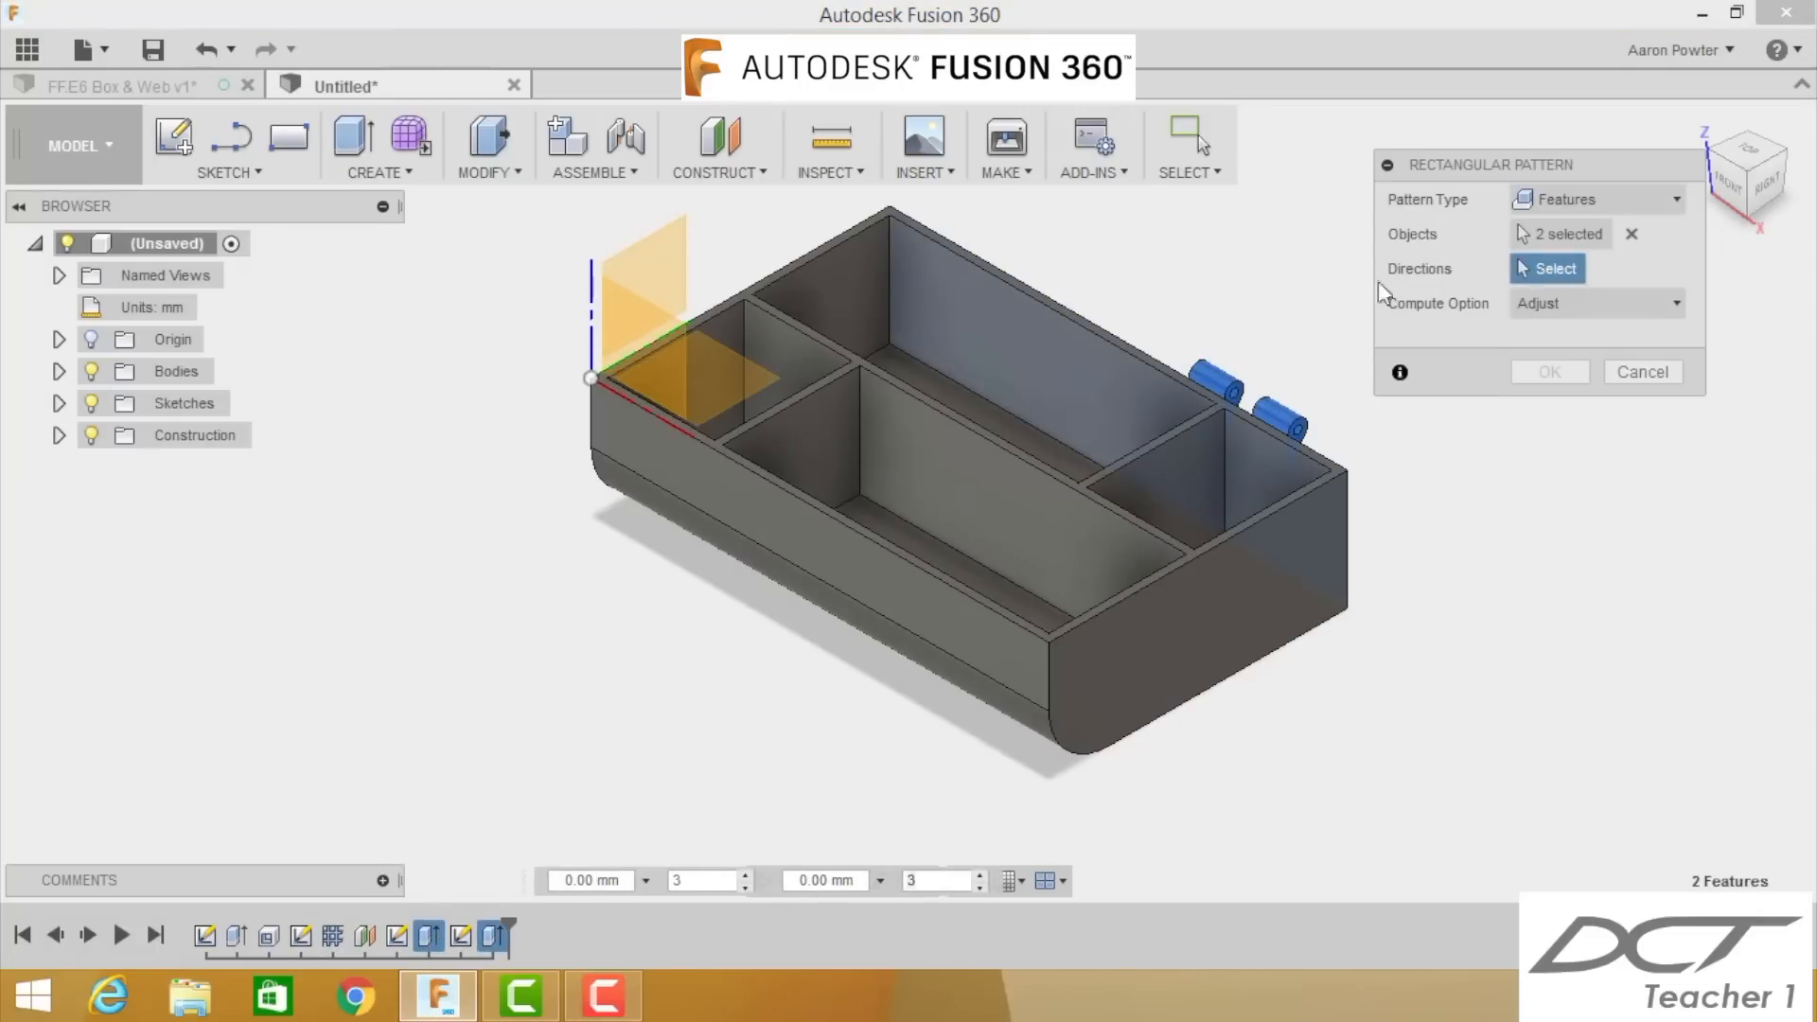
left_click(1139, 347)
left_click_drag(1122, 383, 916, 275)
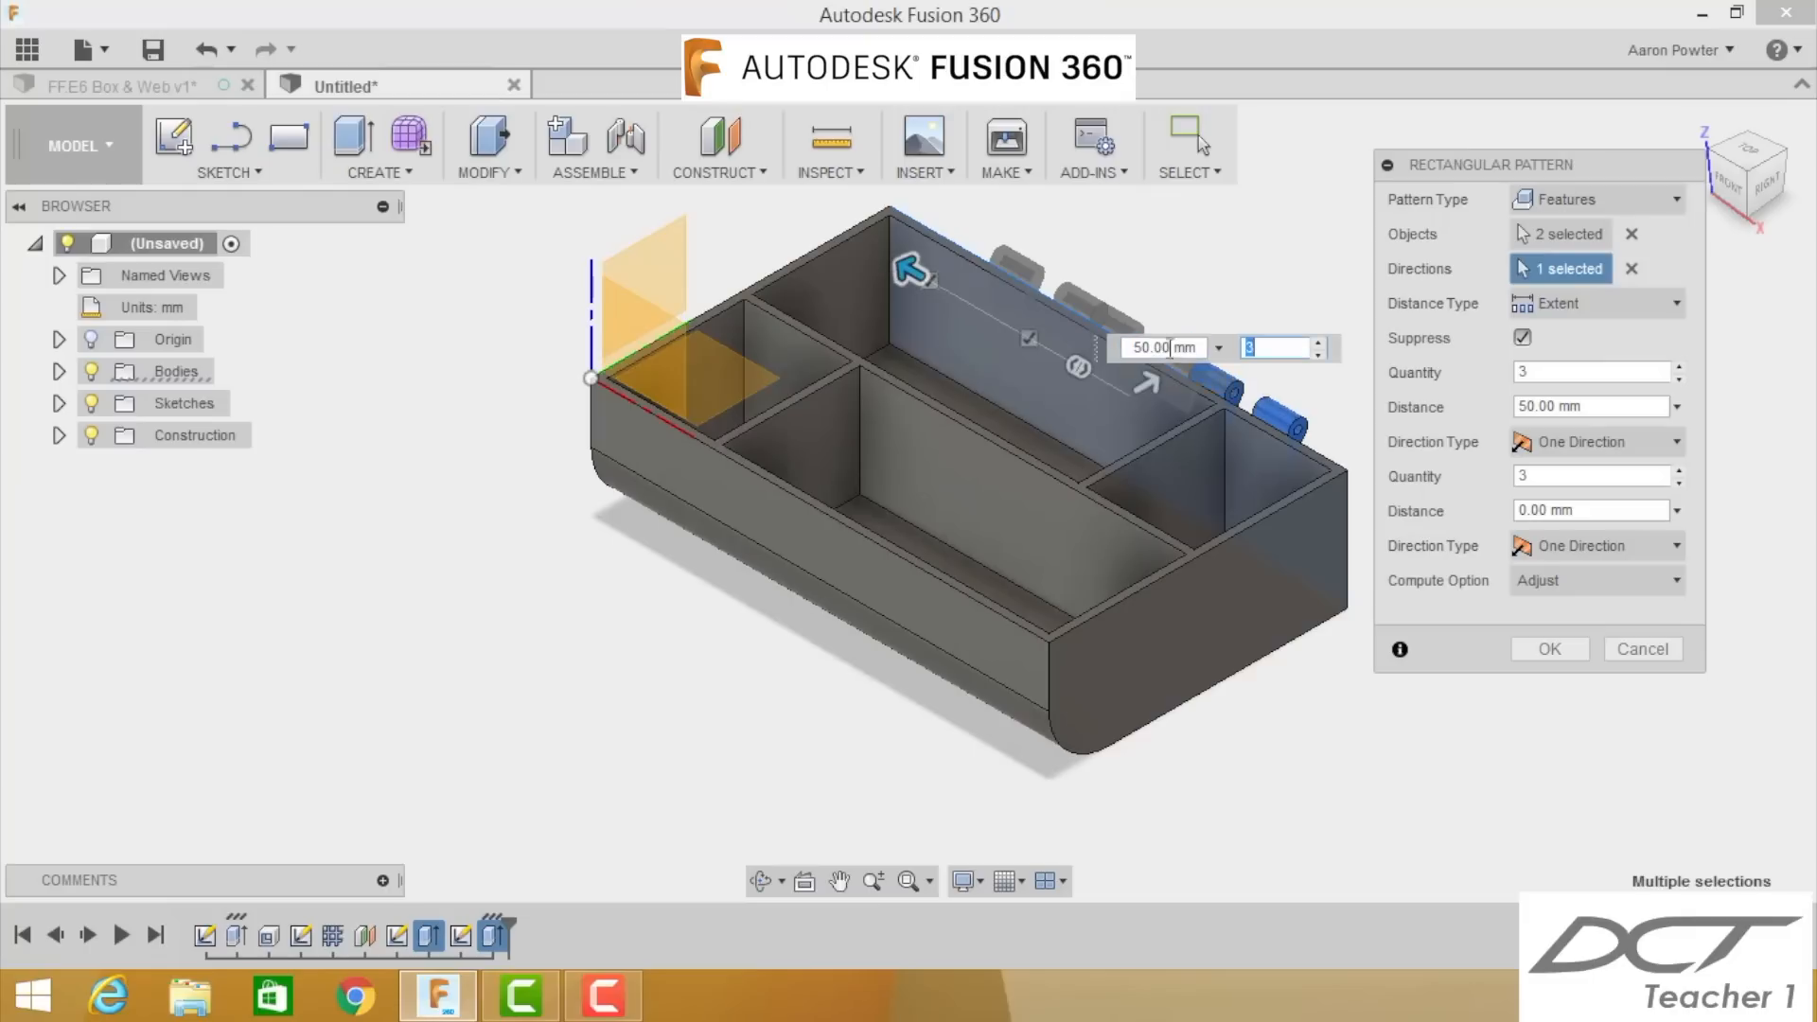
left_click(1319, 355)
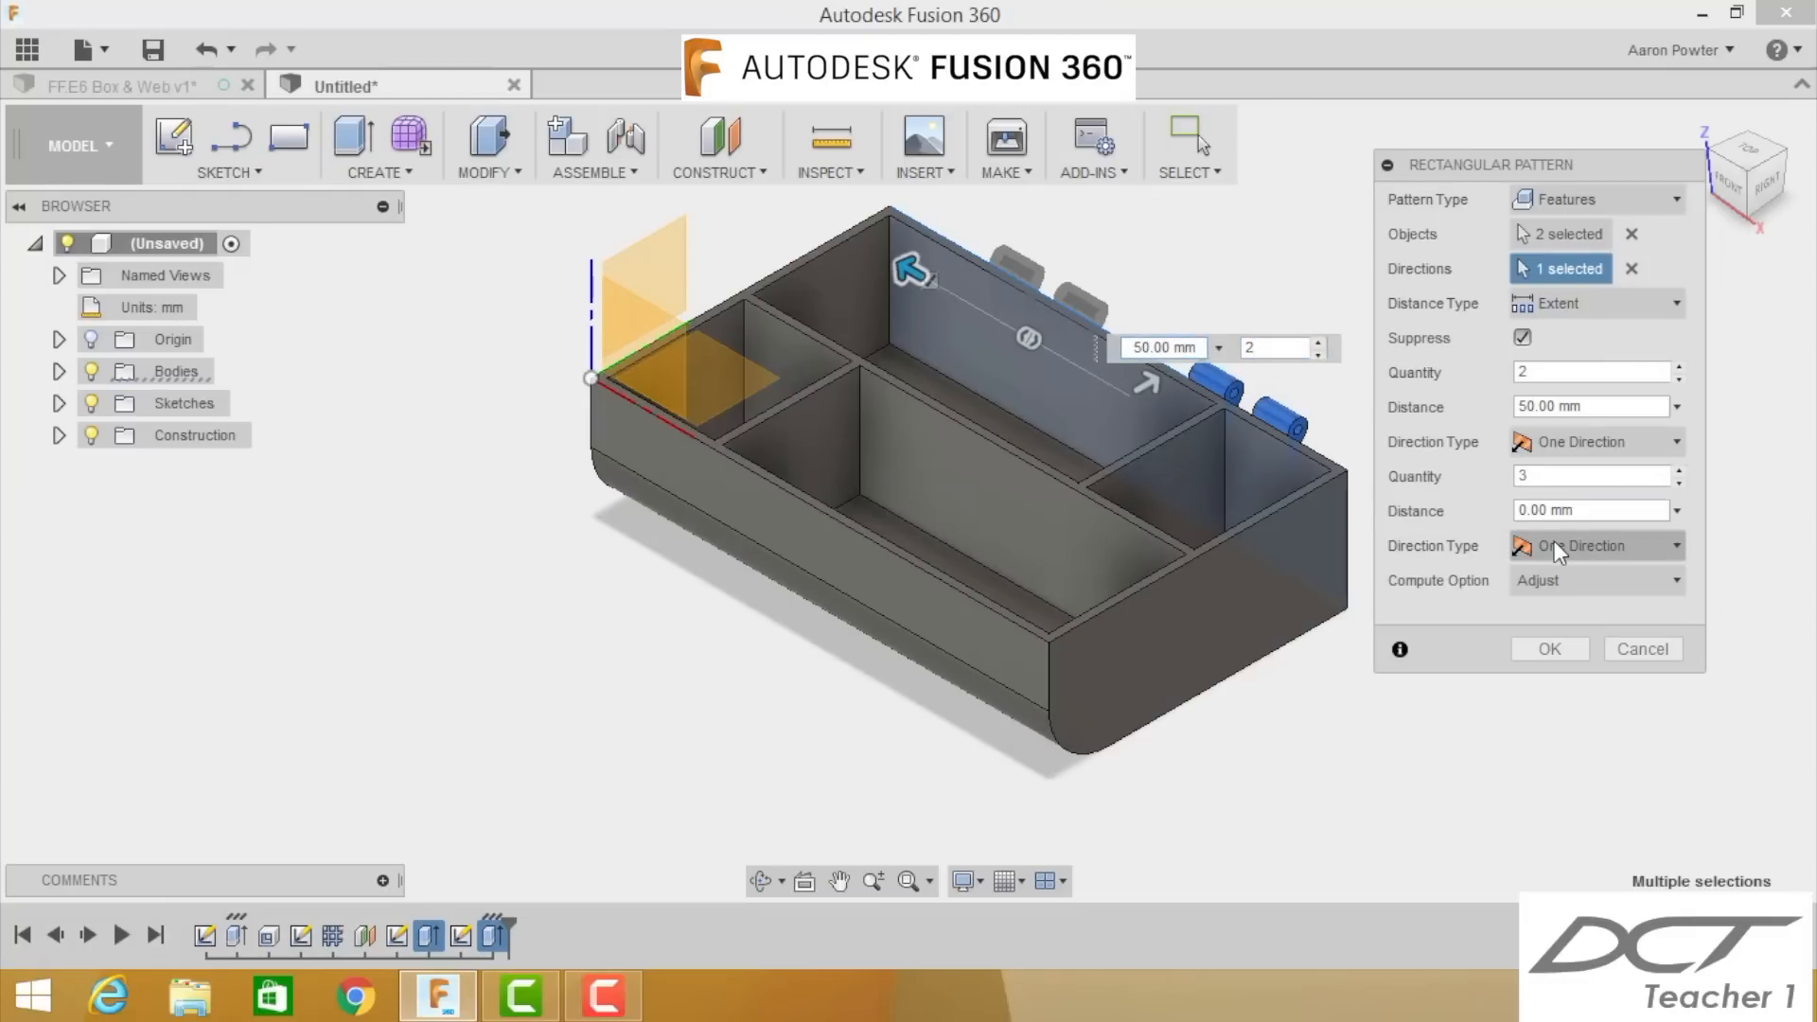
key("BackSpace")
key("BackSpace")
type("66")
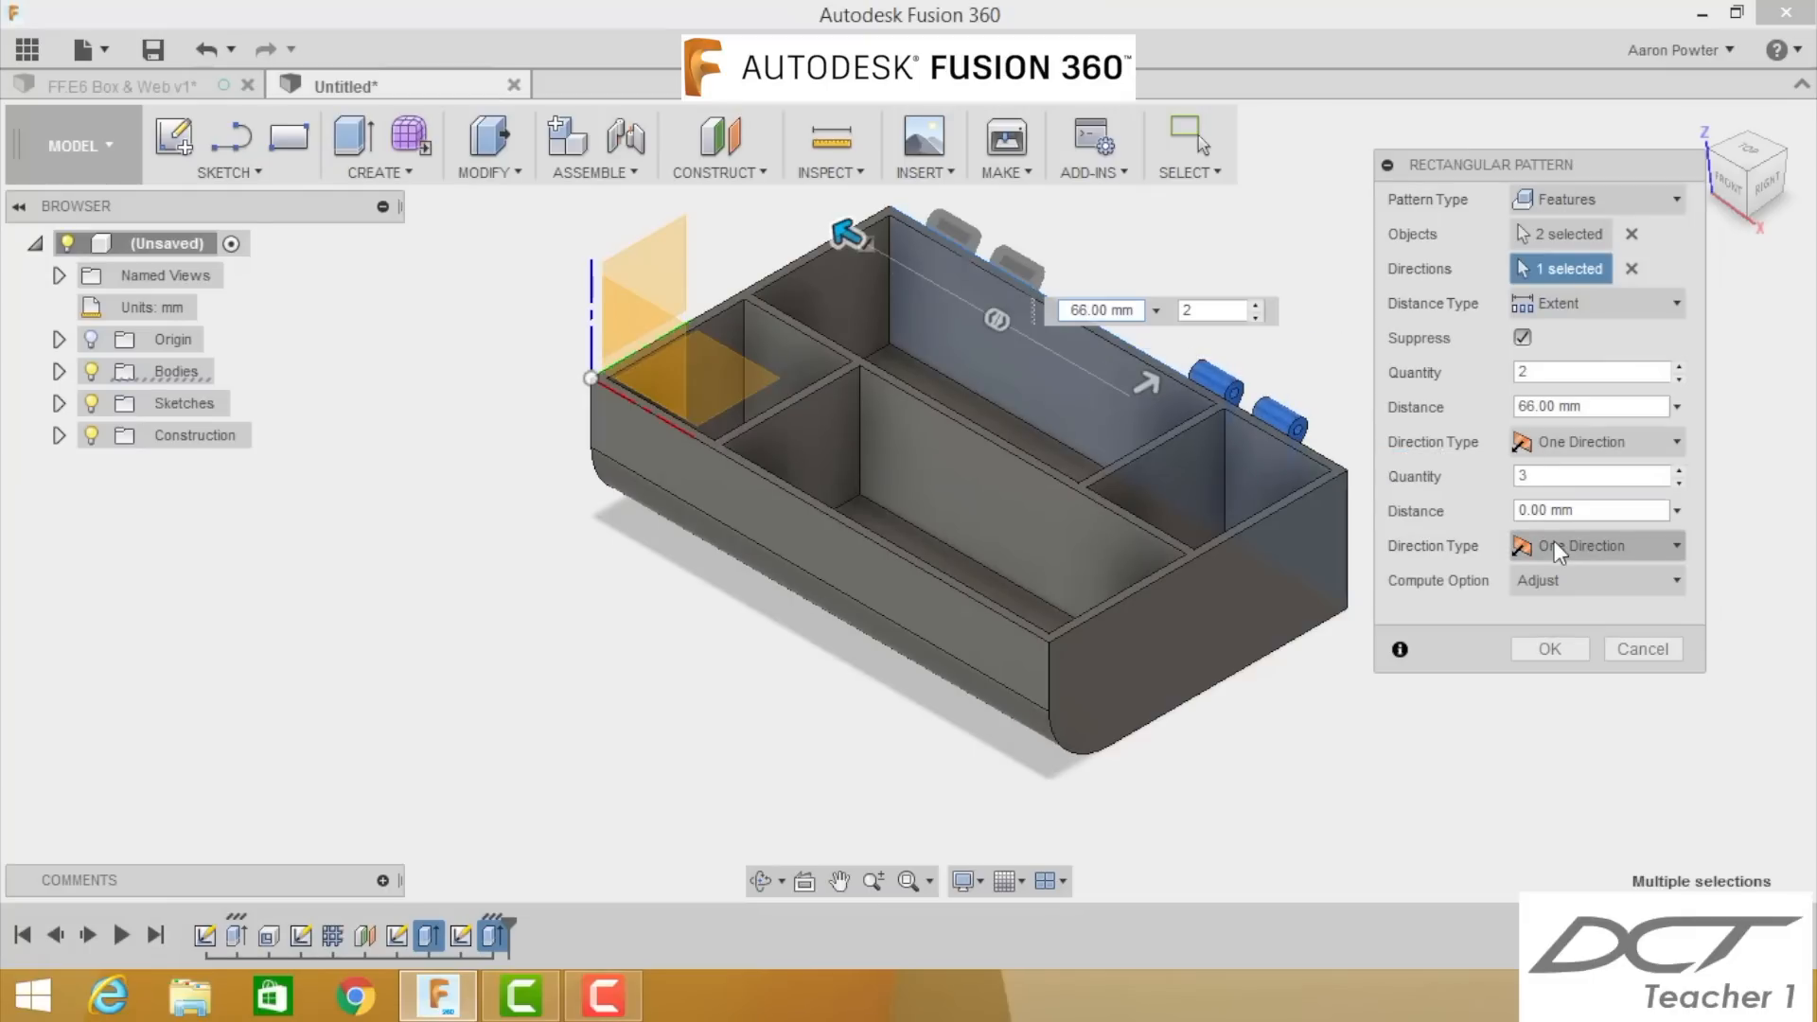
left_click(1545, 650)
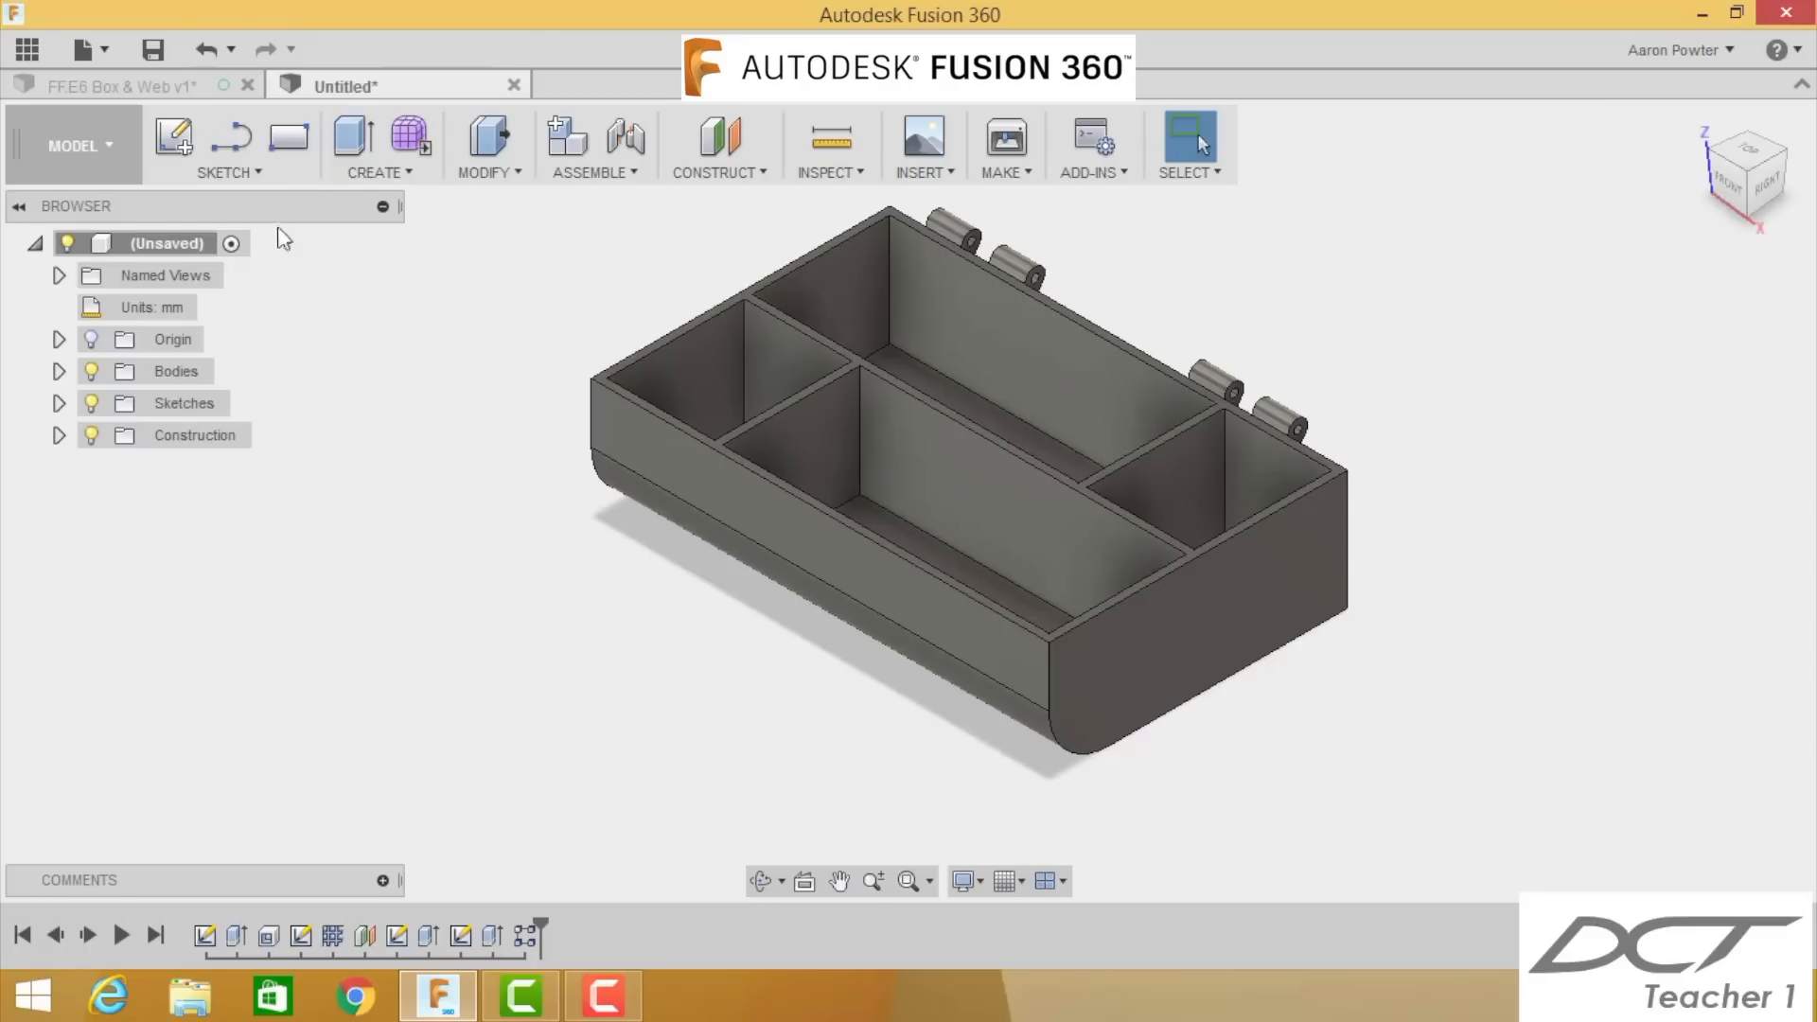
Step: Save the design as Demo 6 in the Fusion 360 Fortnight project
left_click(153, 51)
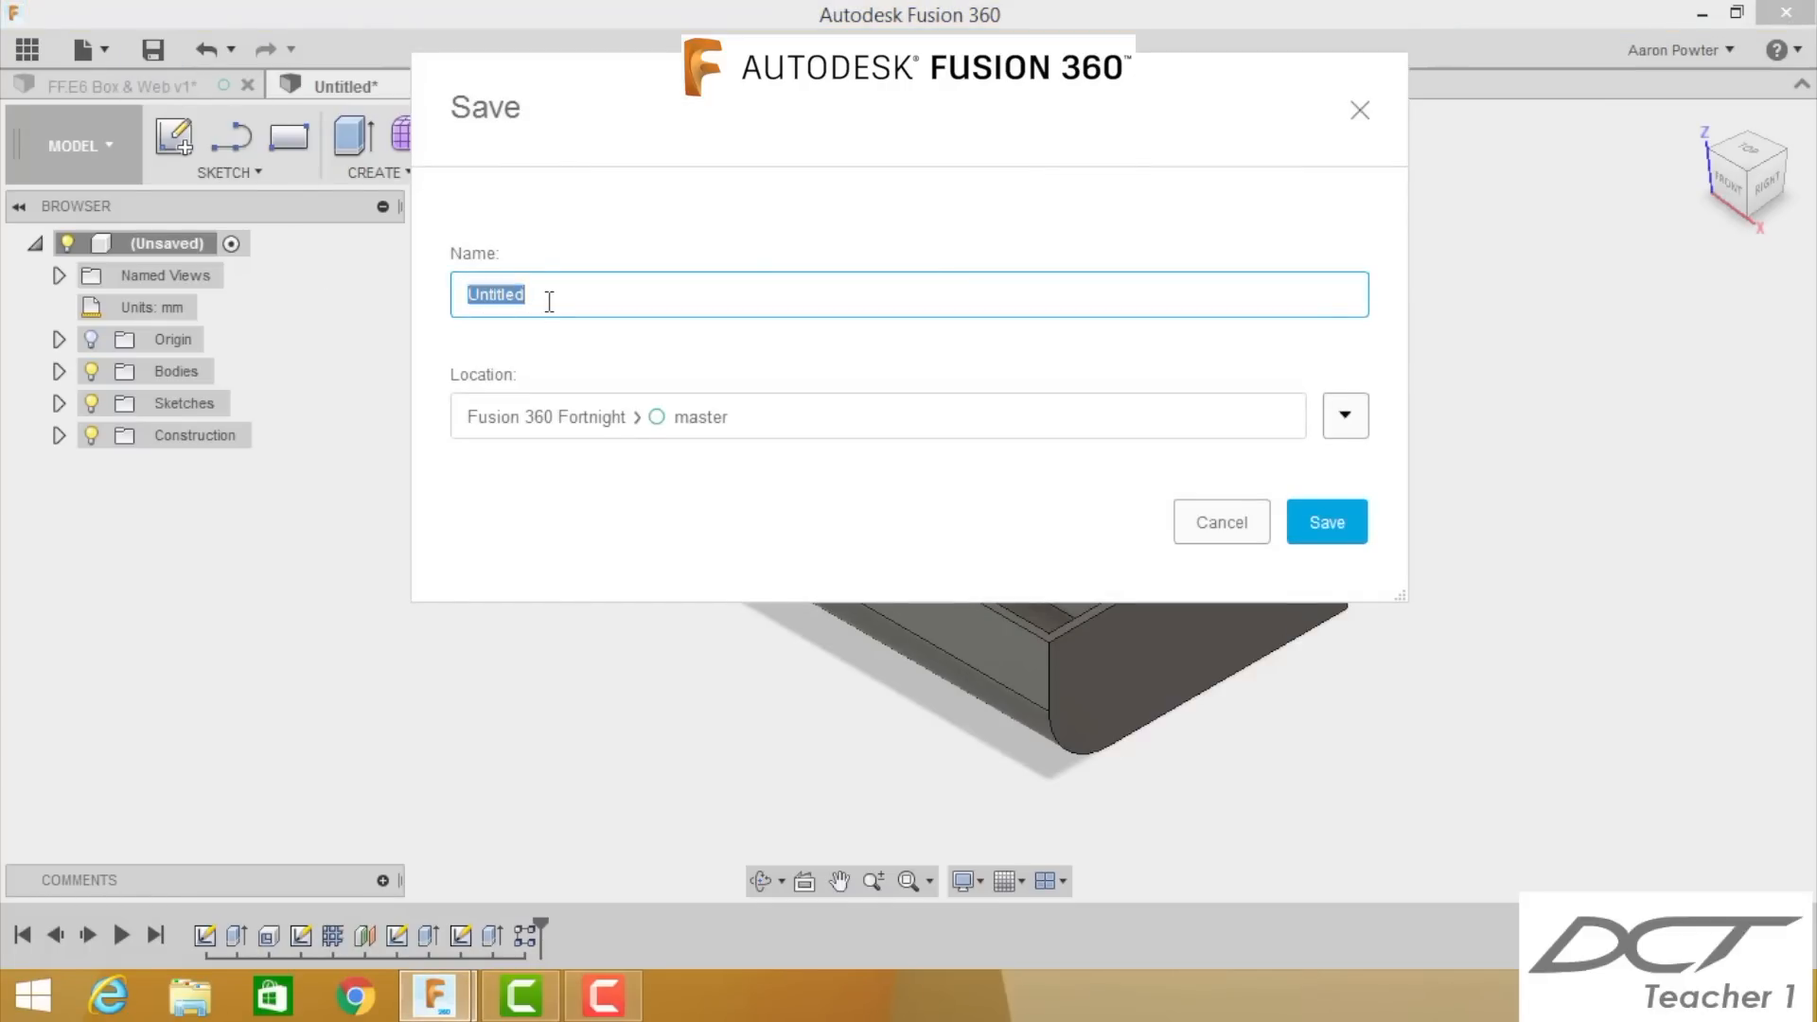
type("Demo 6")
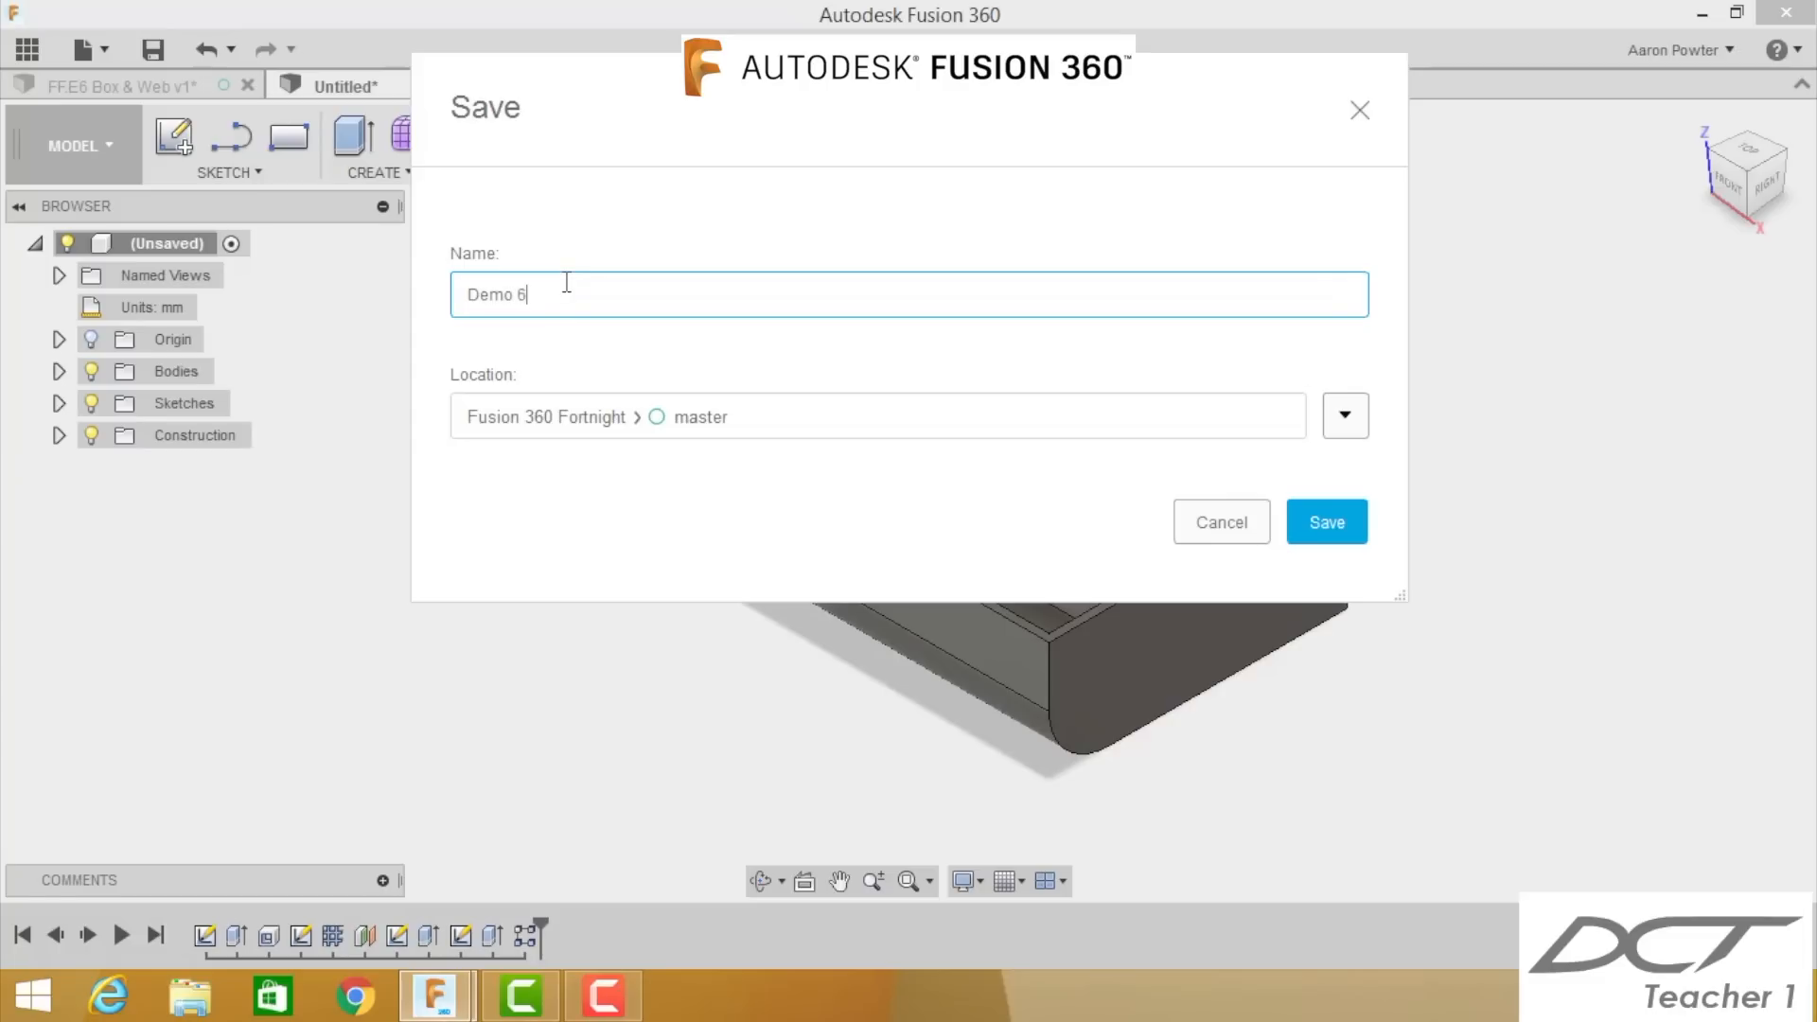
left_click(1314, 527)
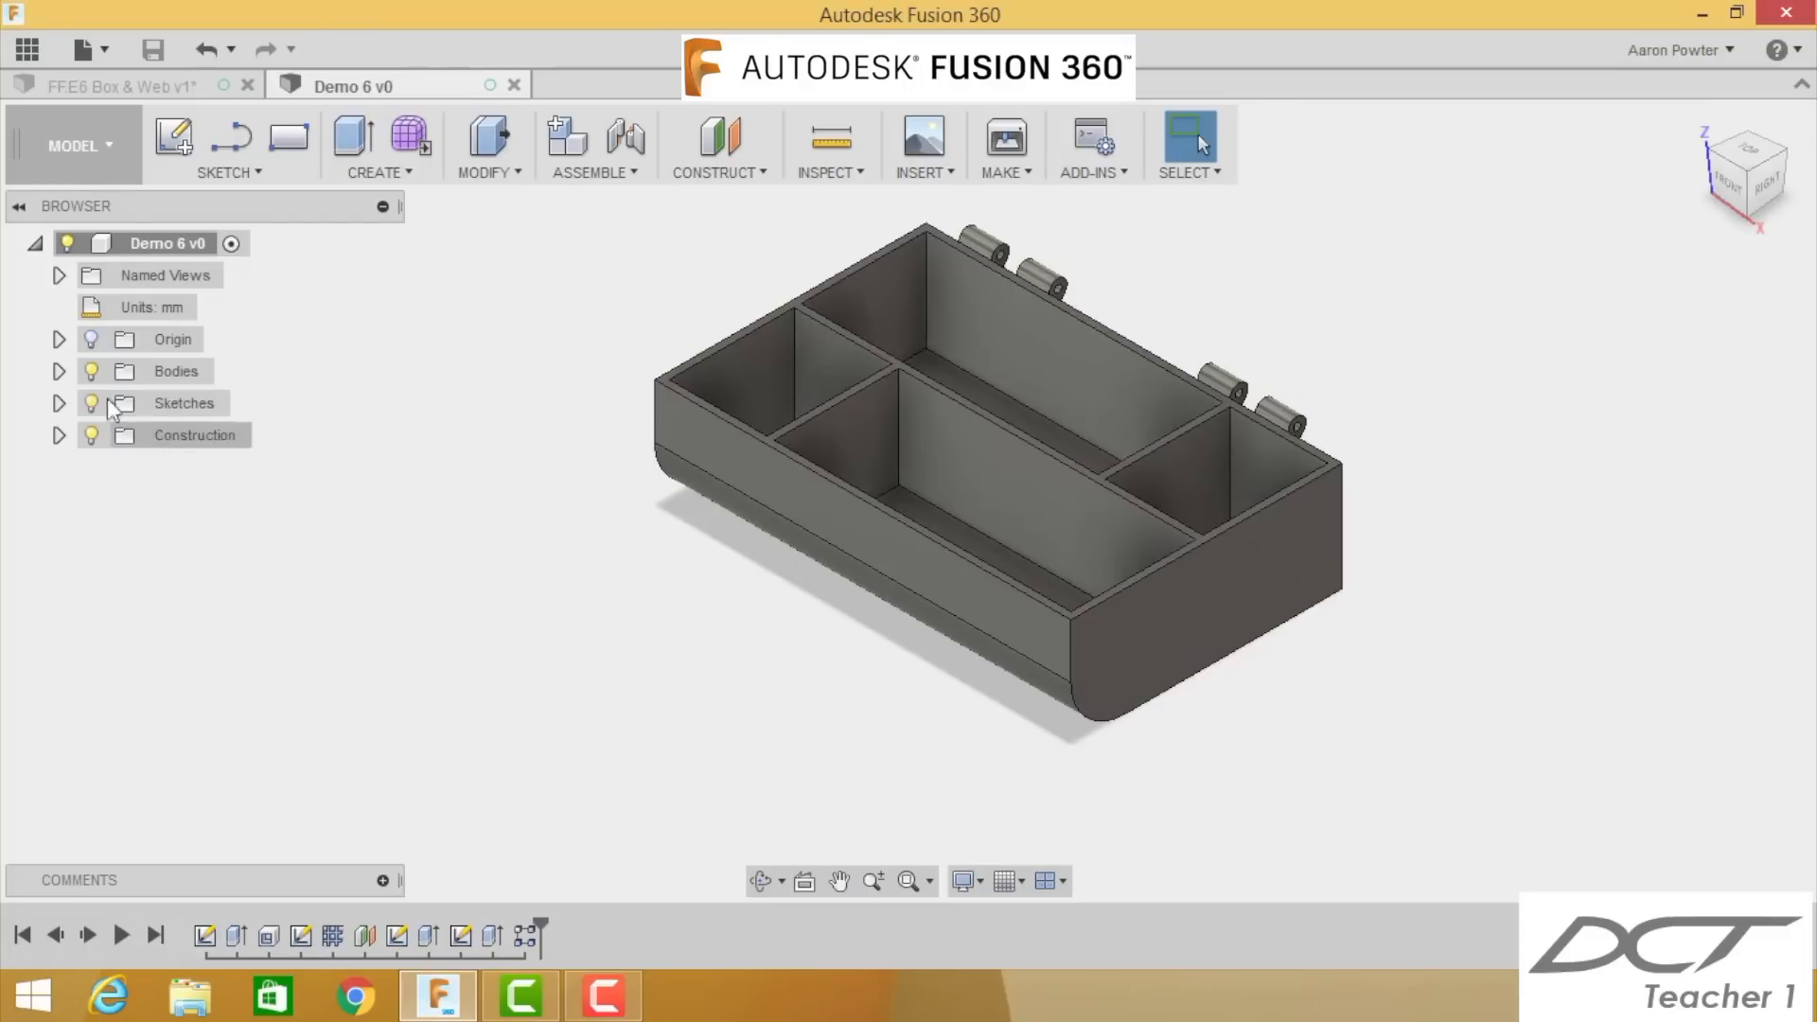
Step: Create a component from the box body
left_click(57, 371)
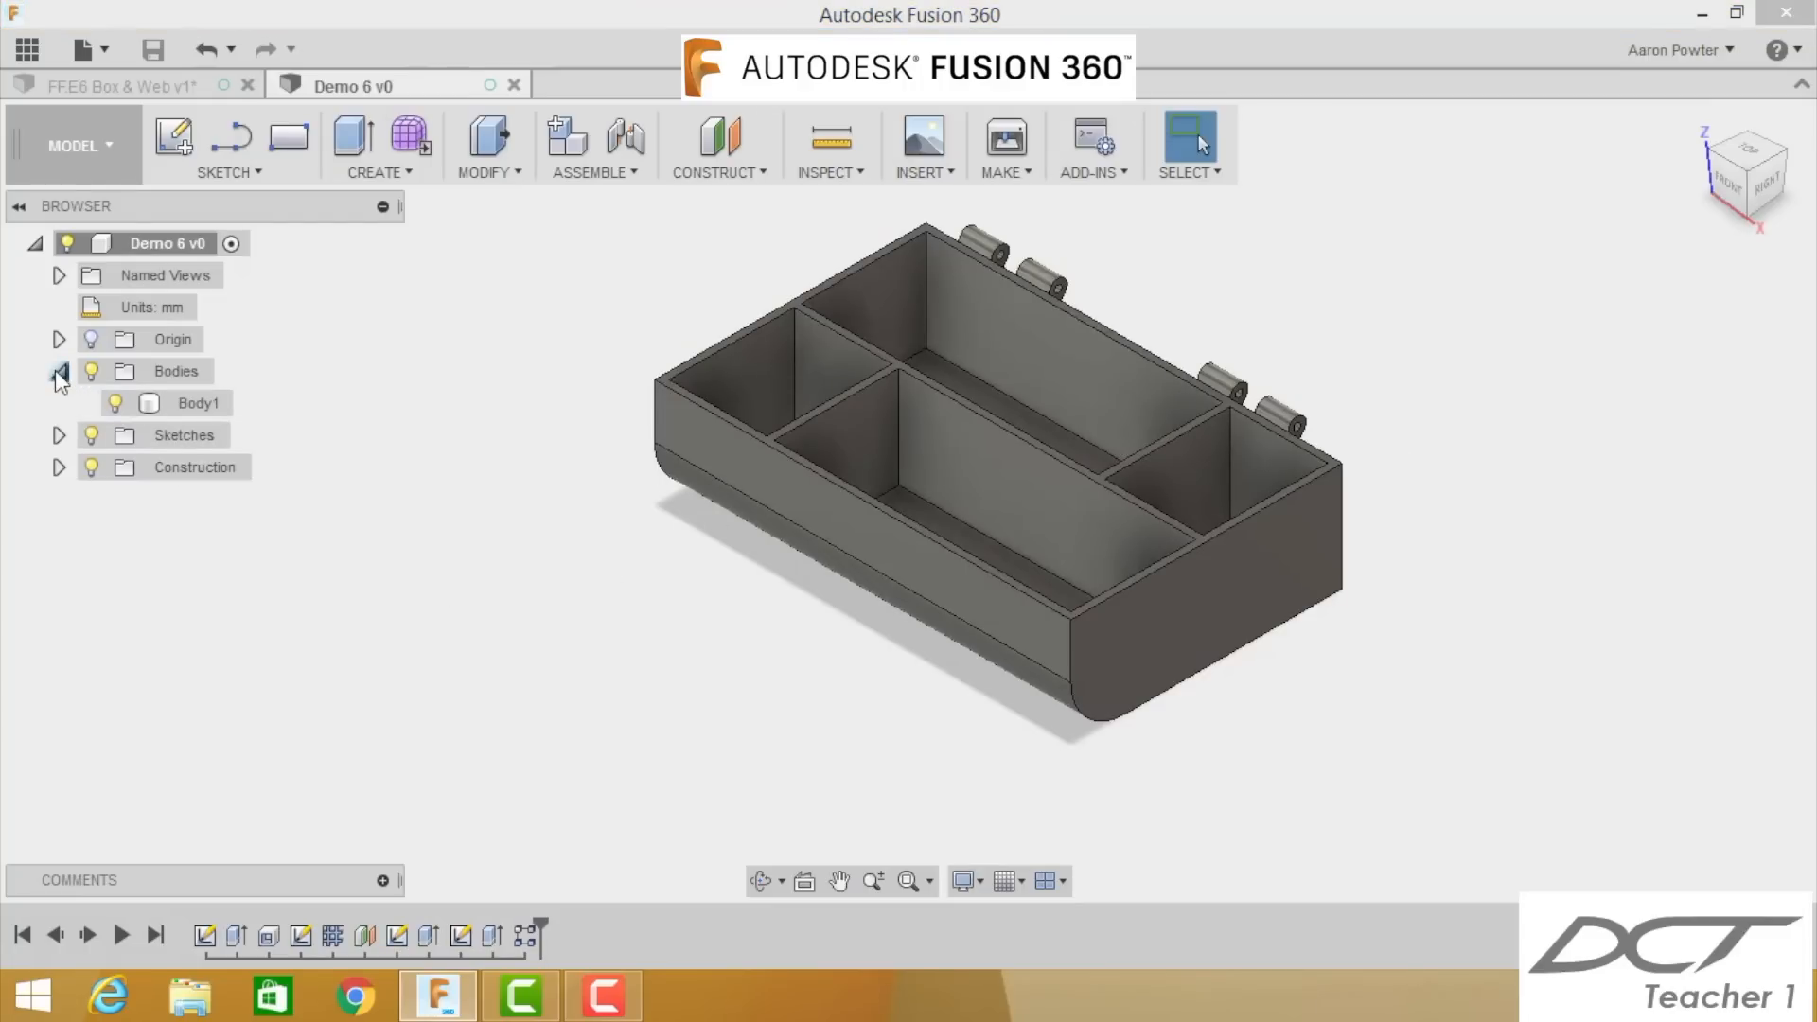
left_click(115, 403)
left_click(117, 403)
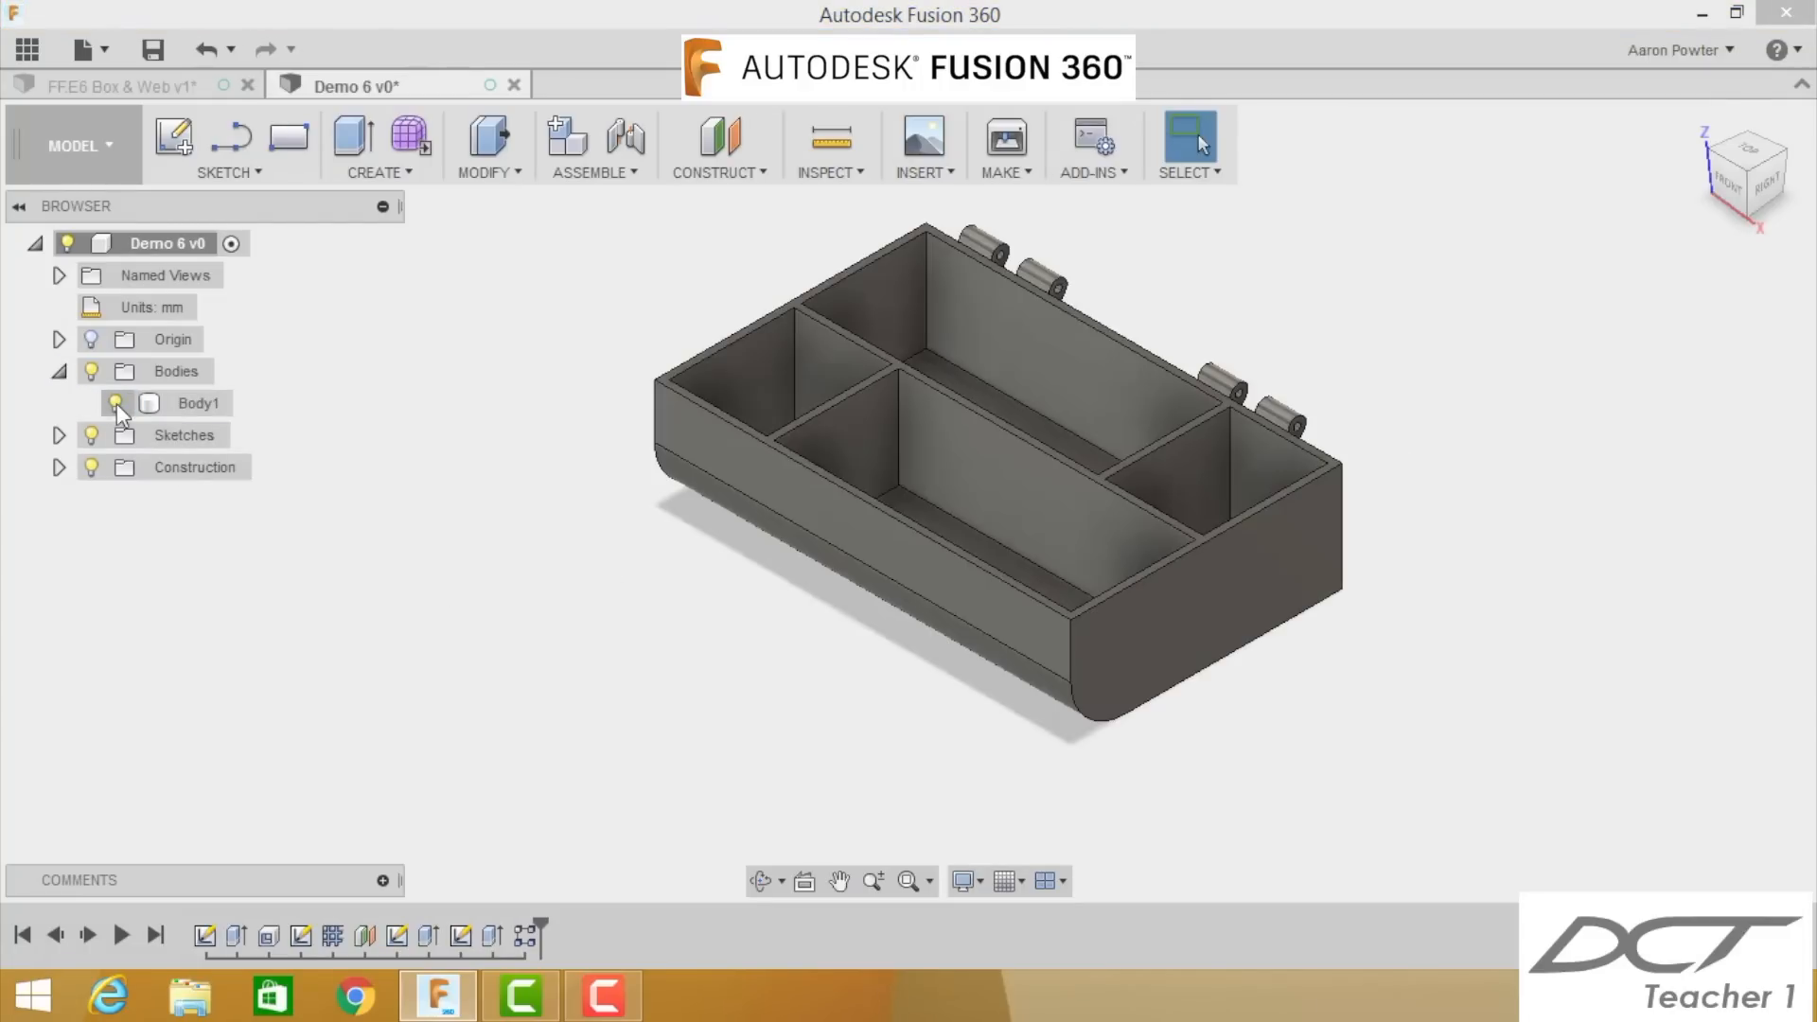
right_click(195, 400)
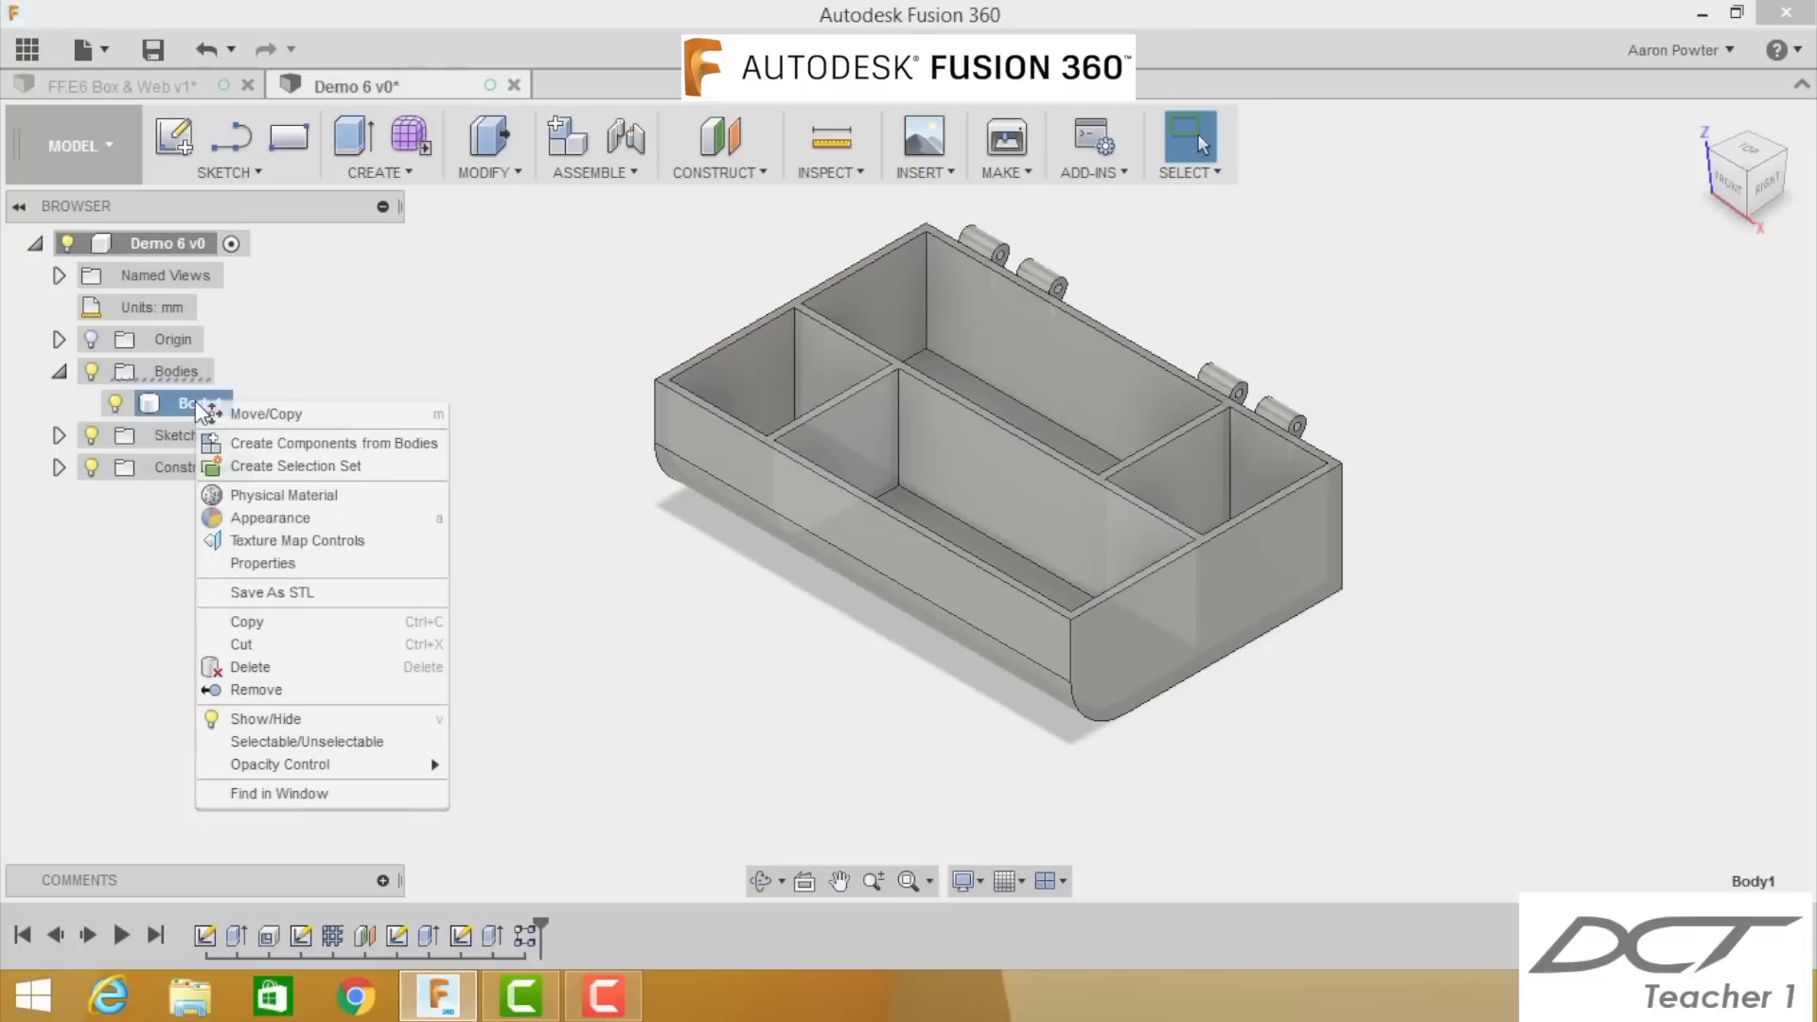
left_click(312, 443)
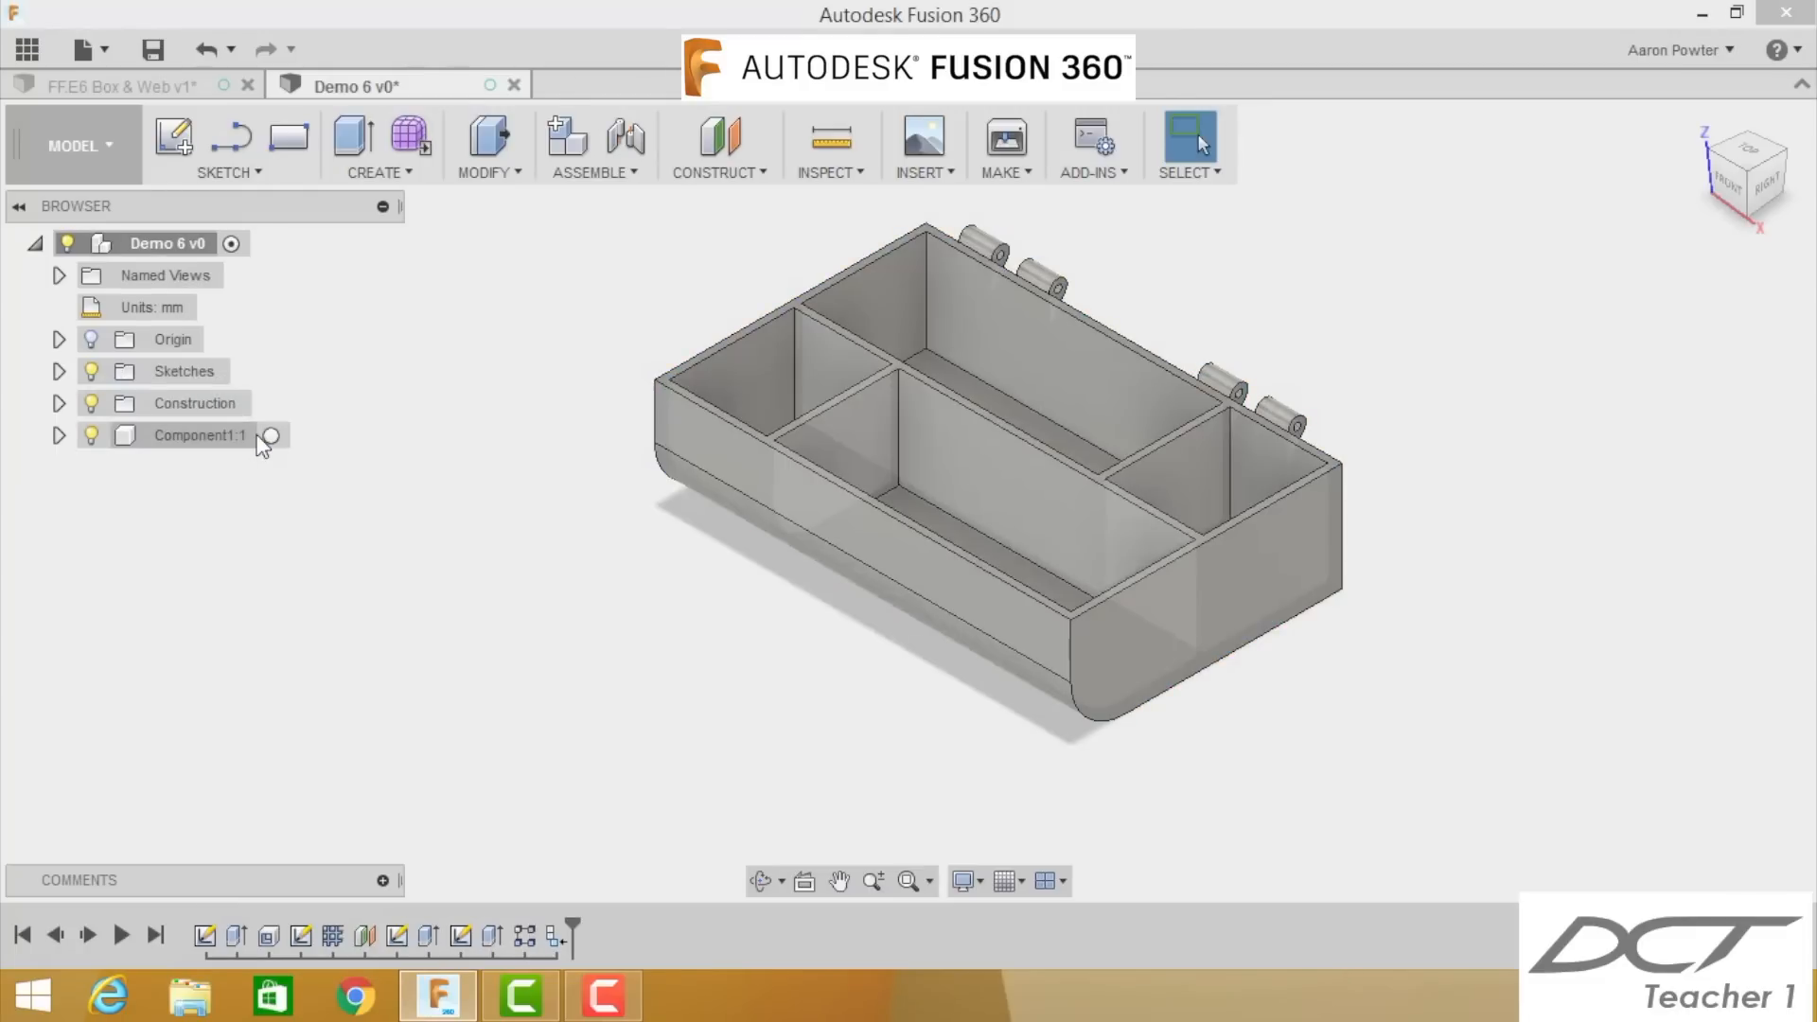
Step: Rename the box's component as Box Base
left_click(218, 437)
double_click(203, 437)
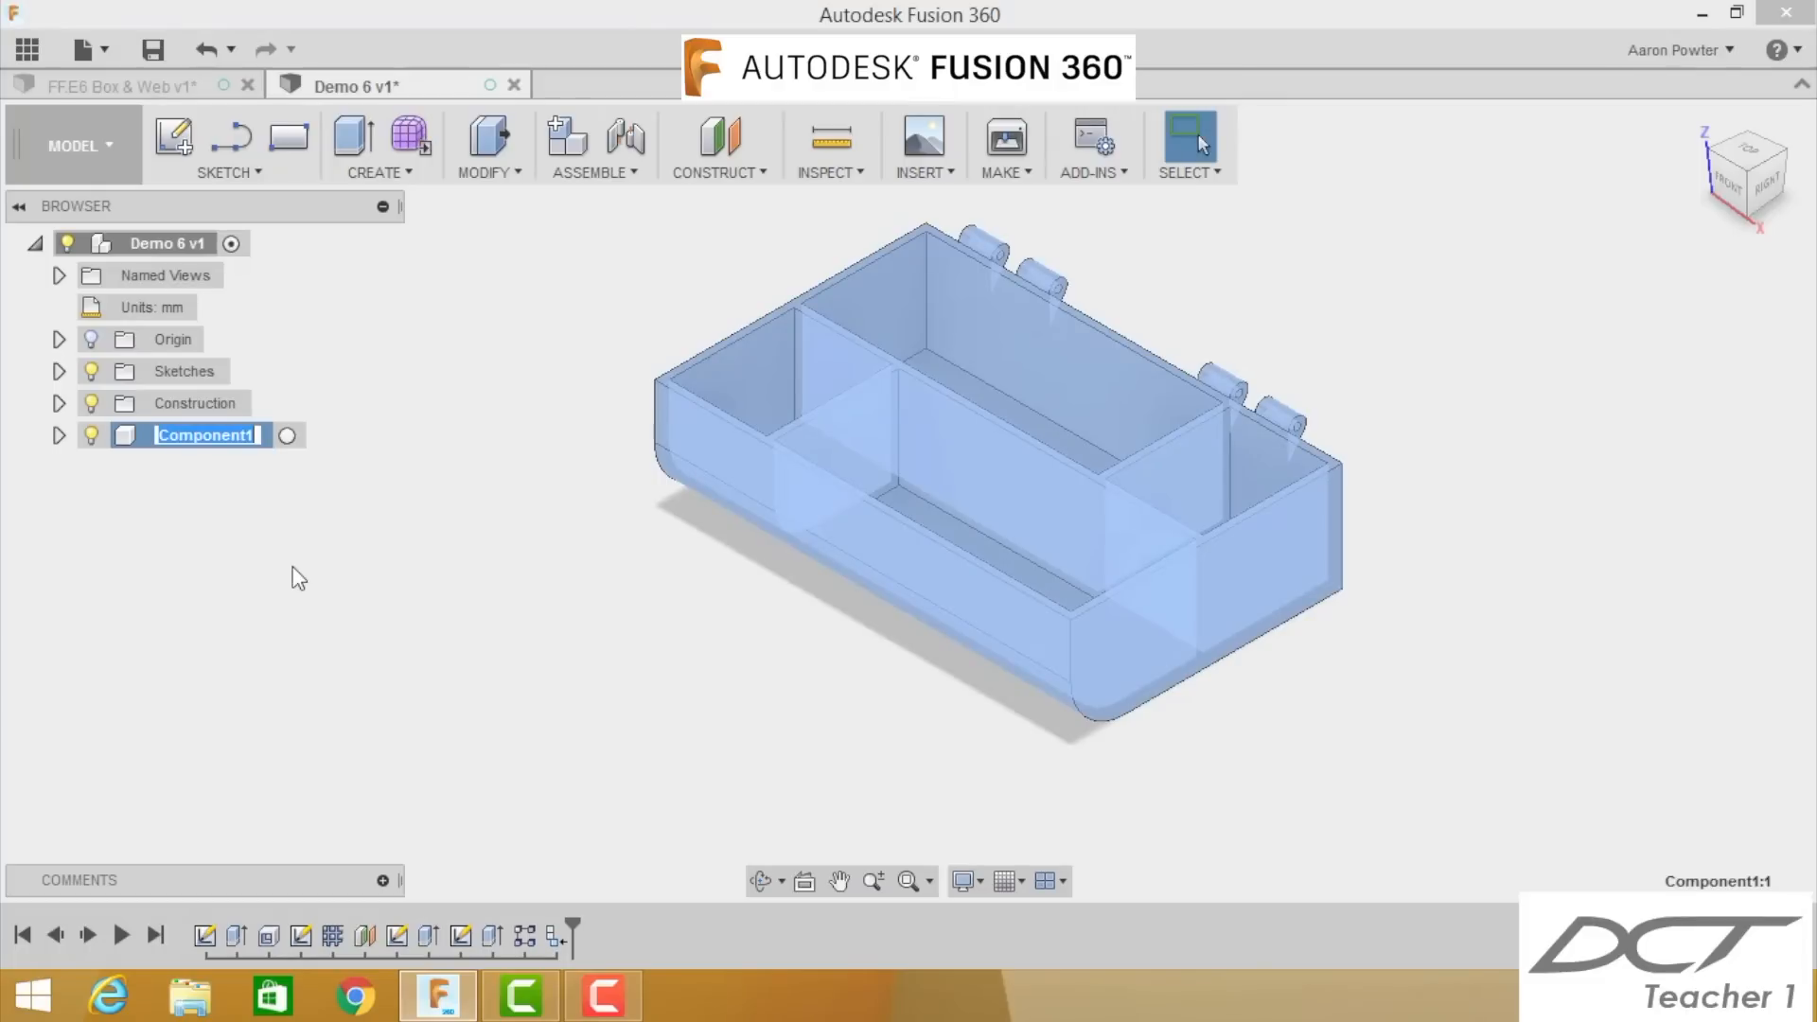
type("Box")
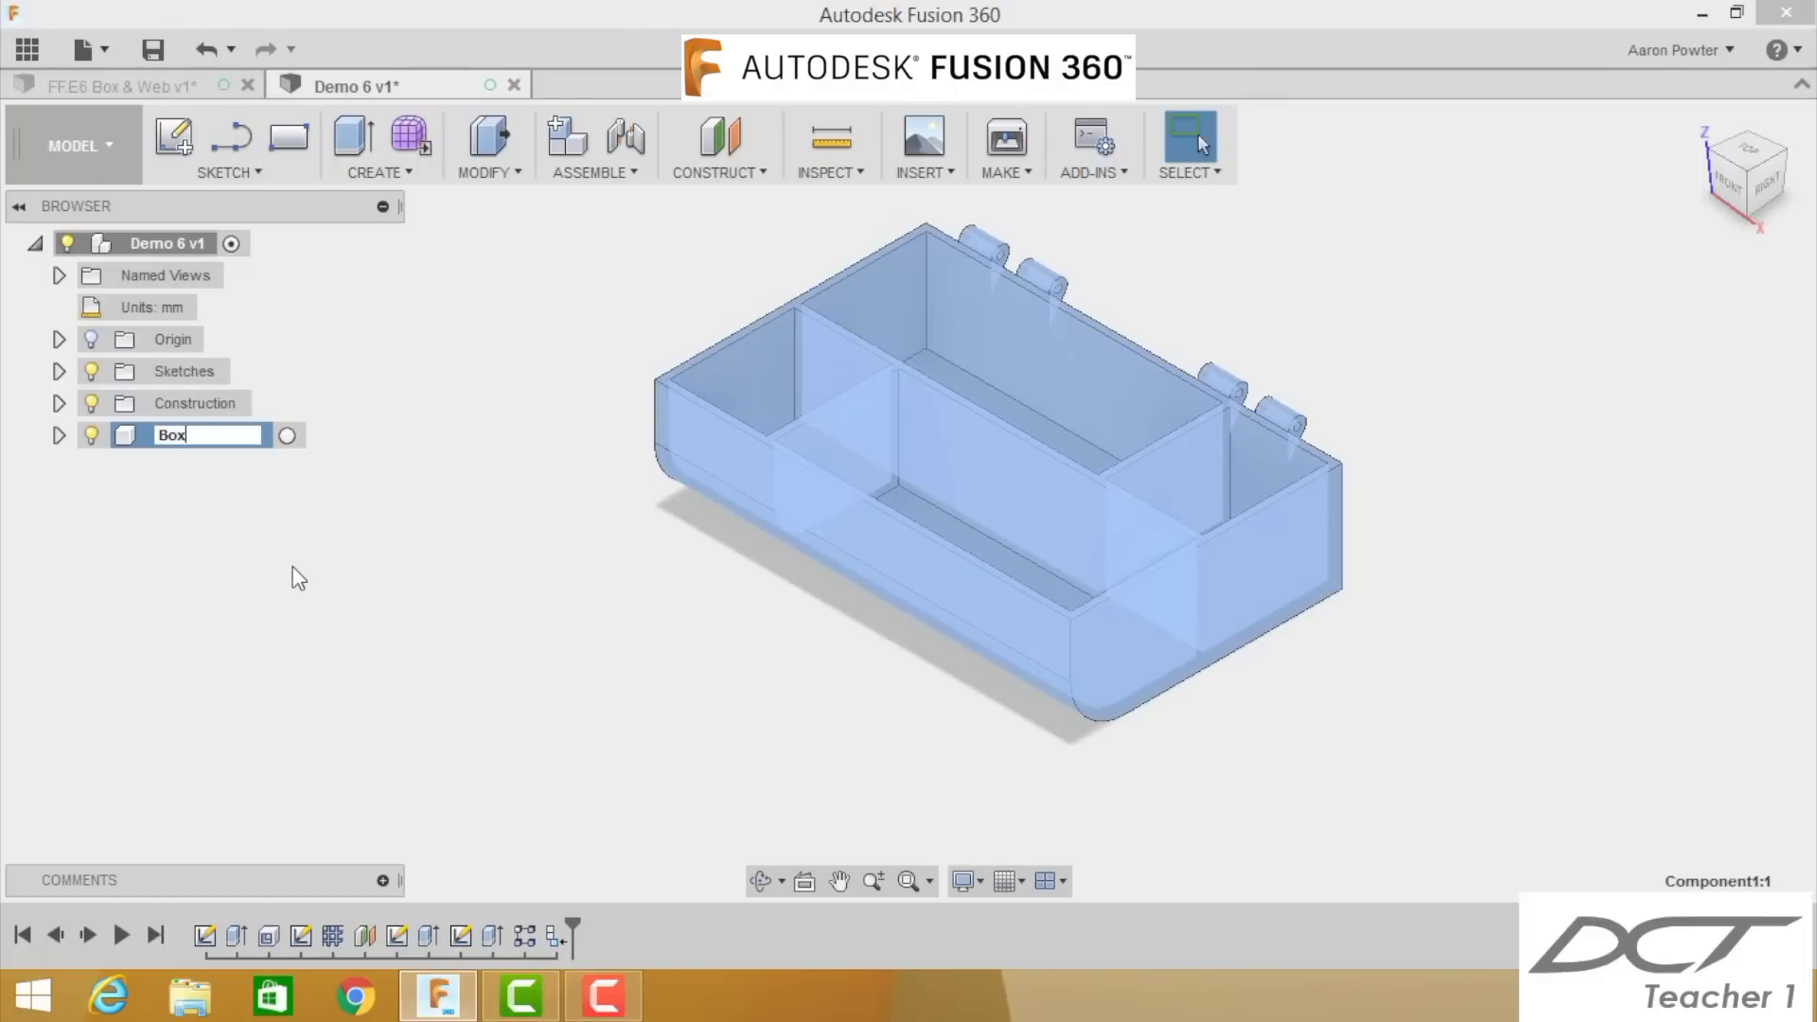
type(" Base")
key("Return")
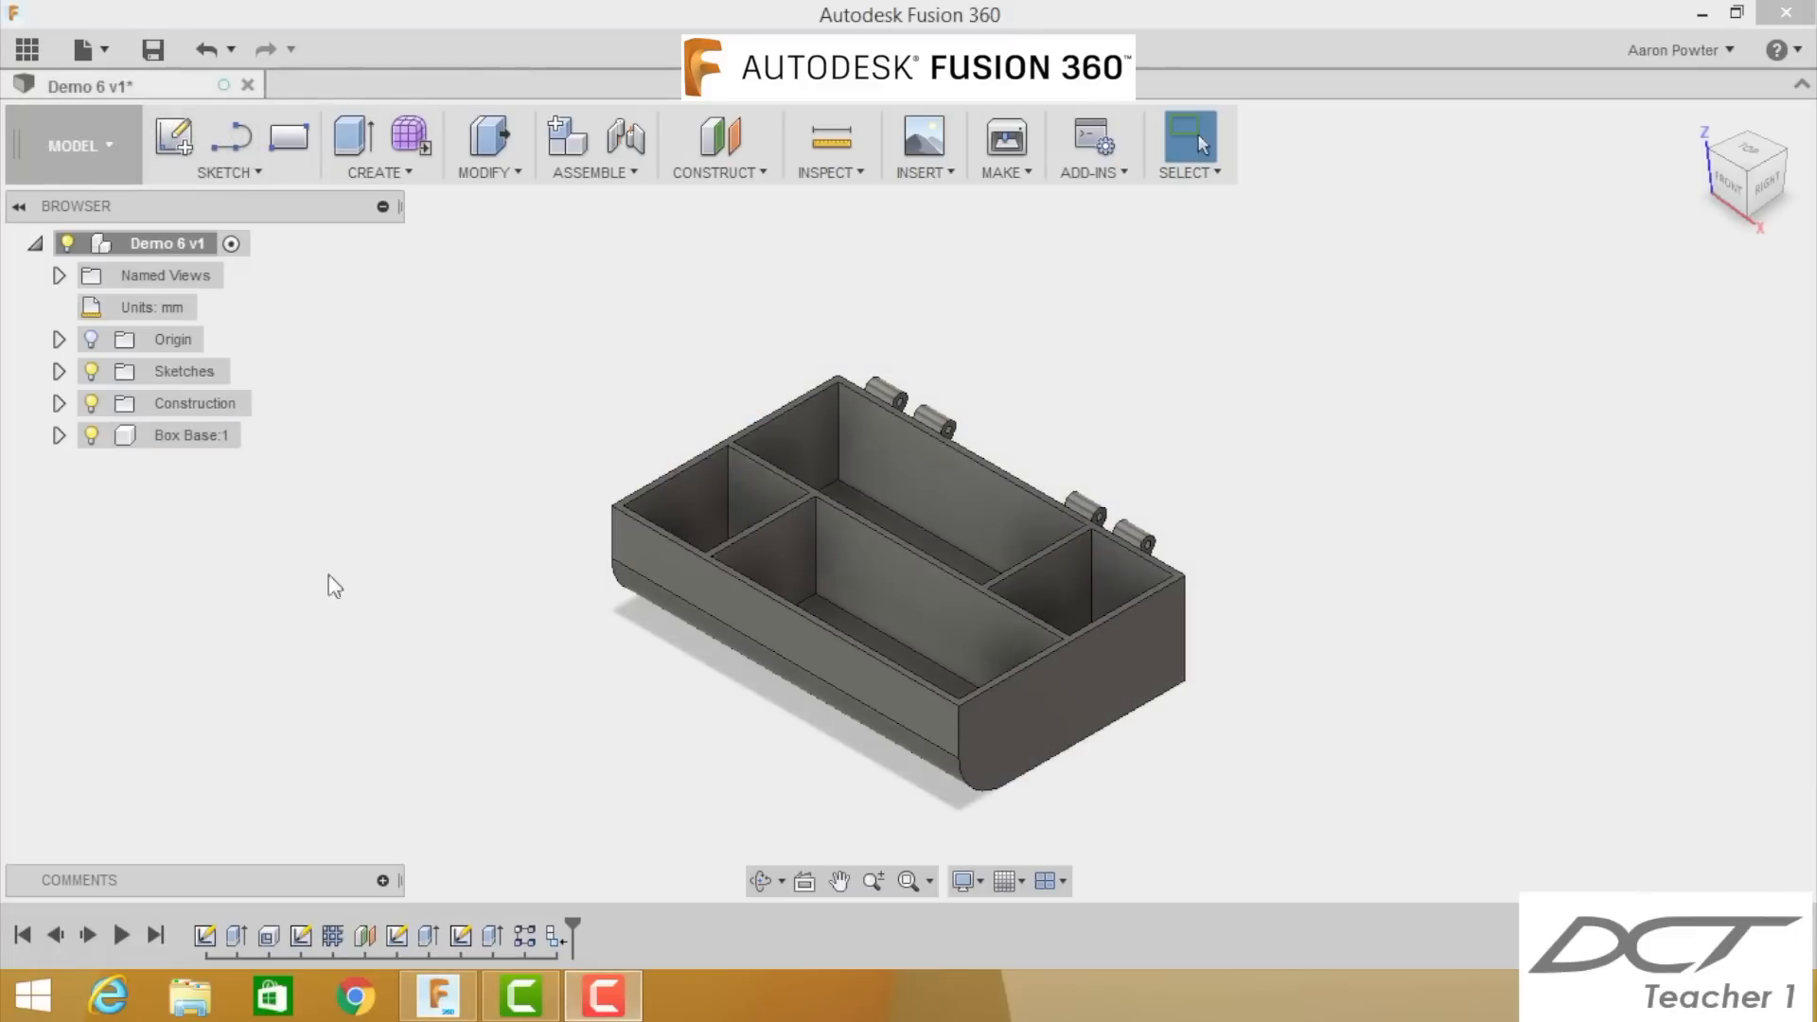
Step: Hide the Box Base component and start a sketch on the horizontal origin plane
left_click(91, 434)
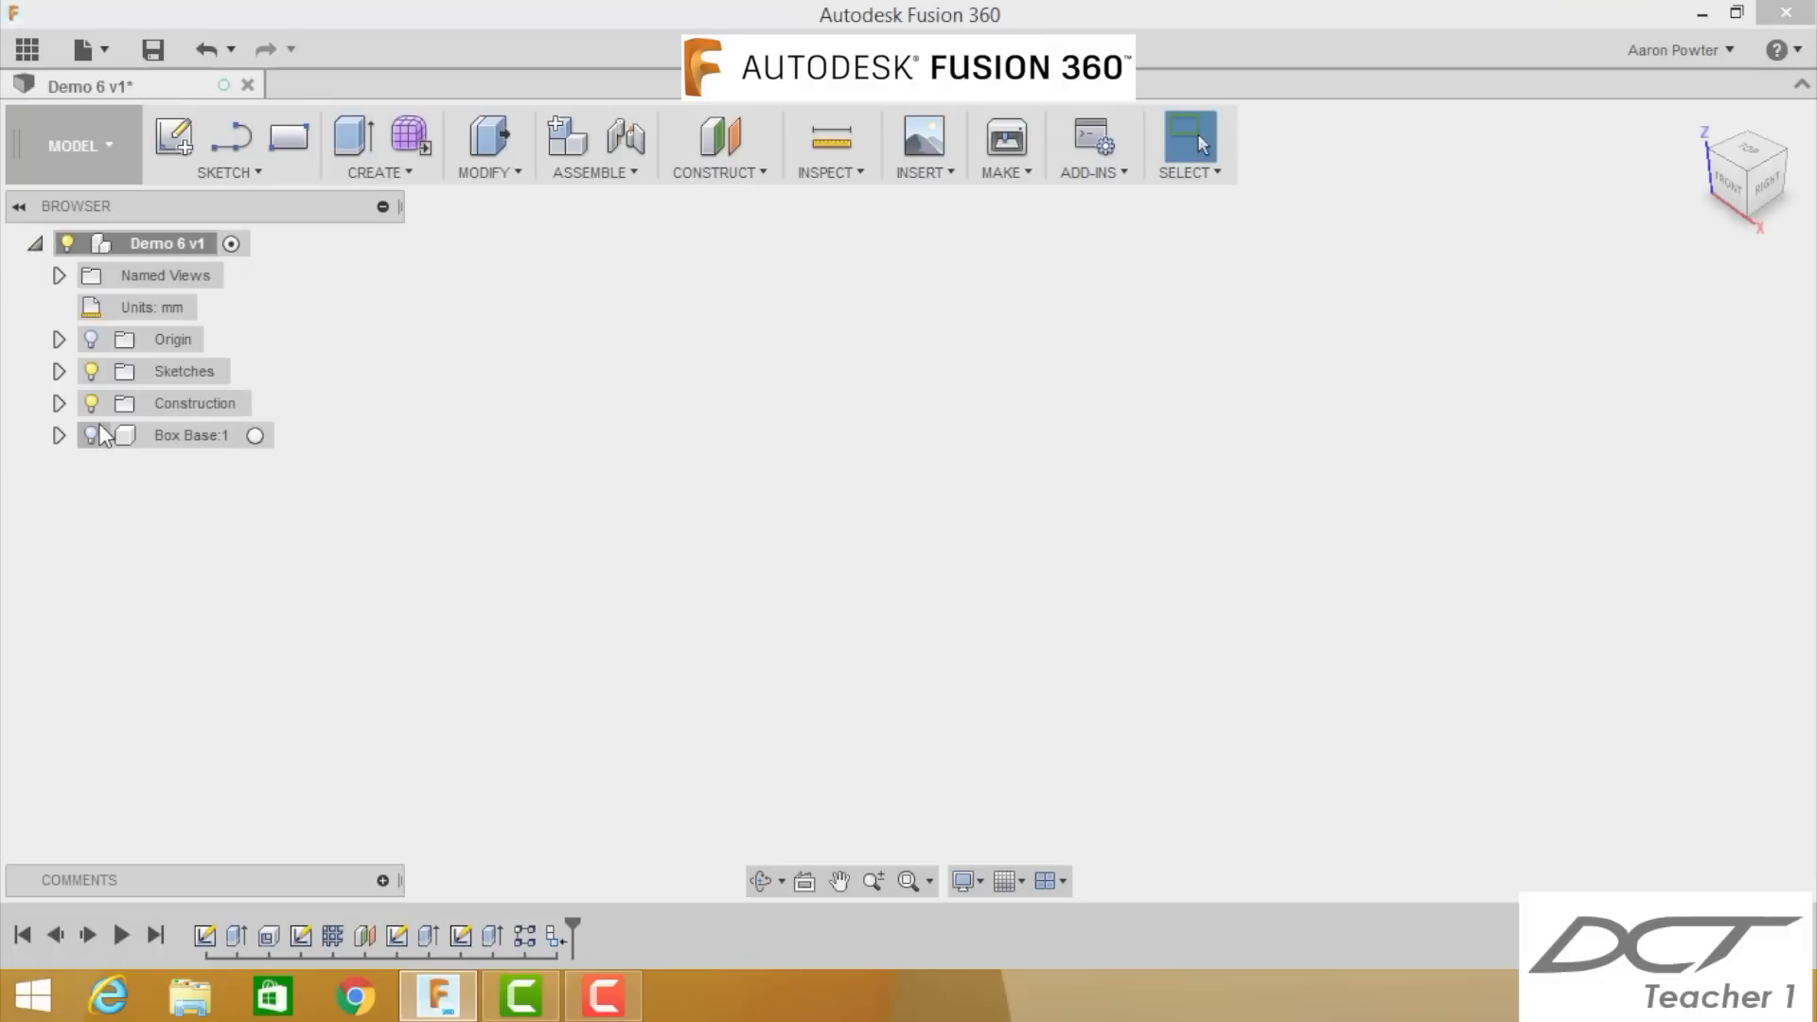
left_click(177, 134)
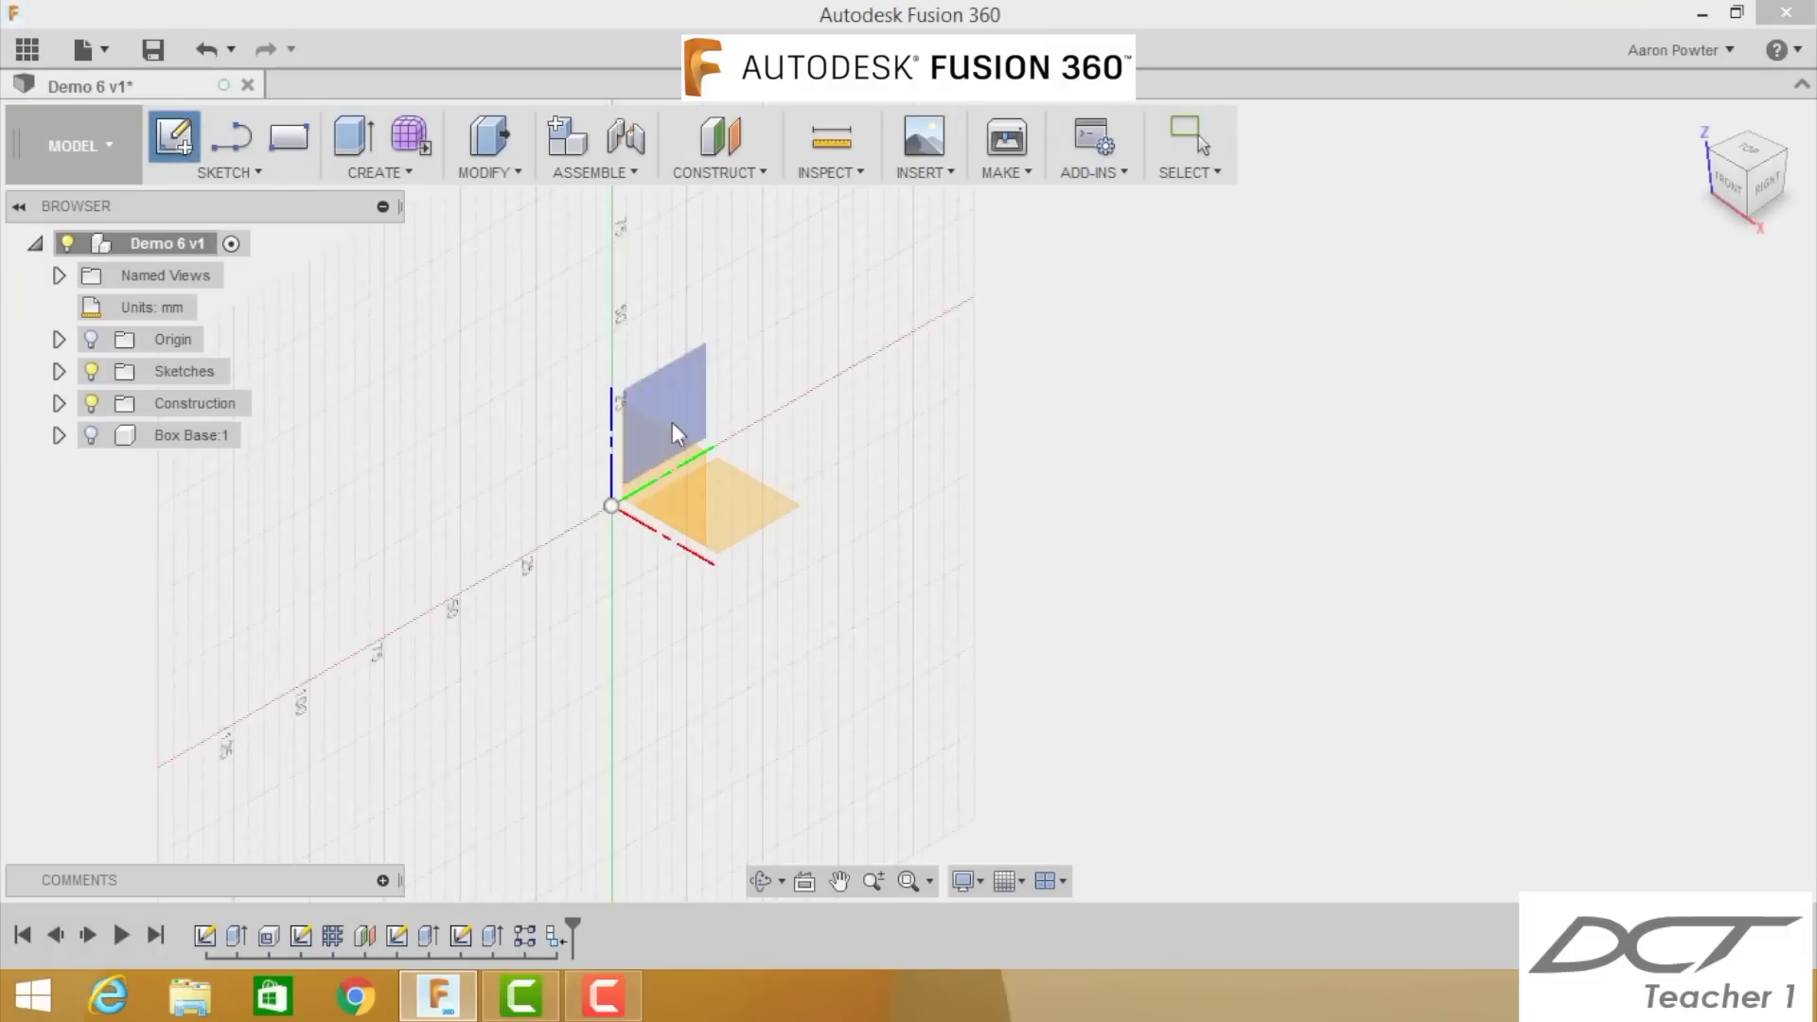
left_click(741, 486)
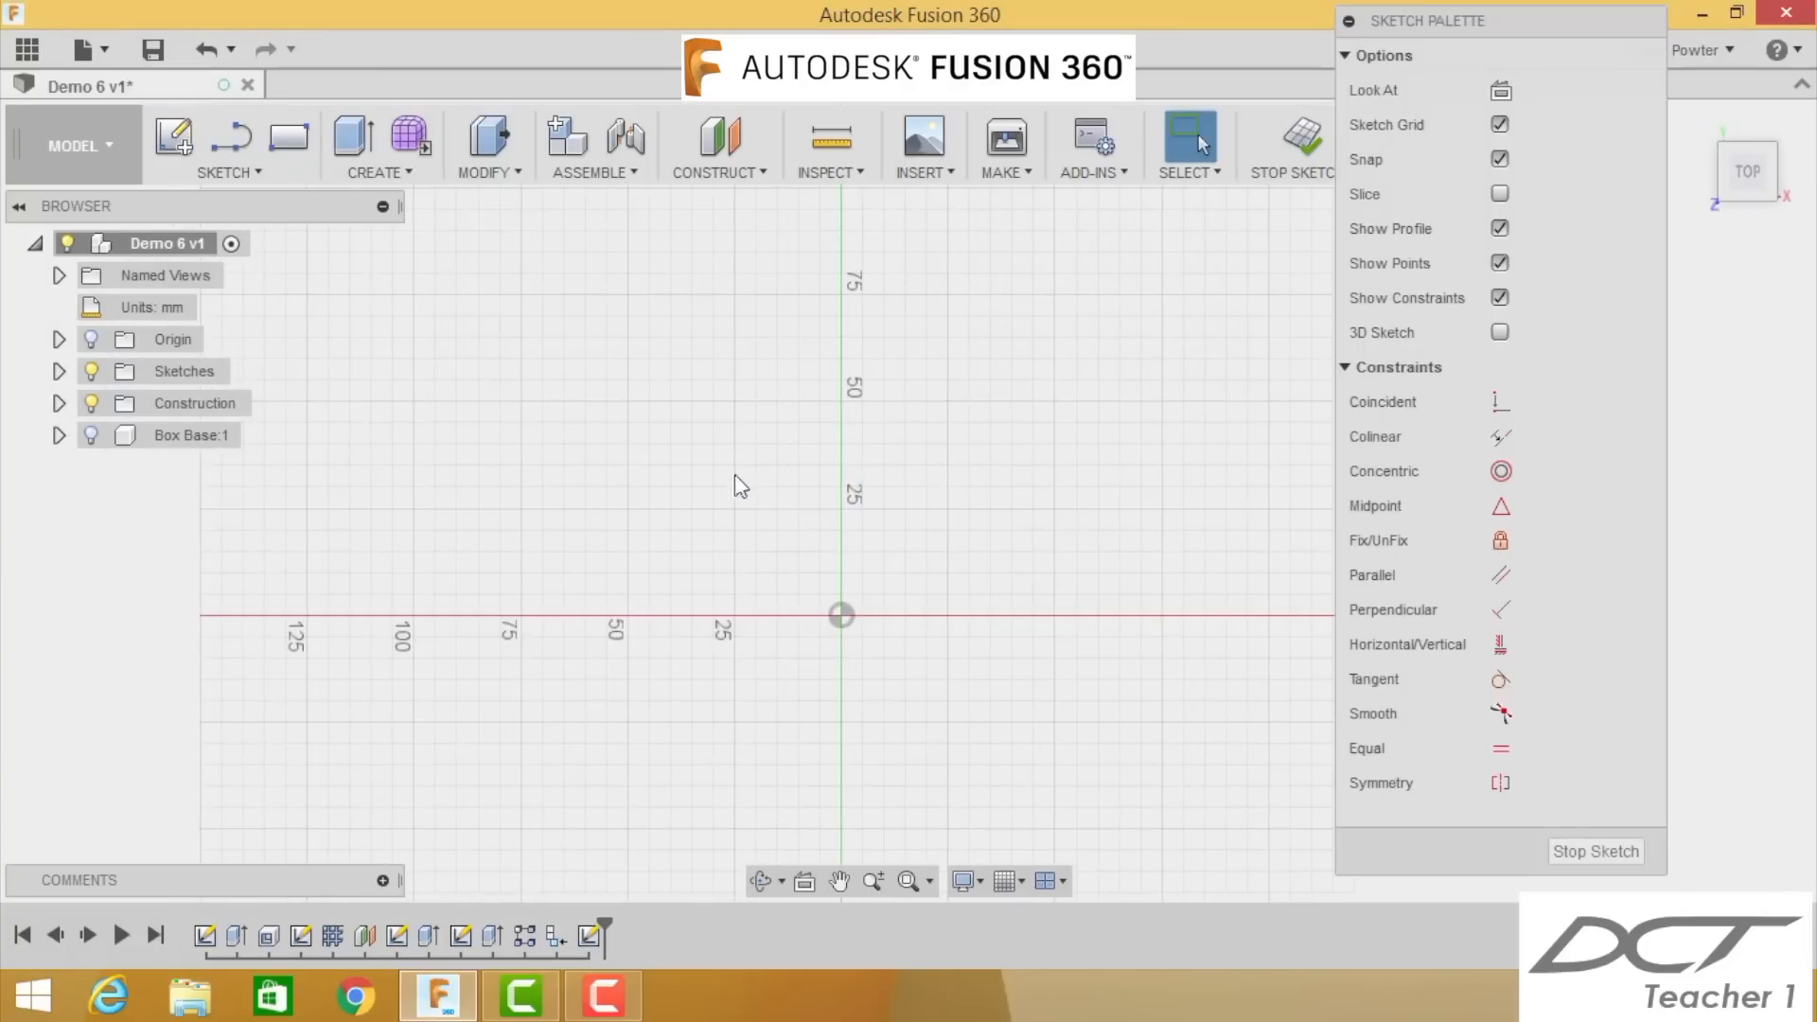
Step: Sketch a rectangle 115 mm long and 75 mm wide with one corner at the origin
key("r")
left_click(841, 615)
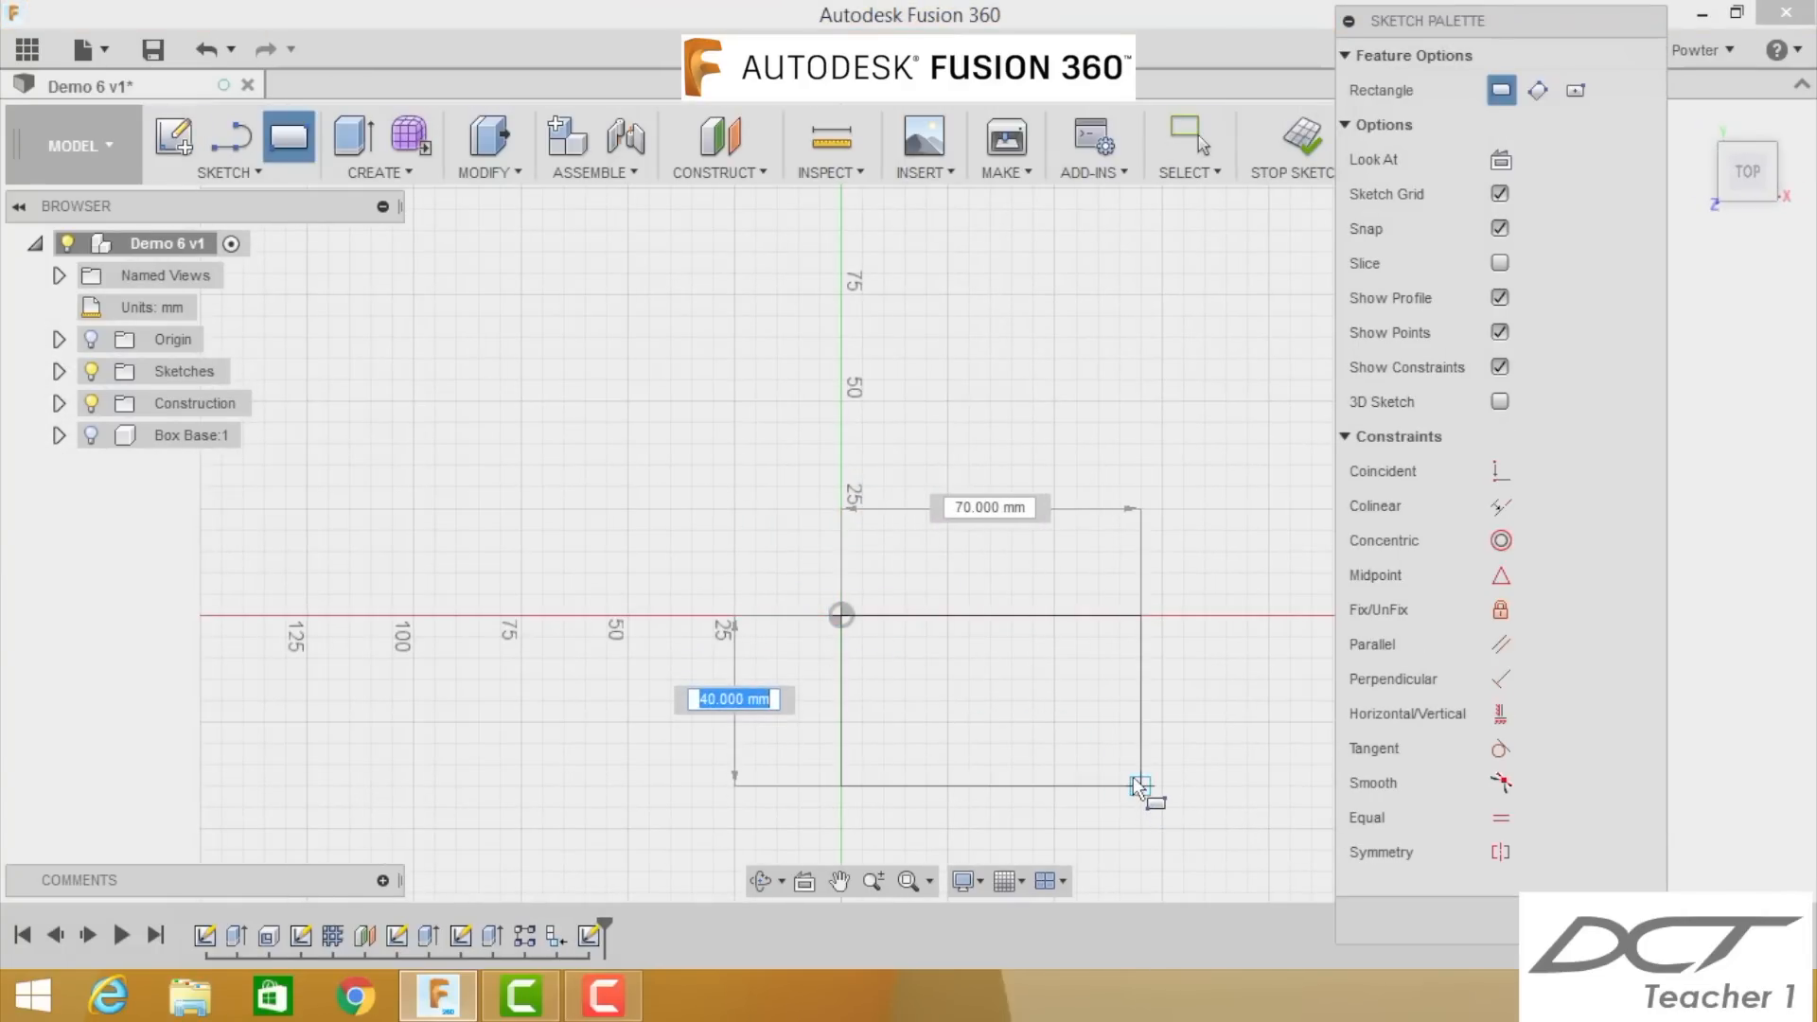
type("75")
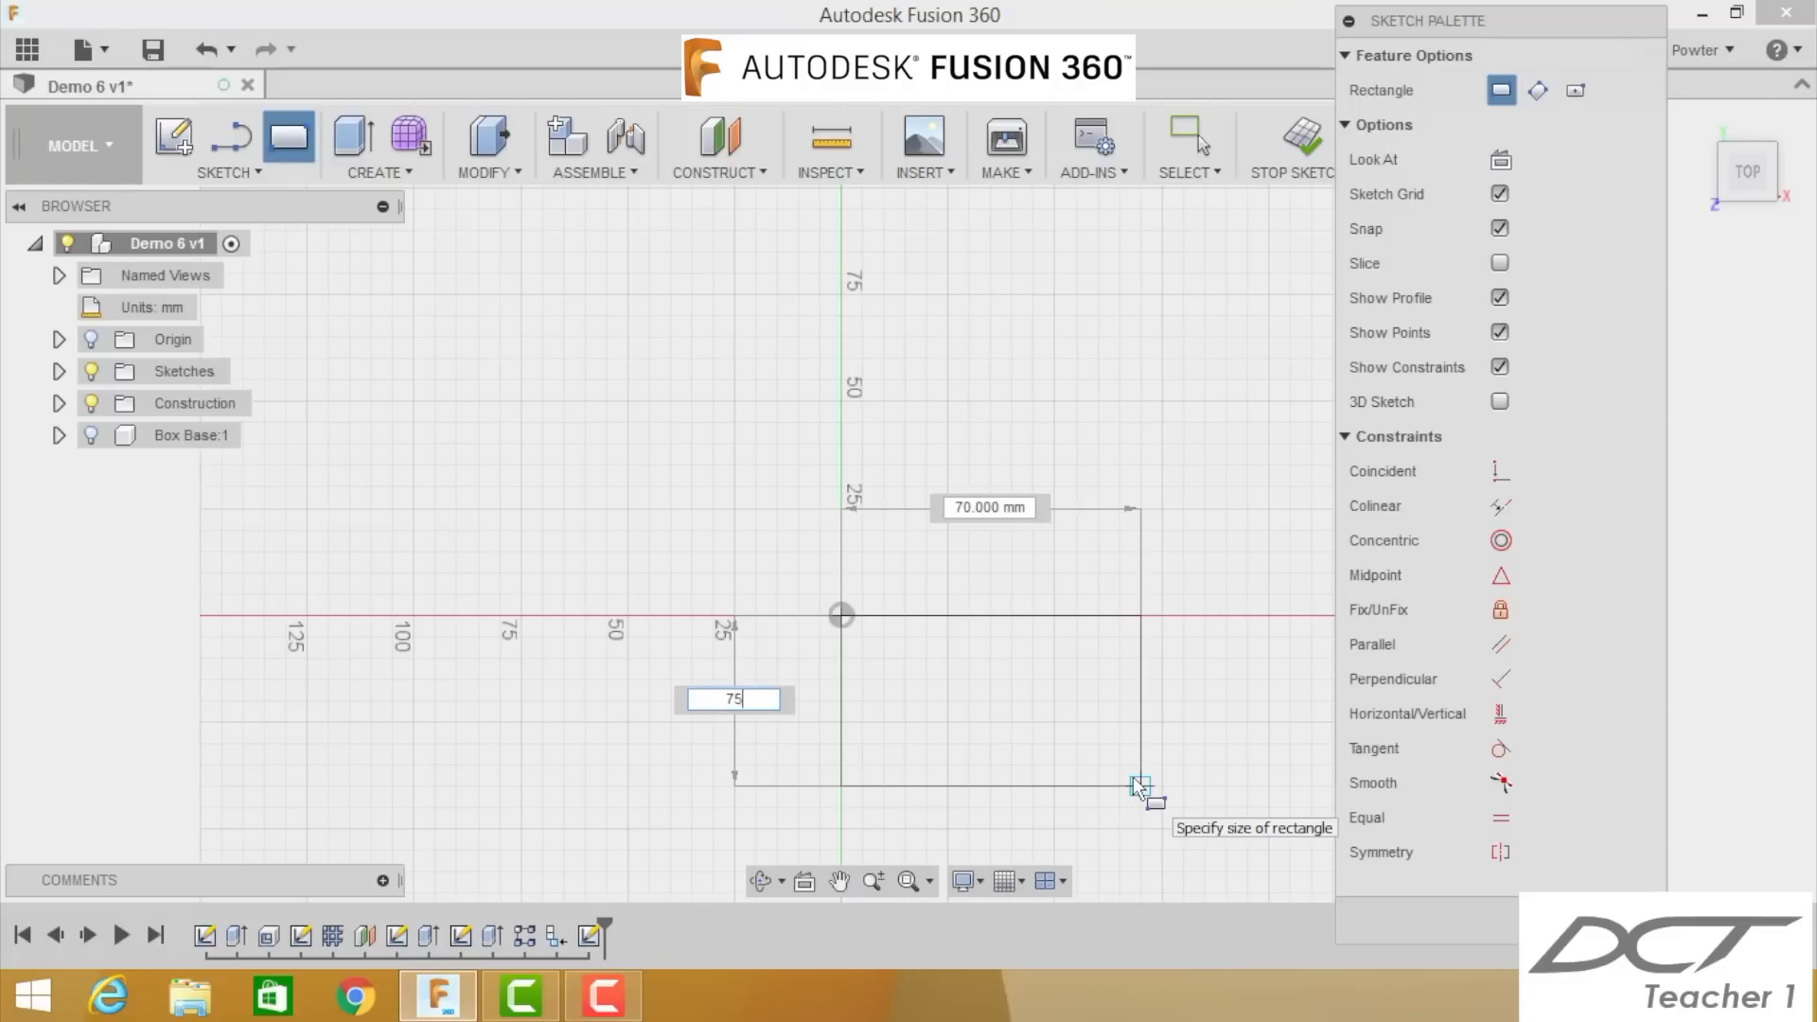
key("Tab")
type("115")
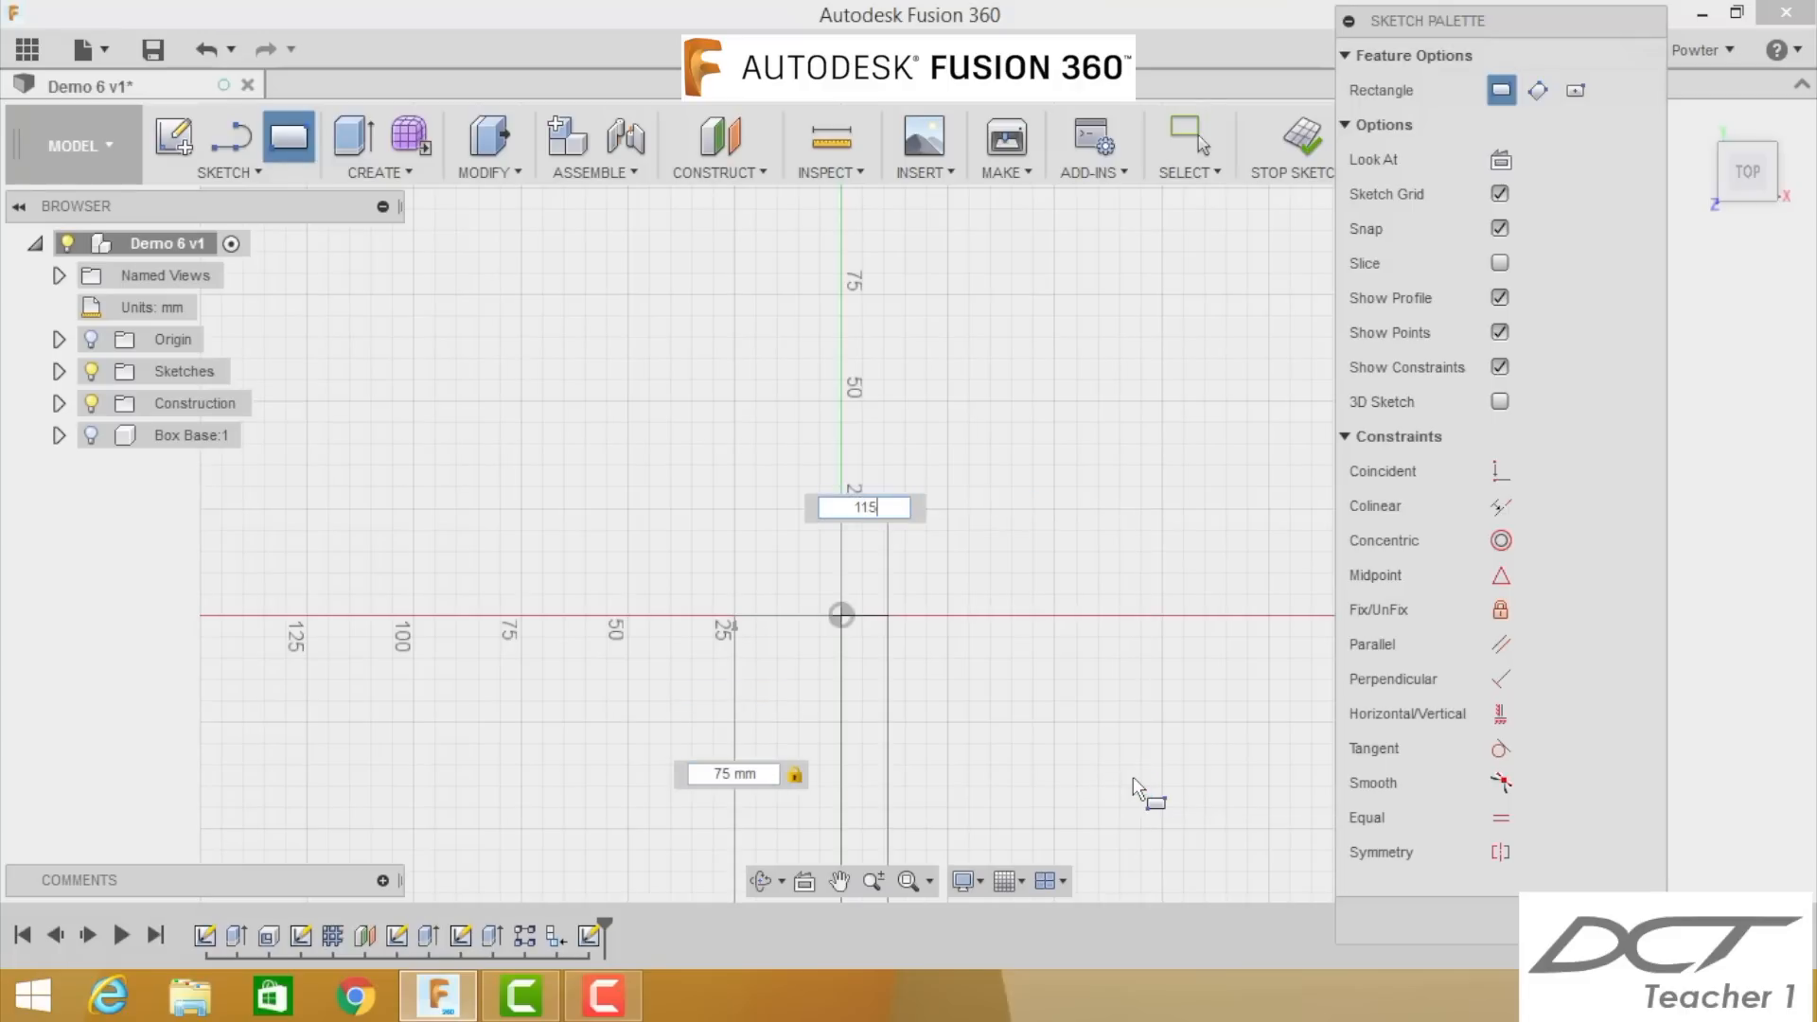
key("Tab")
key("Return")
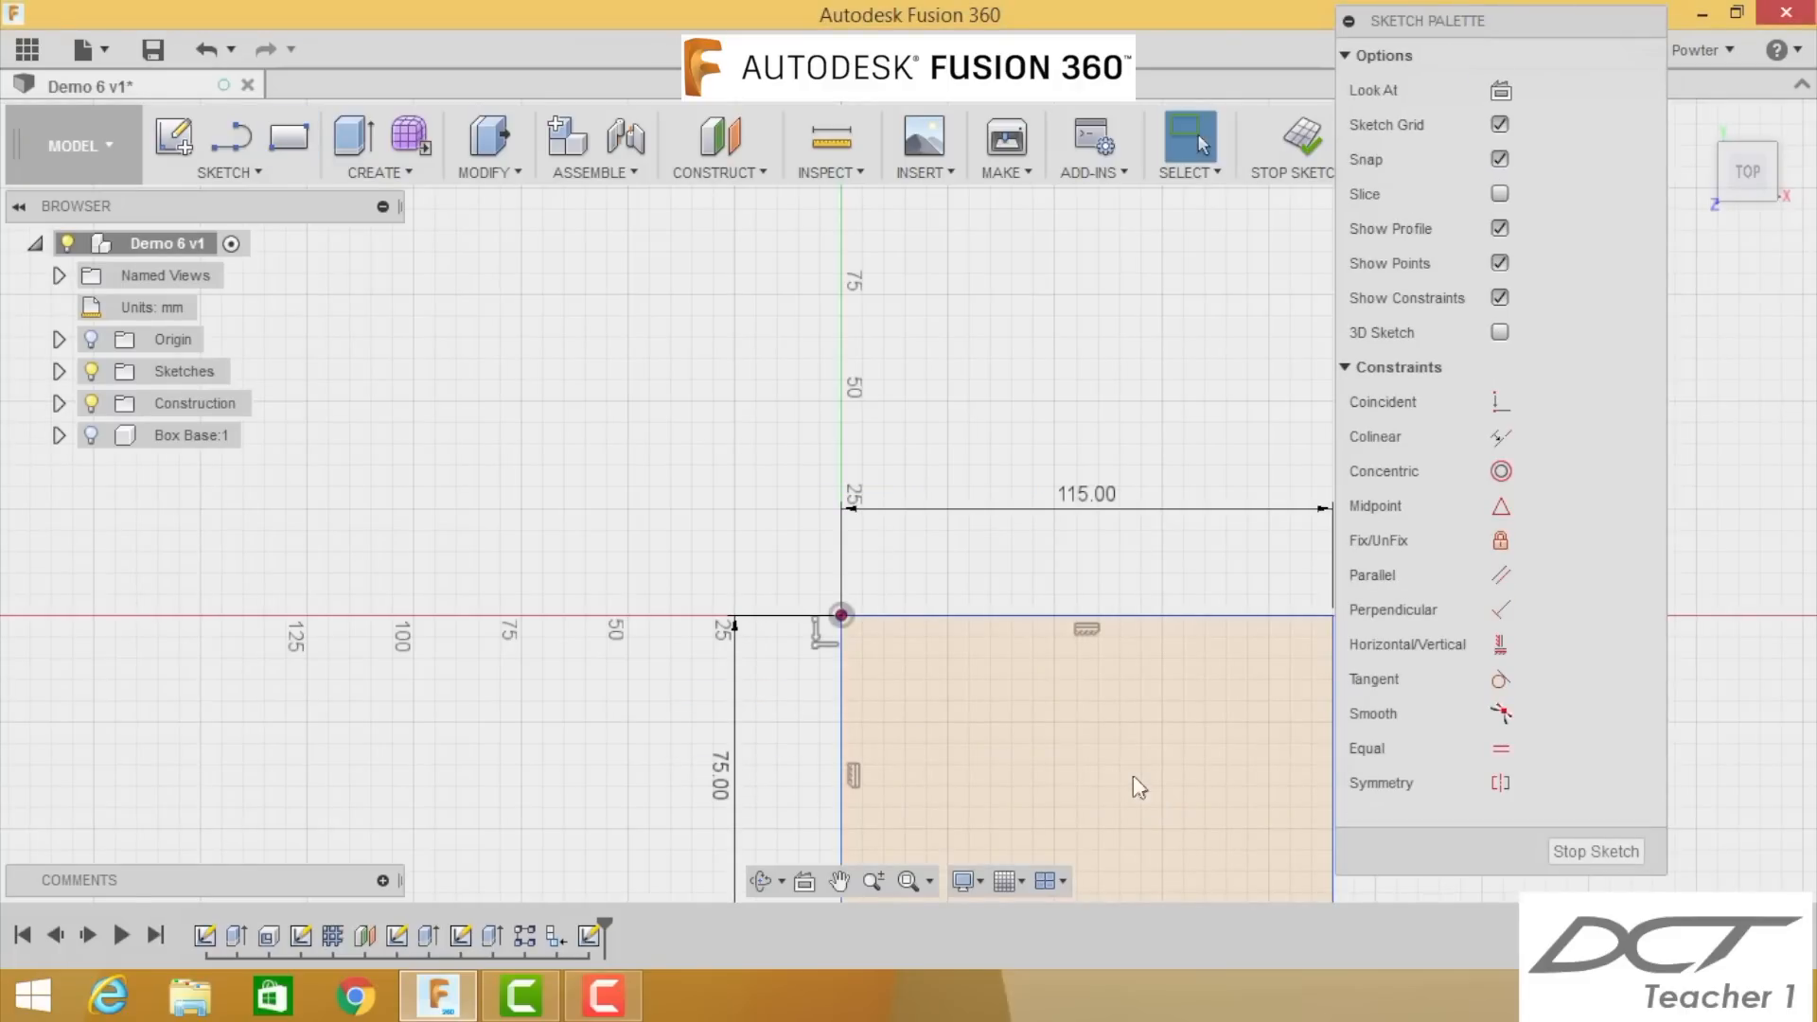
Step: Extrude the rectangle upward by 2 mm as a new body
left_click(1699, 121)
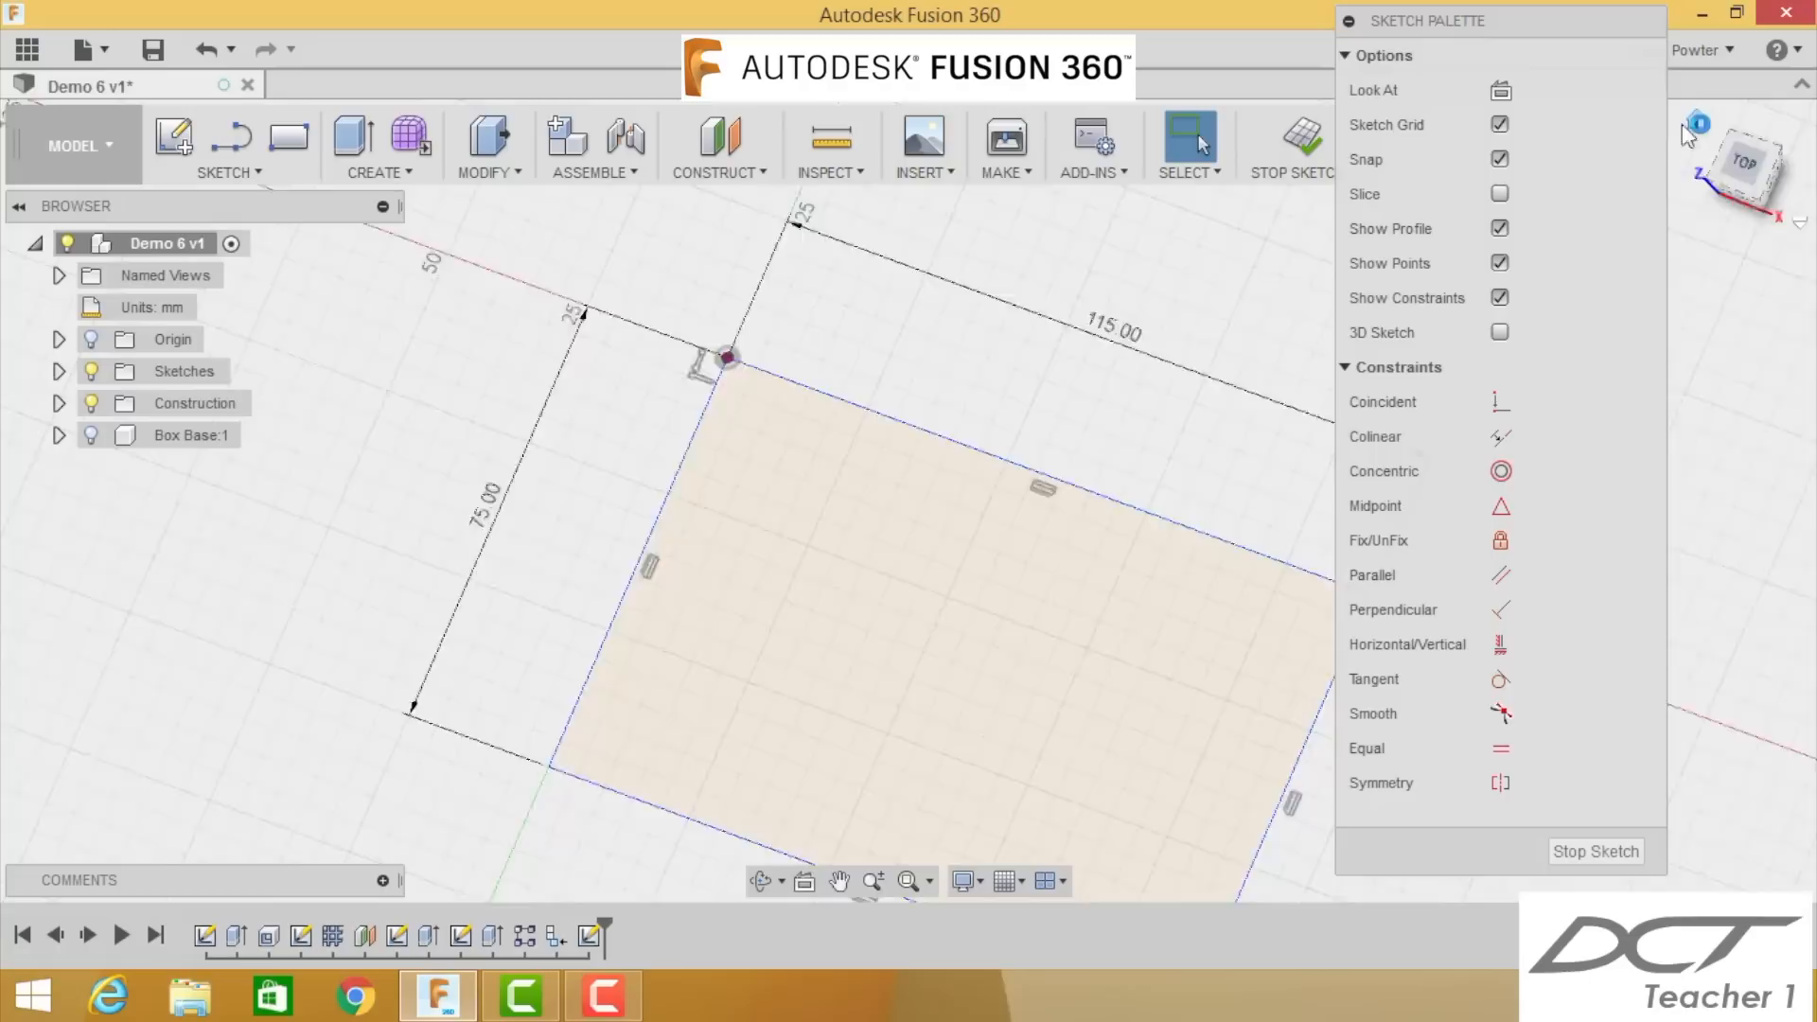
key("e")
left_click(954, 597)
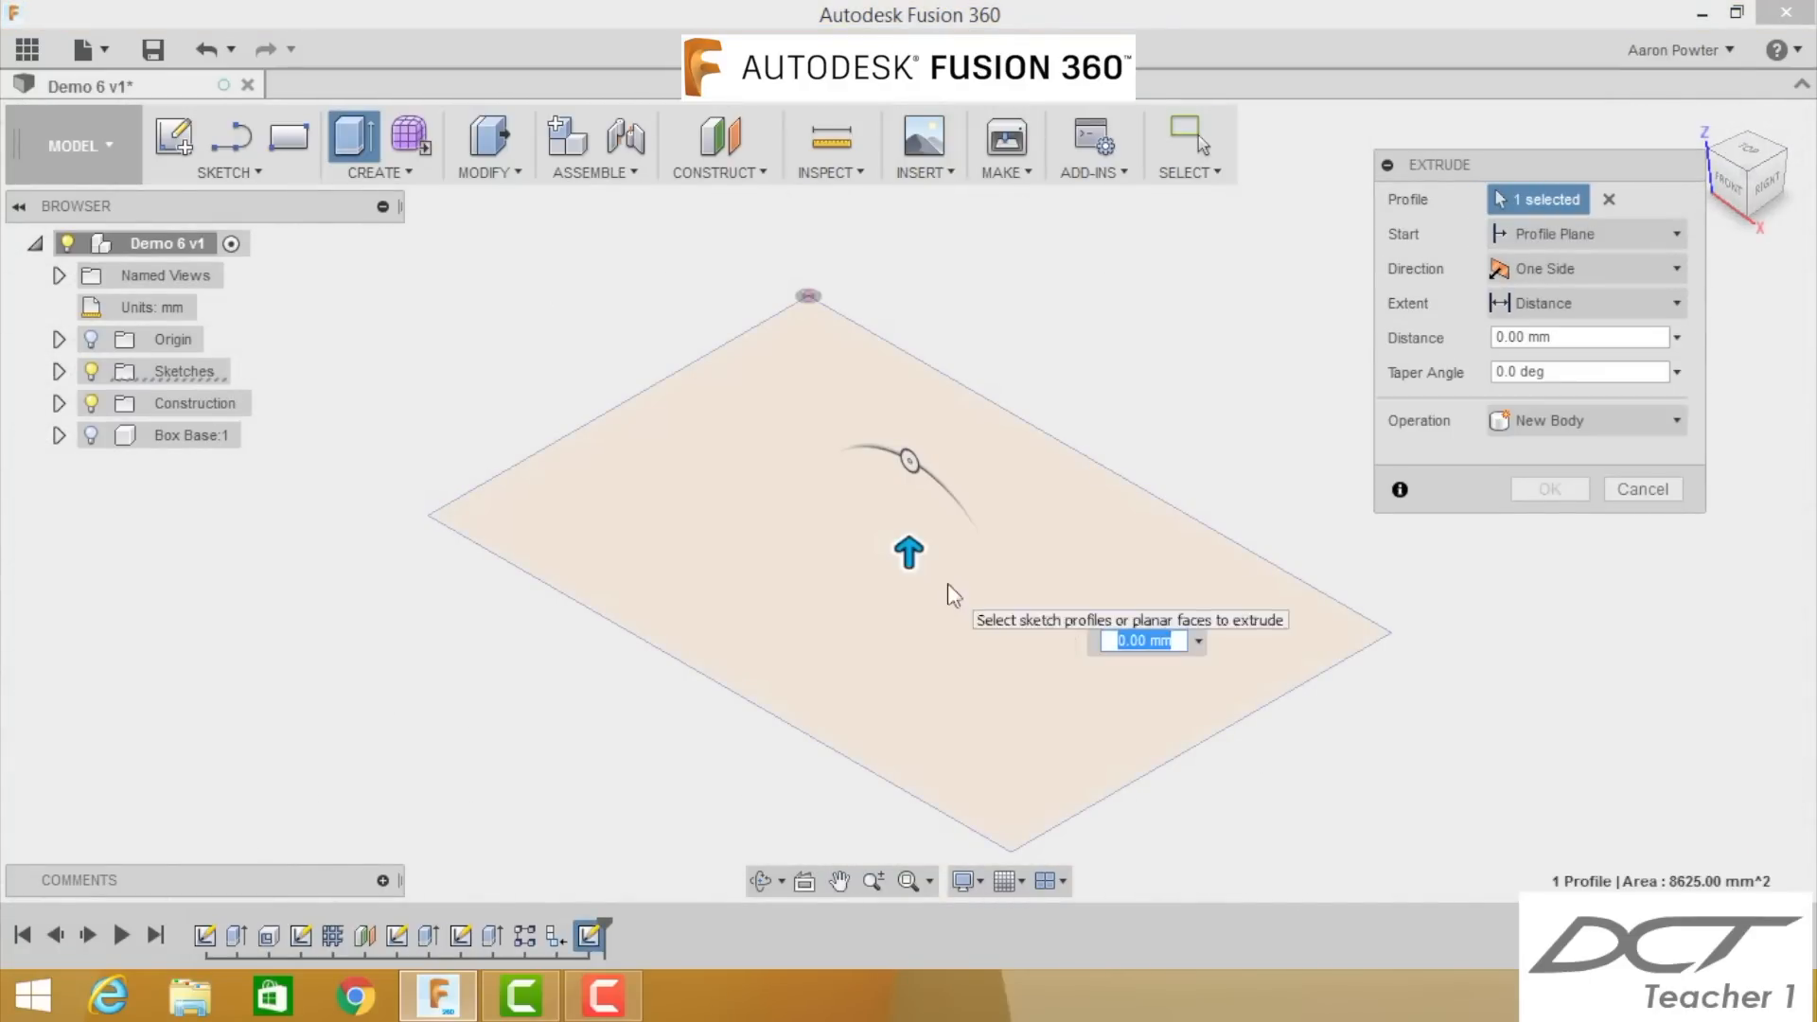
left_click_drag(908, 546, 909, 509)
type("1")
key("Return")
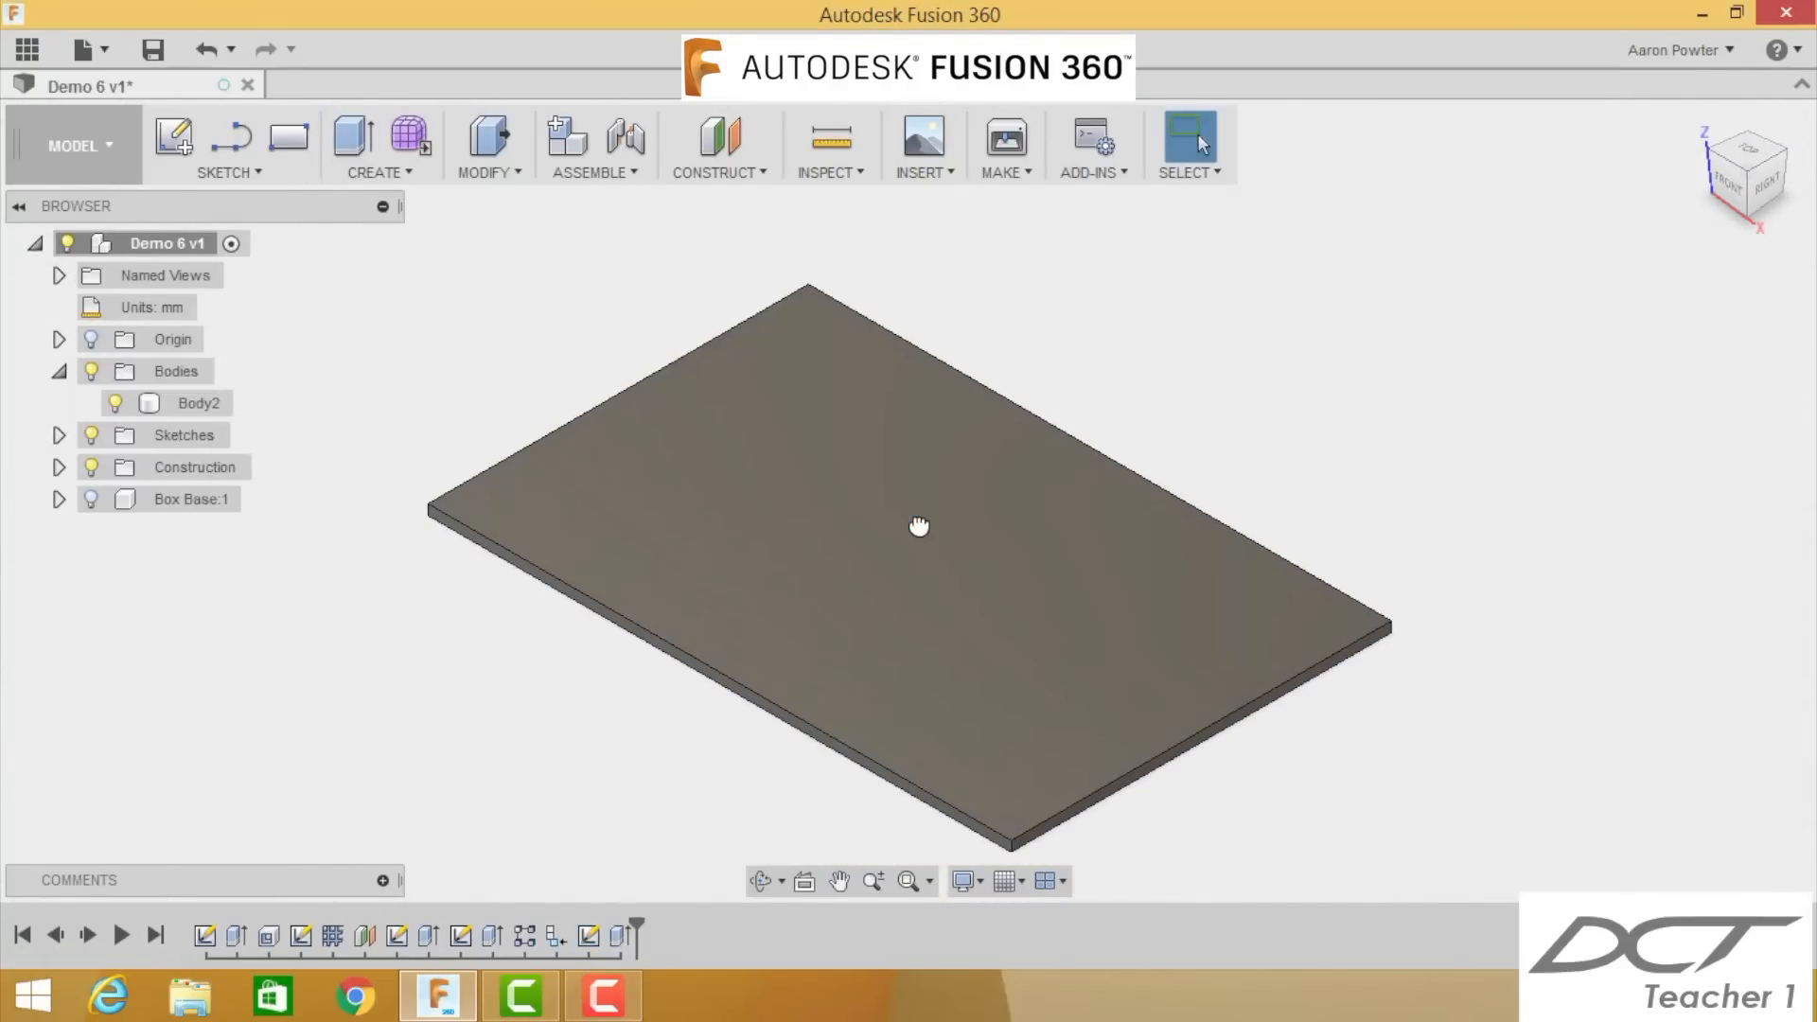
Step: Create an offset construction plane inward from the plate's 75 mm wide end face
left_click(1762, 194)
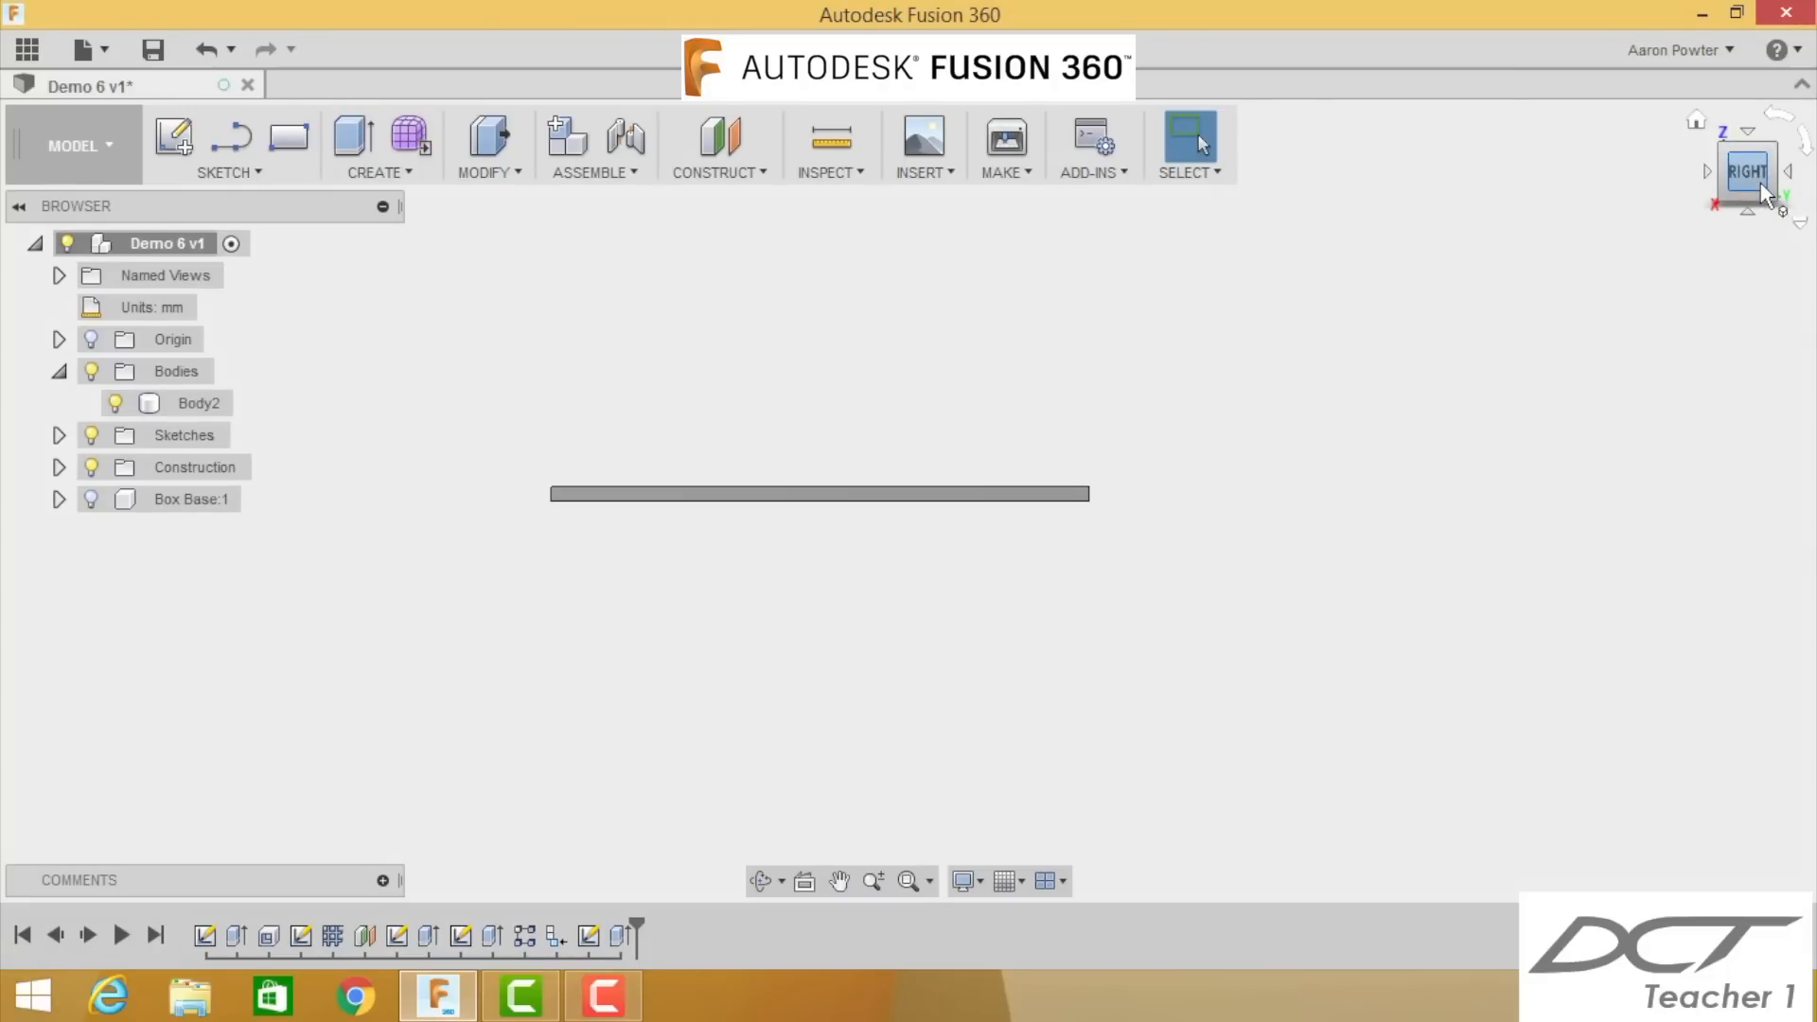
scroll(1234, 411, "up", 4)
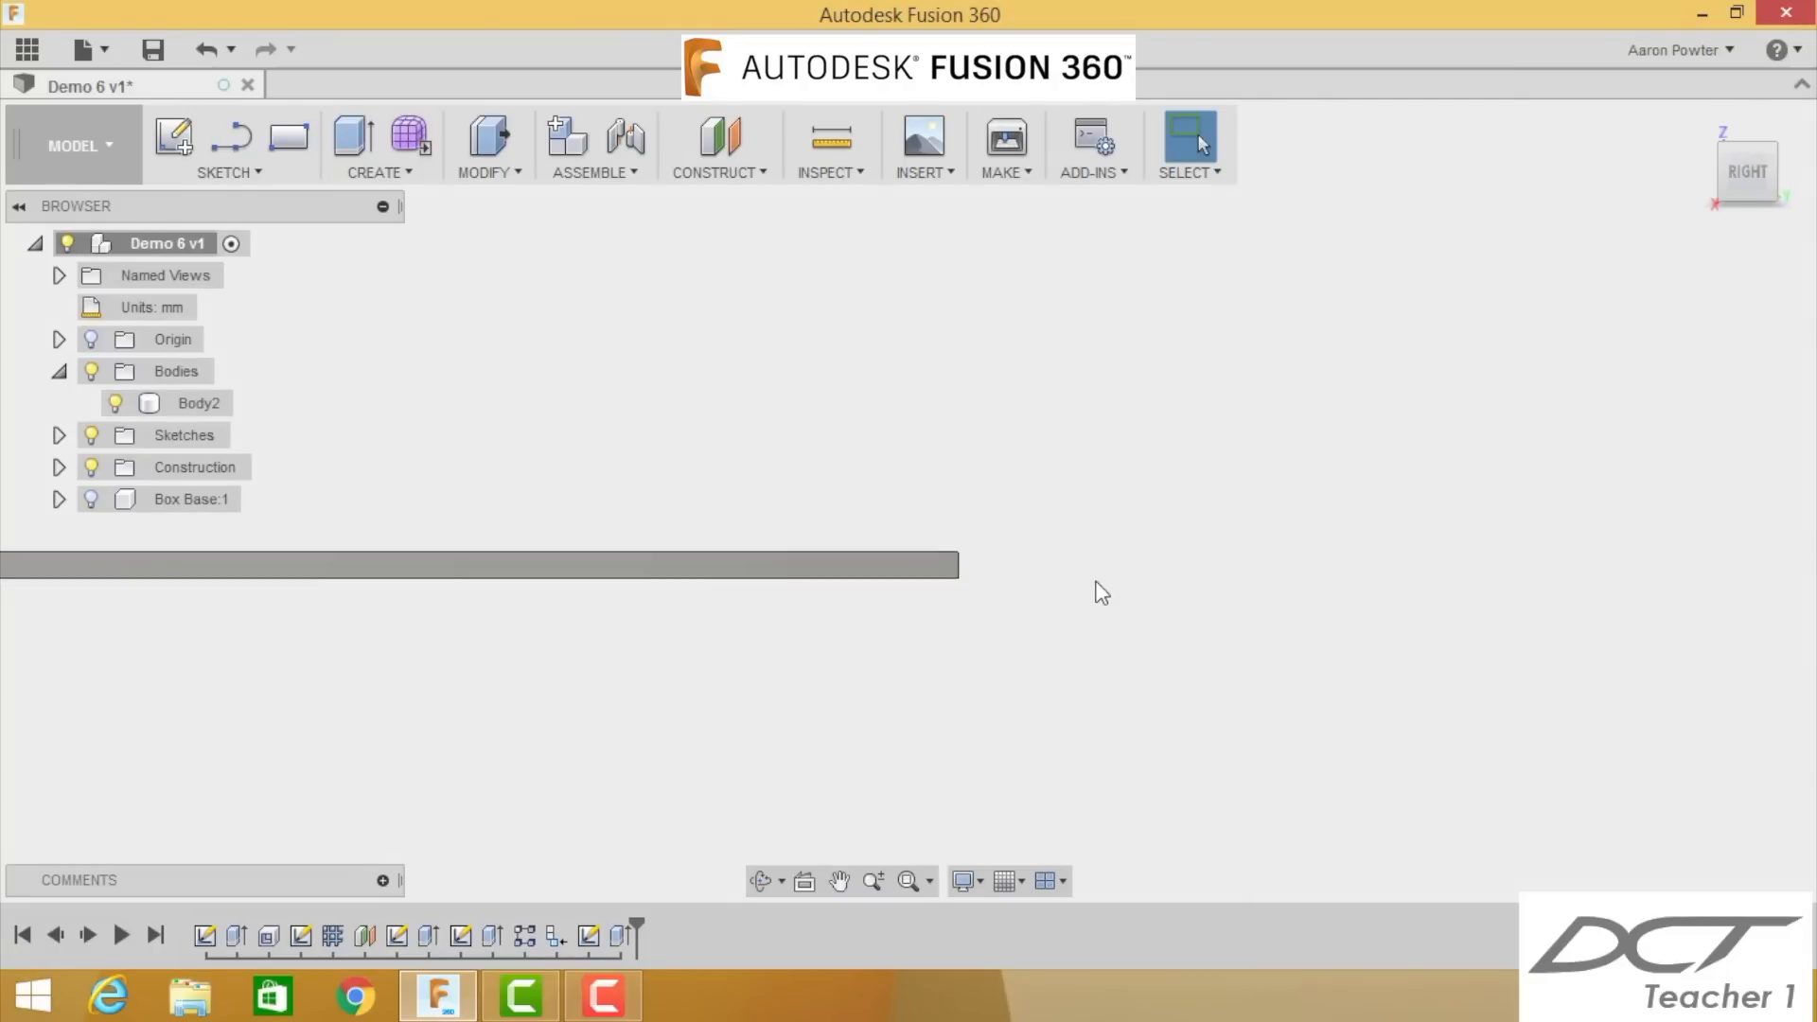
left_click(892, 562)
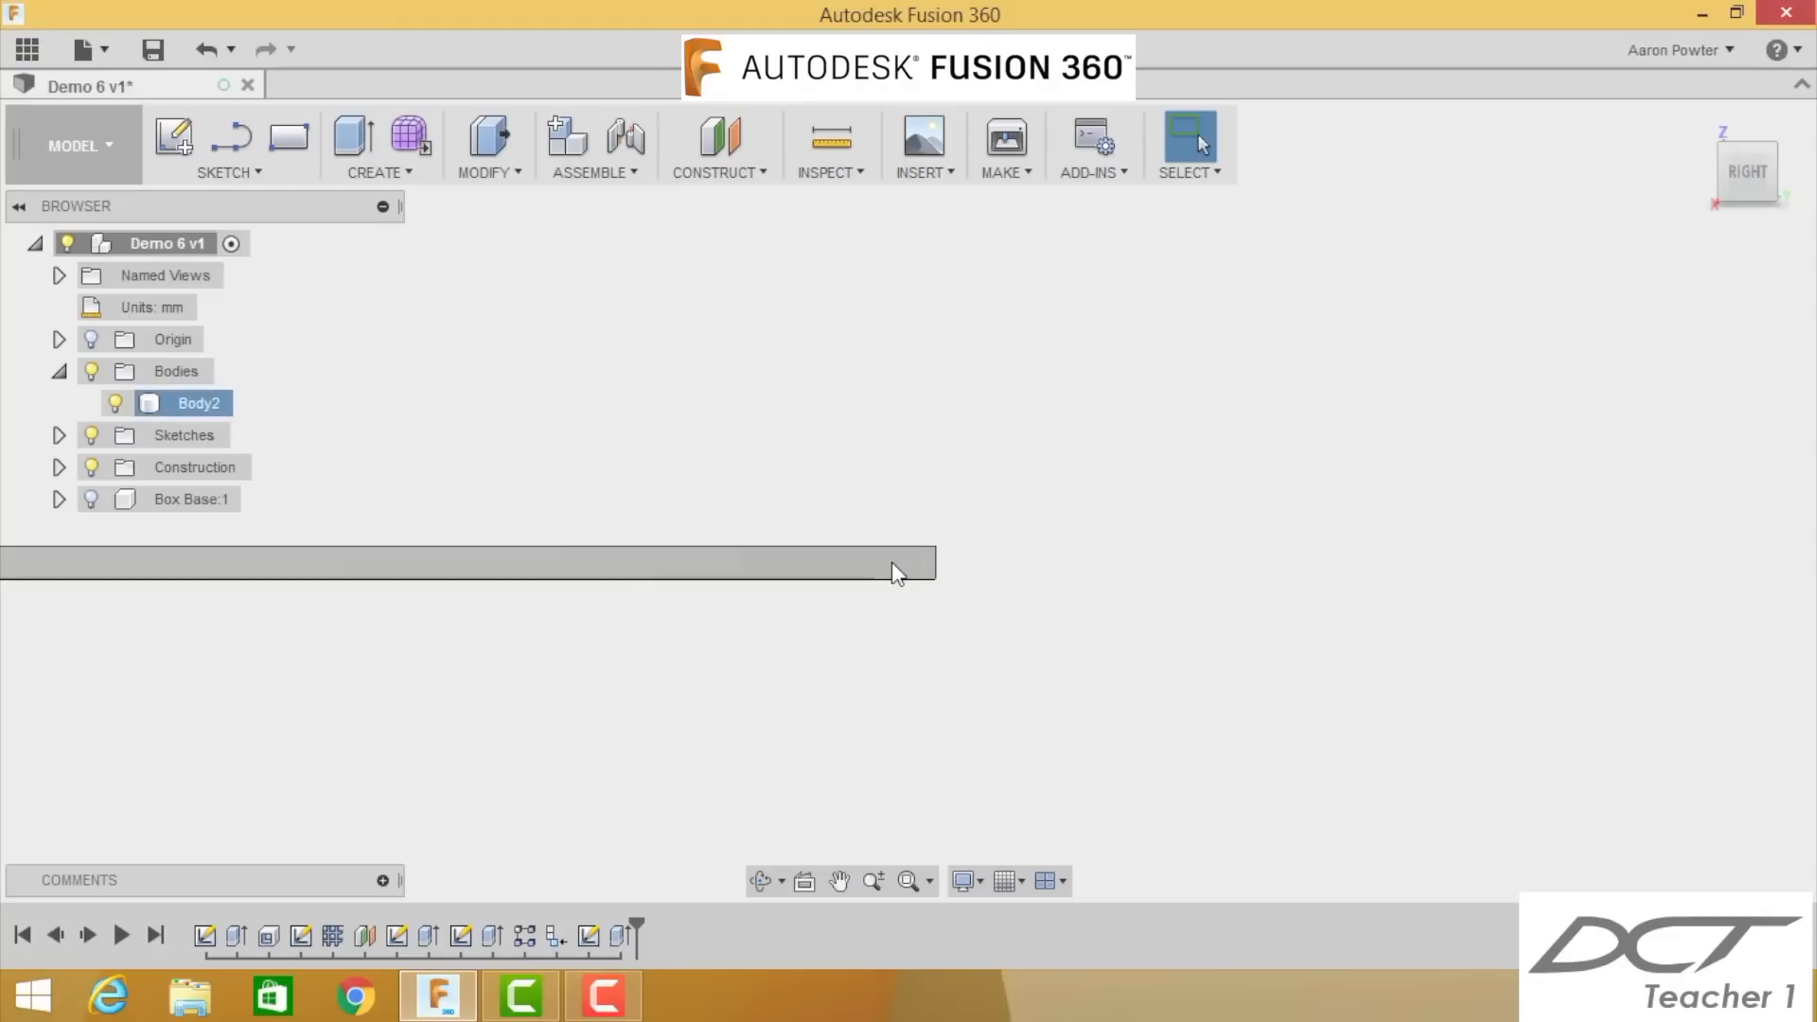
left_click(892, 560)
left_click(701, 172)
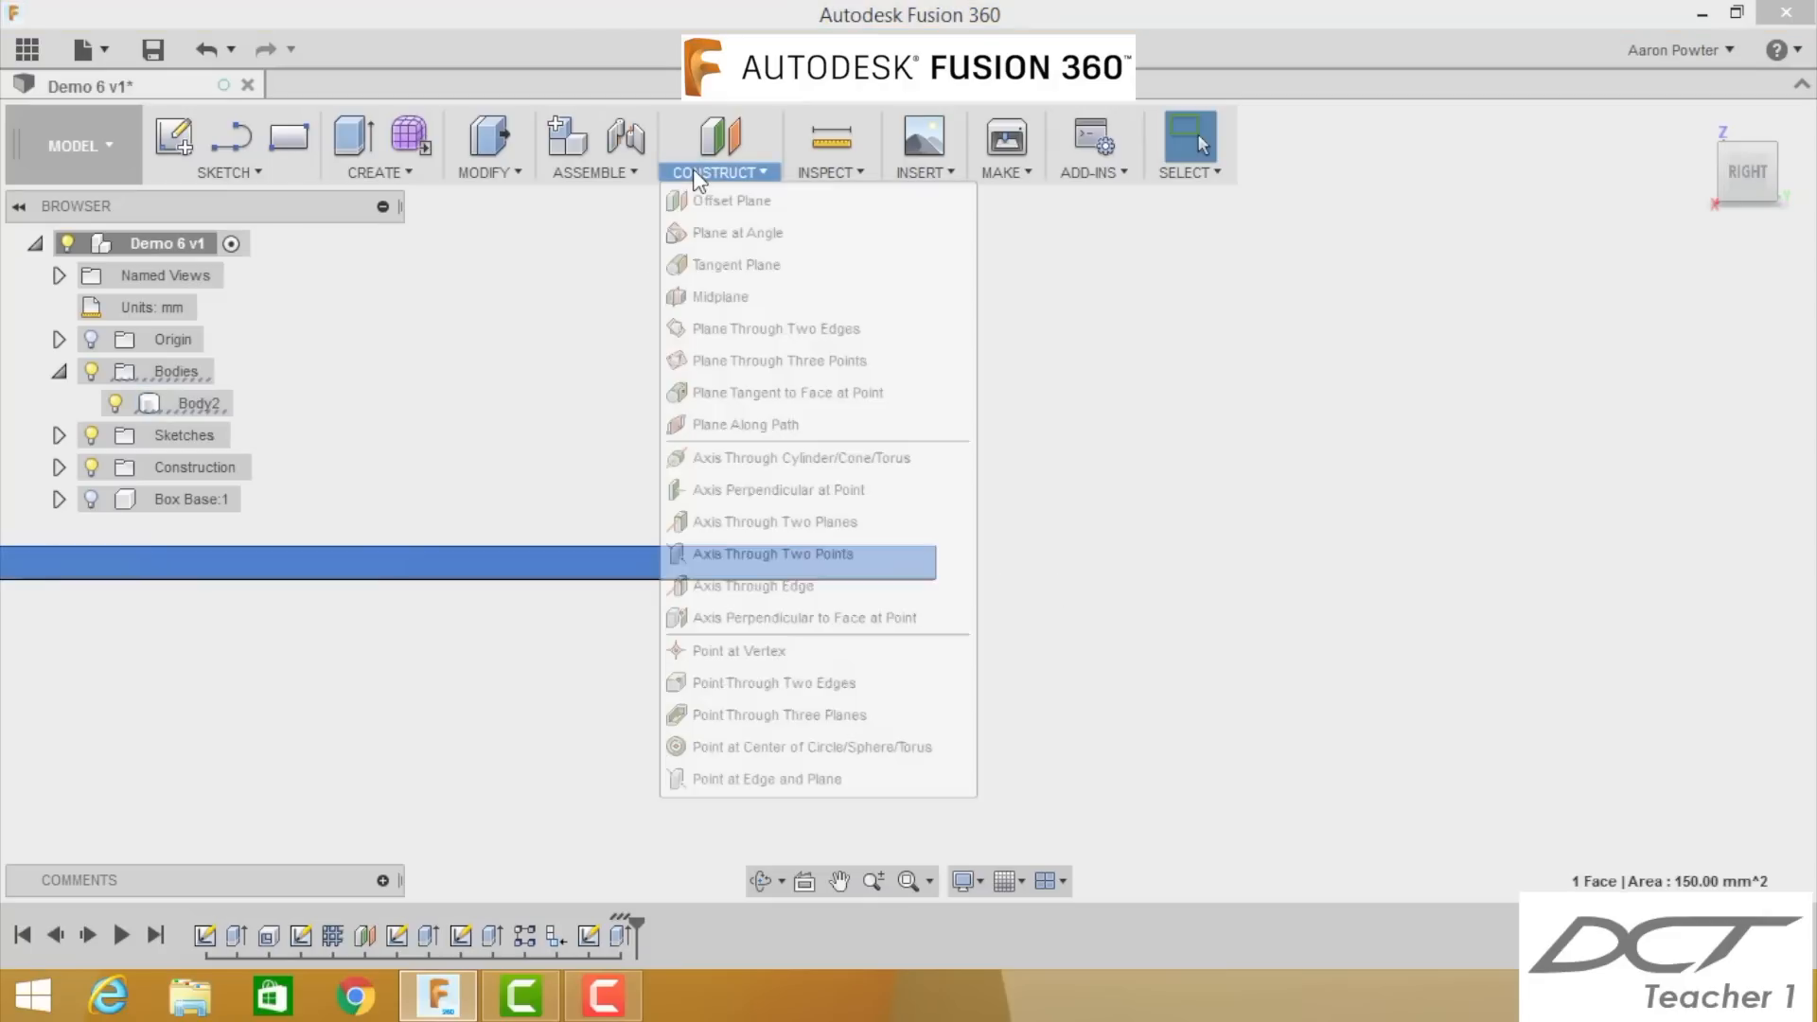
left_click(710, 199)
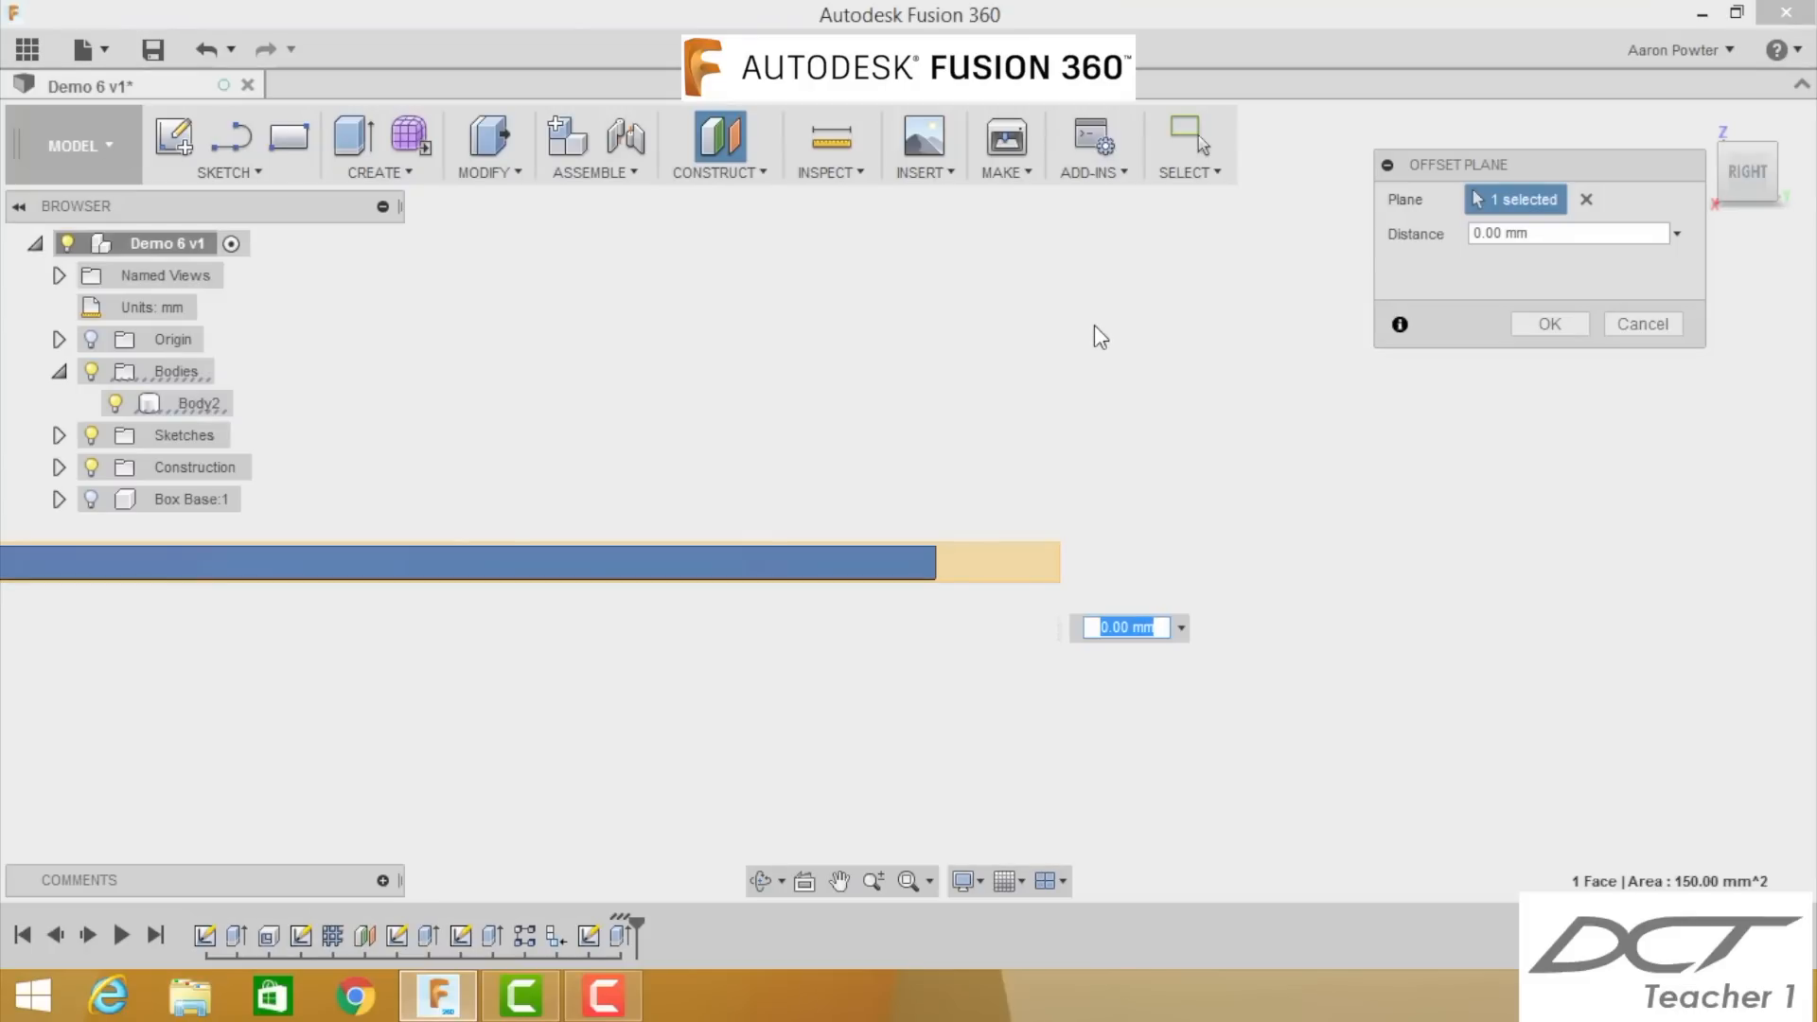
key("BackSpace")
key("Return")
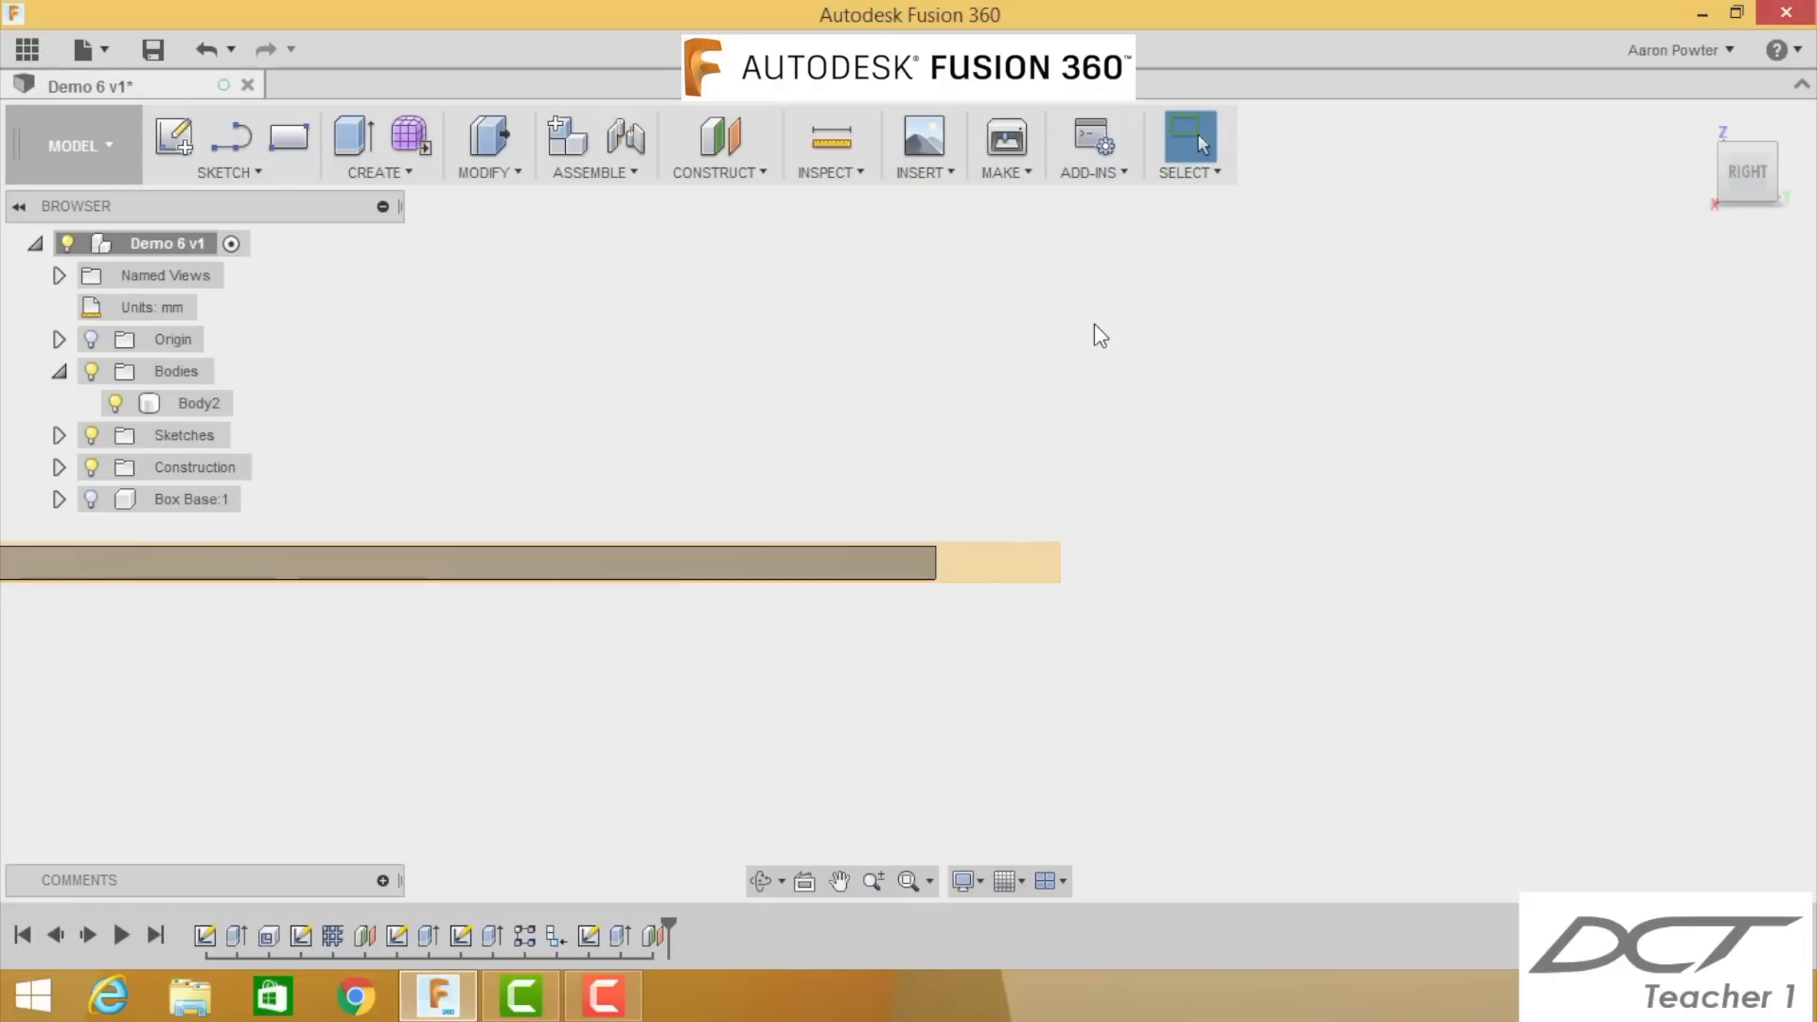
Step: Start a sketch on the new offset plane and draw a horizontal line about 5.5 mm long outward from the plate's lower corner
left_click(1025, 559)
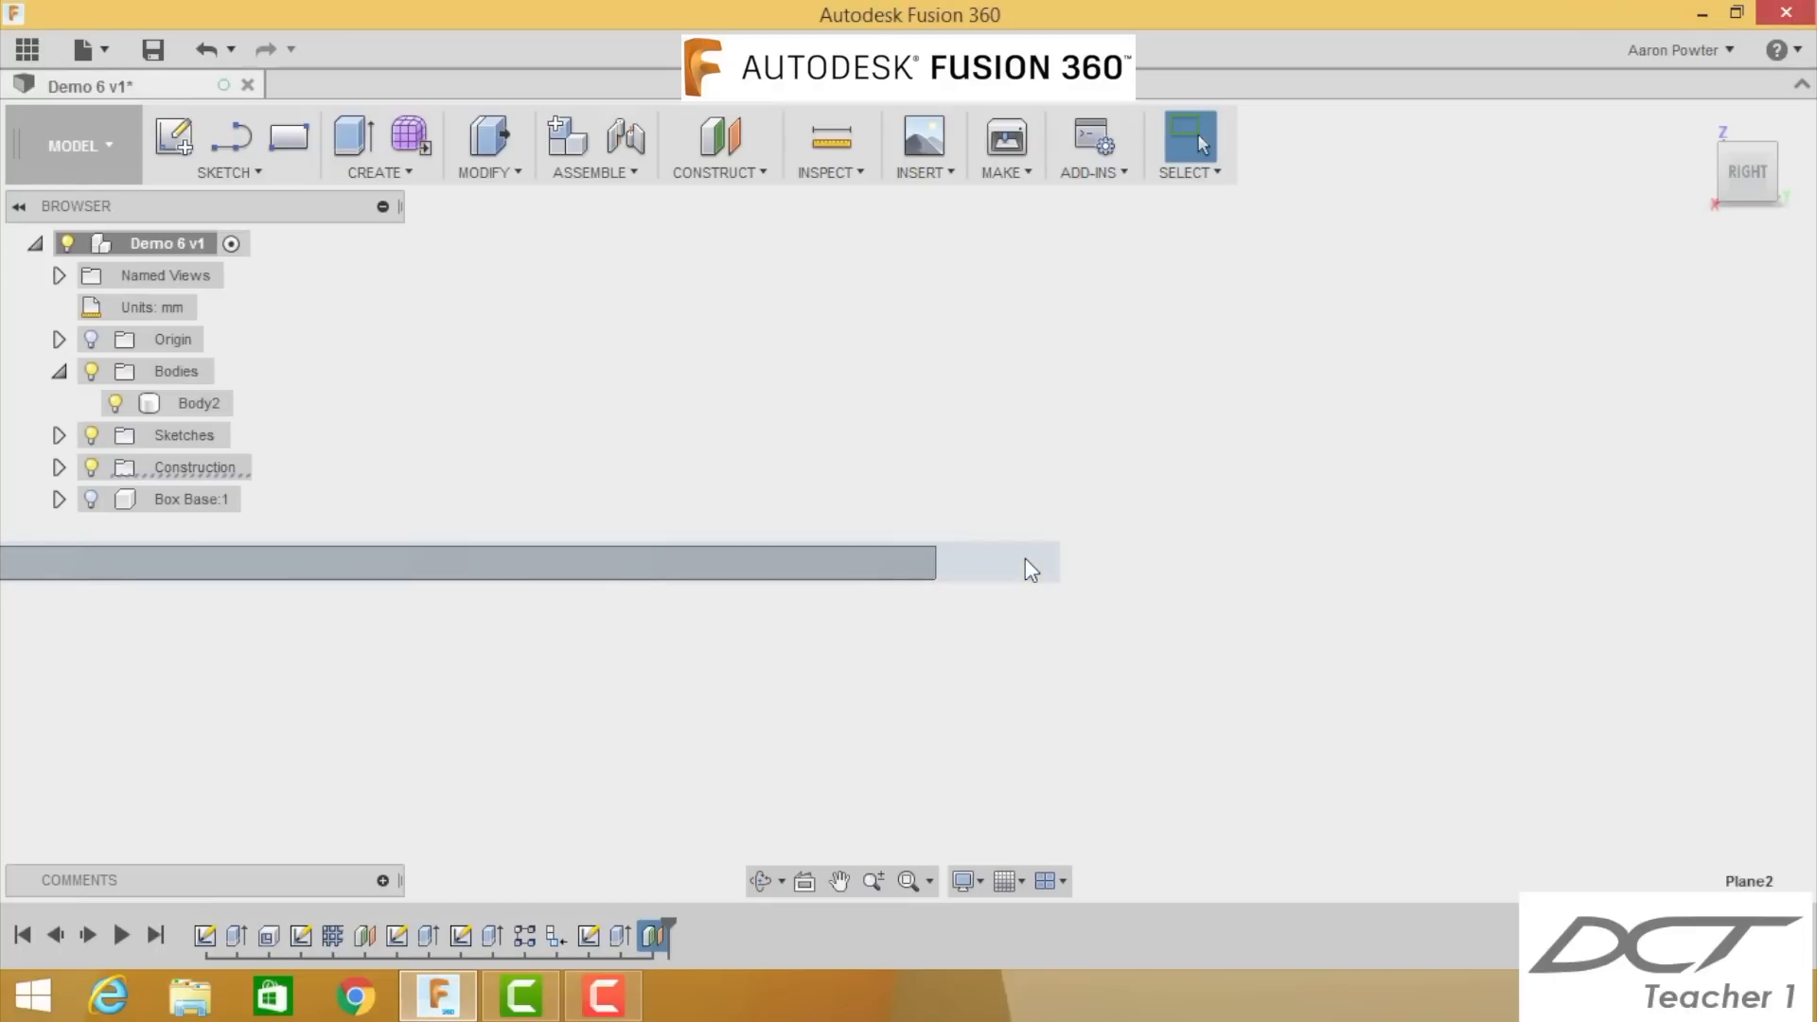
key("l")
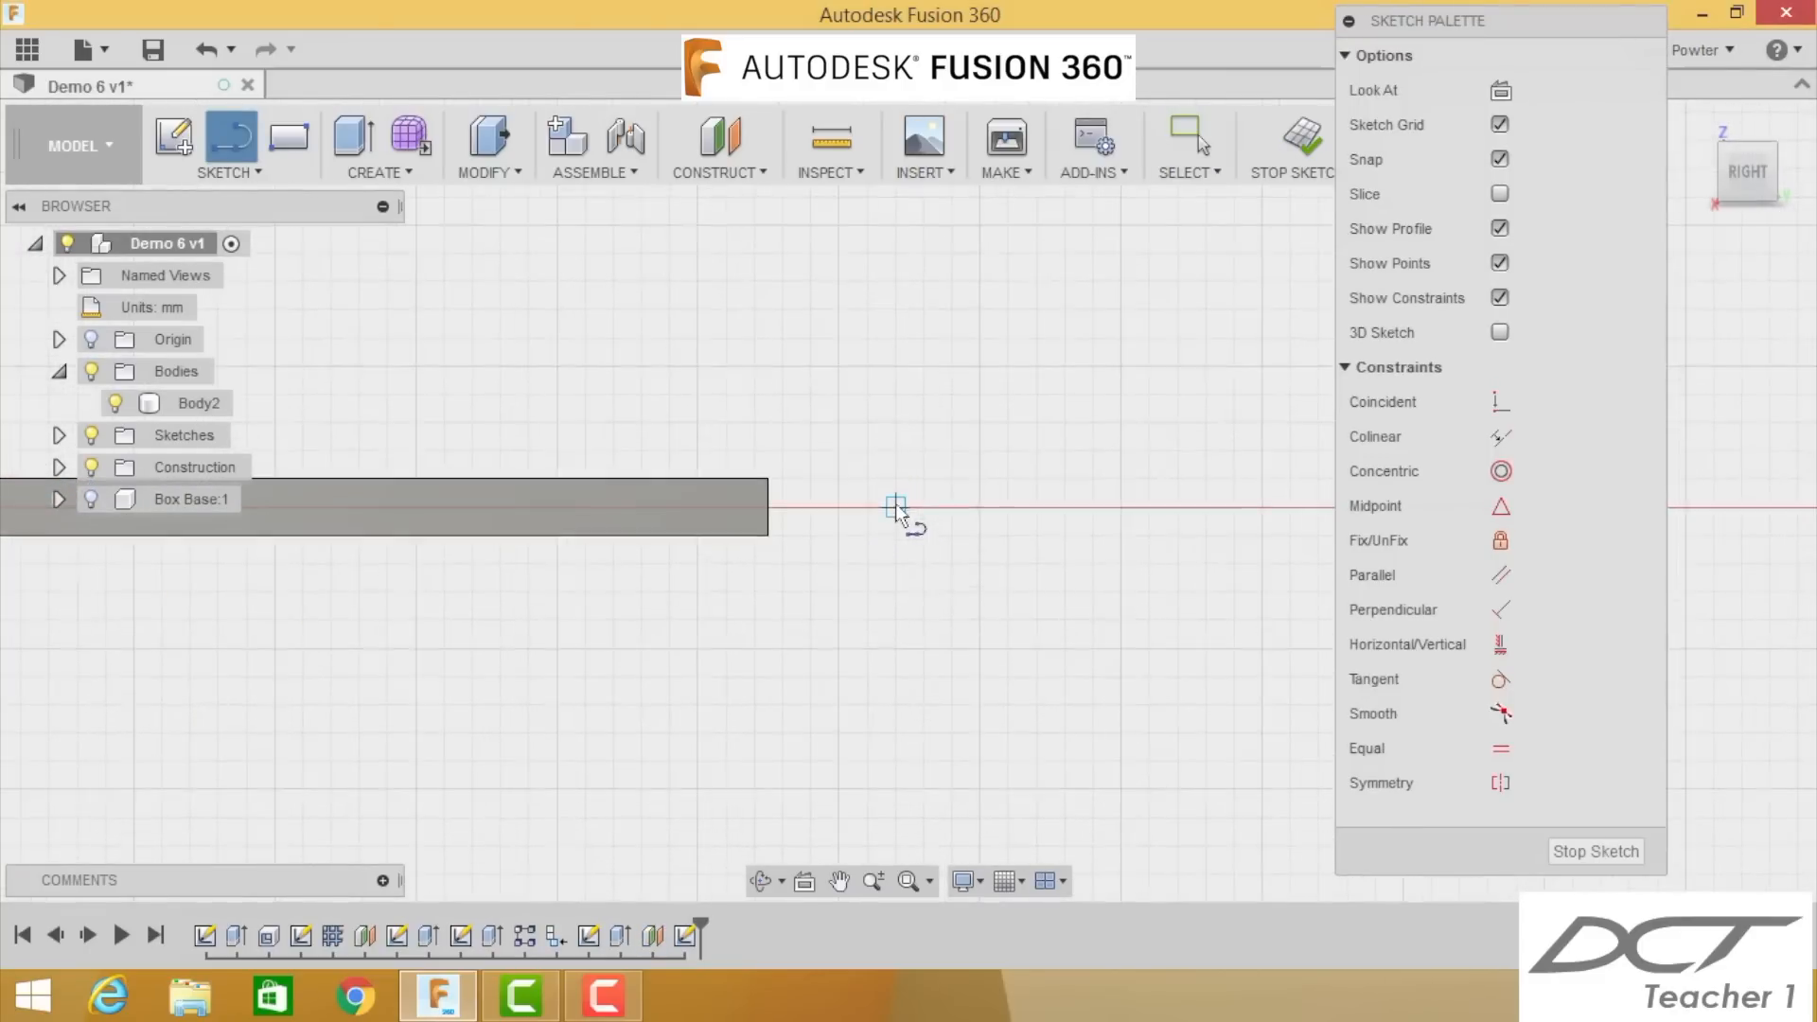
left_click(706, 548)
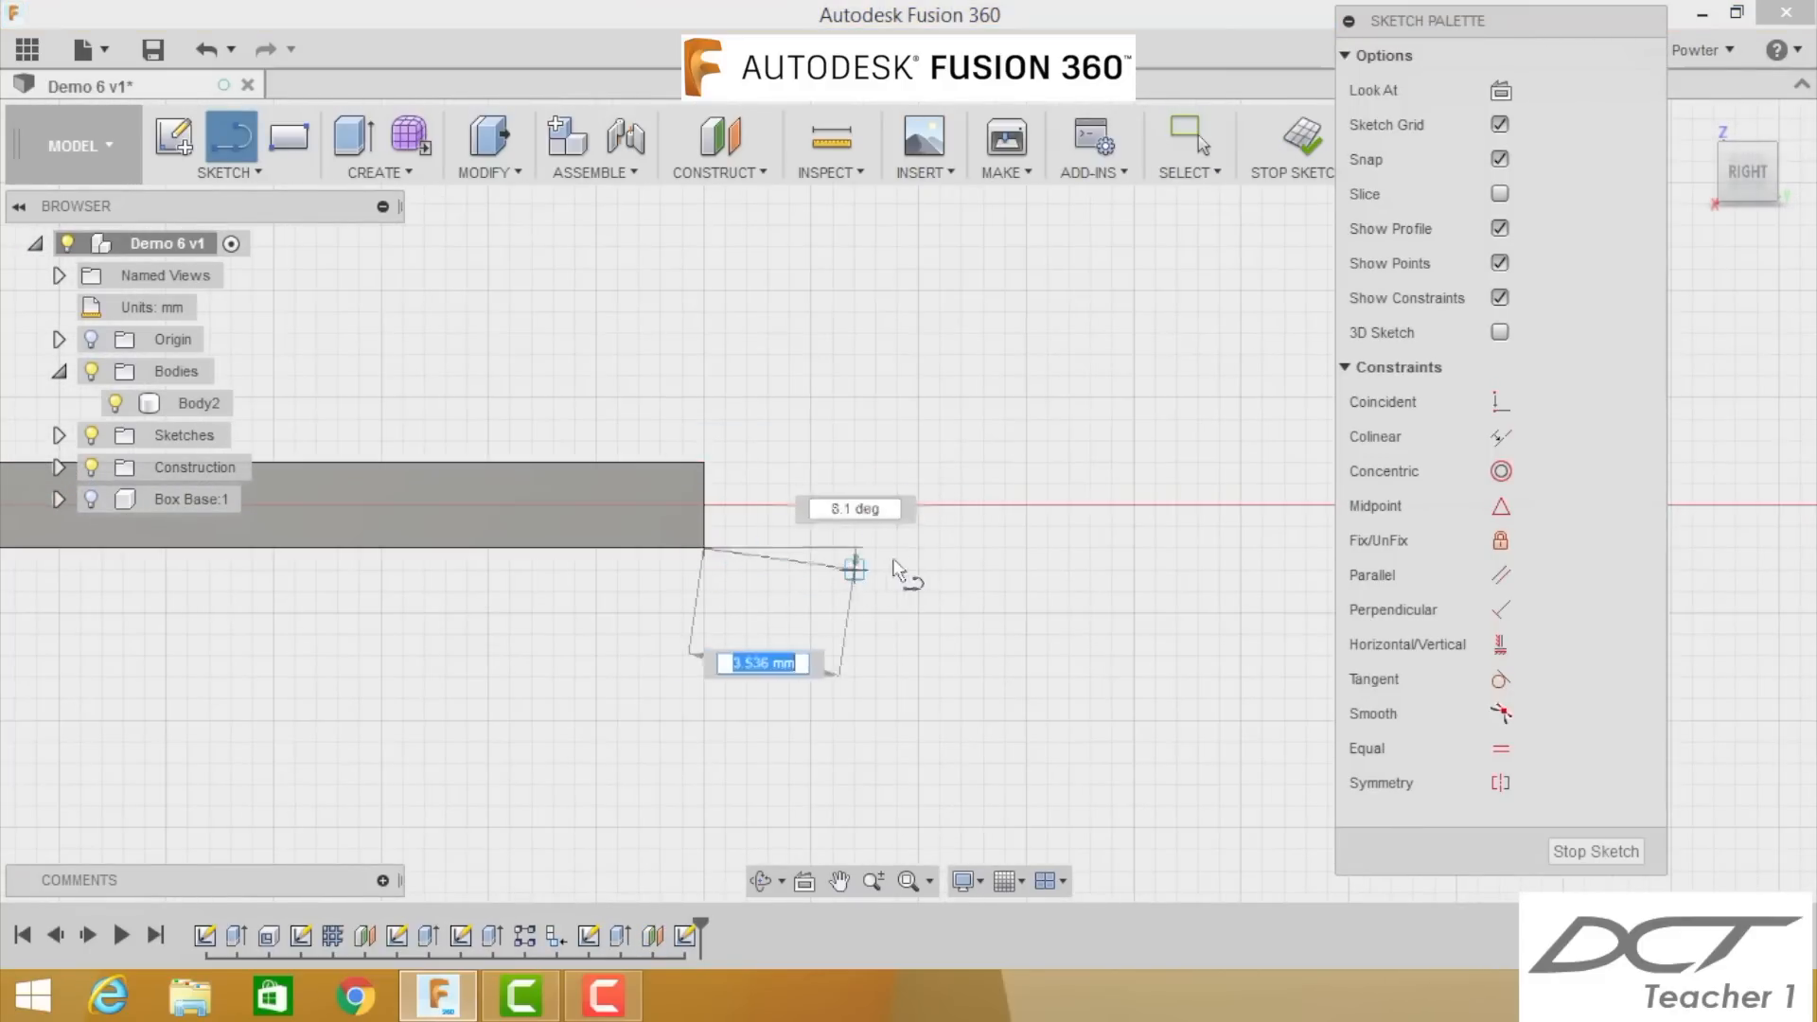
left_click(939, 548)
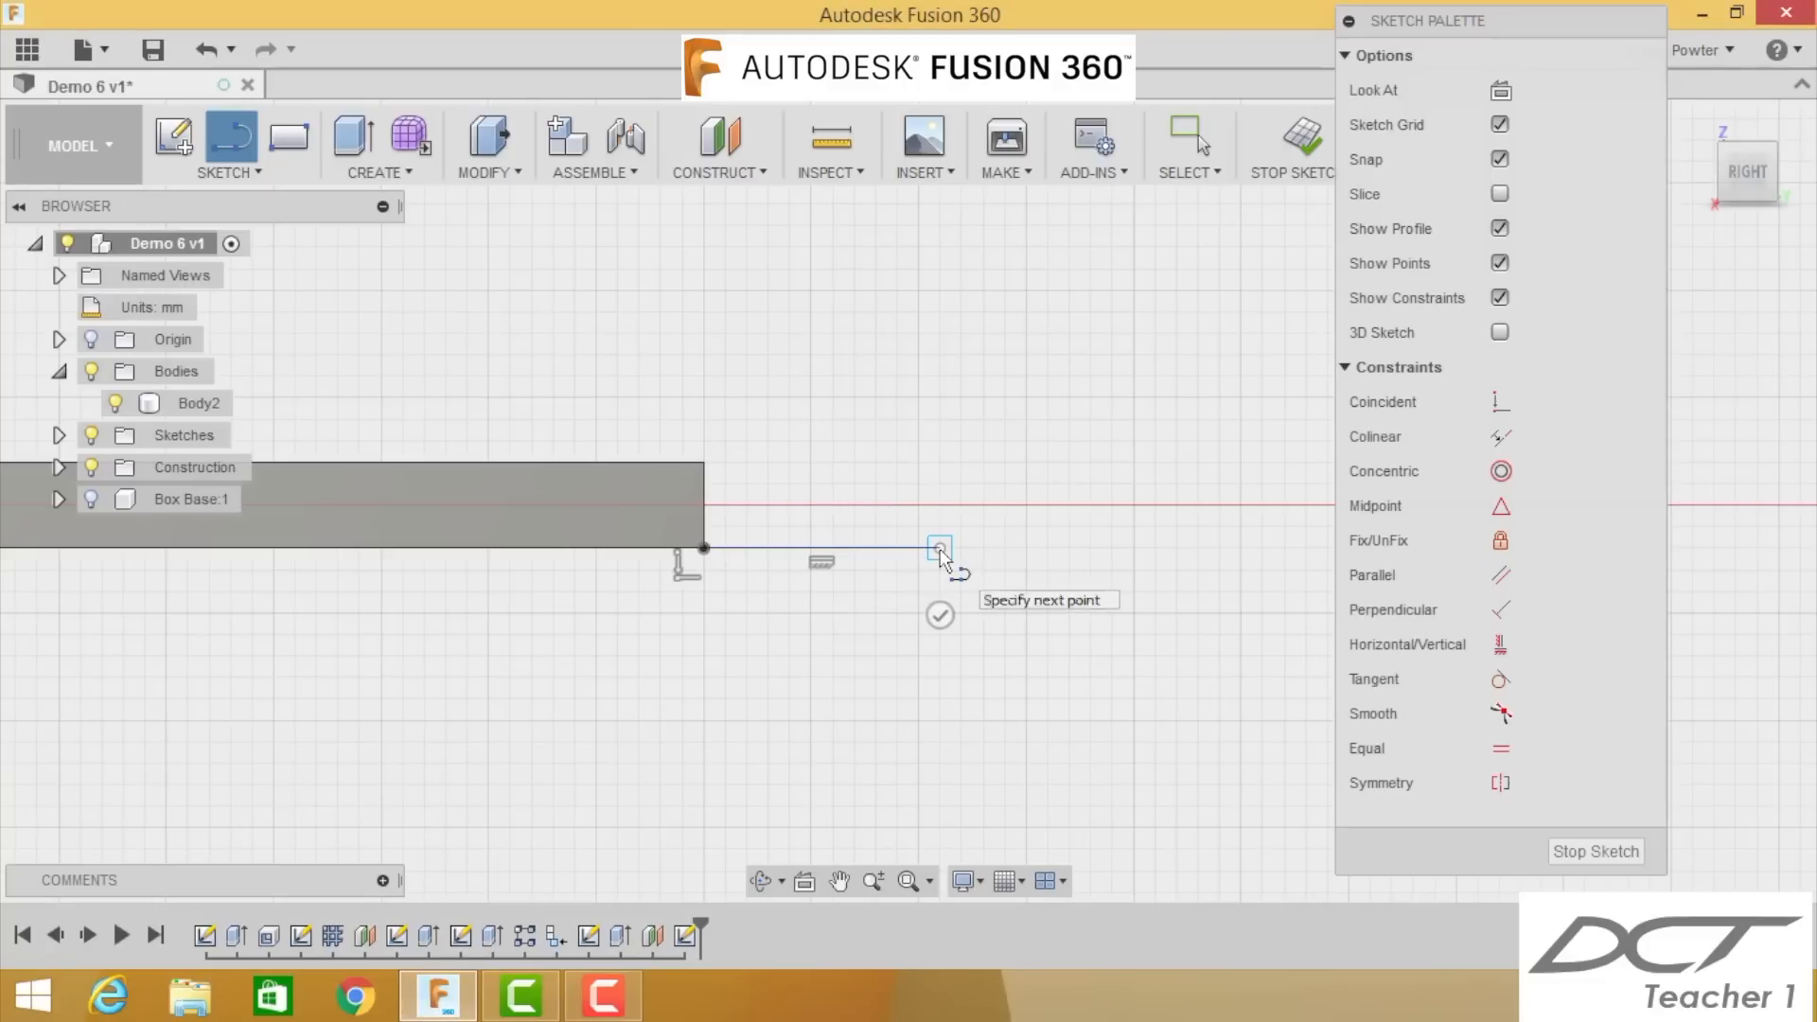
key("Escape")
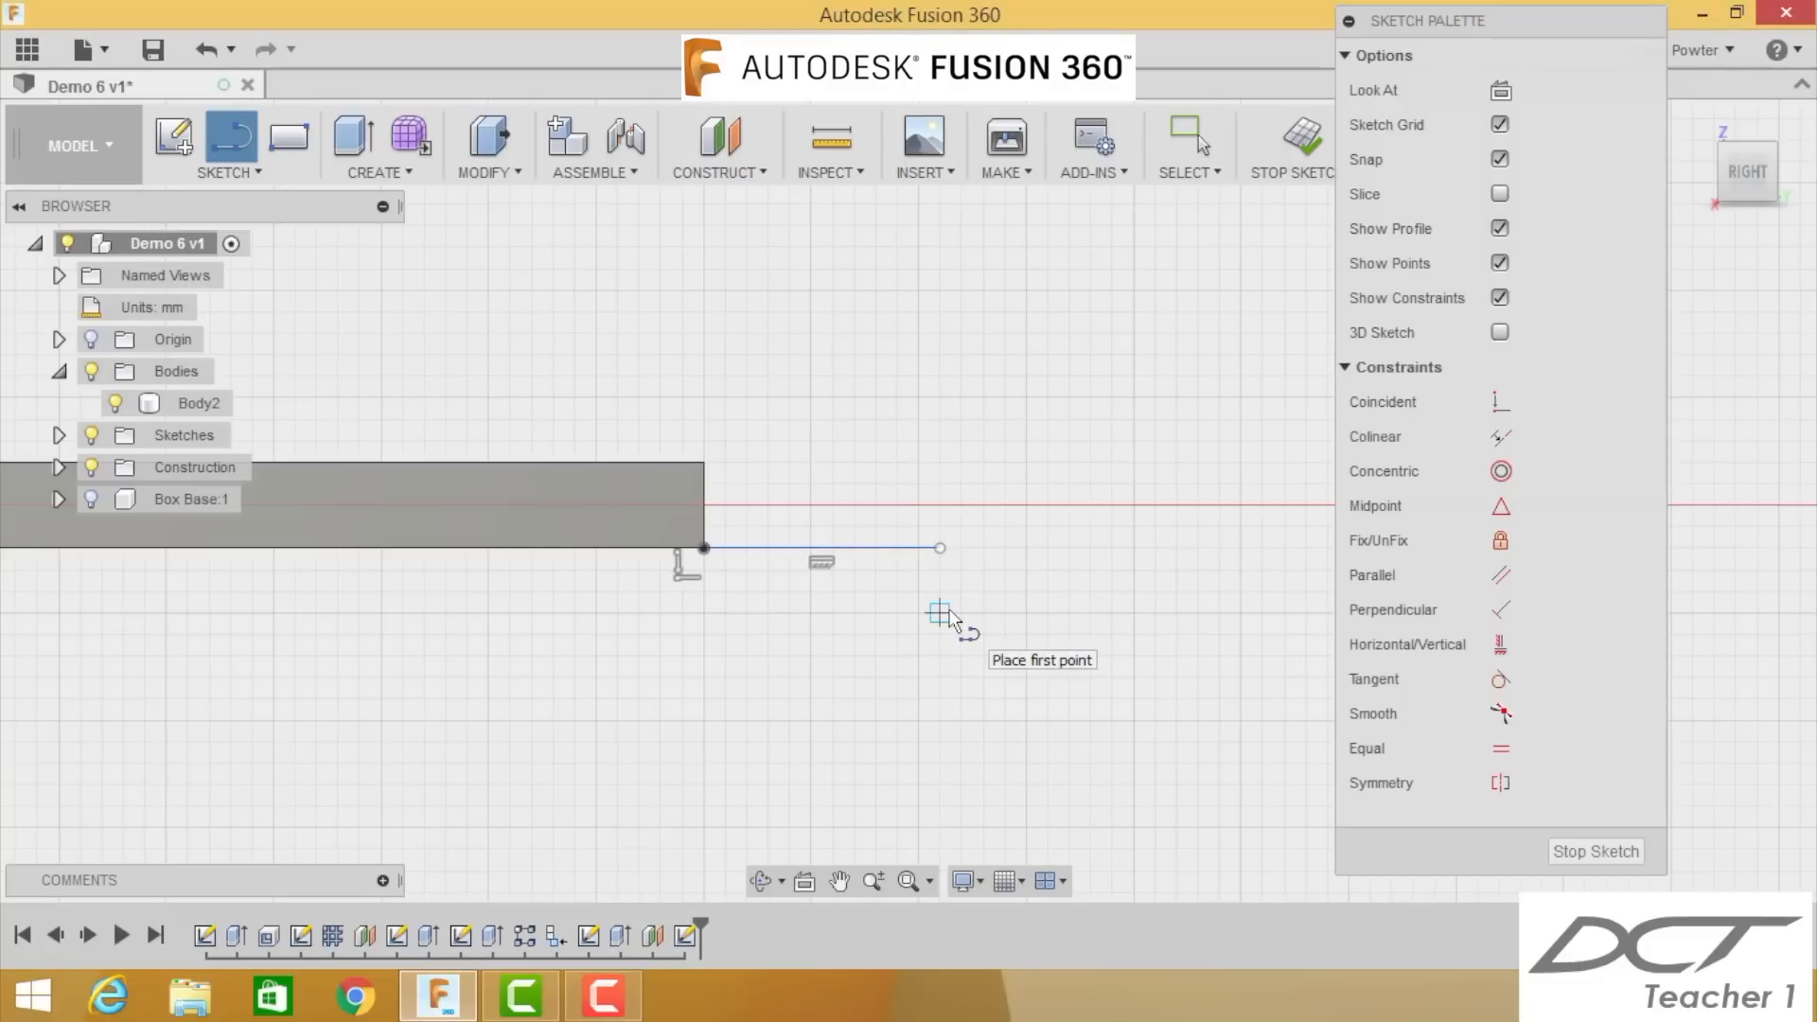
Step: Draw a 5 mm diameter circle centred on the horizontal line and place its dimension label outside the circle
key("c")
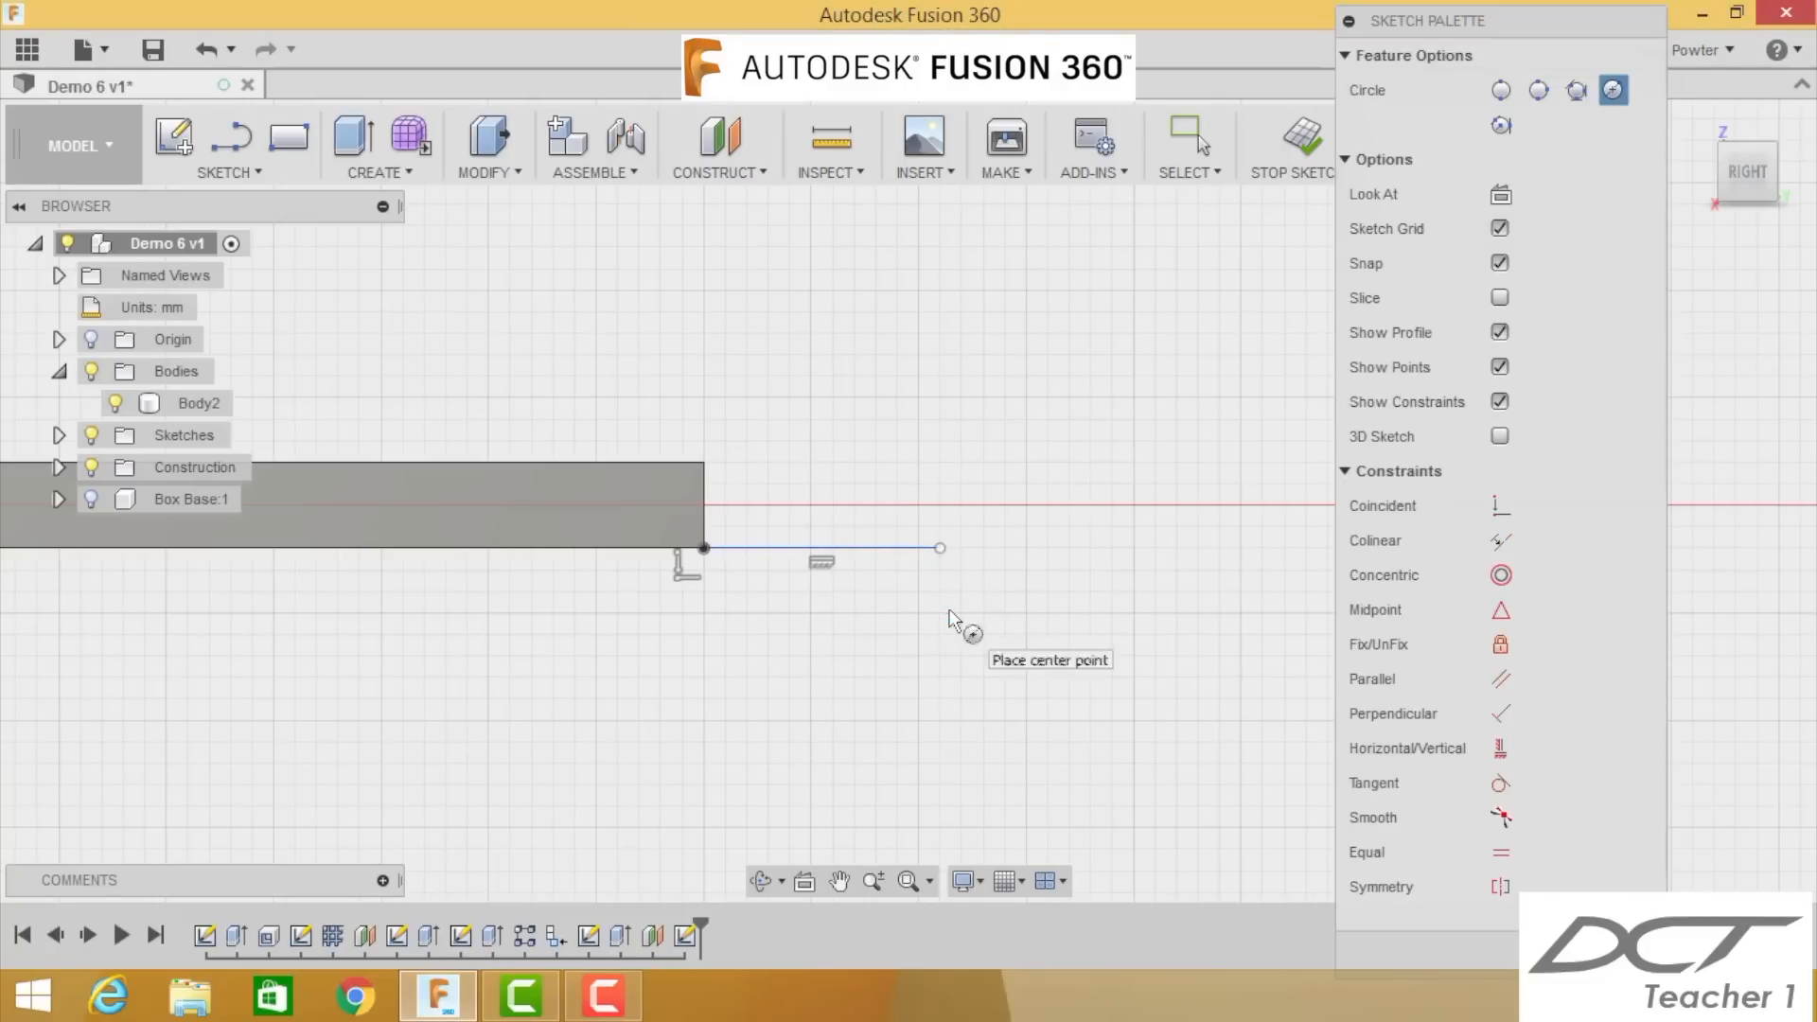
left_click(849, 548)
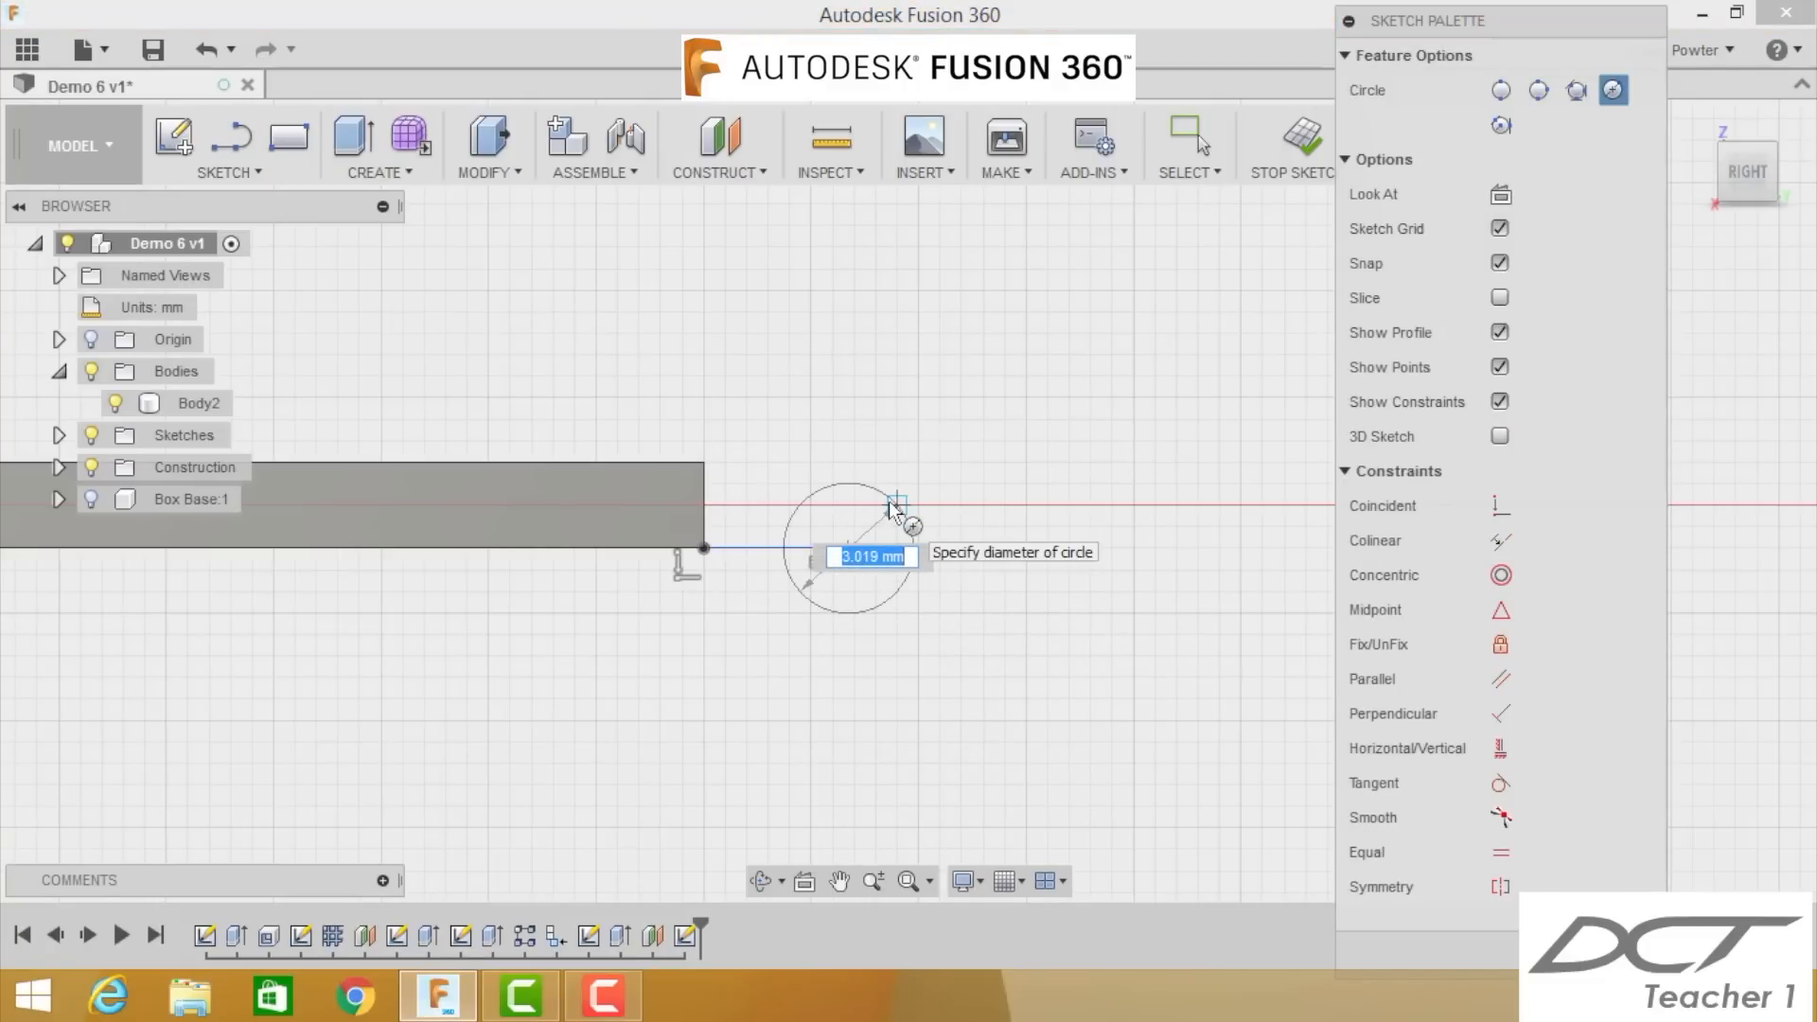
type("5")
key("Return")
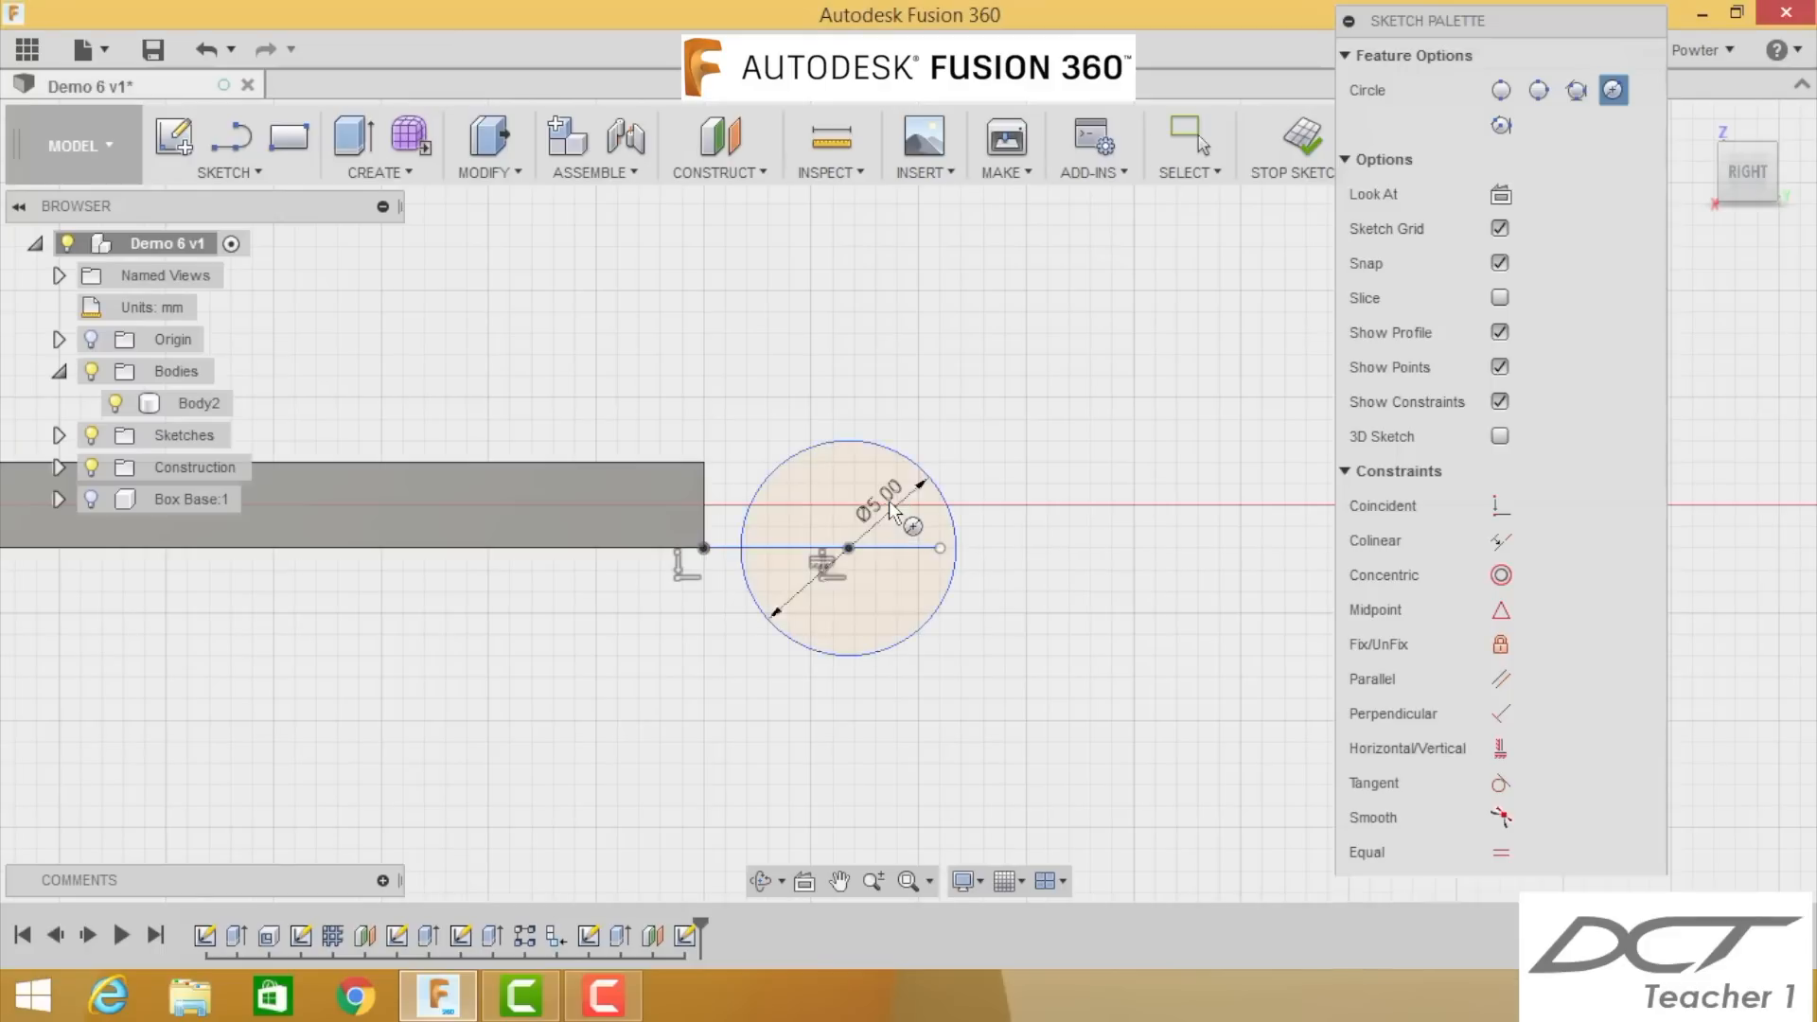
key("Escape")
left_click_drag(895, 512, 990, 430)
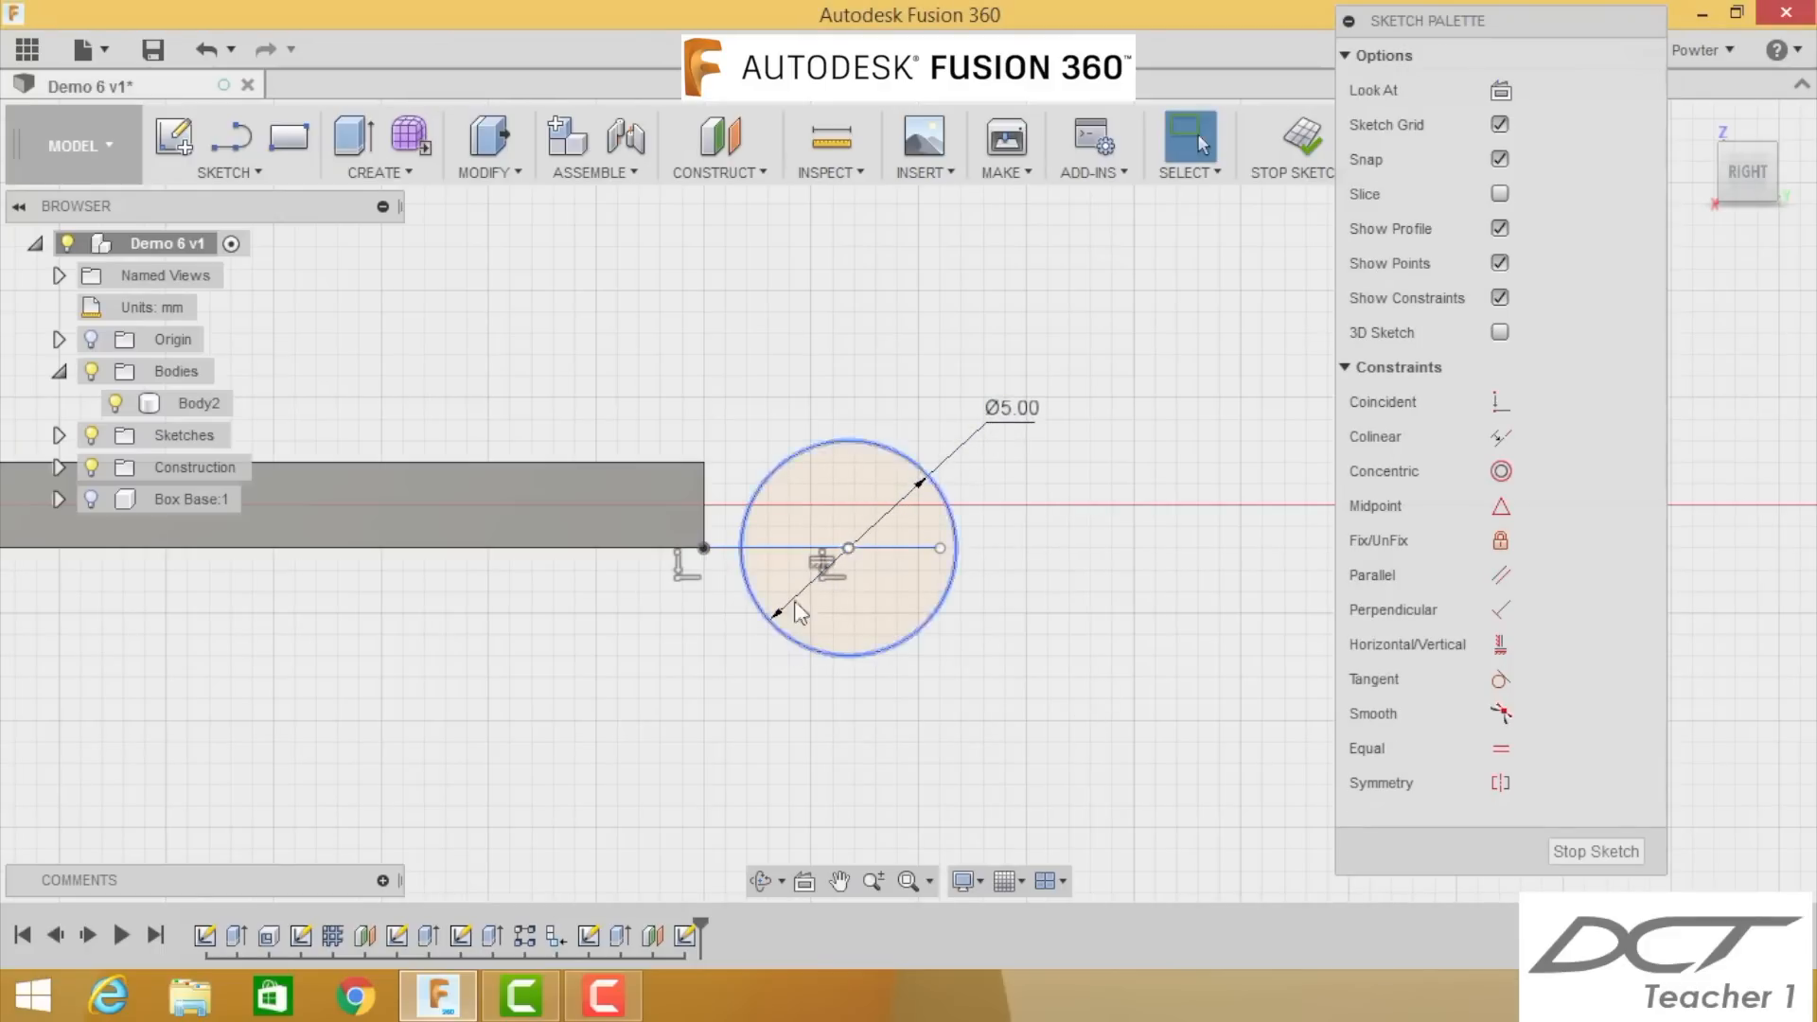
Step: Convert the horizontal line to construction and make the circle coincident with the plate's lower corner
left_click(917, 549)
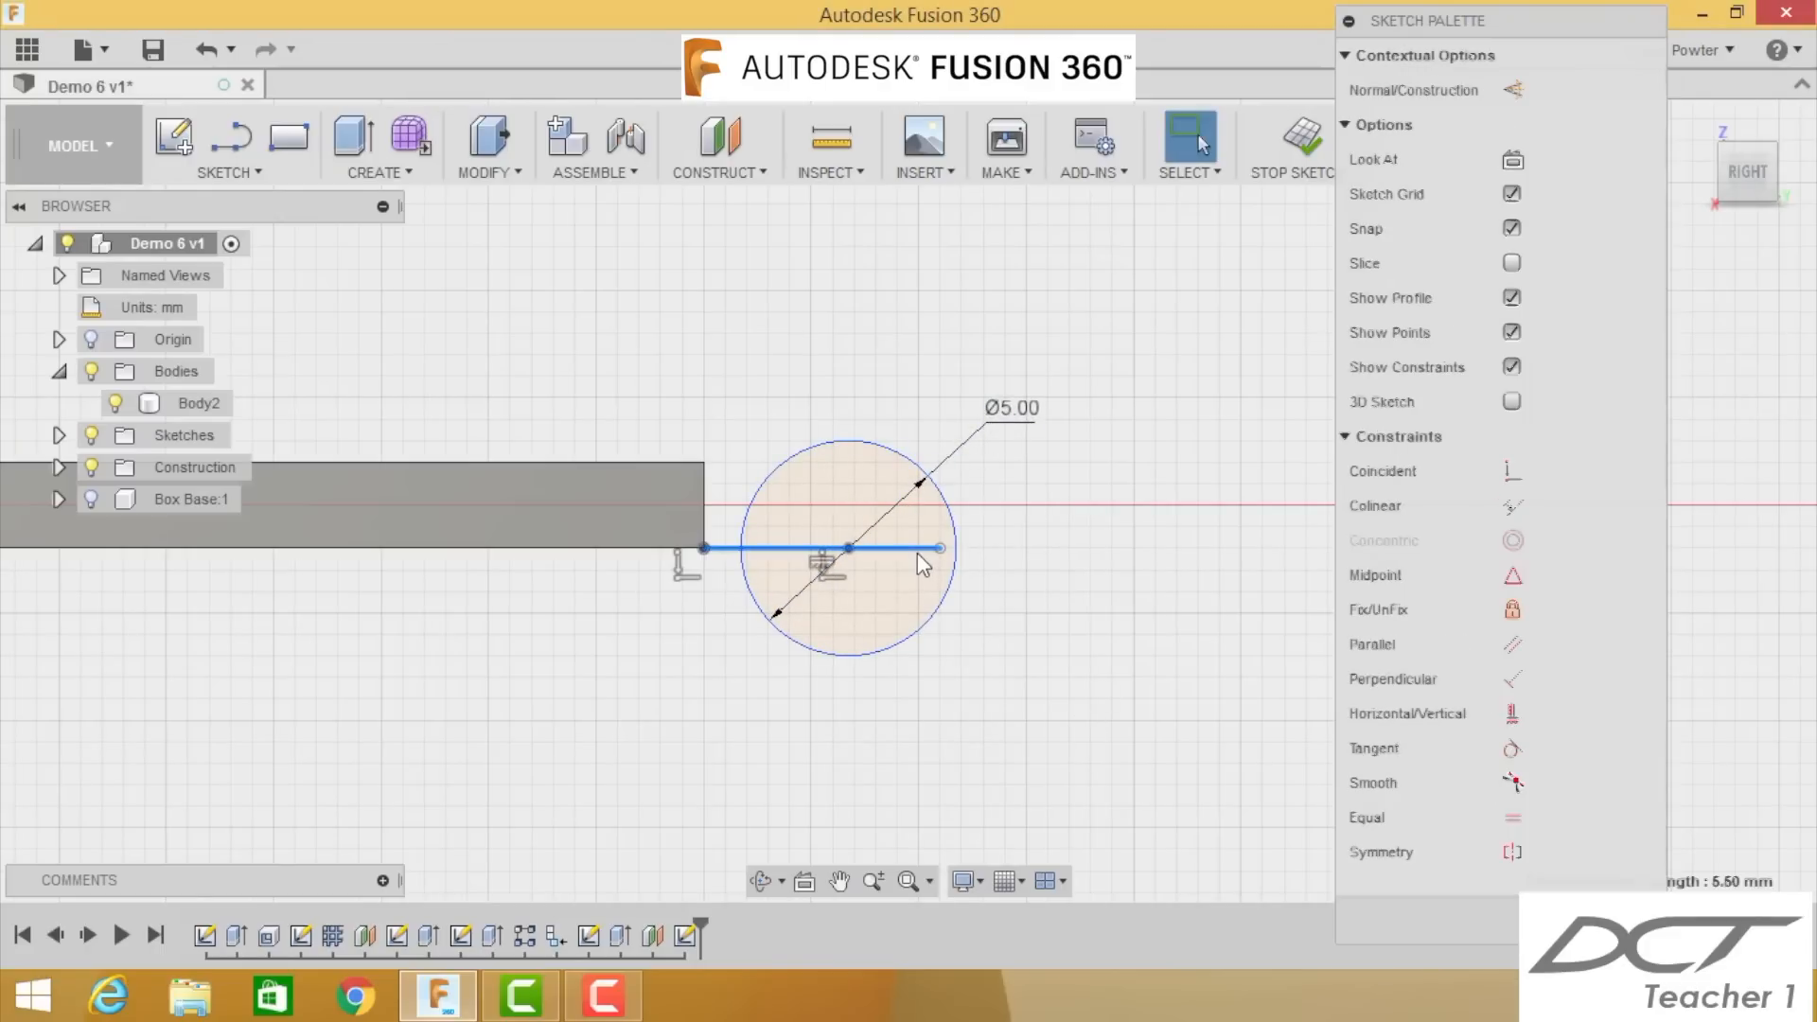
left_click(1513, 89)
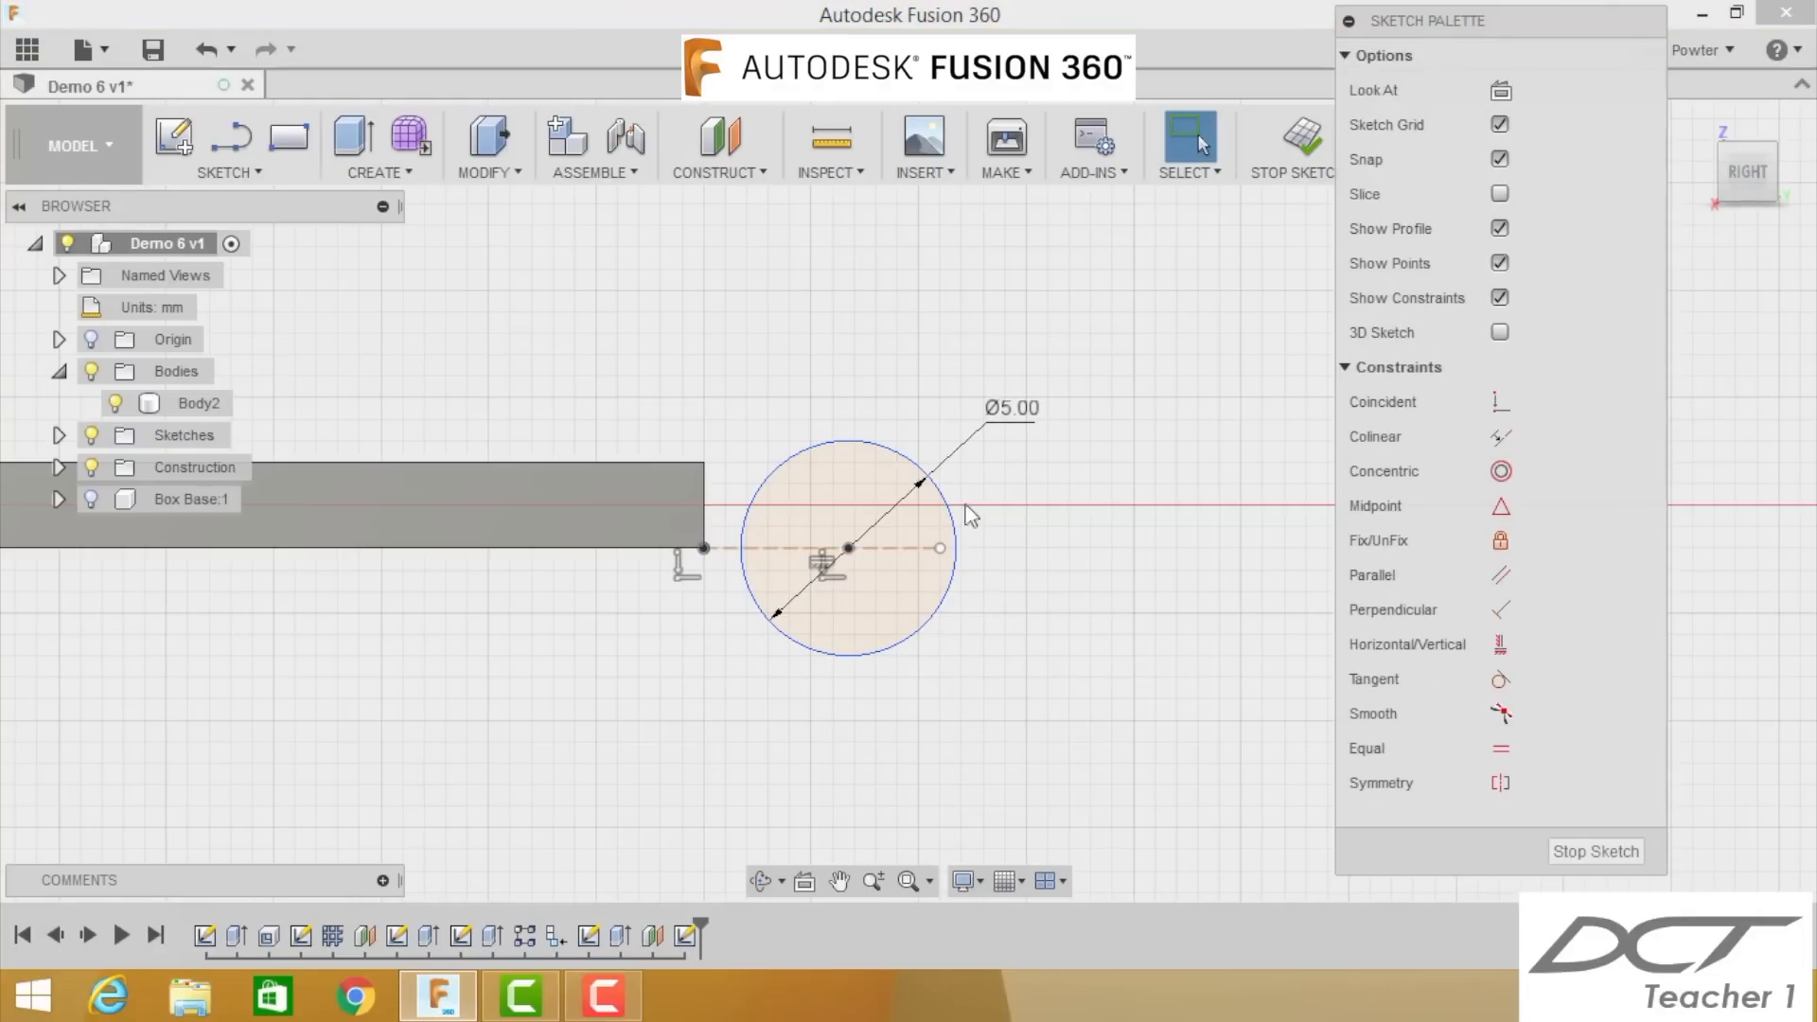
left_click(848, 655)
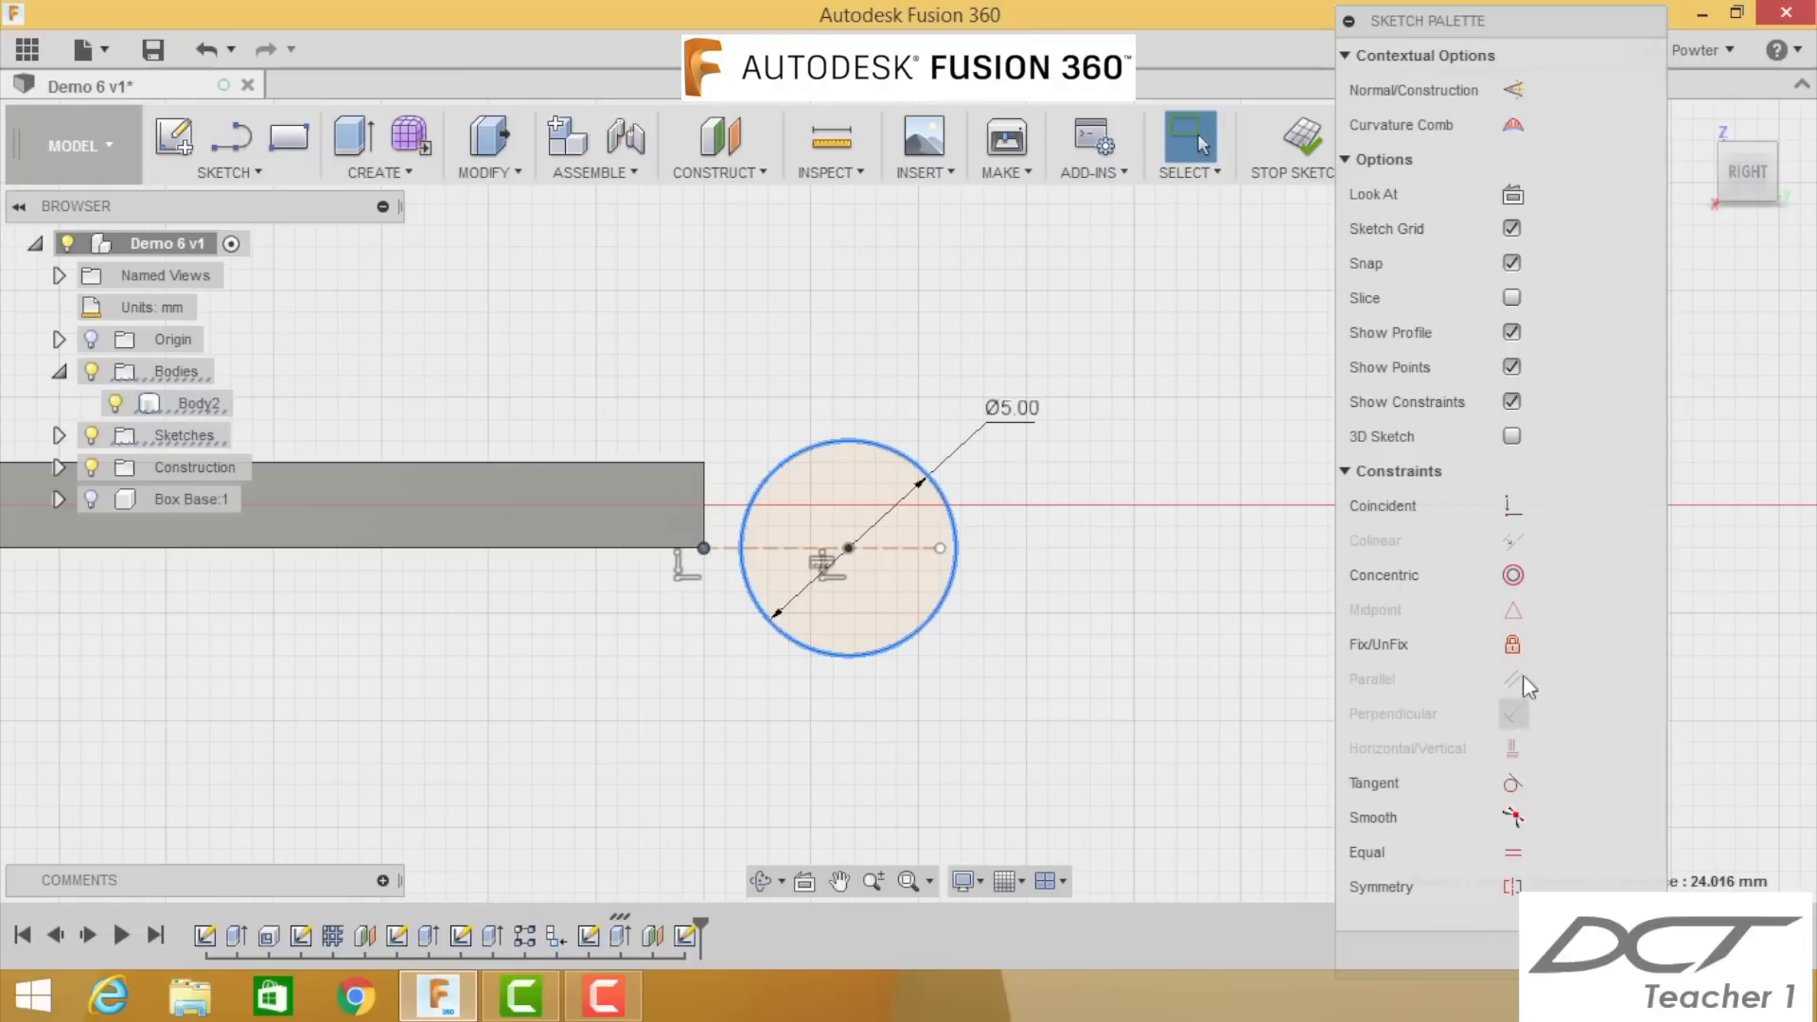
left_click(1512, 505)
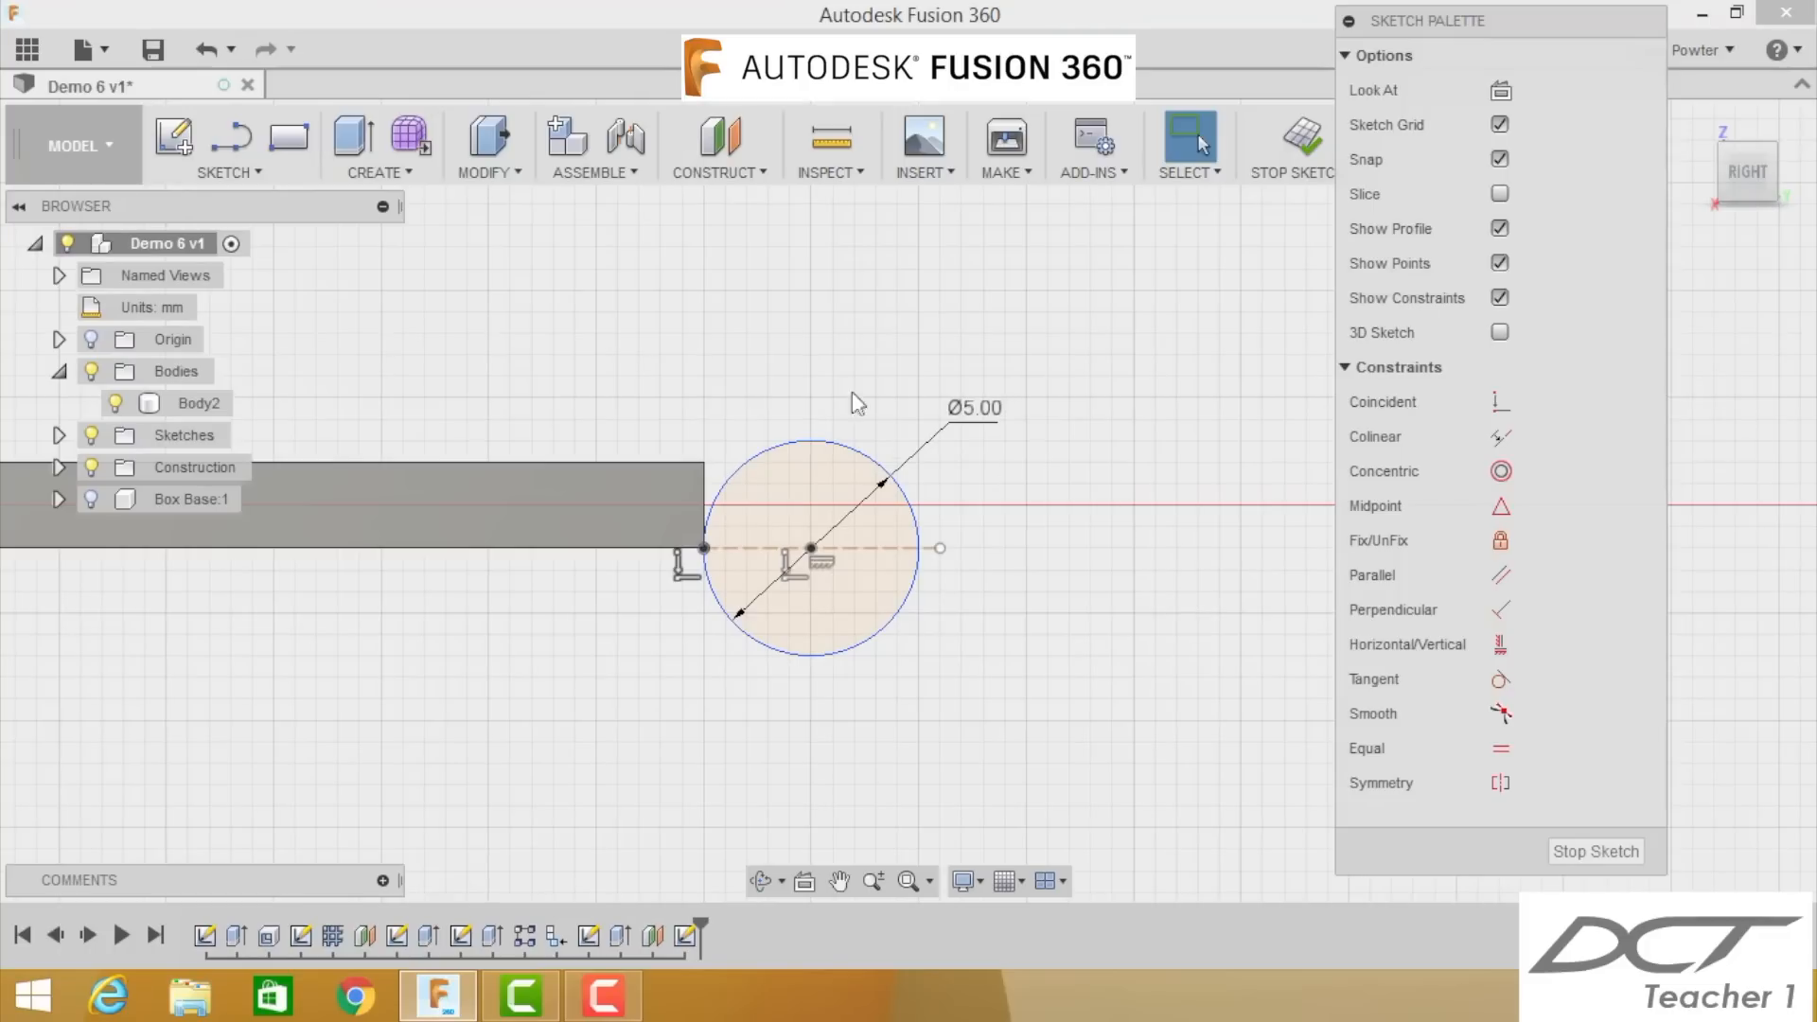
left_click(849, 367)
Step: Draw a sloping line about 5.6 mm long from the plate's upper corner and make it tangent to the circle
key("l")
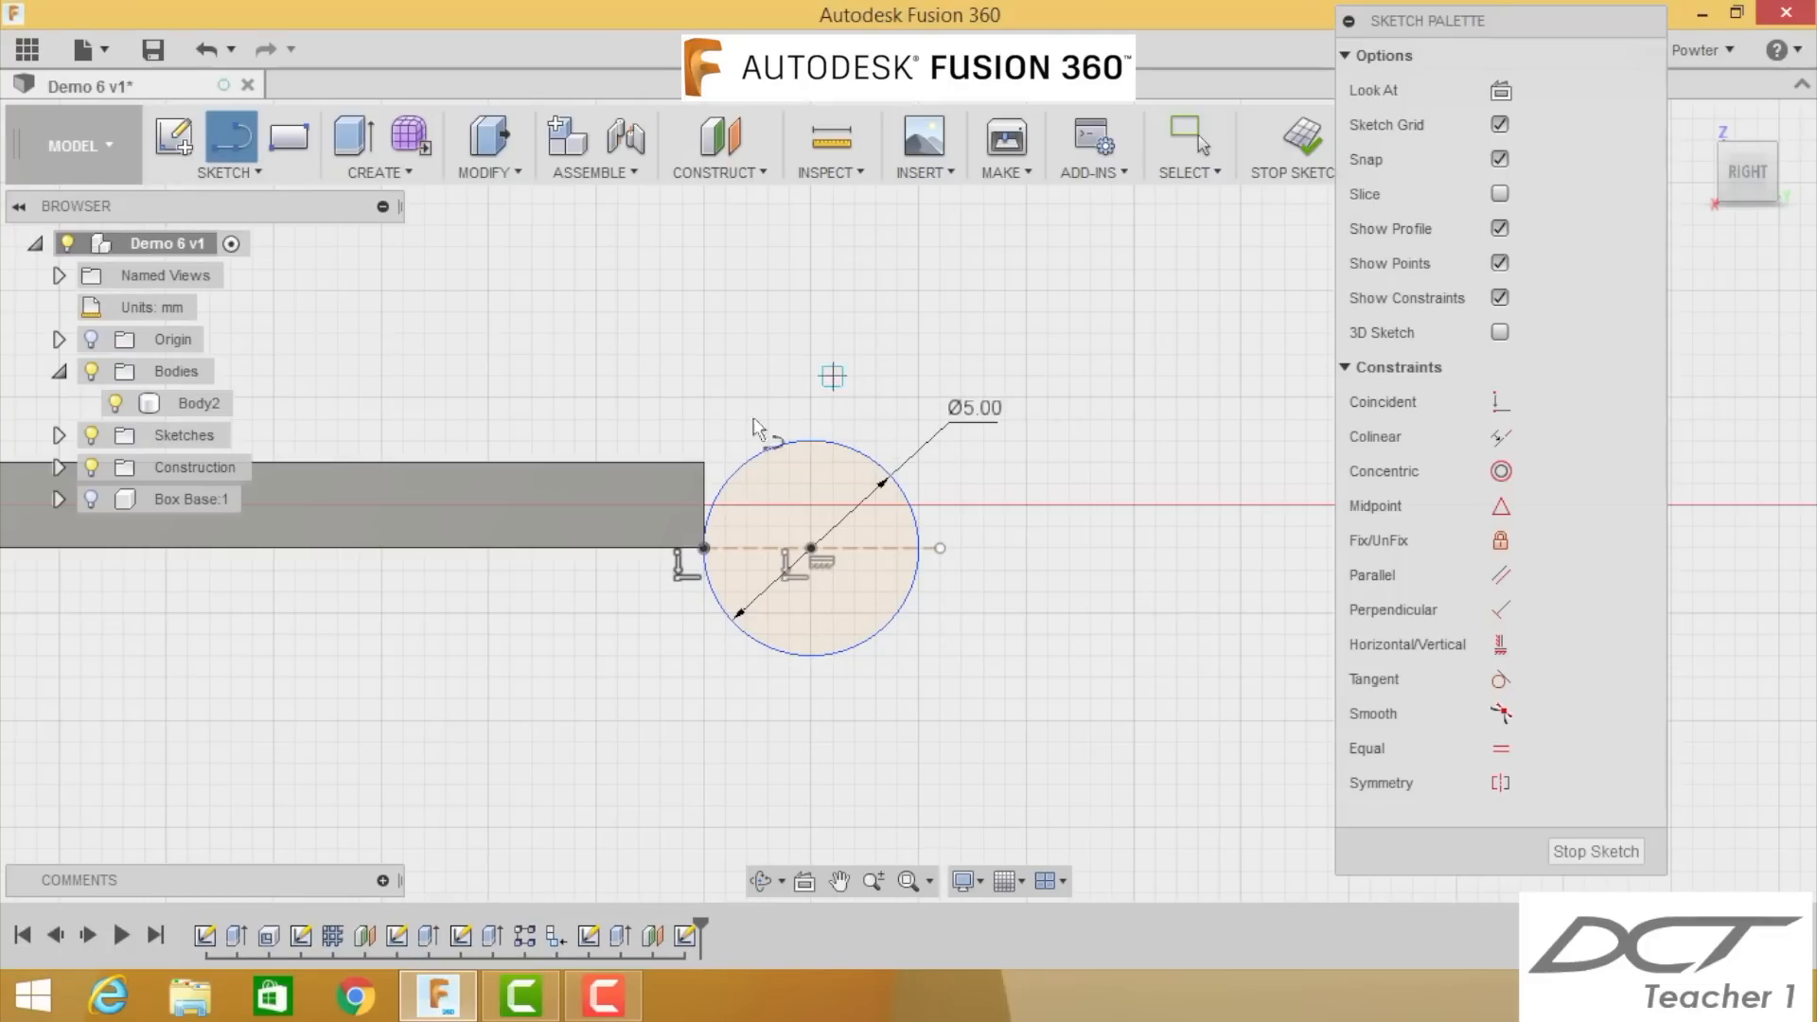
left_click(704, 462)
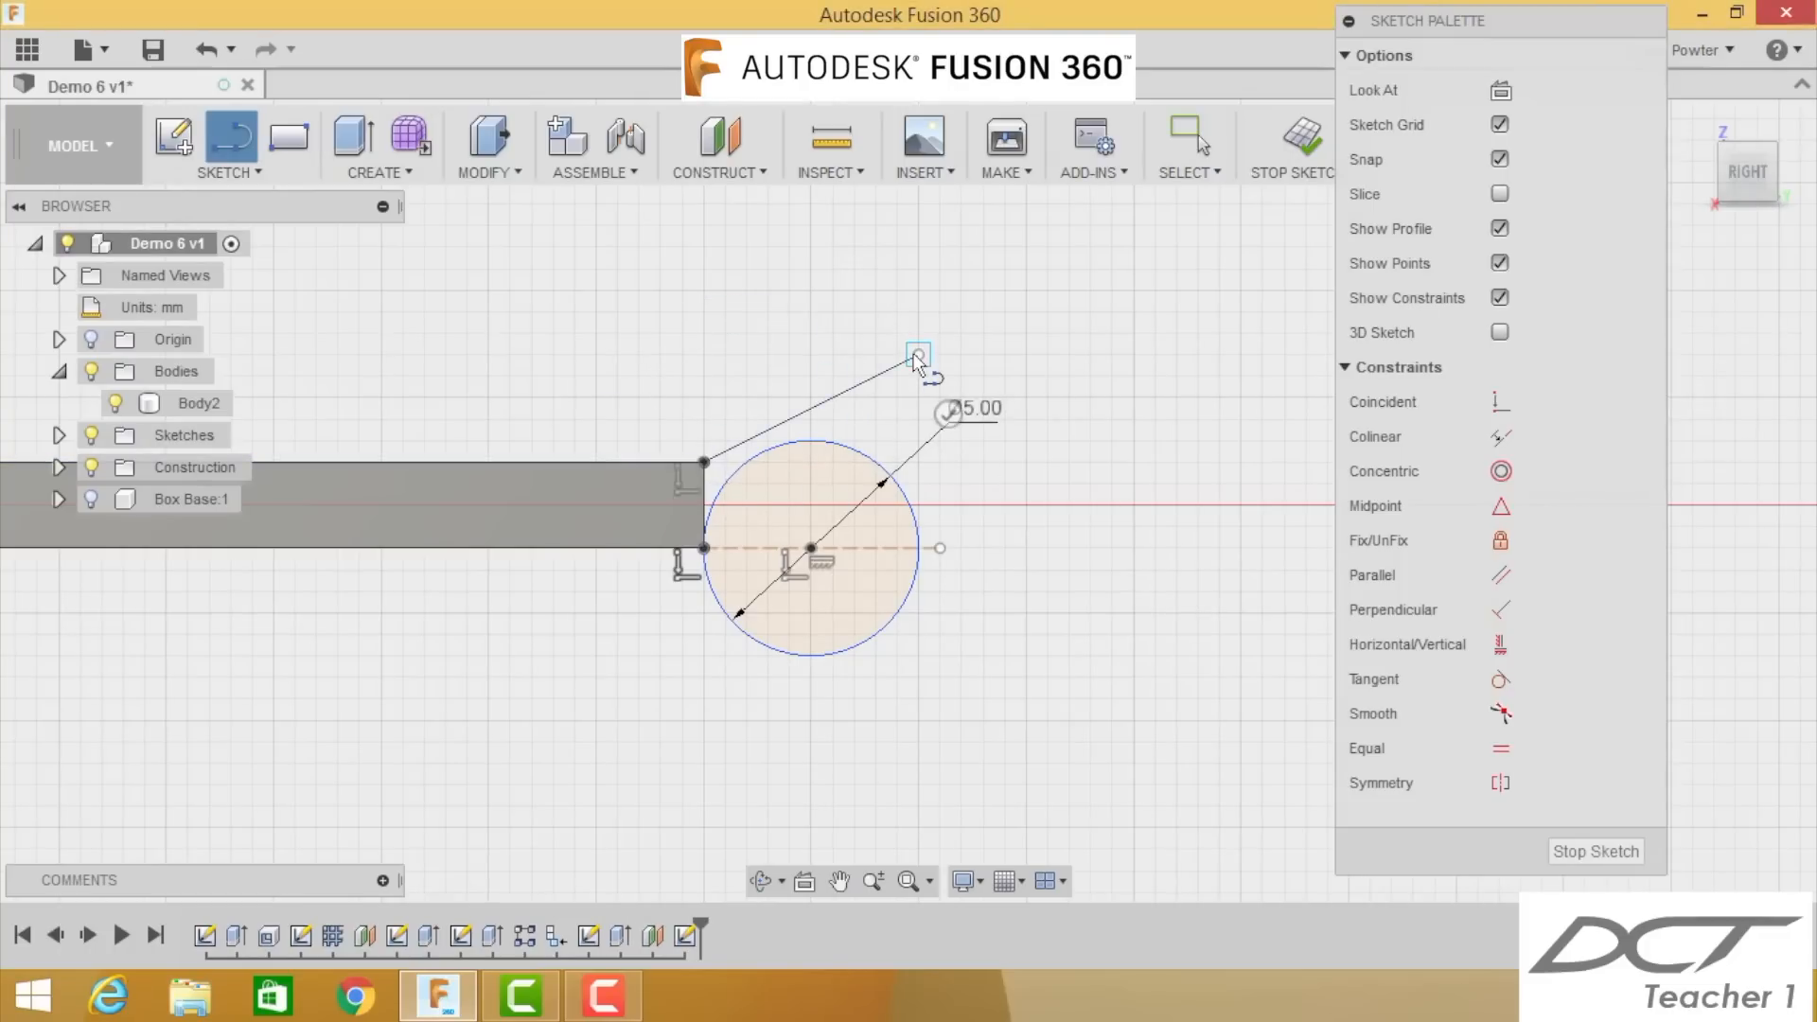
key("Escape")
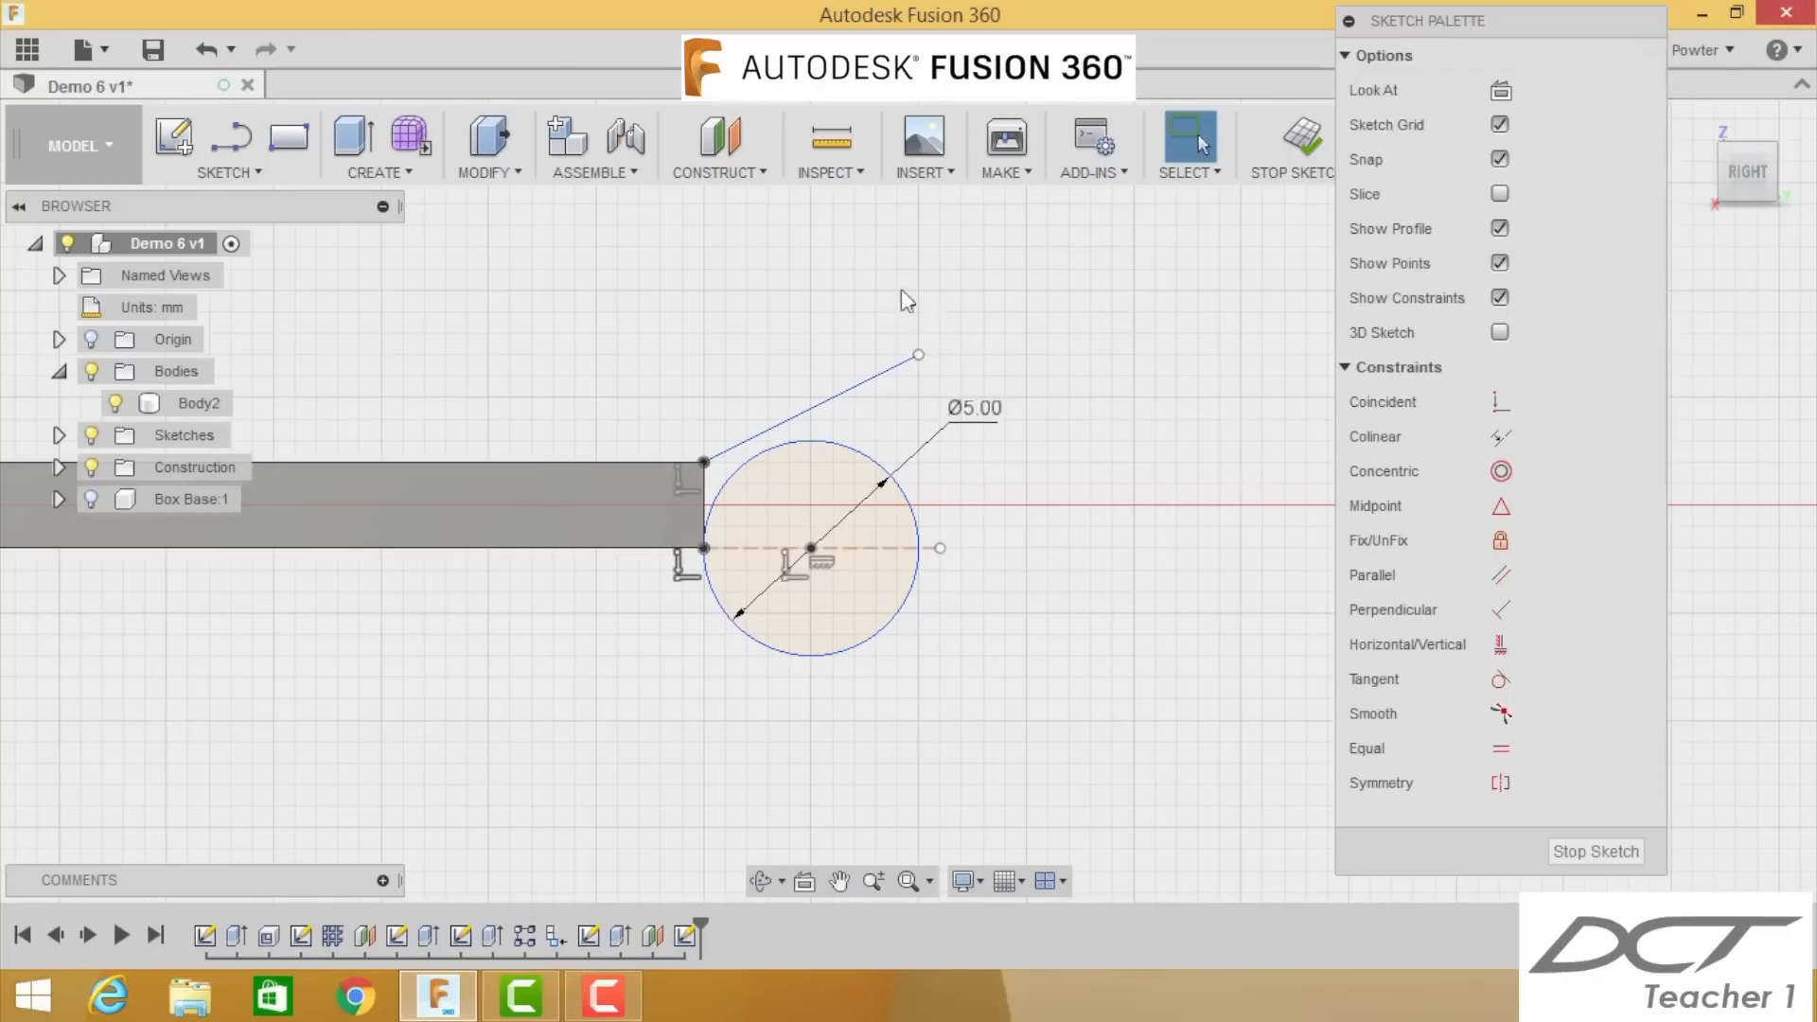
left_click(886, 374)
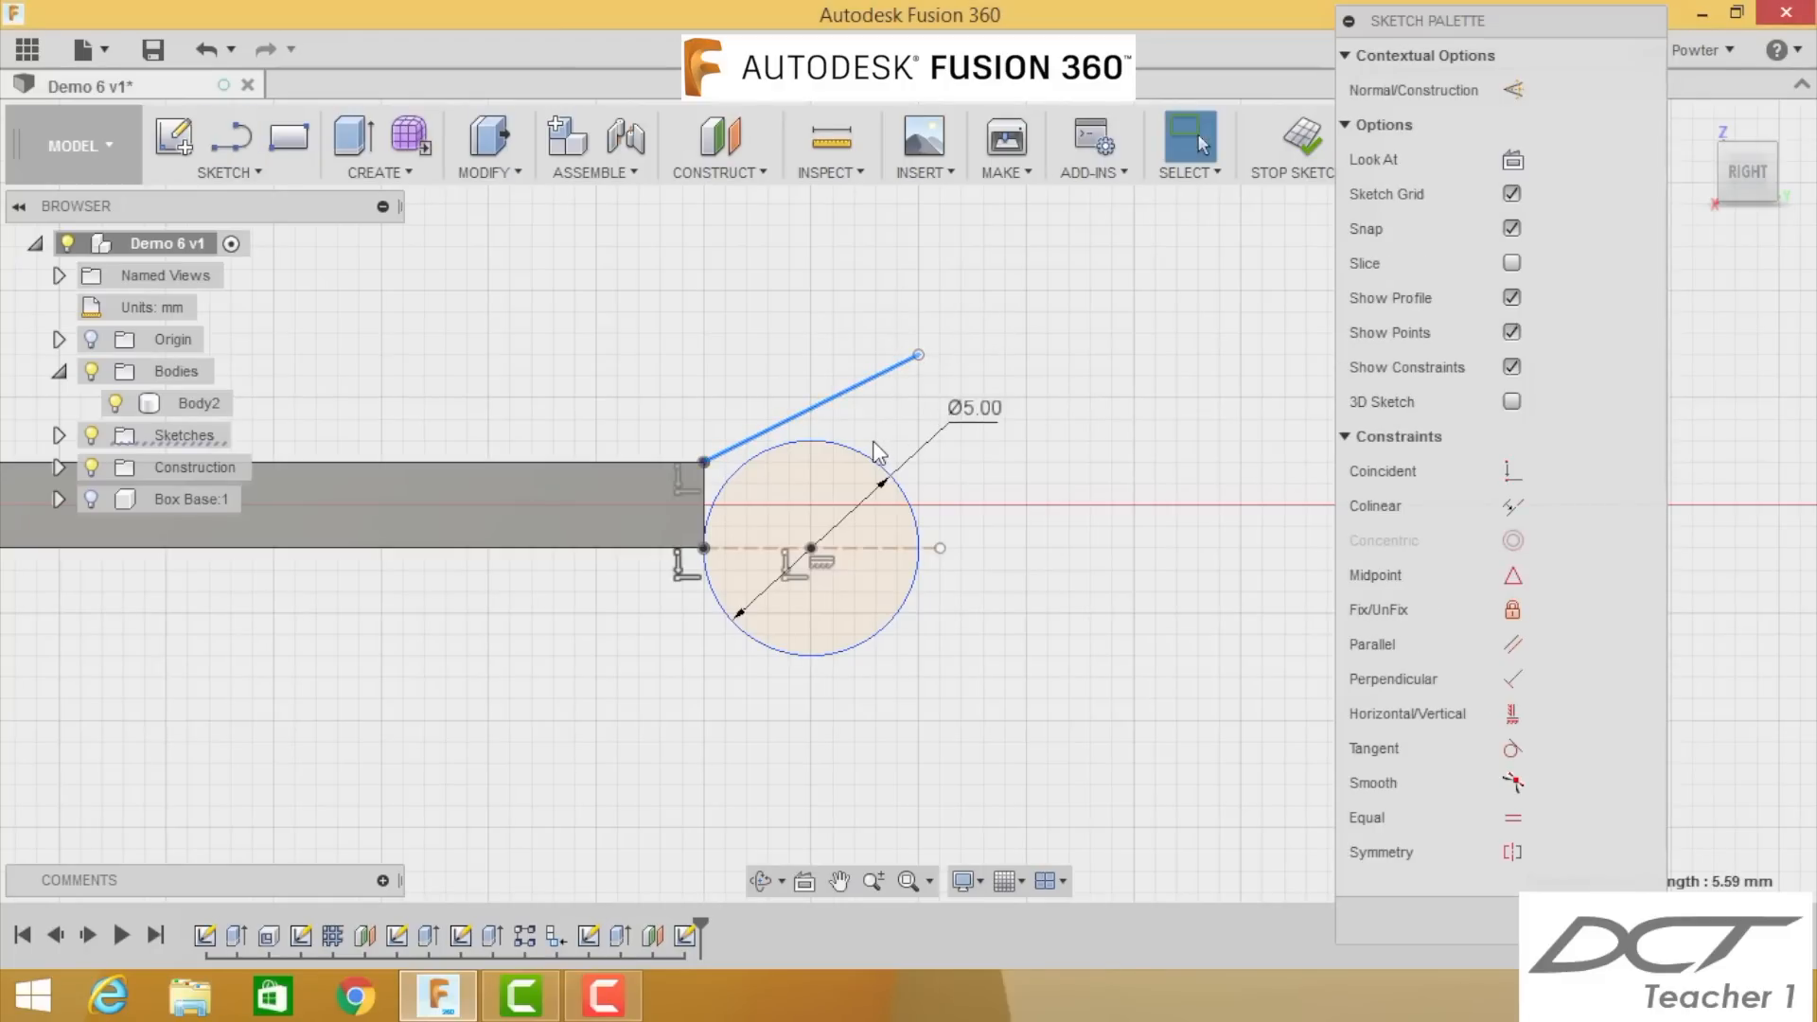
left_click(874, 464)
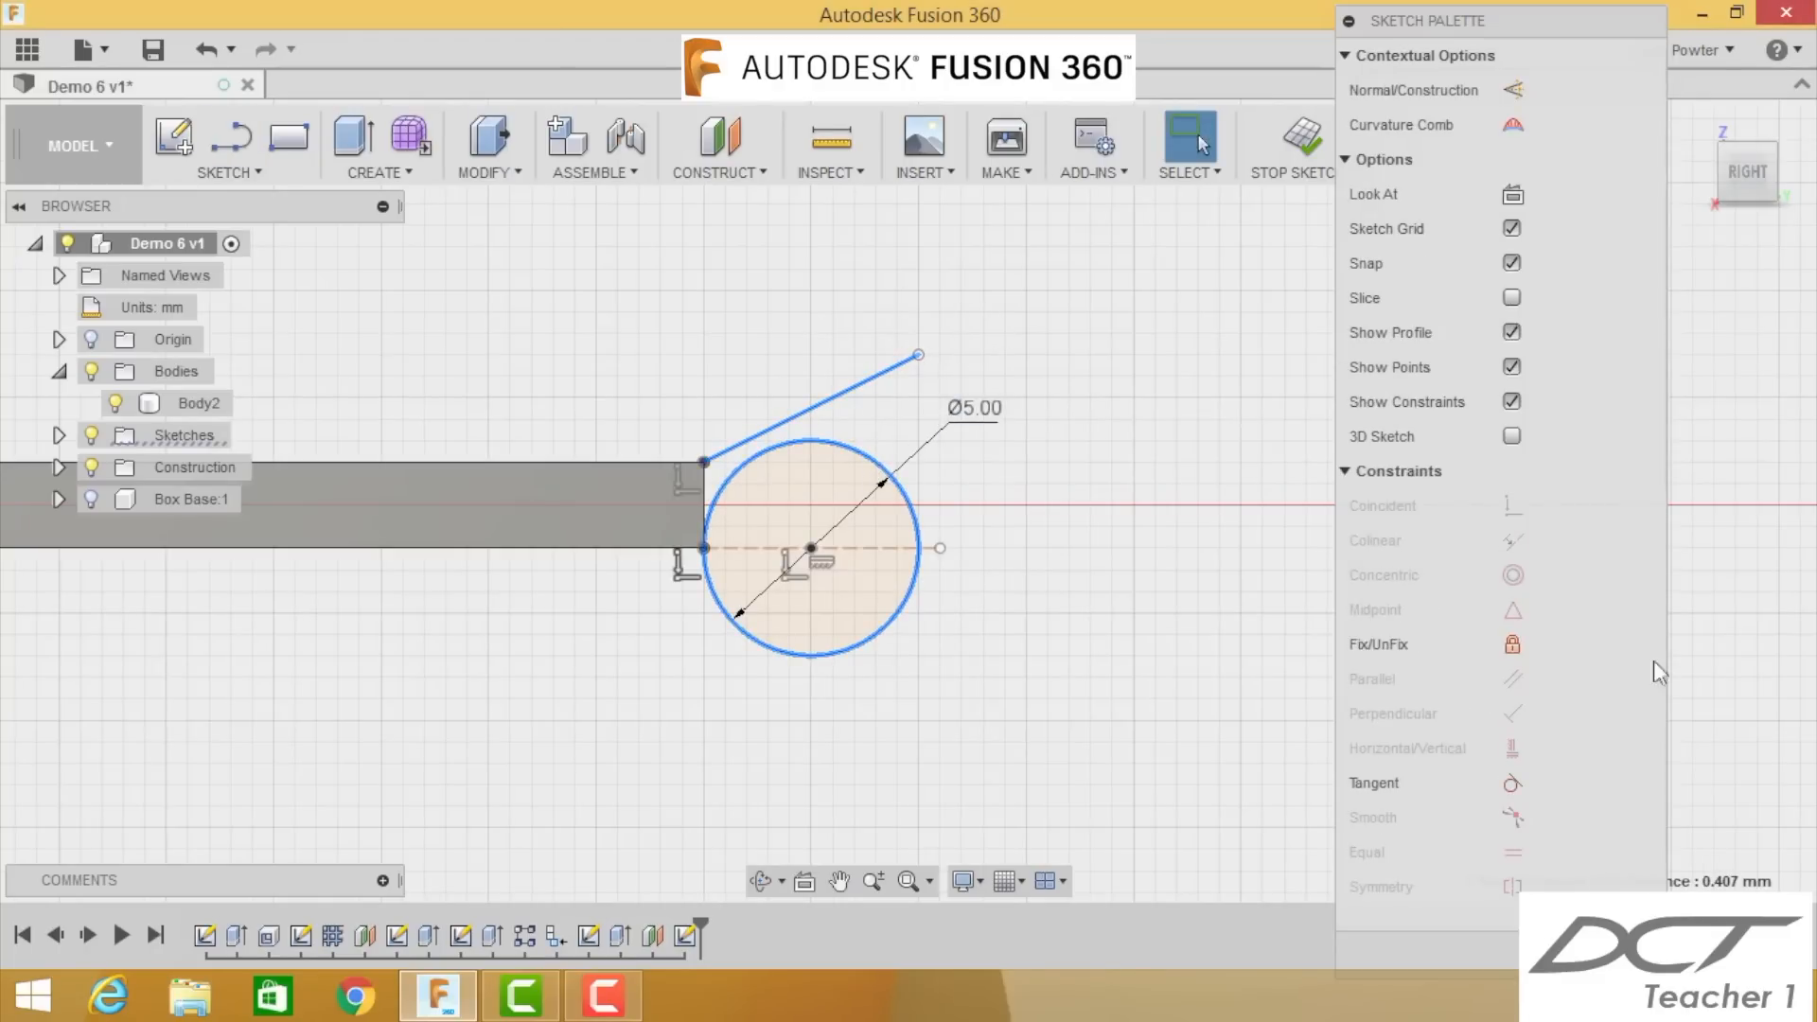
left_click(1512, 781)
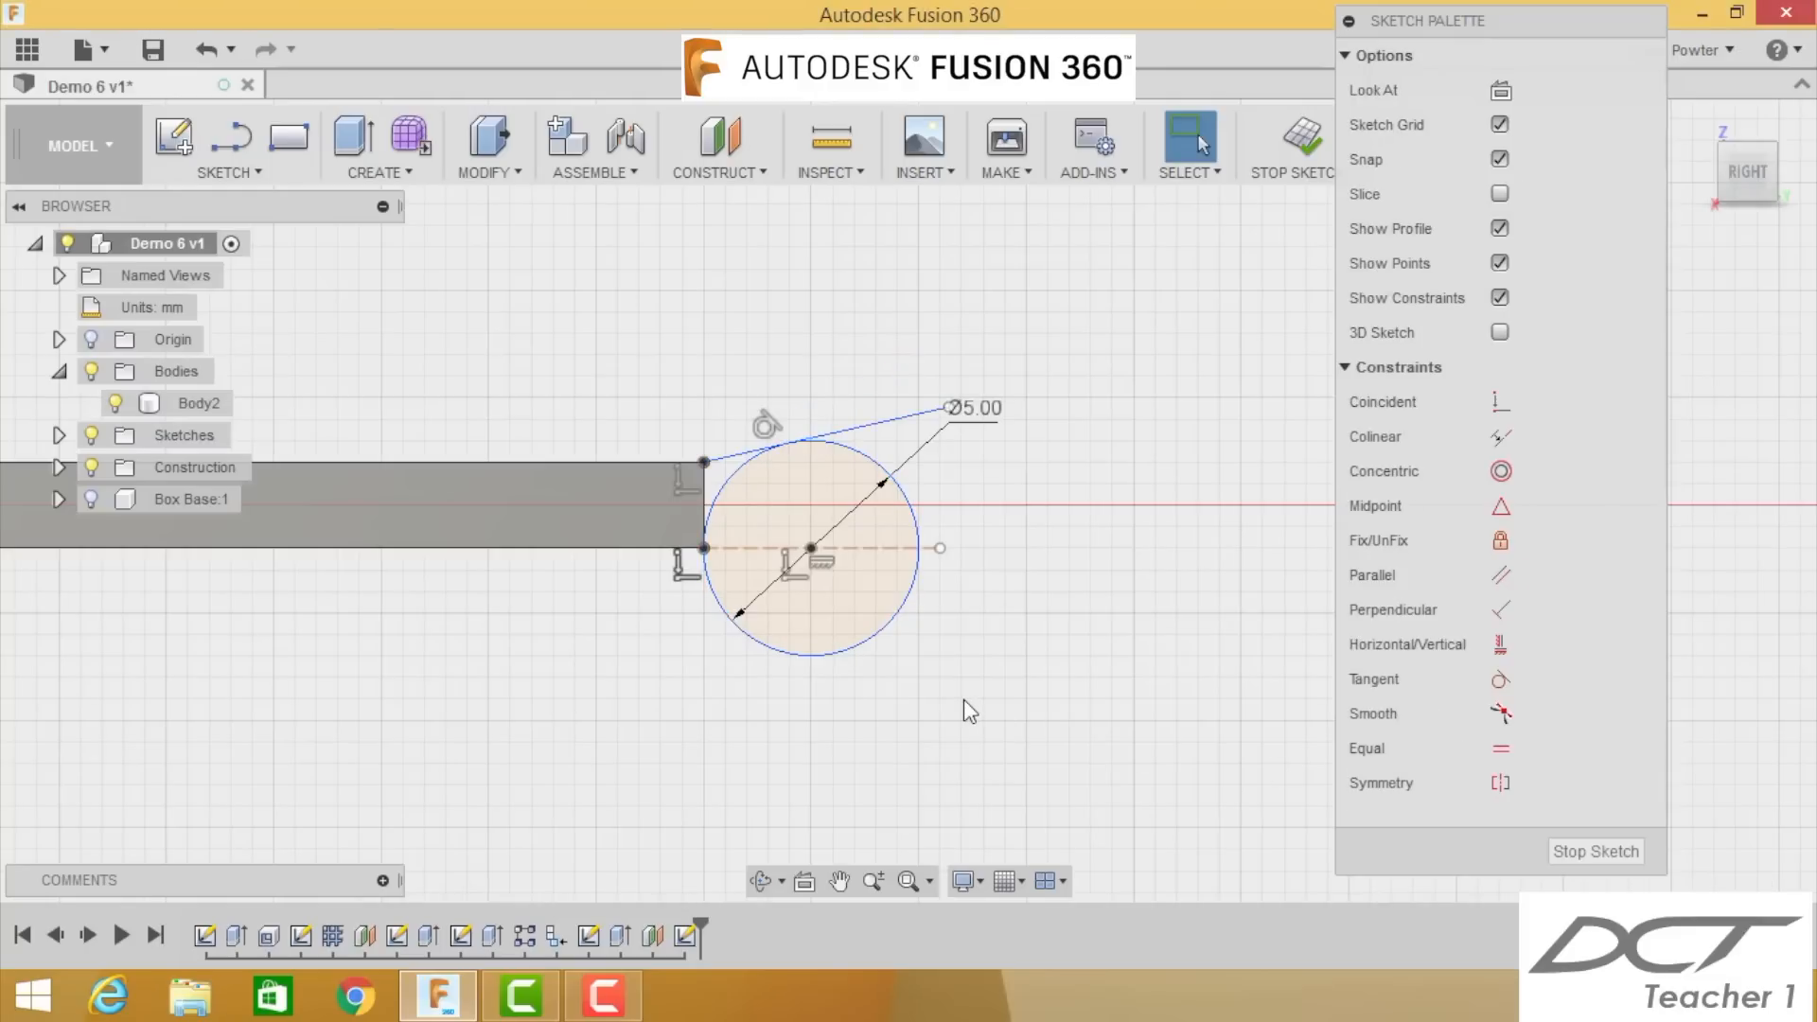
Step: Trim the sloping line beyond its tangent point and the circle's arc between that point and the plate's lower corner
key("t")
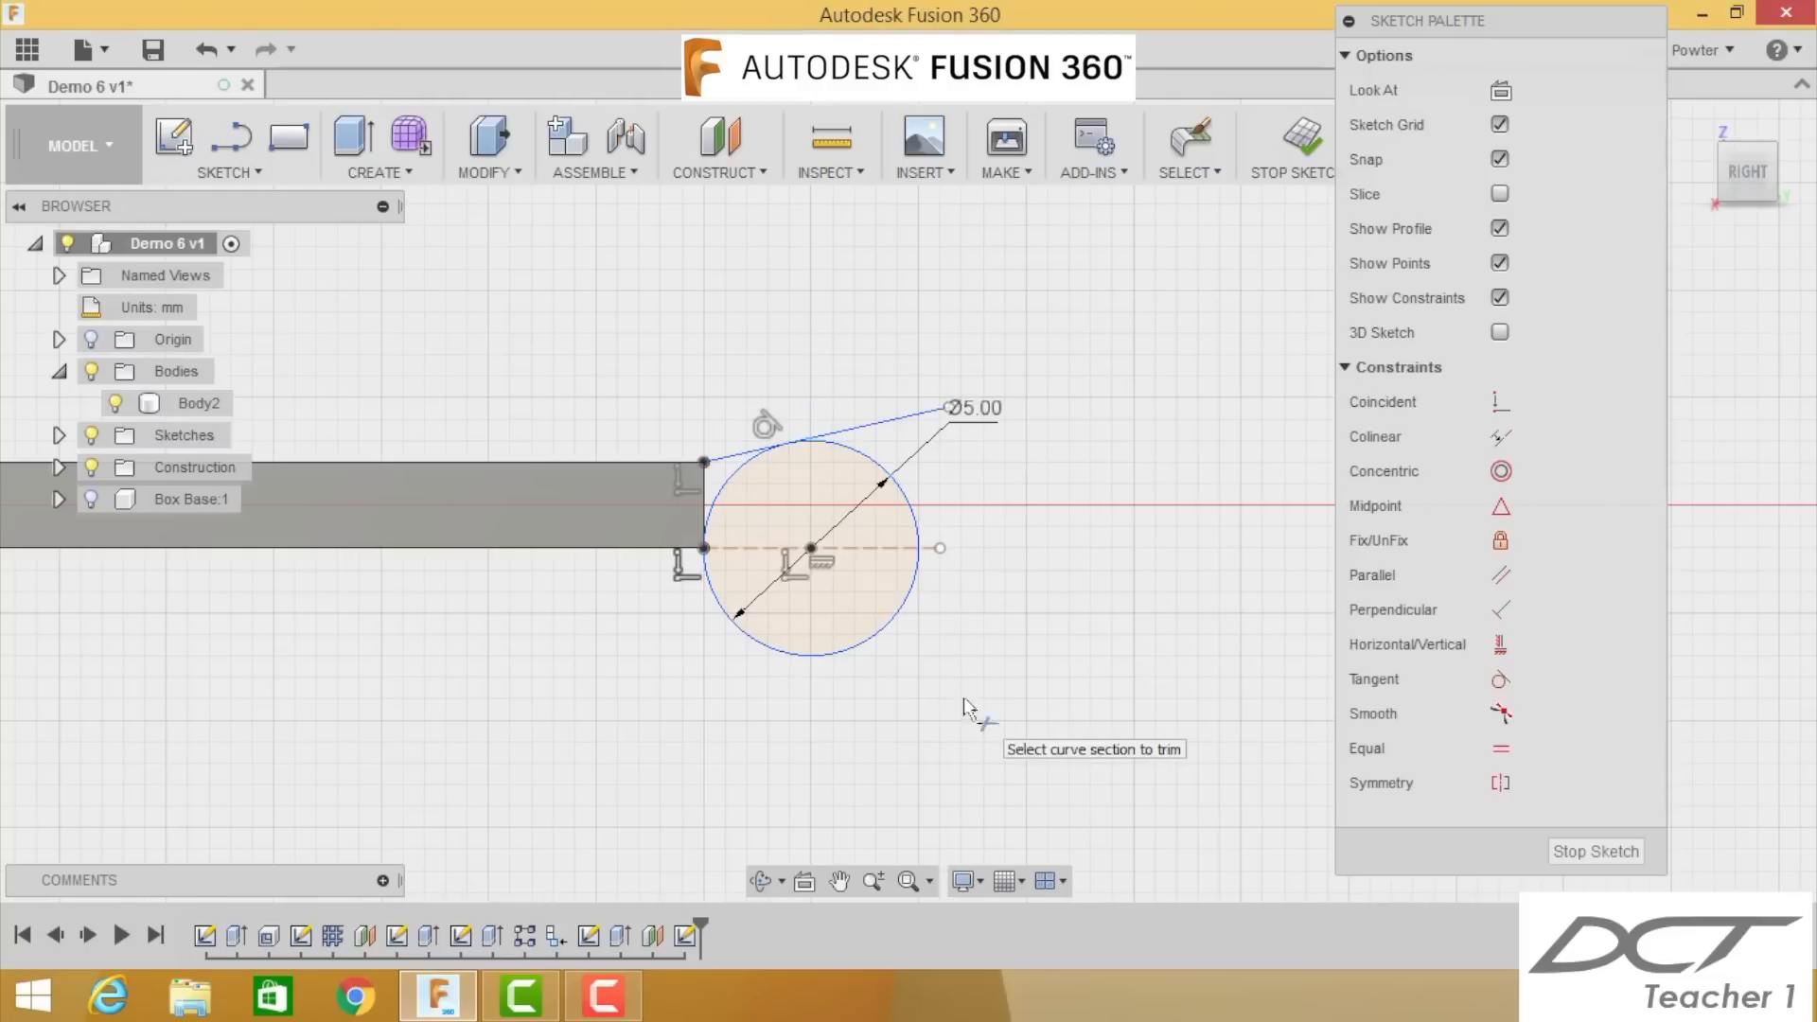
left_click(915, 416)
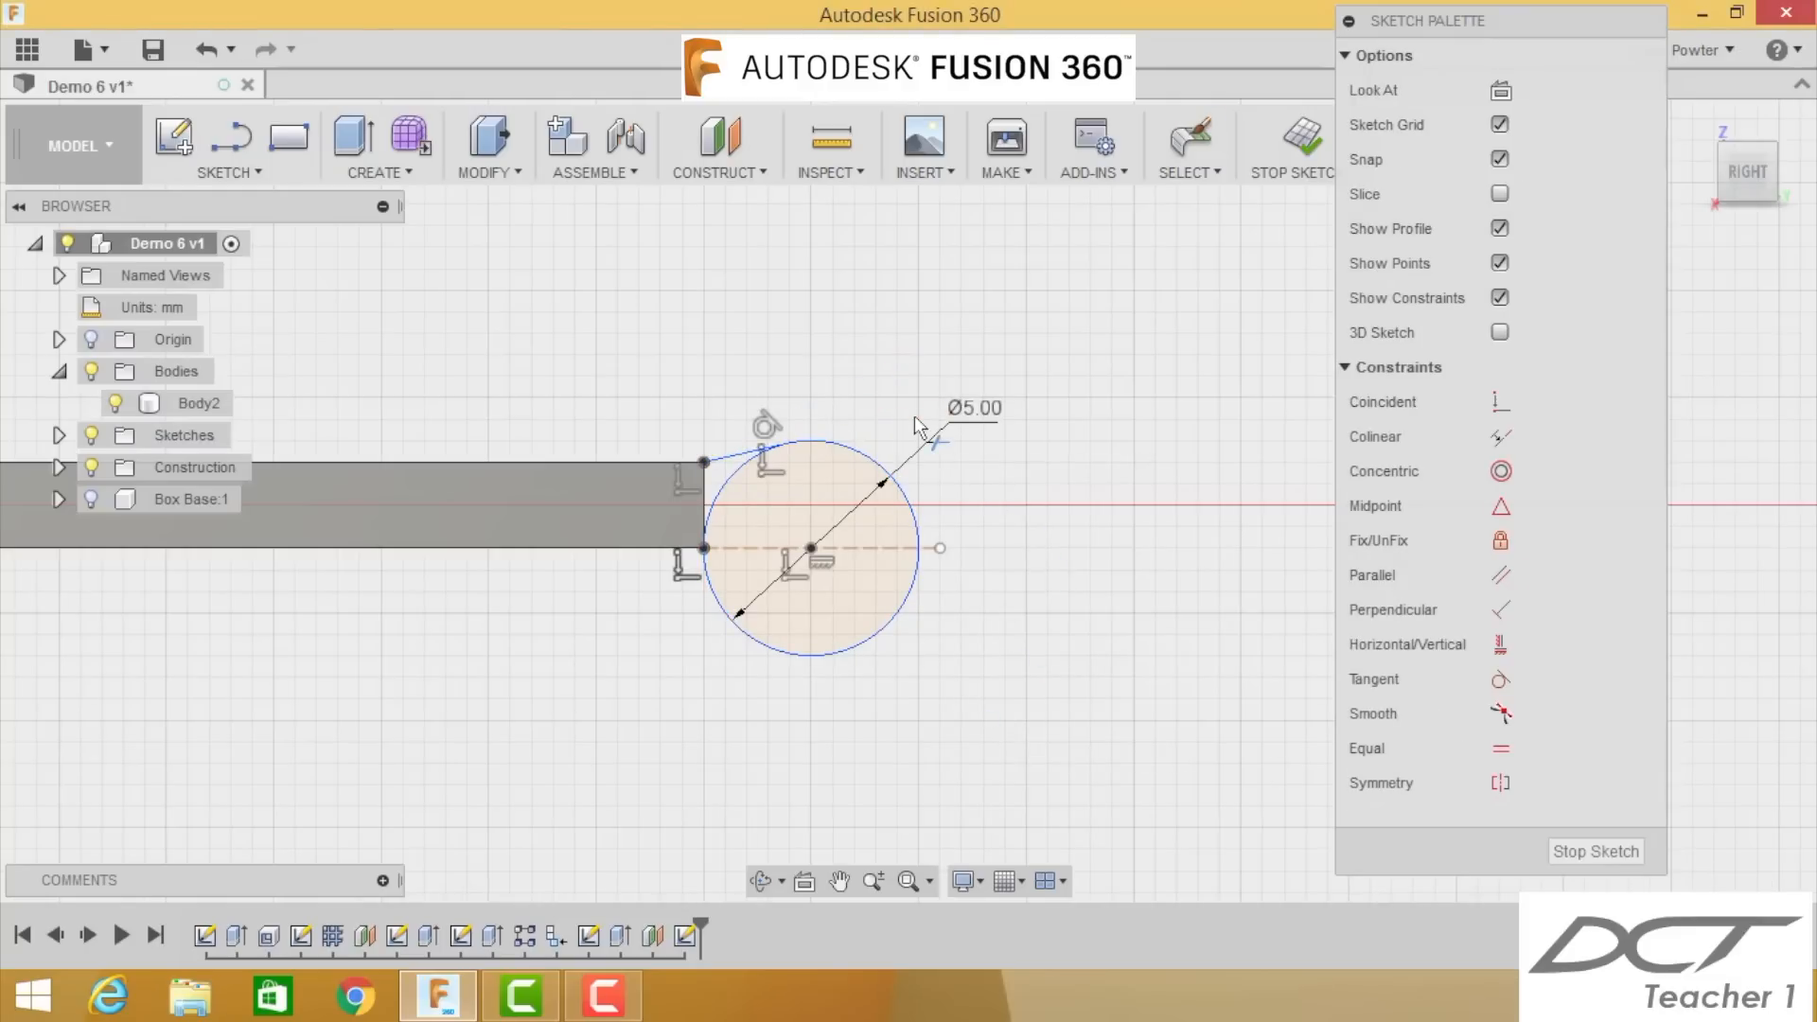
left_click(738, 472)
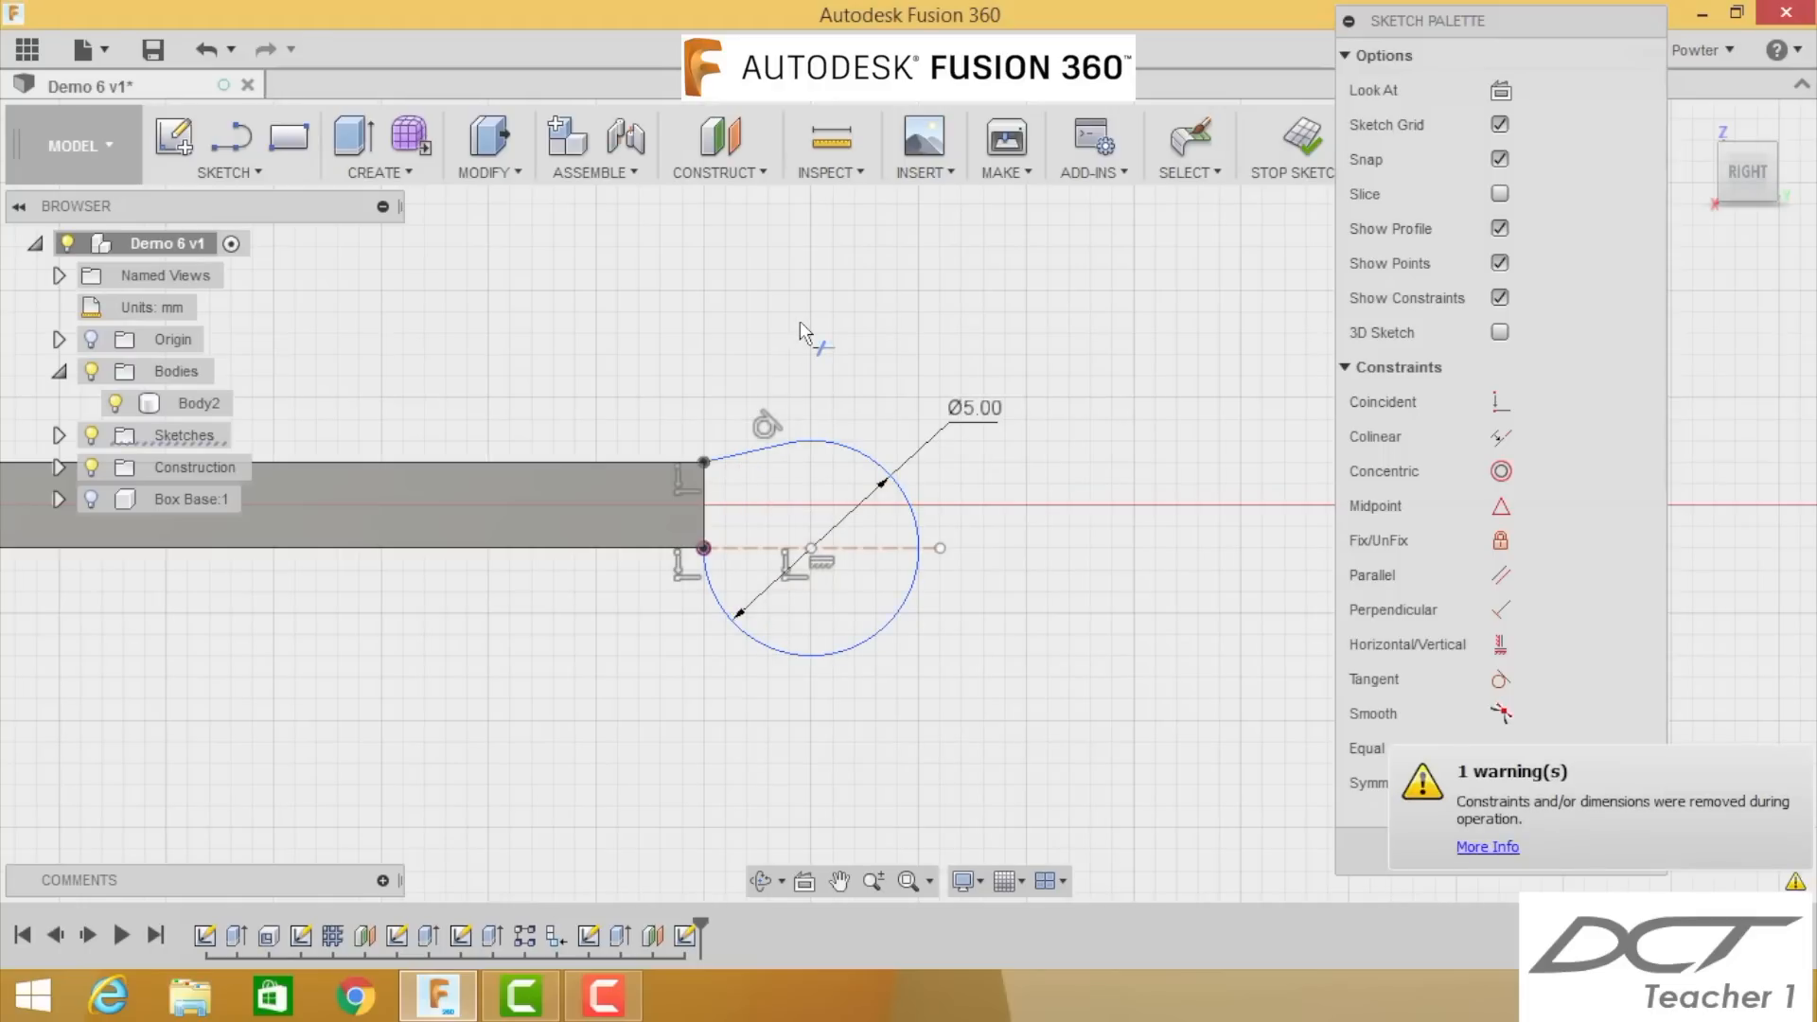
key("Escape")
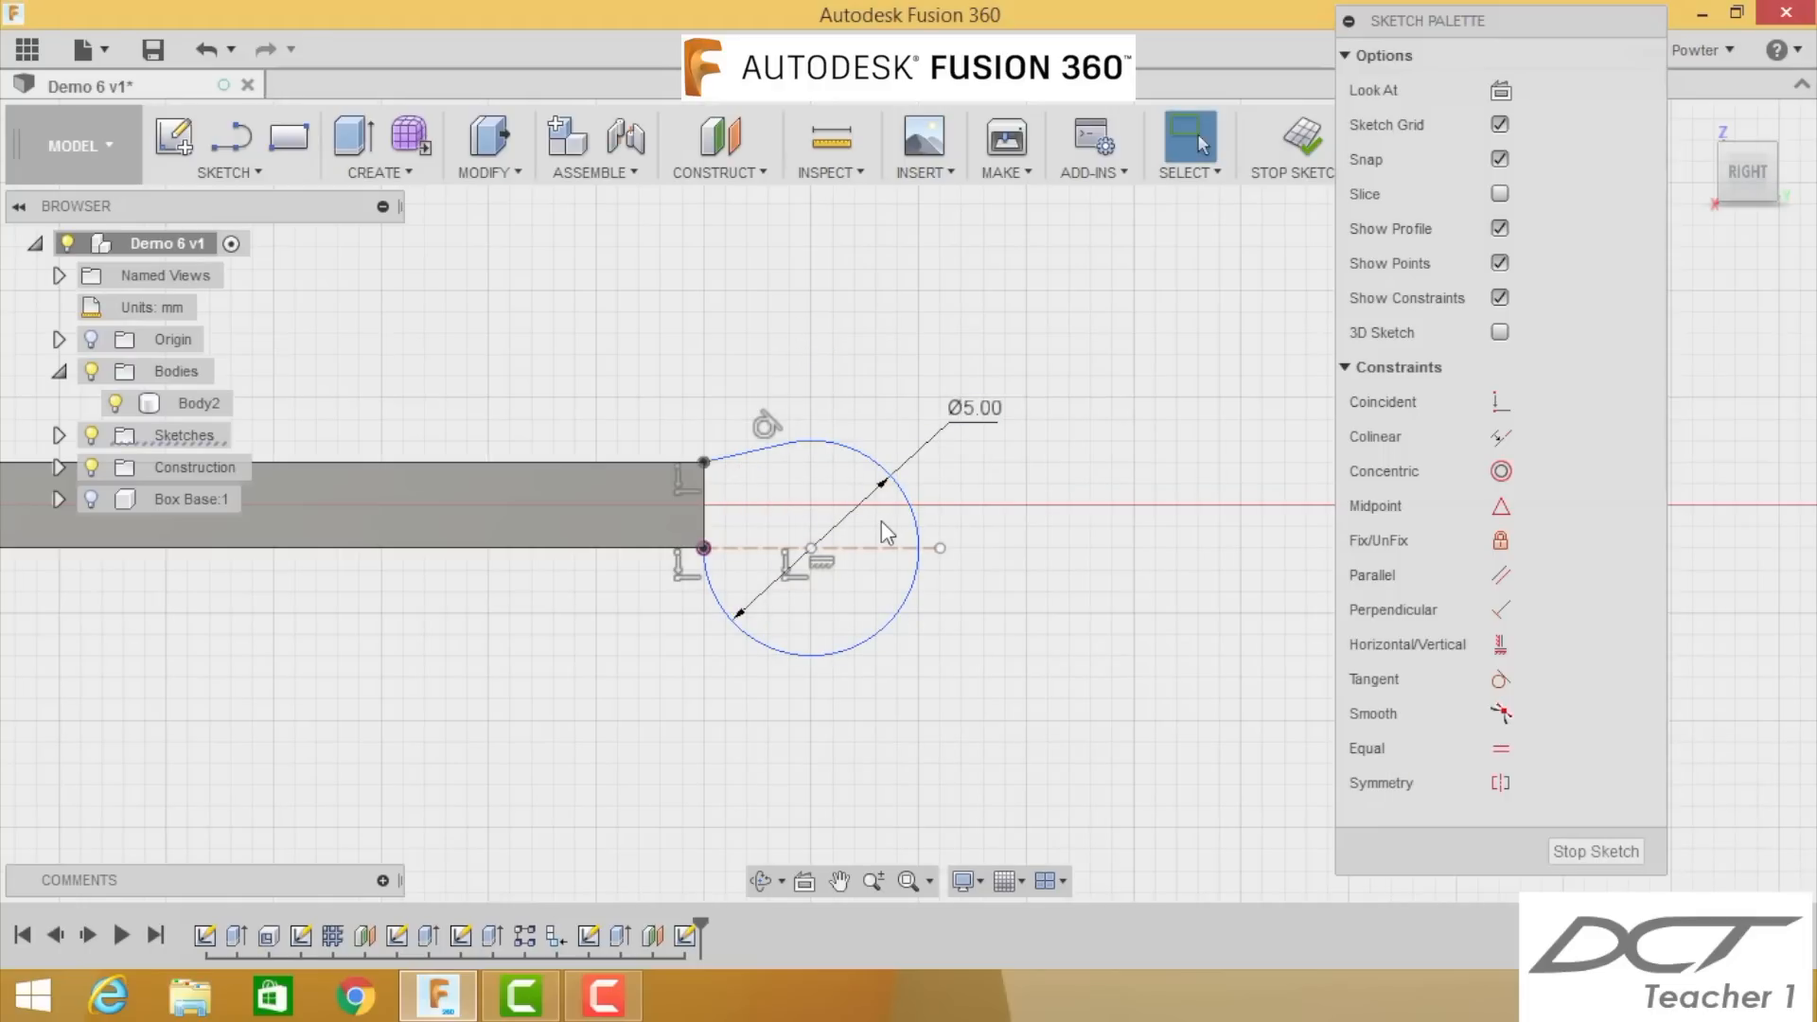
Step: Close the hinge profile with a vertical line from the plate's upper corner to its lower corner
key("l")
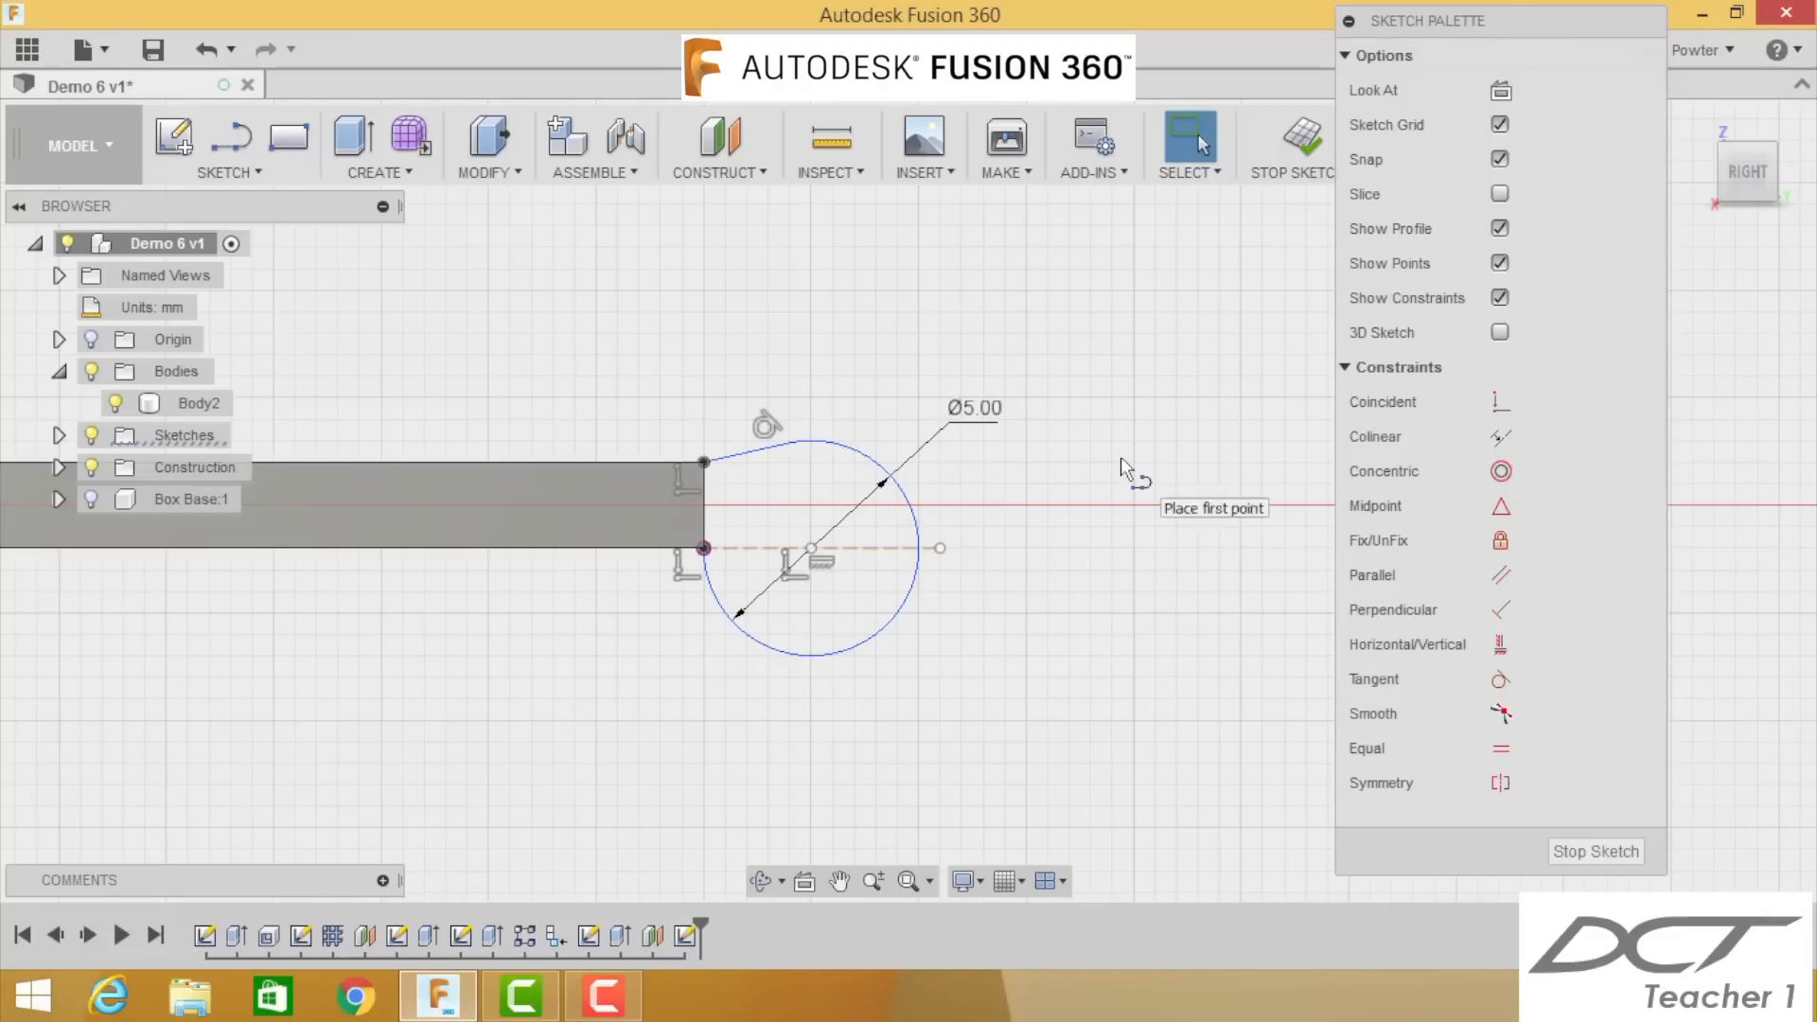
left_click(704, 462)
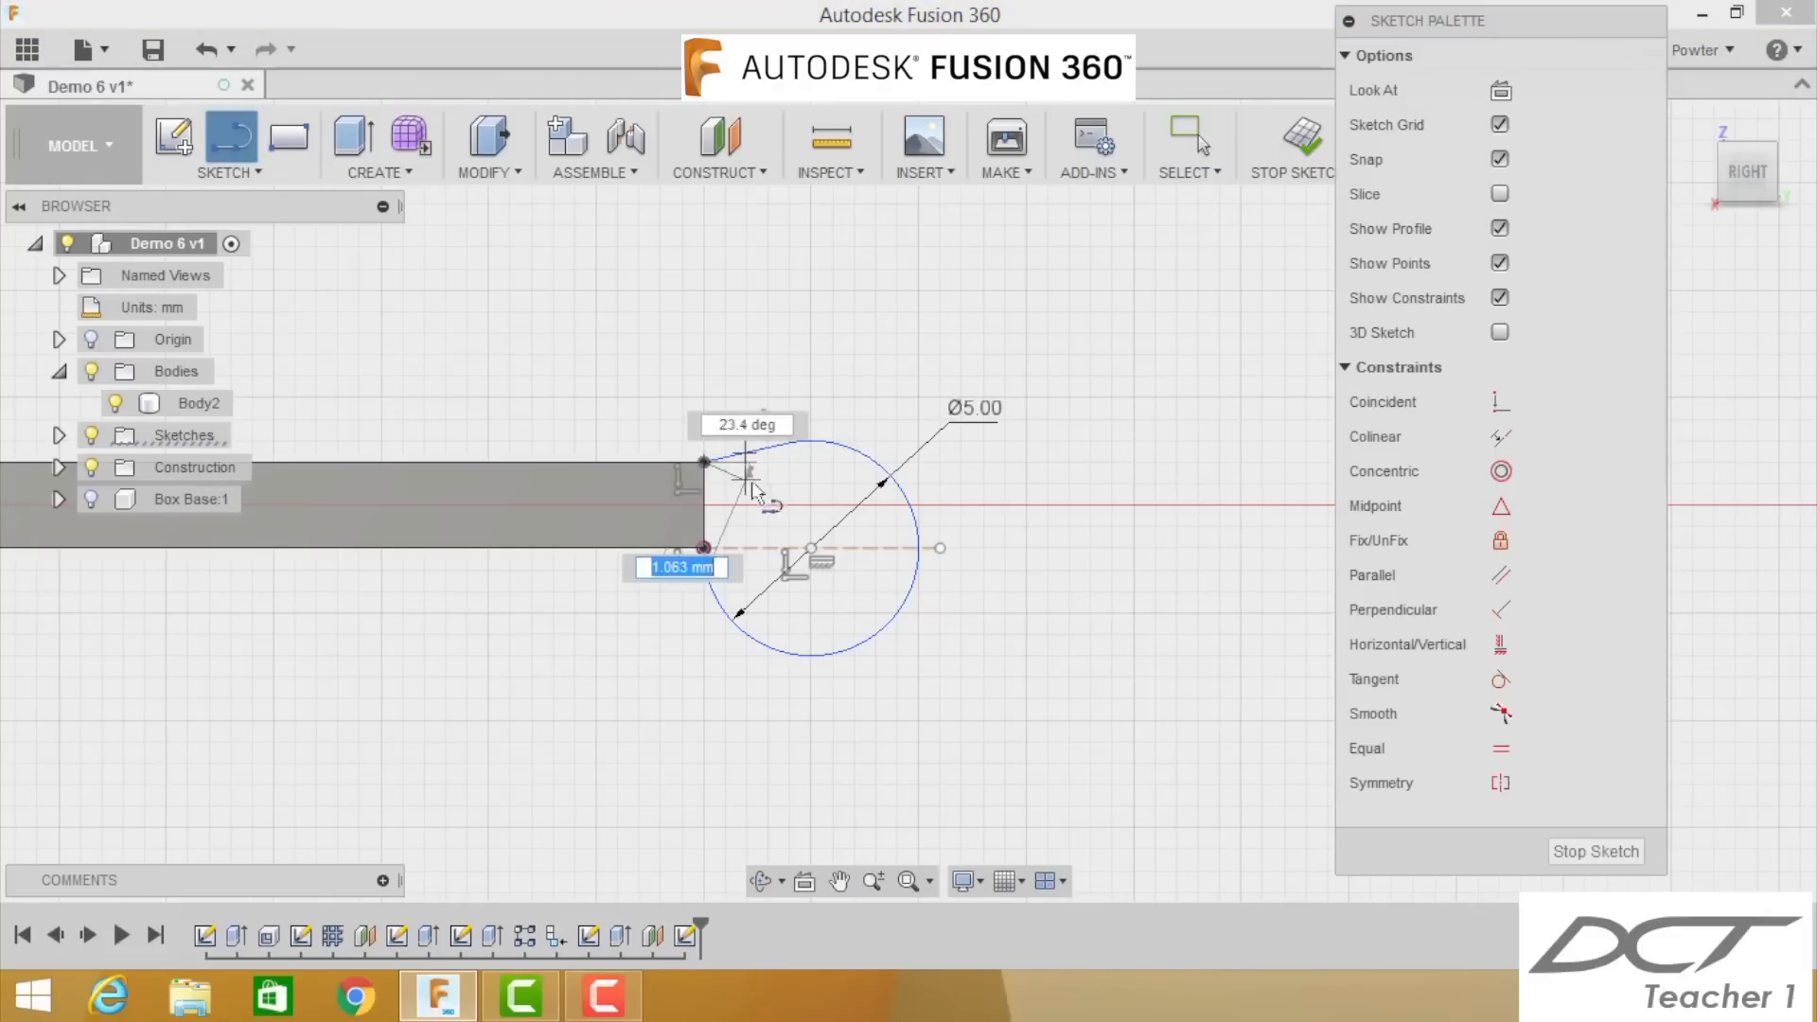
left_click(705, 547)
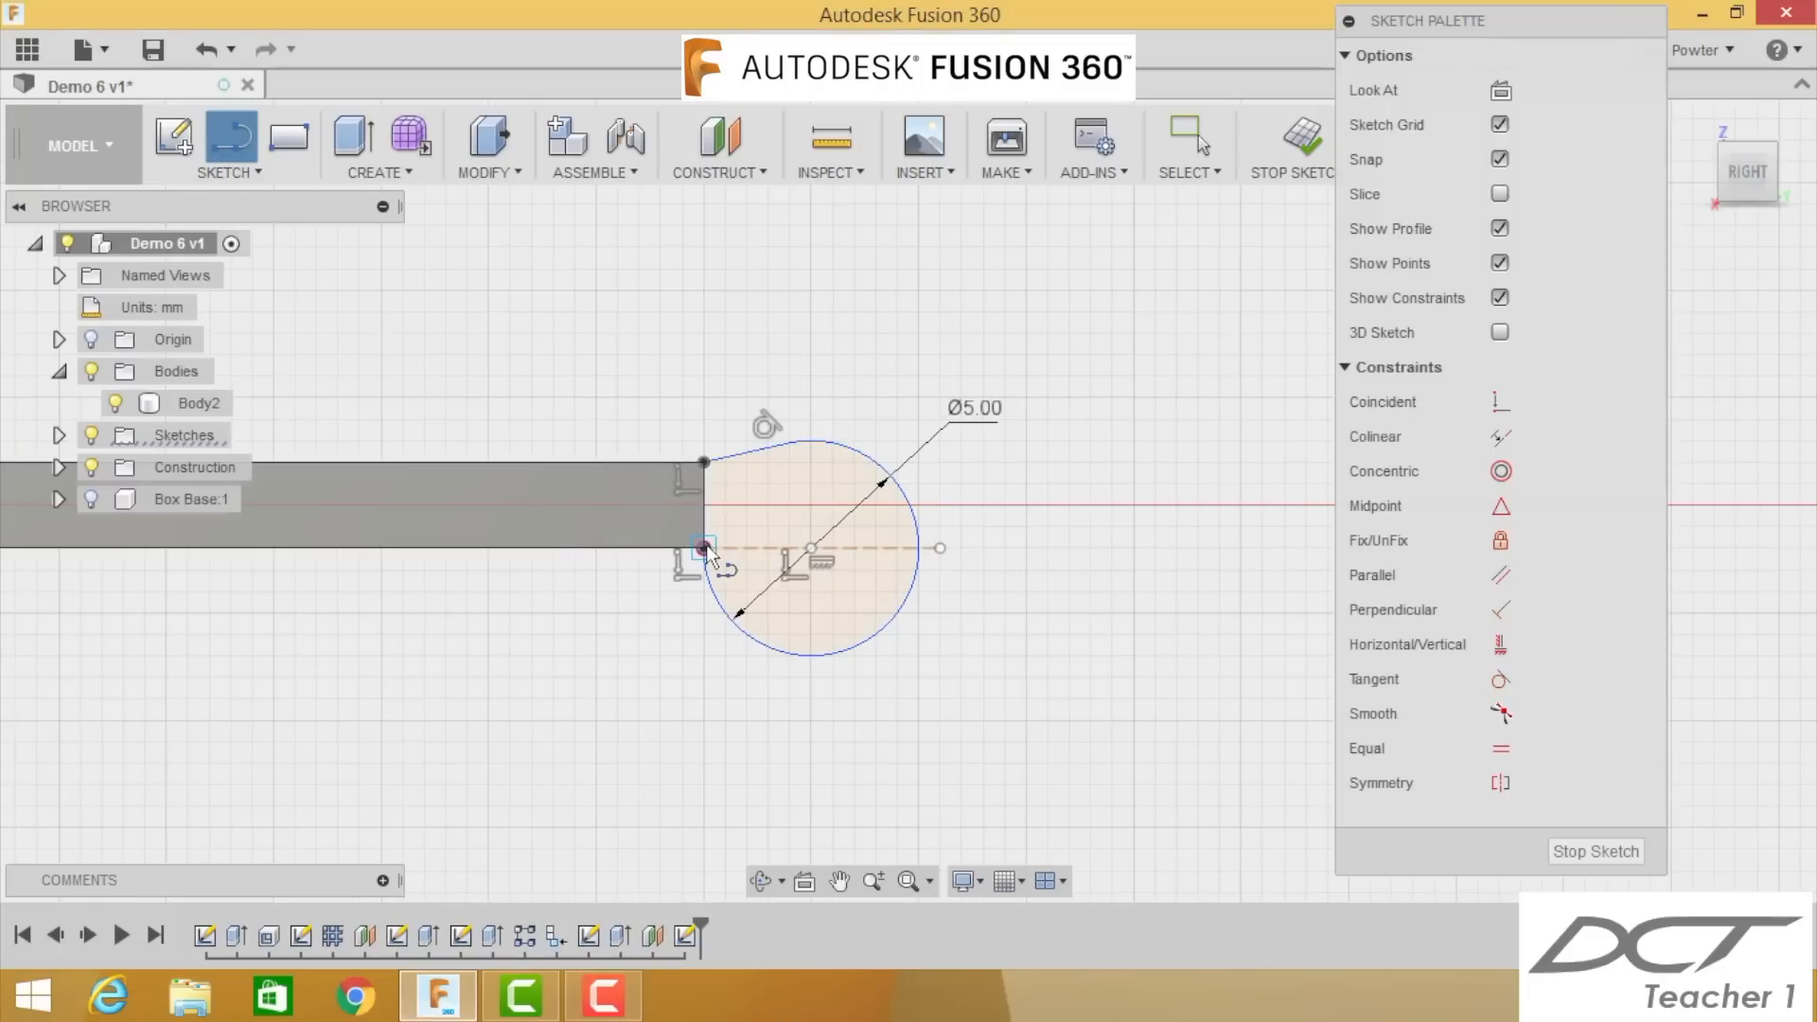
key("Escape")
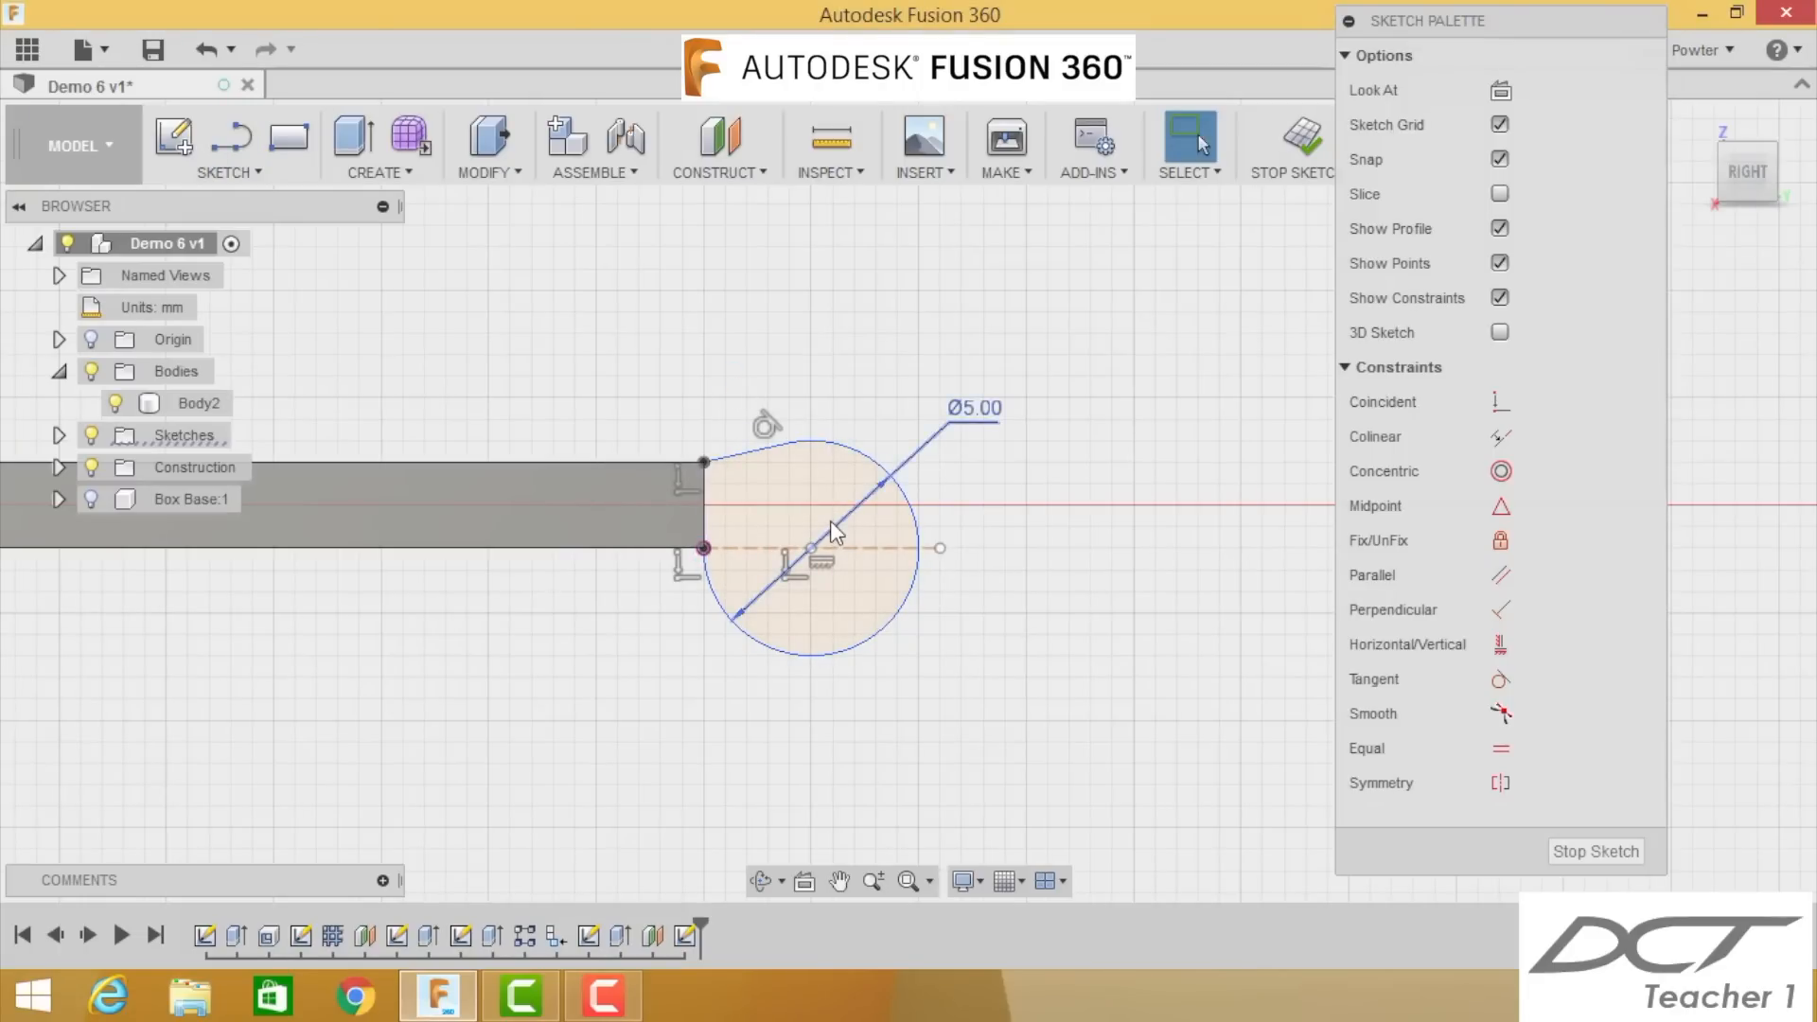
Step: Extrude the closed hinge profile -7 mm along the lid's rear edge, joining it to the lid body
key("e")
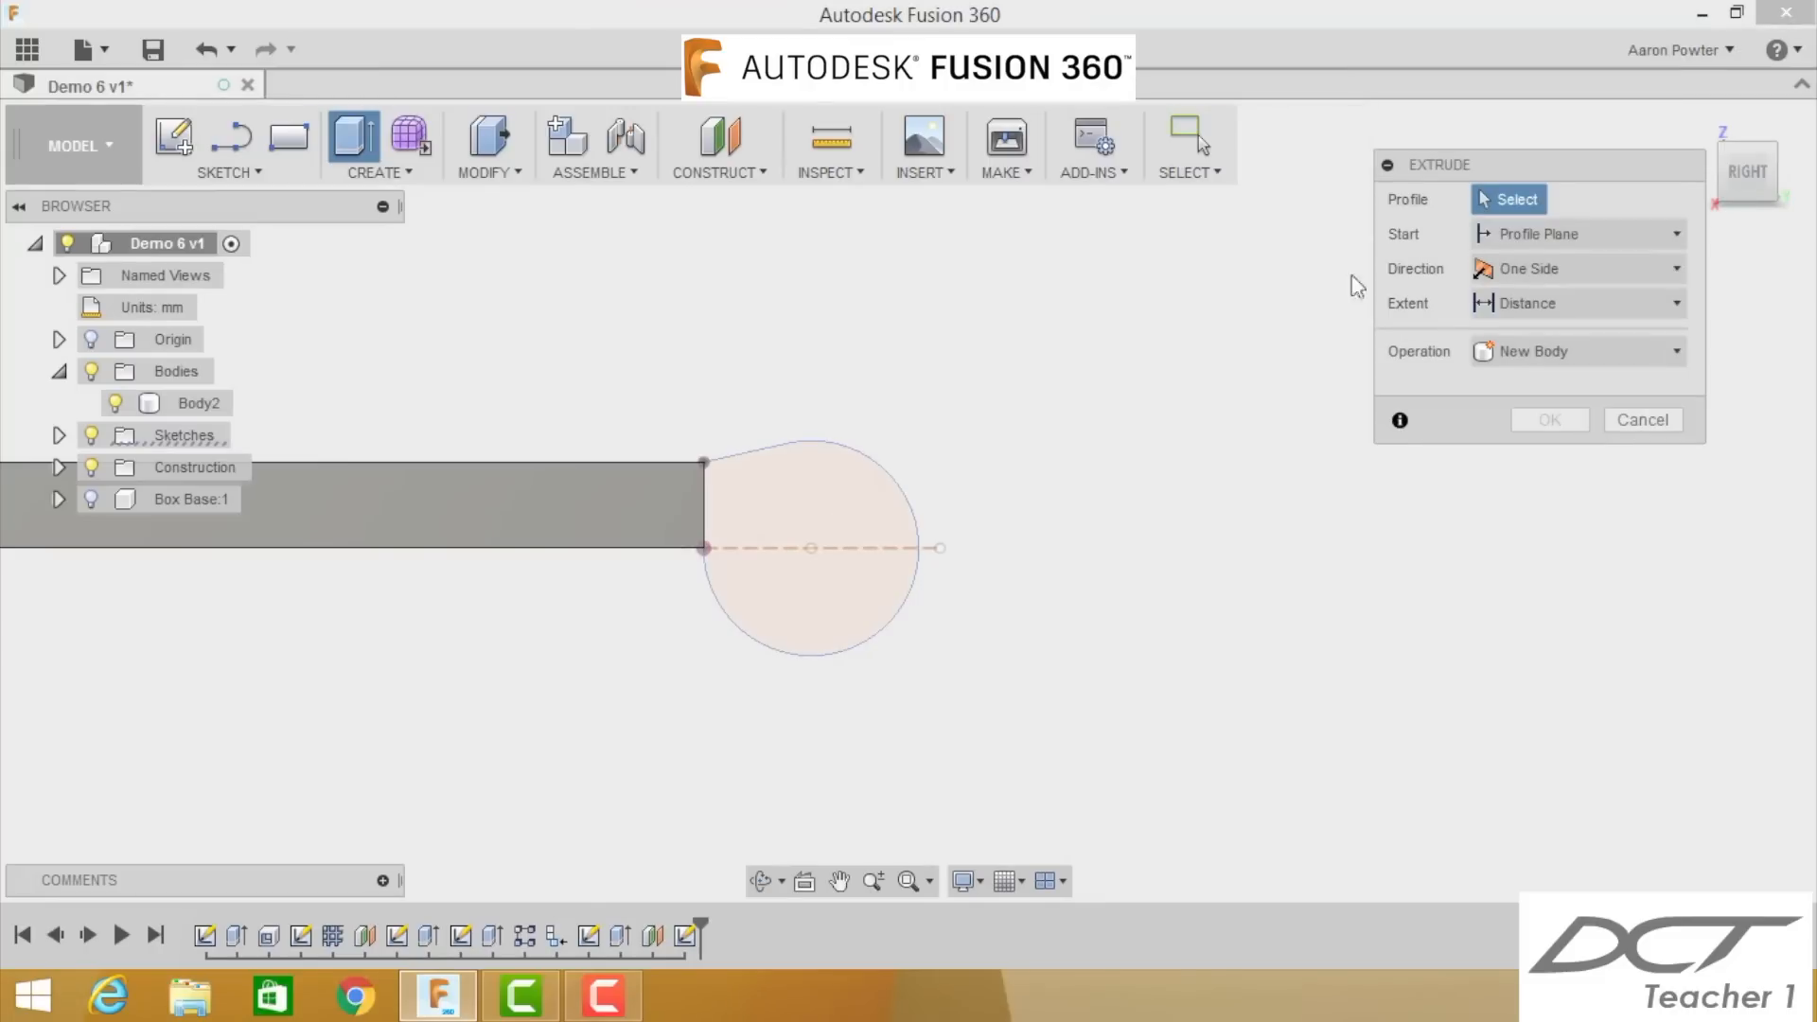
left_click(829, 499)
left_click(1696, 122)
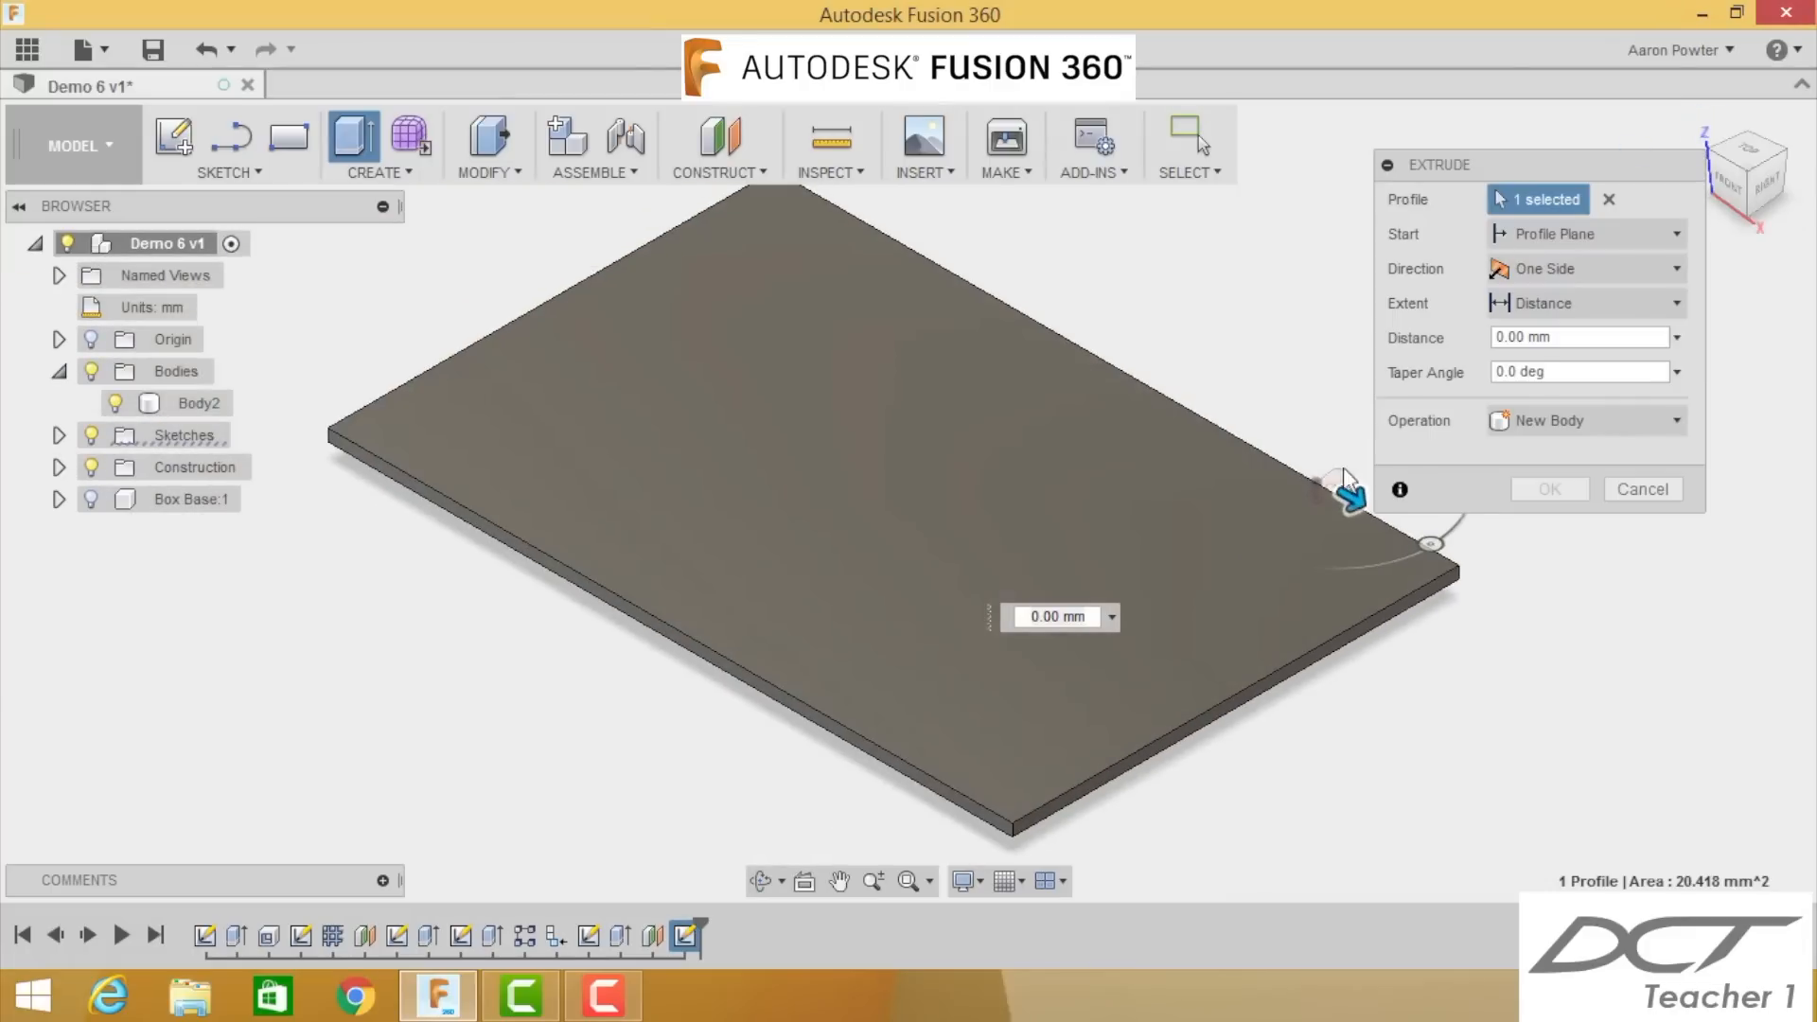
left_click_drag(1349, 487, 1314, 468)
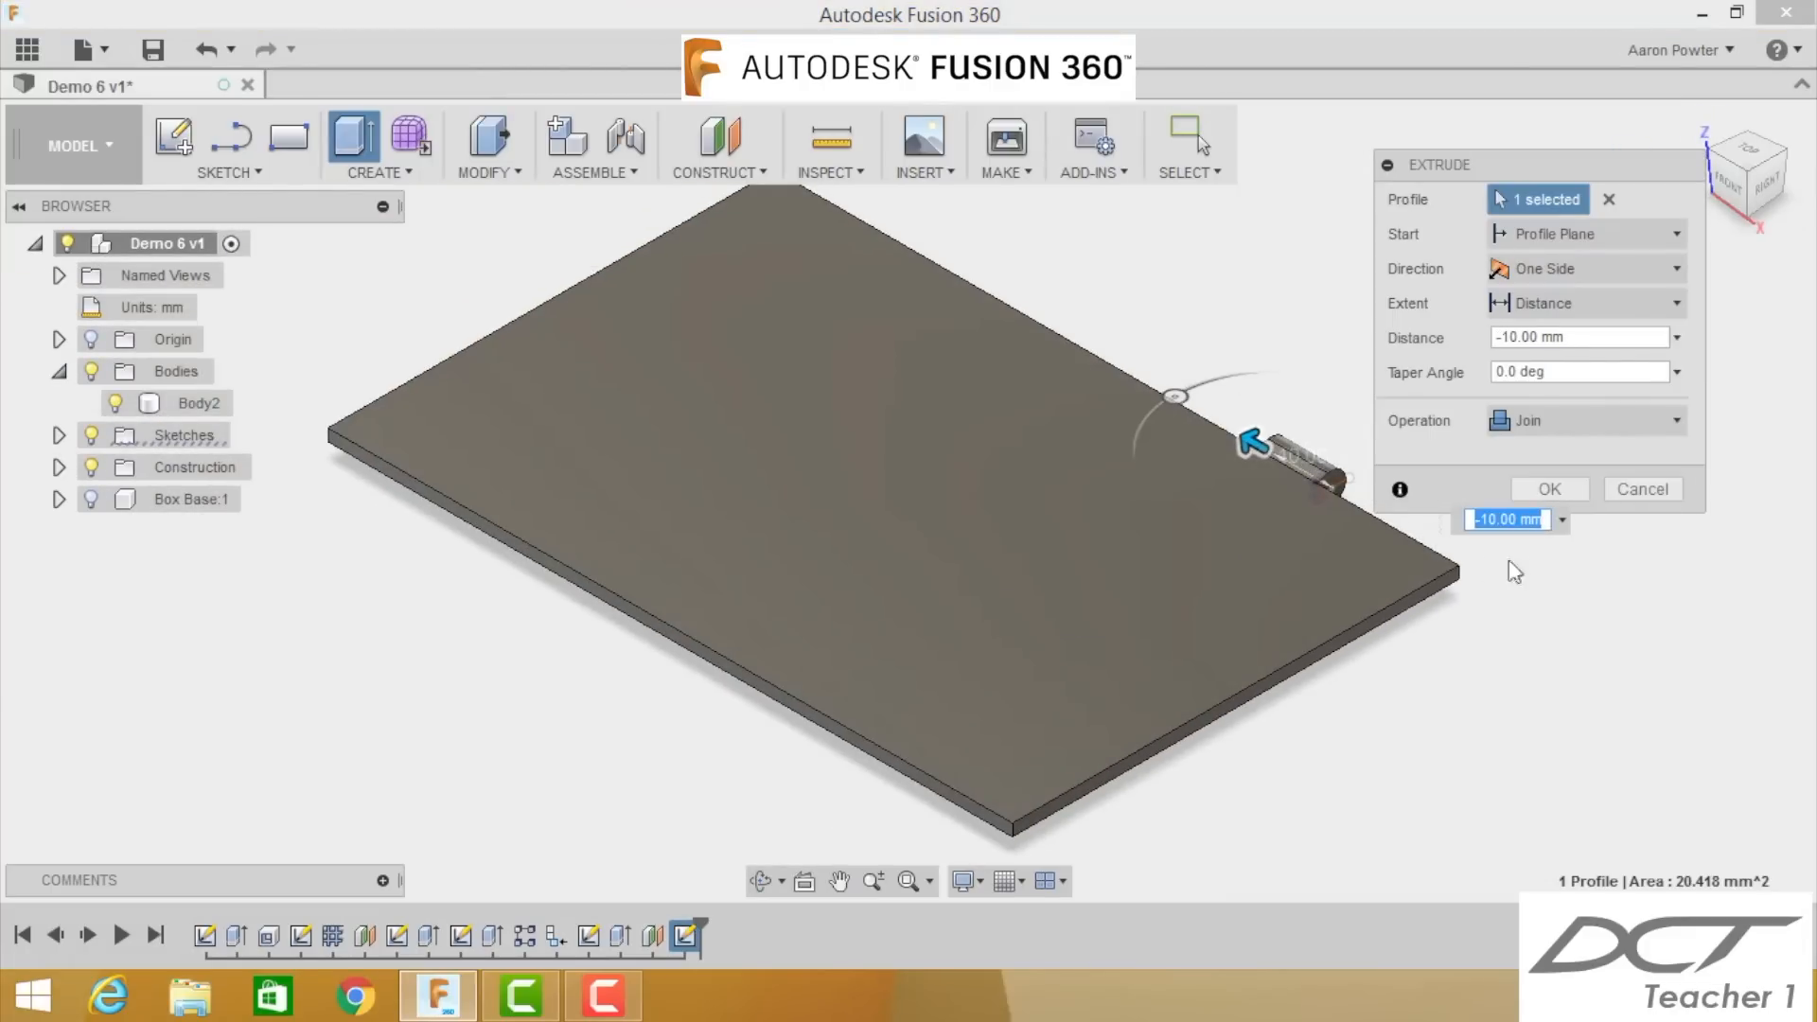
type("-")
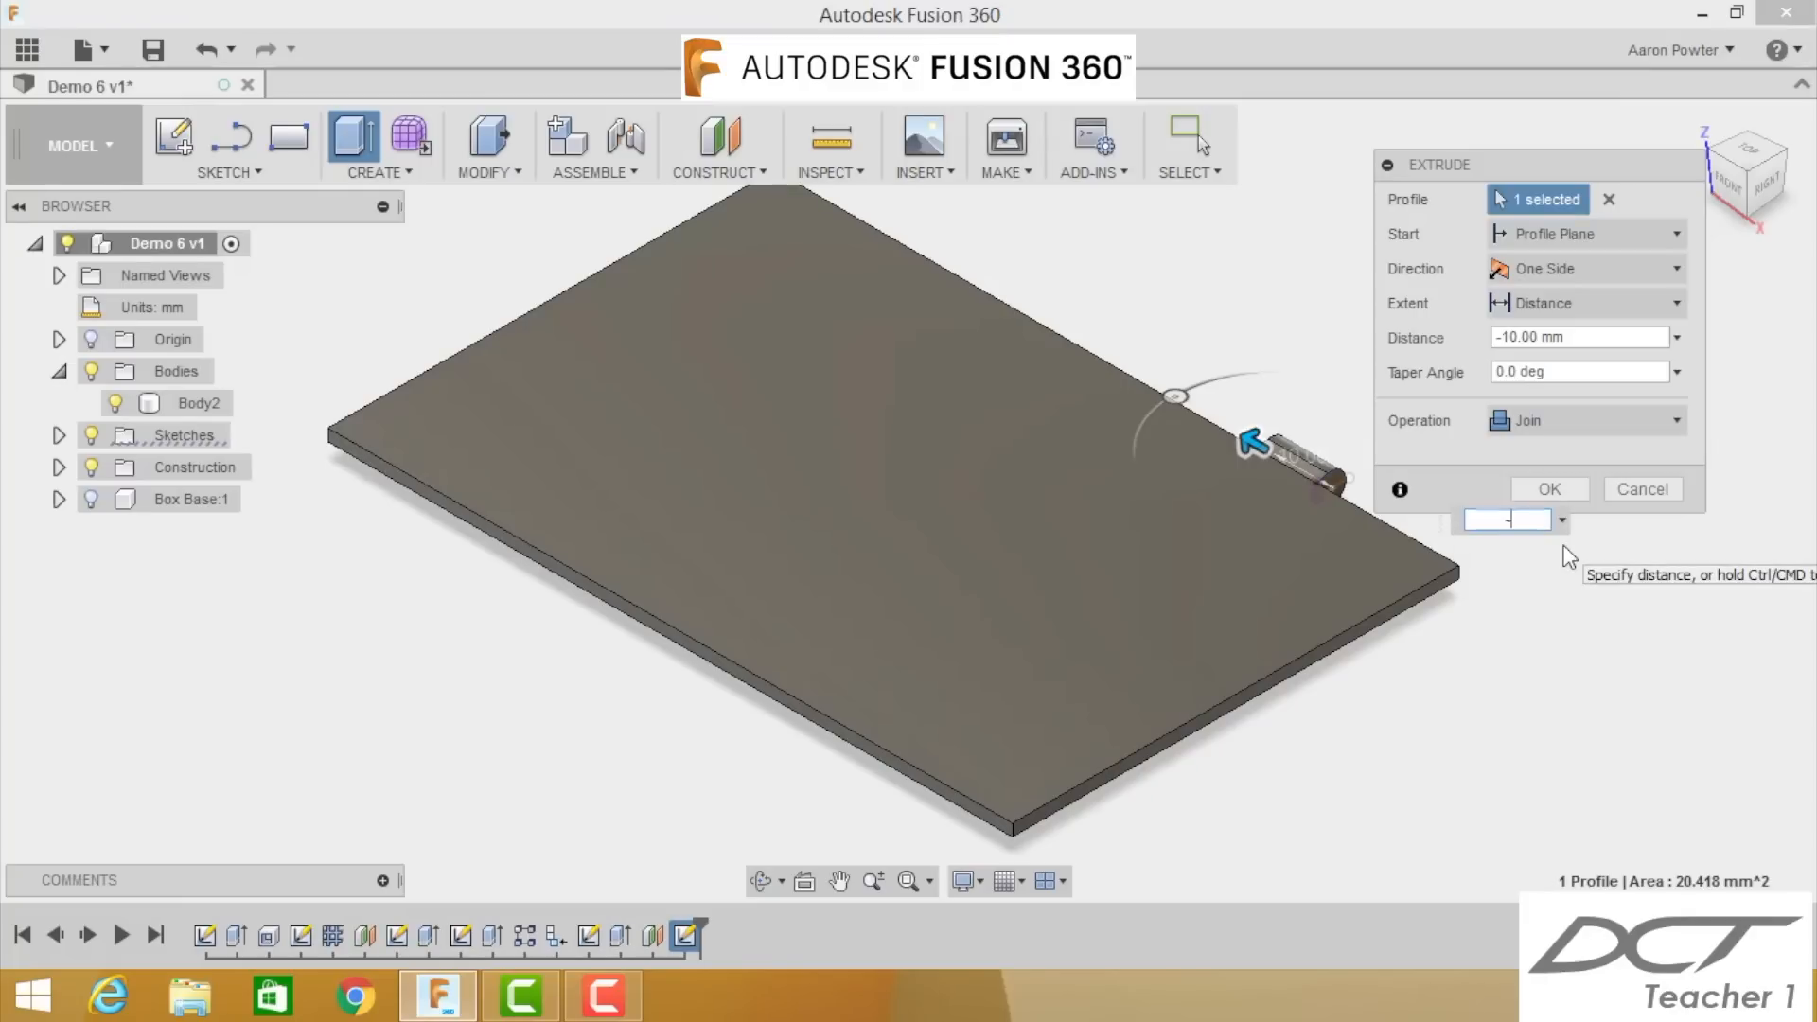
type("7")
key("Return")
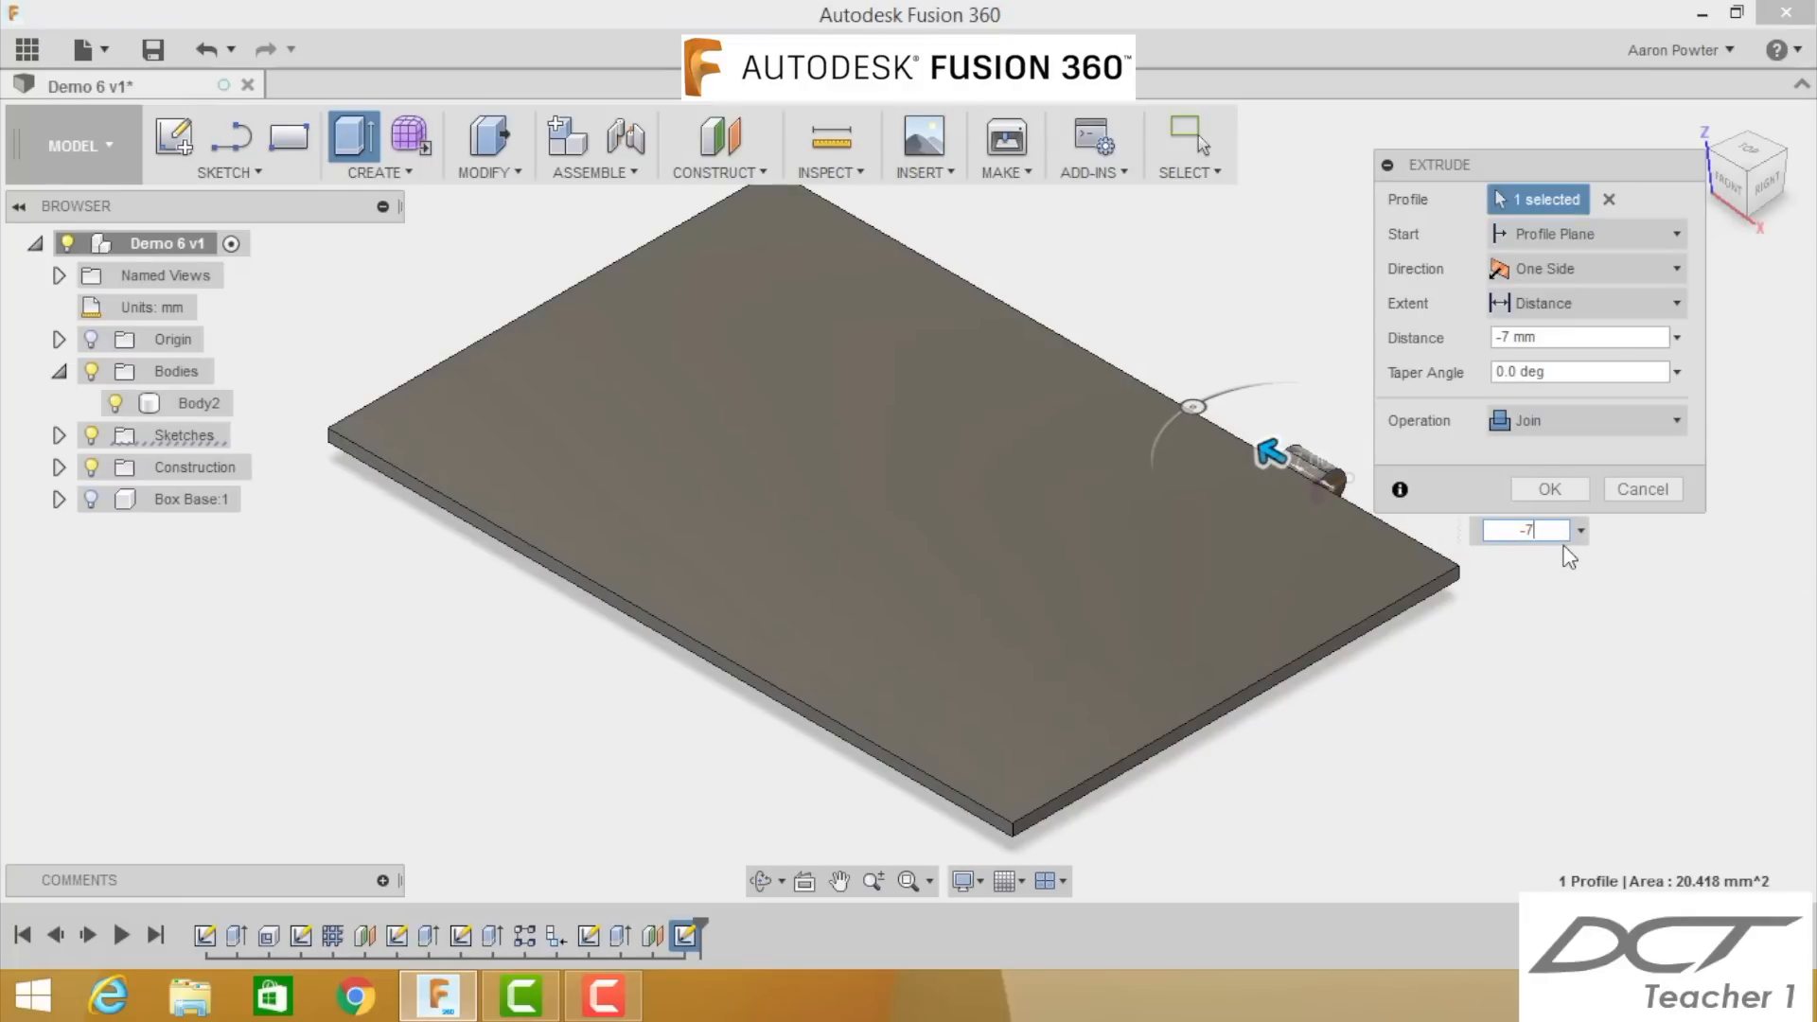
key("Return")
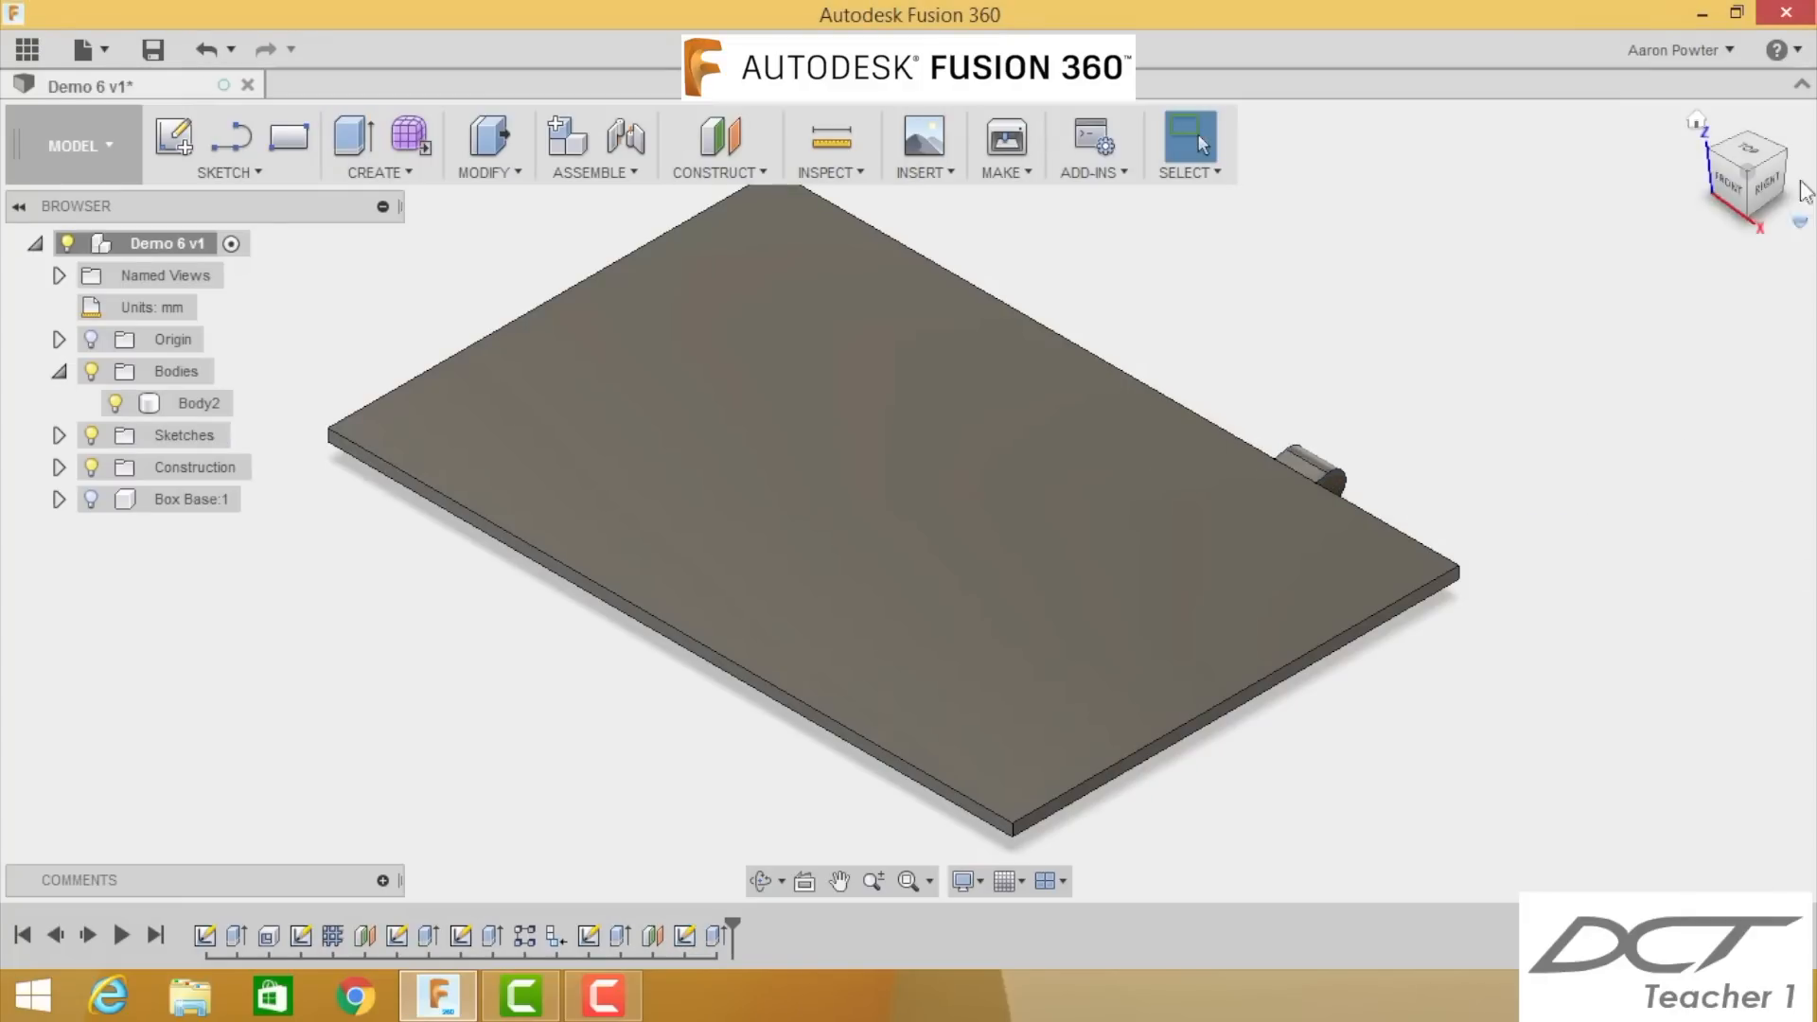
Step: Edit the hinge sketch to add a 2 mm diameter circle concentric with the 5 mm hinge arc, and finish the sketch
left_click(1760, 179)
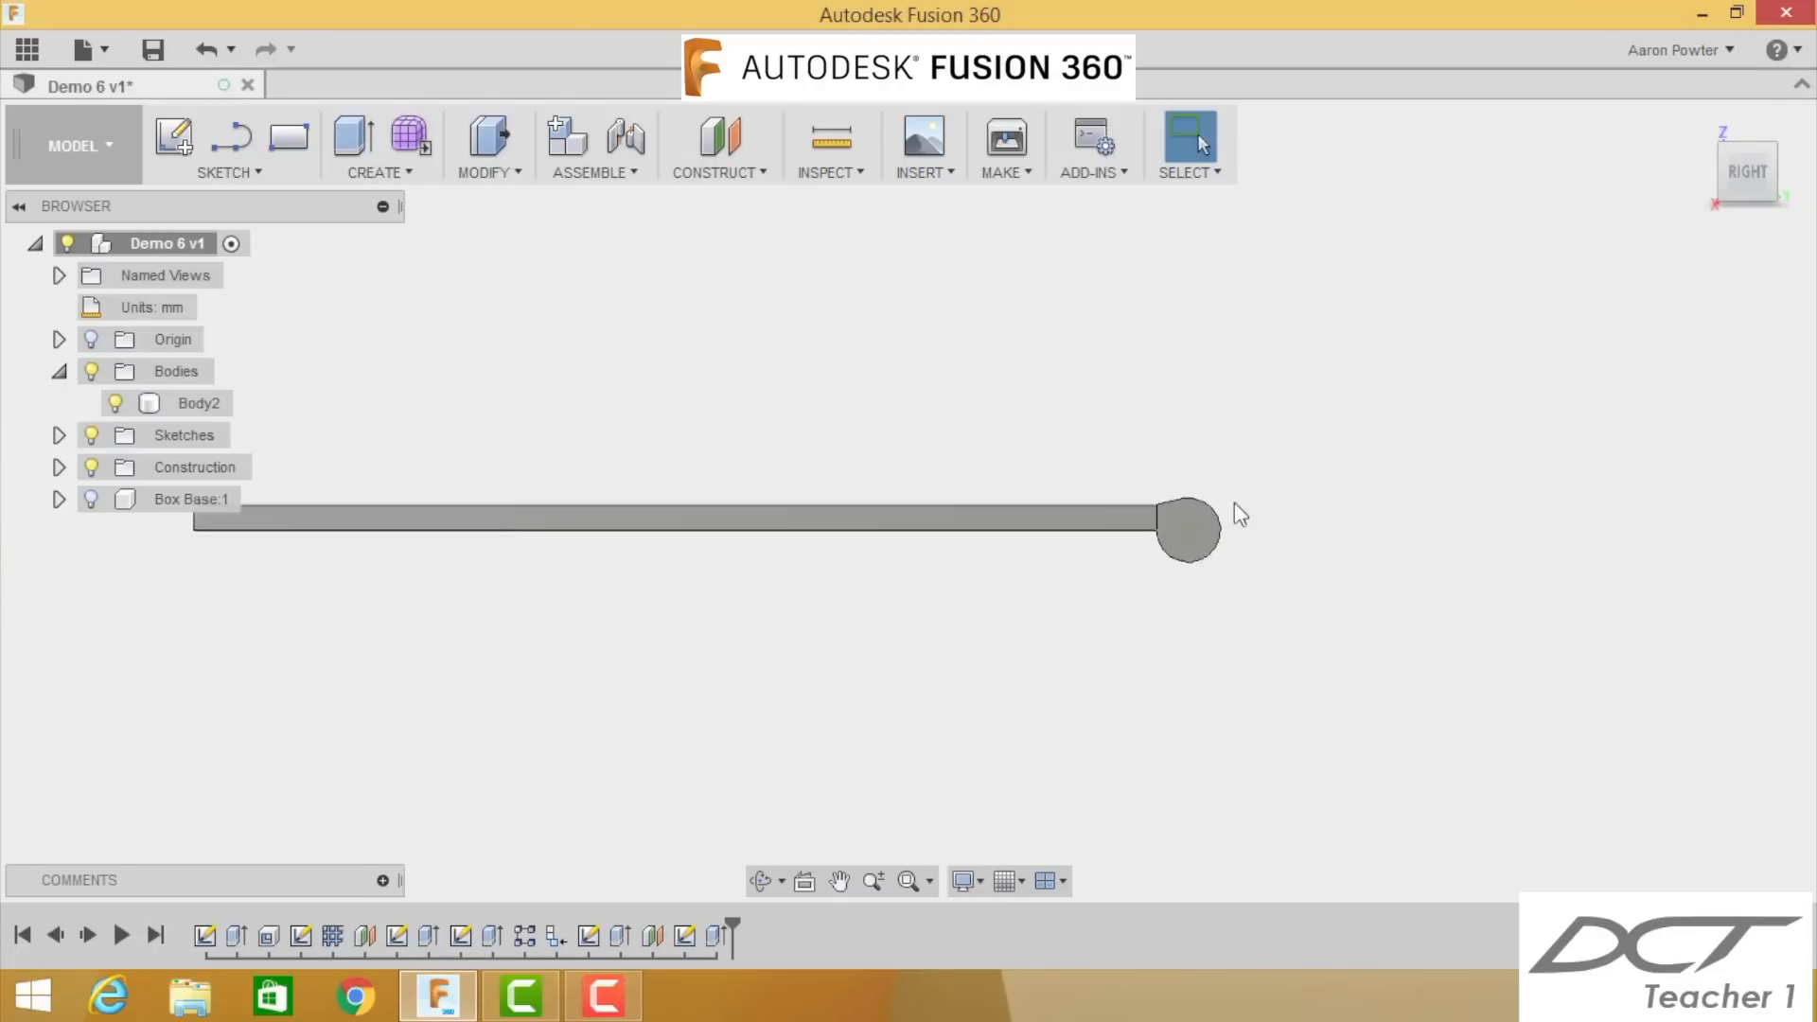
scroll(1234, 503, "up", 3)
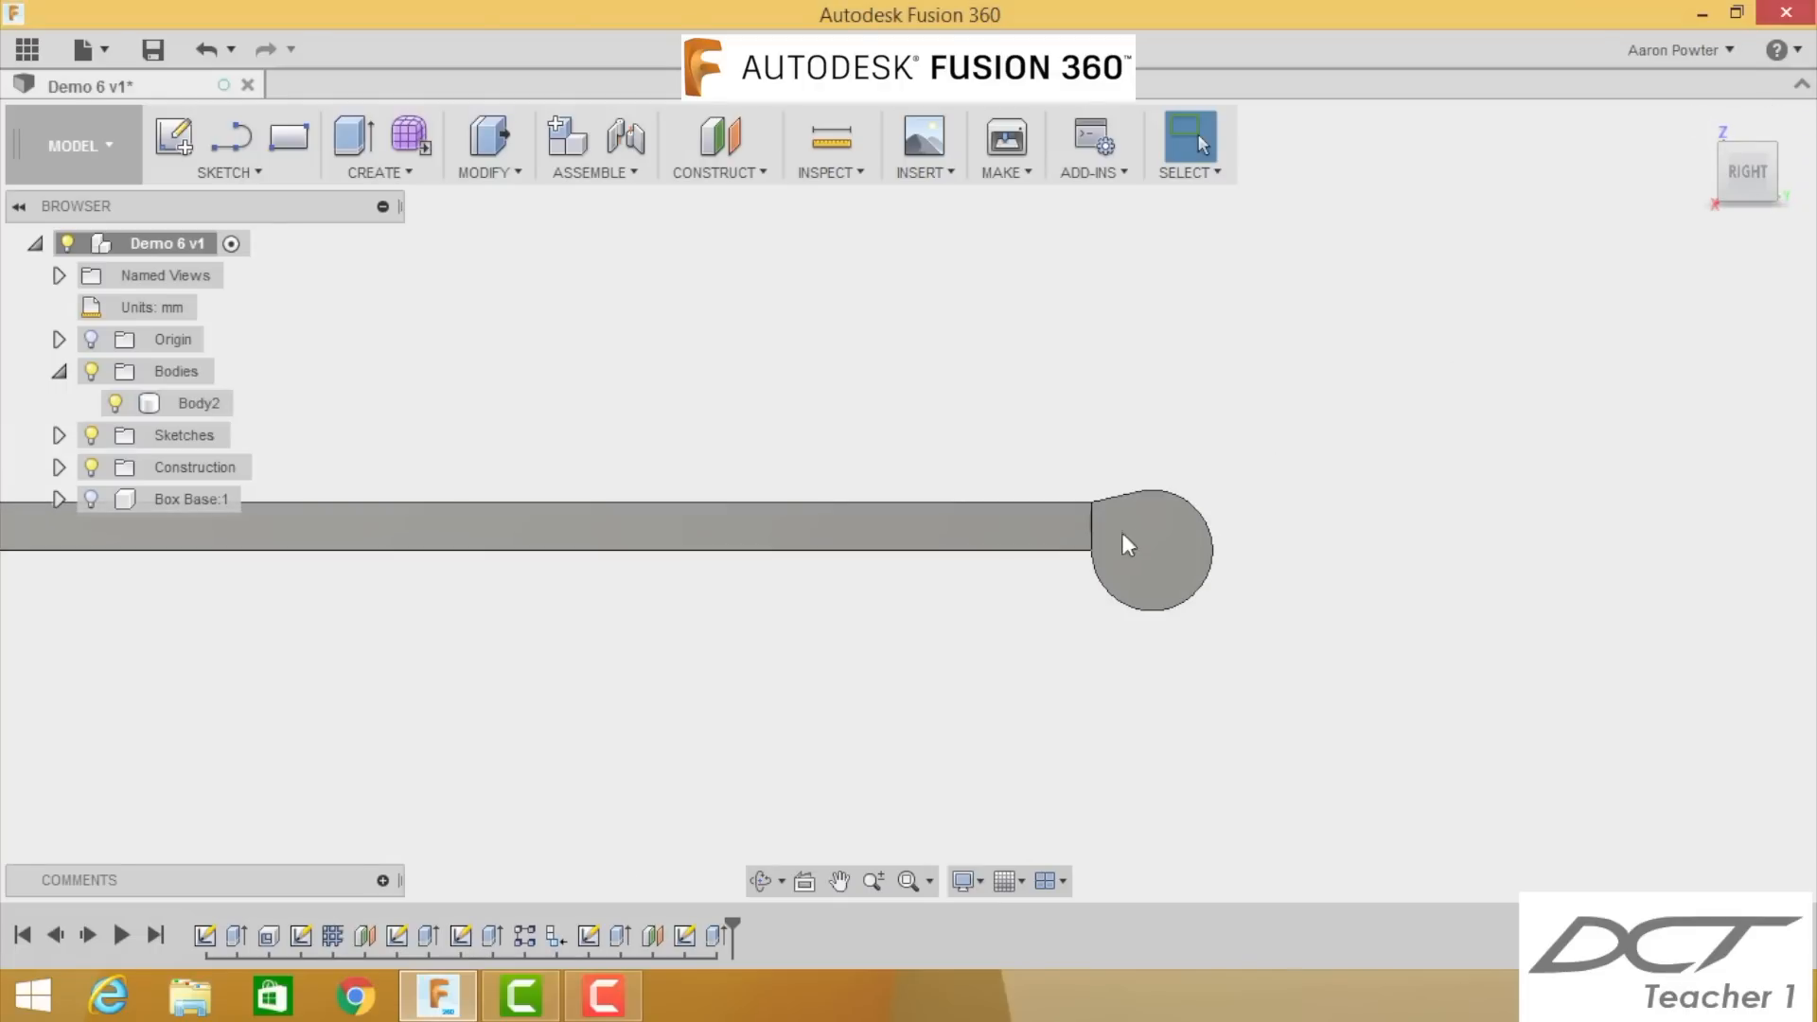
right_click(689, 929)
left_click(768, 740)
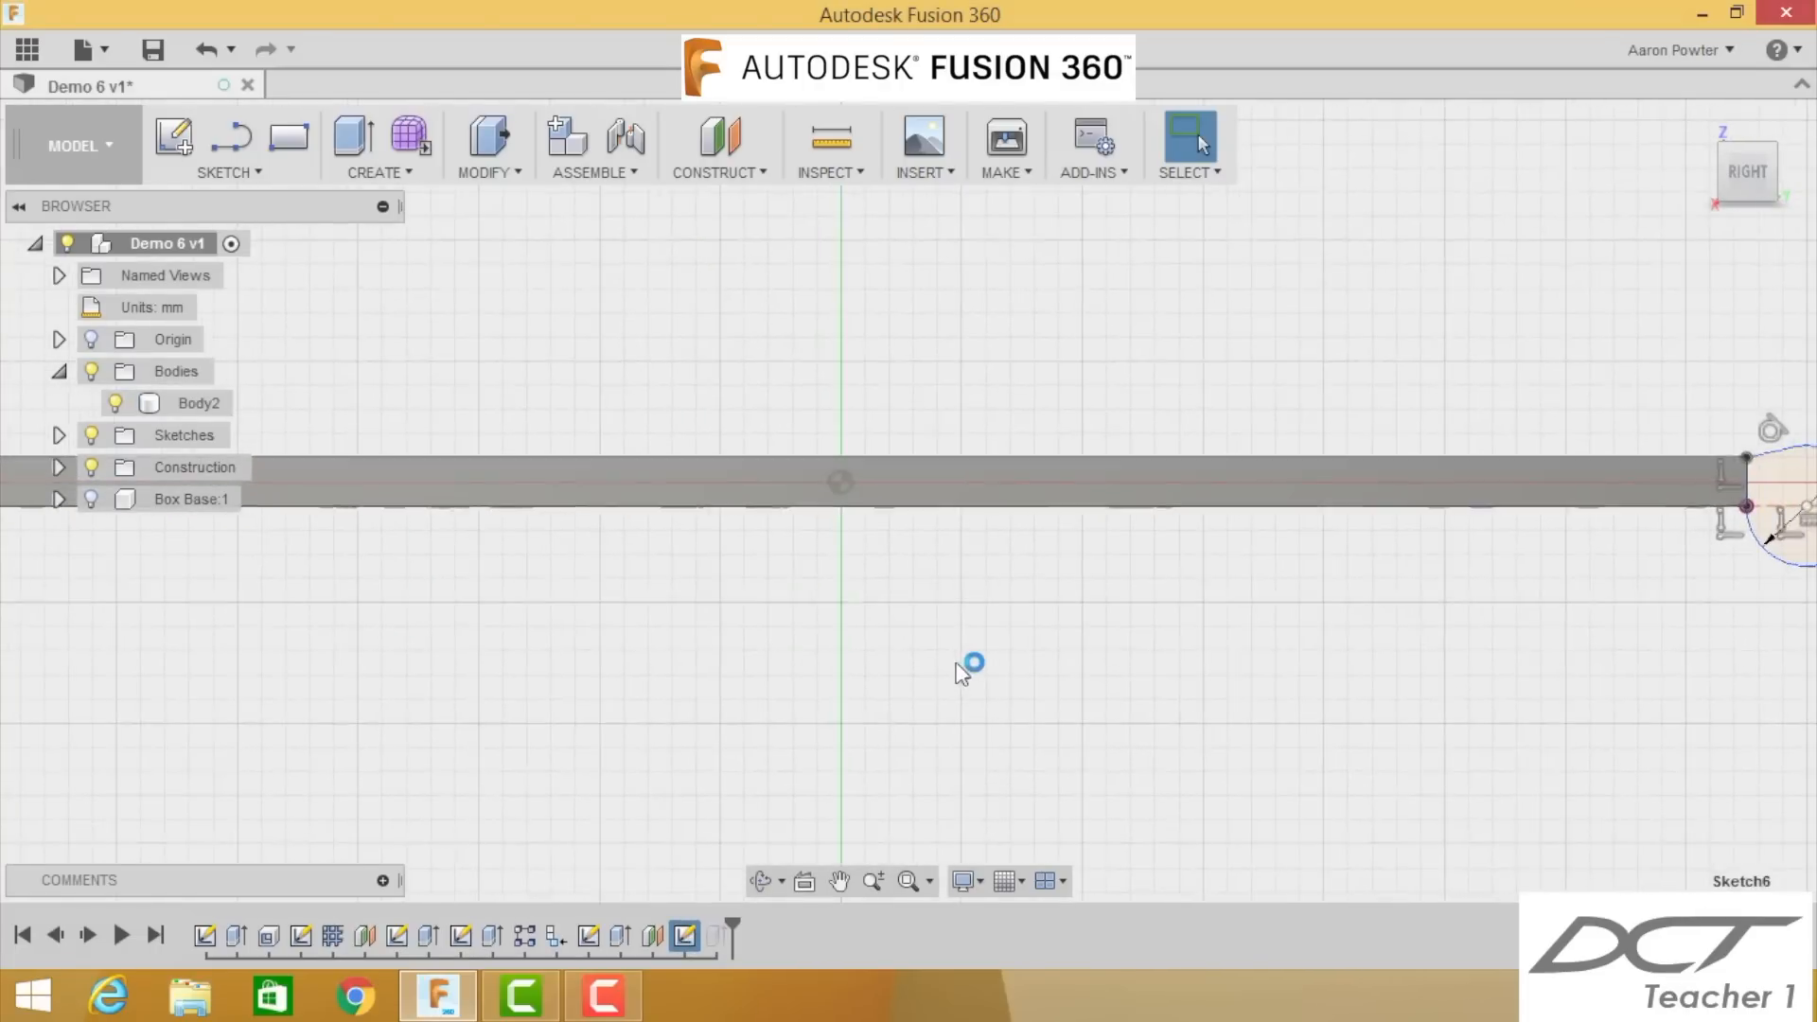
mouse_move(1197, 657)
middle_mouse_down()
mouse_move(259, 722)
mouse_move(342, 722)
middle_mouse_up()
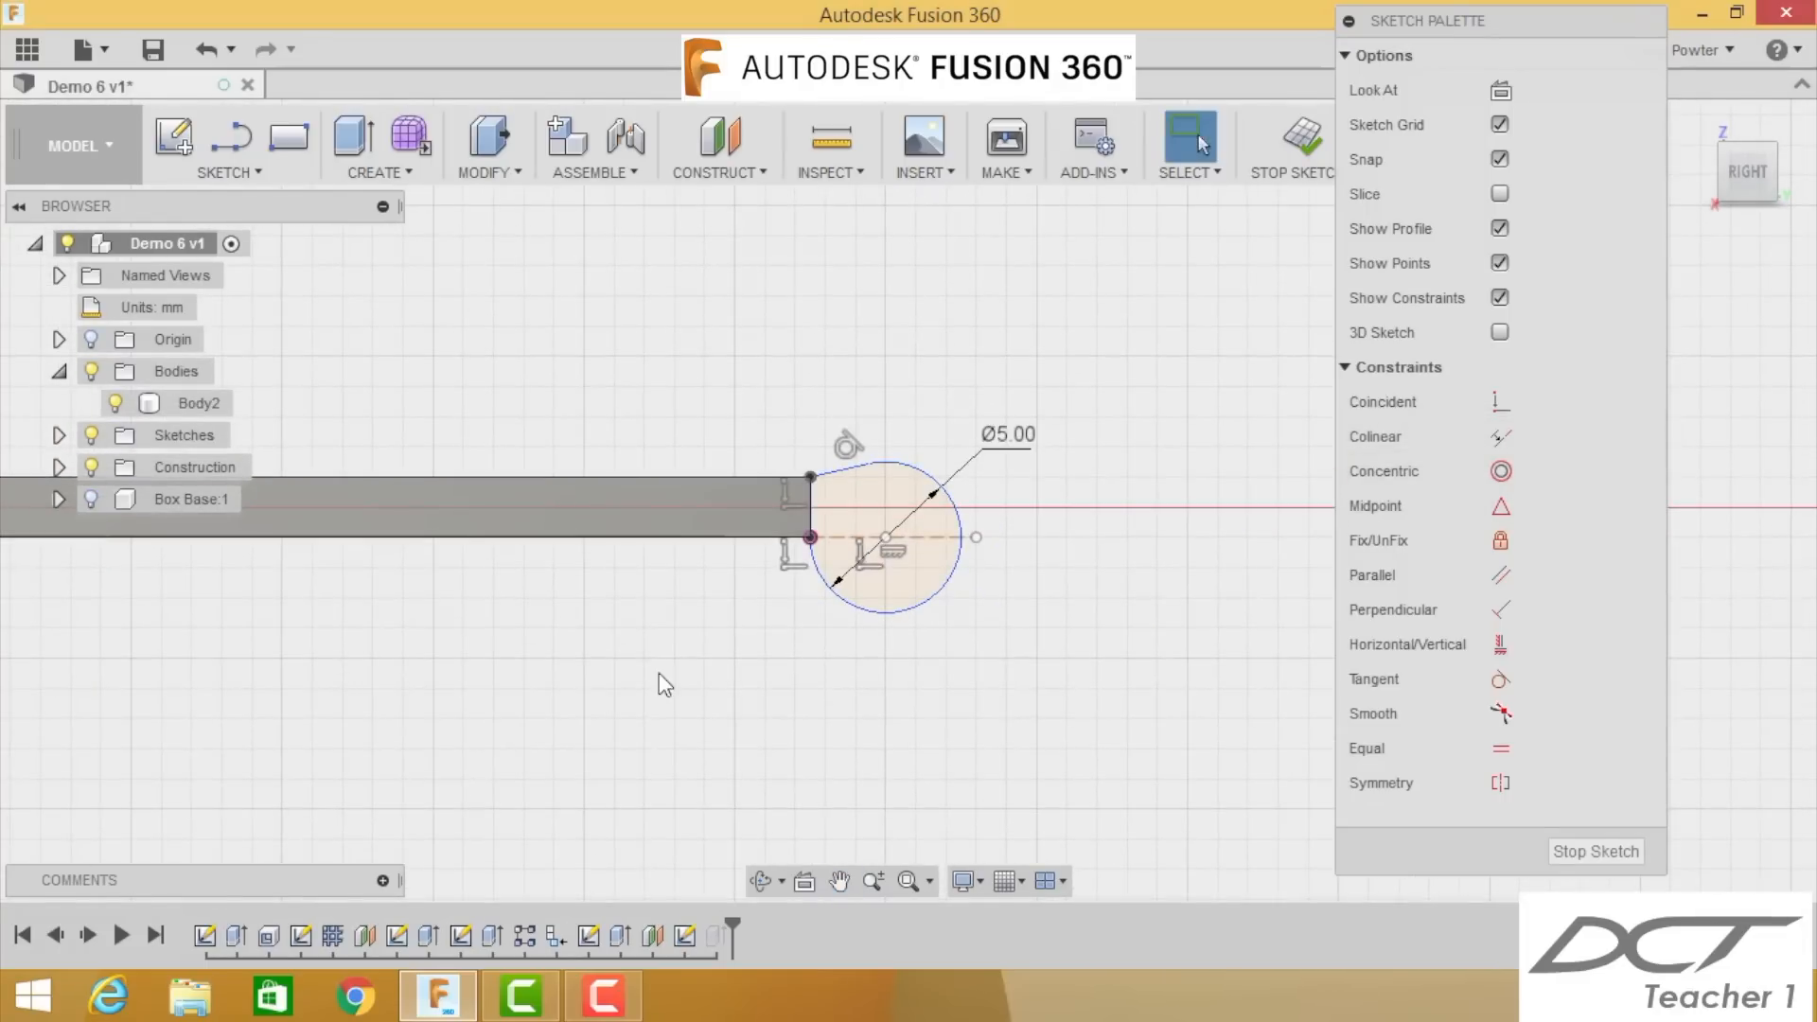
key("c")
left_click(887, 539)
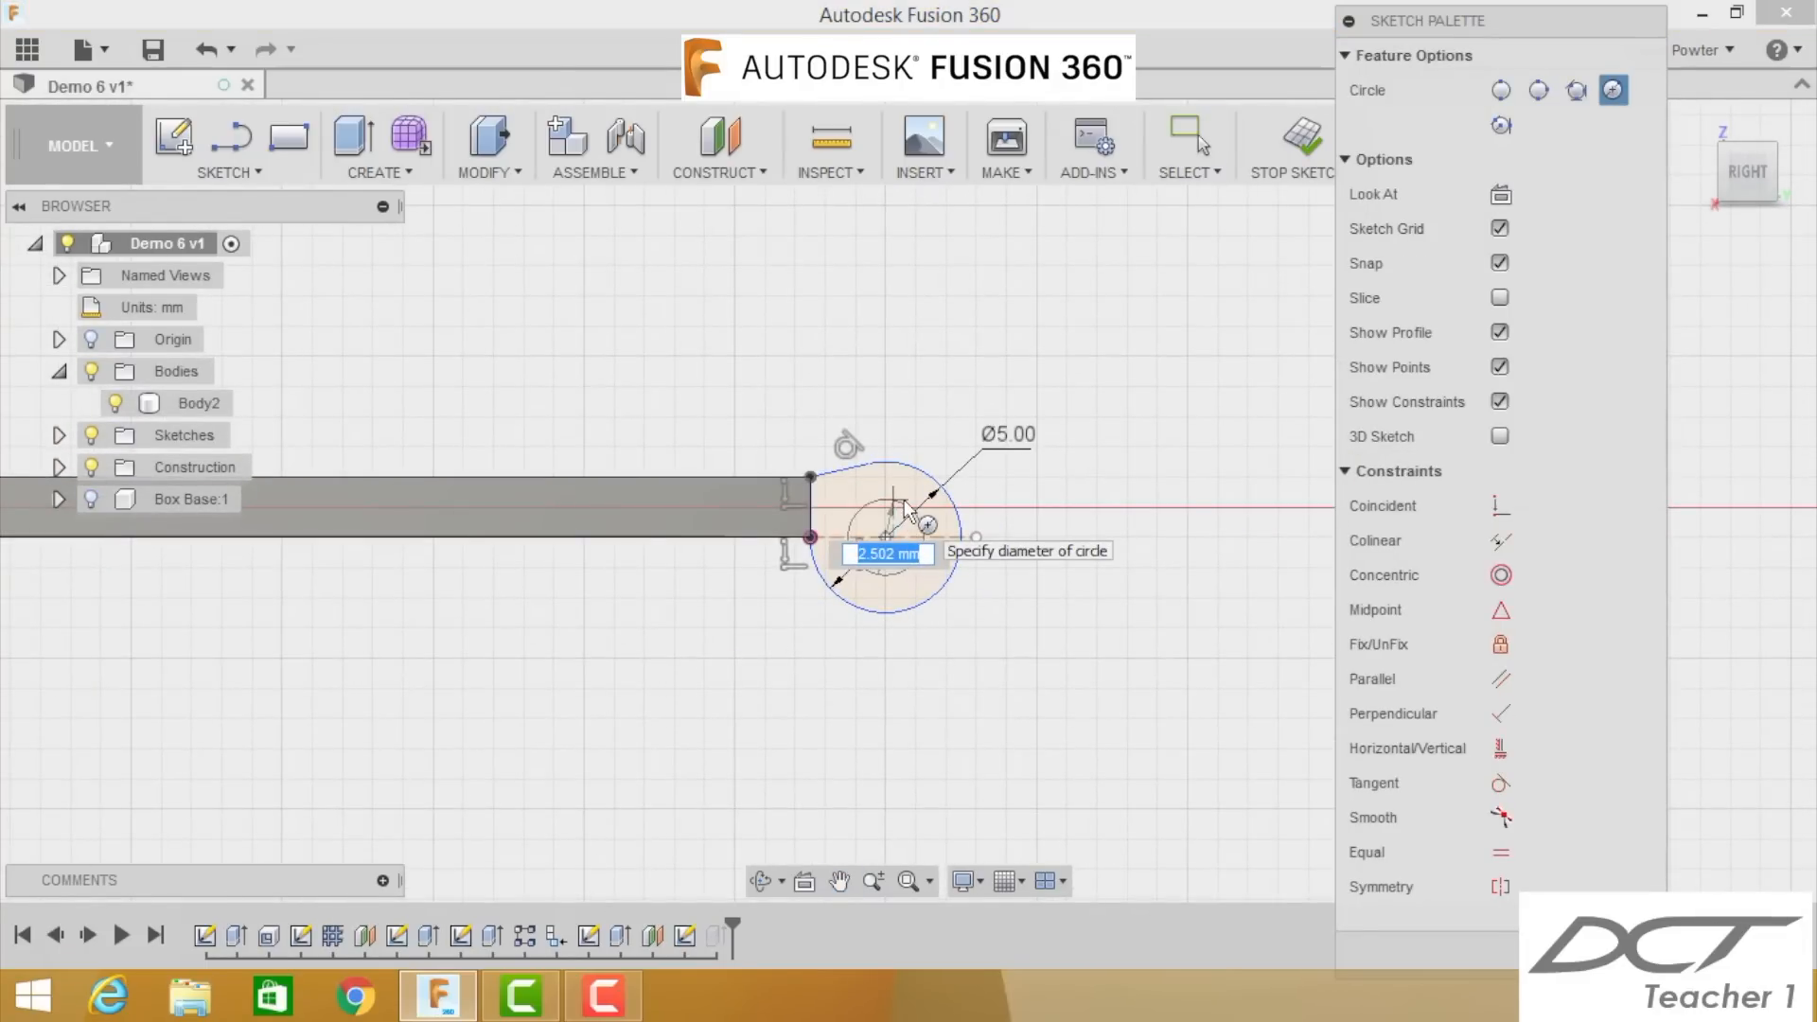
left_click(904, 512)
key("Escape")
key("d")
left_click(894, 516)
left_click(1032, 498)
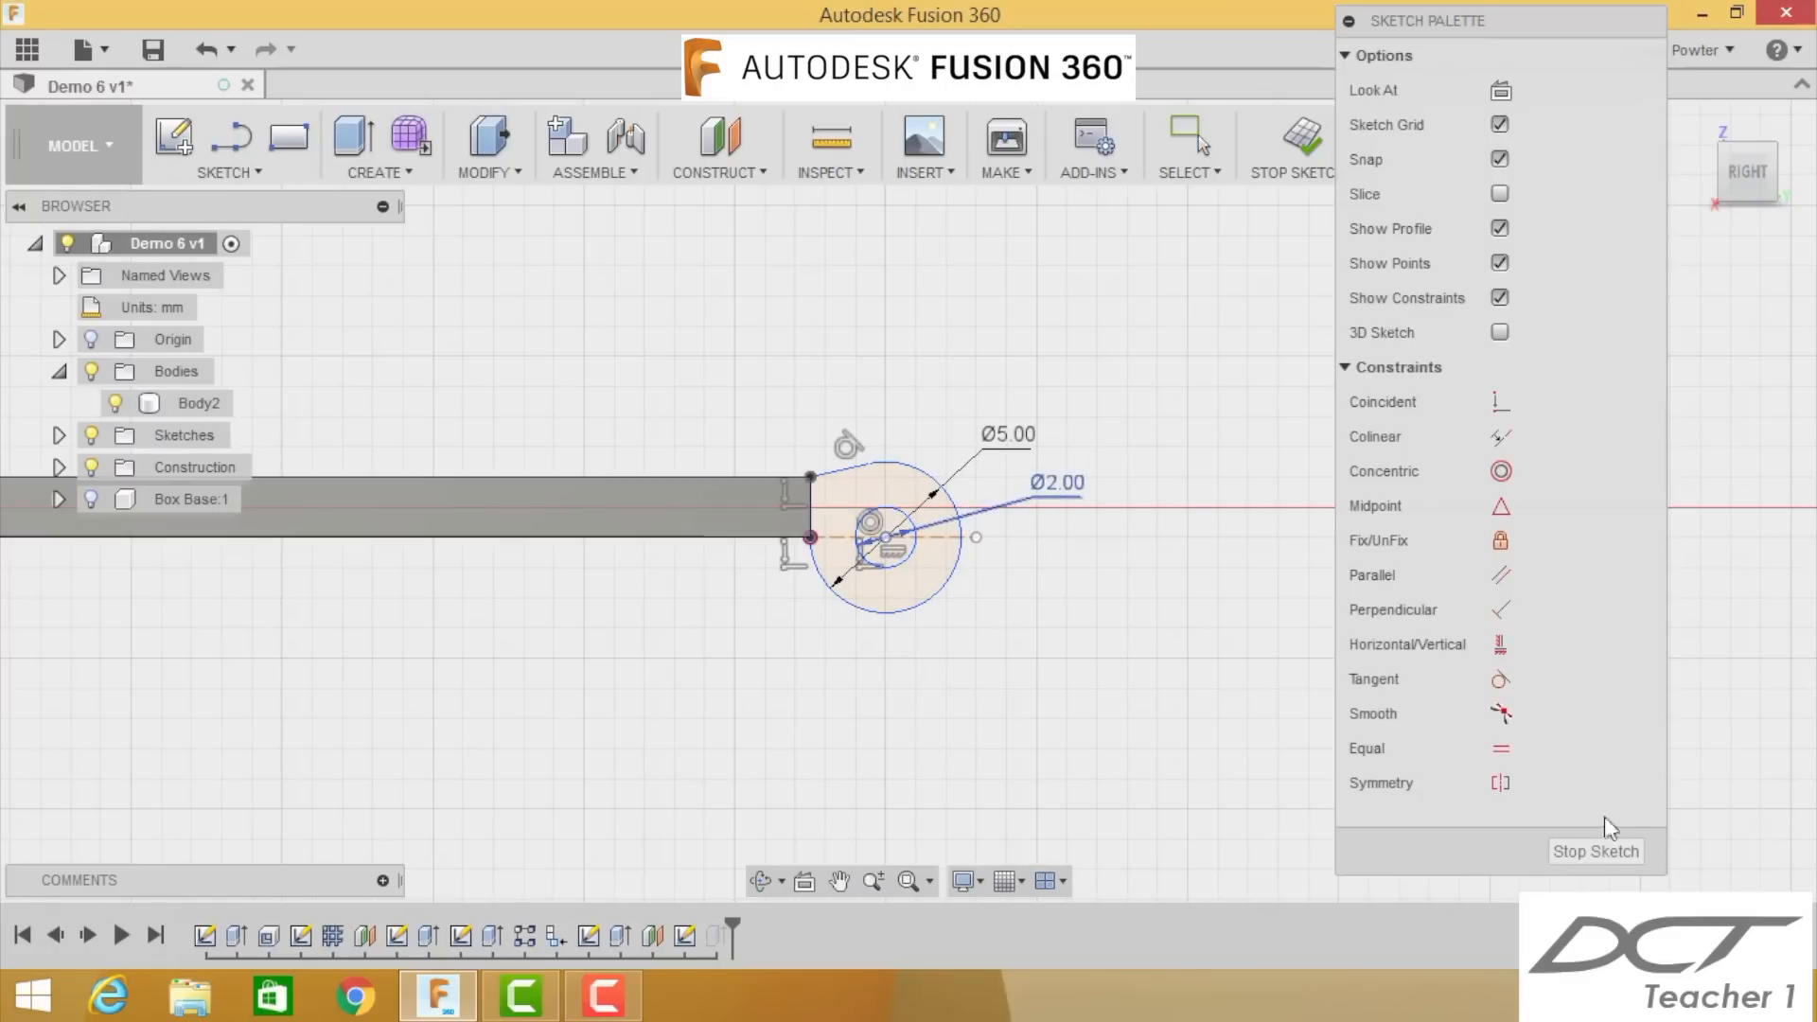
left_click(1600, 850)
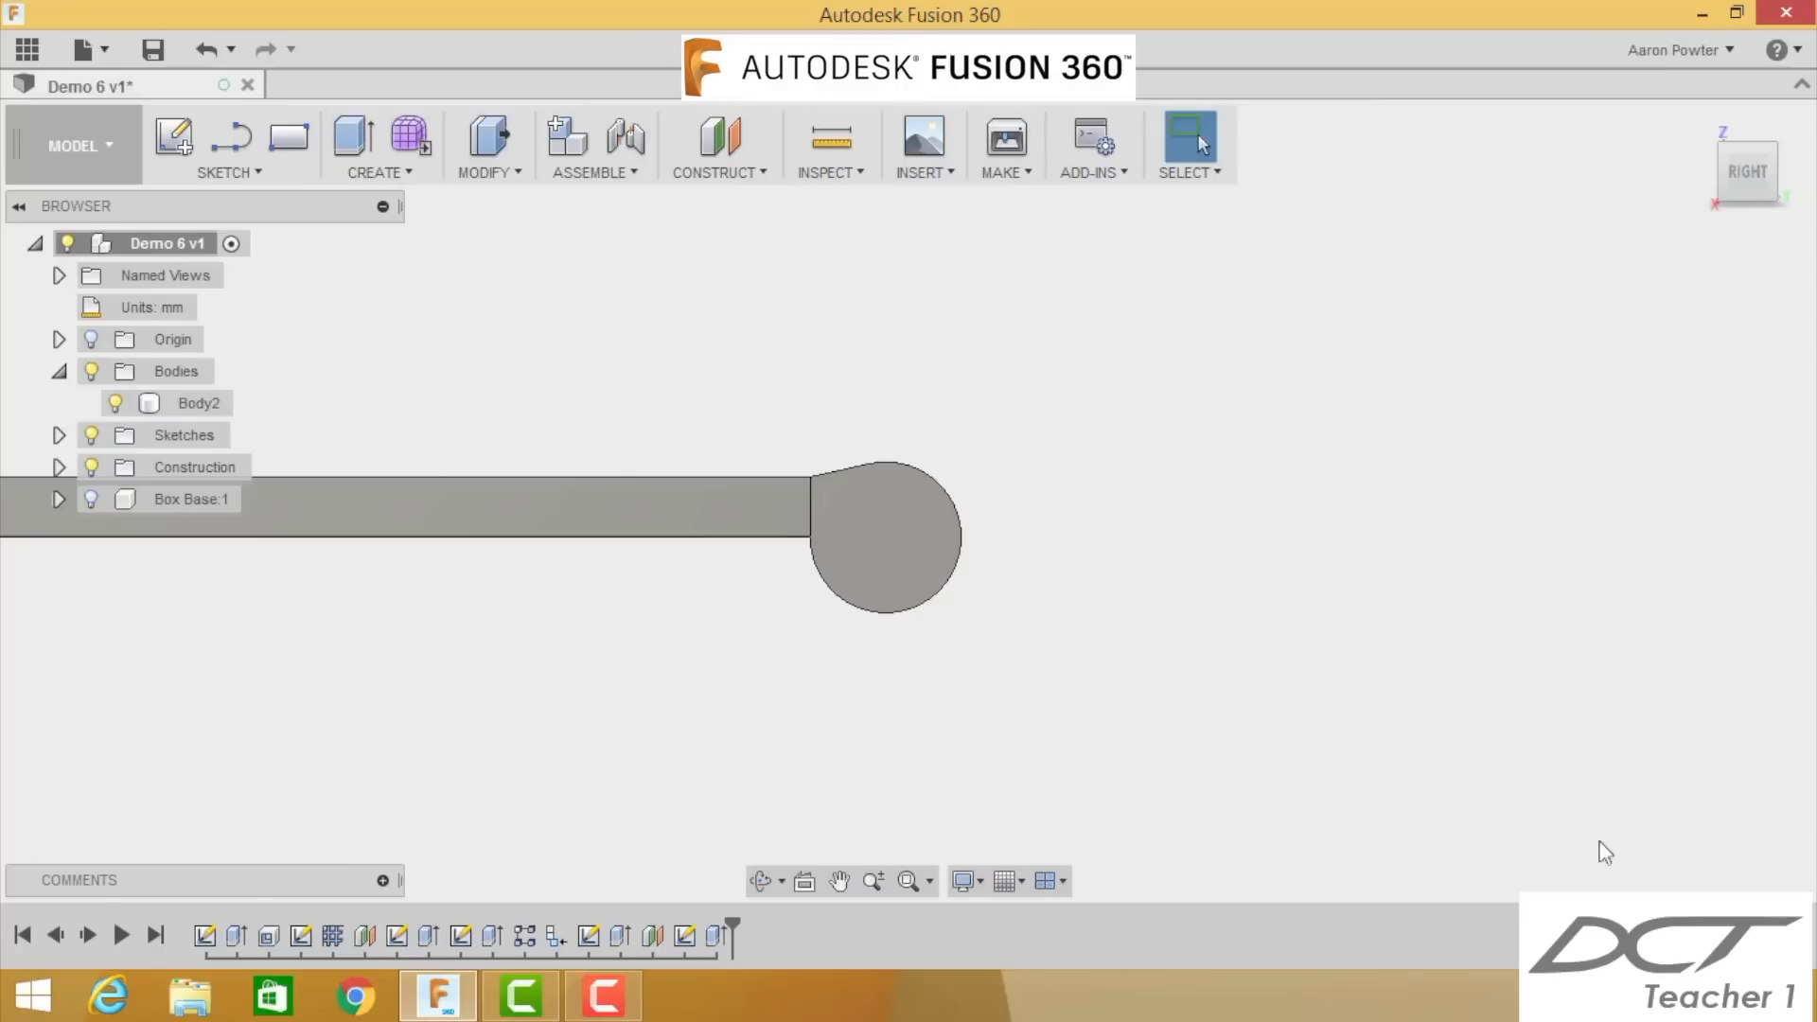
Step: Edit the lid hinge's extrusion to use only the profile region around the small circle, leaving a pin hole through the hinge
left_click(716, 935)
right_click(717, 935)
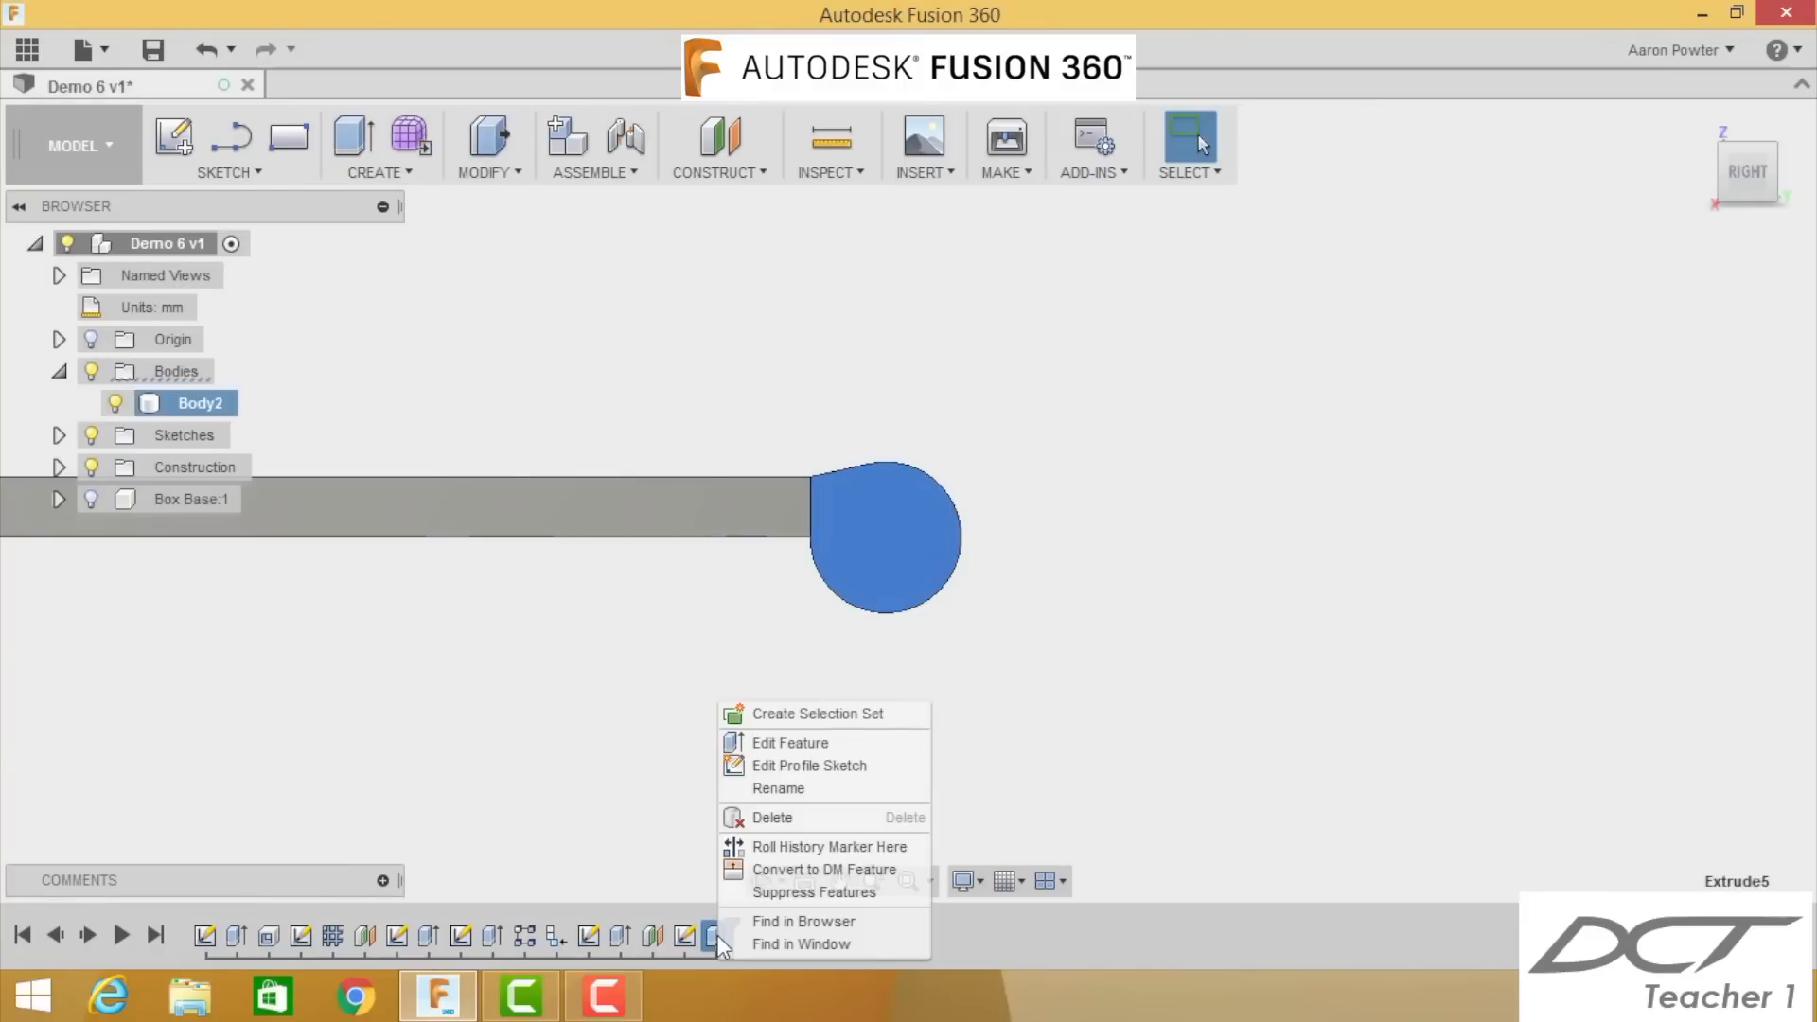
left_click(764, 744)
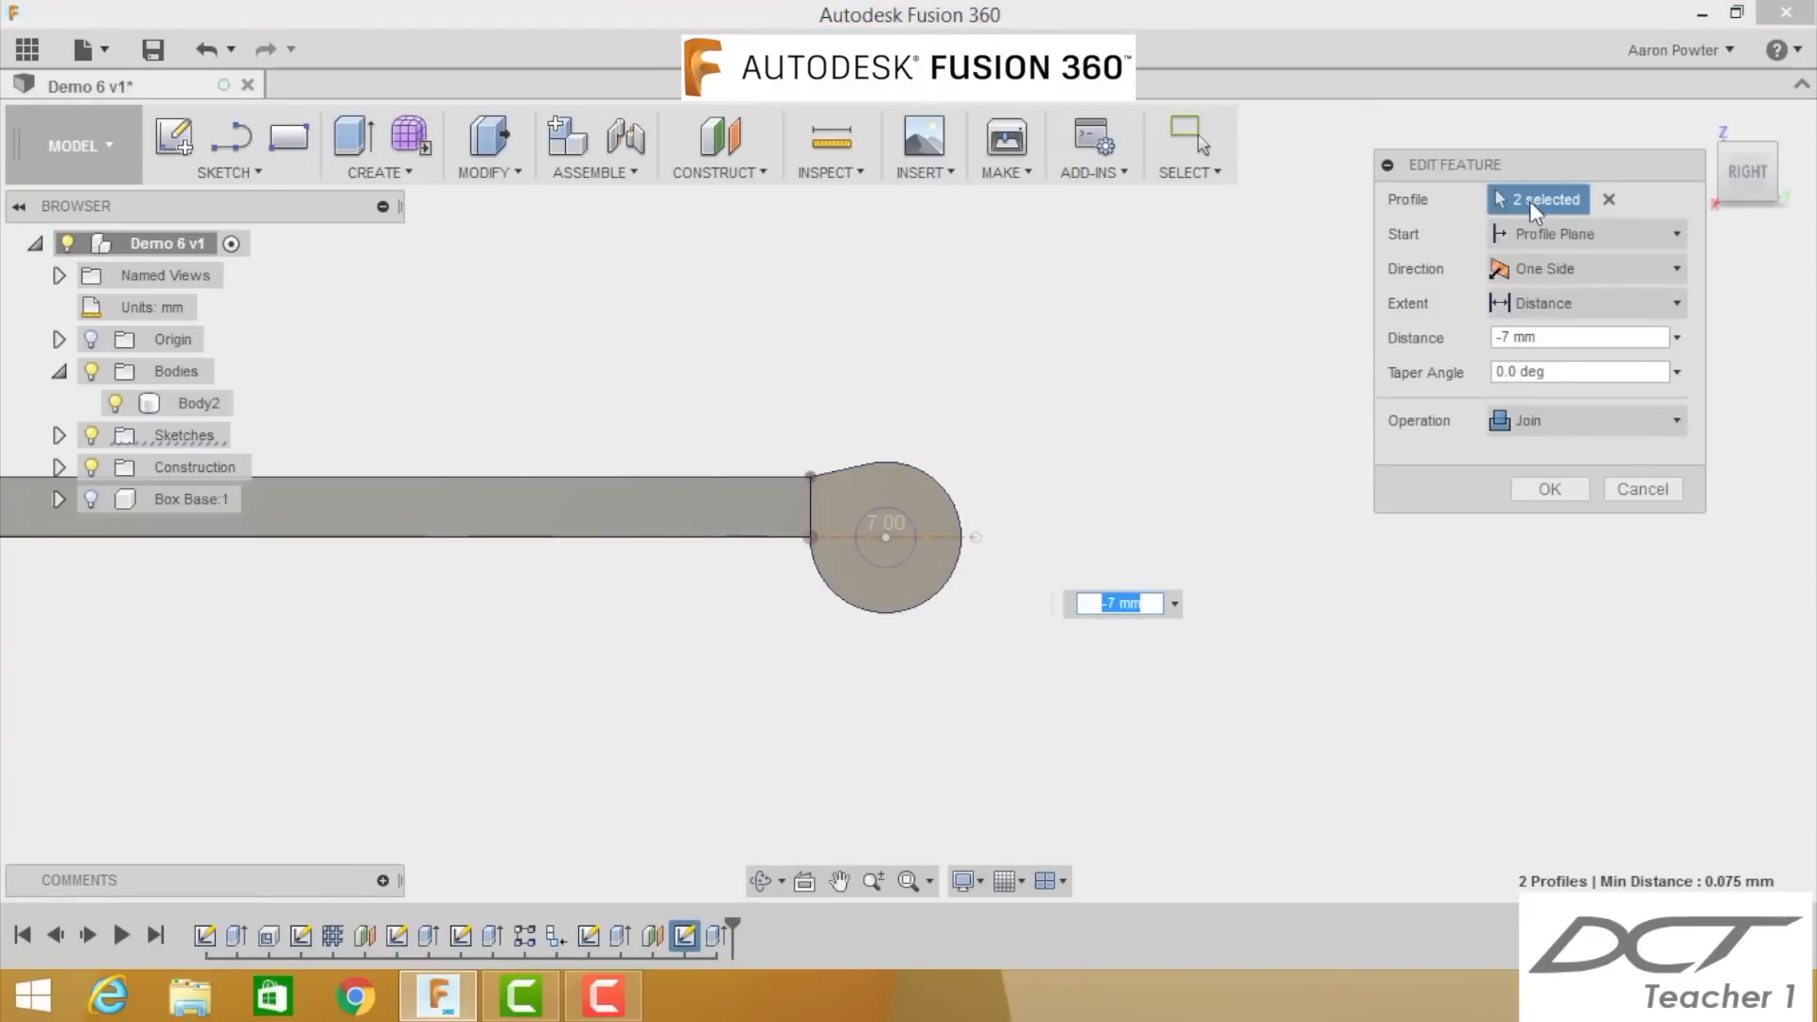
left_click(1609, 198)
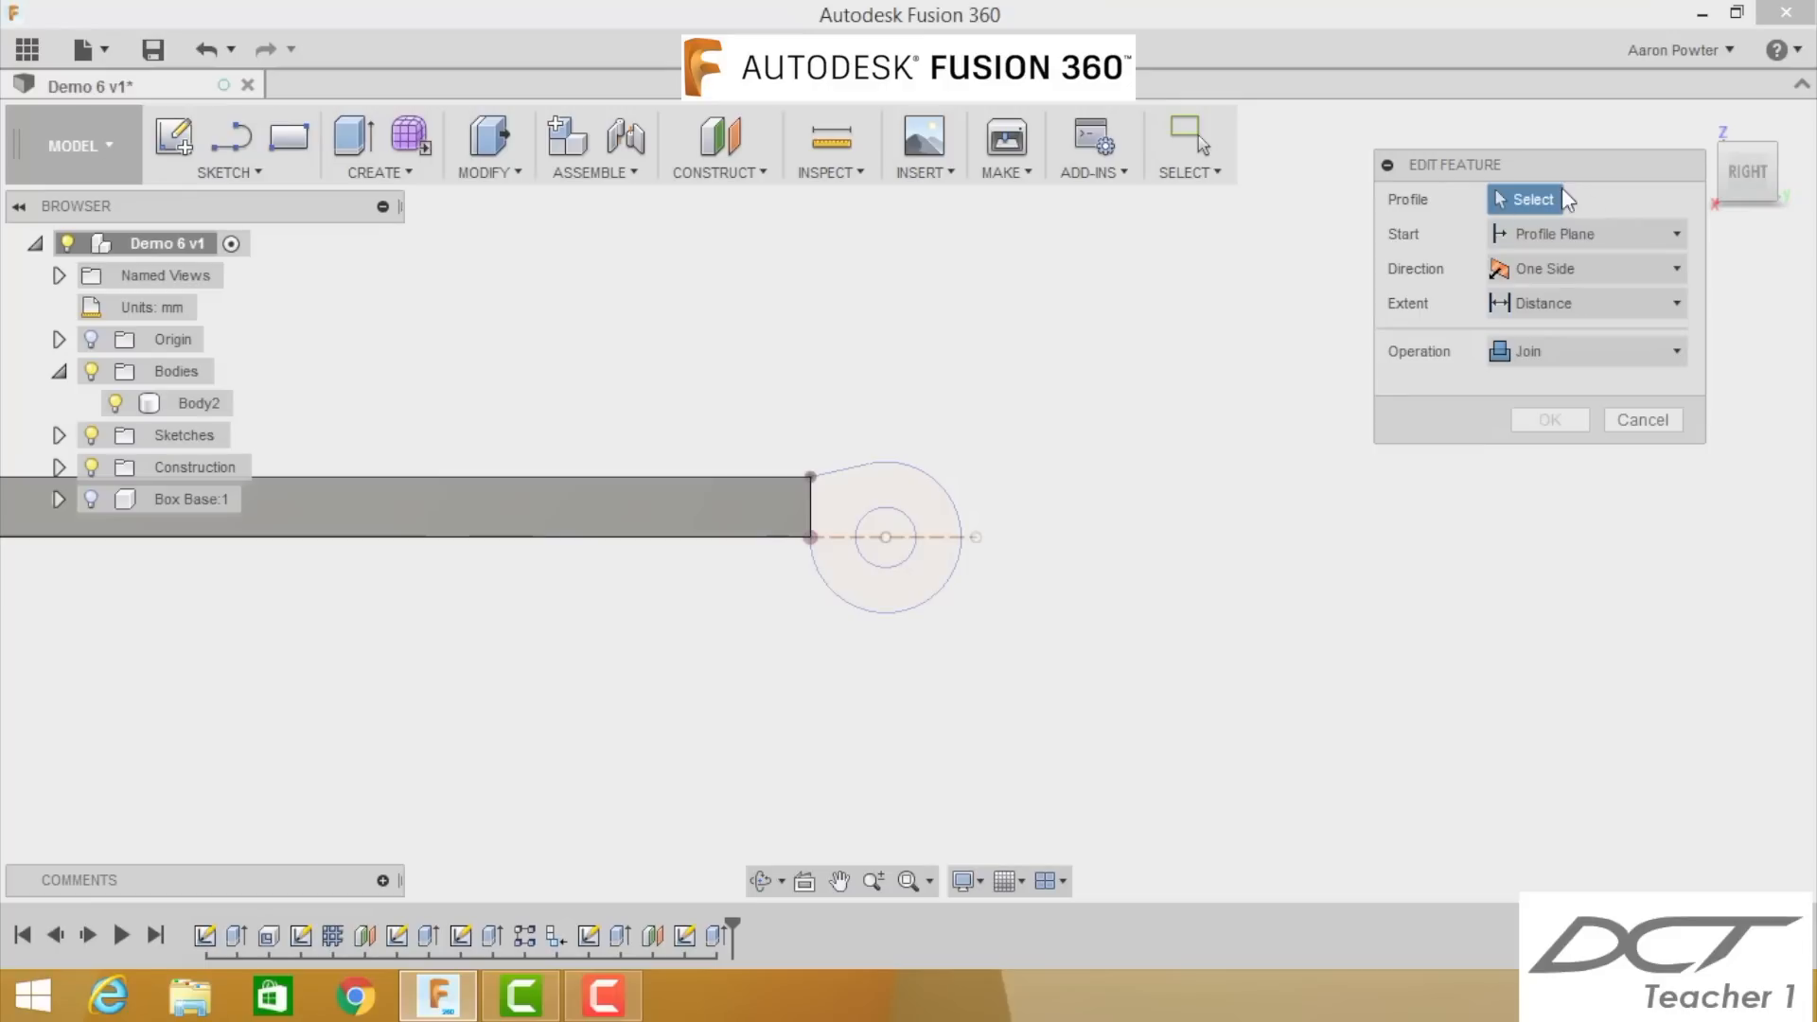
left_click(914, 485)
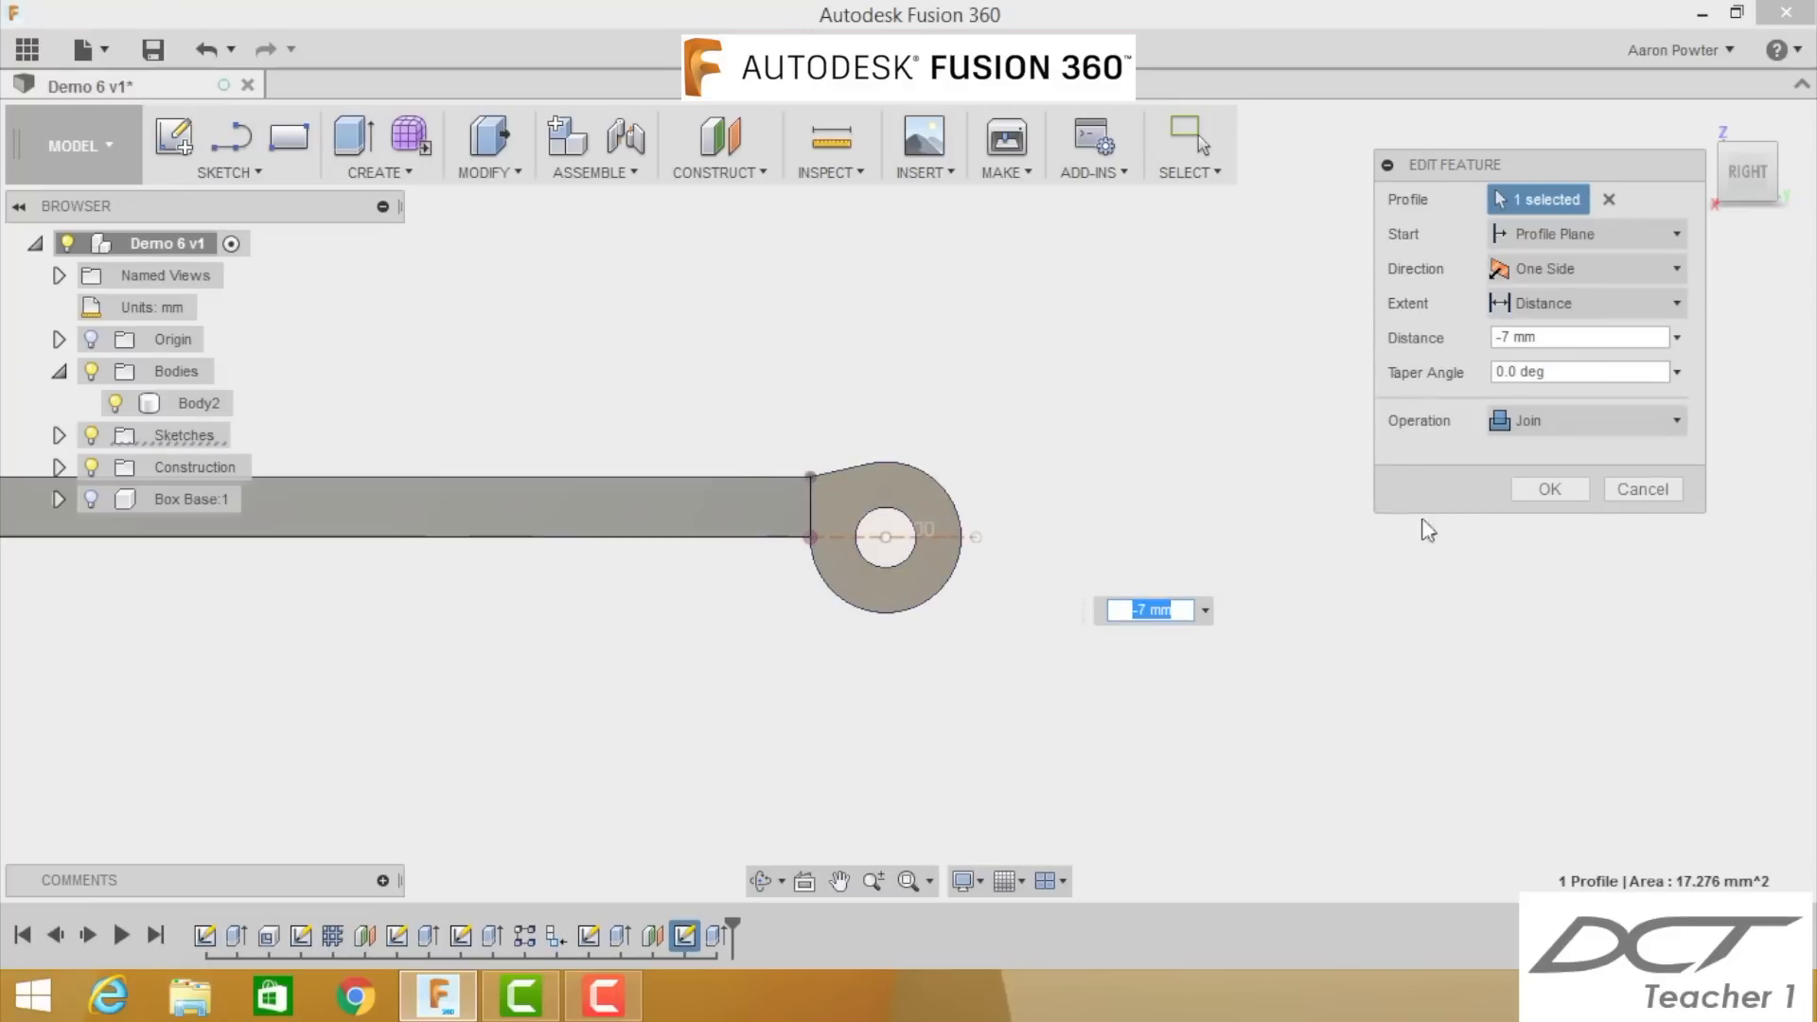
left_click(1553, 488)
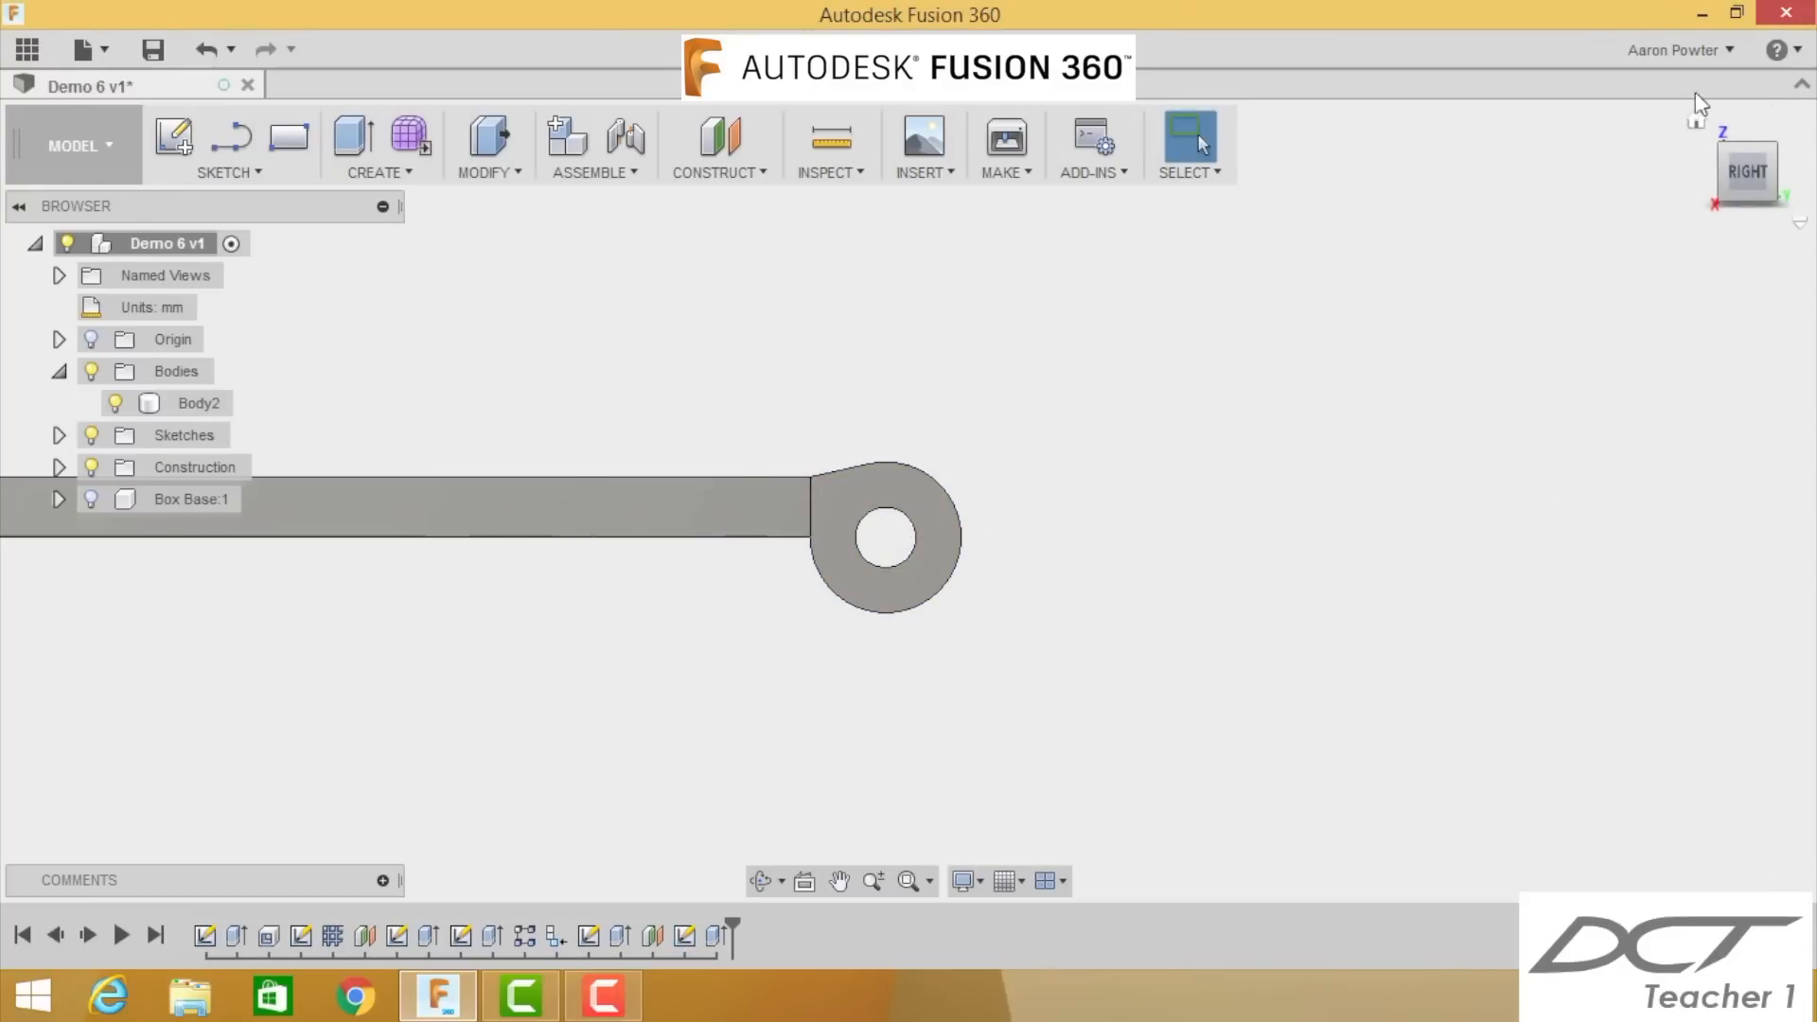
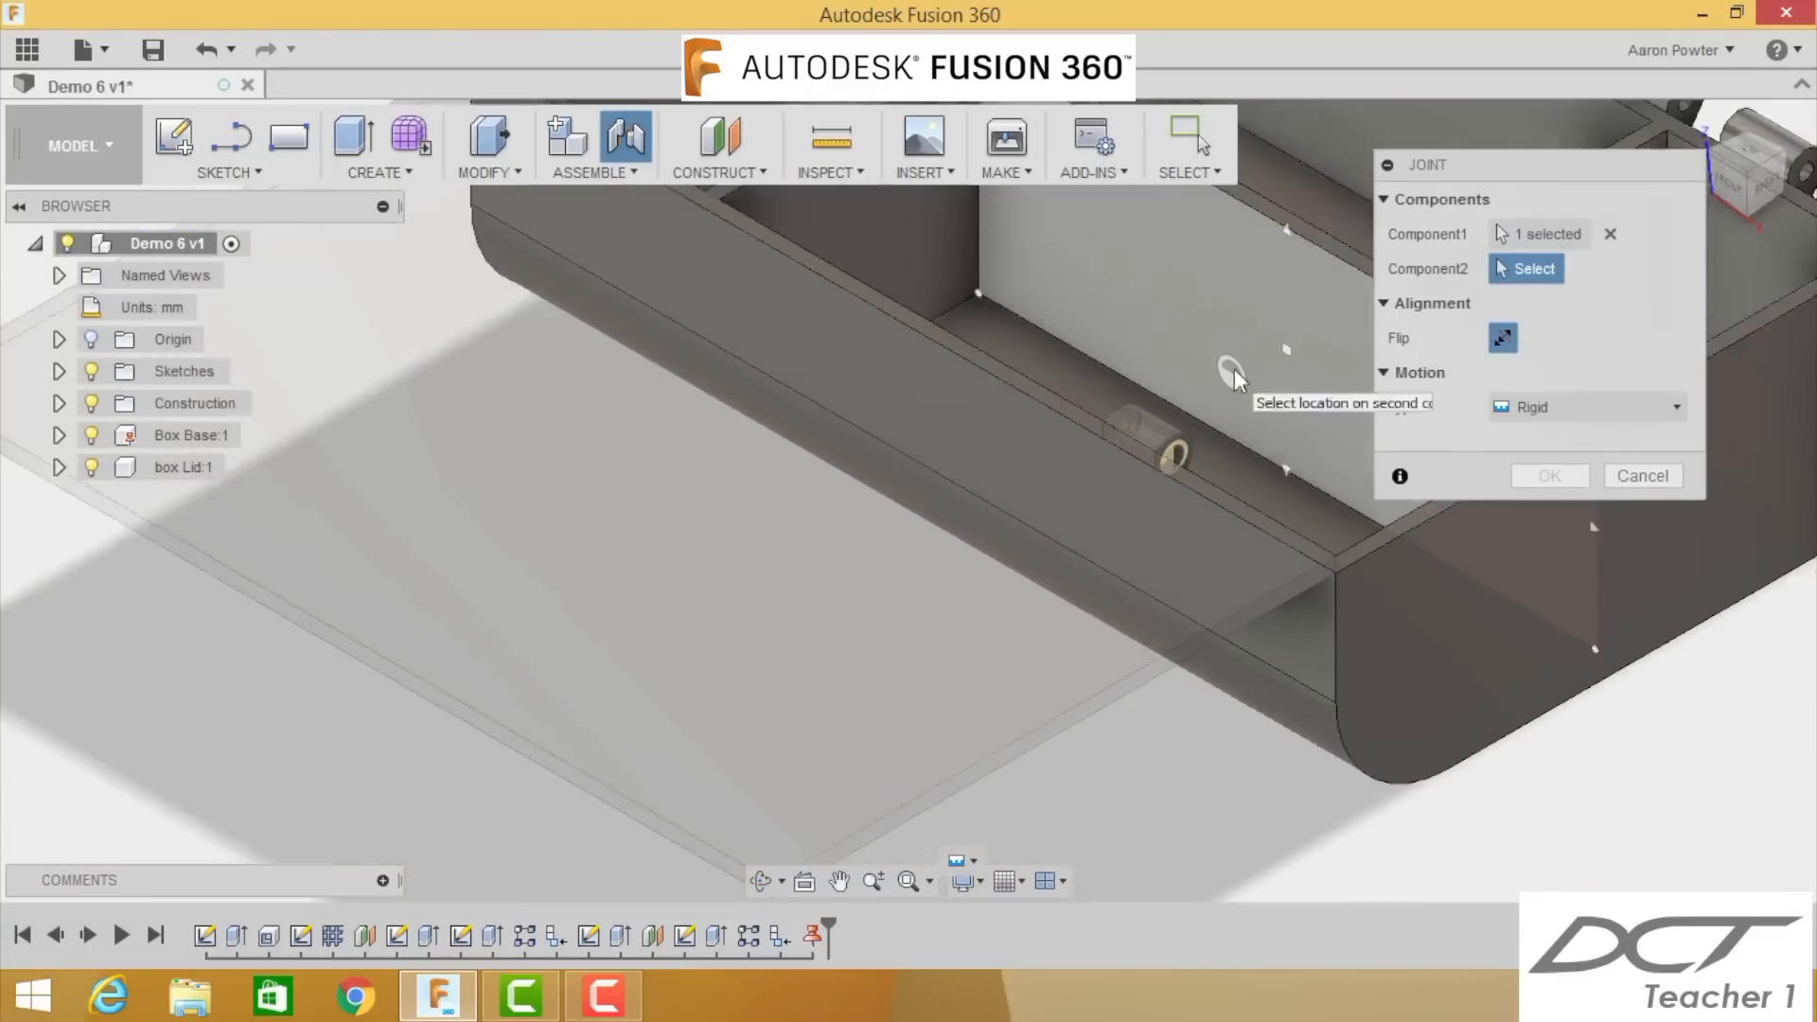
Step: Complete the joint by picking the pin hole centre on the box base's facing hinge knuckle, with Revolute motion about the Z axis
scroll(1234, 369, "down", 3)
middle_click_drag(1546, 710, 1120, 795)
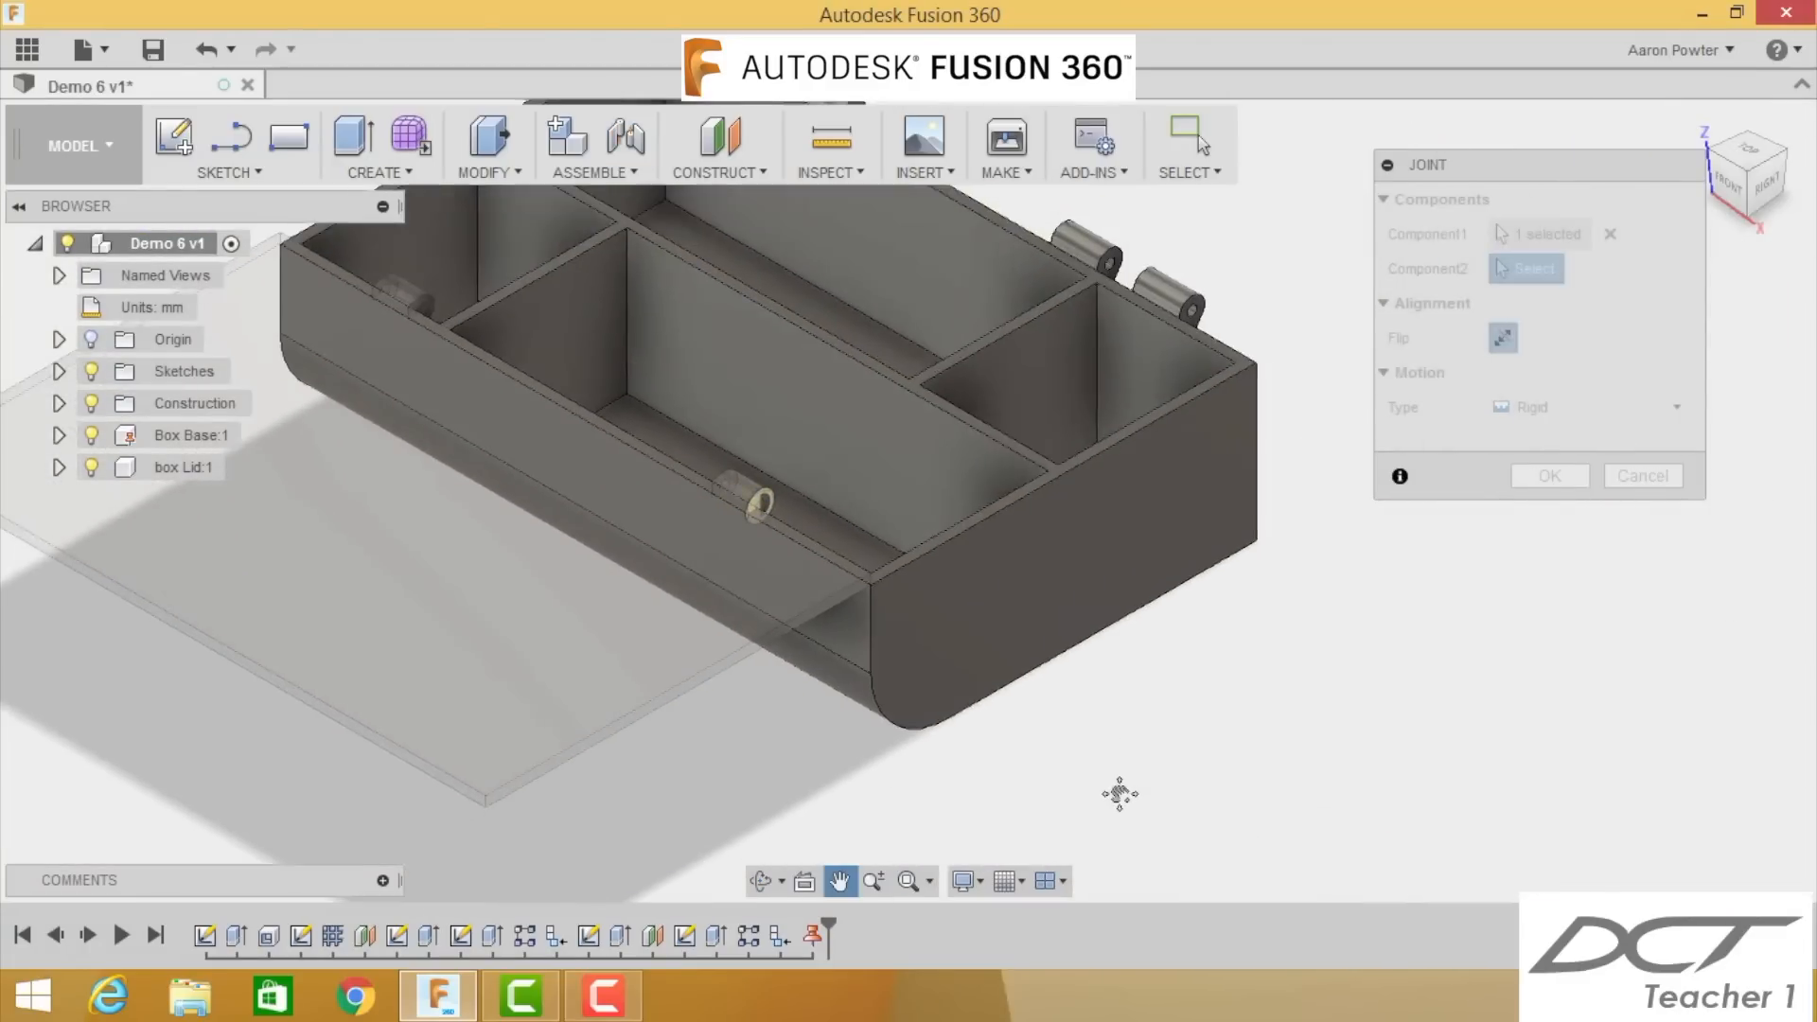
left_click(760, 881)
left_click_drag(951, 440, 733, 493)
key("Escape")
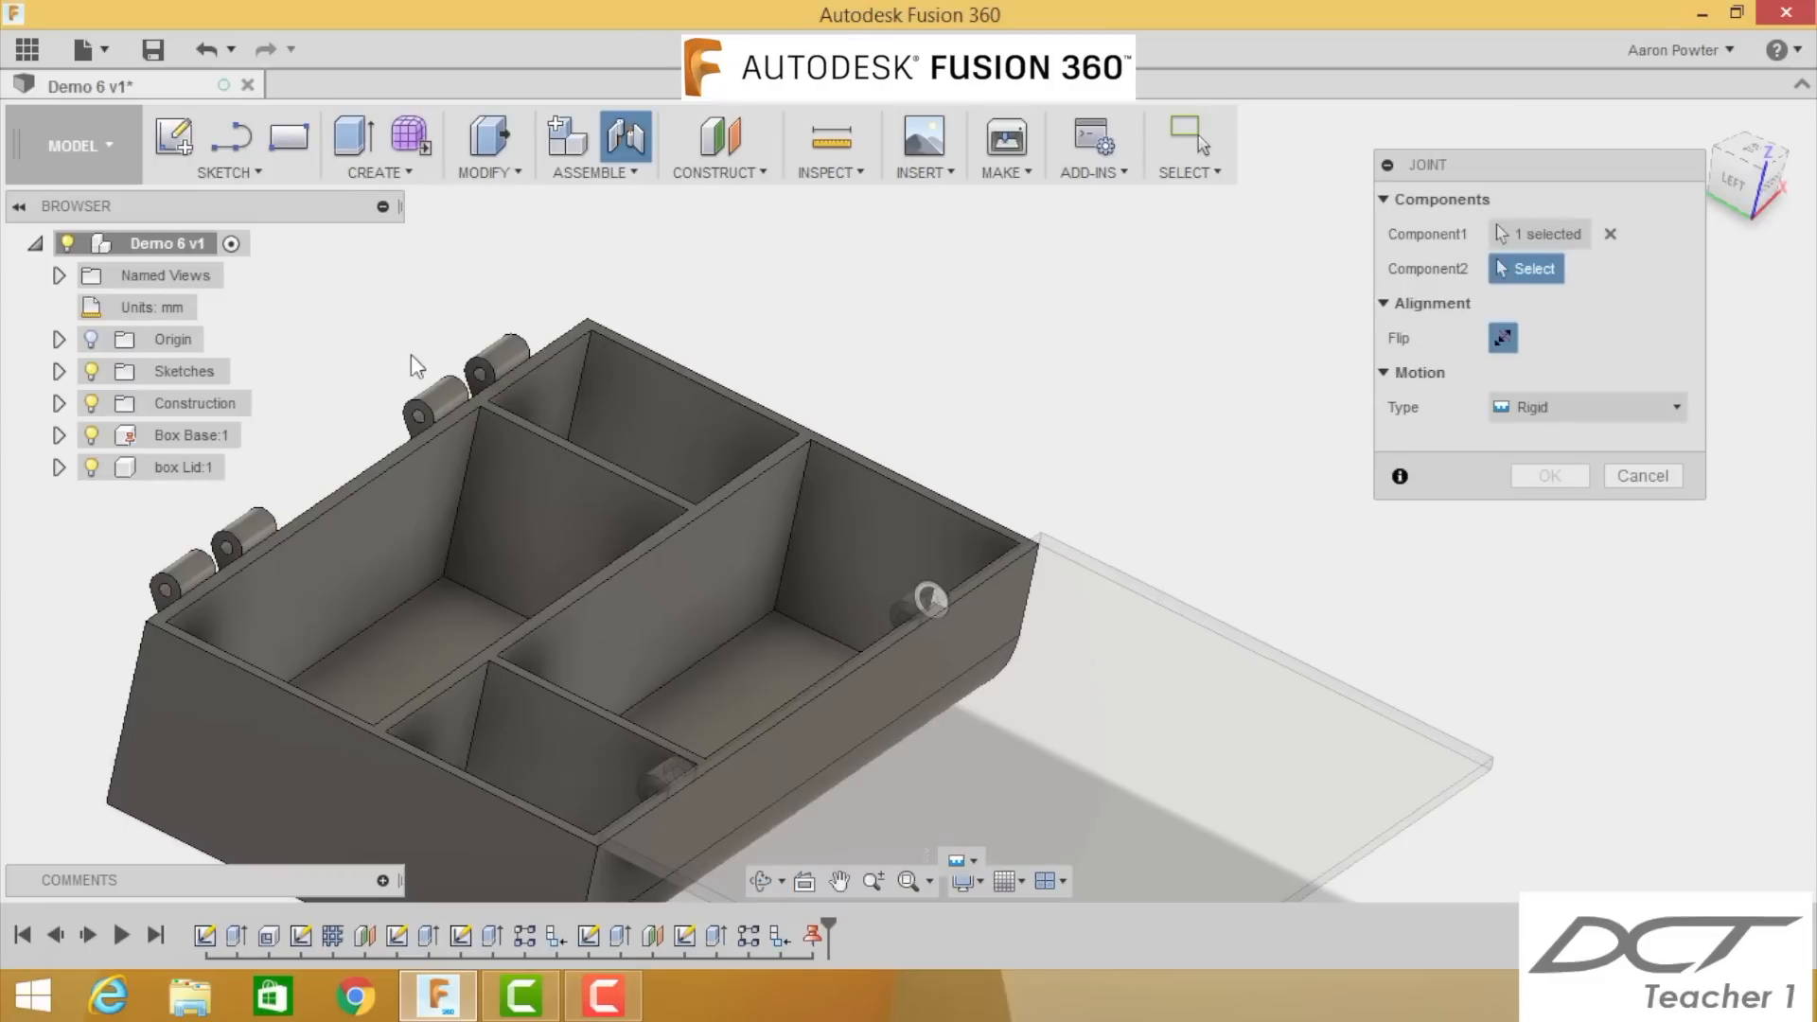
scroll(420, 346, "up", 5)
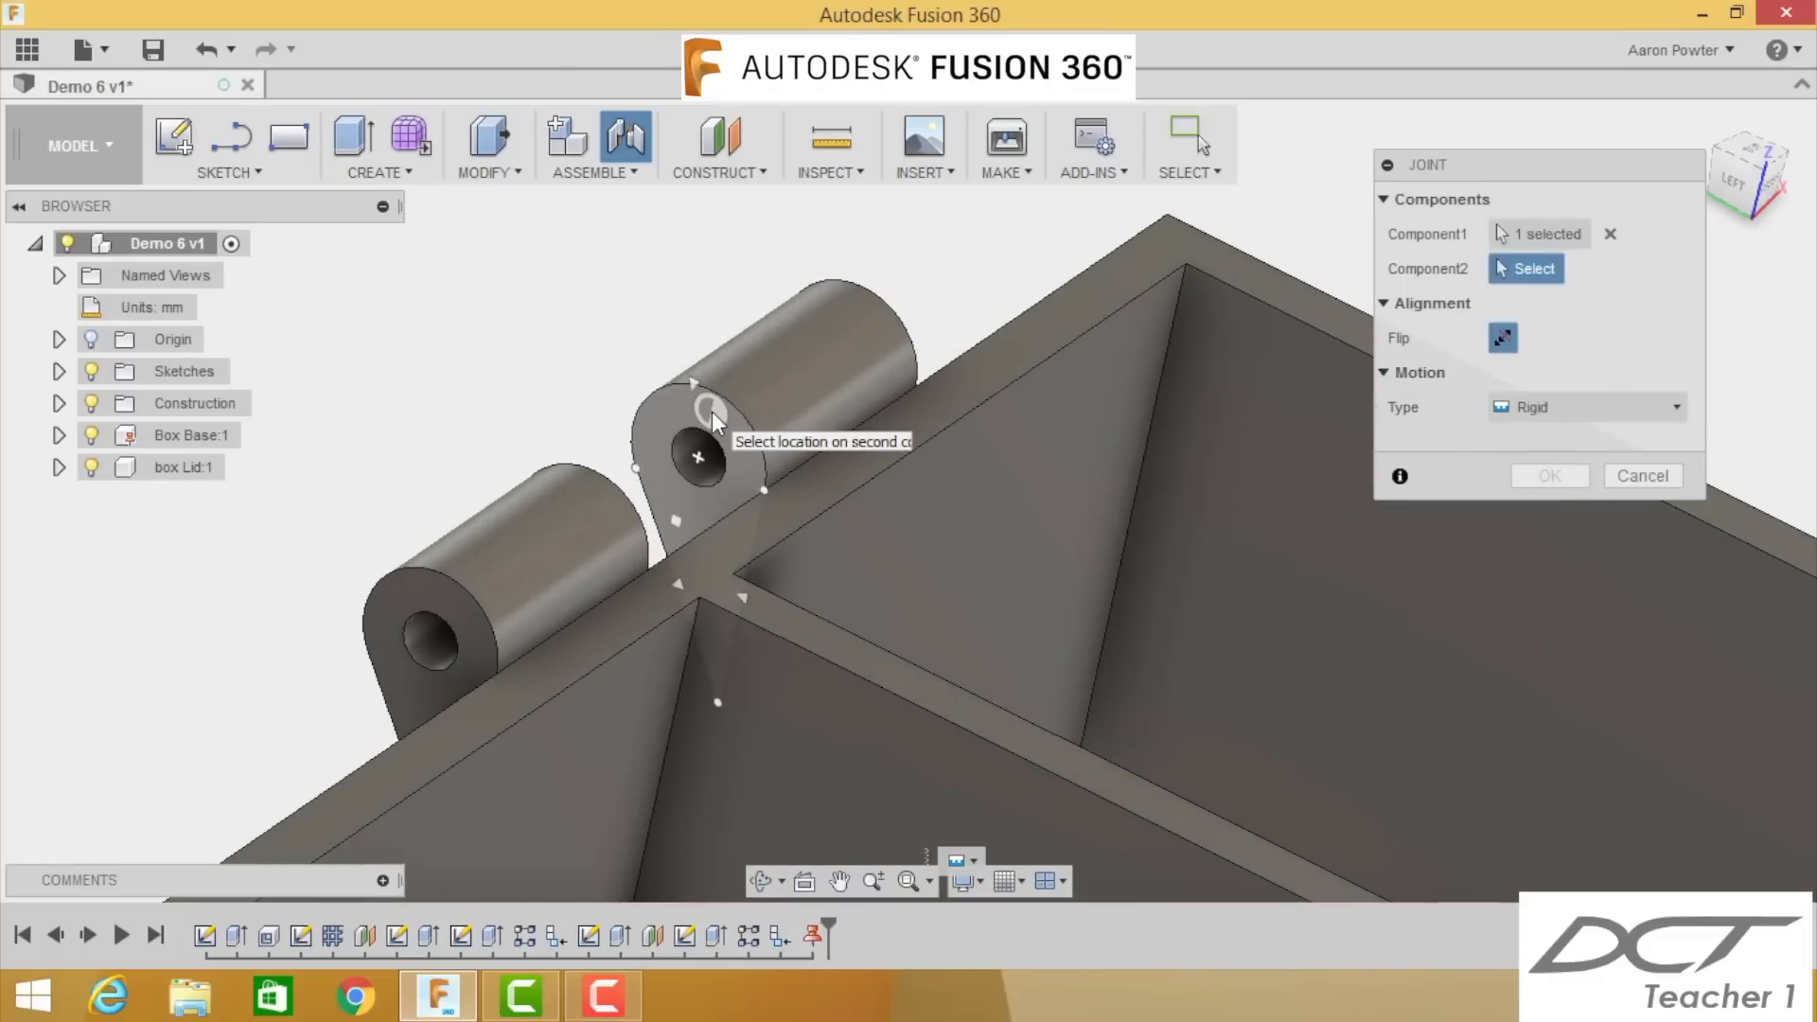
left_click(712, 412)
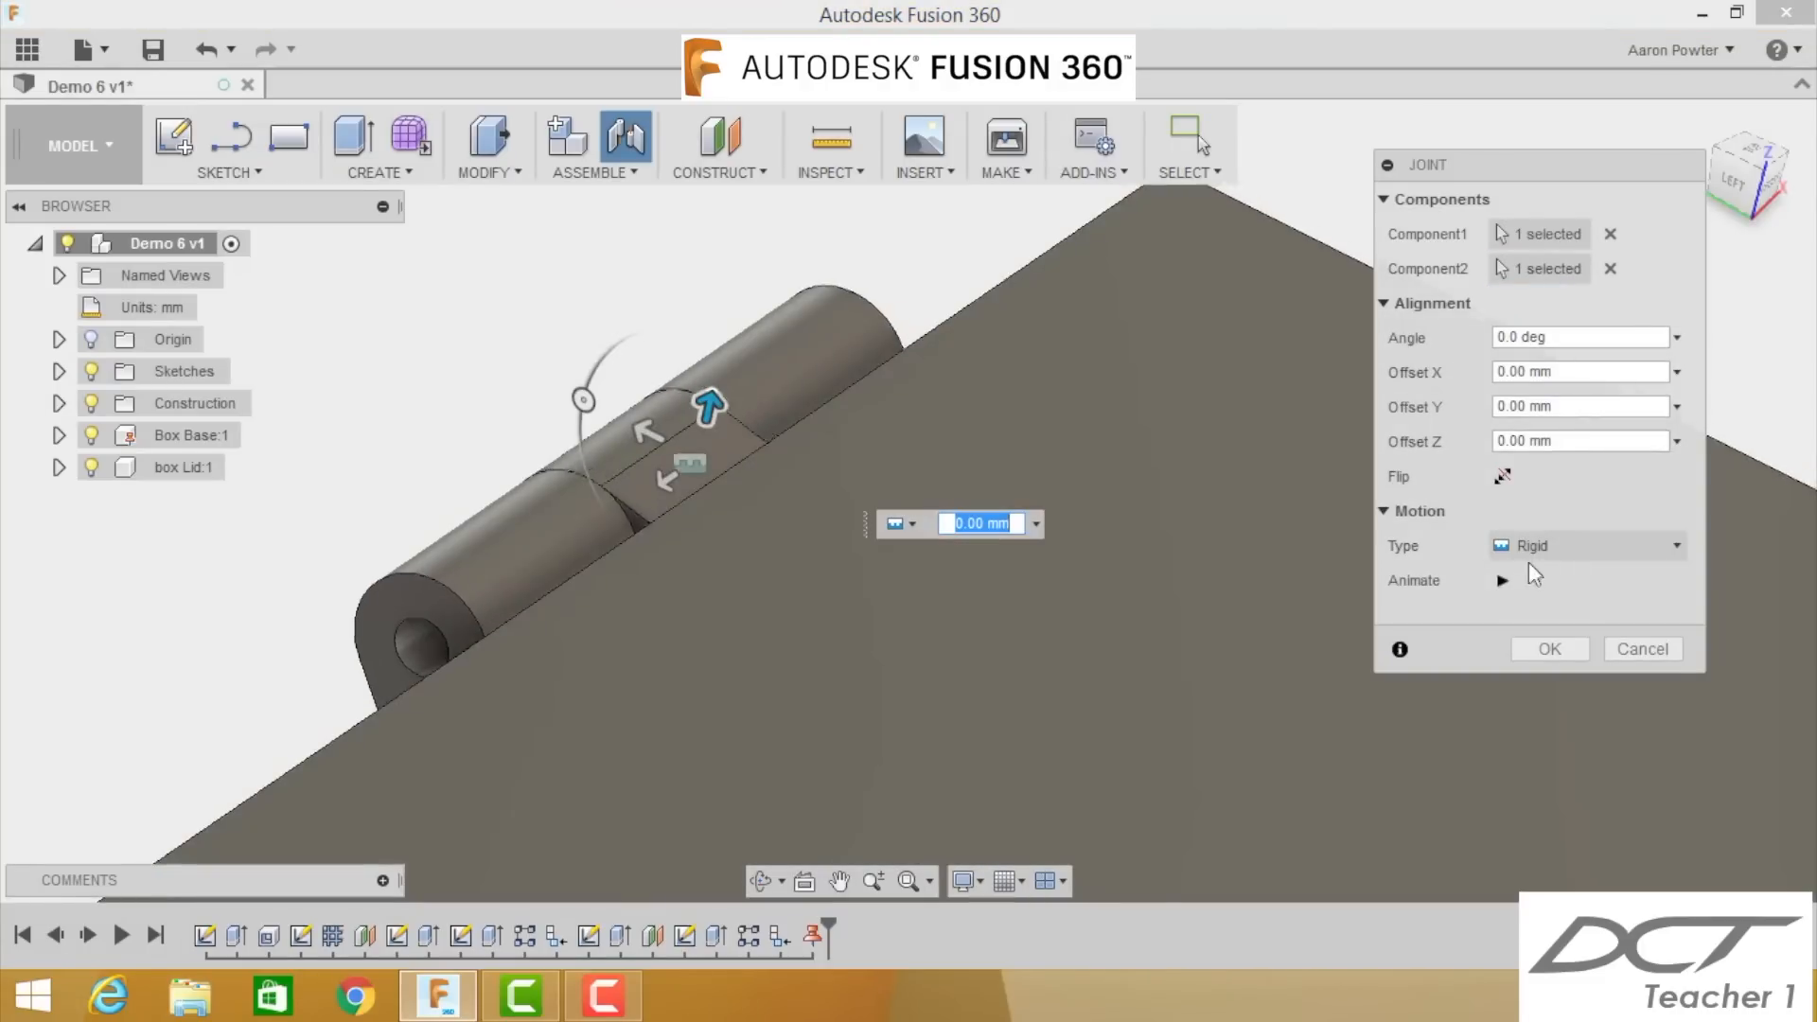
left_click(1531, 549)
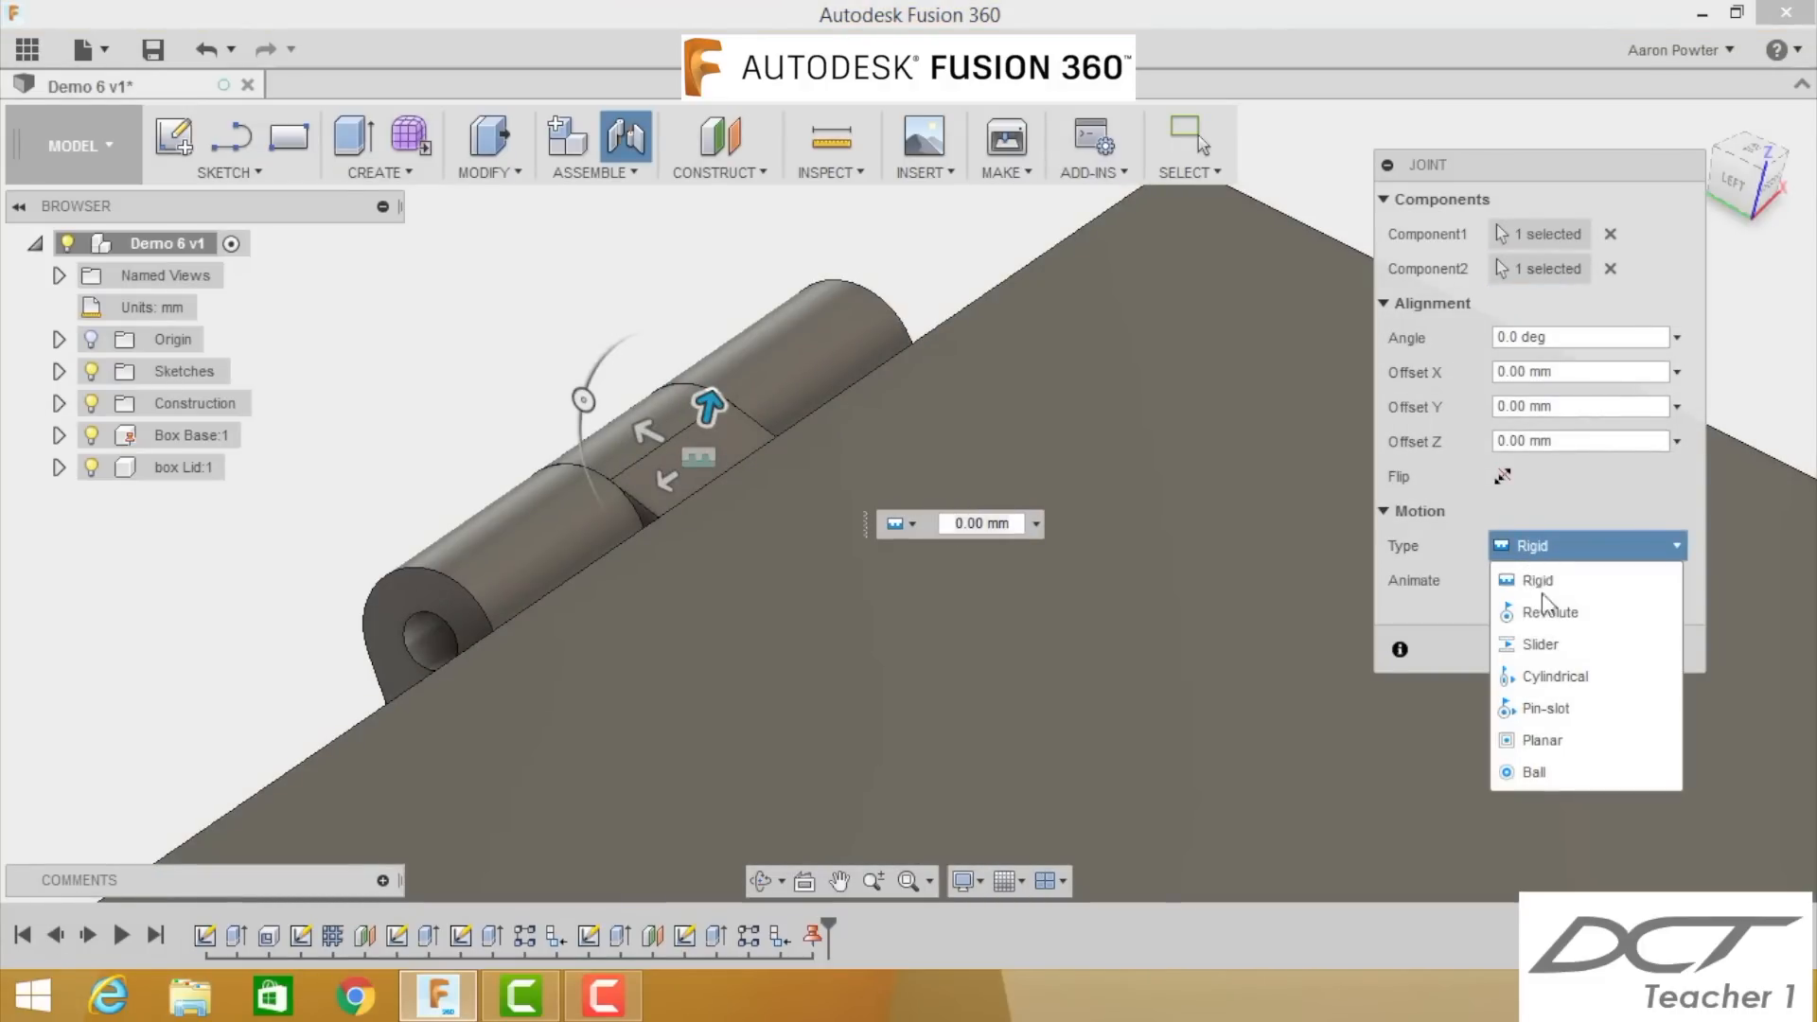
left_click(1544, 607)
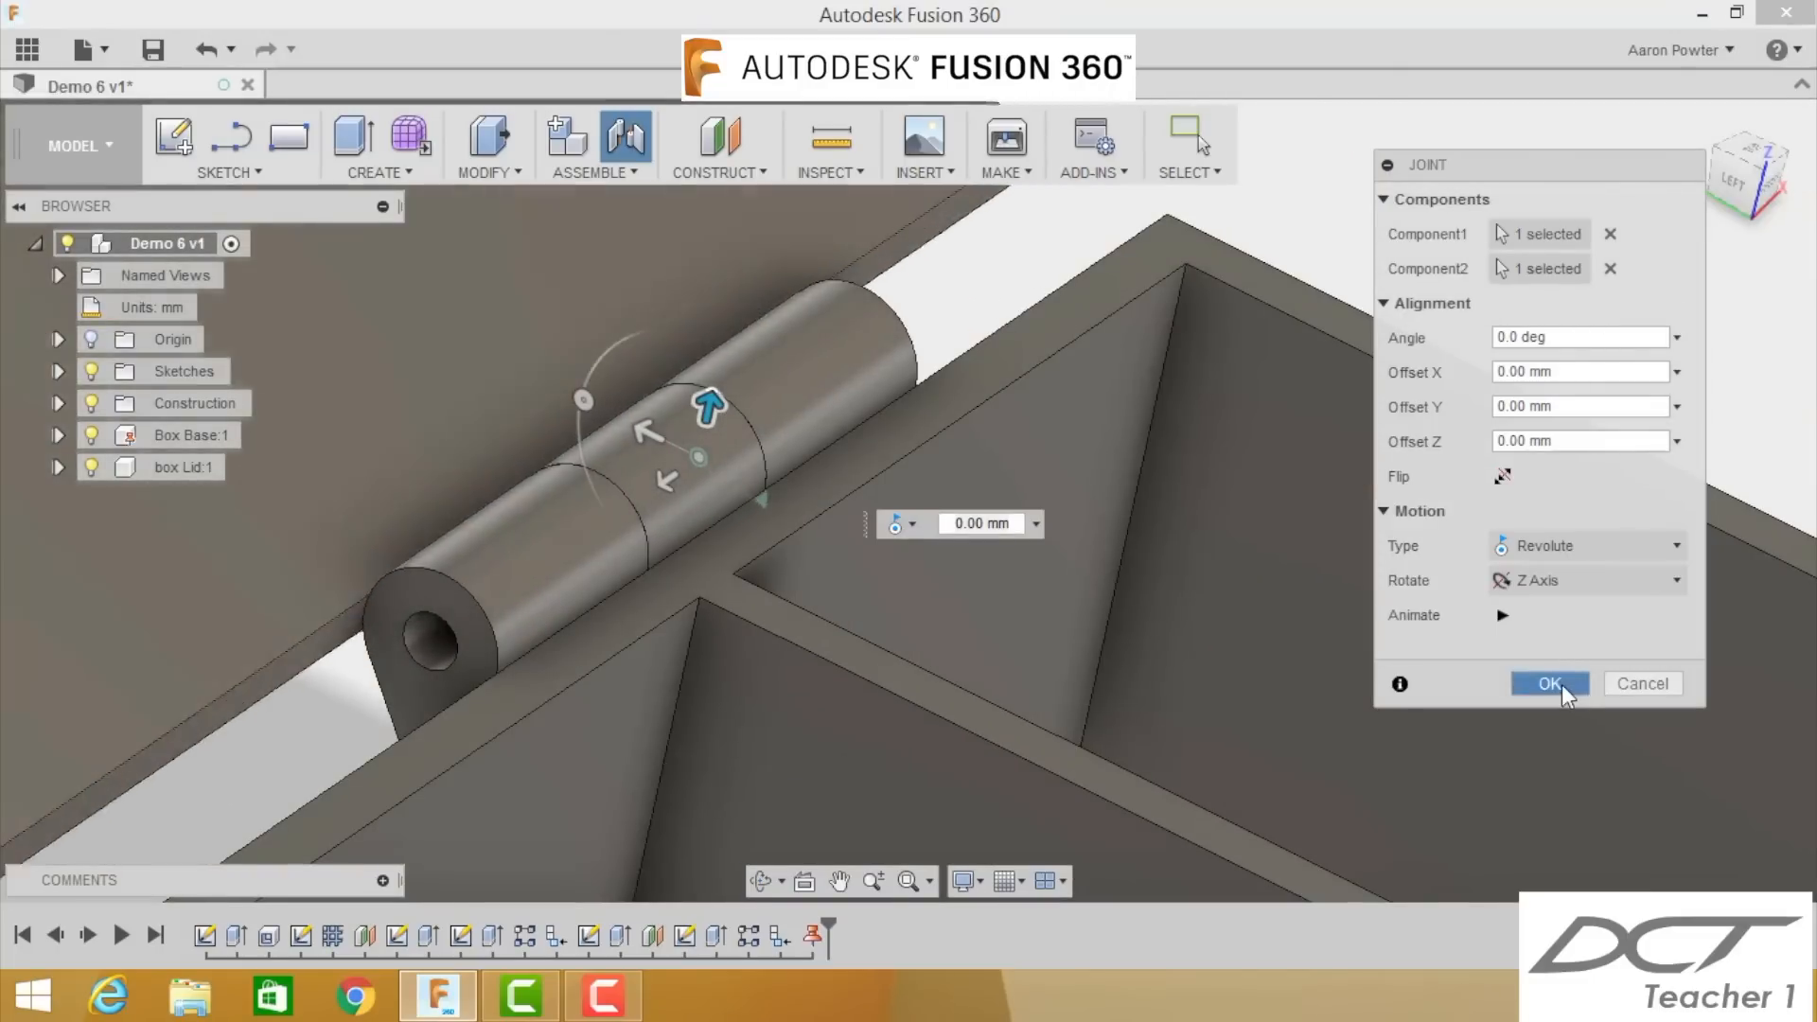
left_click(1550, 684)
Step: Limit the hinge joint's rotation to a minimum of 0 degrees and a maximum of 180 degrees, and preview the lid's motion
left_click(1695, 121)
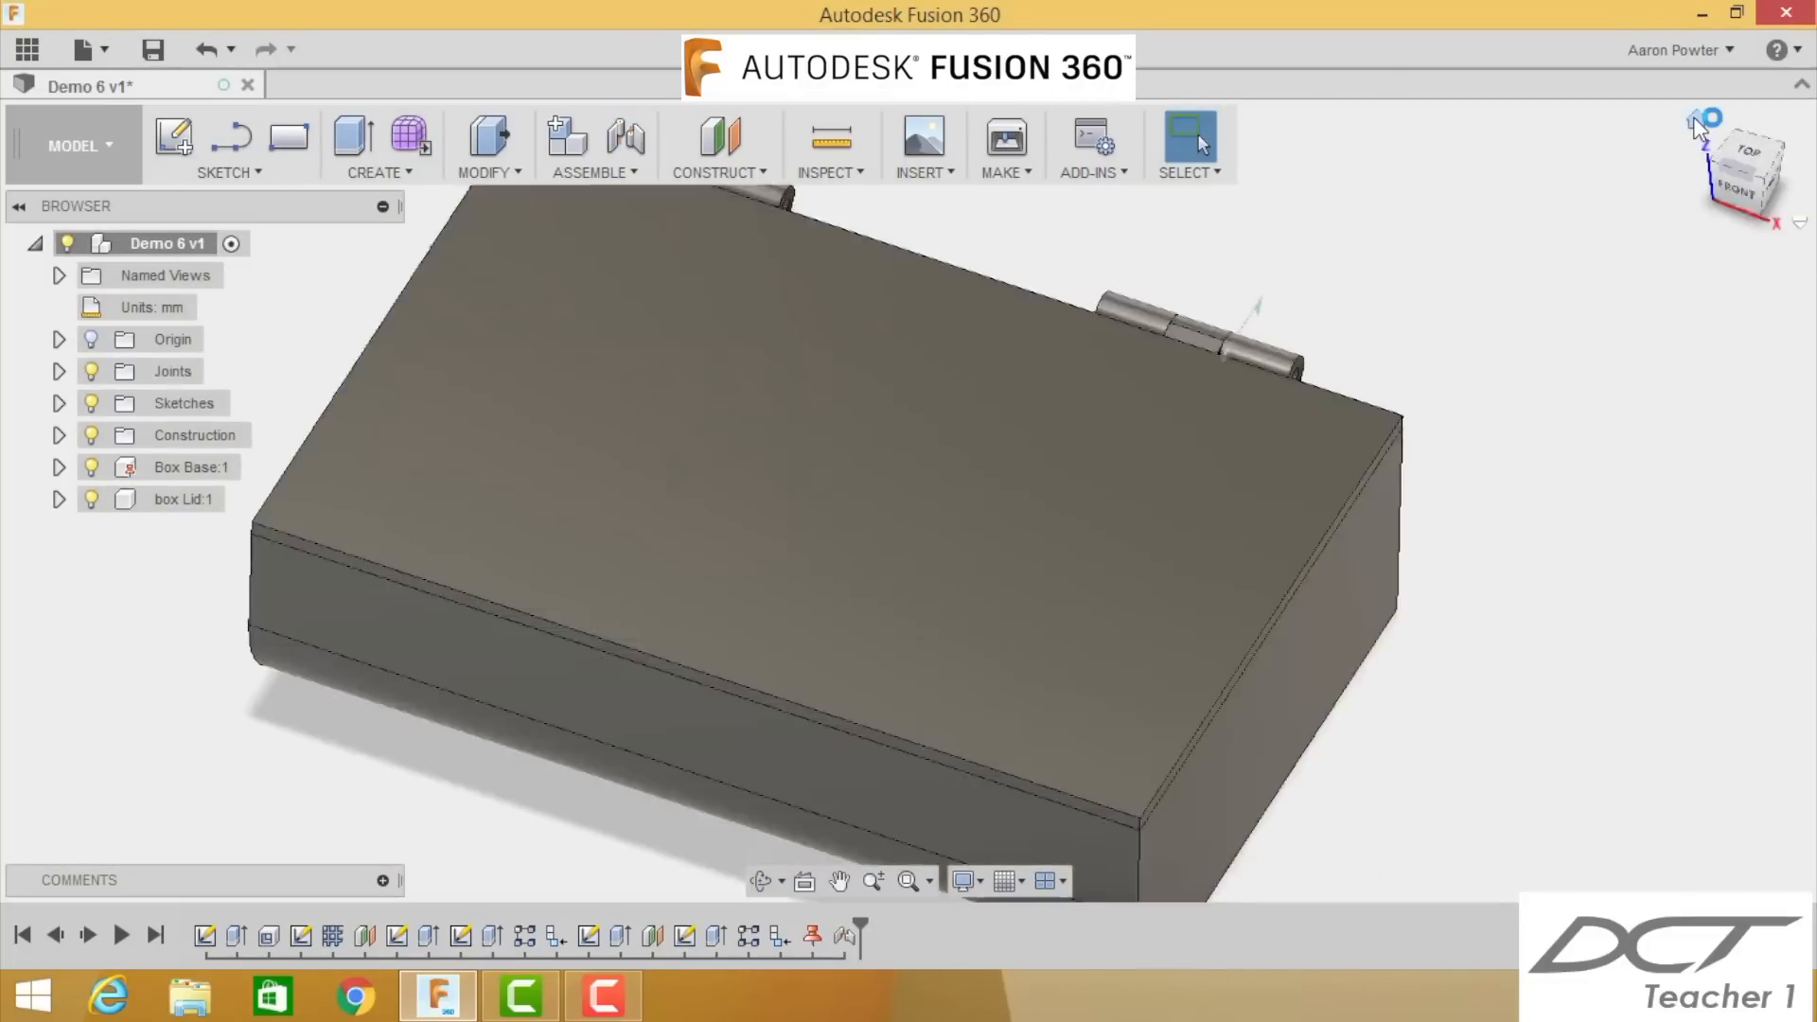
scroll(1037, 271, "up", 2)
middle_click_drag(1037, 271, 908, 405)
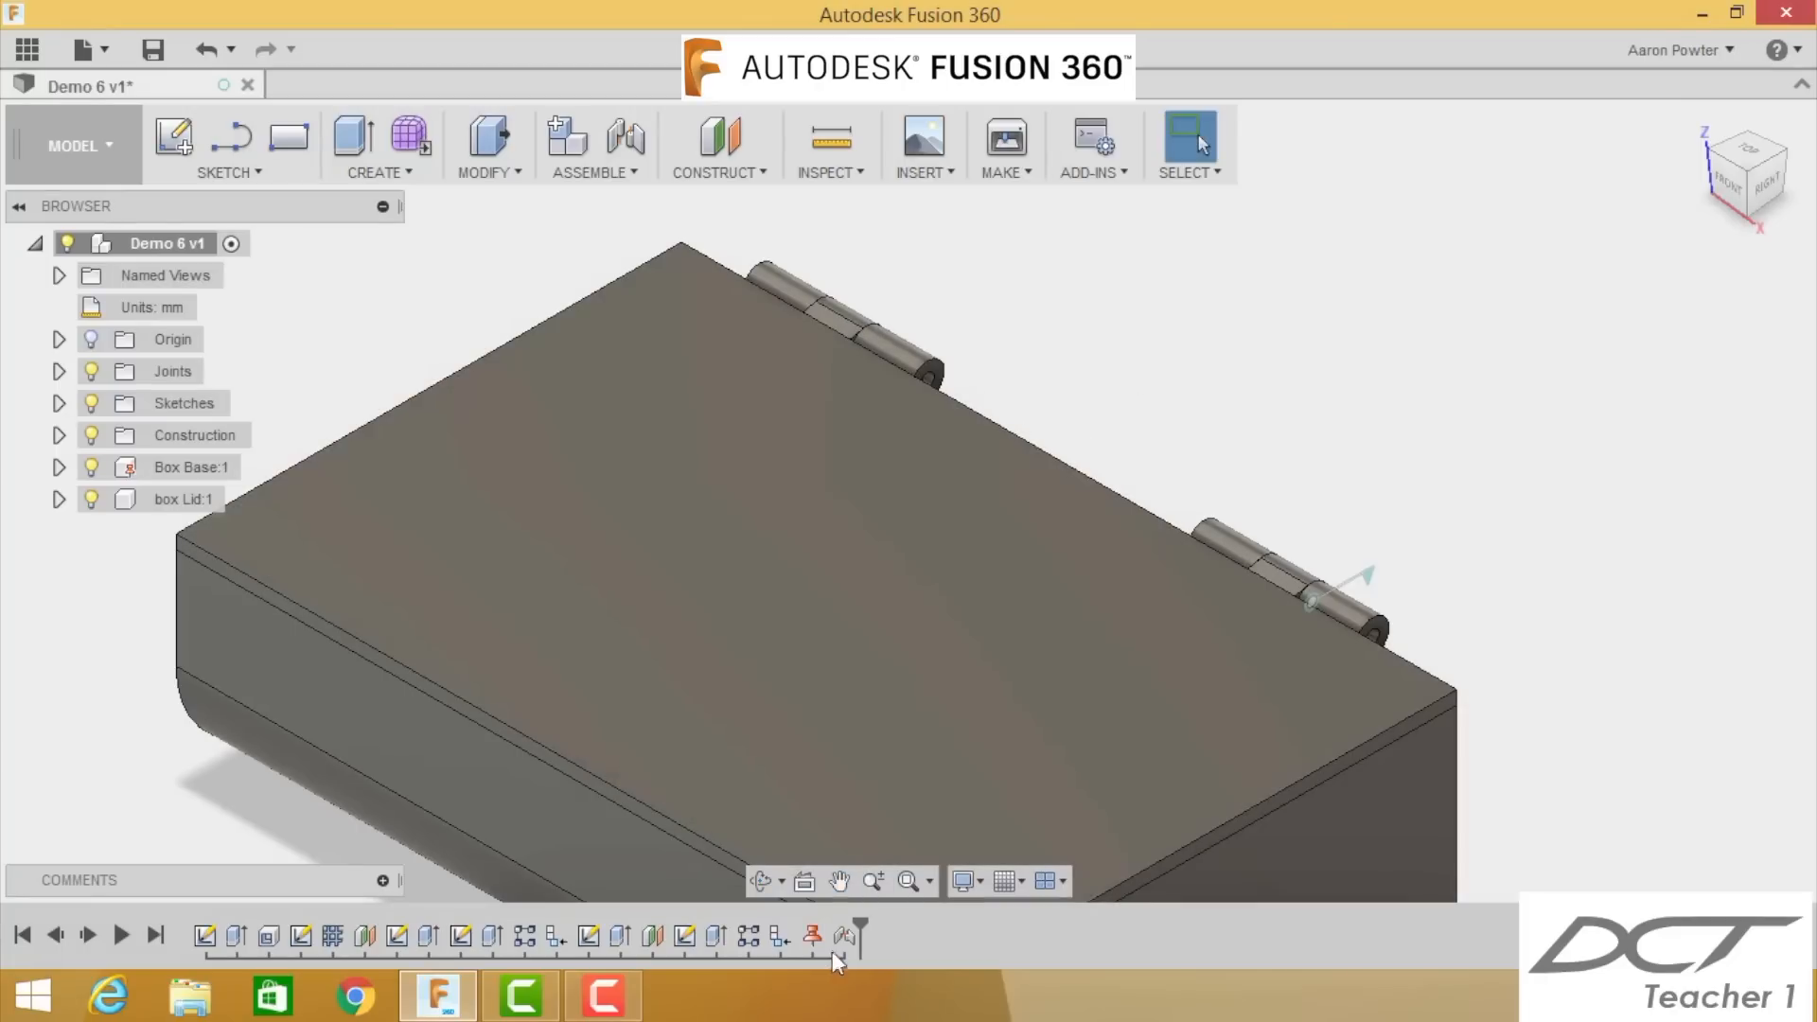
right_click(839, 935)
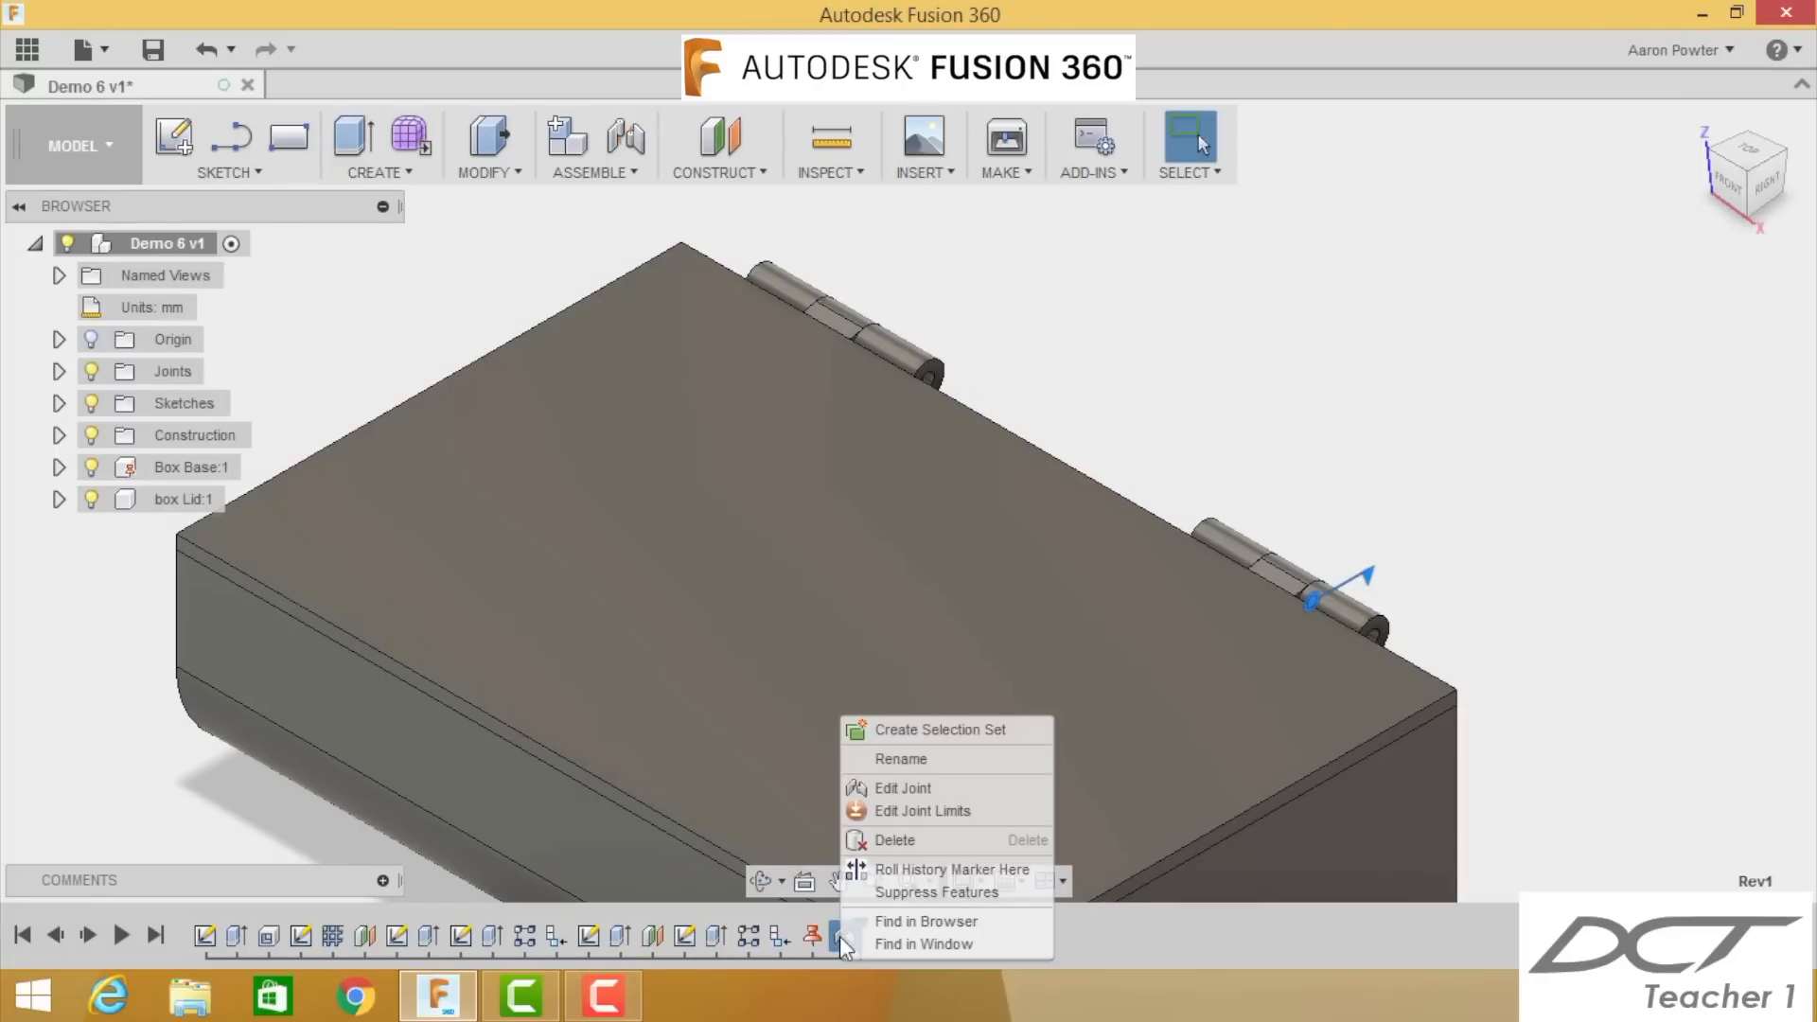
left_click(917, 812)
left_click(1479, 234)
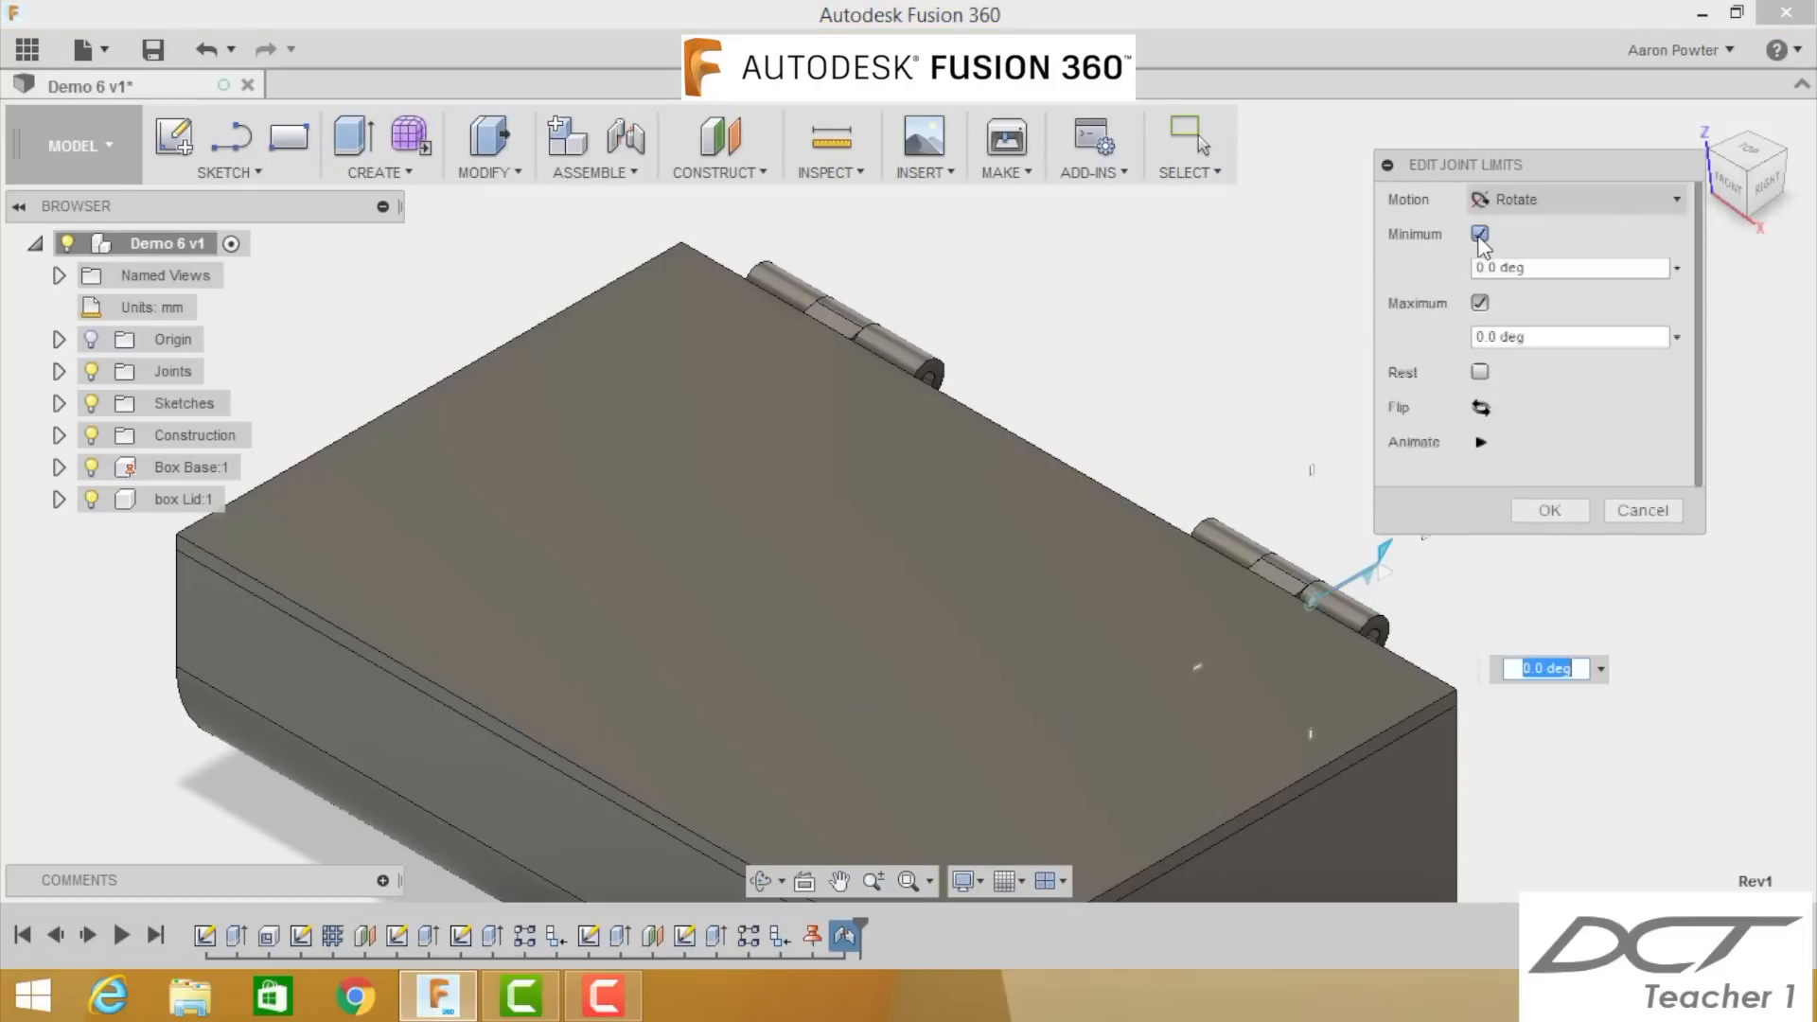
left_click(1479, 303)
left_click(1478, 338)
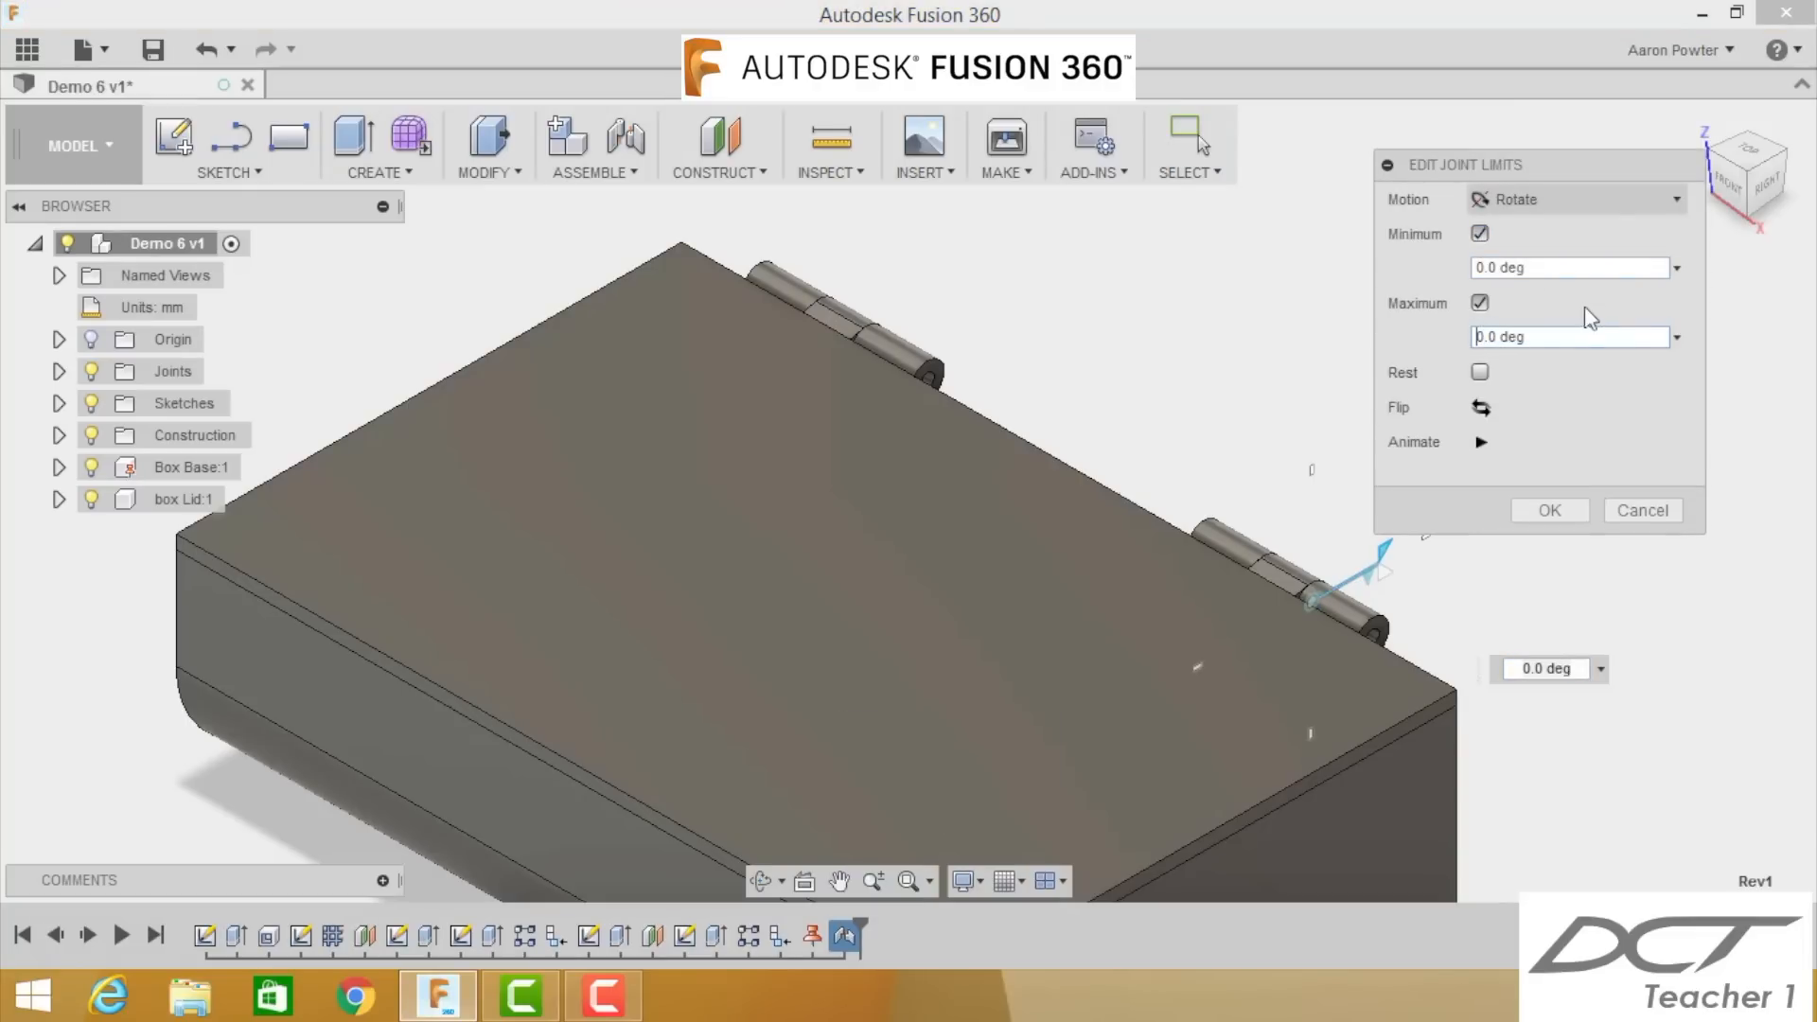
type("18")
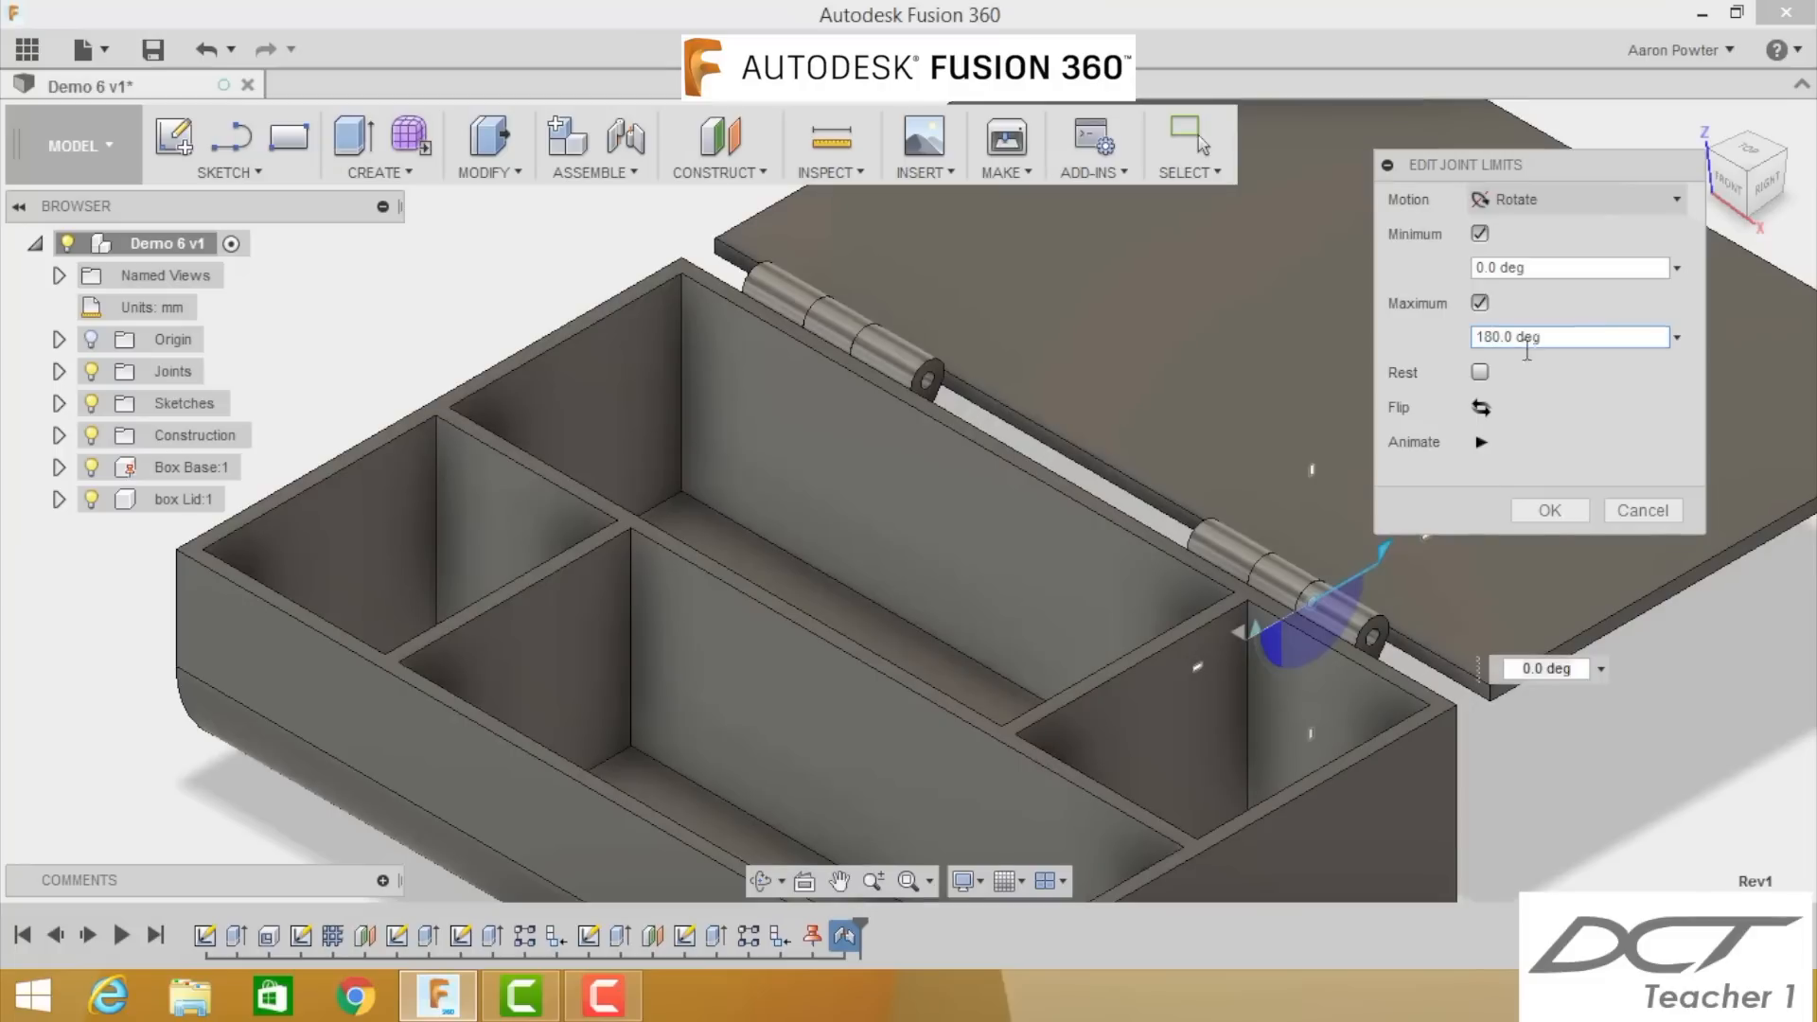
left_click(1482, 442)
left_click(1548, 512)
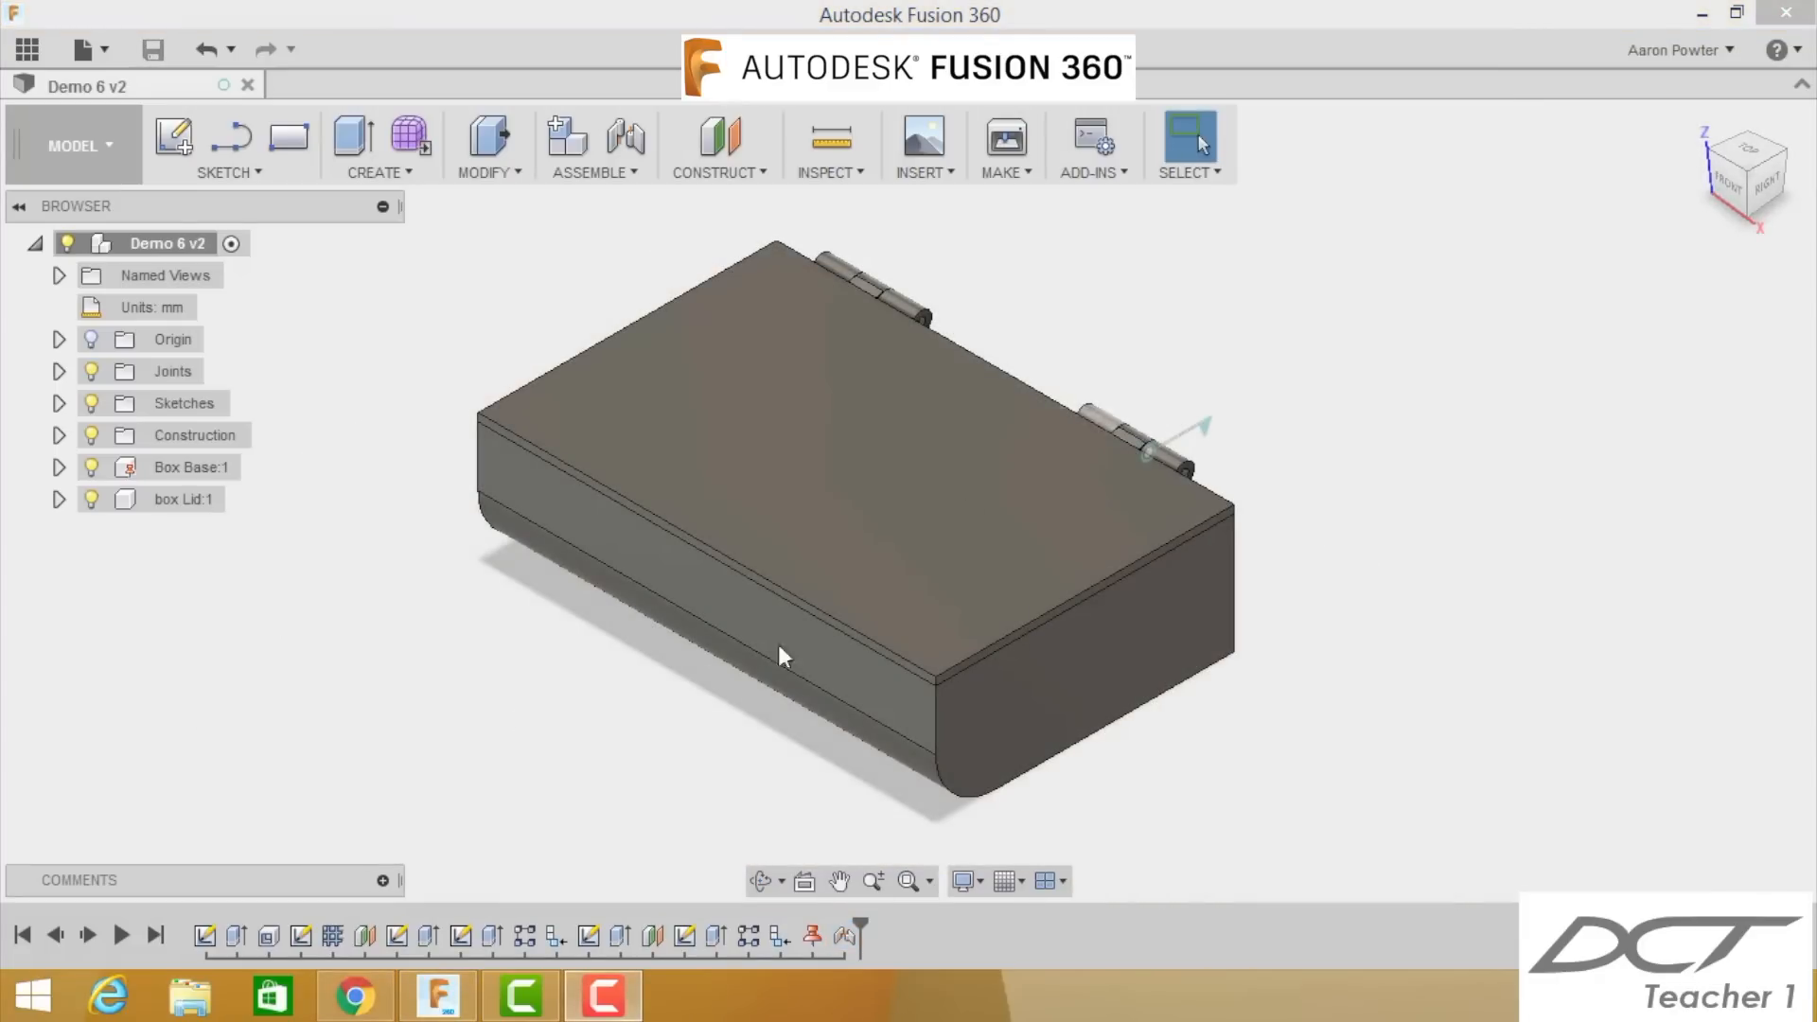
Step: Hide the box lid and box base components
left_click(315, 592)
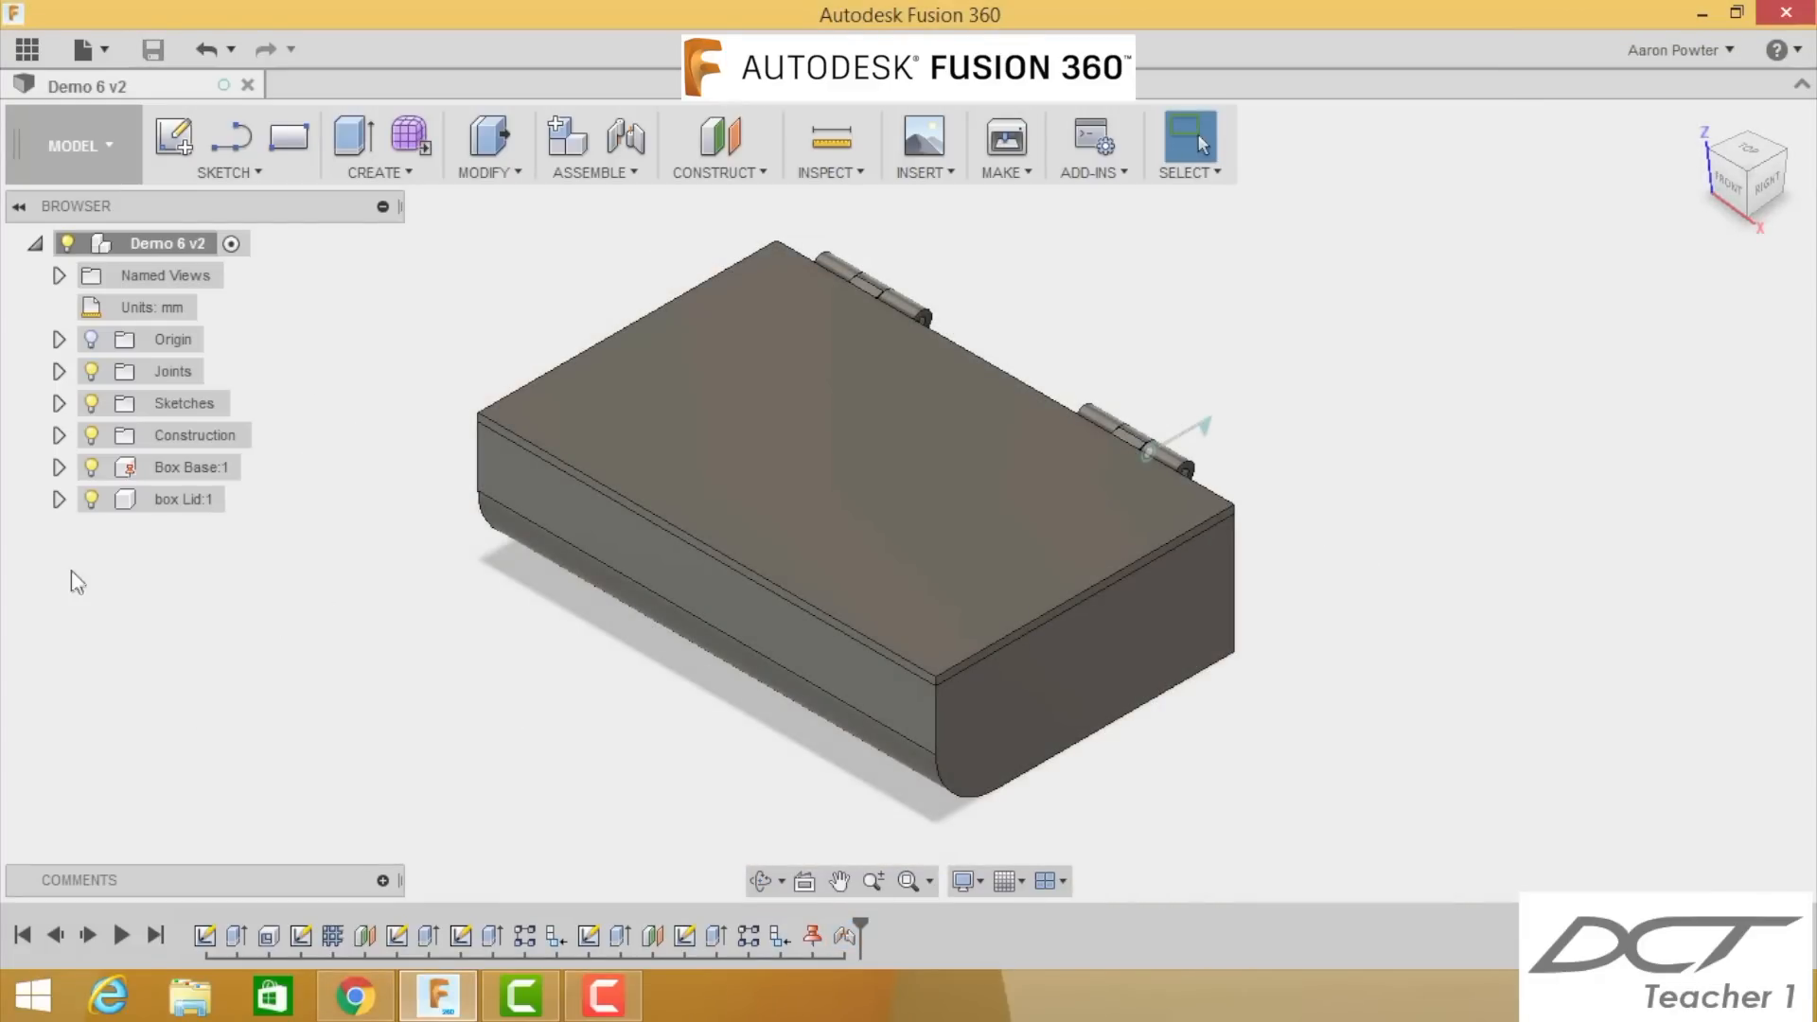
left_click(91, 500)
left_click(91, 467)
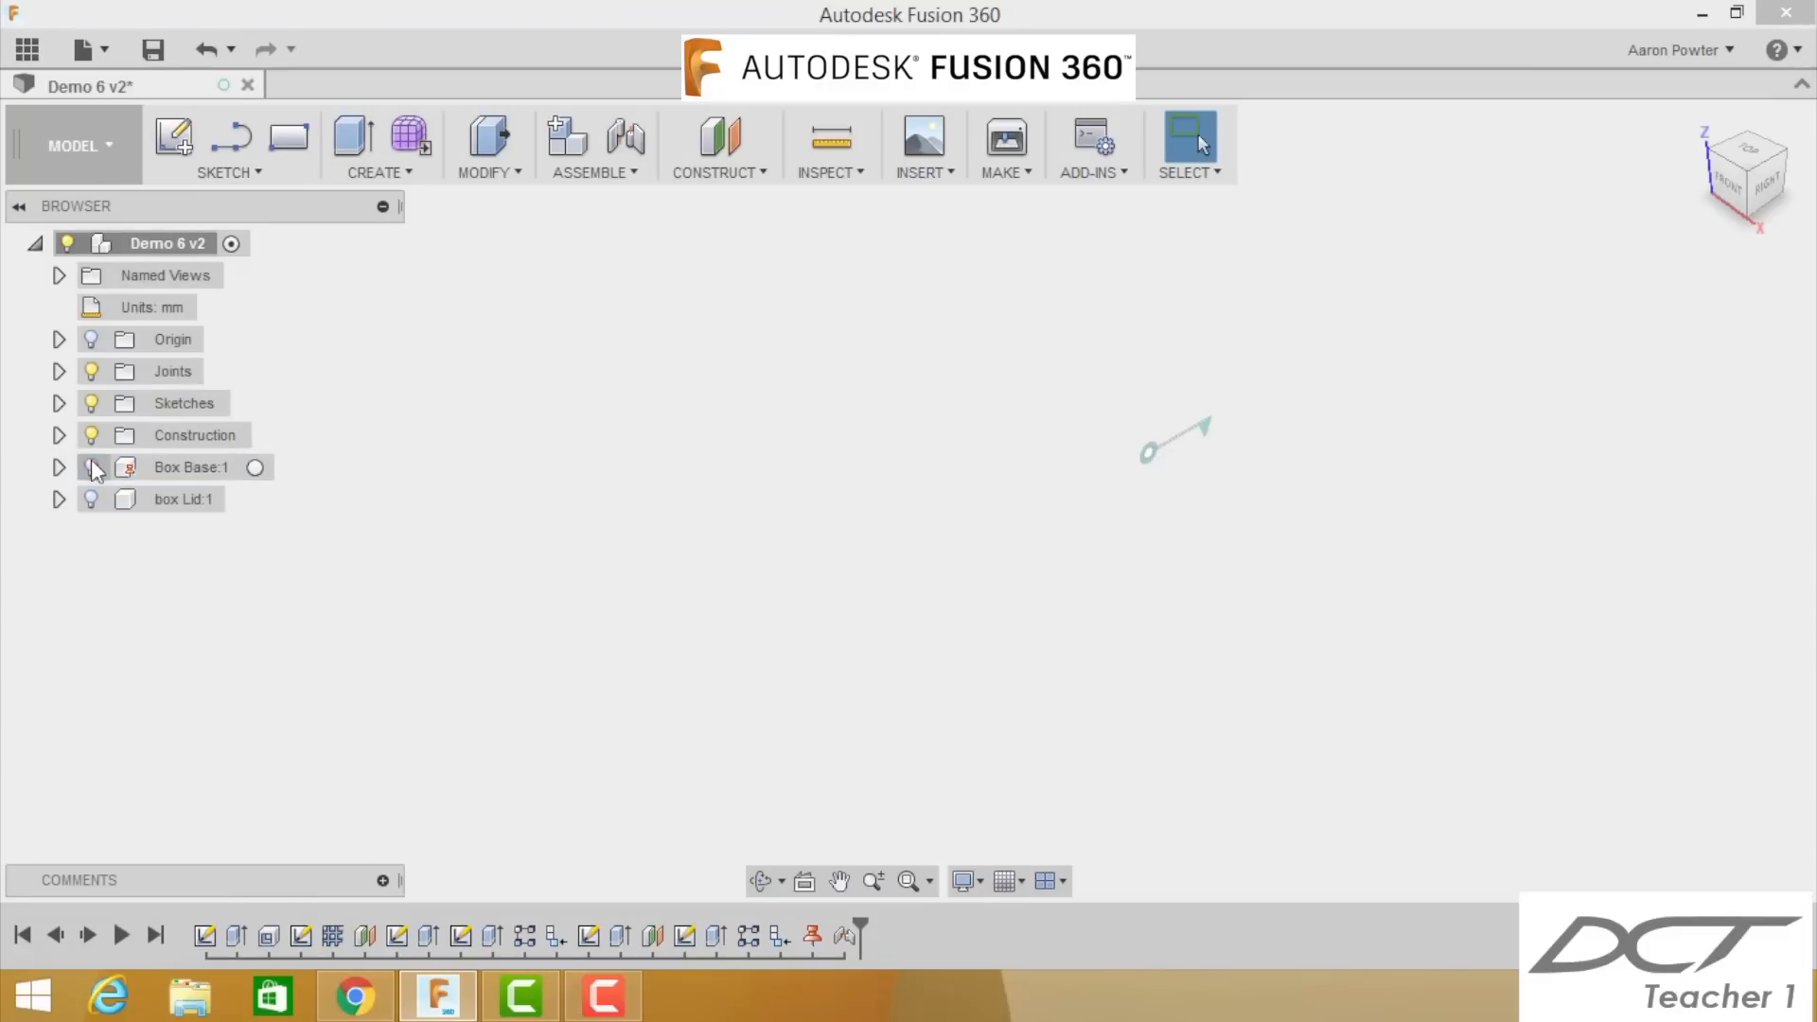
Step: Start a sketch on the vertical YZ origin plane and draw a circle about 12 mm in diameter centred on the origin
left_click(172, 138)
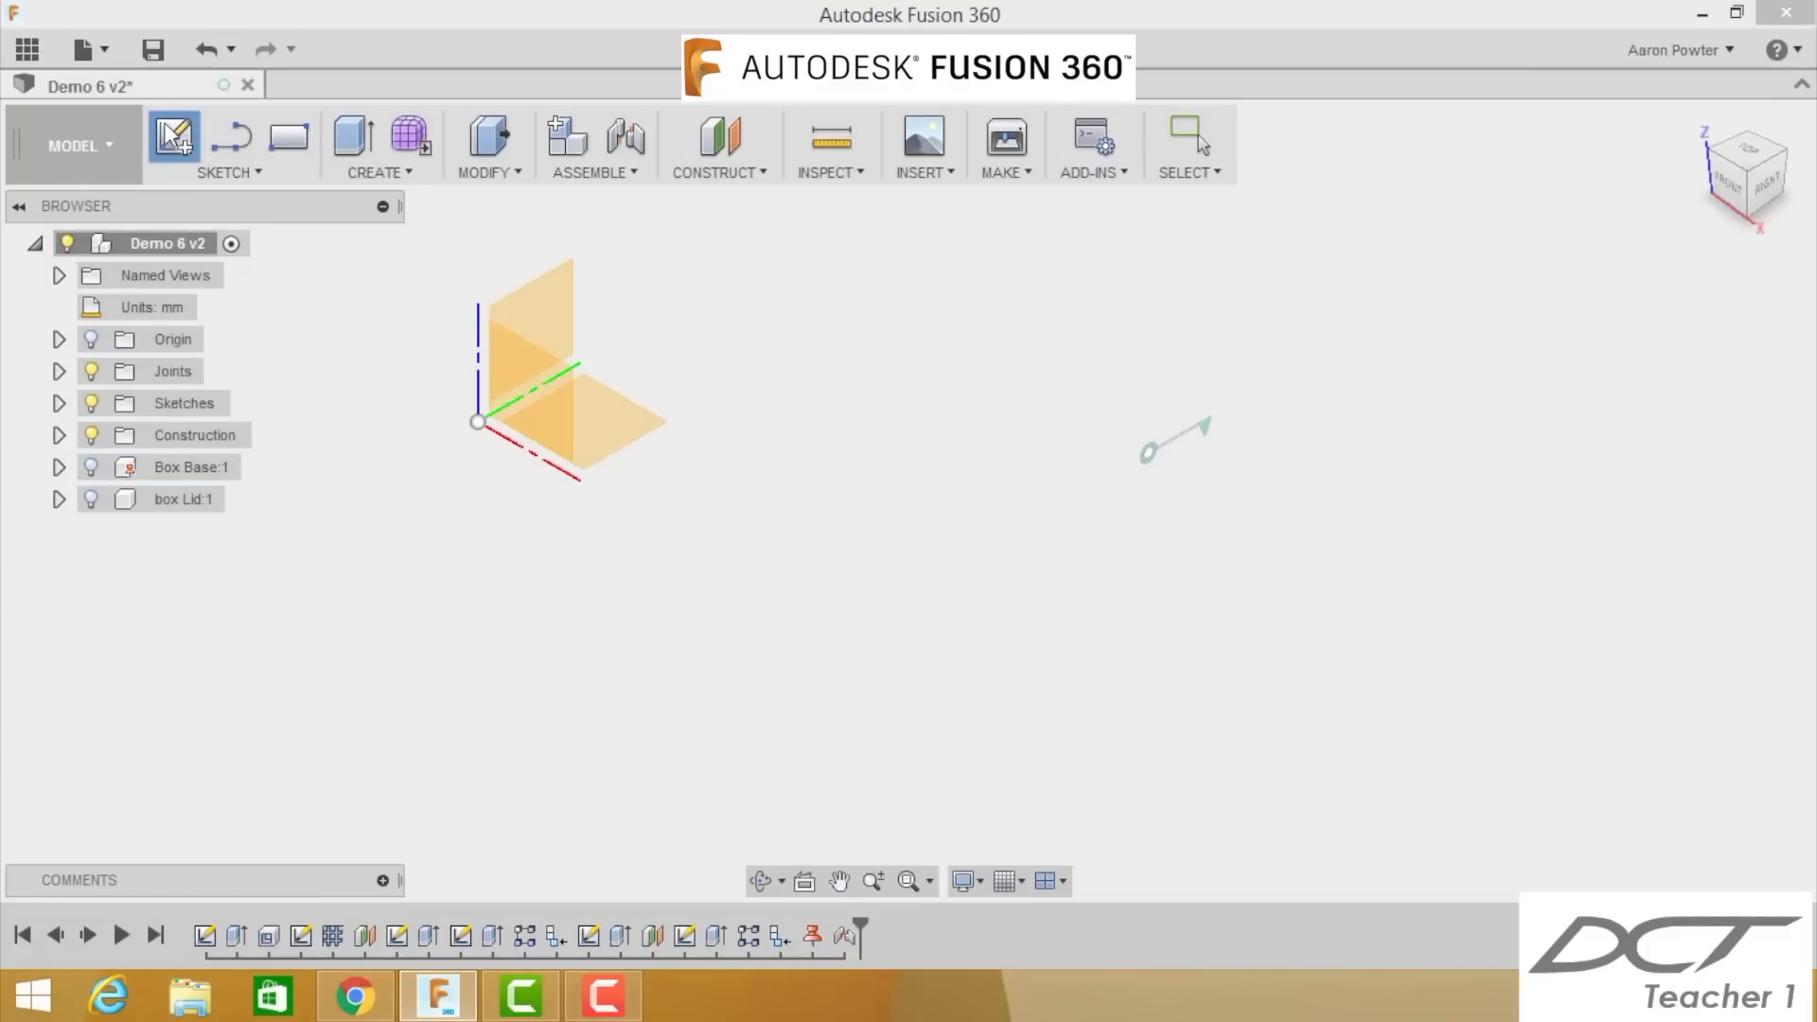
left_click(528, 315)
key("c")
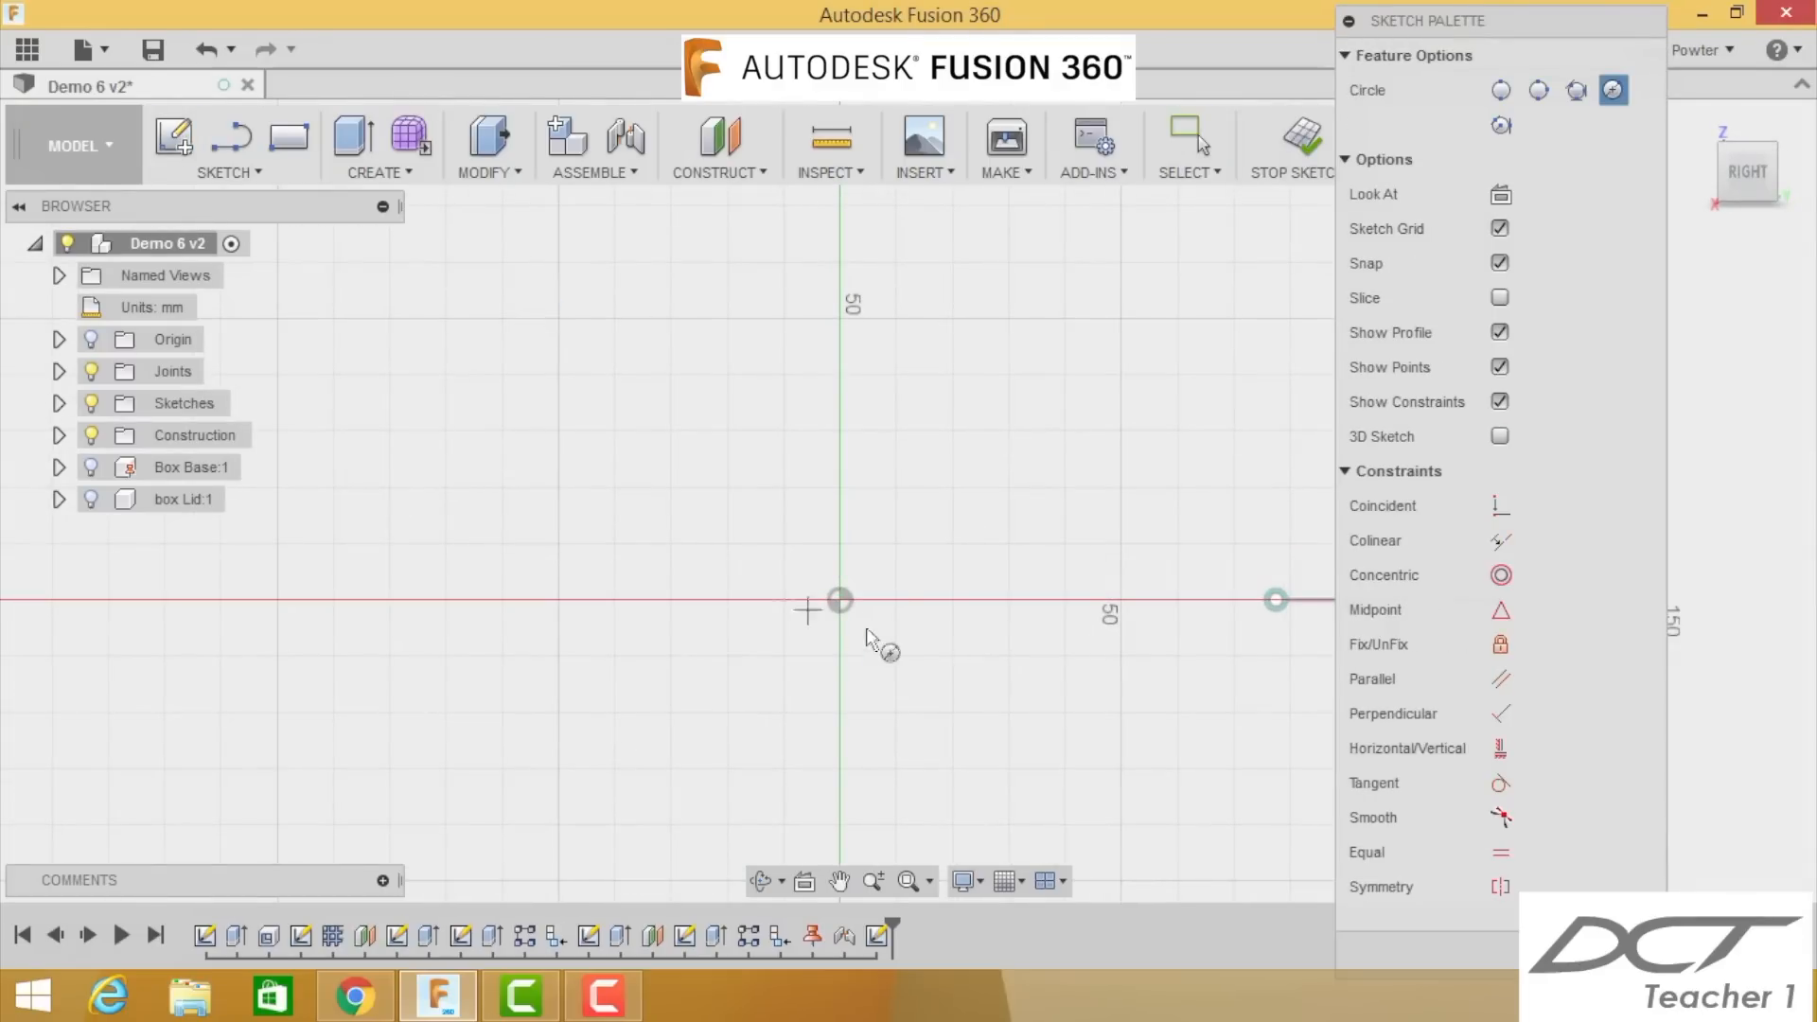
left_click(840, 600)
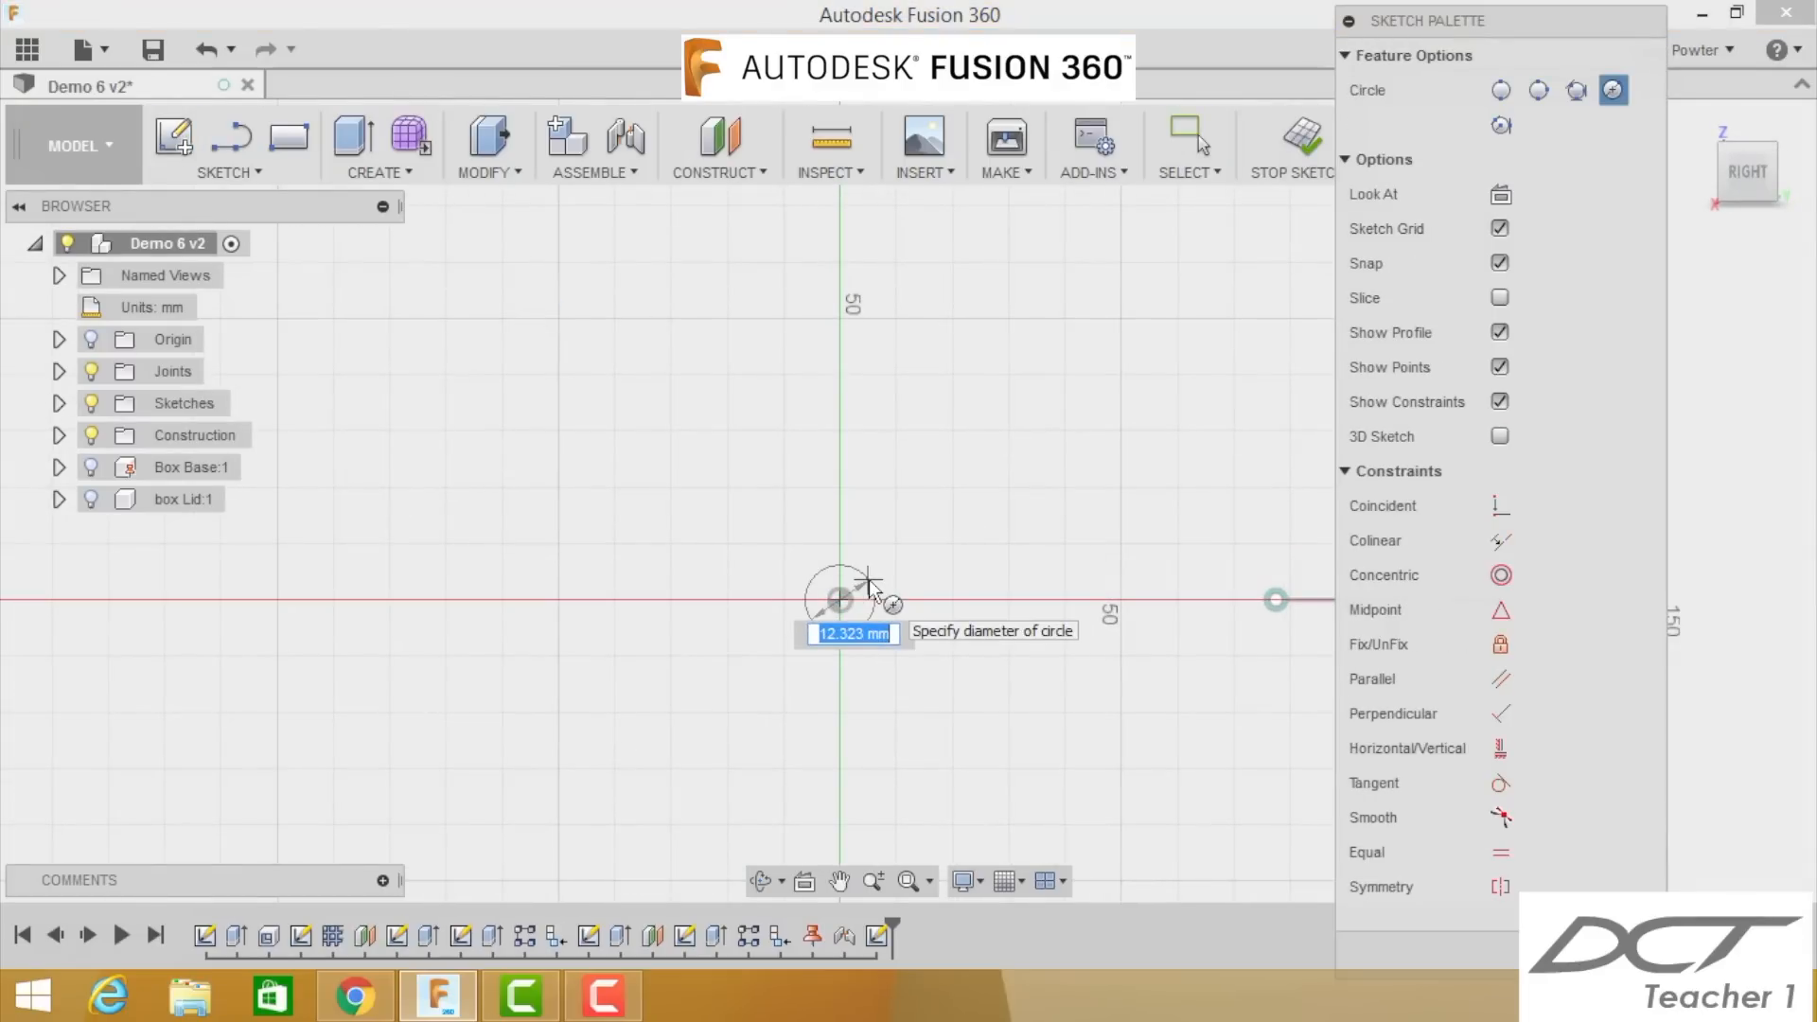
left_click(869, 581)
Step: Dimension the circle's diameter to 2 mm
key("d")
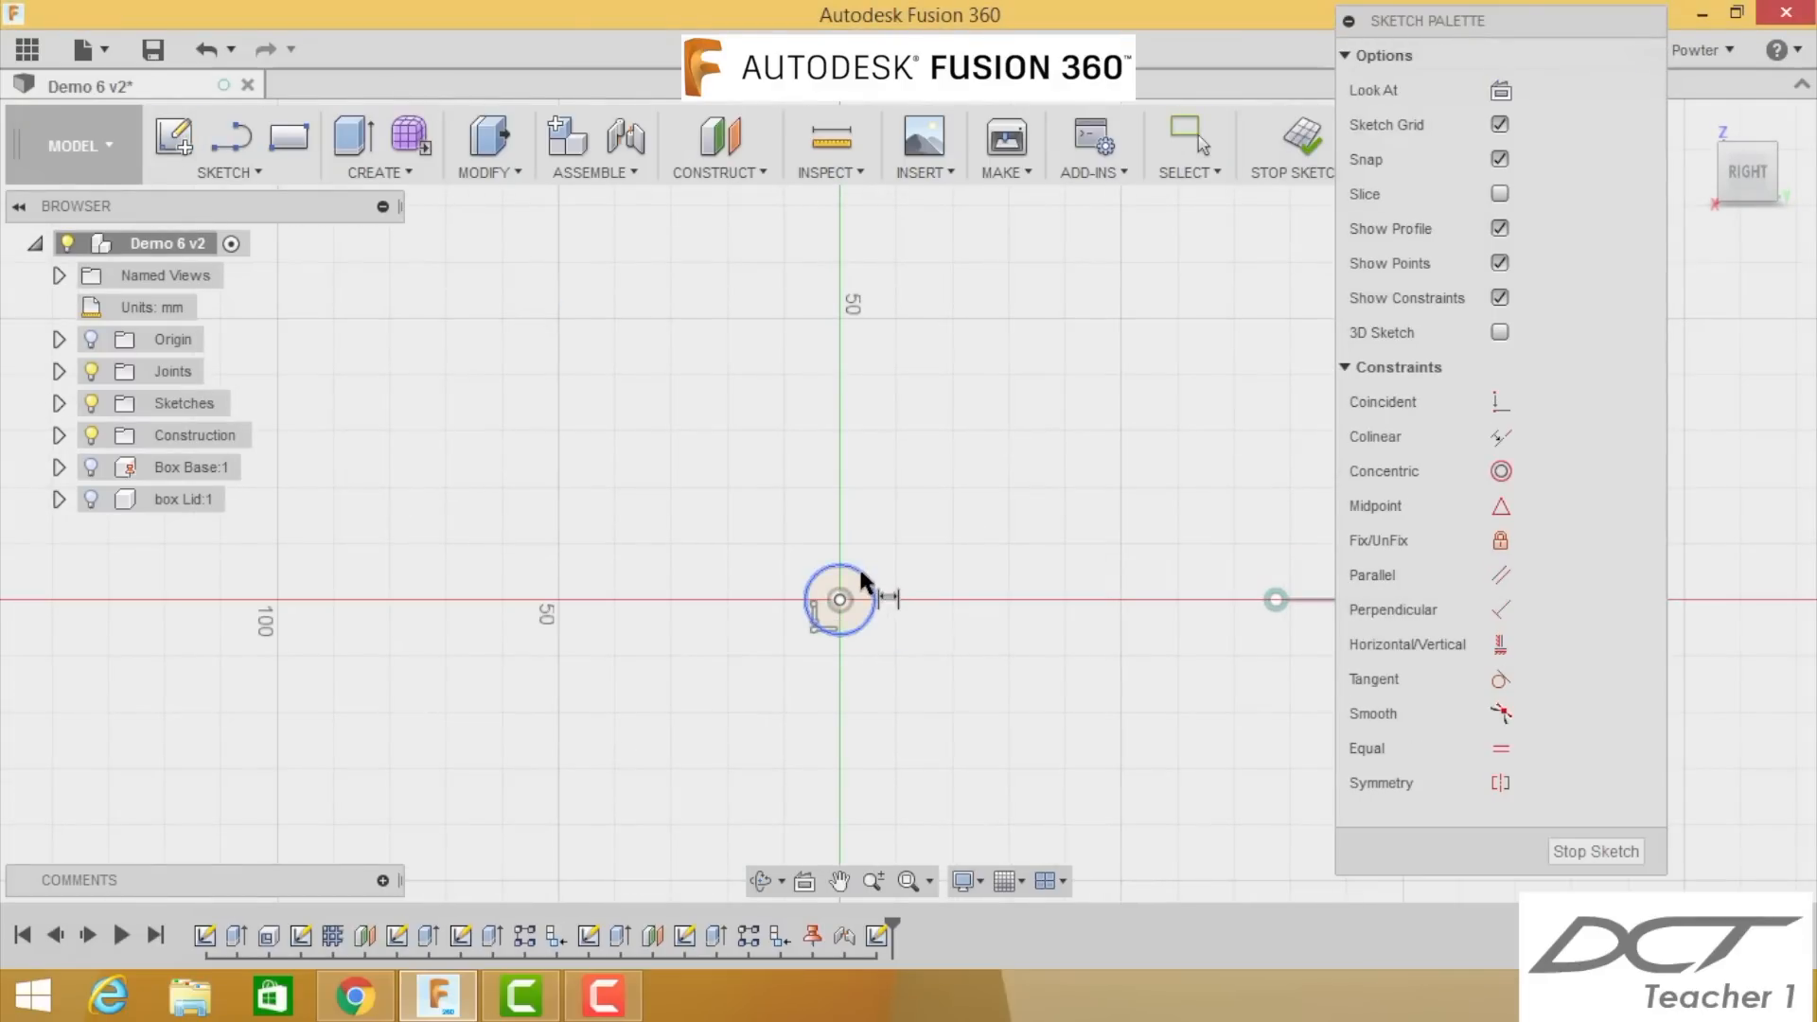
left_click(859, 570)
left_click(915, 500)
type("2")
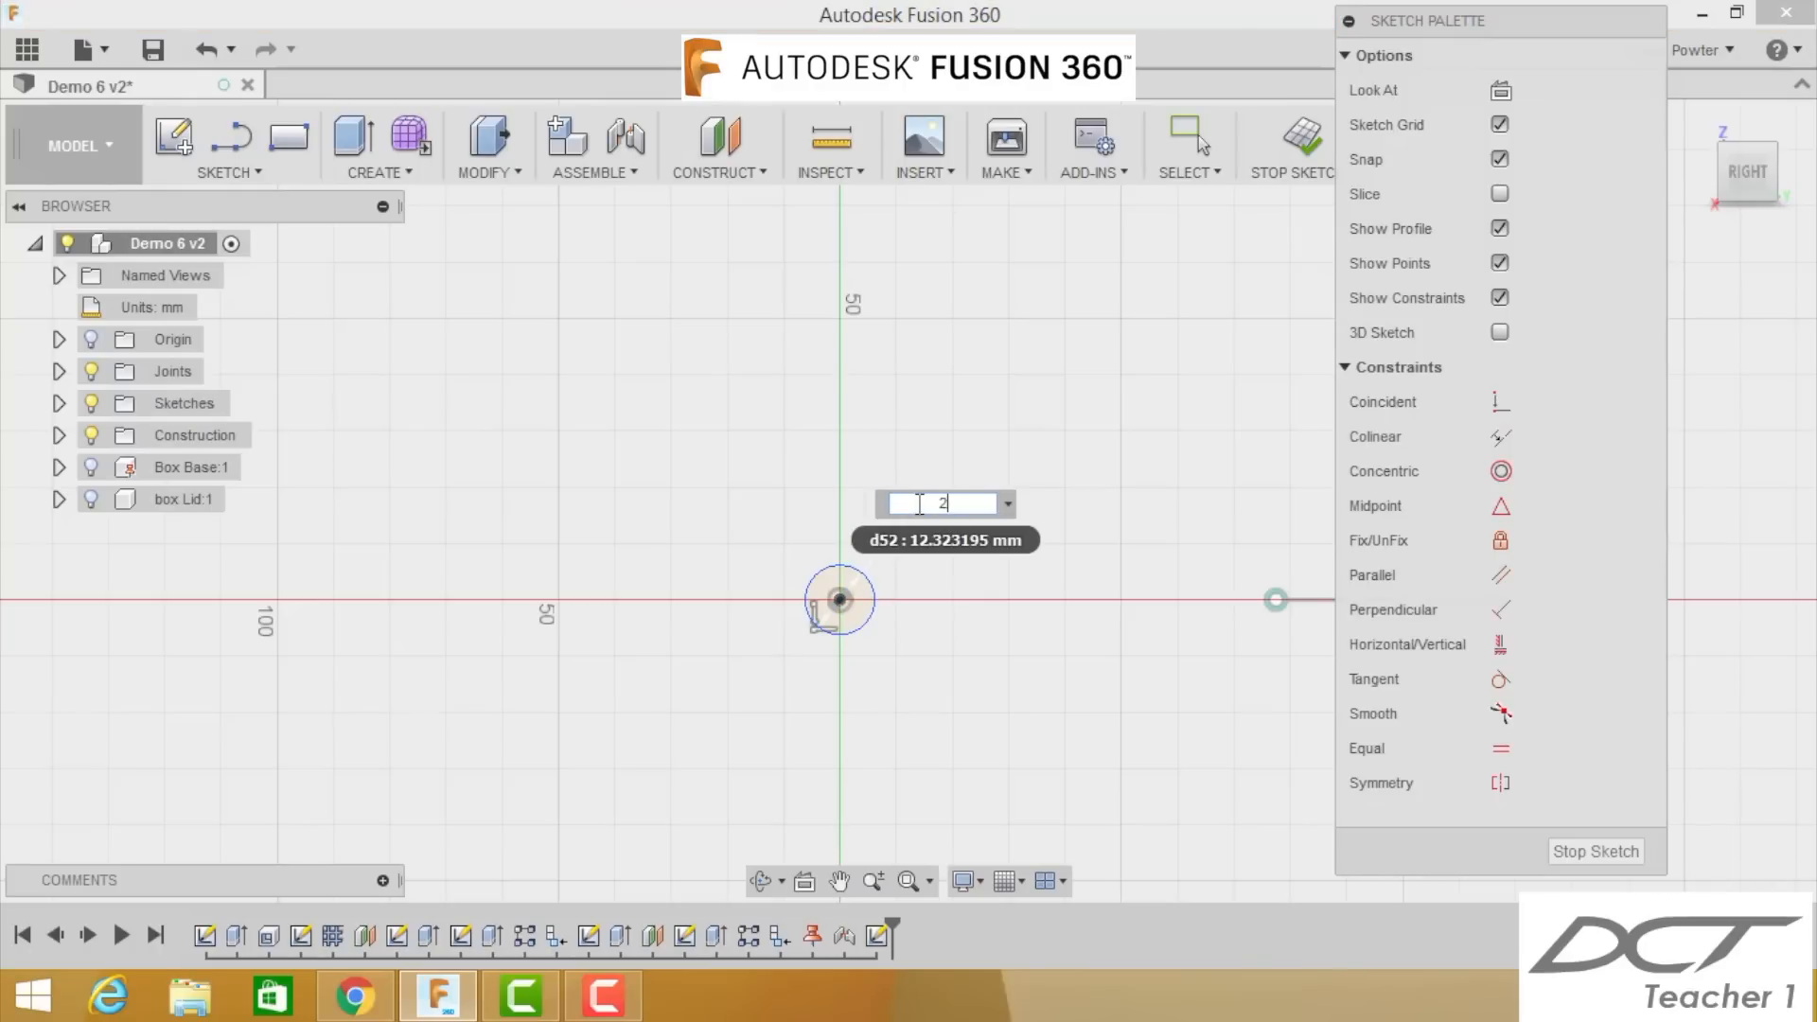
key("Return")
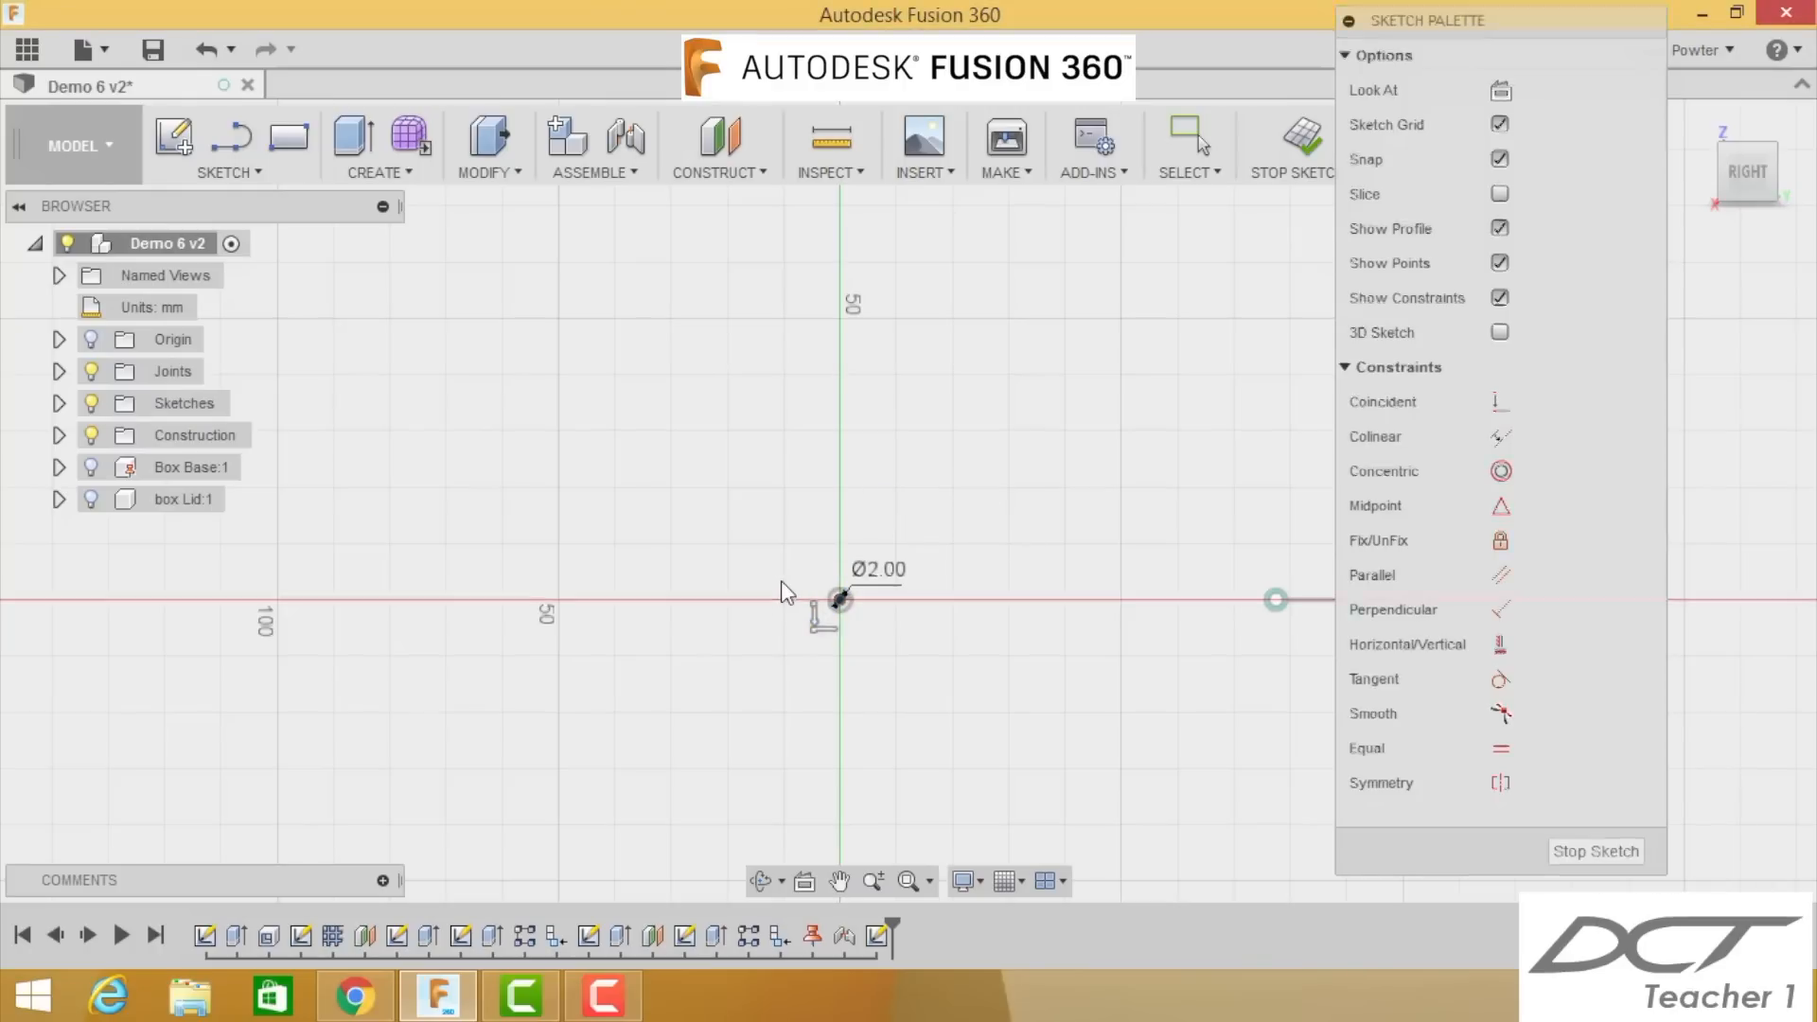
Step: Extrude the circle 25 mm as a new body to form the hinge pin
key("e")
left_click(483, 424)
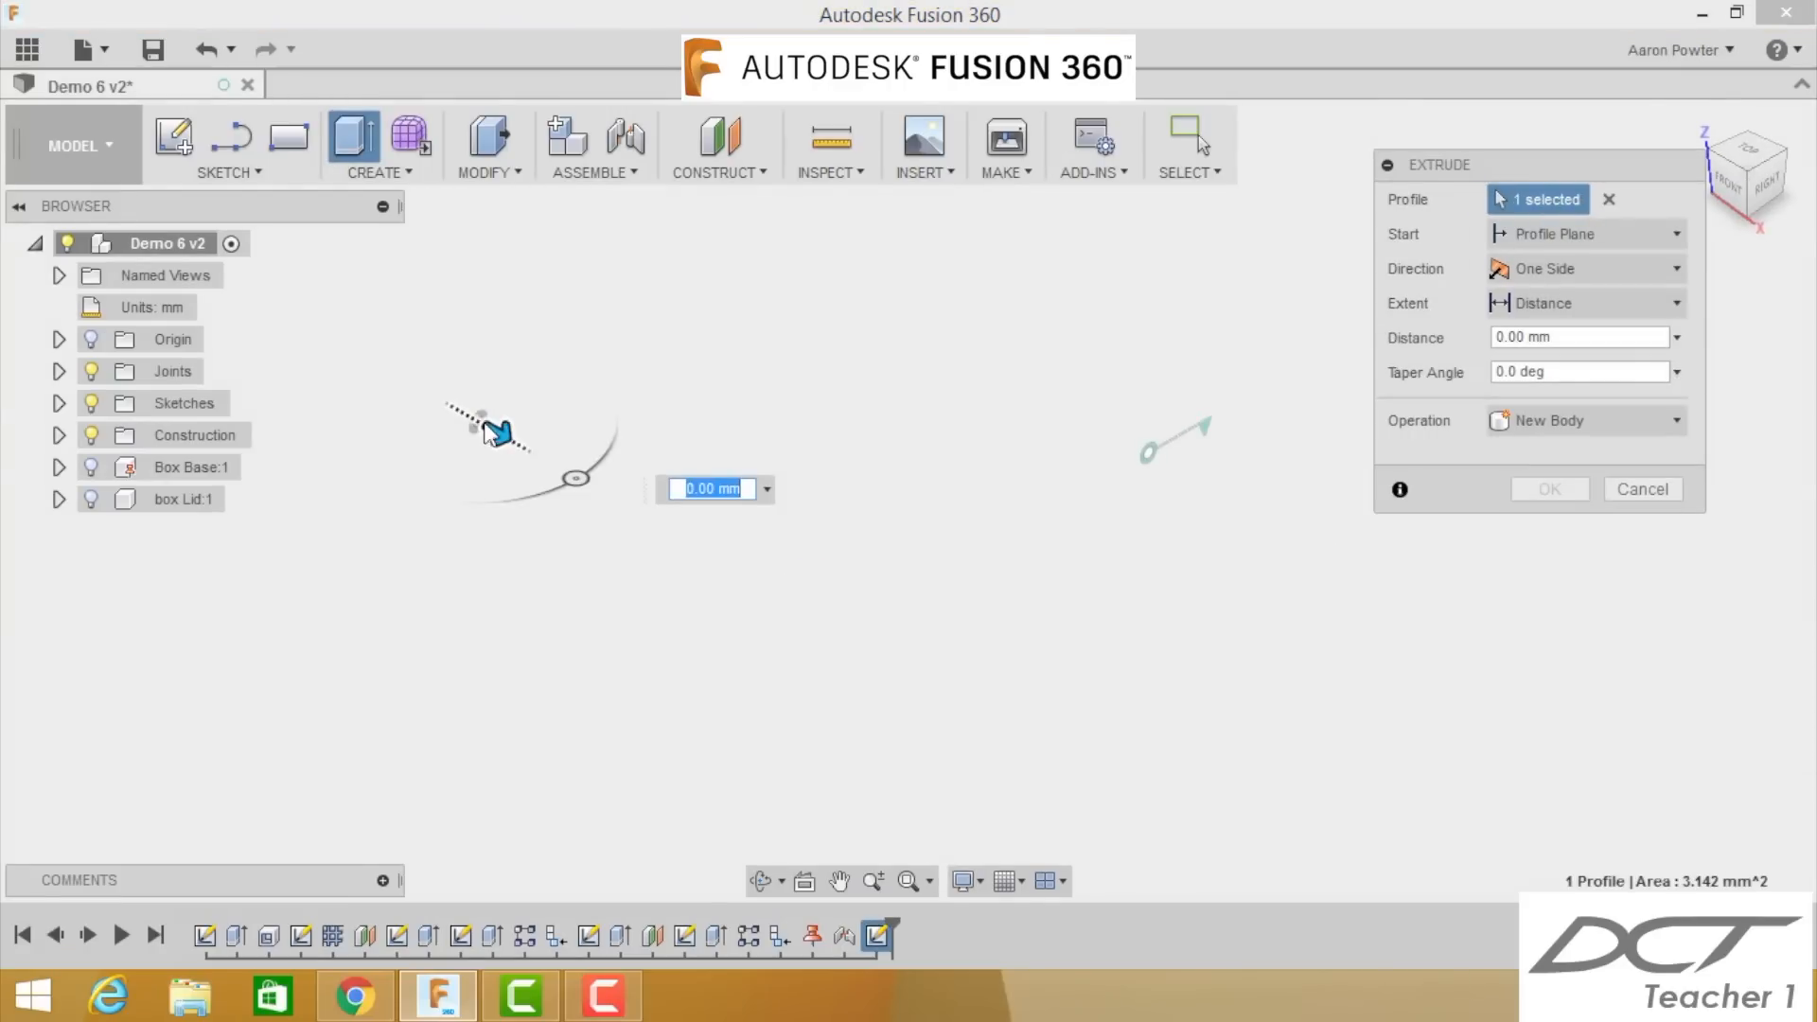
left_click_drag(501, 437, 587, 508)
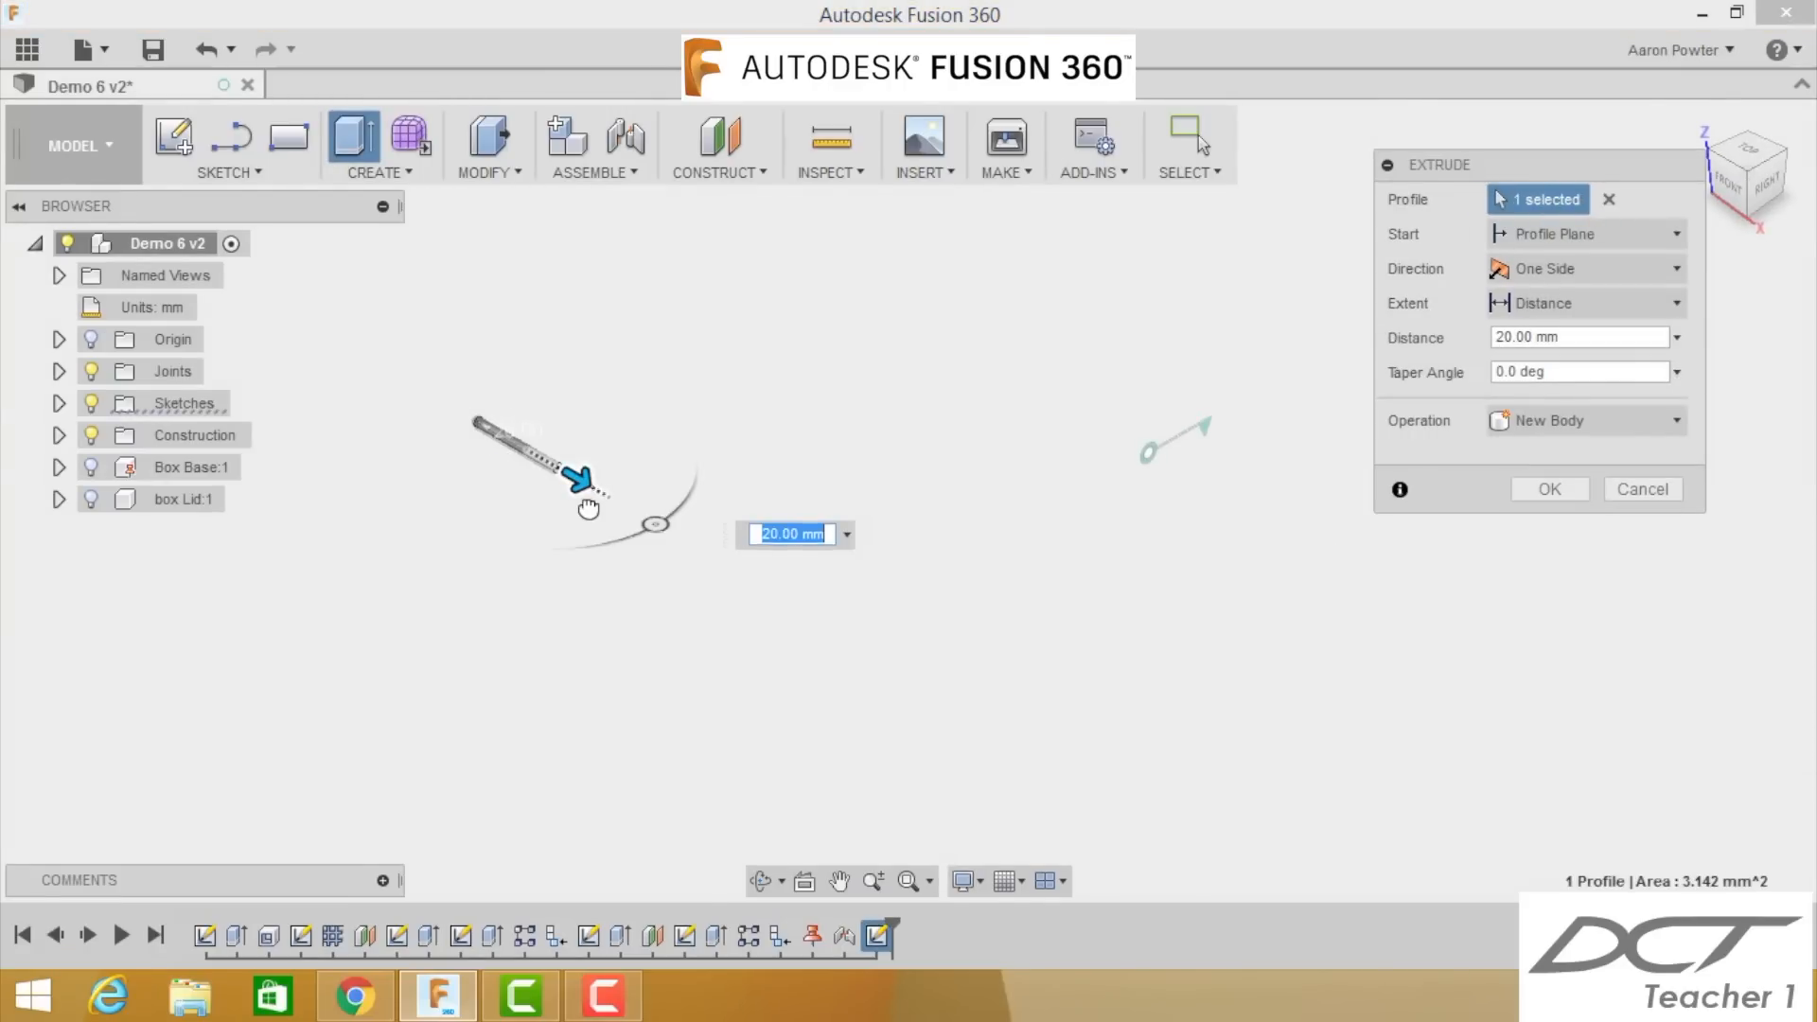
type("25")
key("Return")
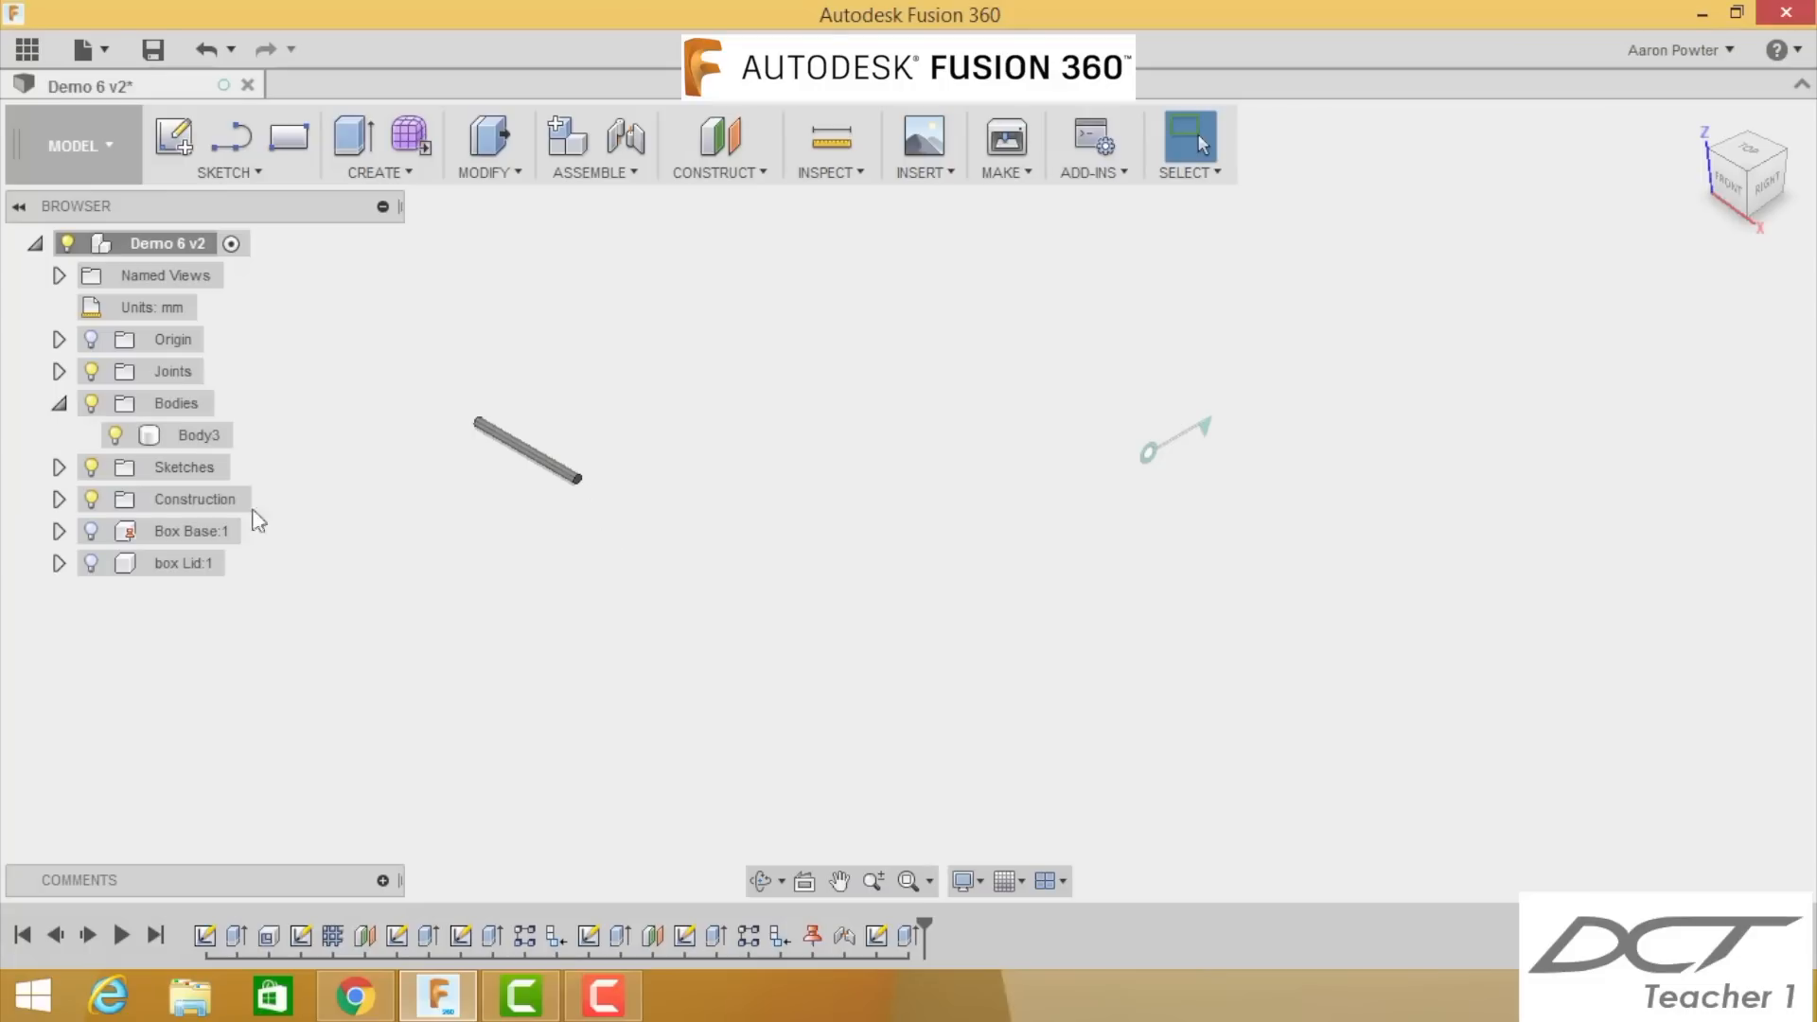
Step: Create a component from the pin body and name it Box Pin
right_click(185, 440)
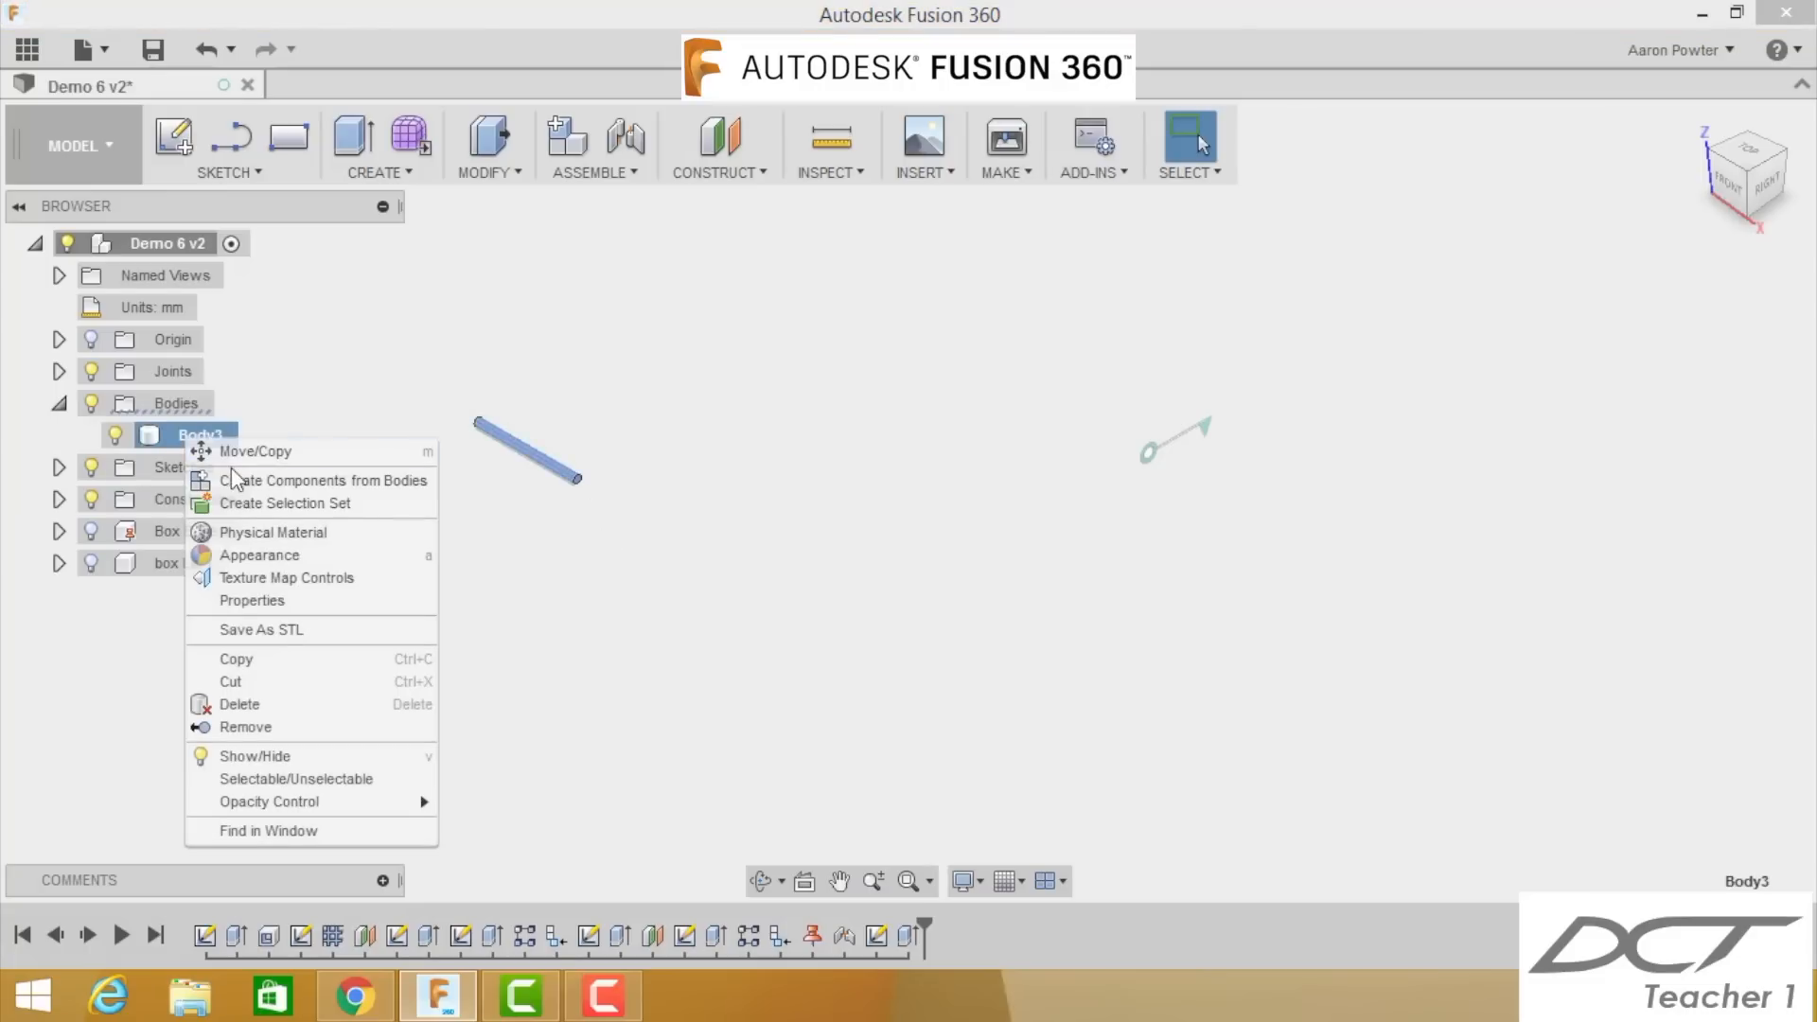
left_click(248, 487)
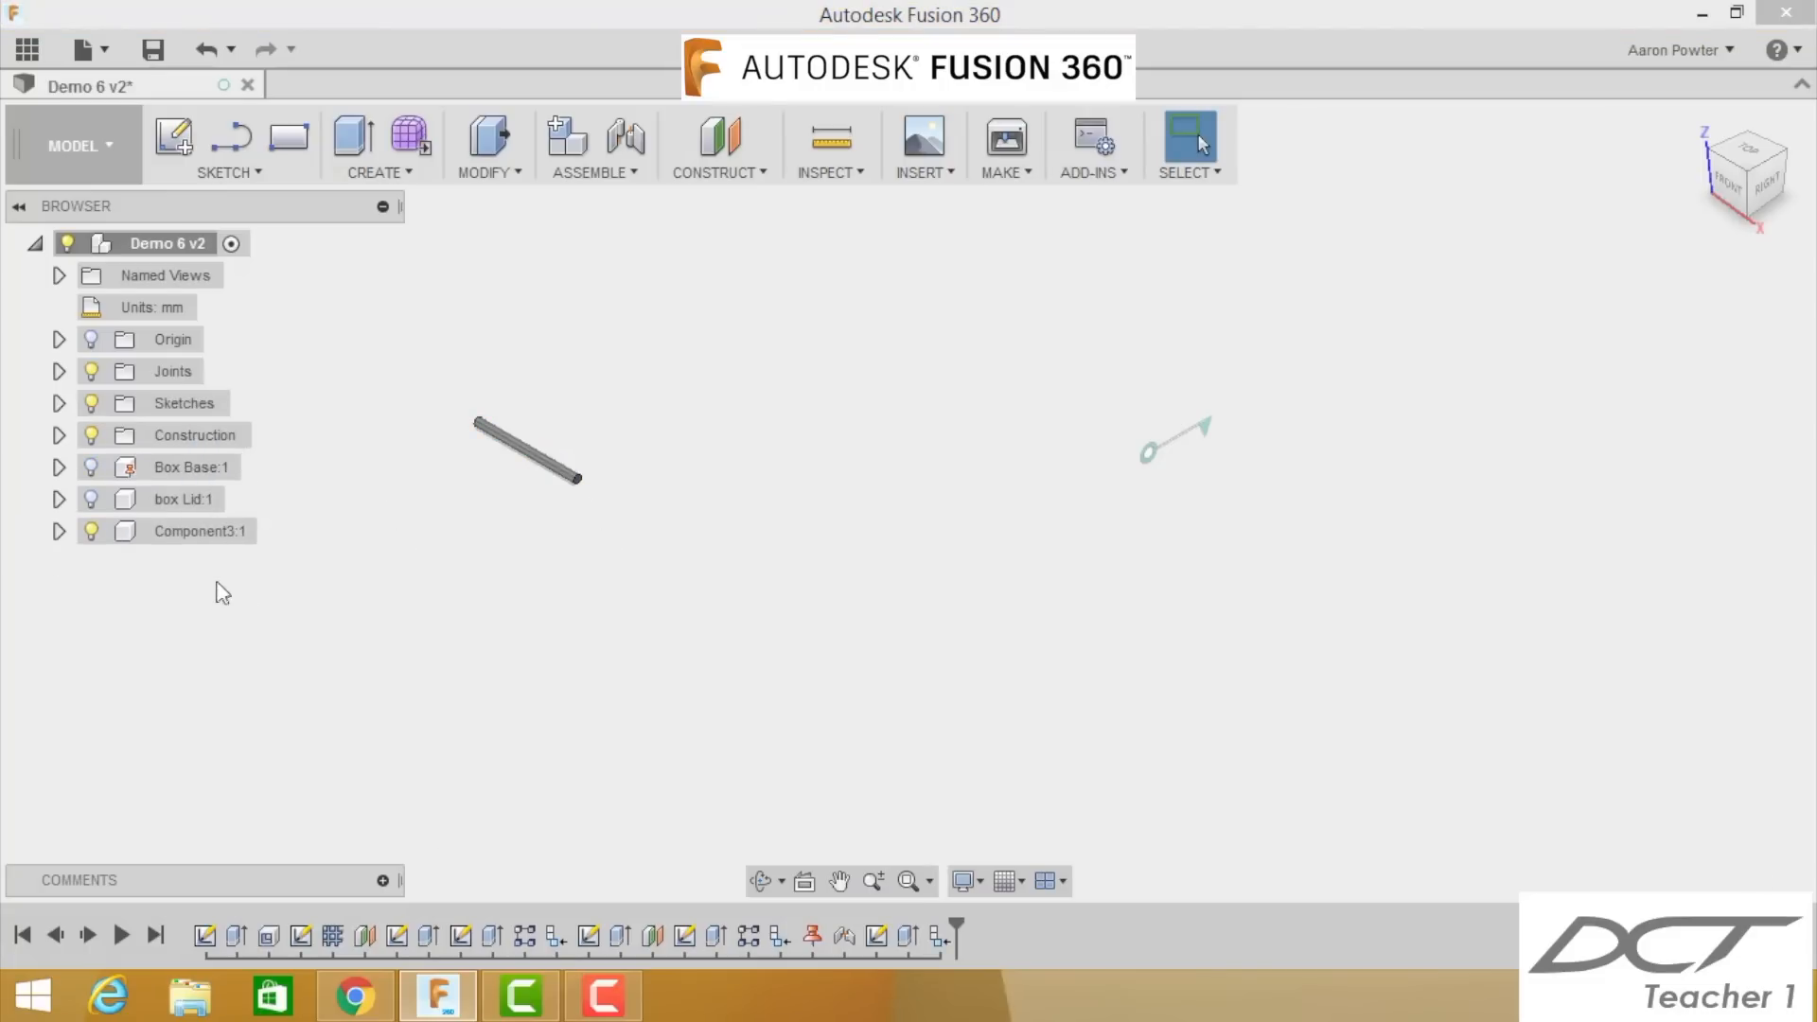
left_click(194, 531)
left_click(190, 531)
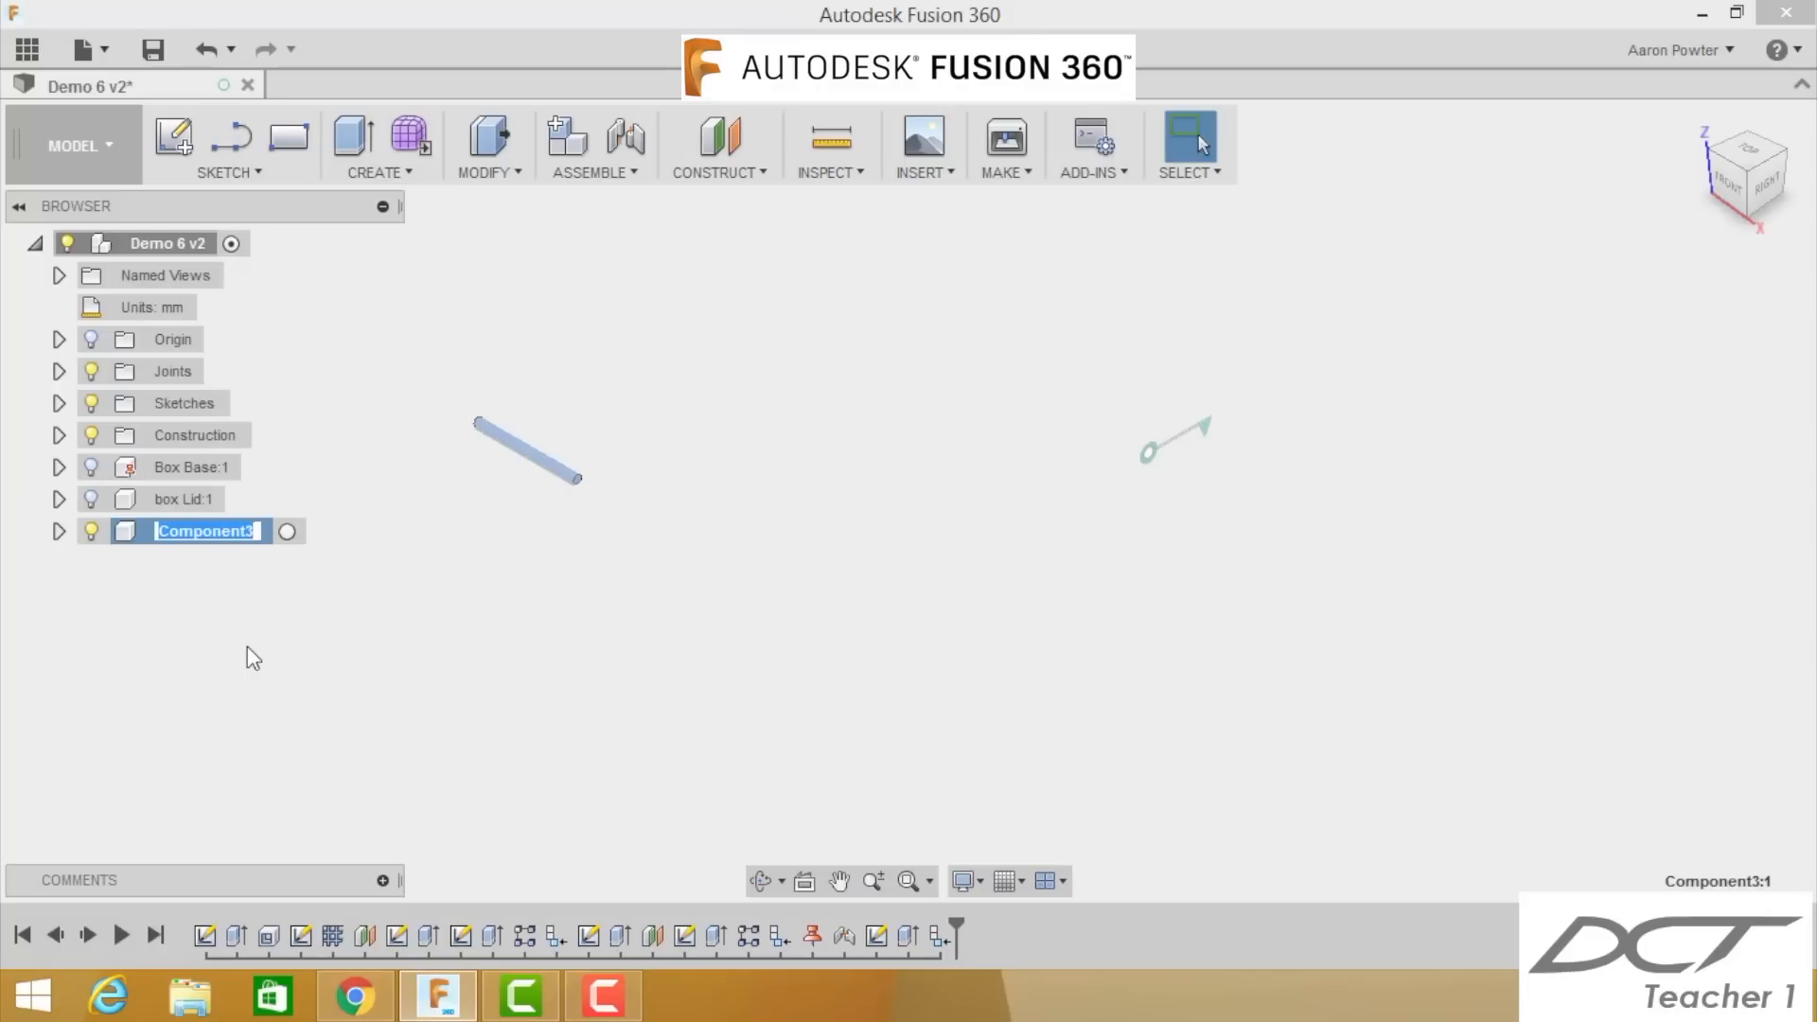
type("Bo")
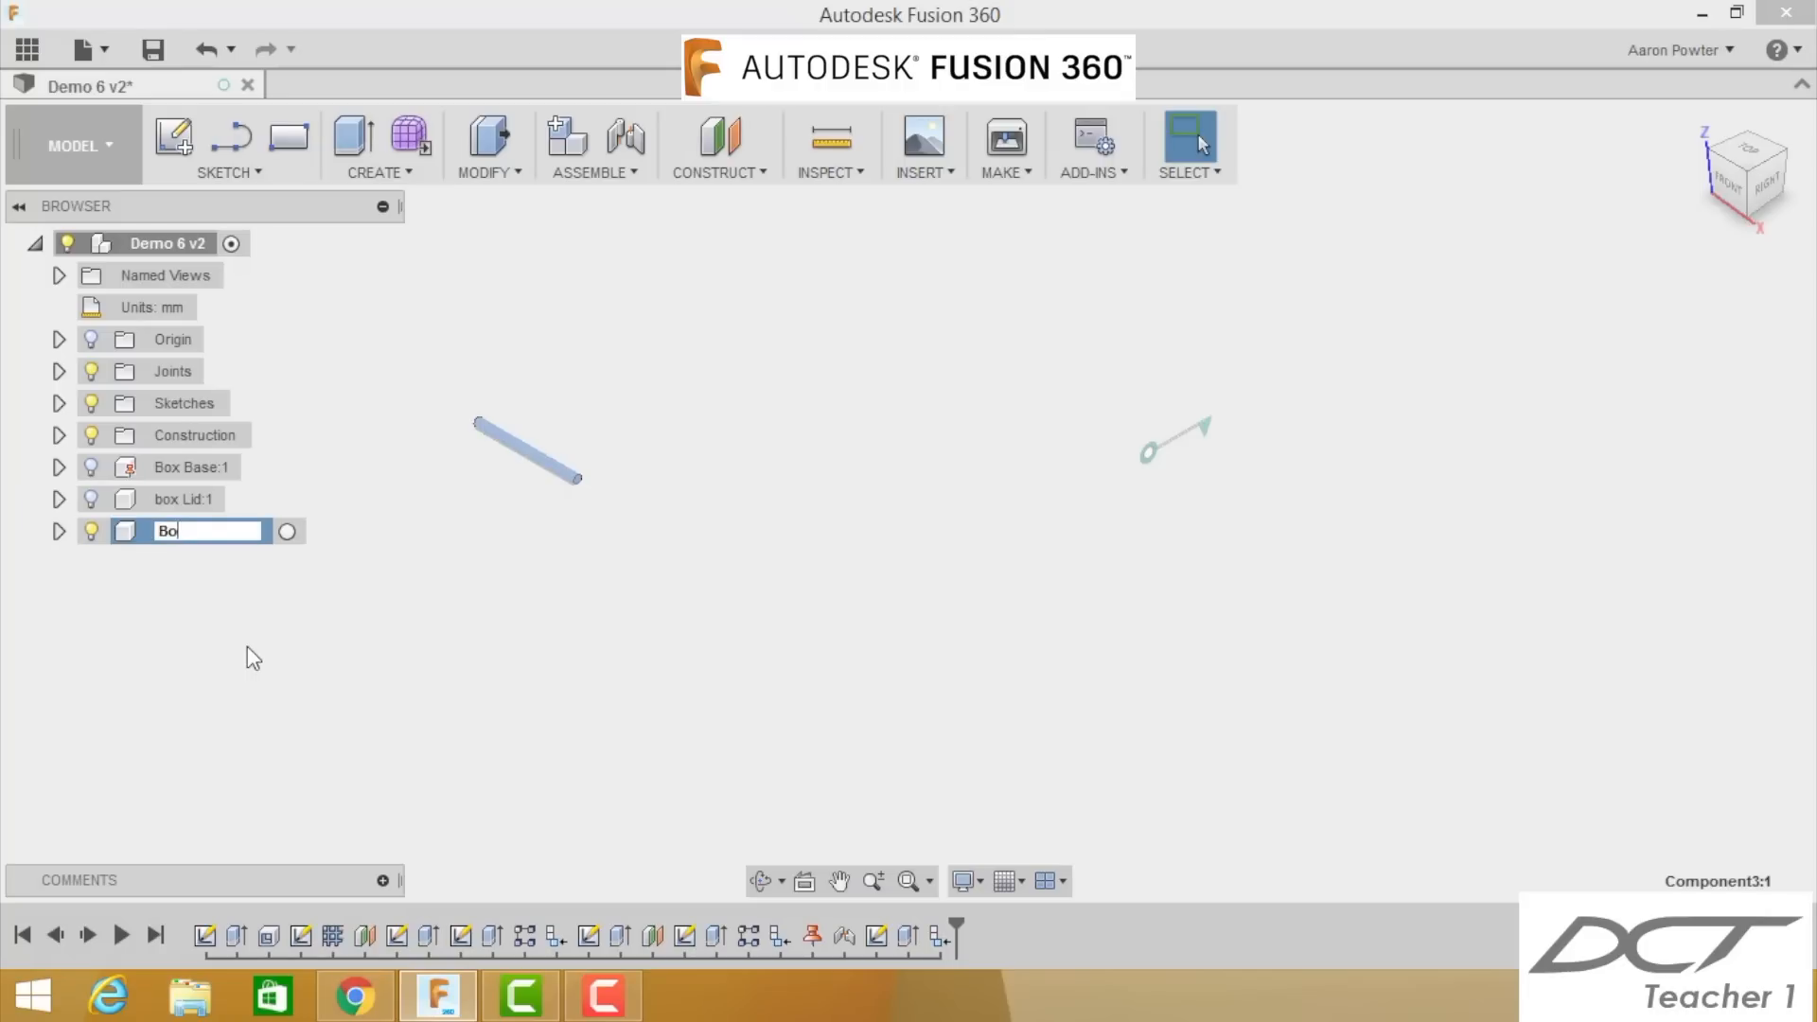
type("x Pin")
key("Return")
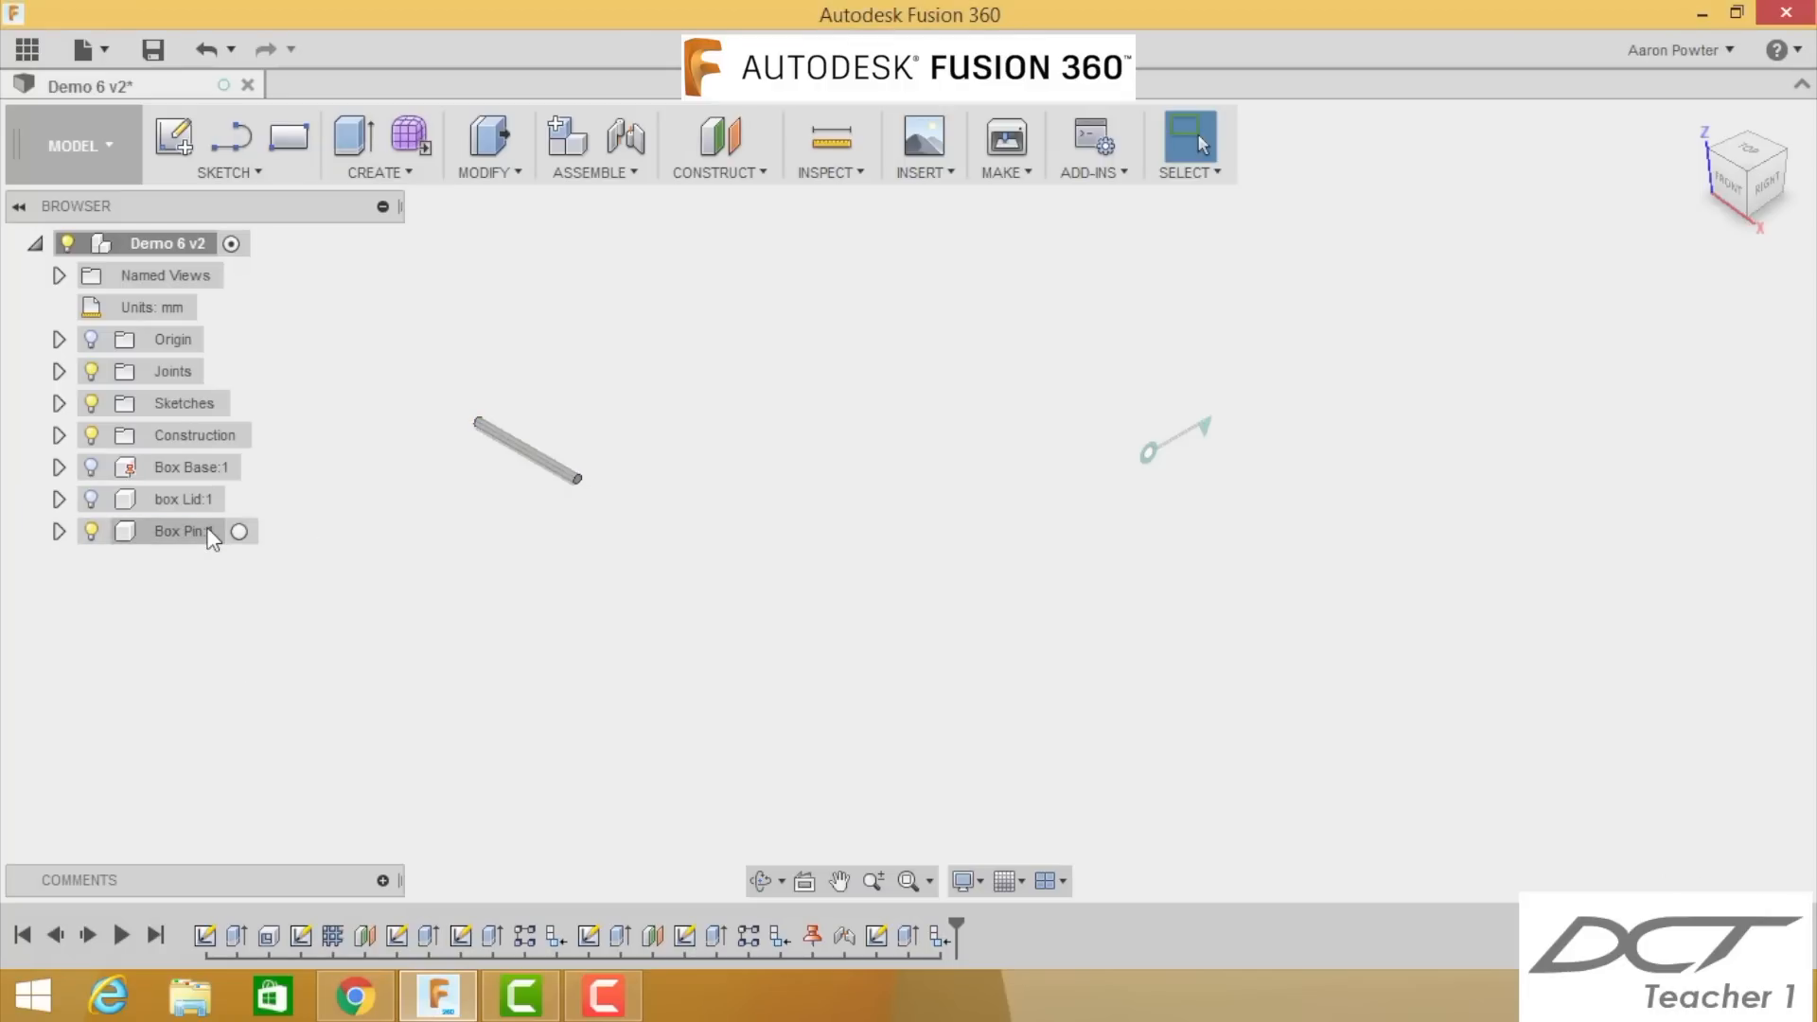
Step: Copy and paste the Box Pin component, moving the copy by -30.459 mm in X and -44.797 mm in Z
right_click(208, 531)
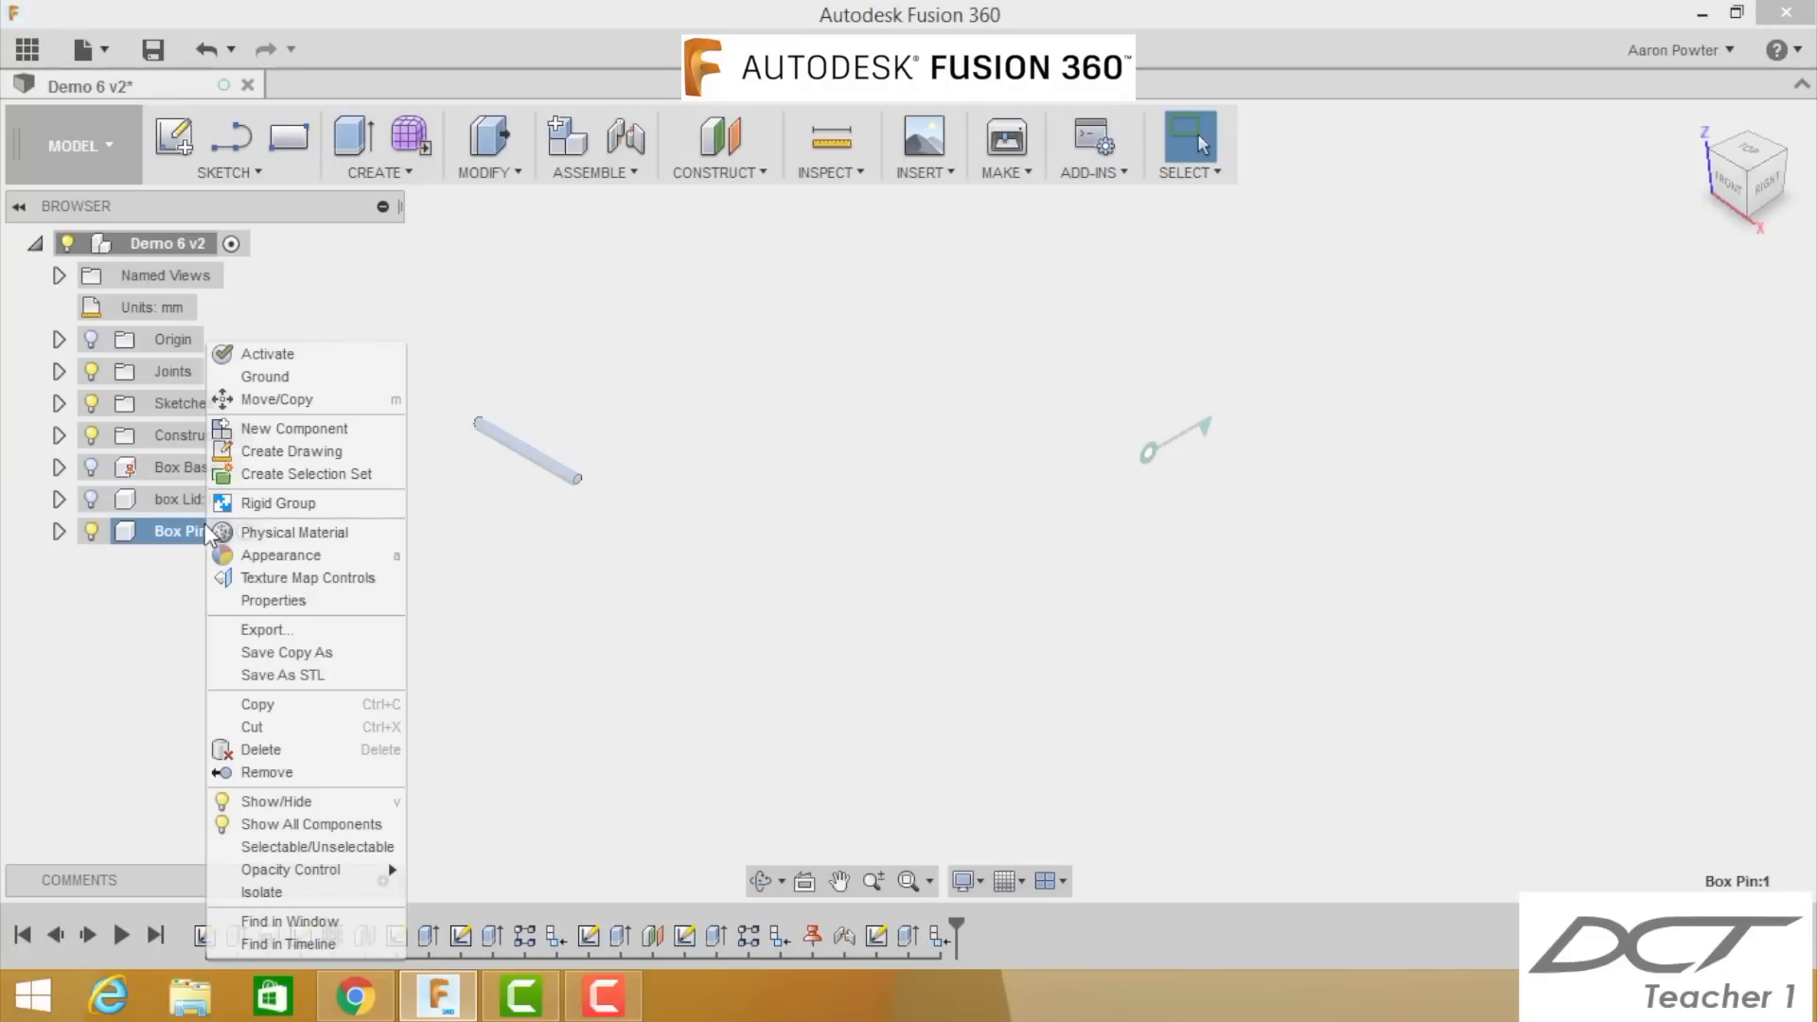
left_click(259, 705)
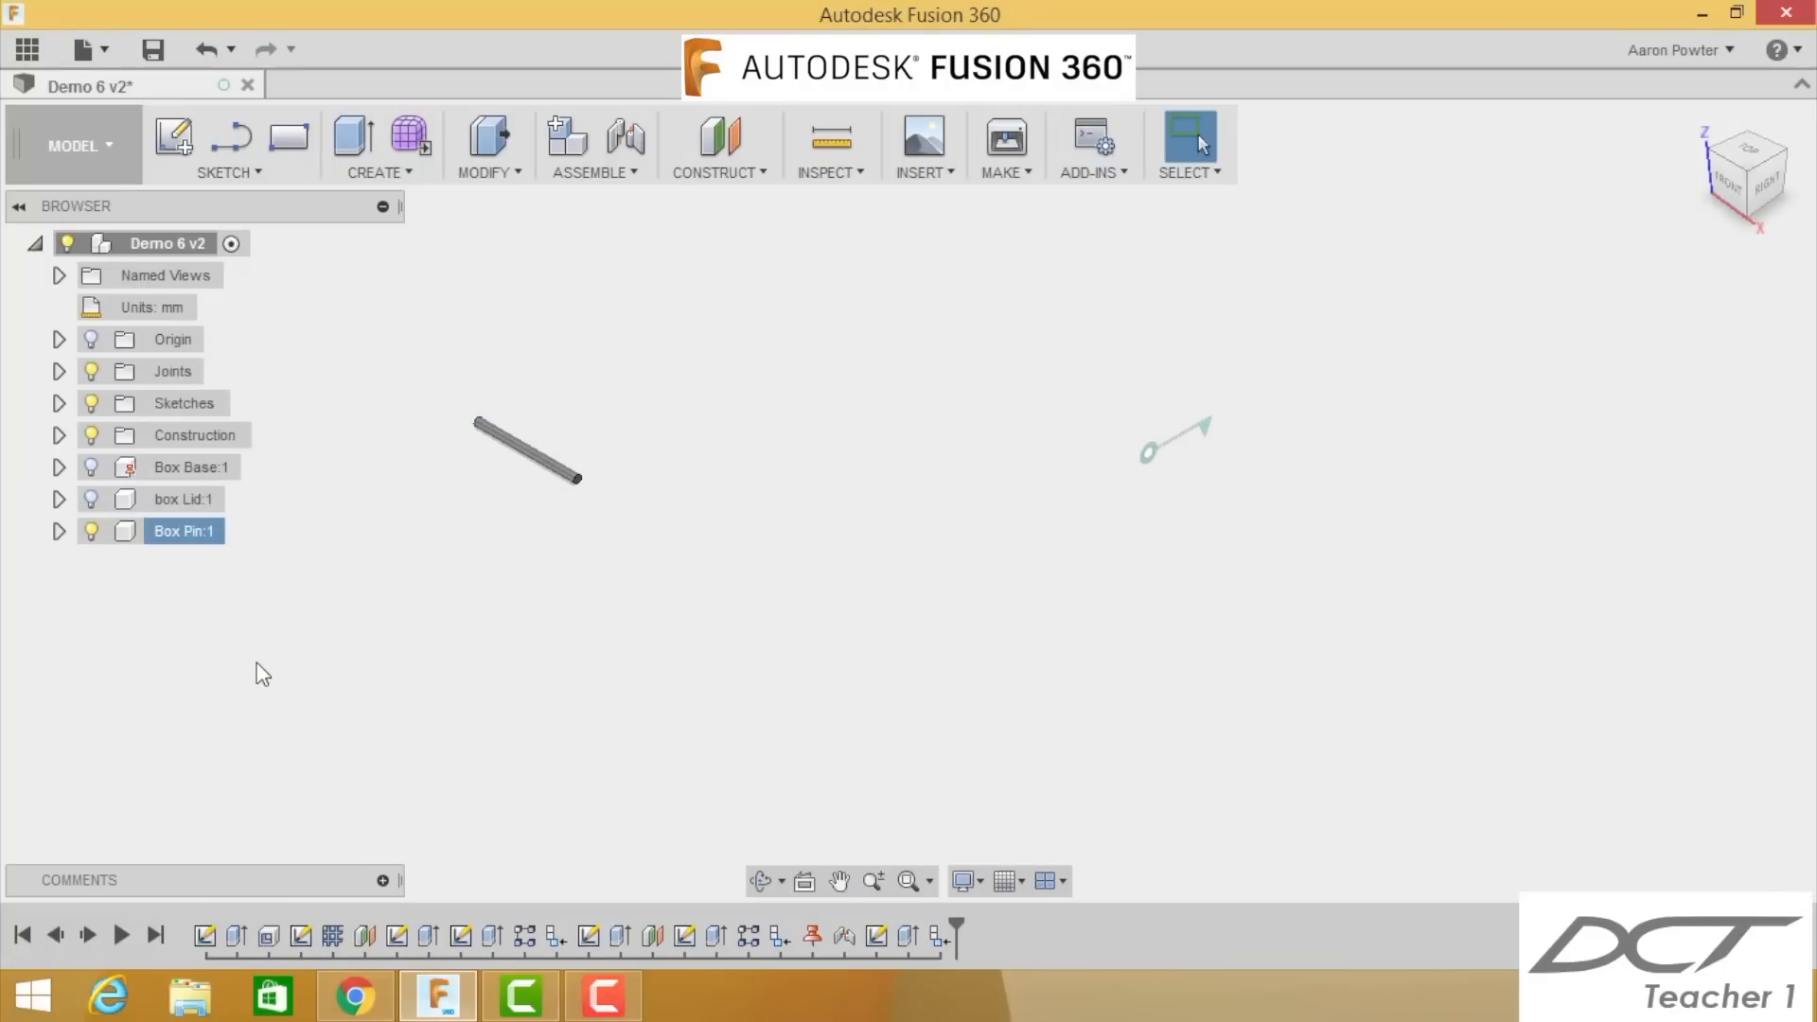
key("ctrl+v")
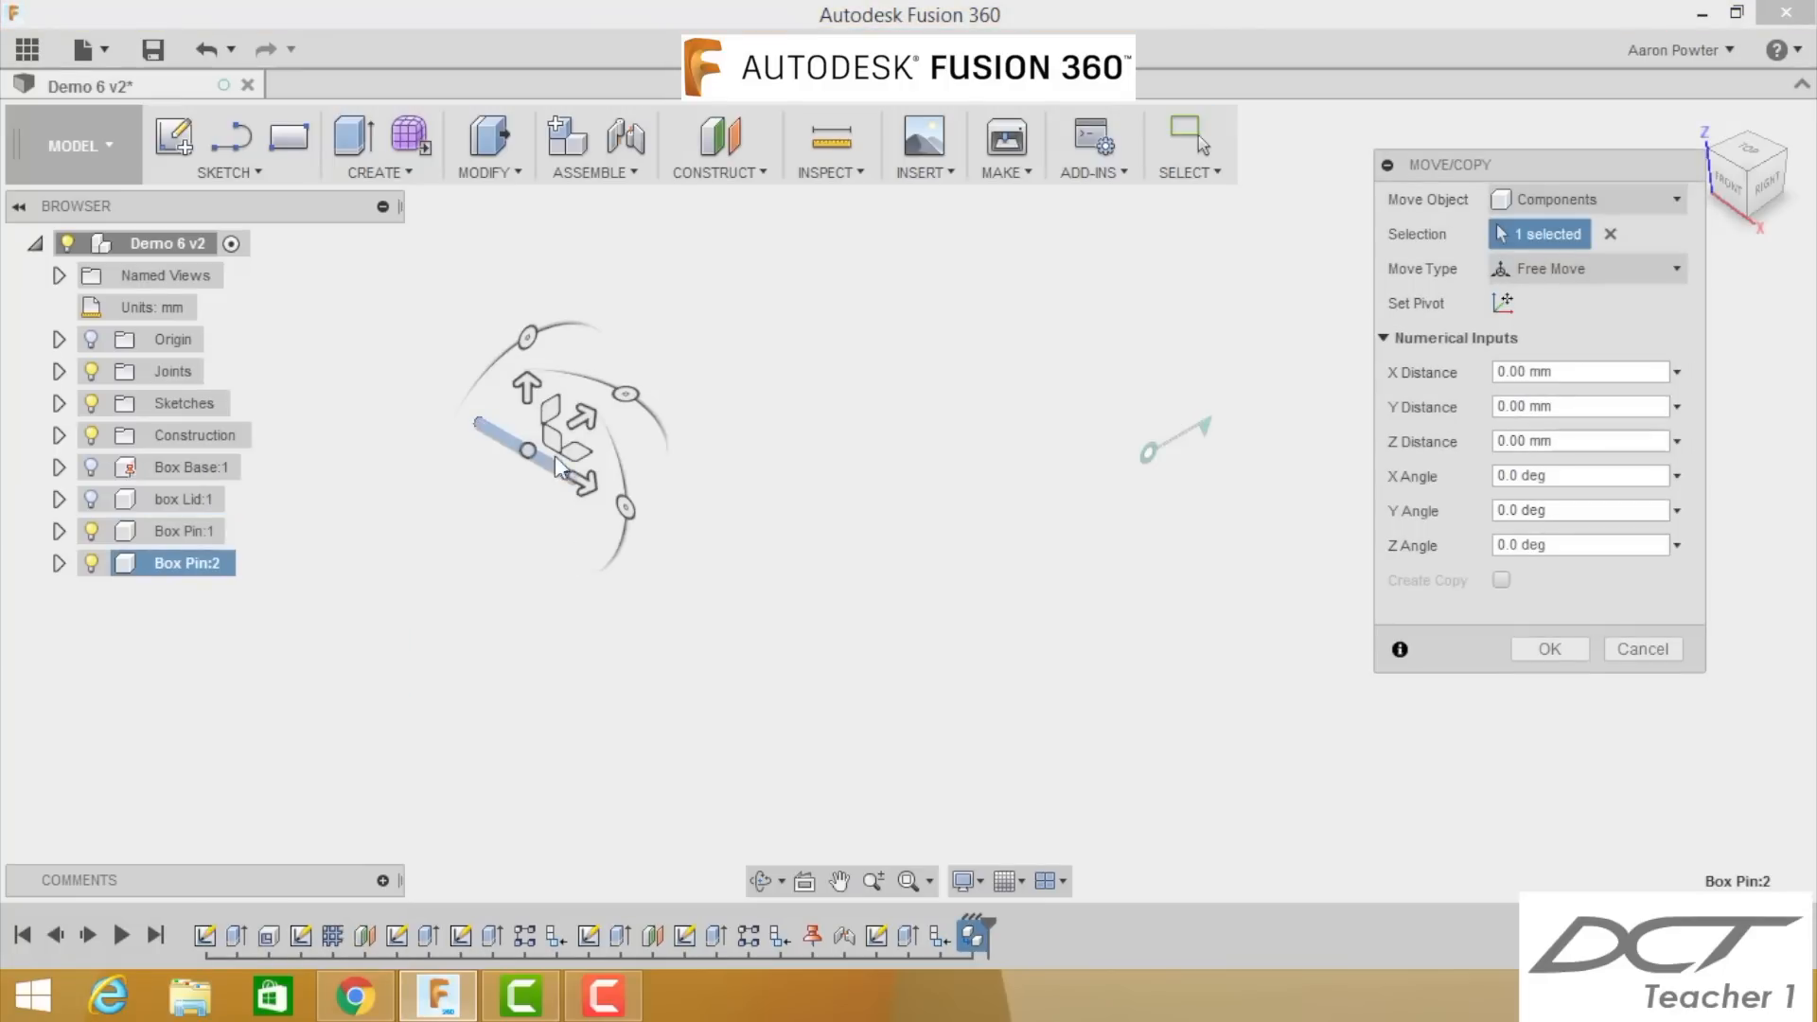
left_click_drag(555, 456, 433, 591)
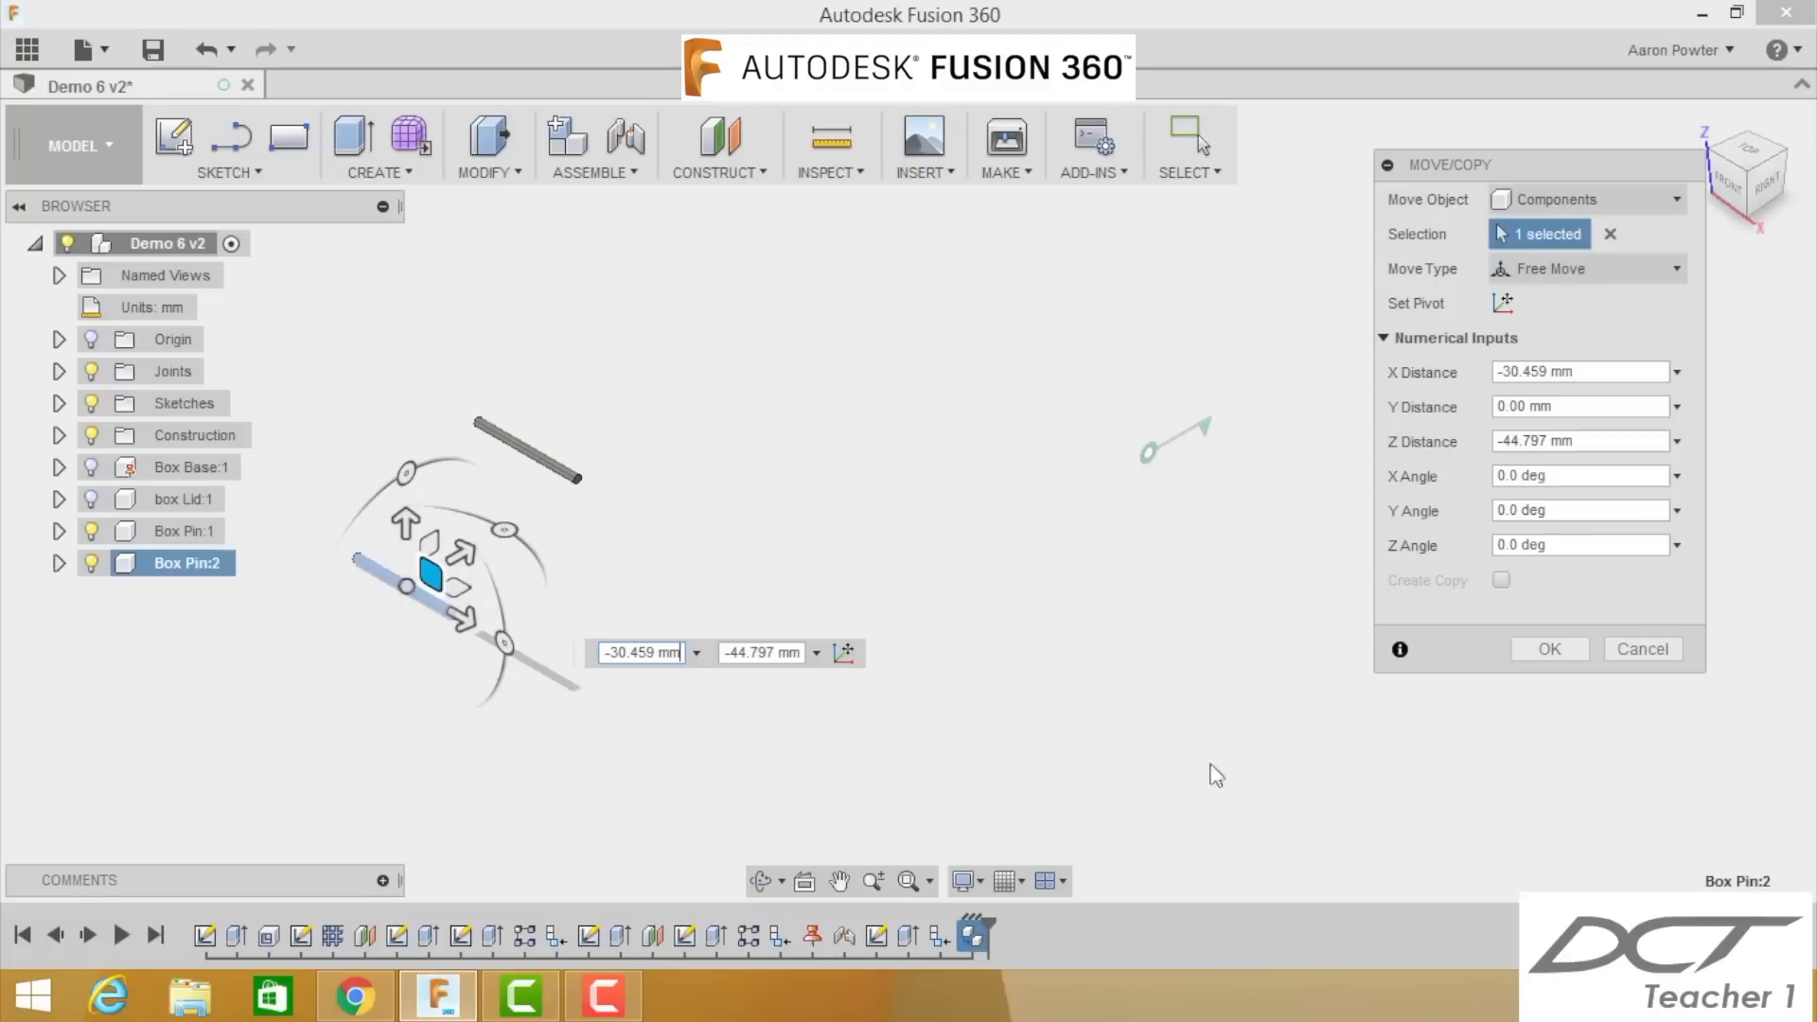
left_click(1529, 651)
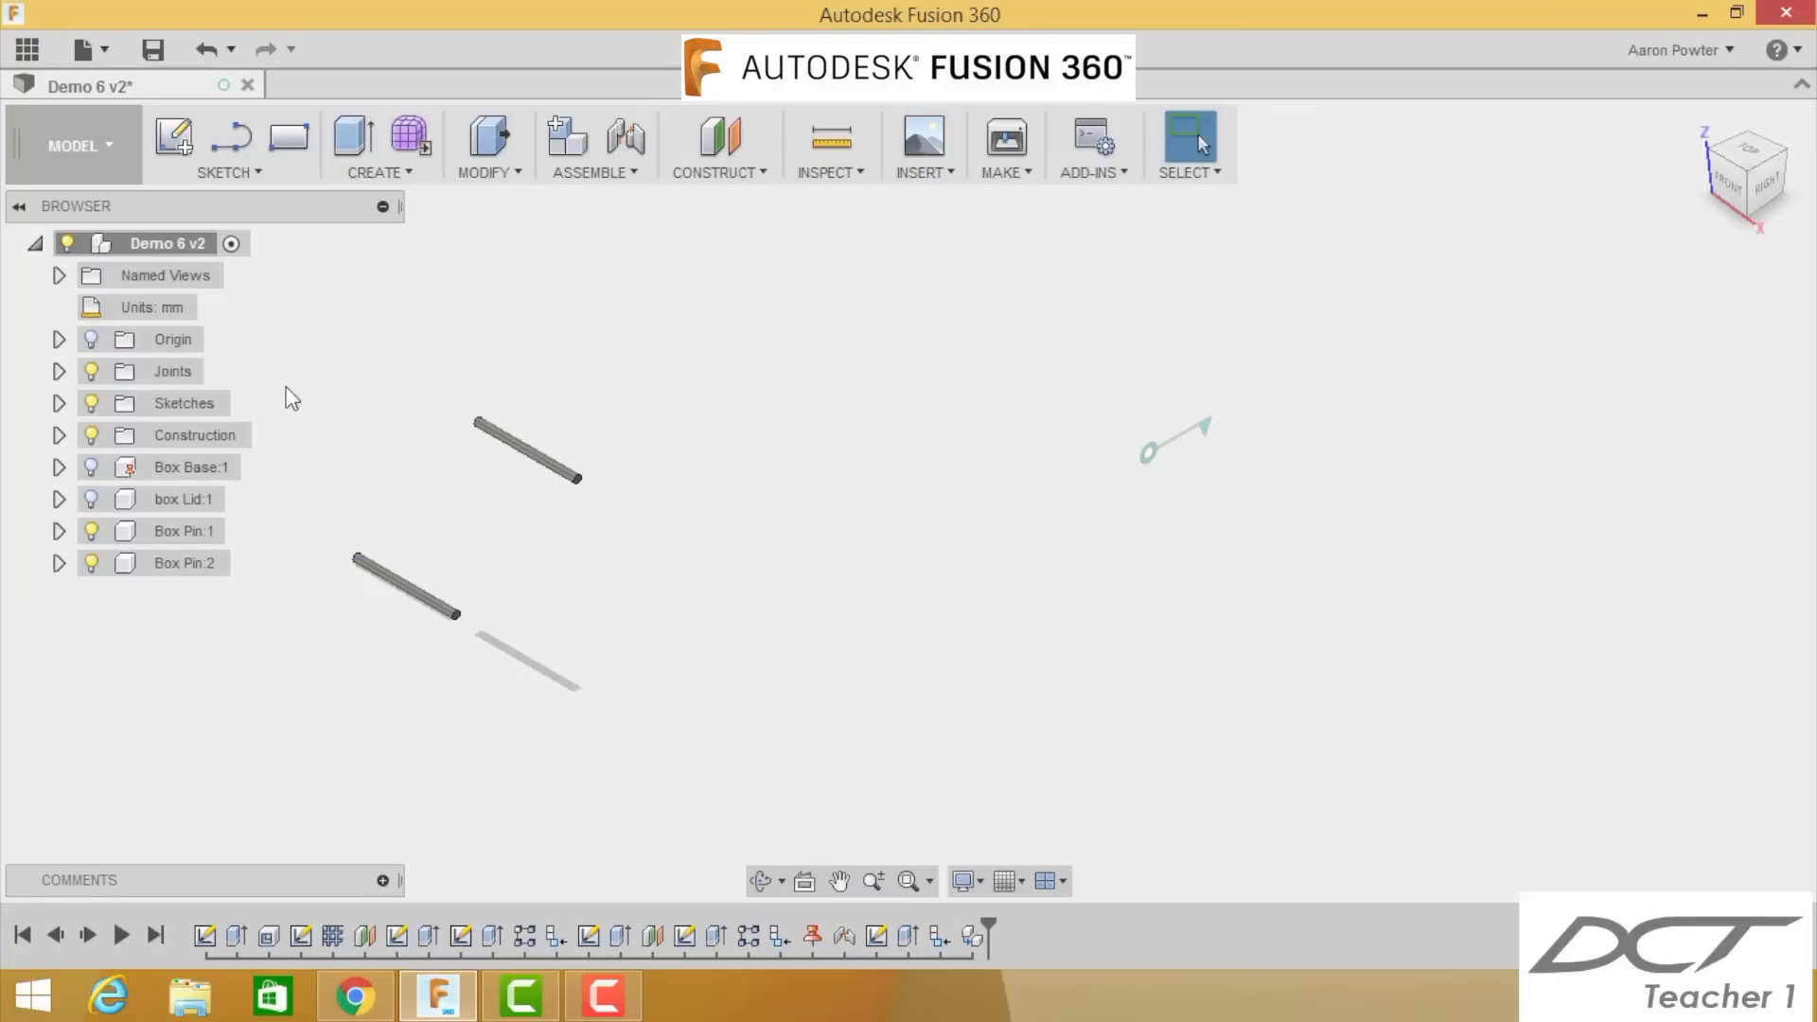
left_click(91, 531)
left_click(91, 499)
left_click(92, 531)
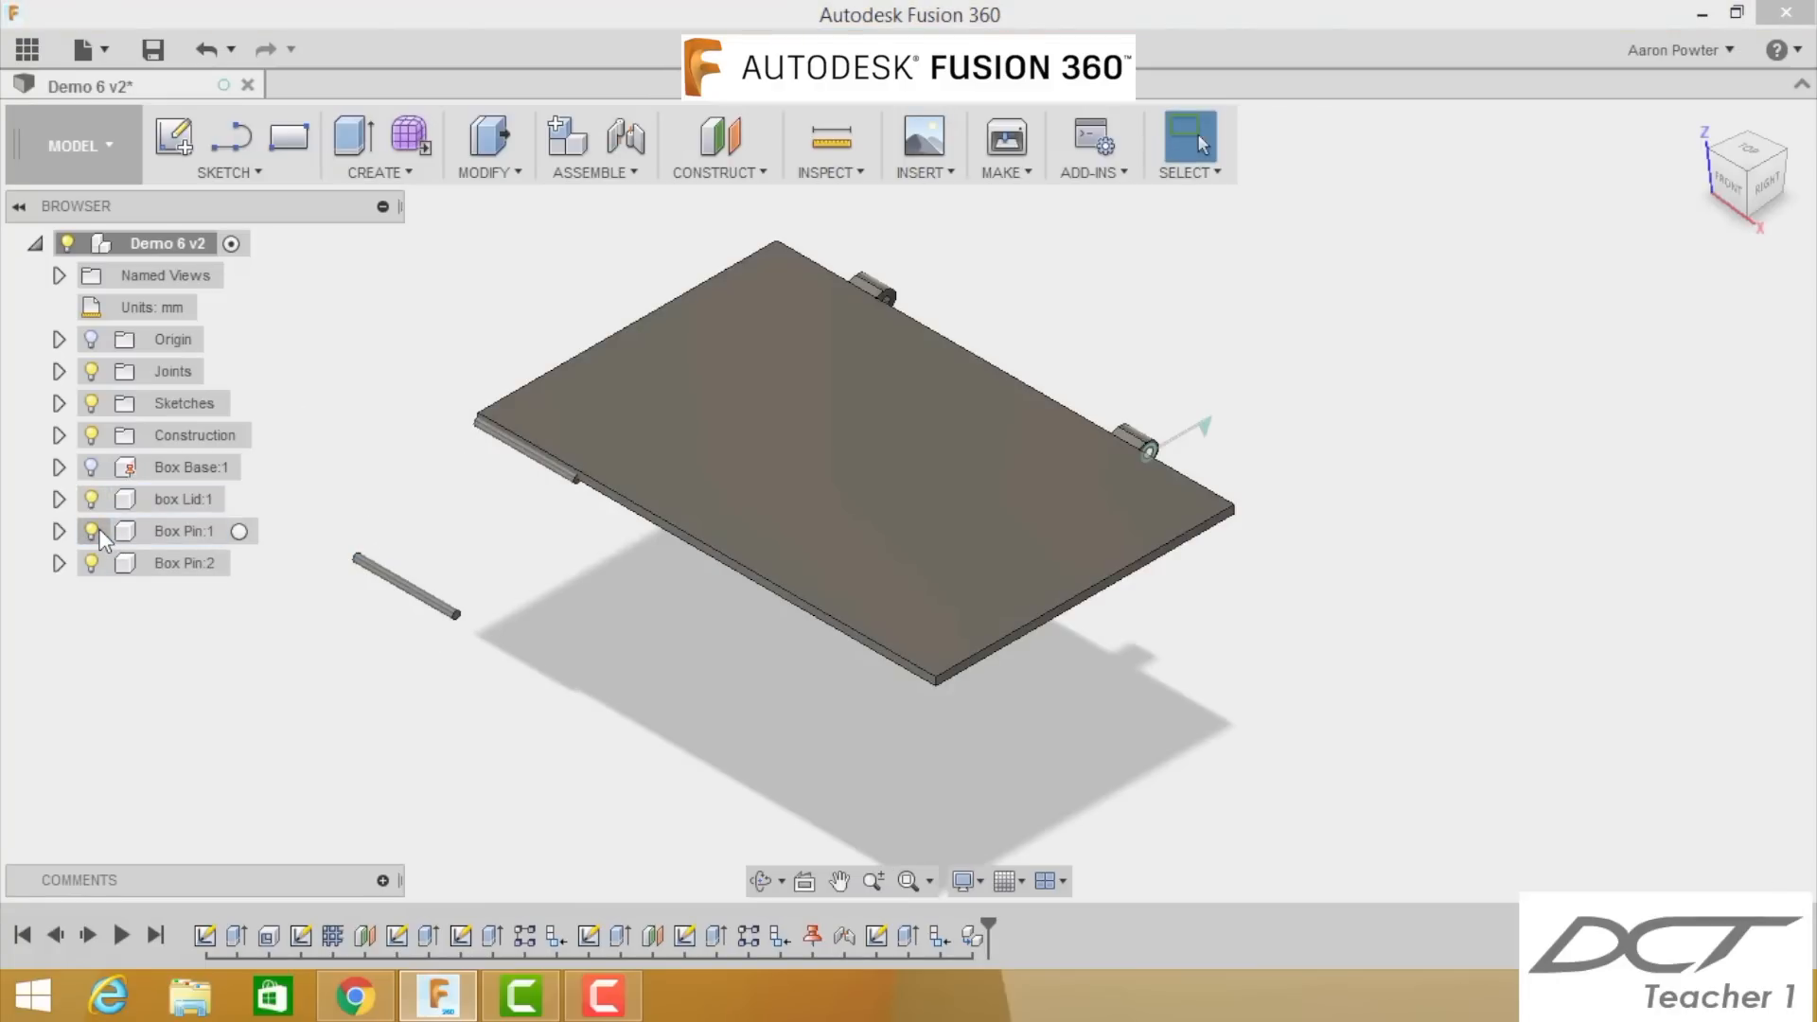
left_click(91, 467)
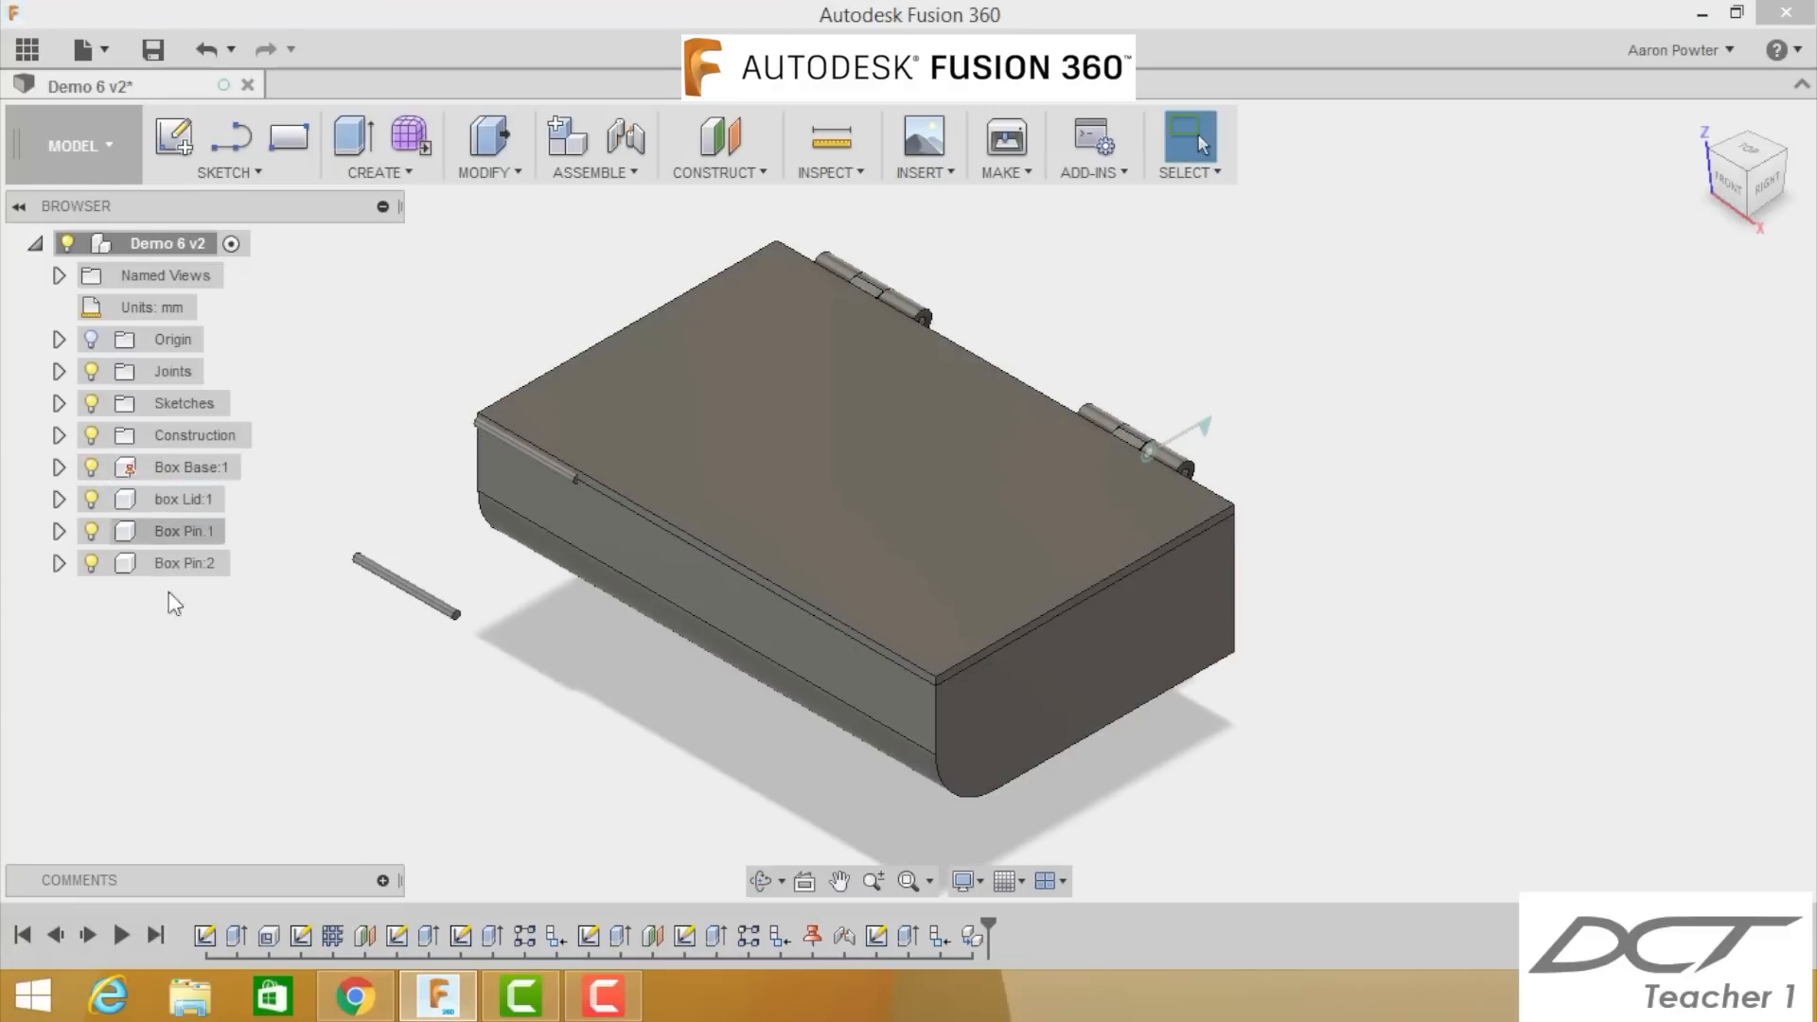
left_click(90, 531)
left_click(92, 533)
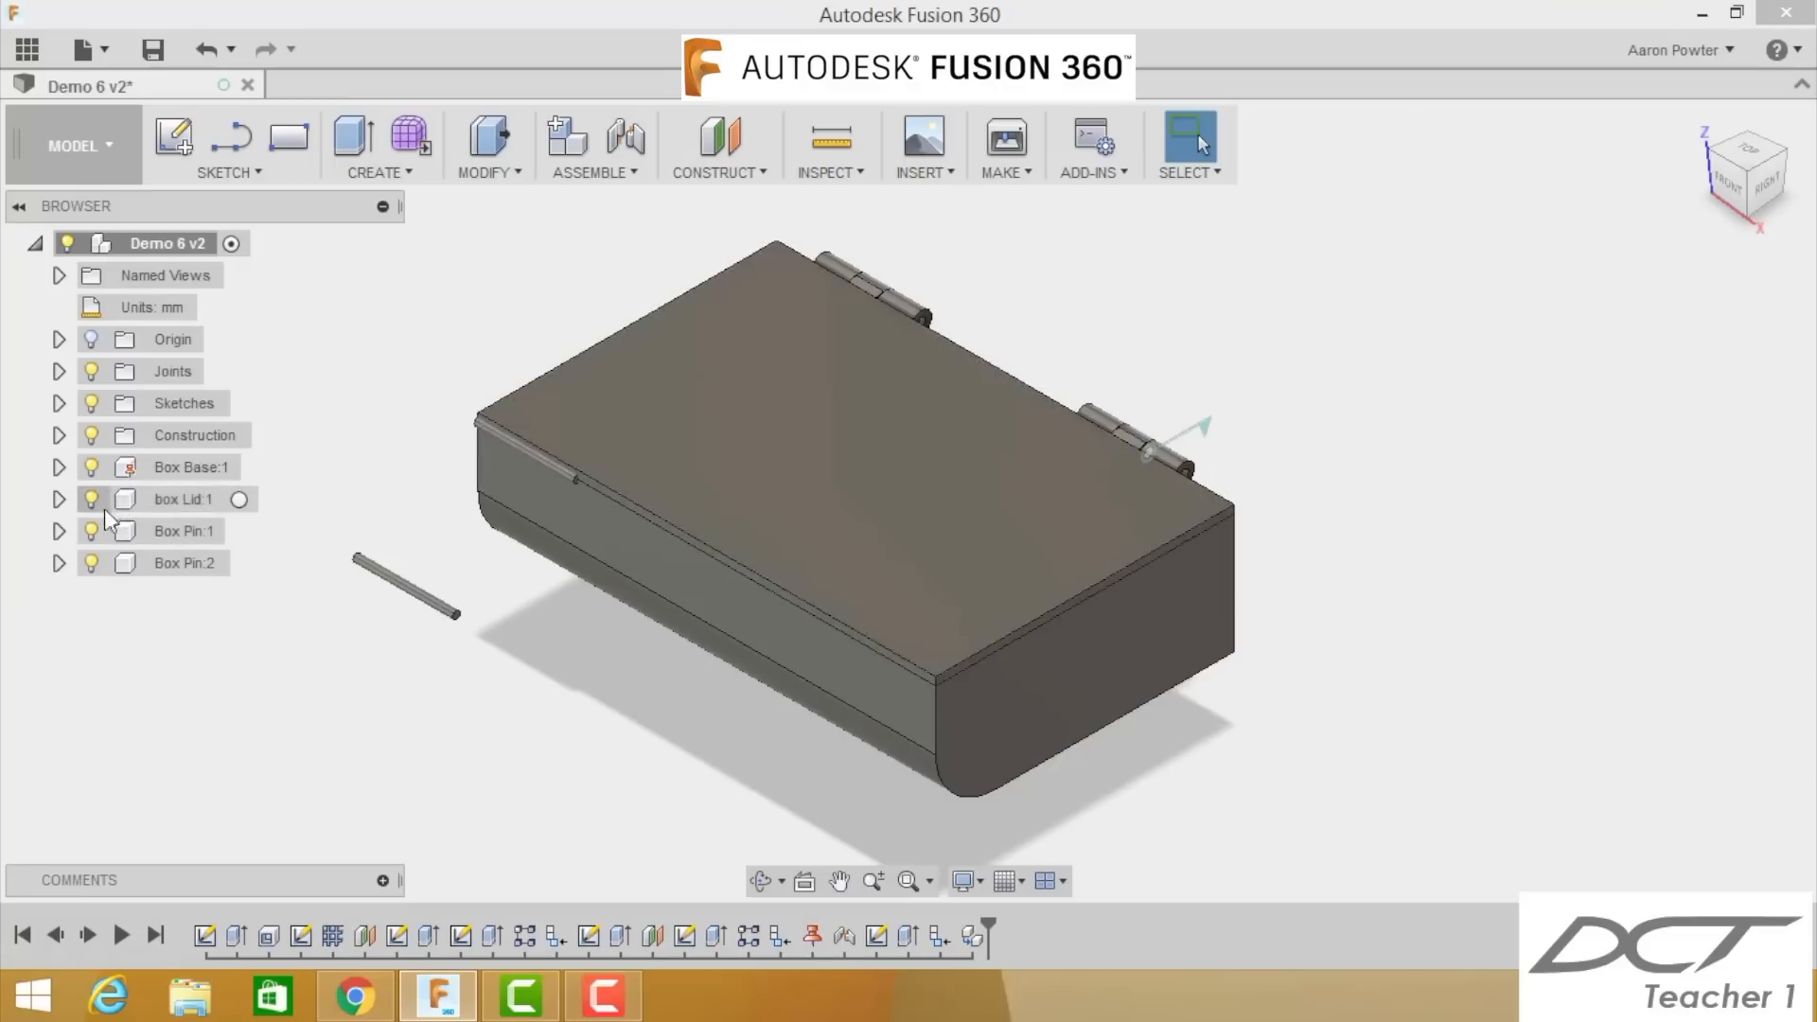
left_click(92, 499)
left_click(104, 468)
left_click(98, 464)
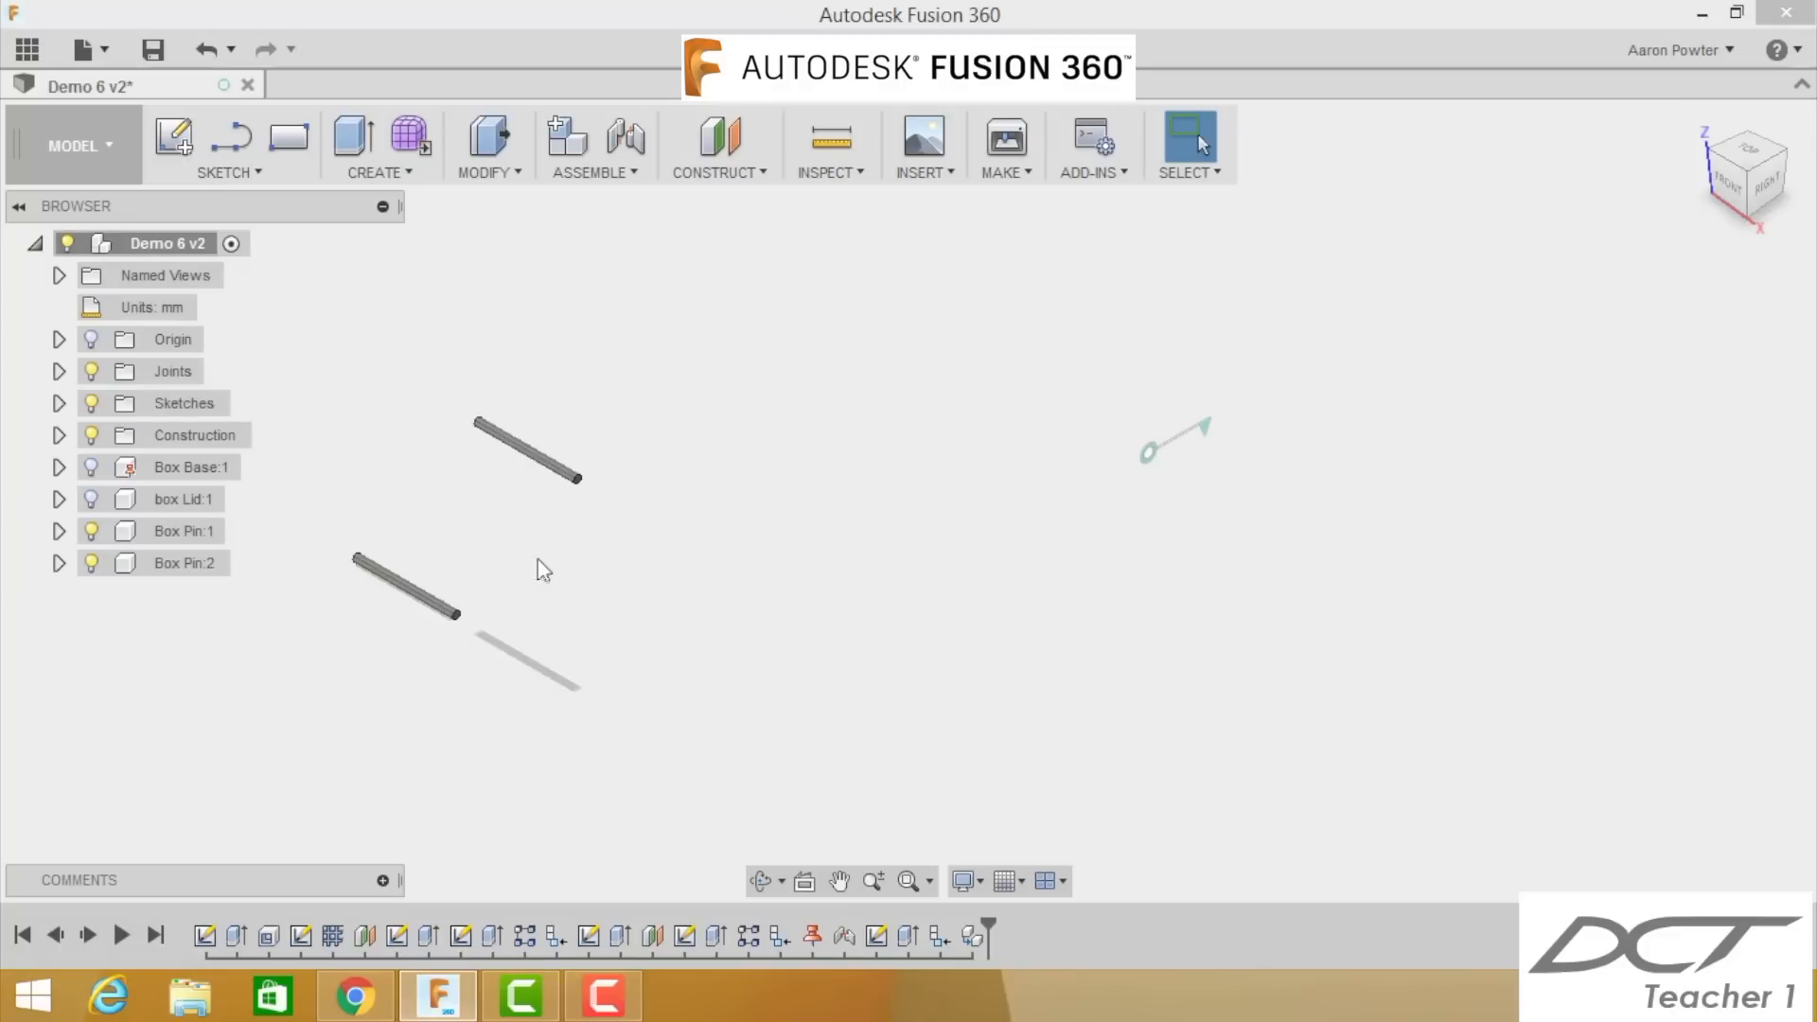
Step: Start a joint by picking the centre of the end face of Box Pin:1 as the first component's origin
left_click(626, 137)
scroll(629, 410, "up", 3)
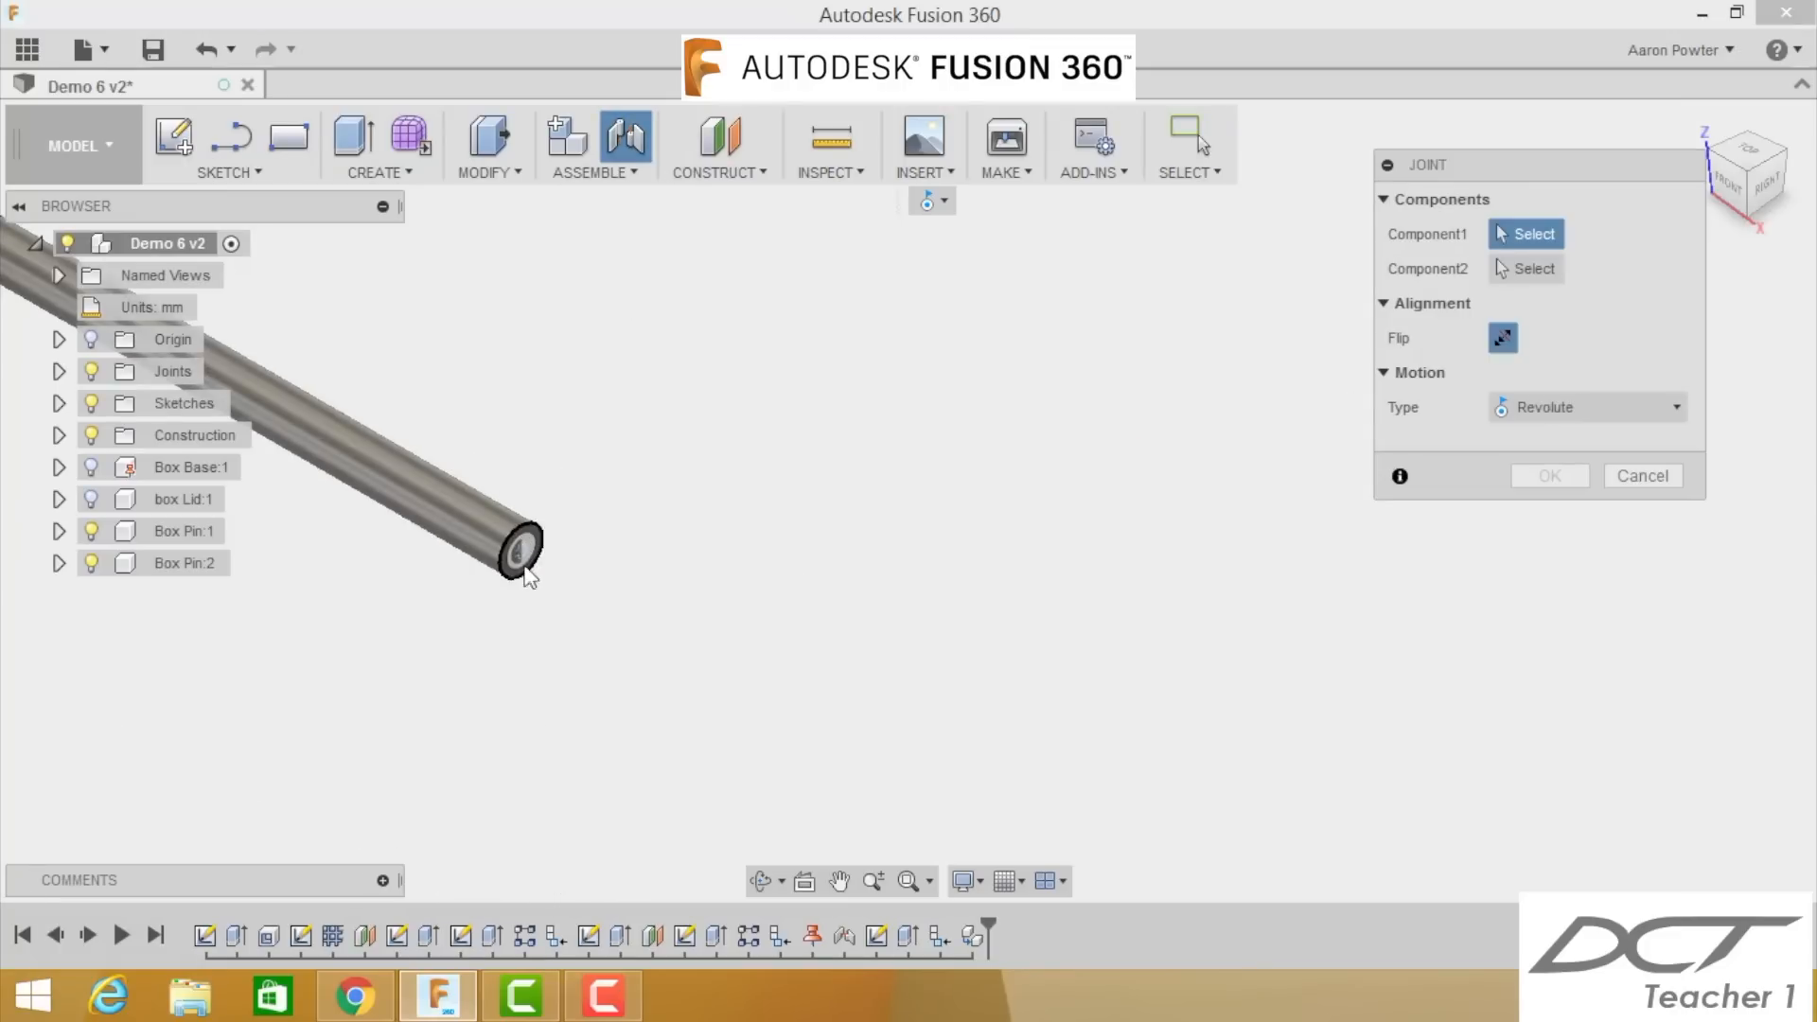
left_click(519, 559)
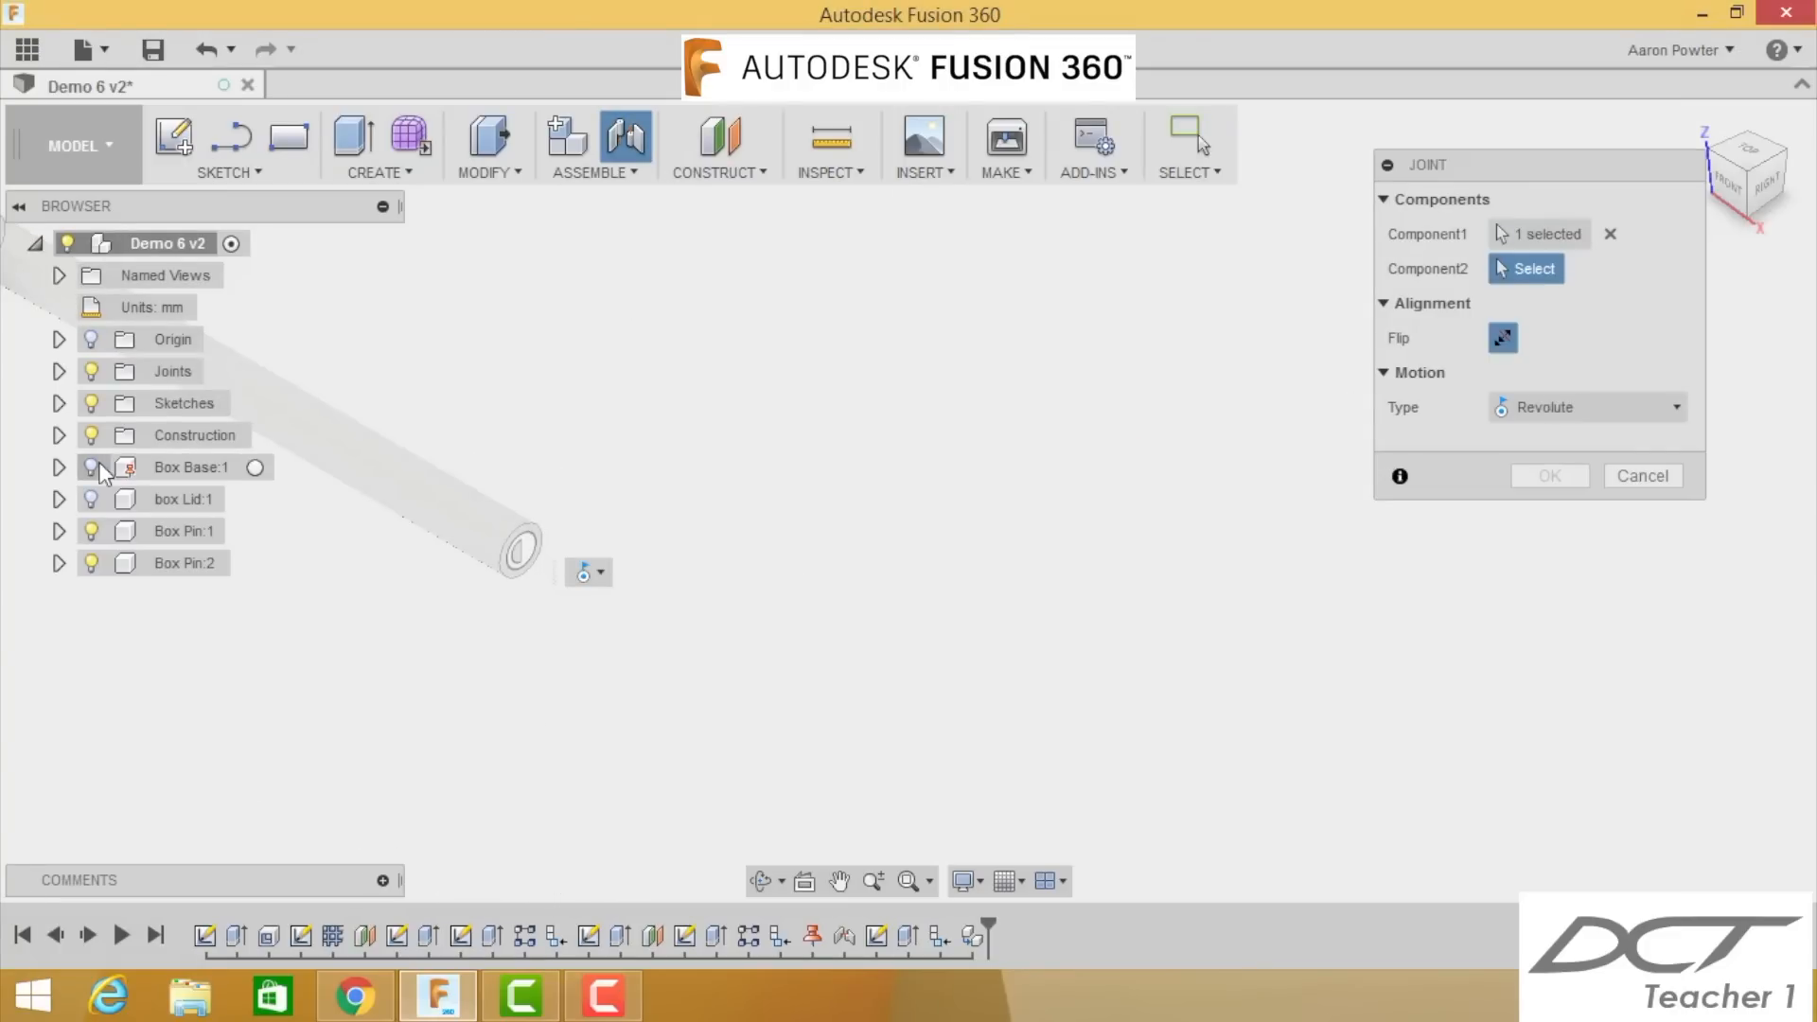
Step: Show the box base and lid, and pick the pin hole centre on the end knuckle of the unjointed hinge as the joint's second location
left_click(92, 465)
left_click(95, 498)
scroll(538, 498, "down", 5)
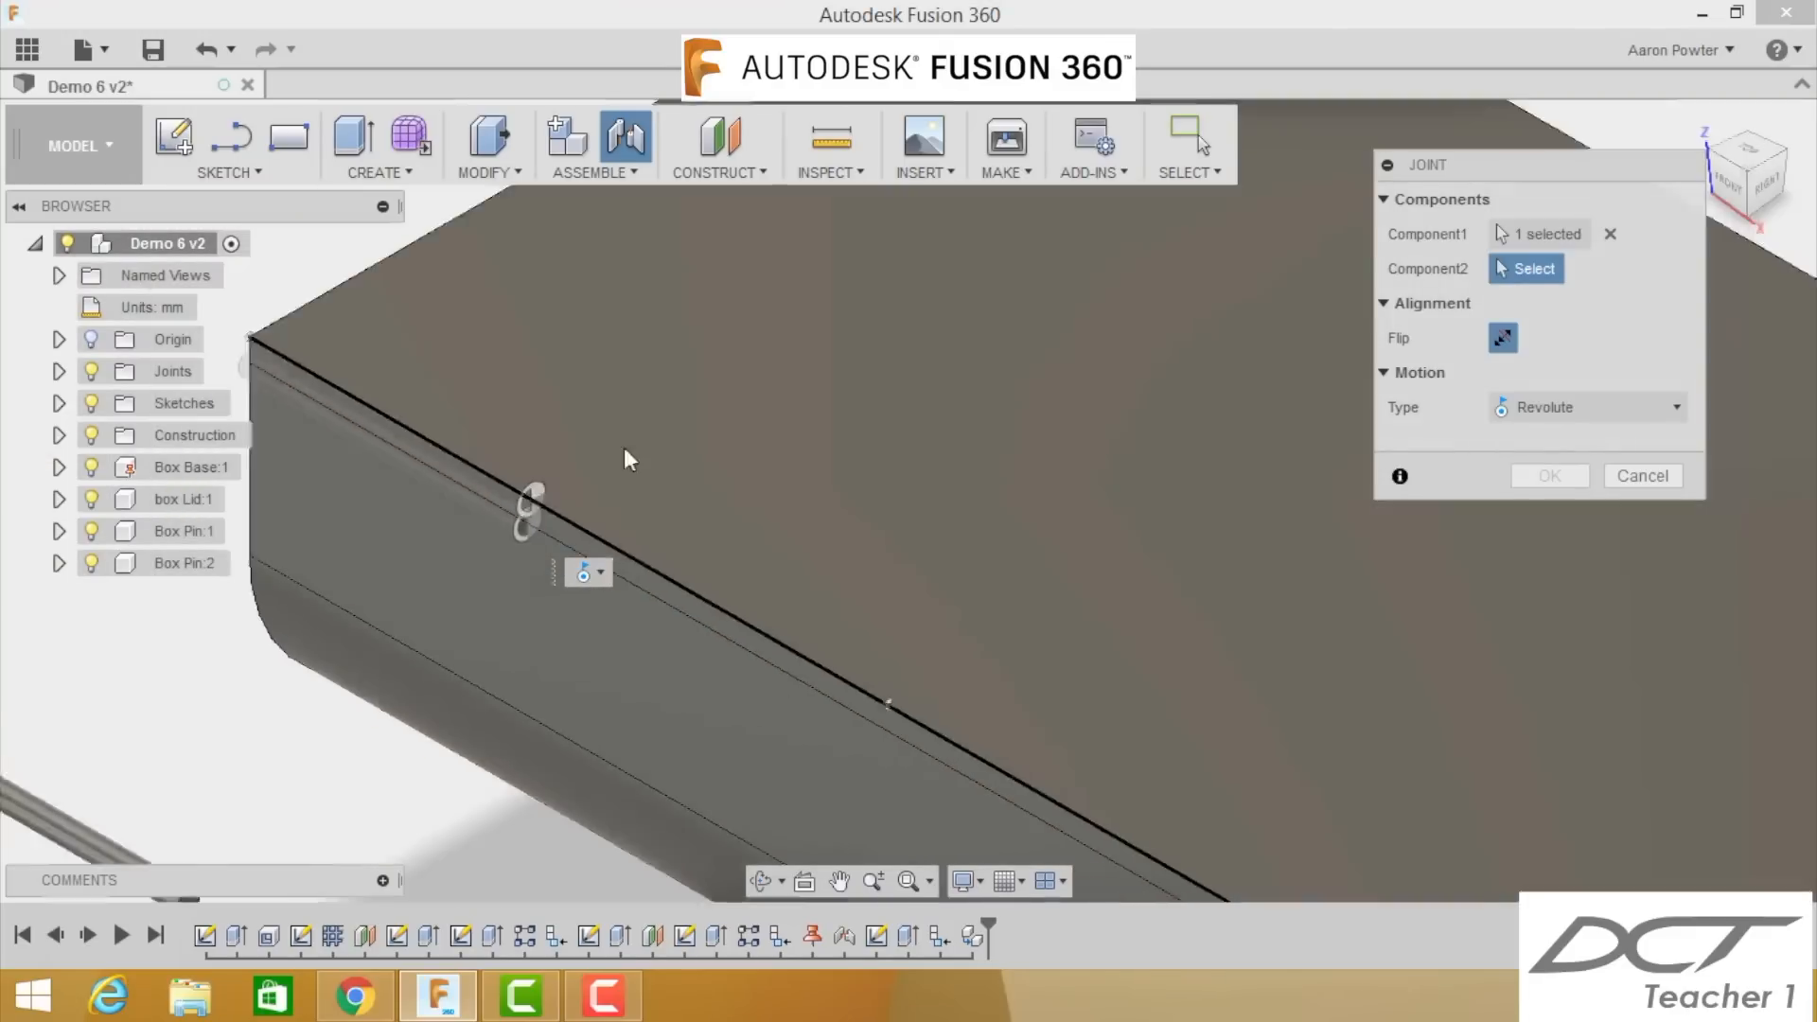
middle_click_drag(1074, 305, 809, 523)
scroll(934, 386, "up", 6)
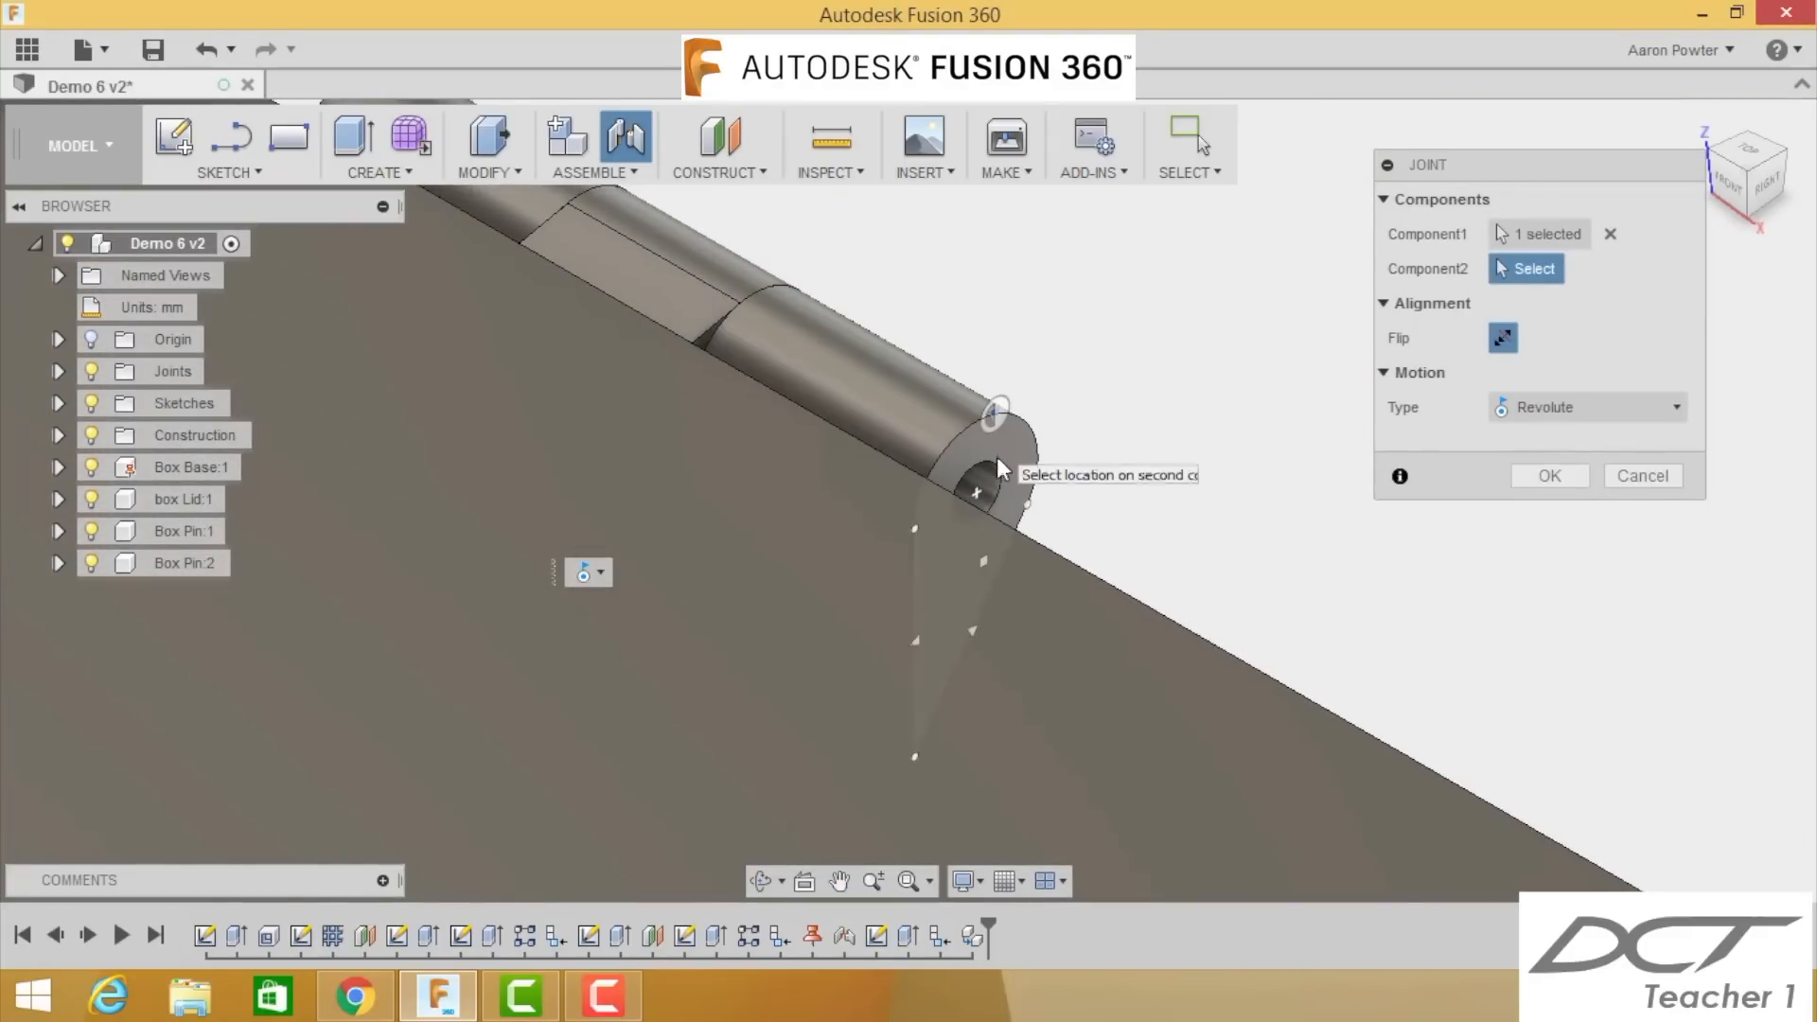
left_click(986, 479)
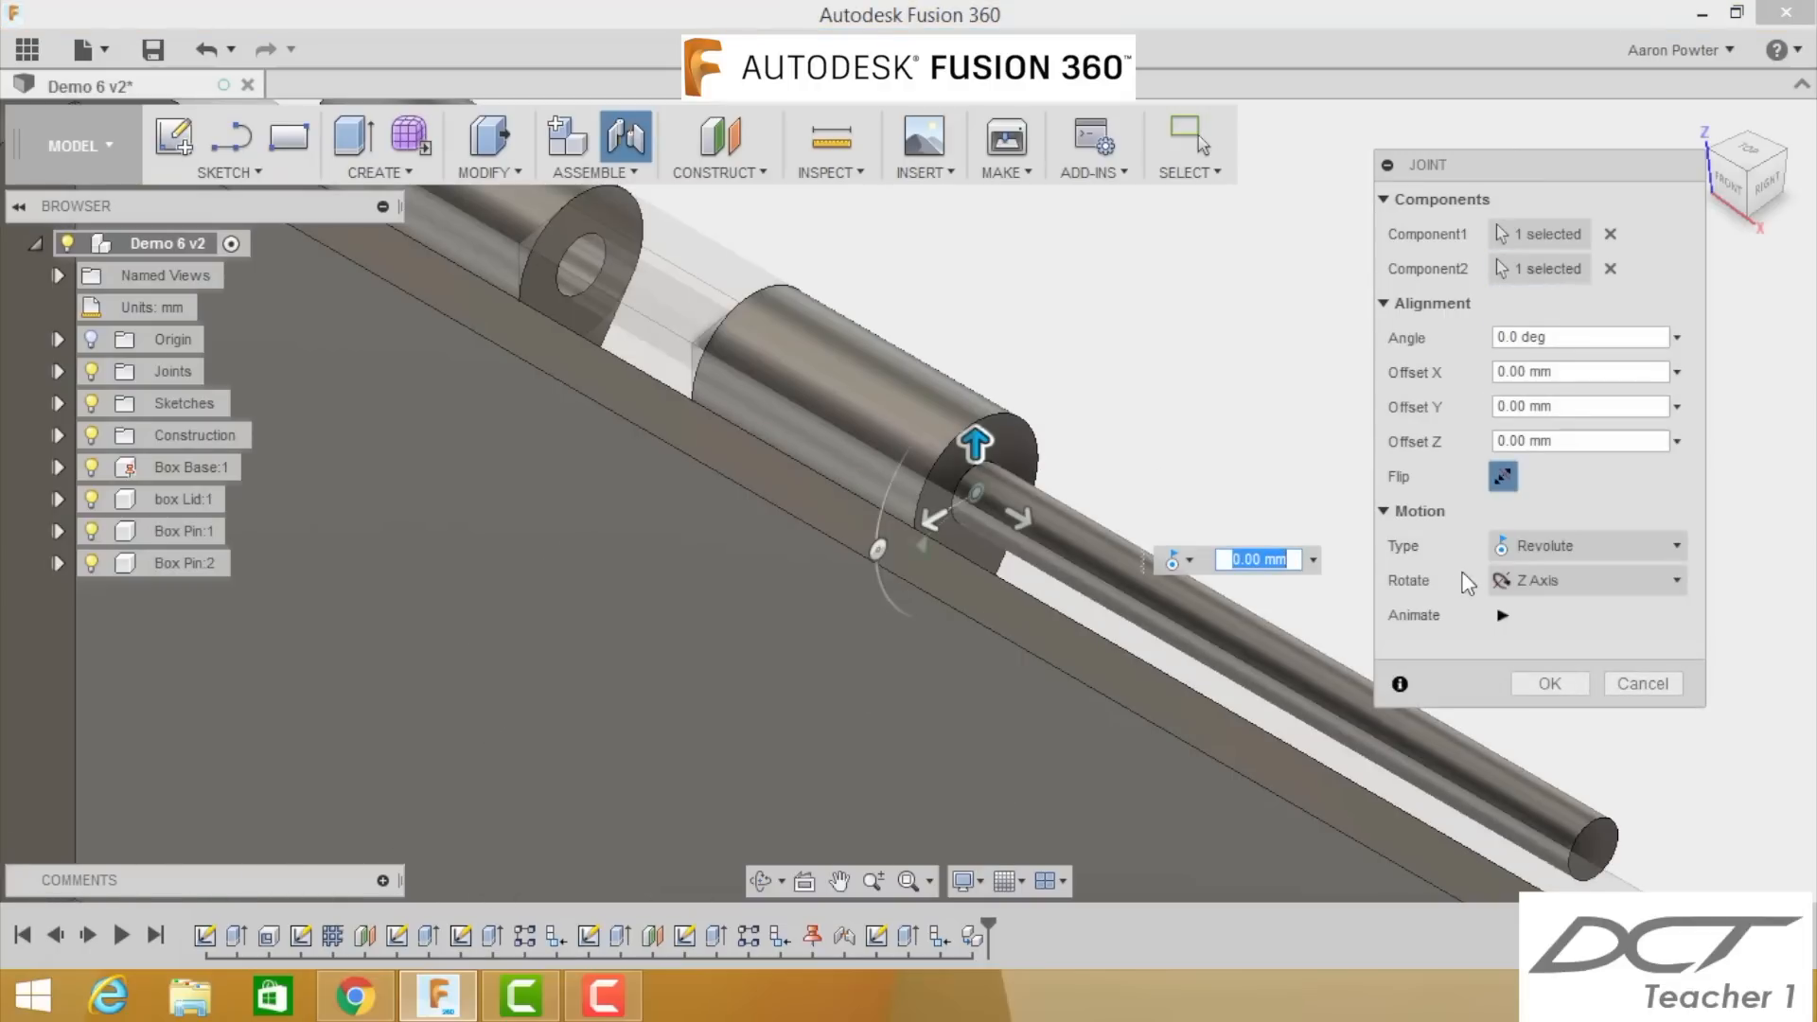
Step: Flip the pin's alignment into the hinge, set the joint motion to Rigid and complete the joint
left_click(1503, 477)
left_click(1581, 545)
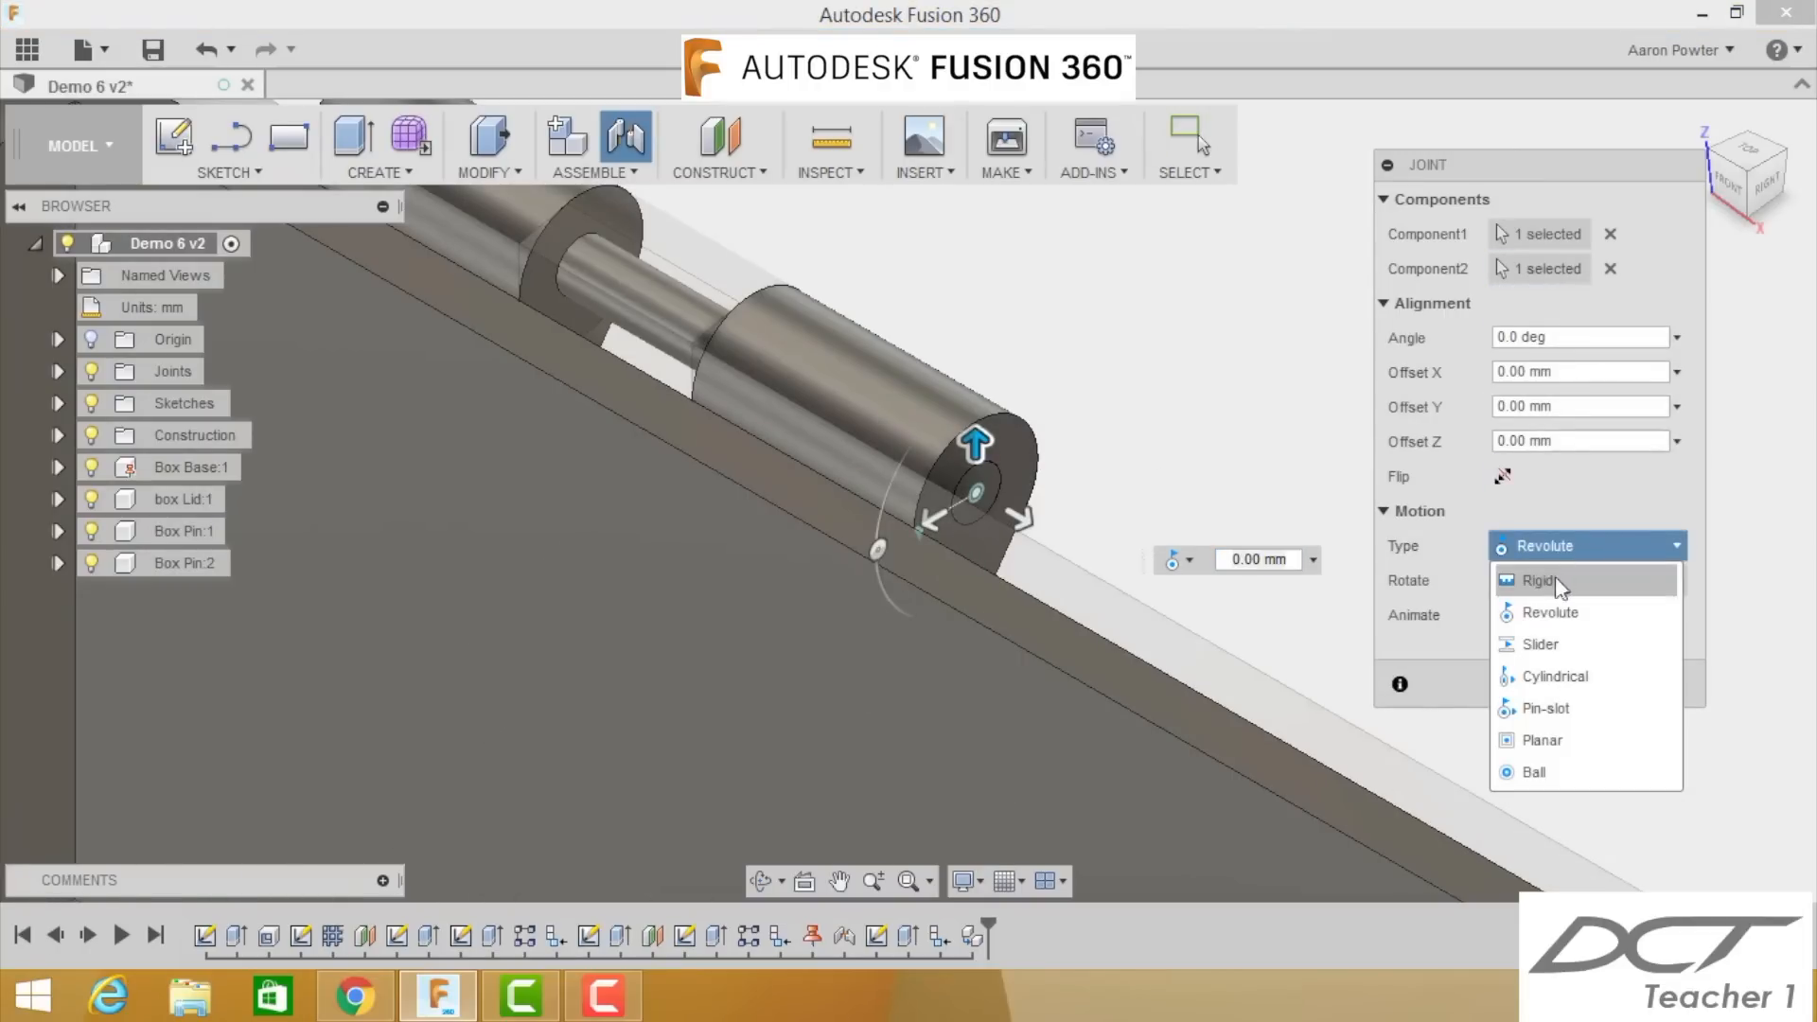
left_click(1554, 577)
left_click(1549, 649)
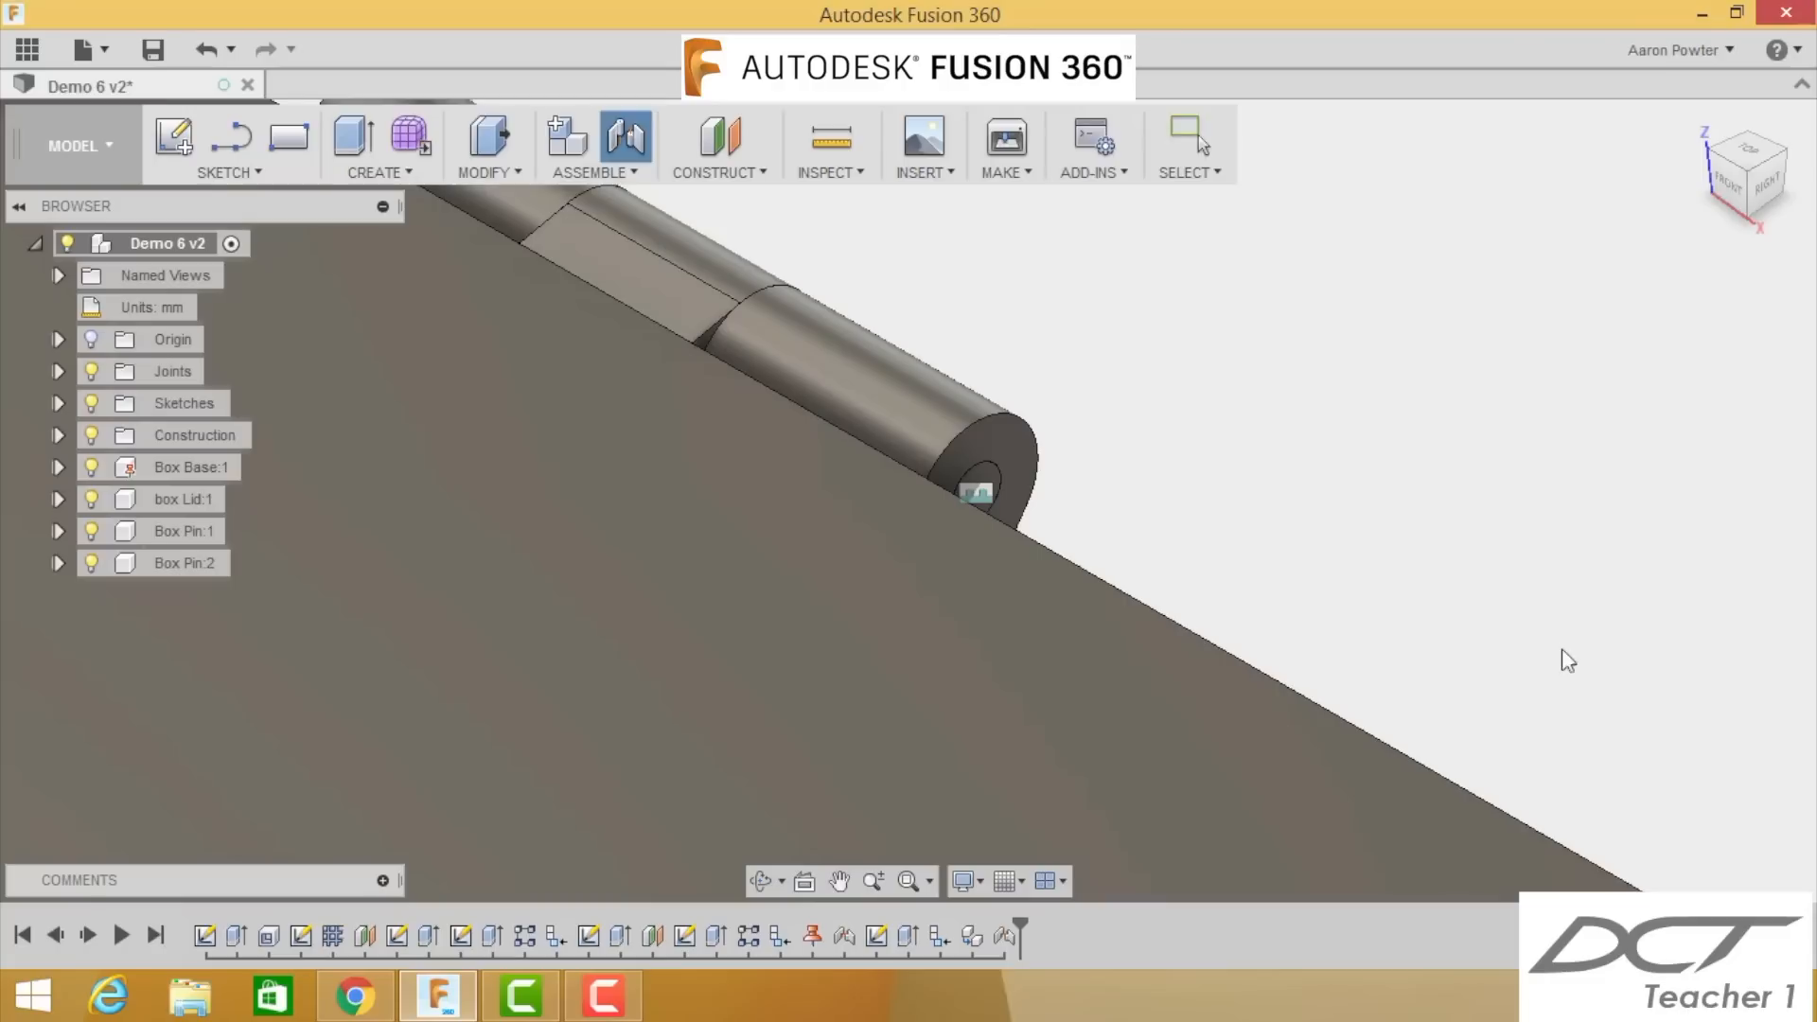
Step: Start a joint by picking the centre of the end face of the loose hinge pin as the first component's origin
scroll(1479, 575, "down", 3)
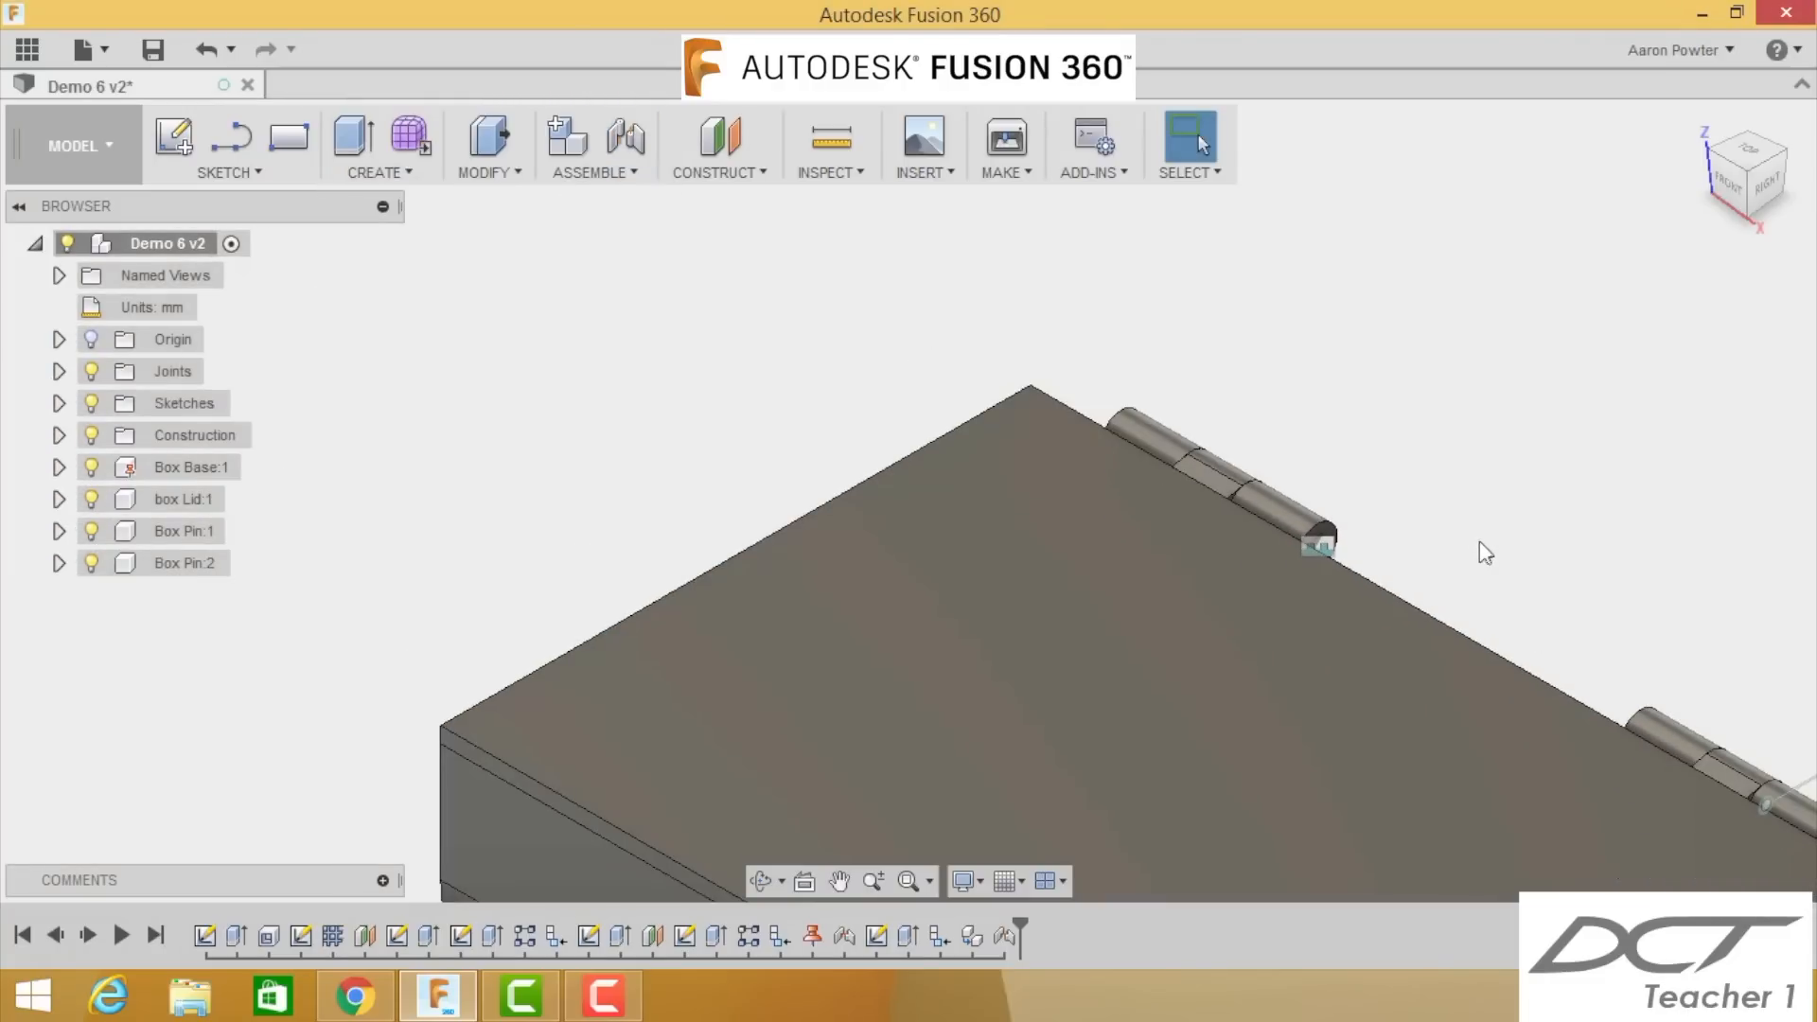
middle_click_drag(1480, 537, 1306, 256)
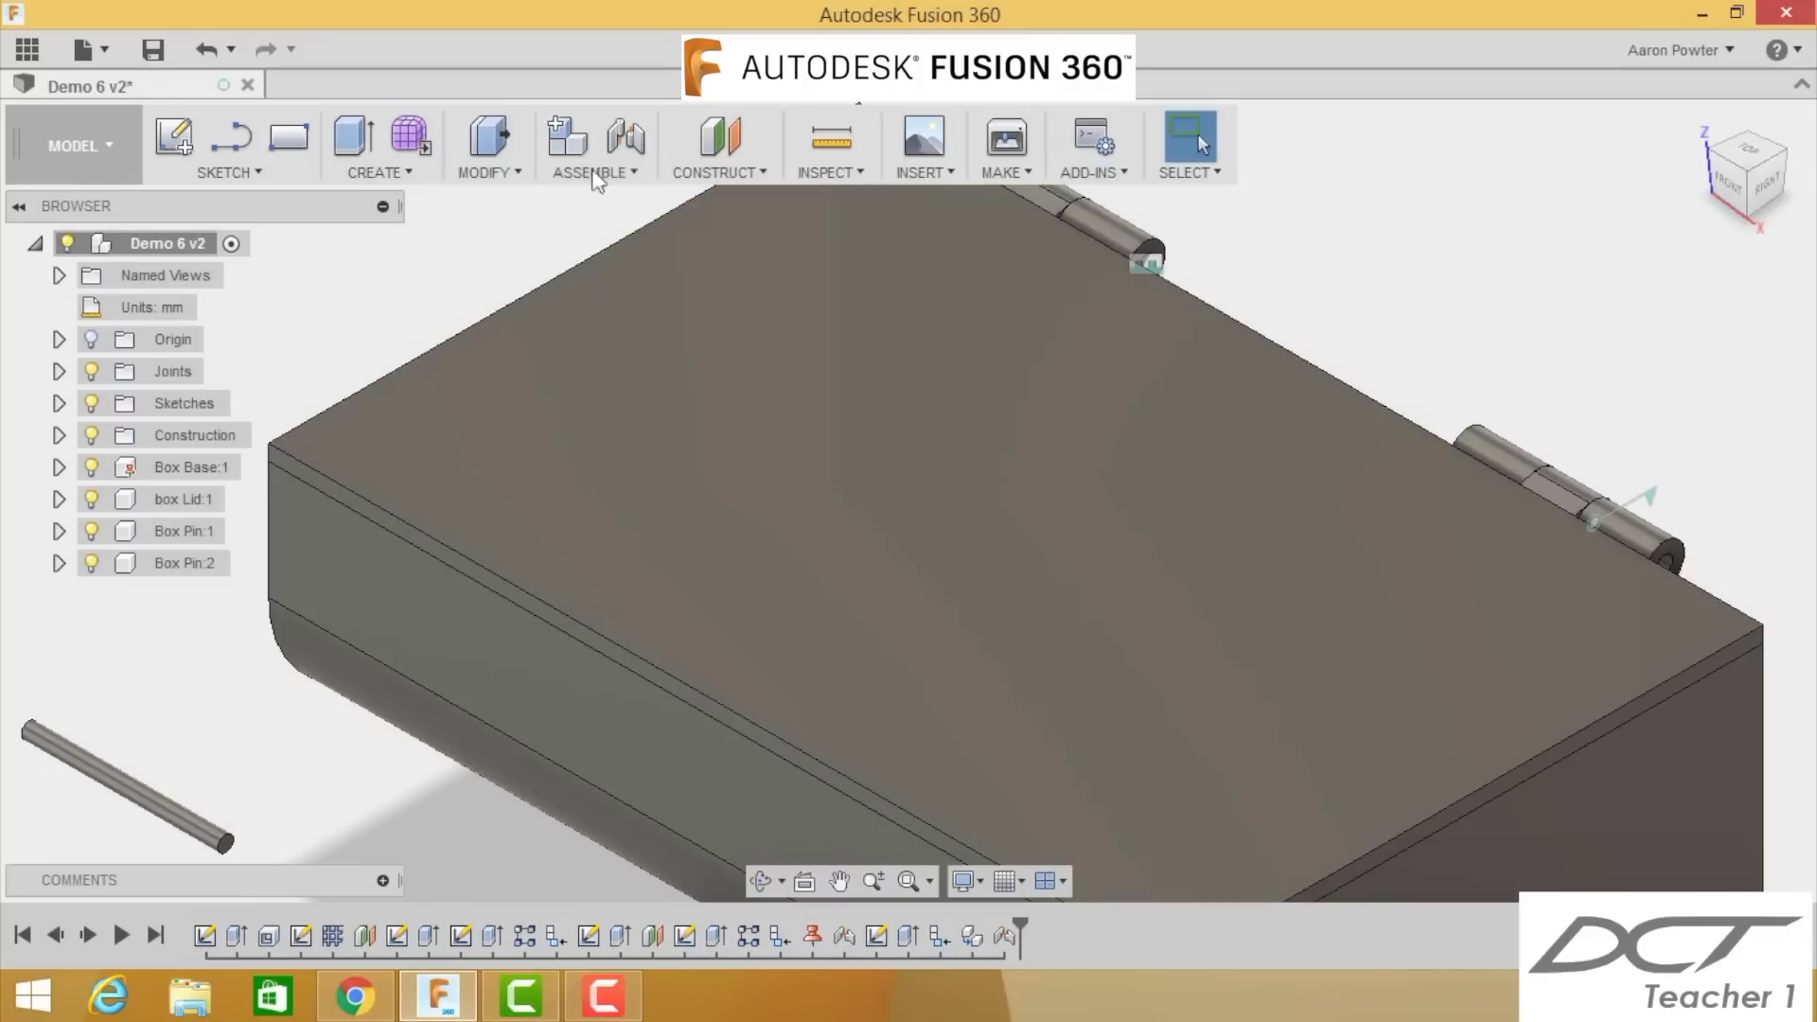
left_click(626, 137)
scroll(227, 850, "up", 3)
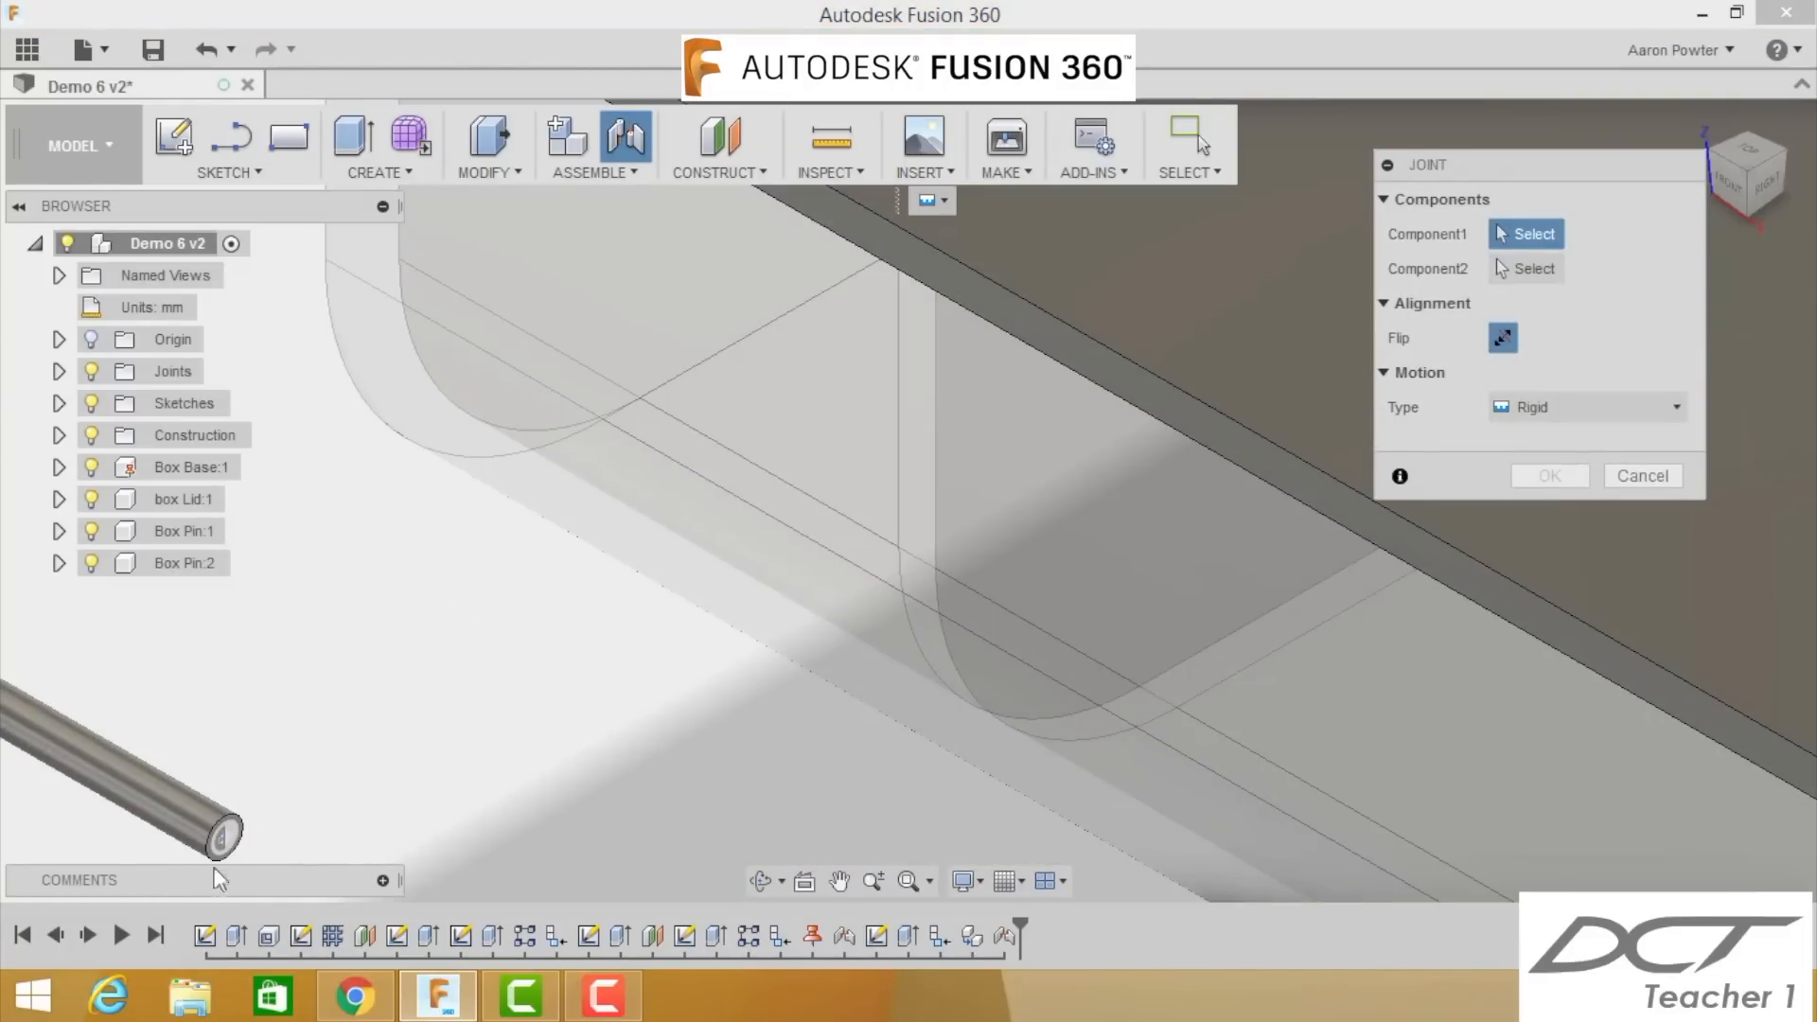
left_click(231, 840)
scroll(1115, 717, "down", 3)
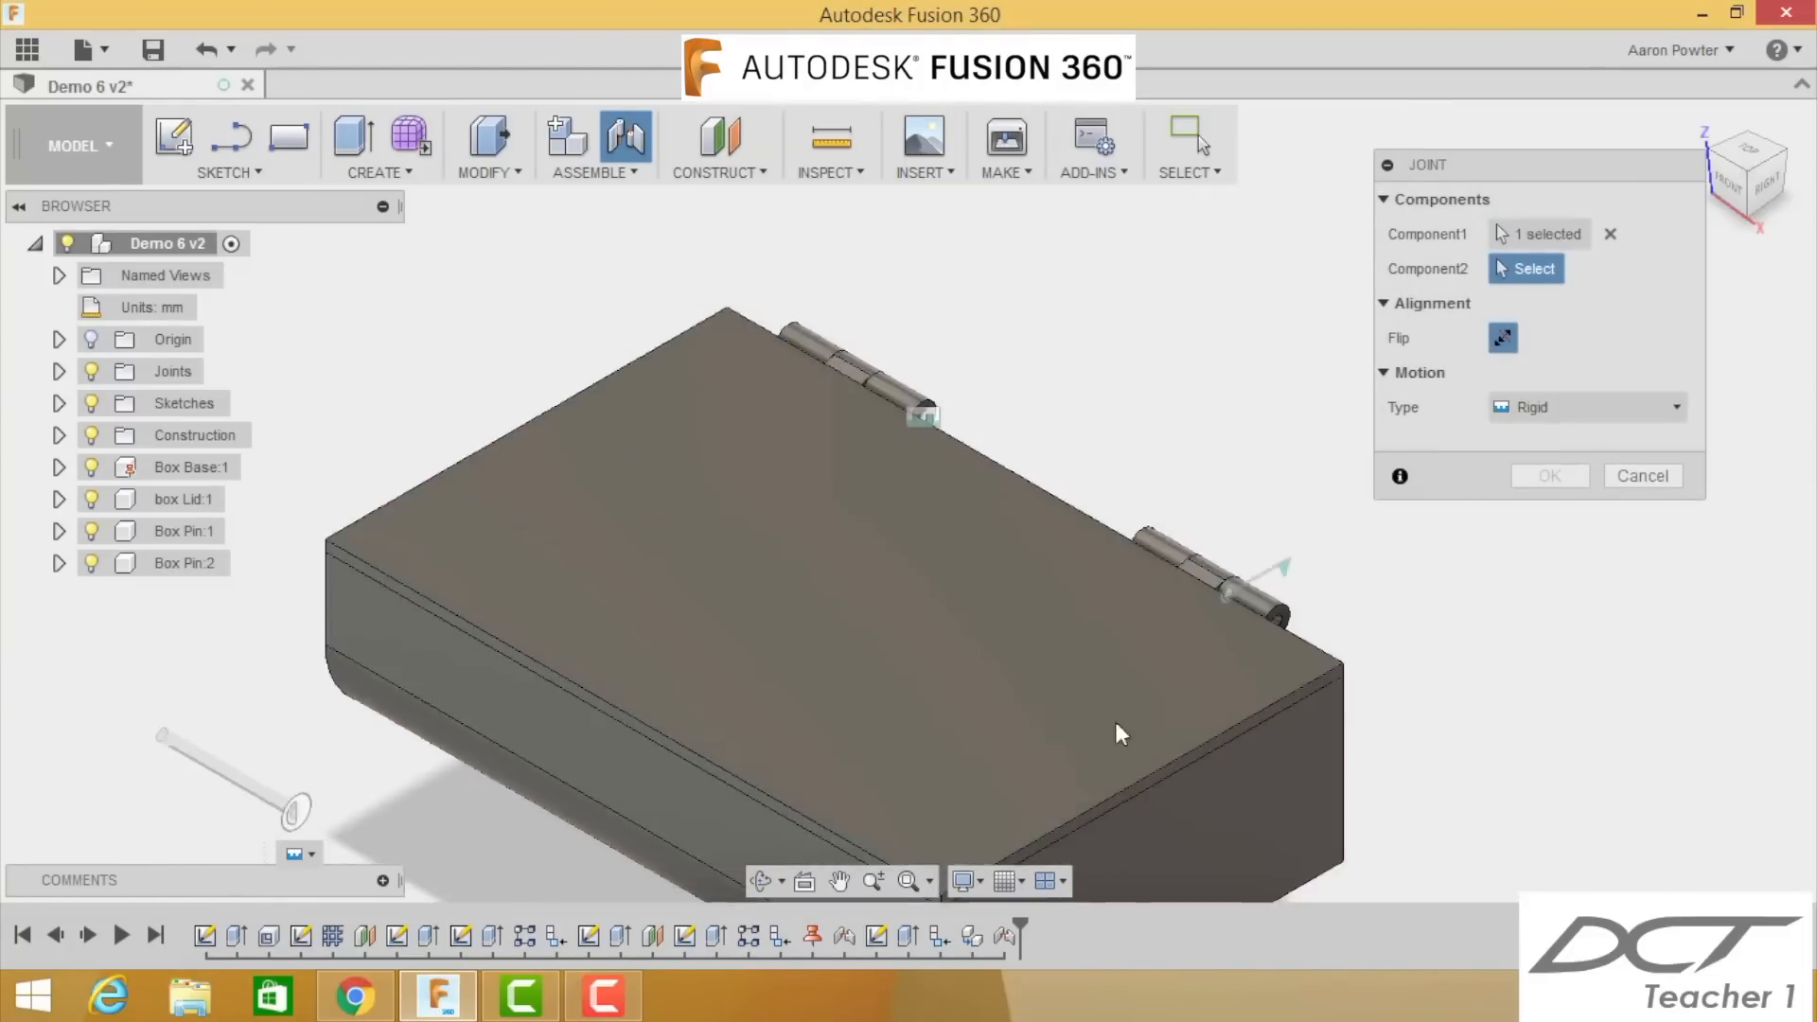
Step: Join the pin to the pin hole centre on the empty hinge's end knuckle with Rigid motion, and return to the home view
scroll(1351, 657, "up", 2)
scroll(1315, 634, "up", 4)
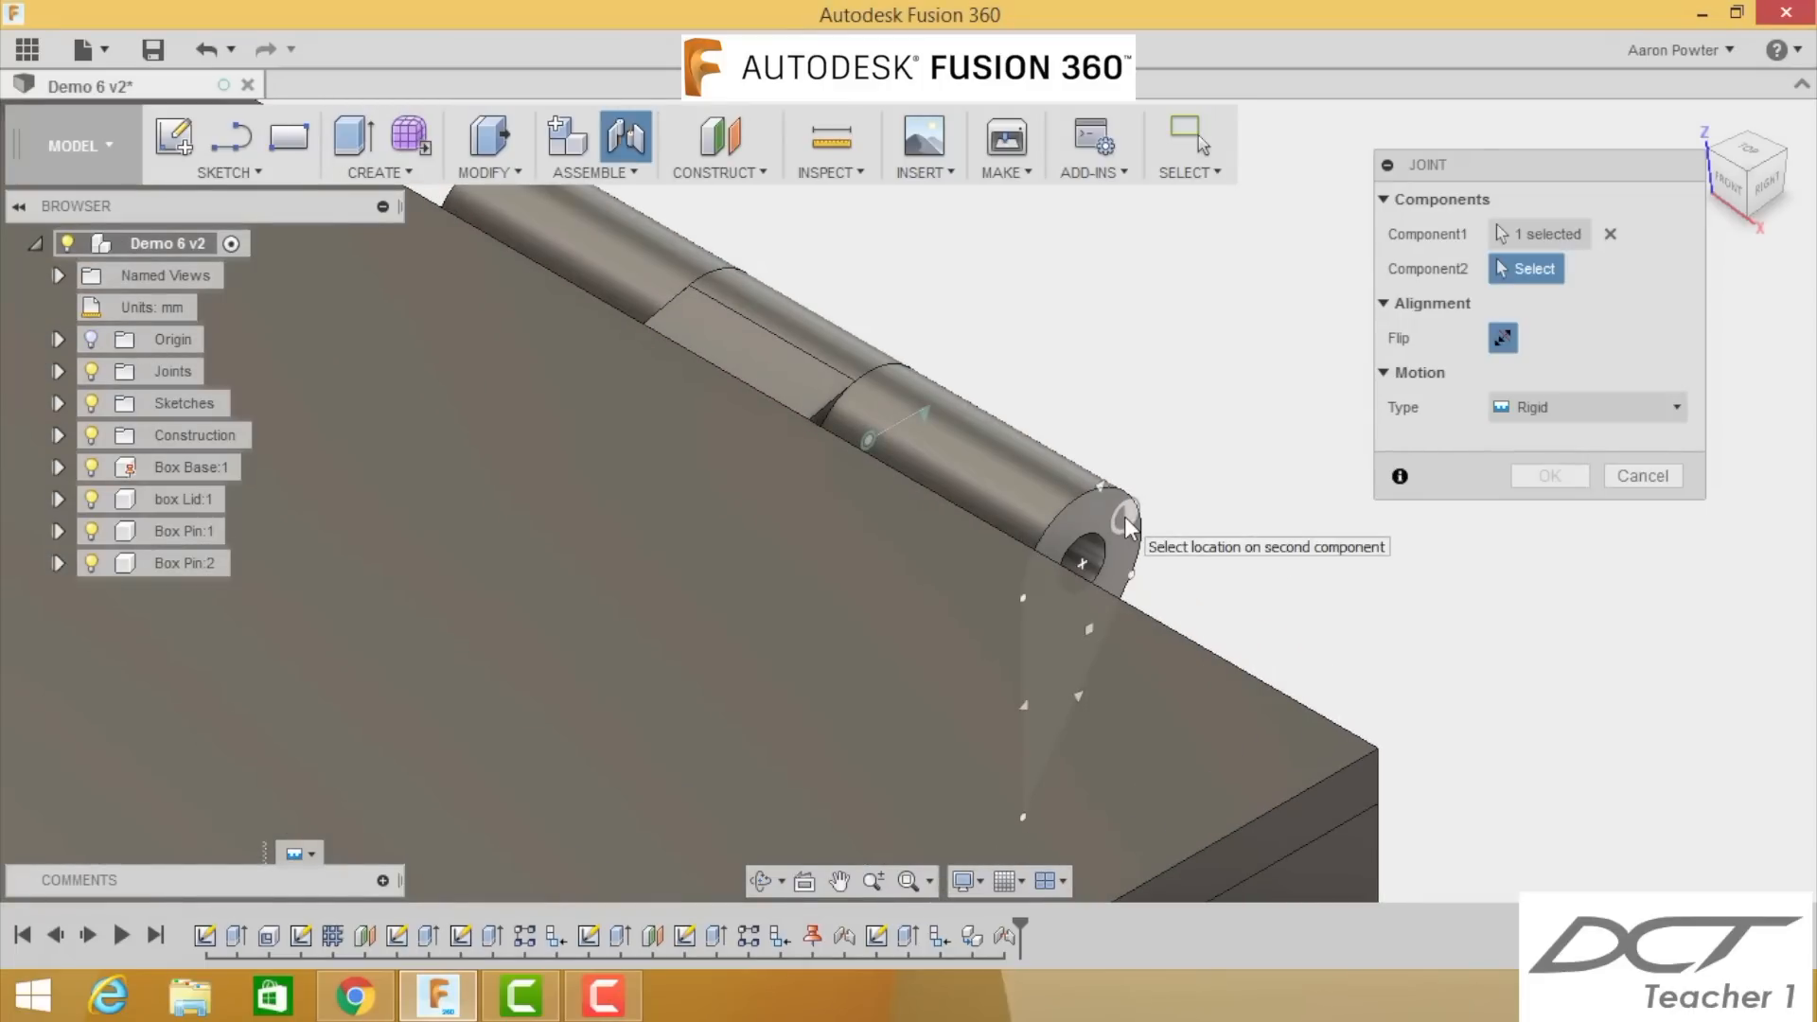
left_click(1100, 566)
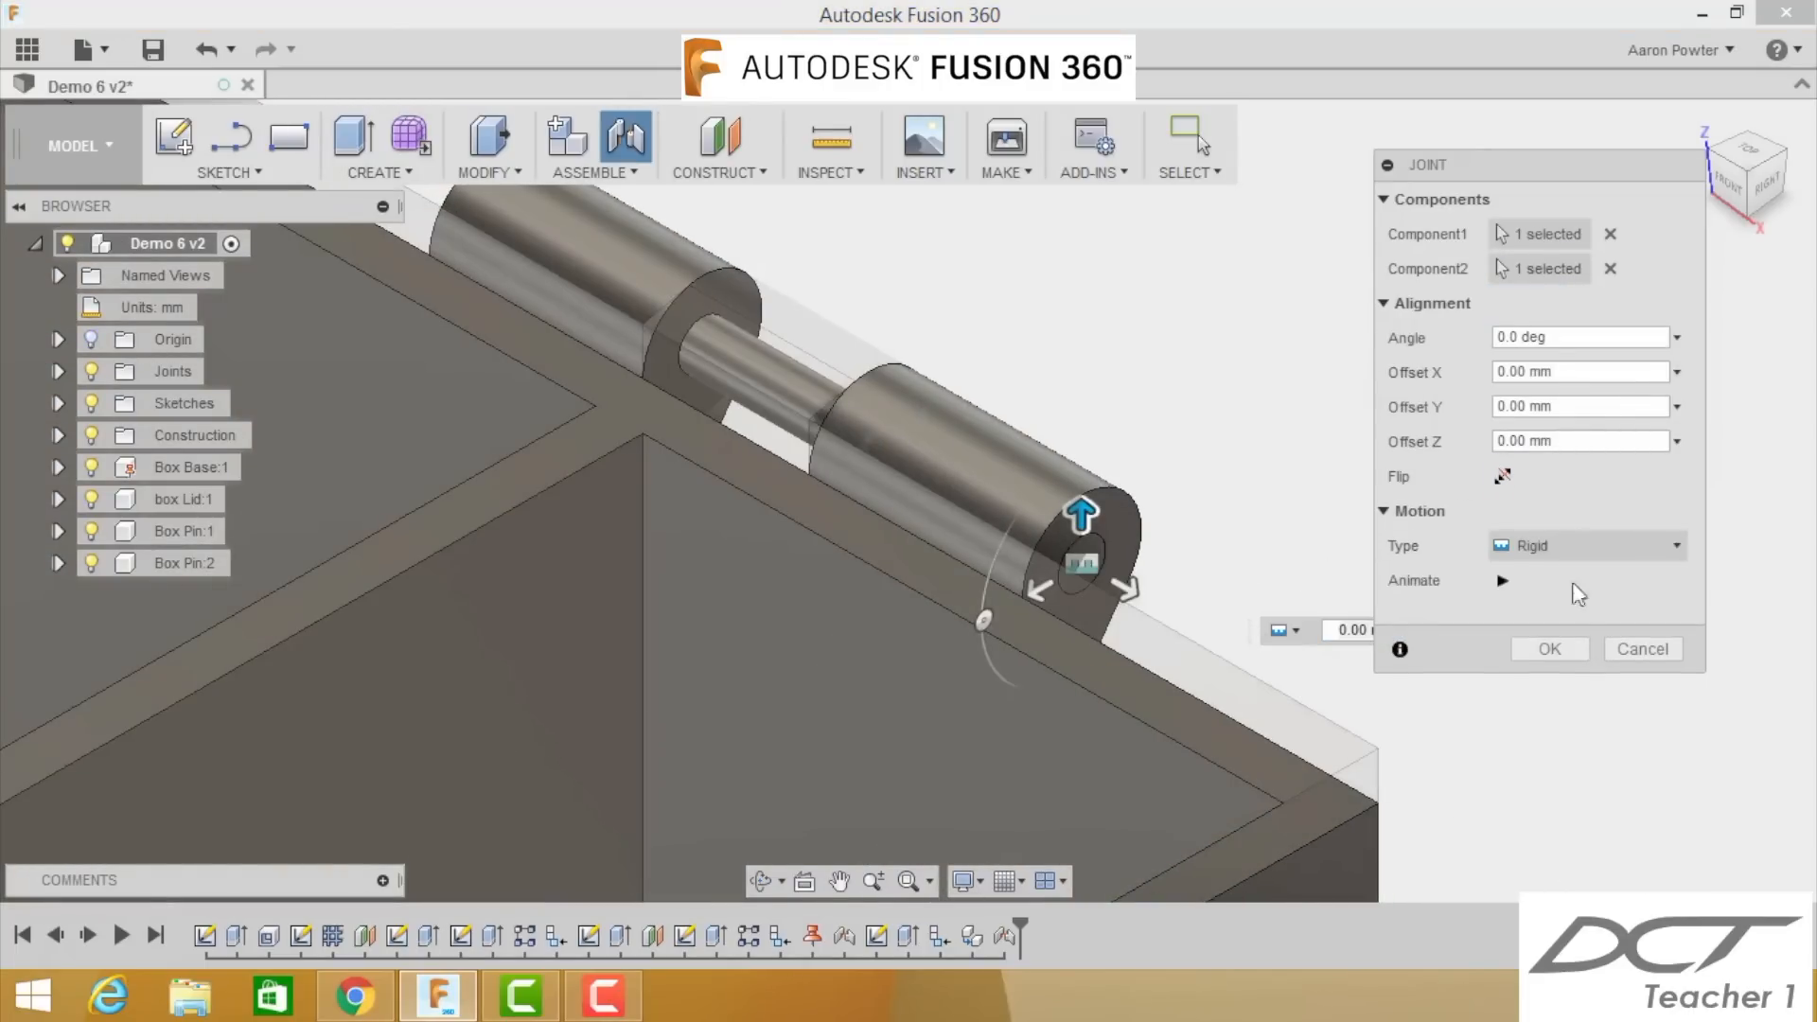
left_click(1547, 650)
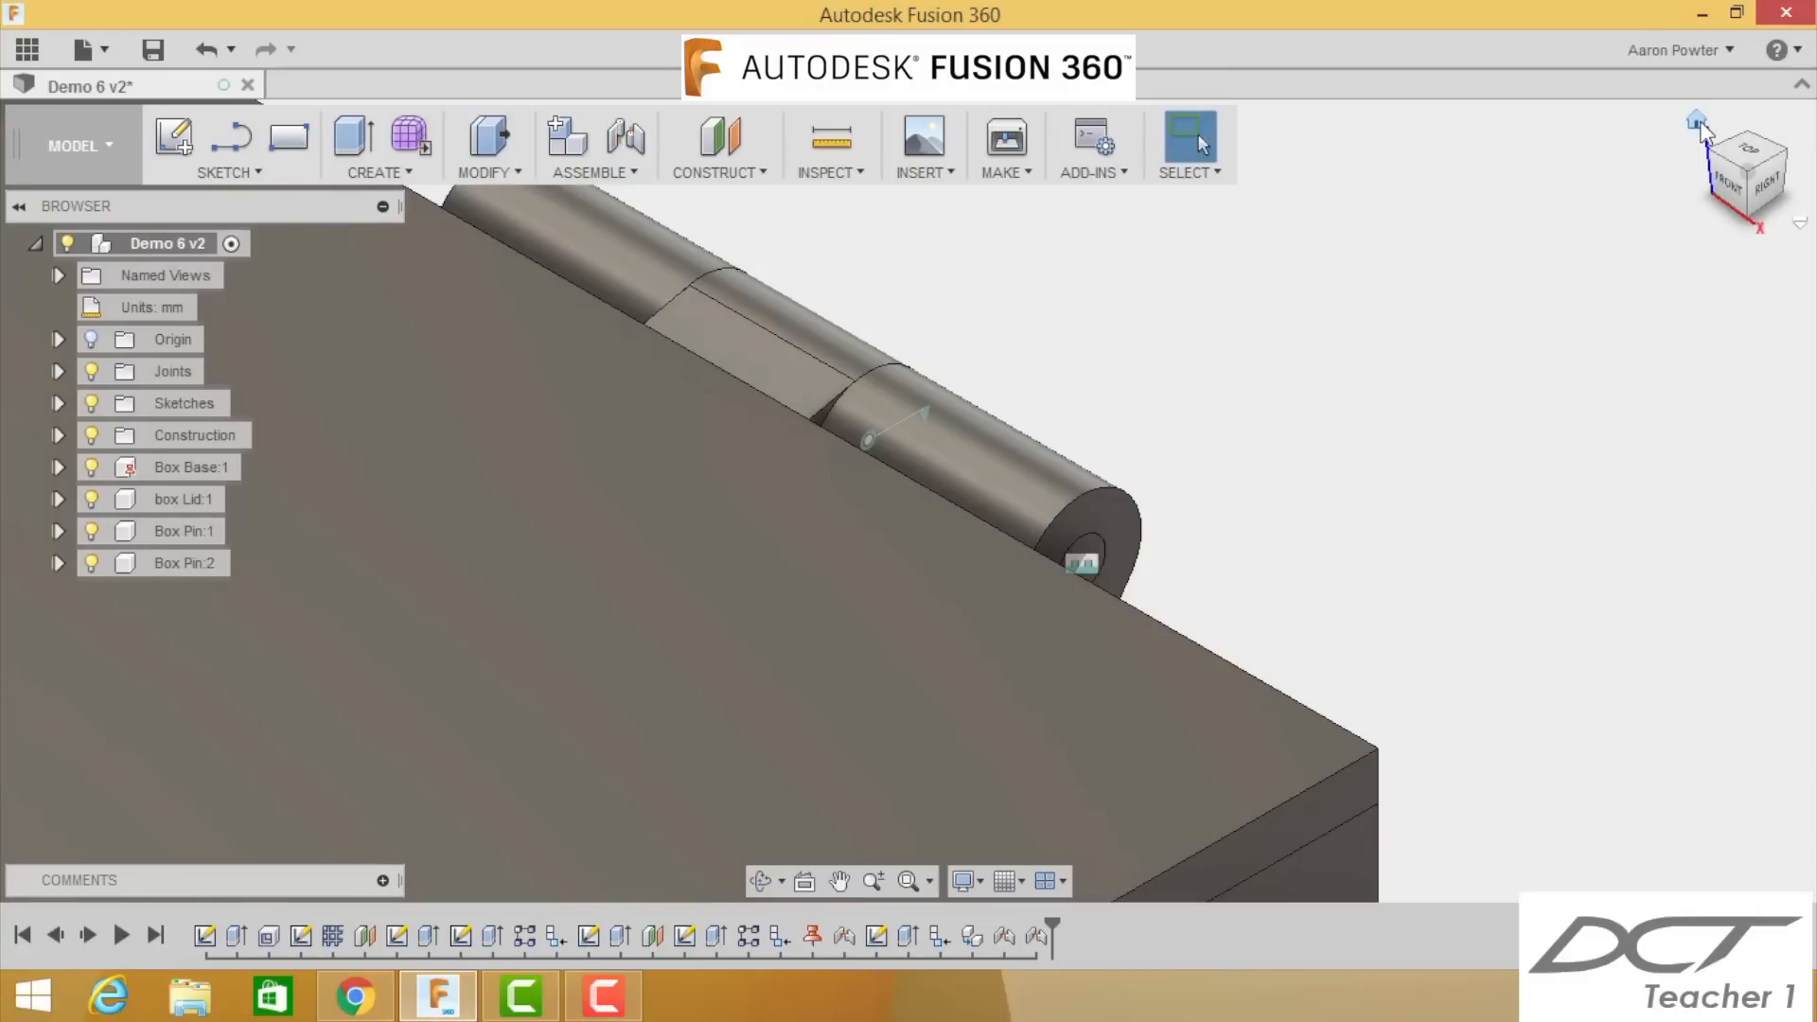
left_click(1696, 121)
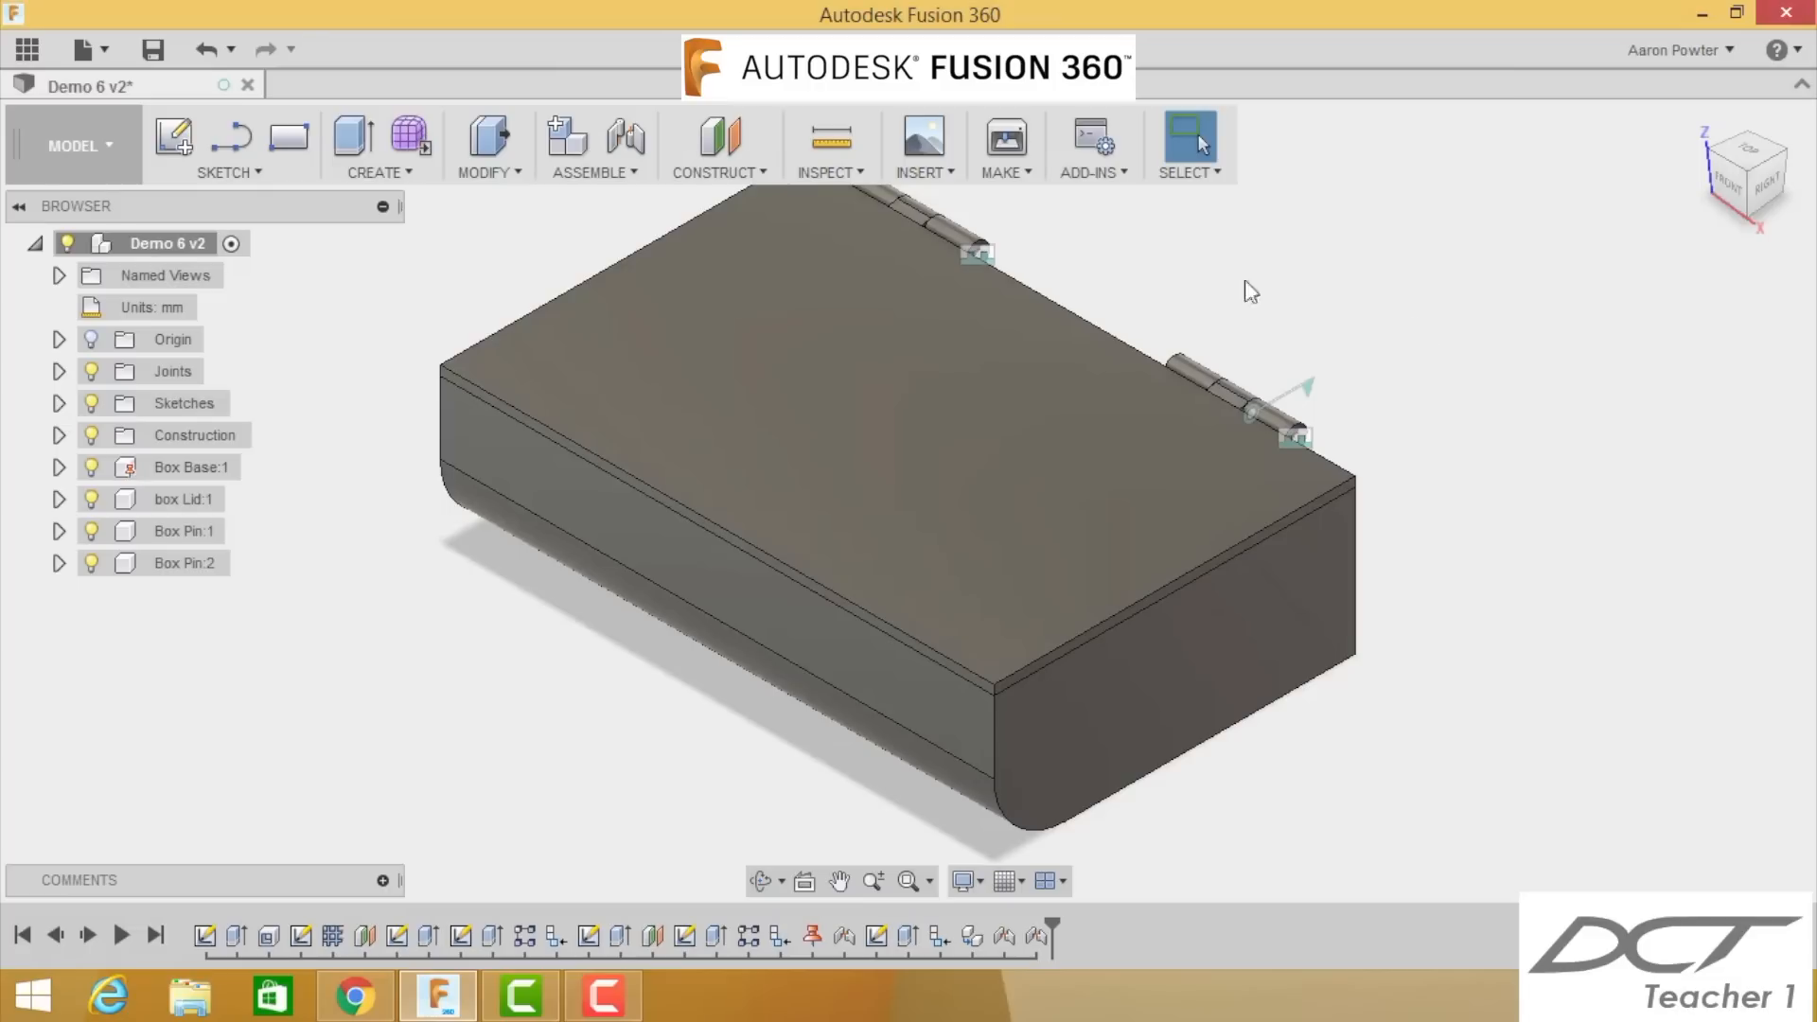
Step: Insert DCT2.dxf from the FF.E6 Webbed Box folder onto the flat end face of the box base beside the hinges
left_click(935, 182)
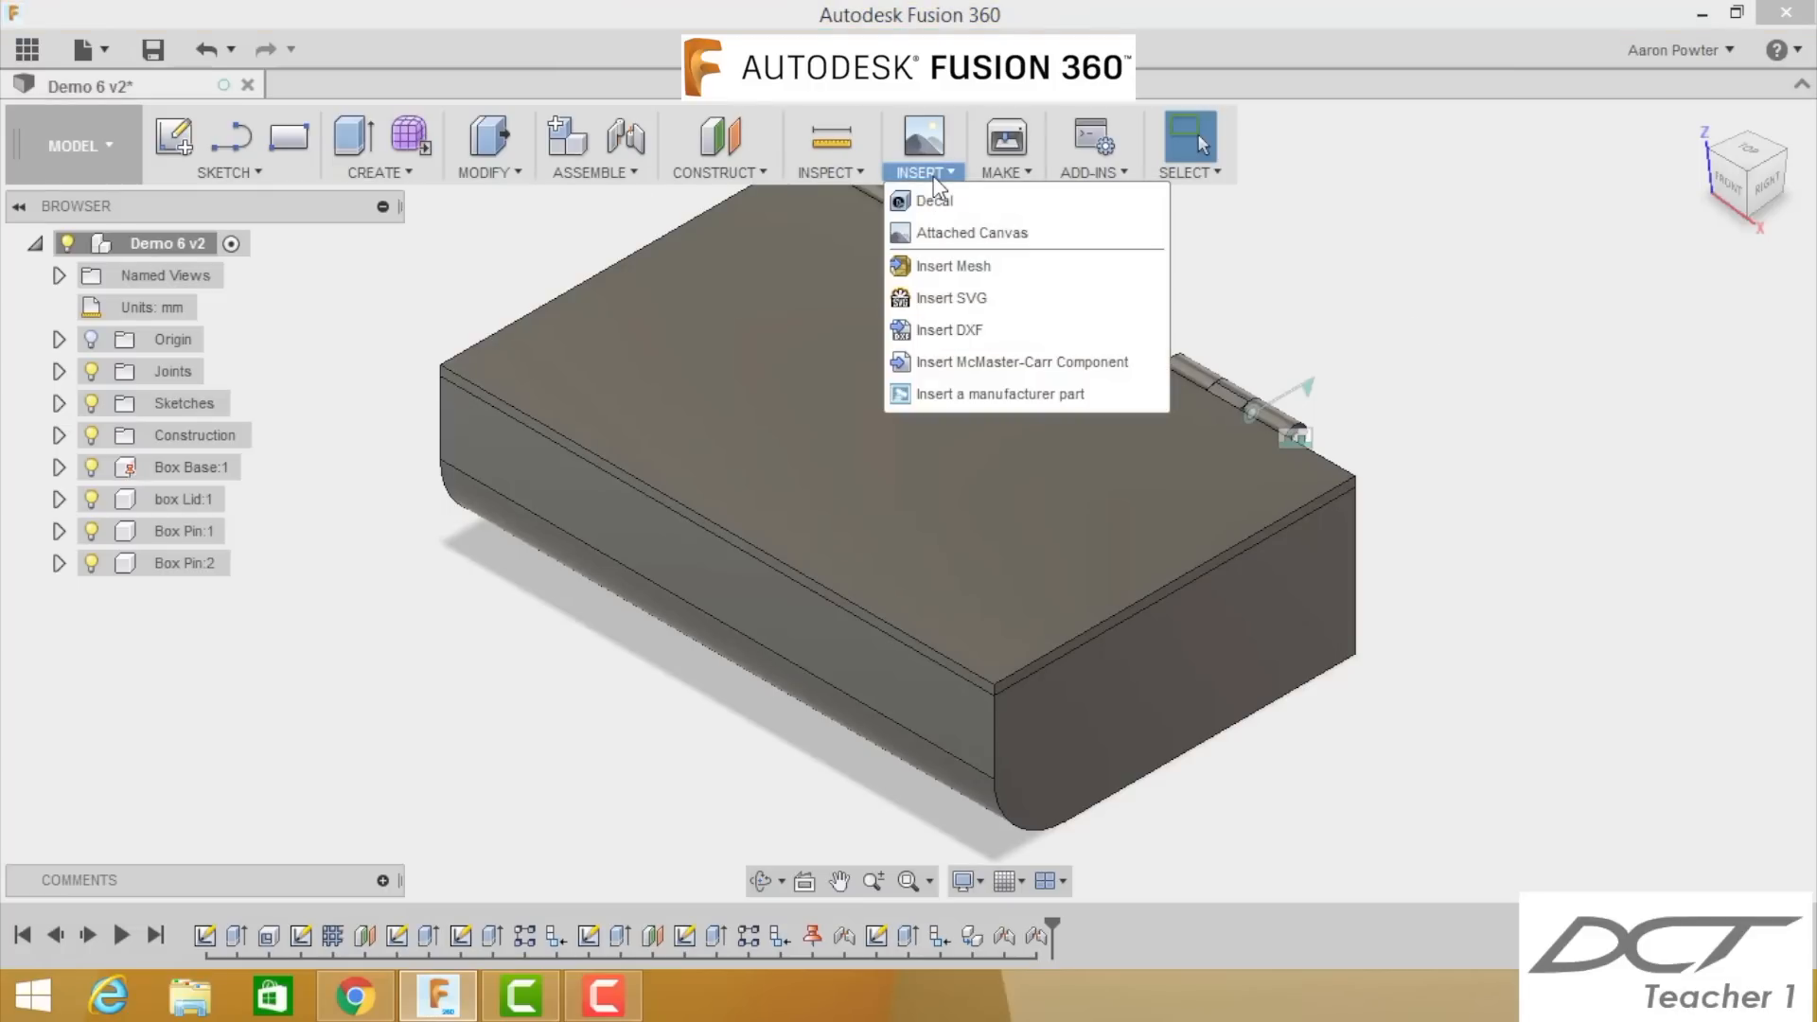
left_click(969, 329)
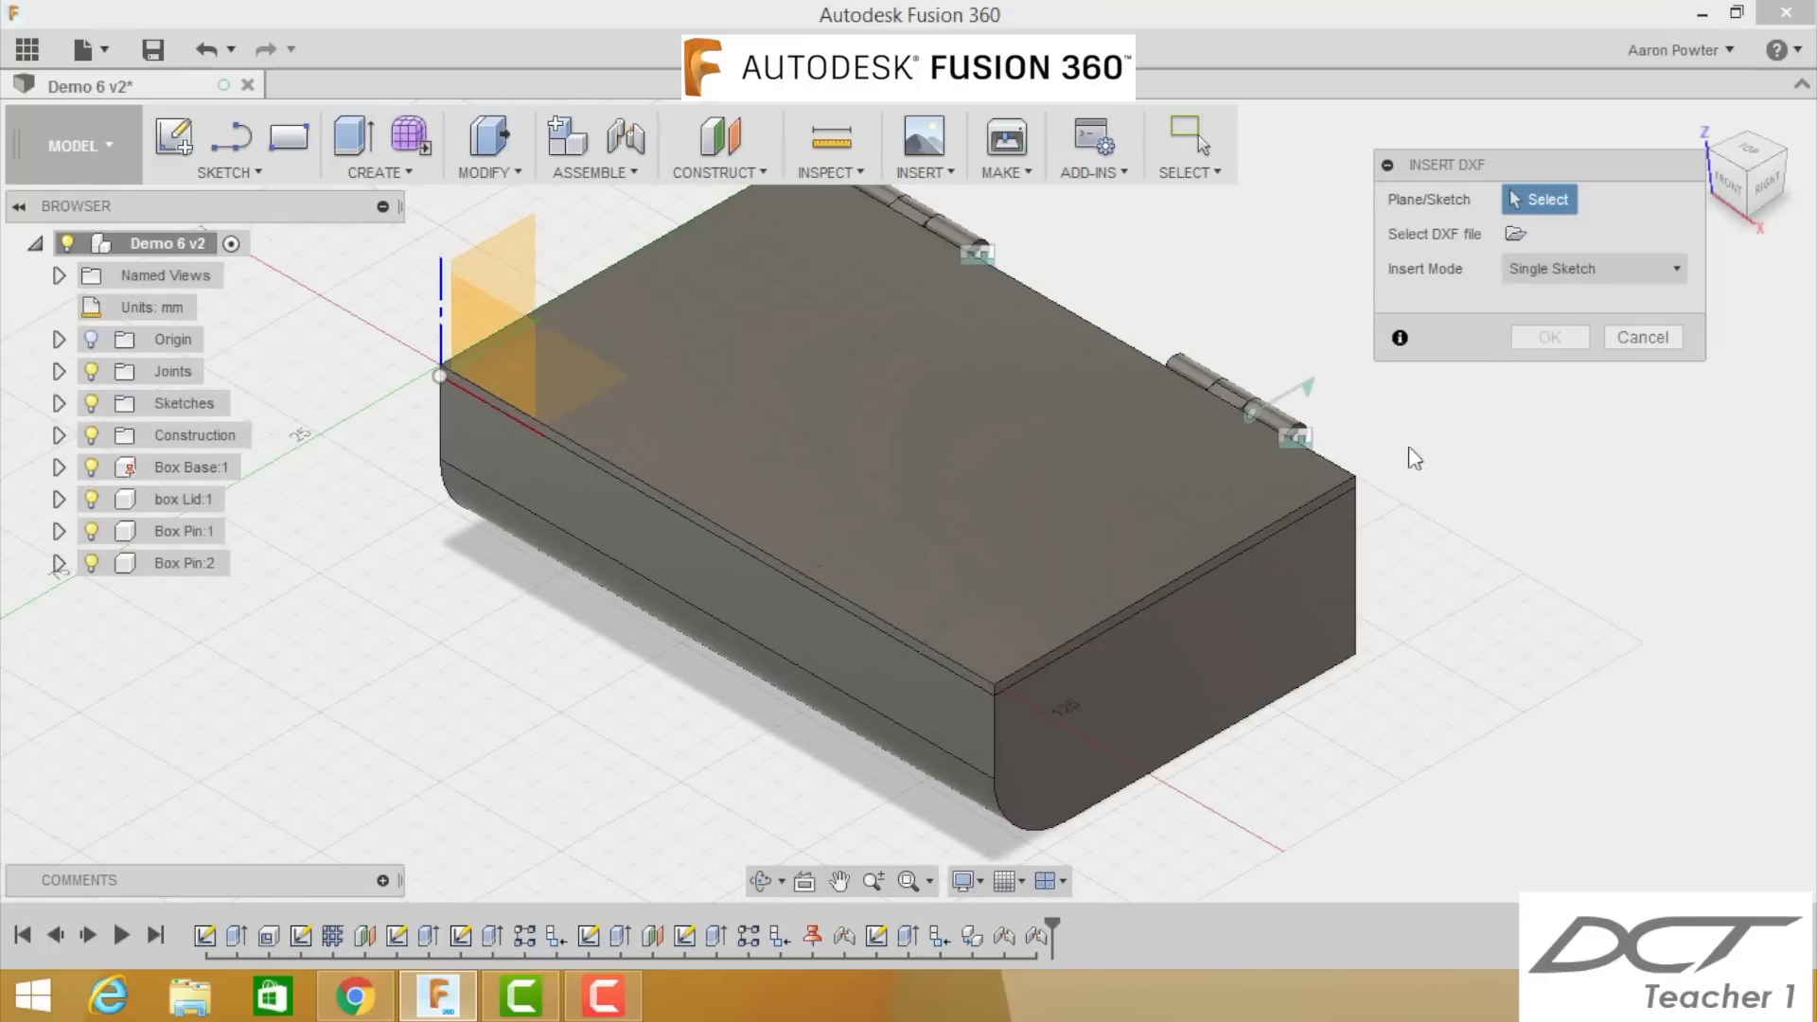
left_click(1283, 596)
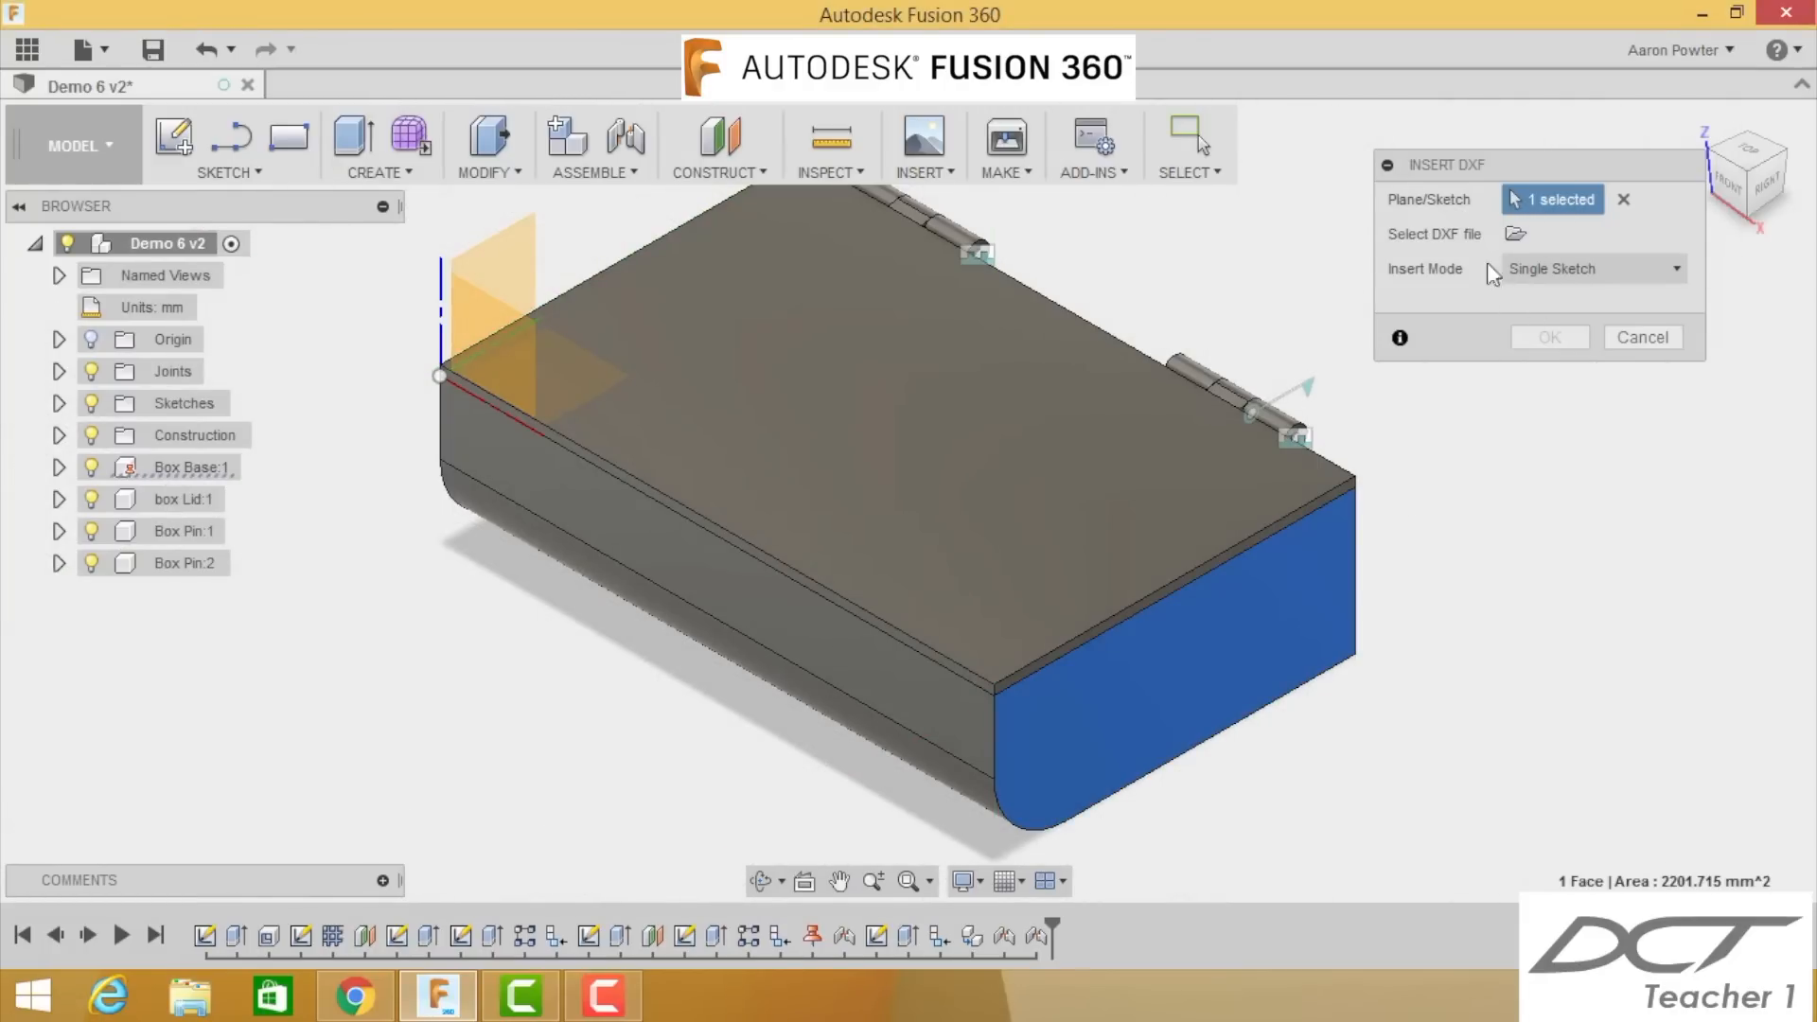
left_click(1516, 233)
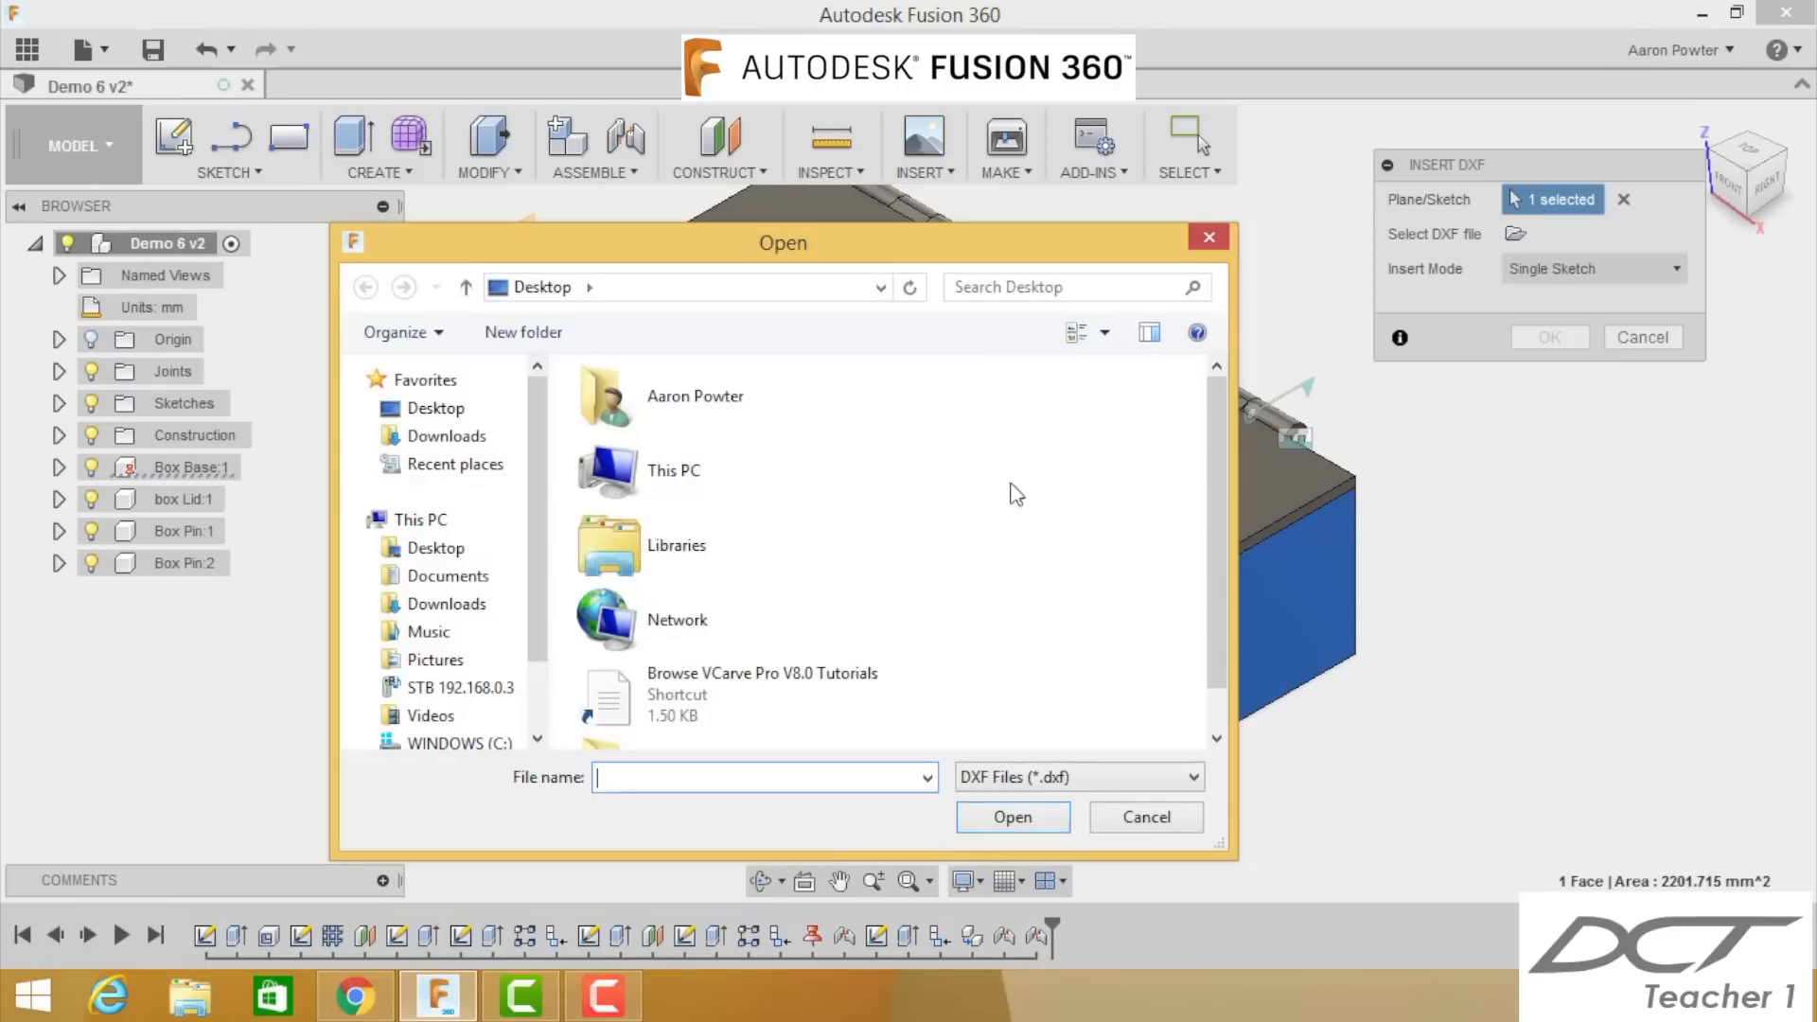
left_click(478, 549)
double_click(617, 424)
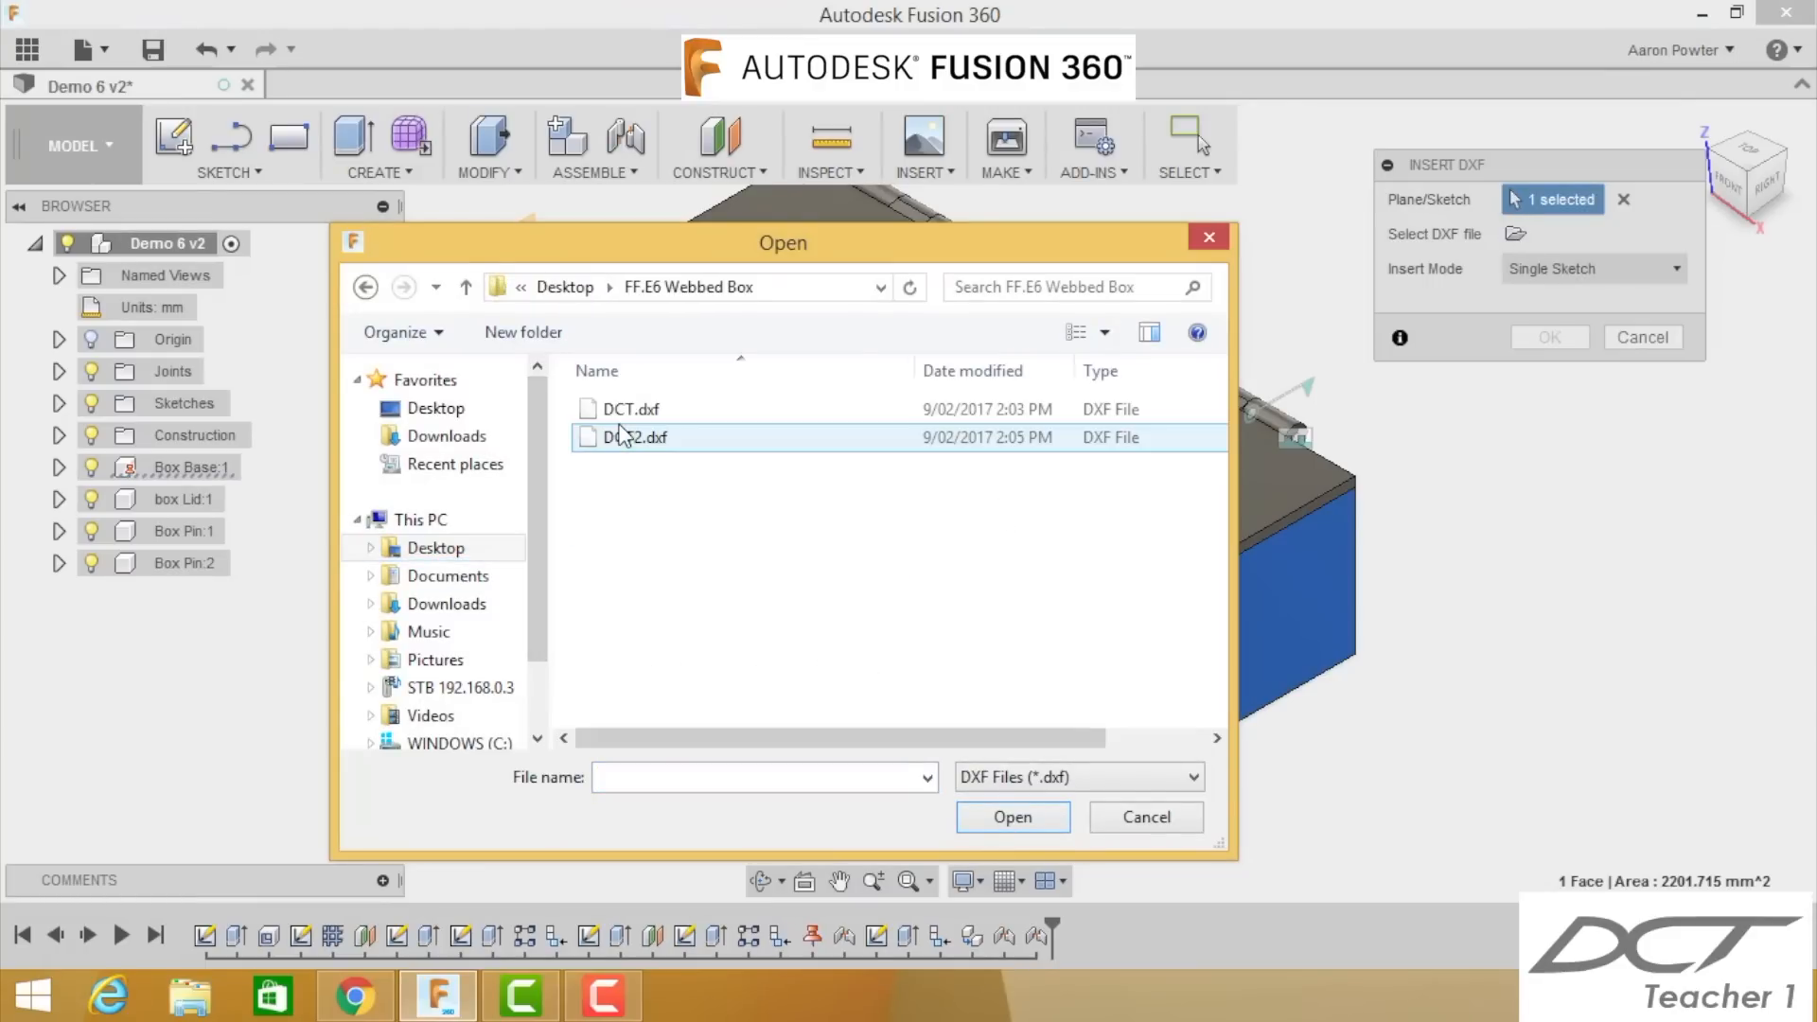
left_click(633, 443)
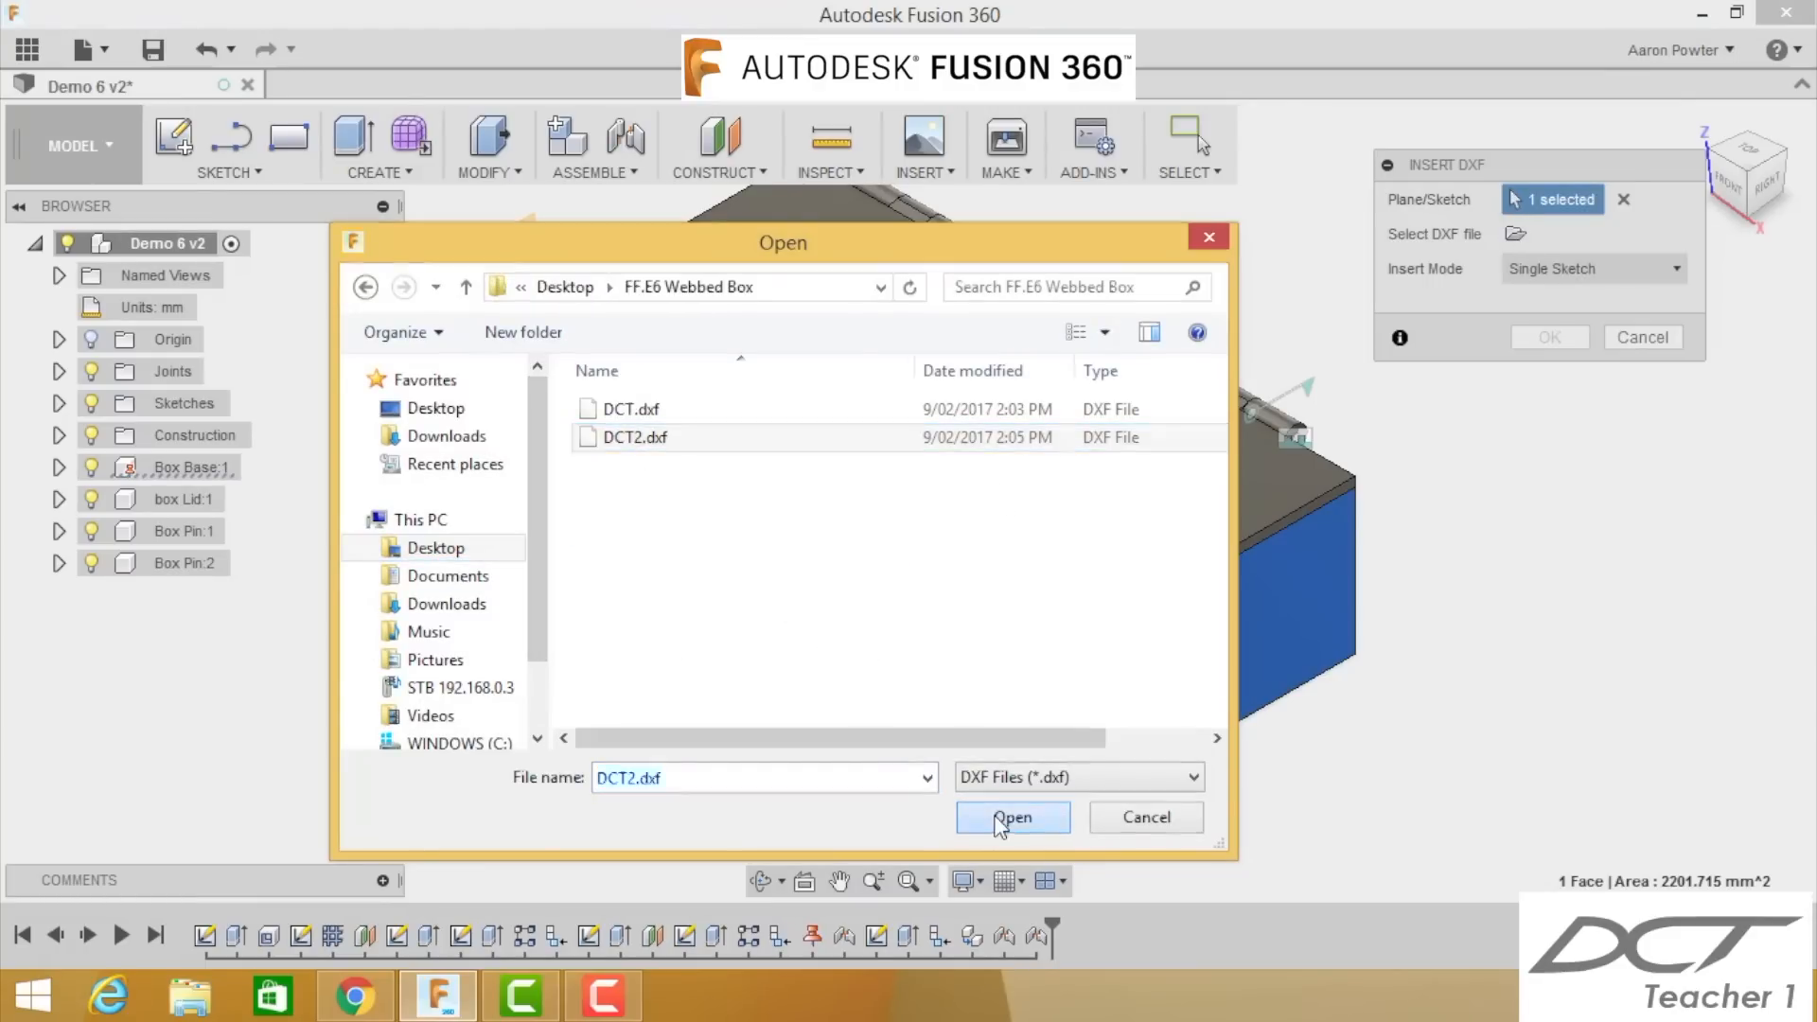
left_click(1011, 818)
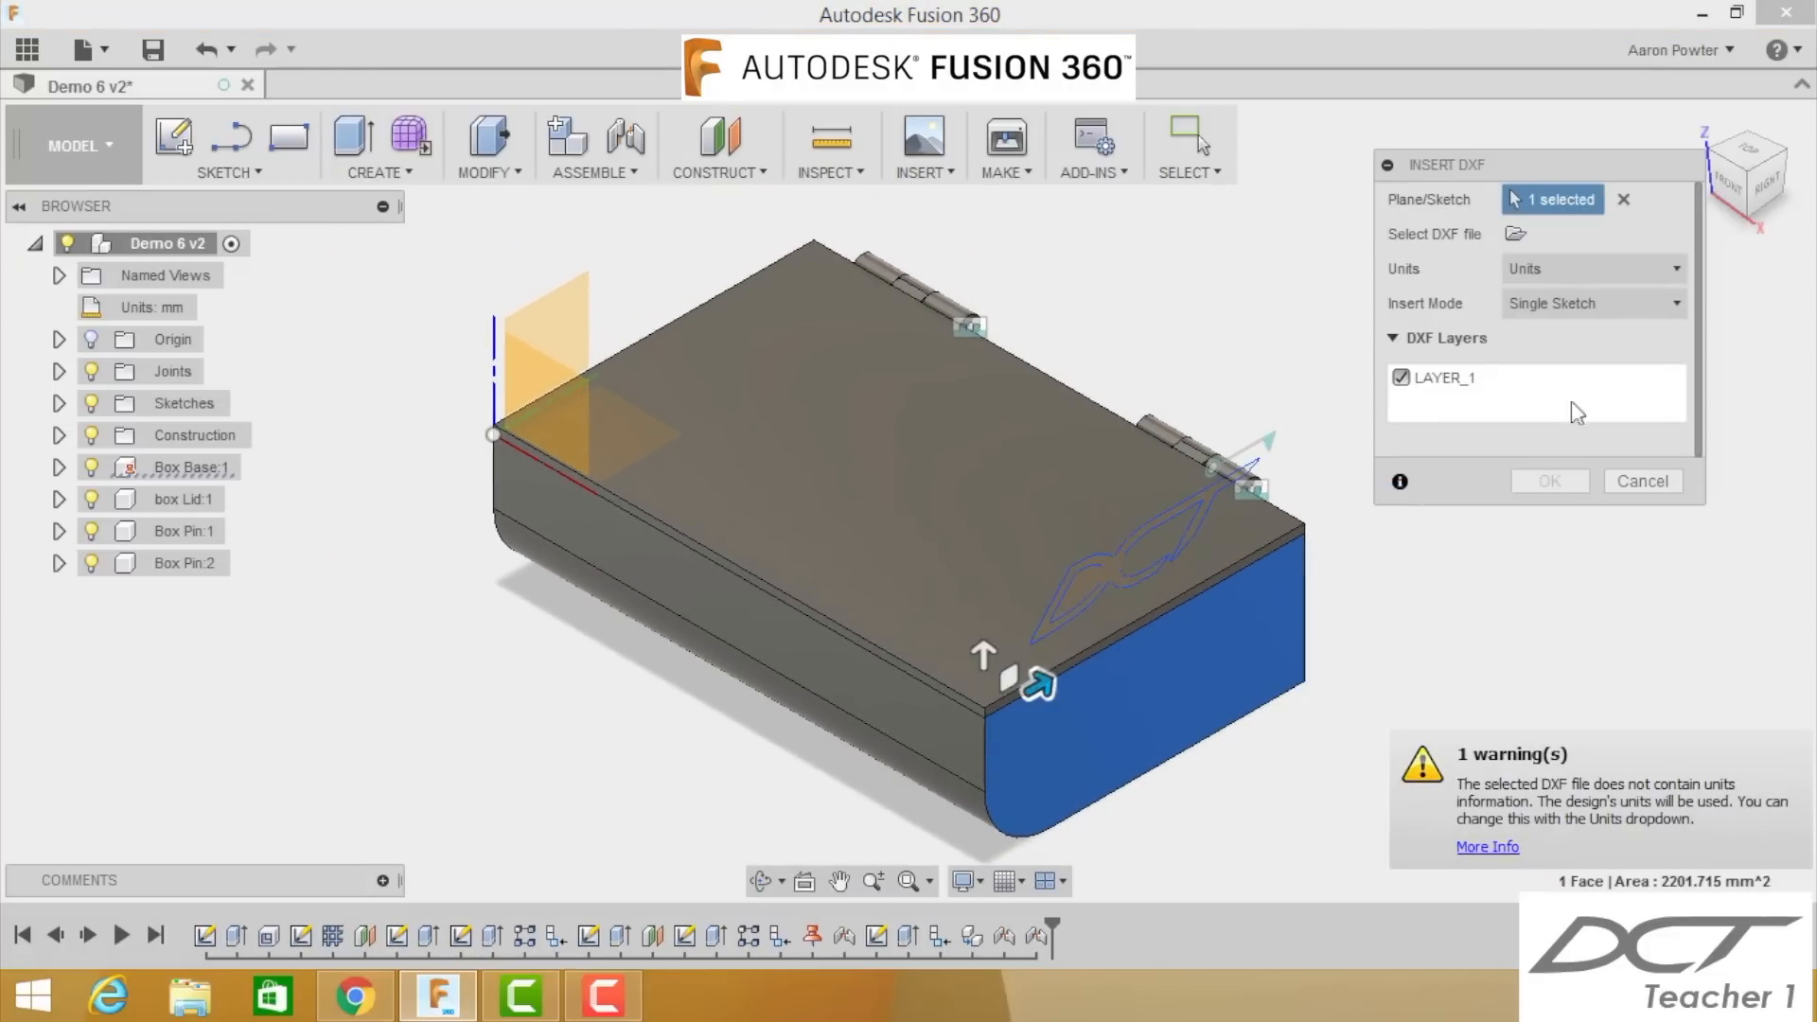
Step: Position the DXF logo within the end face at about 3.3 mm in X and -27.4 mm in Y, and complete the insertion
left_click(1766, 196)
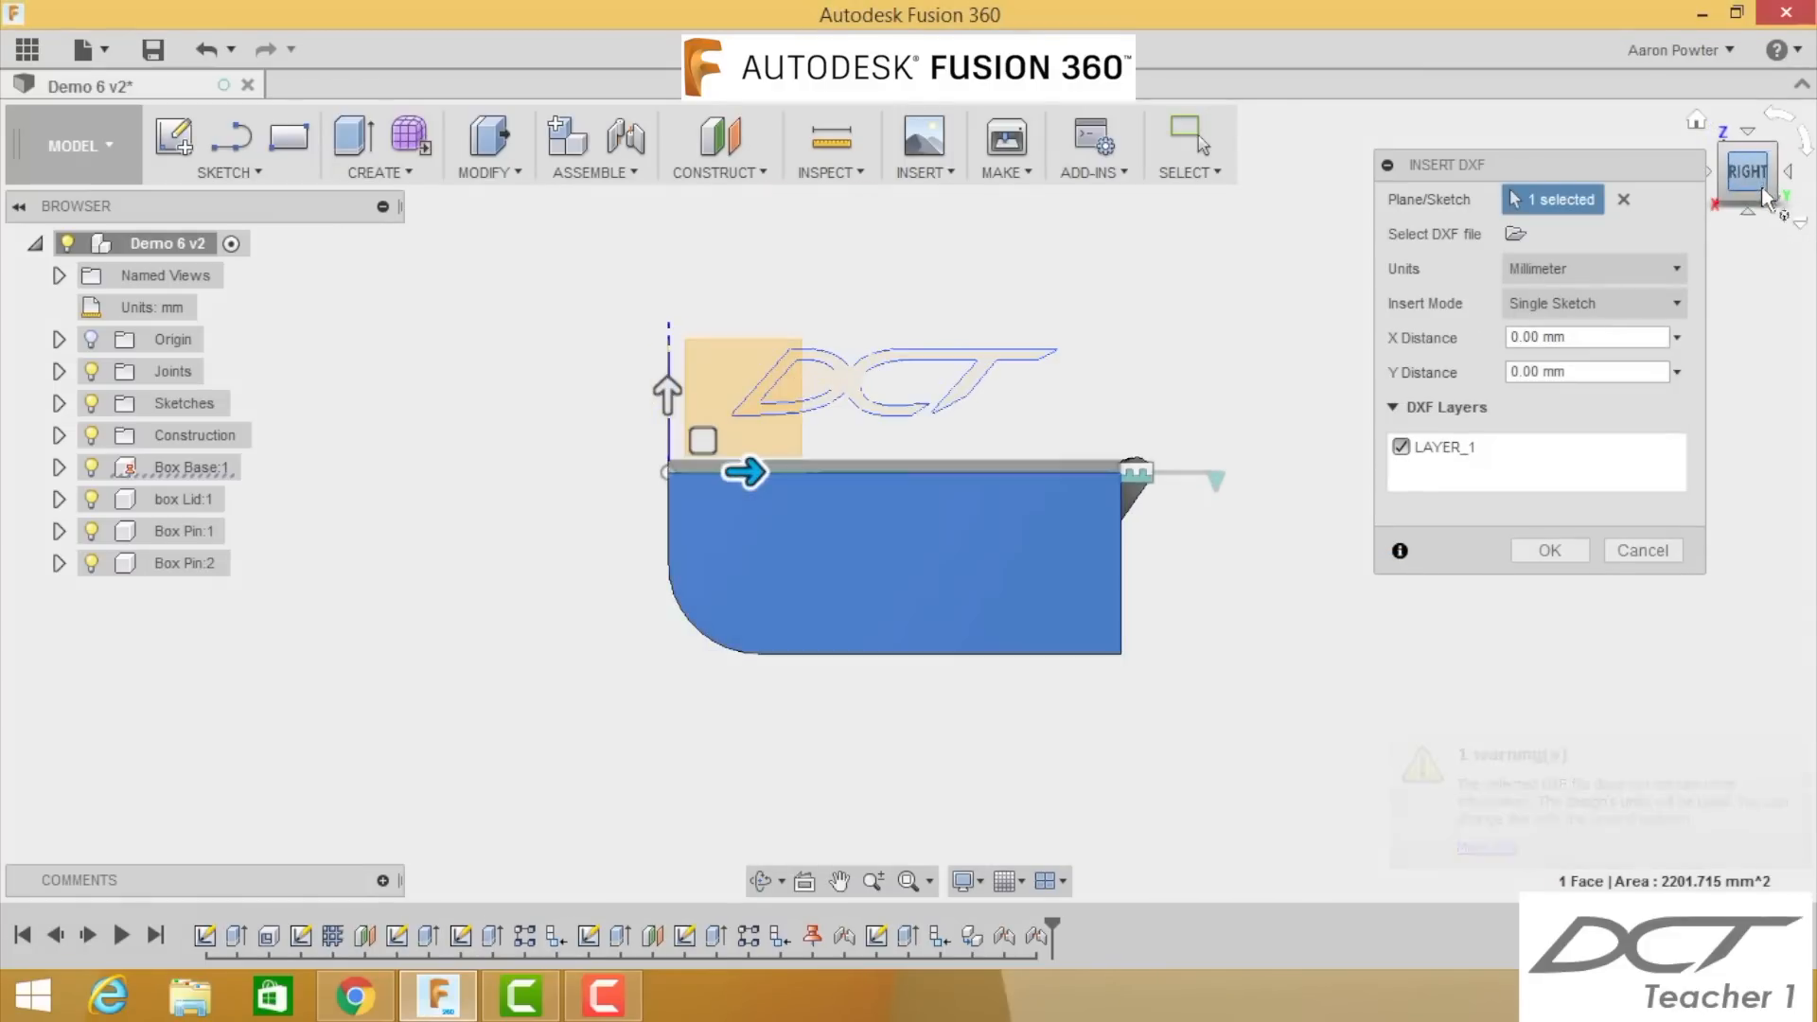
left_click_drag(701, 440, 729, 604)
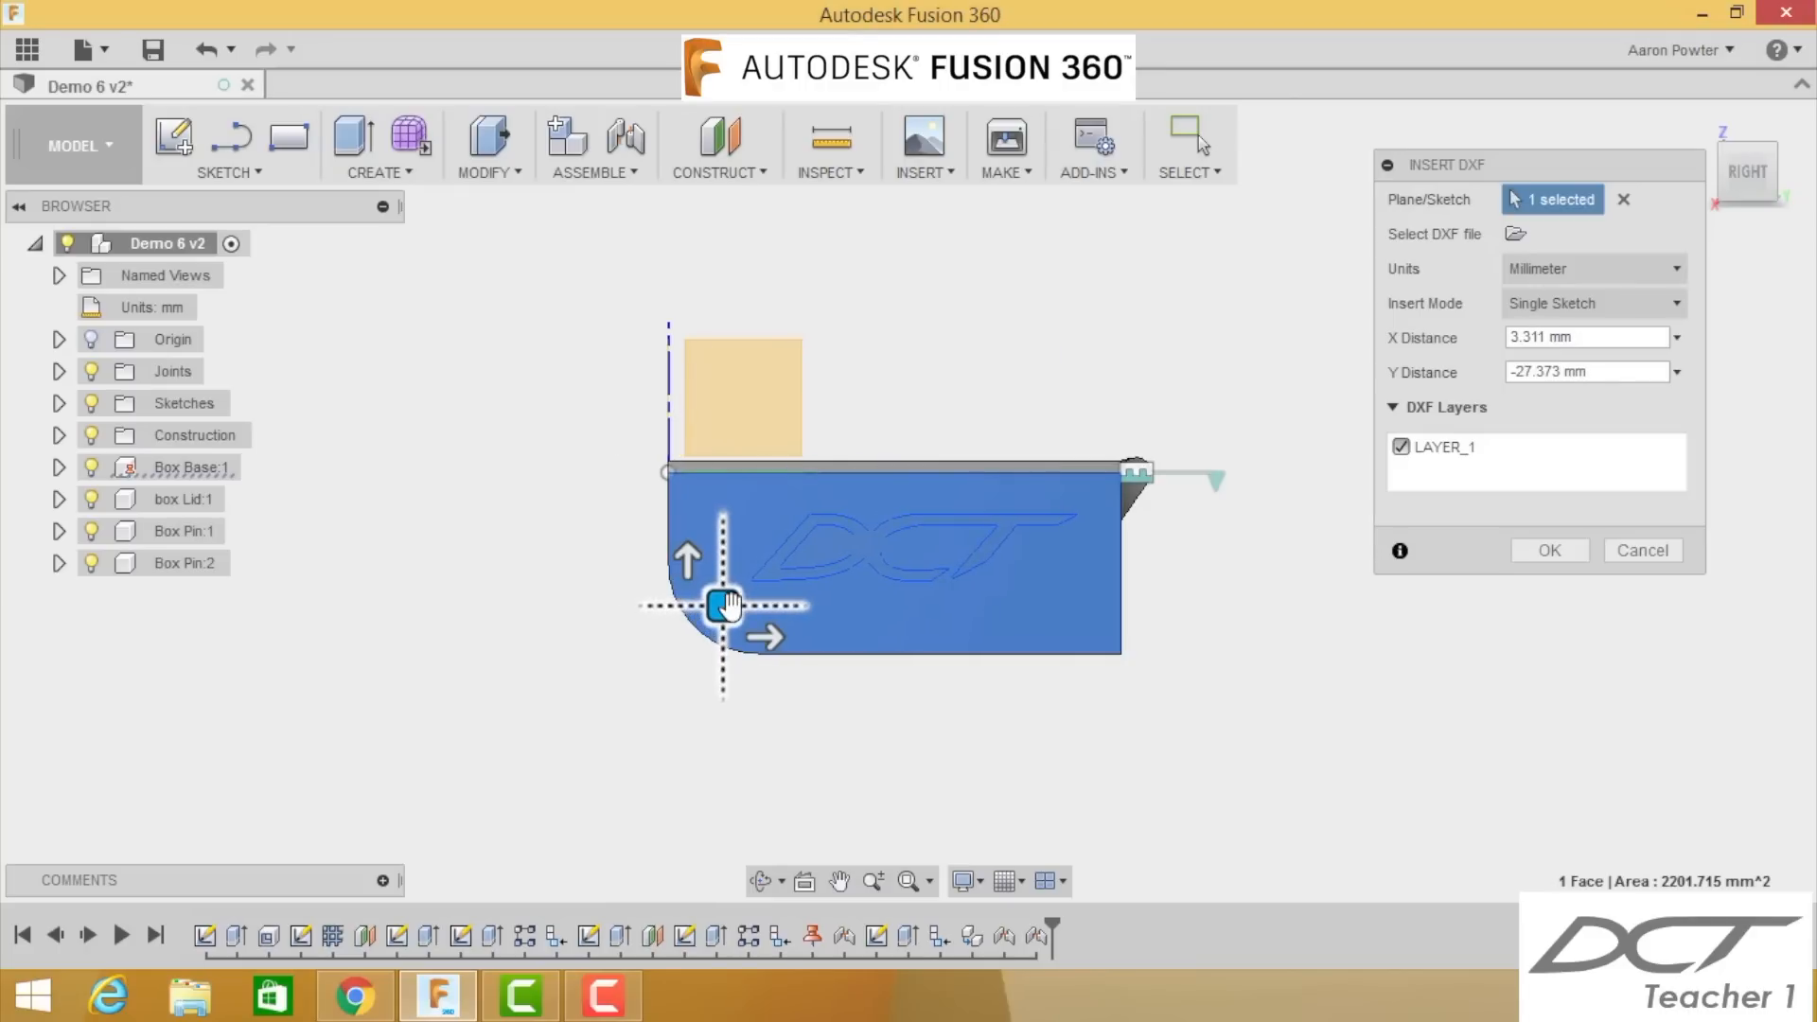
left_click(1533, 549)
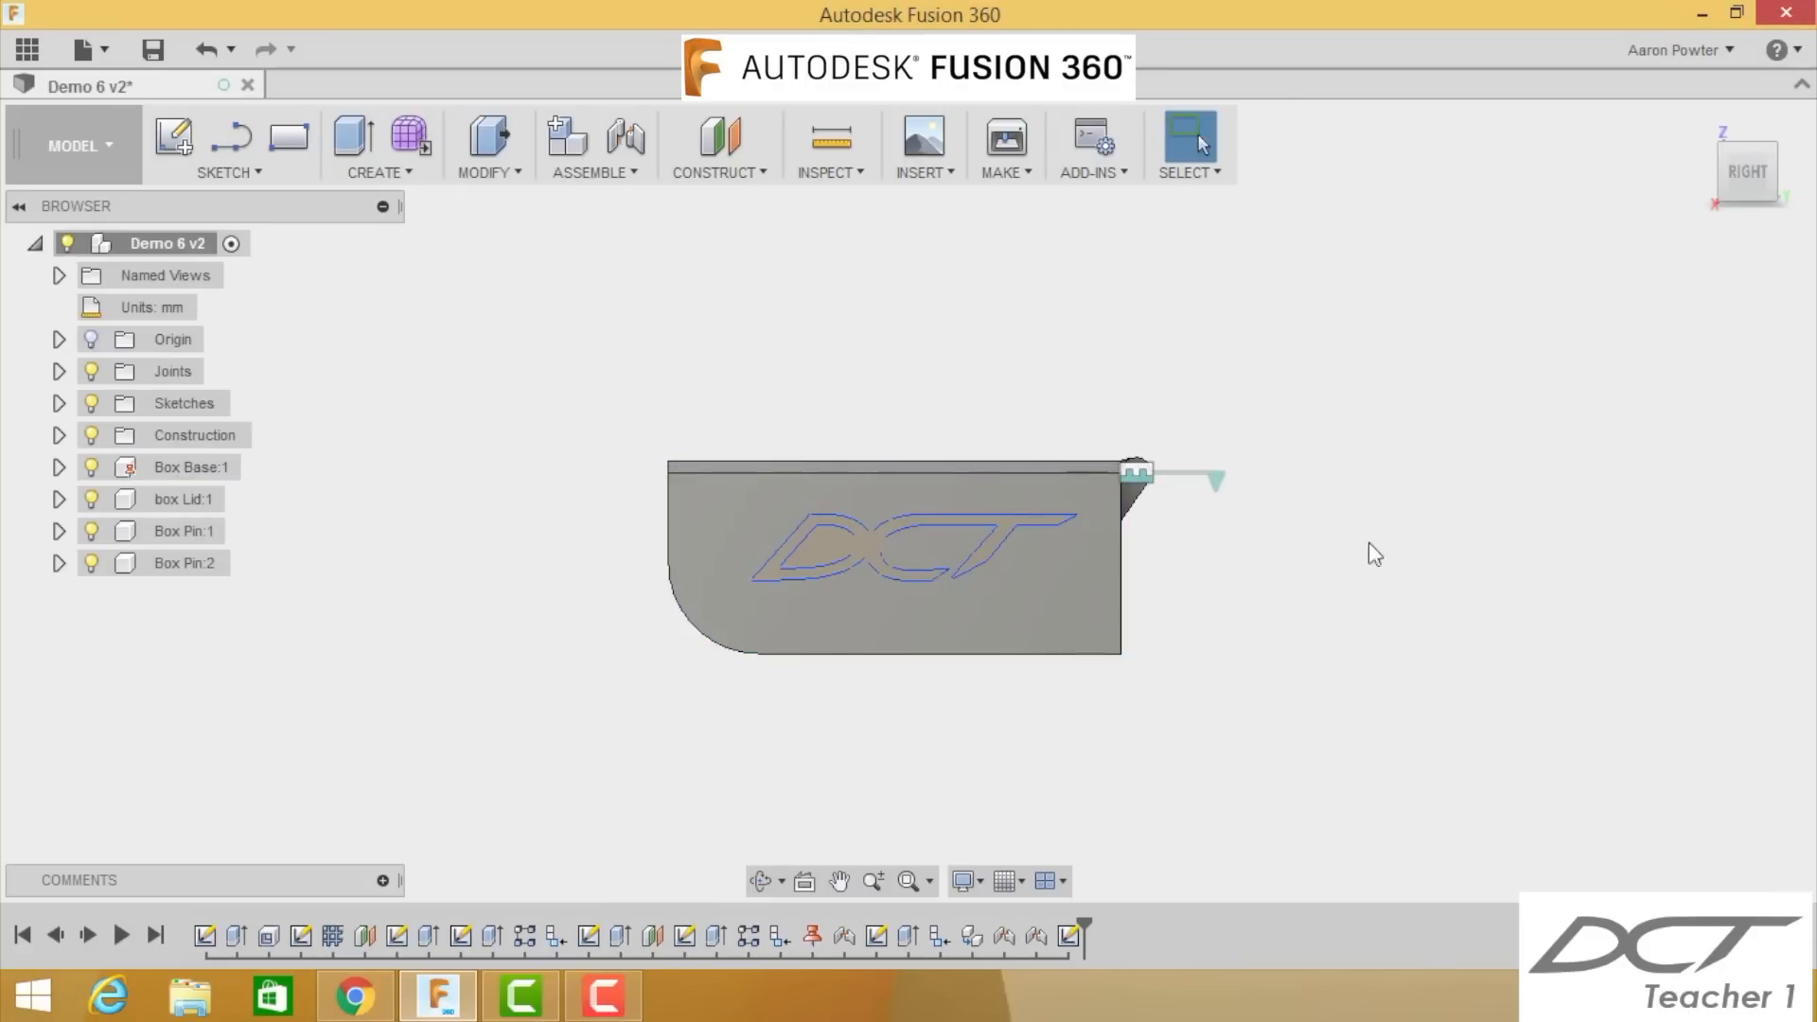
Step: Extrude the DCT logo profile 1 mm outward, joined to the box base, and return to the home view
key("e")
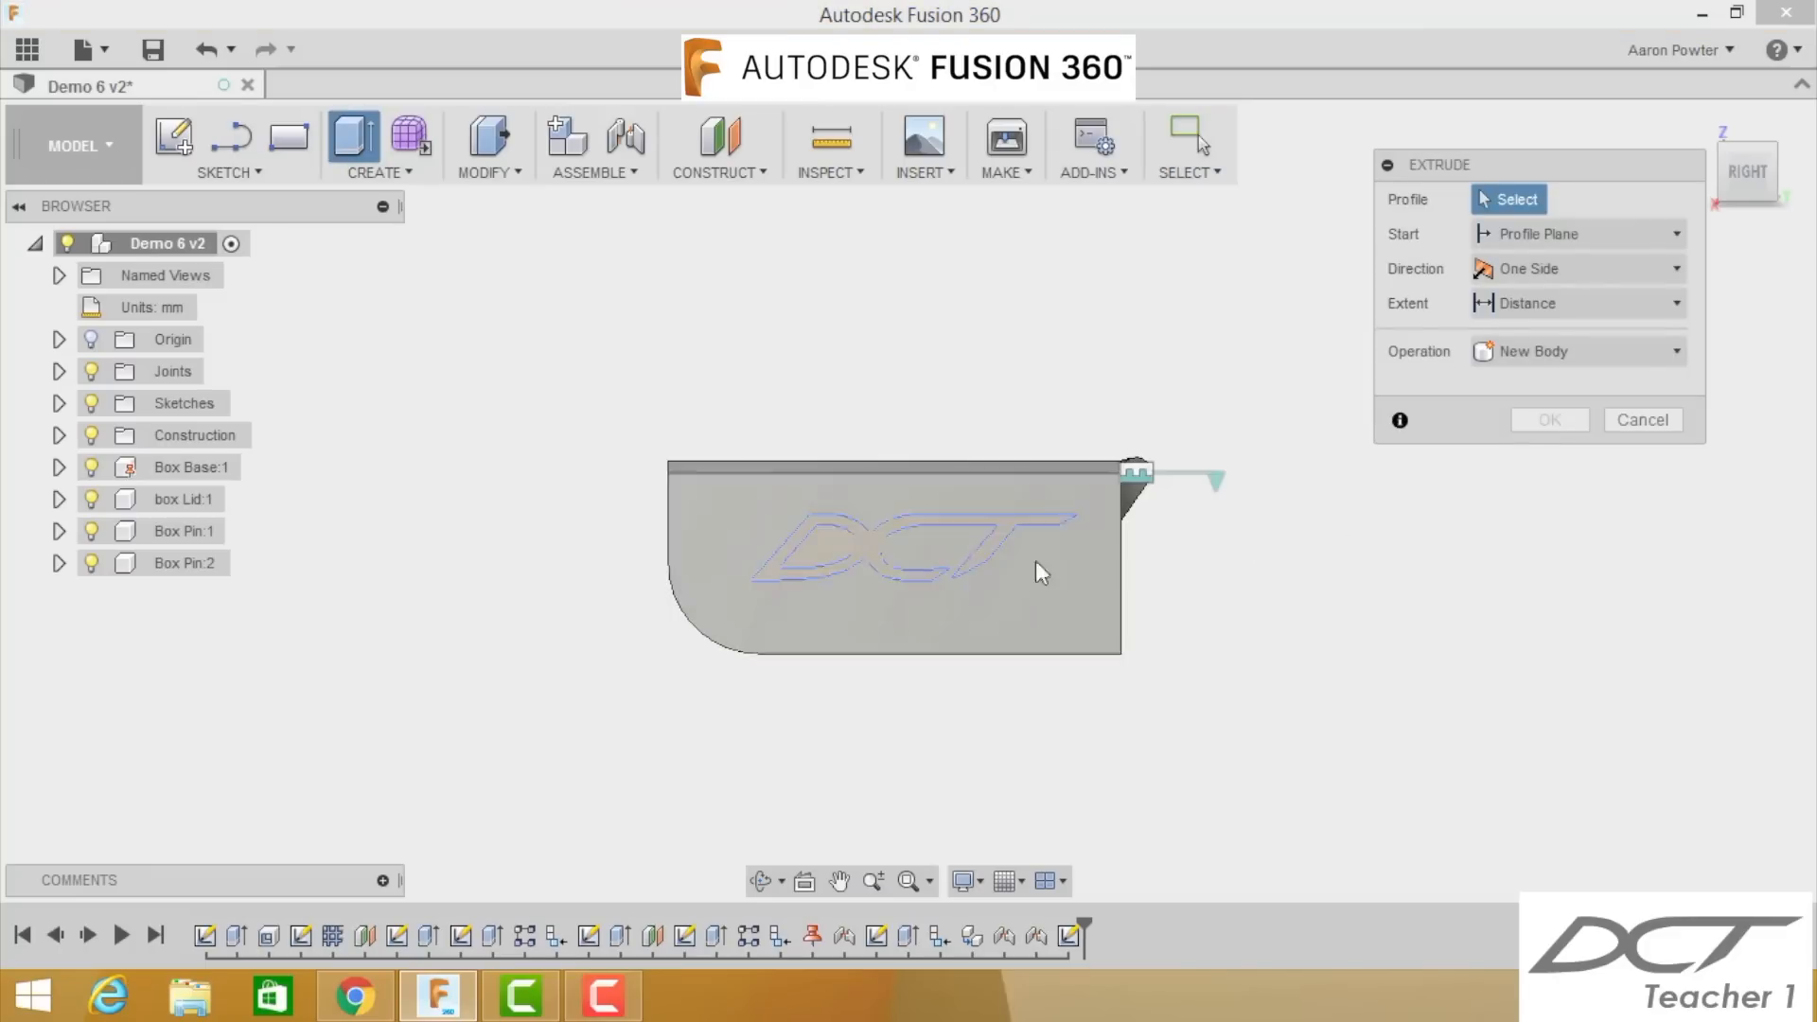
left_click(869, 541)
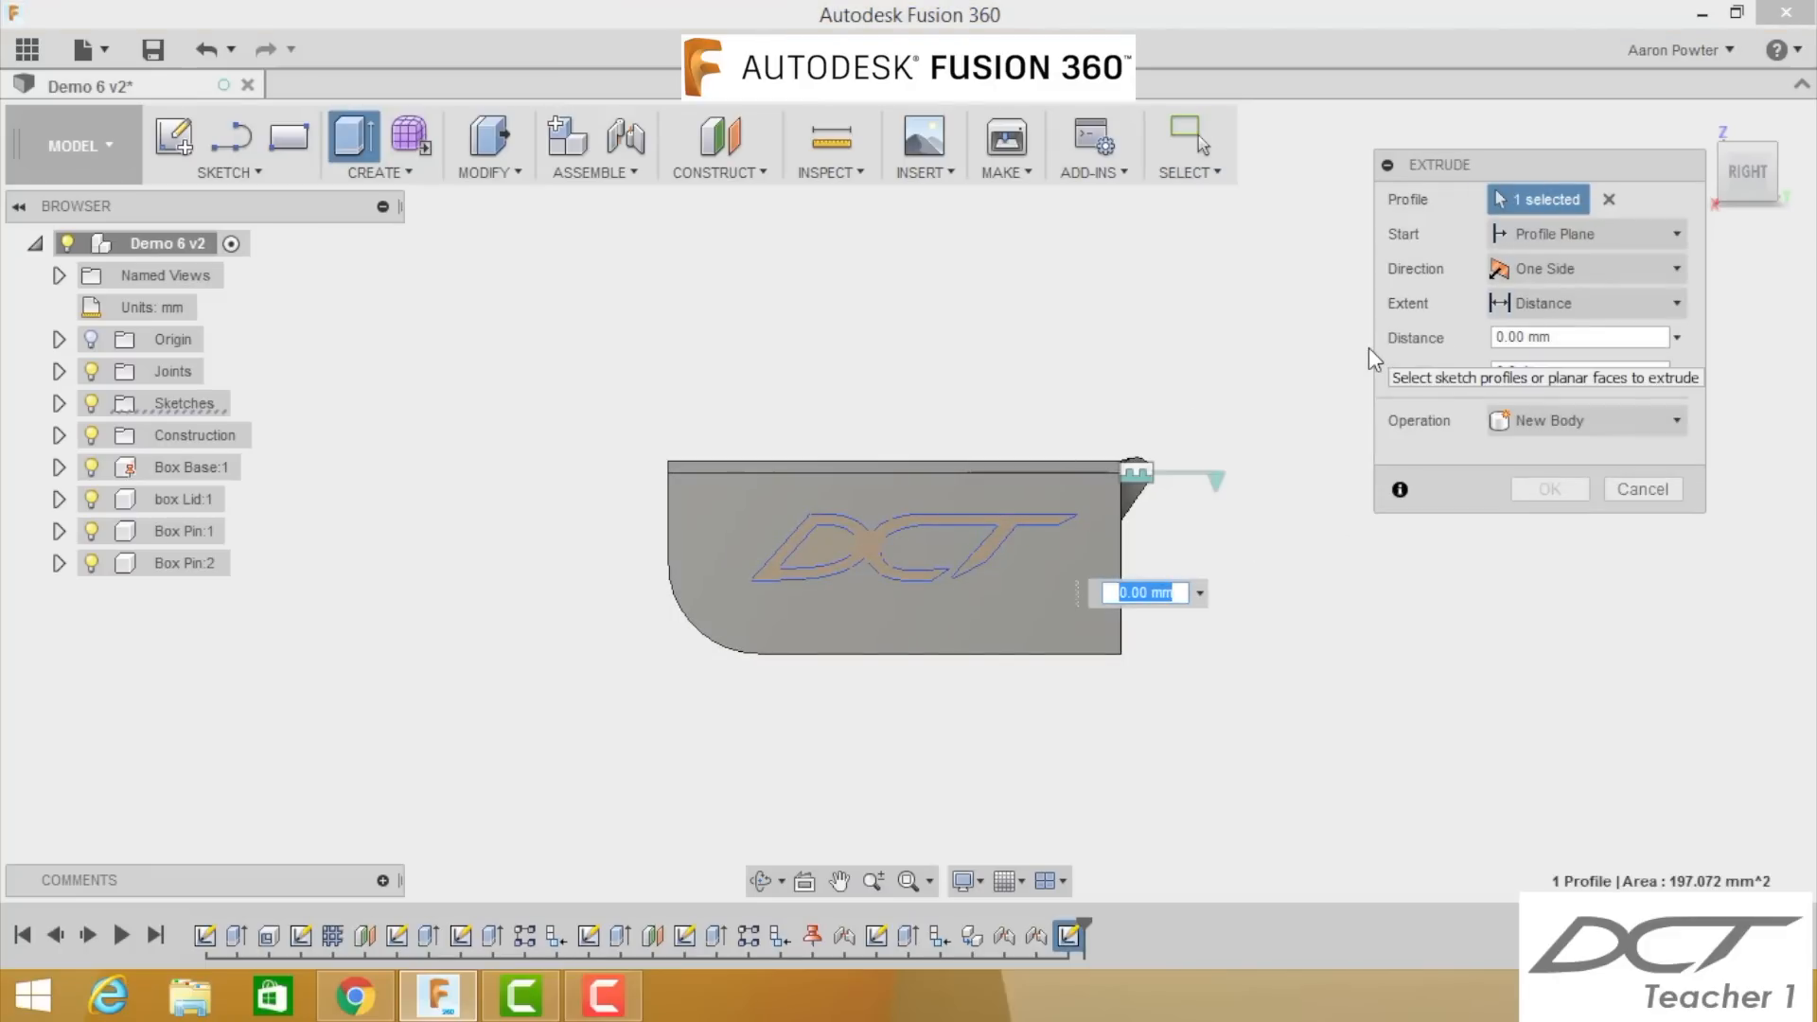
type("1")
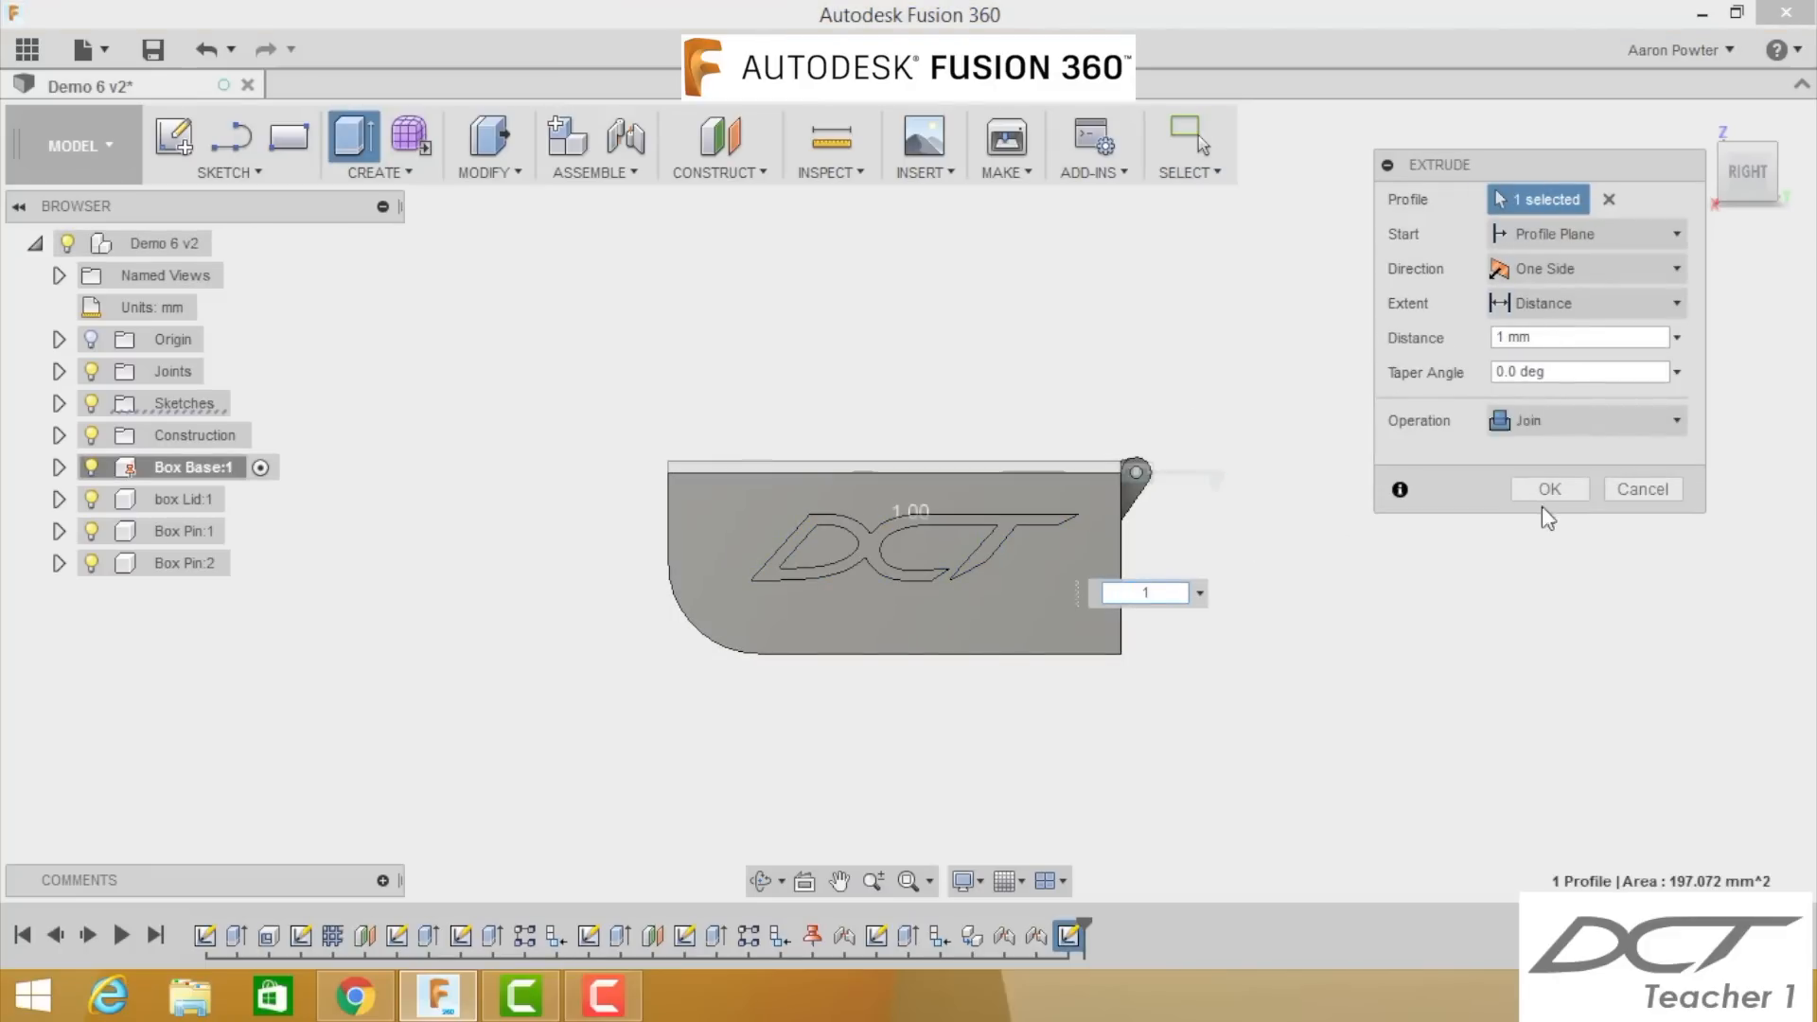
left_click(1548, 489)
left_click(1669, 252)
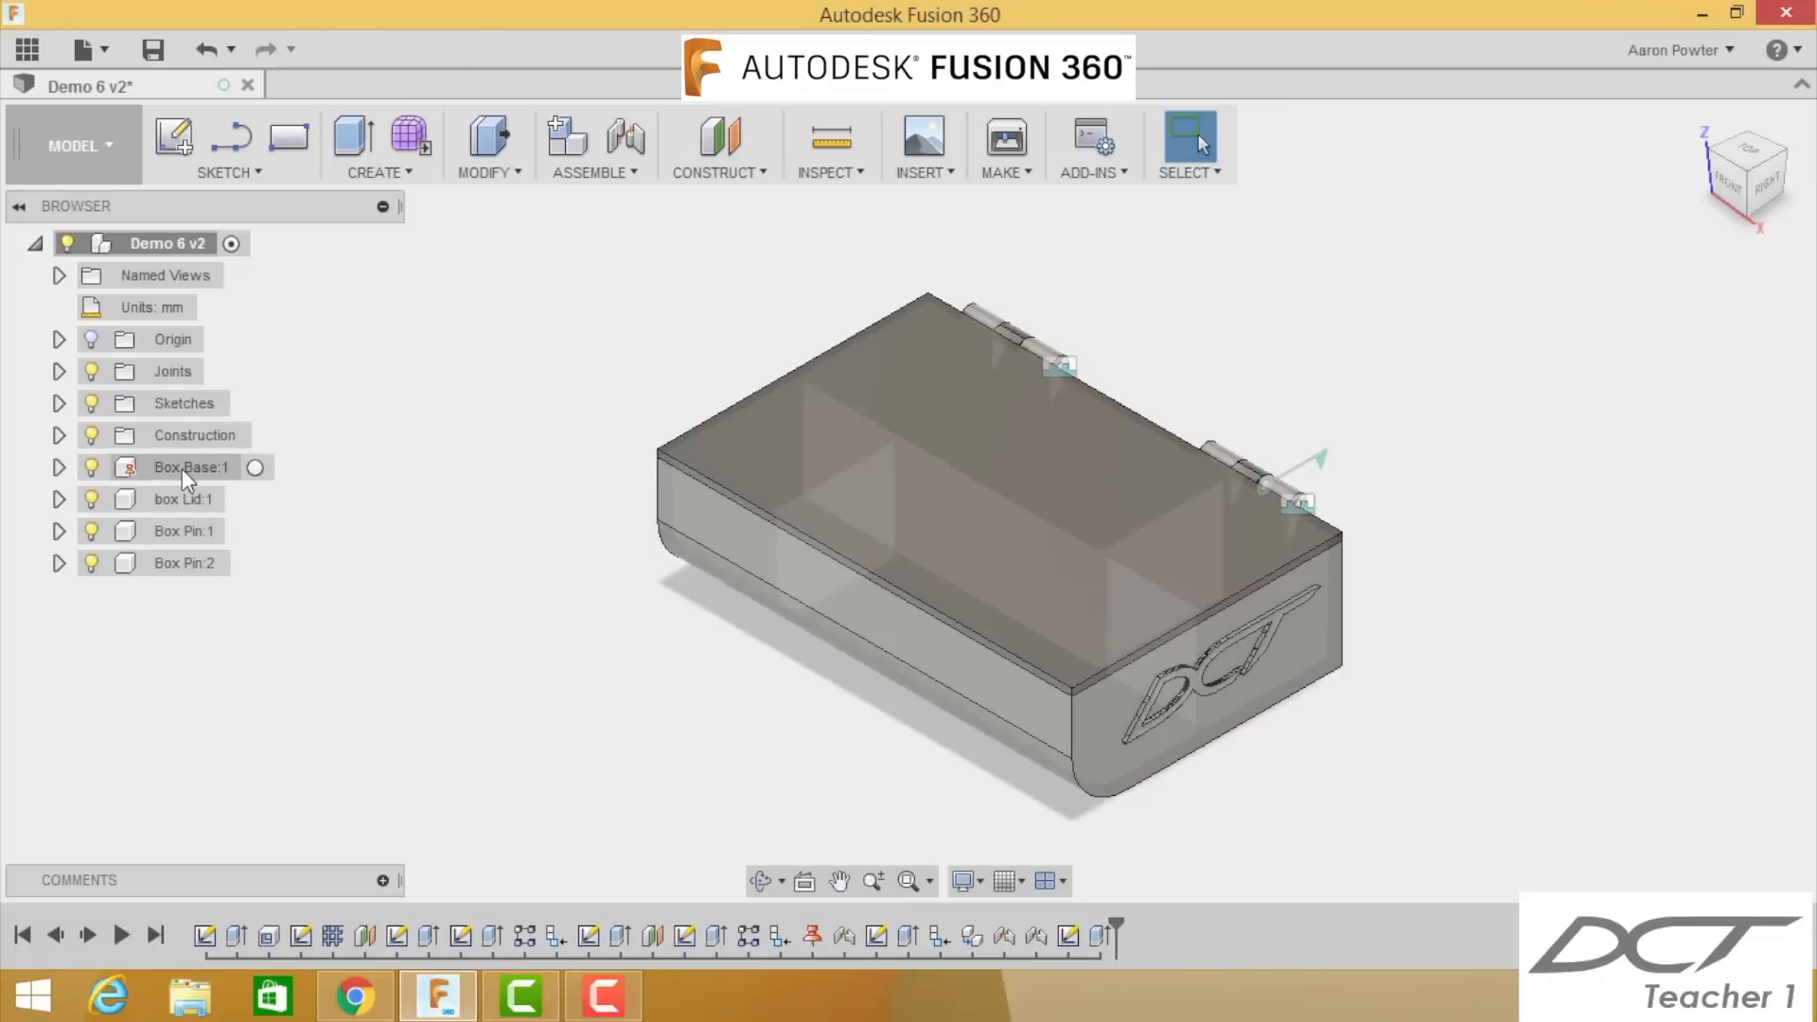
Step: Hide the box lid and both hinge pins so only the box base is shown
left_click(91, 499)
left_click(91, 531)
left_click(92, 563)
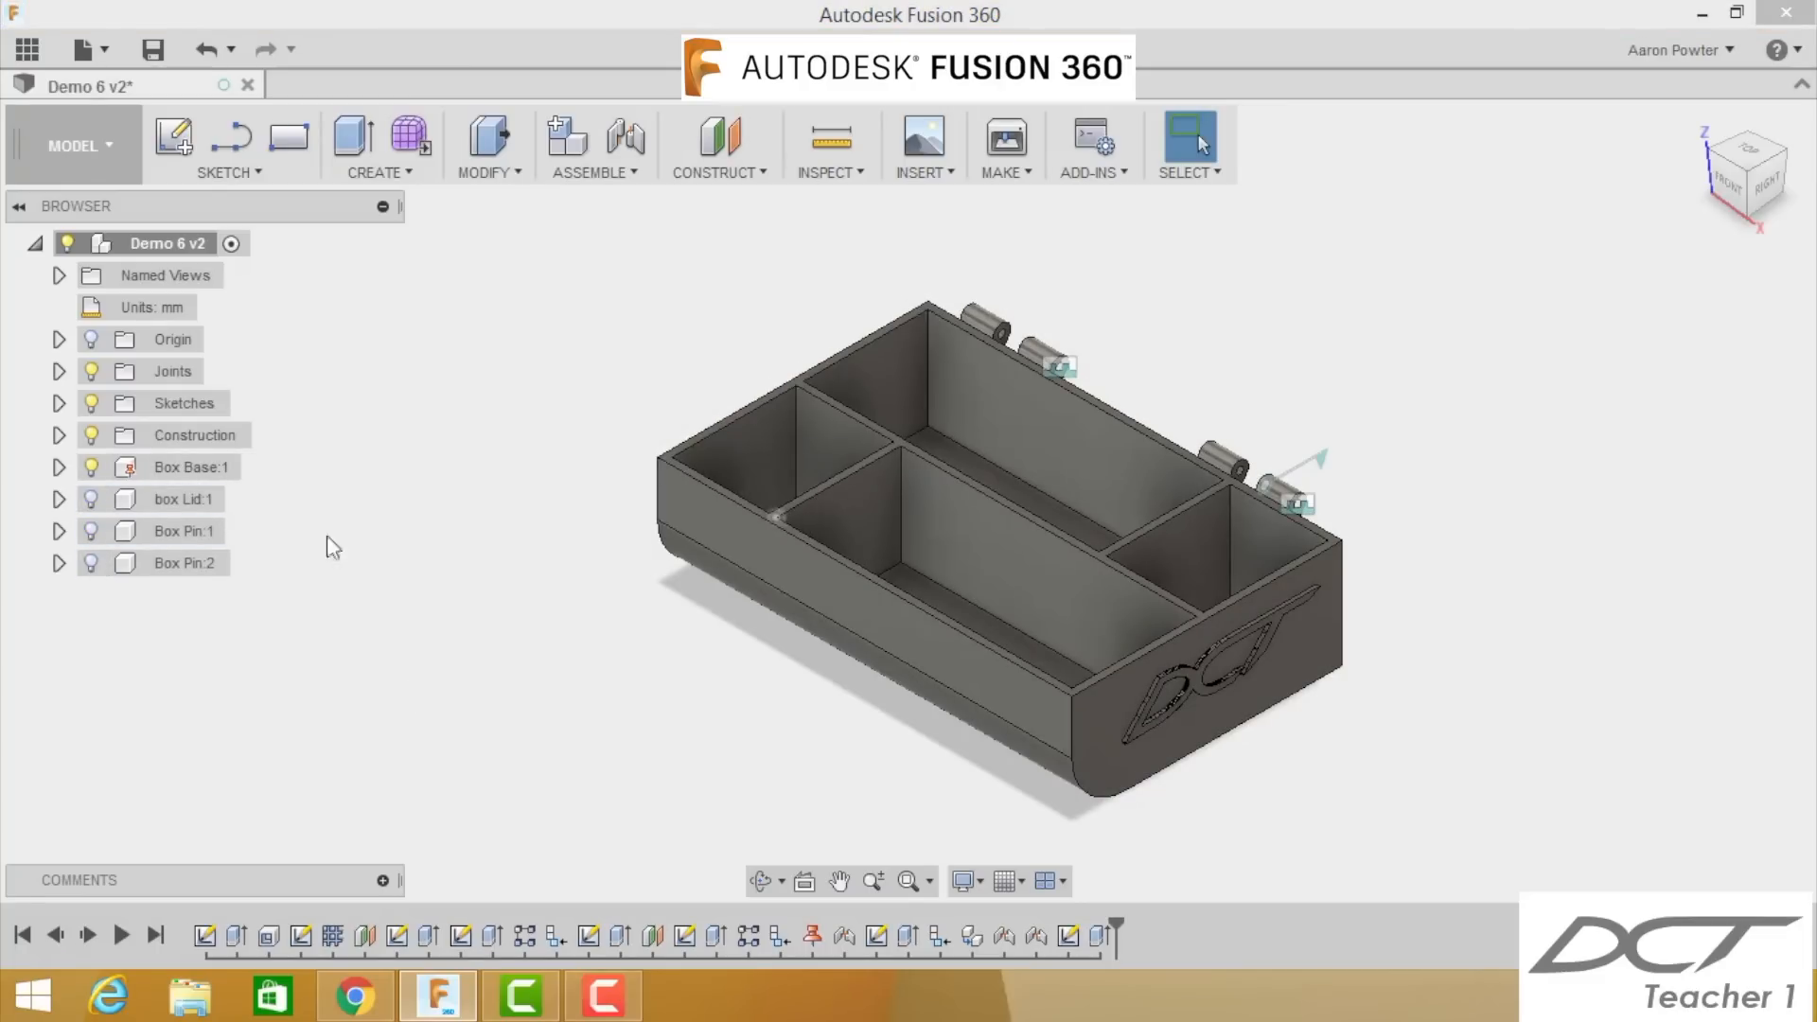
Step: Open the Save As STL settings for Box Base:1 and cancel without exporting
left_click(180, 470)
right_click(183, 473)
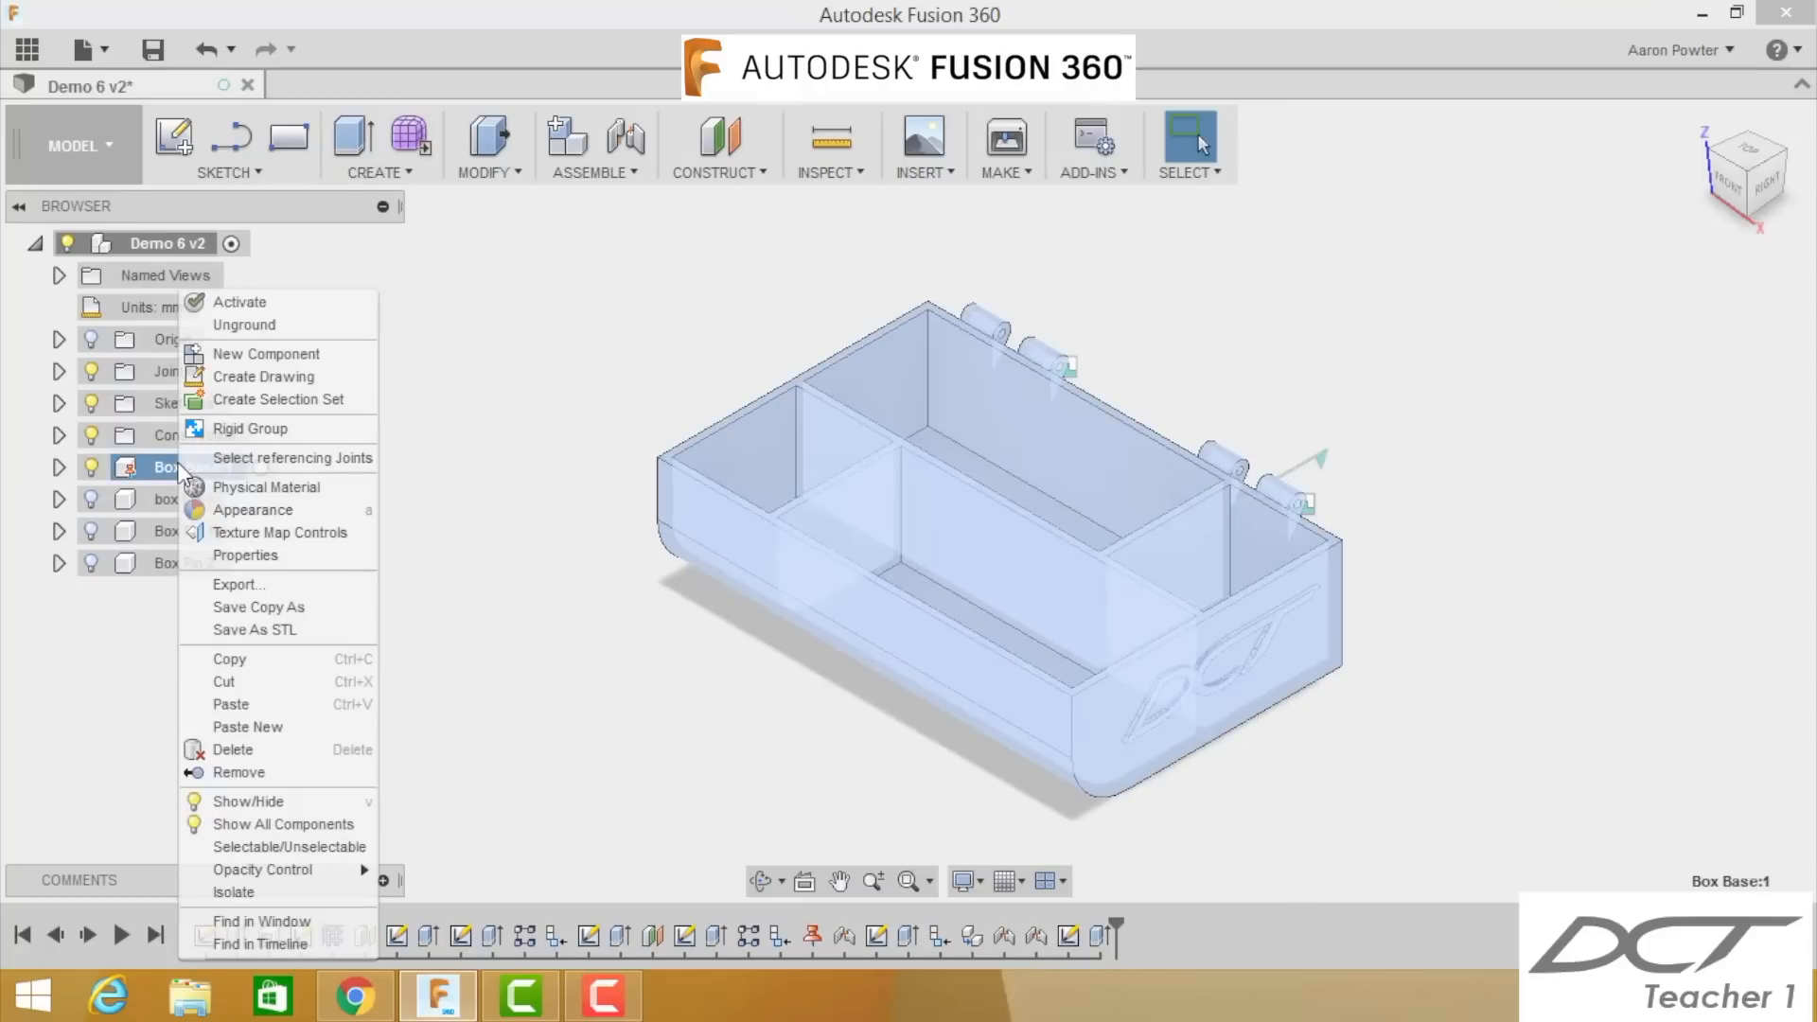
left_click(251, 632)
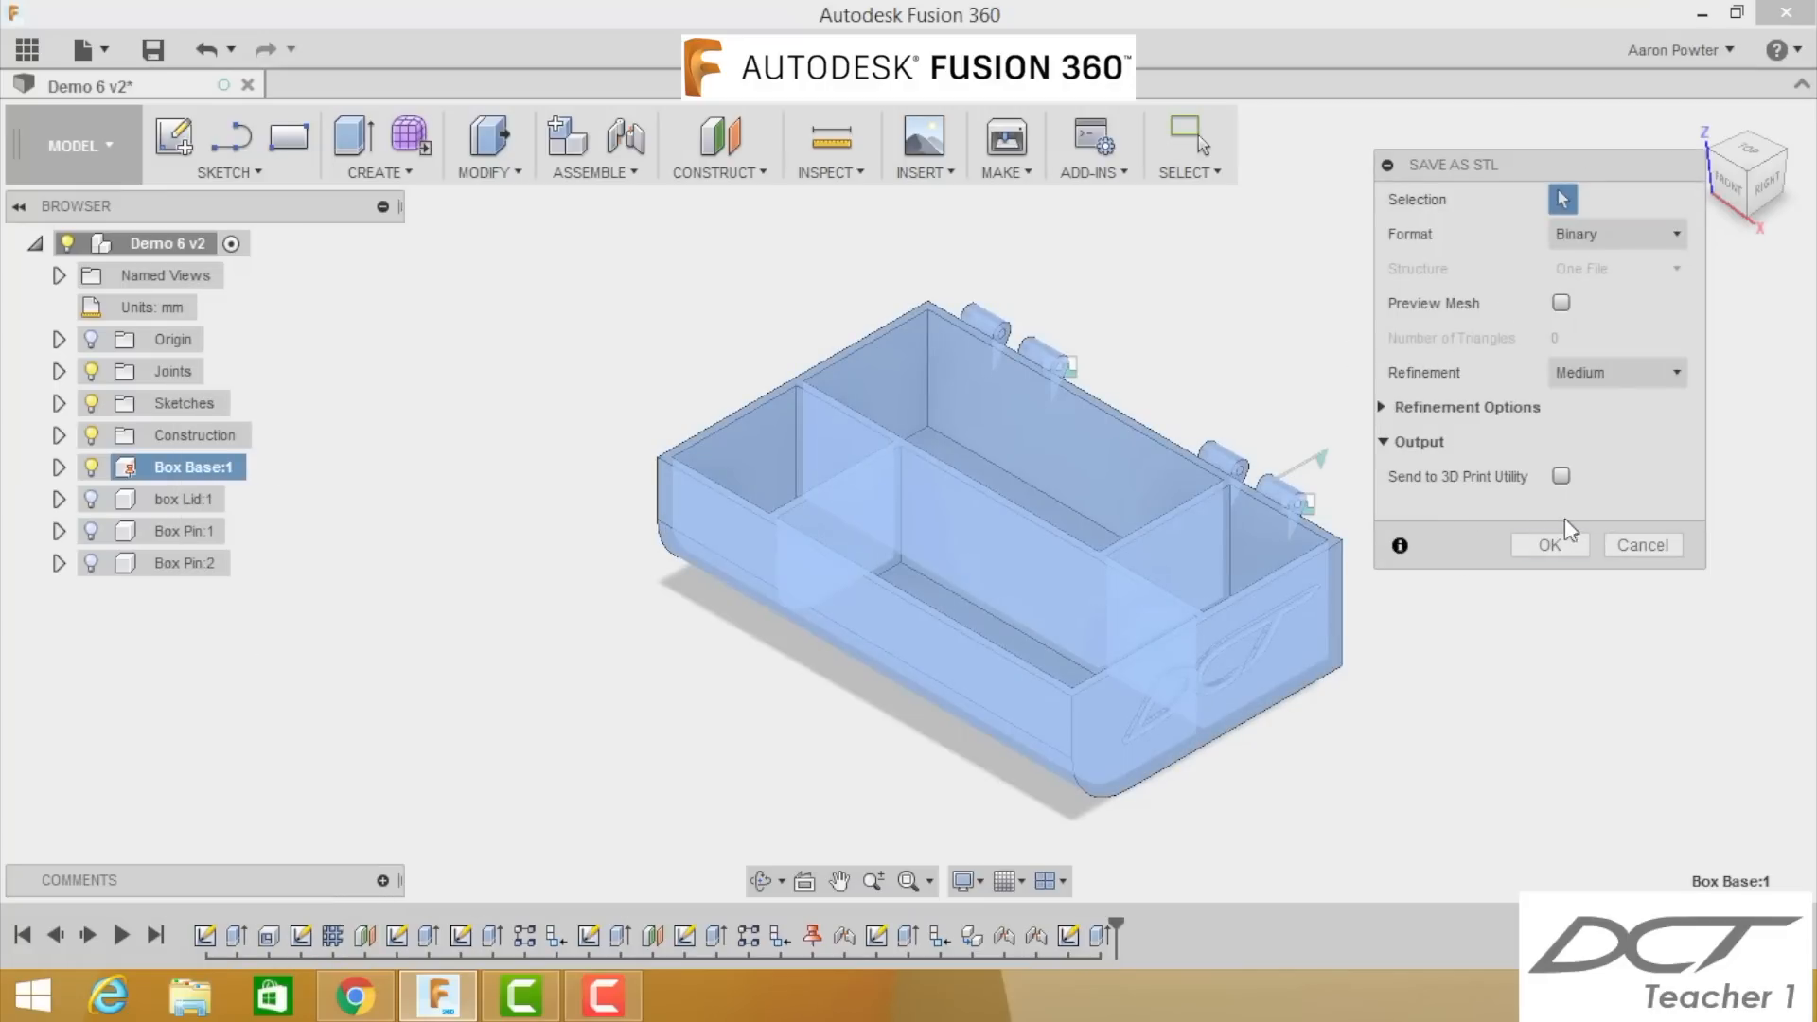
left_click(1616, 543)
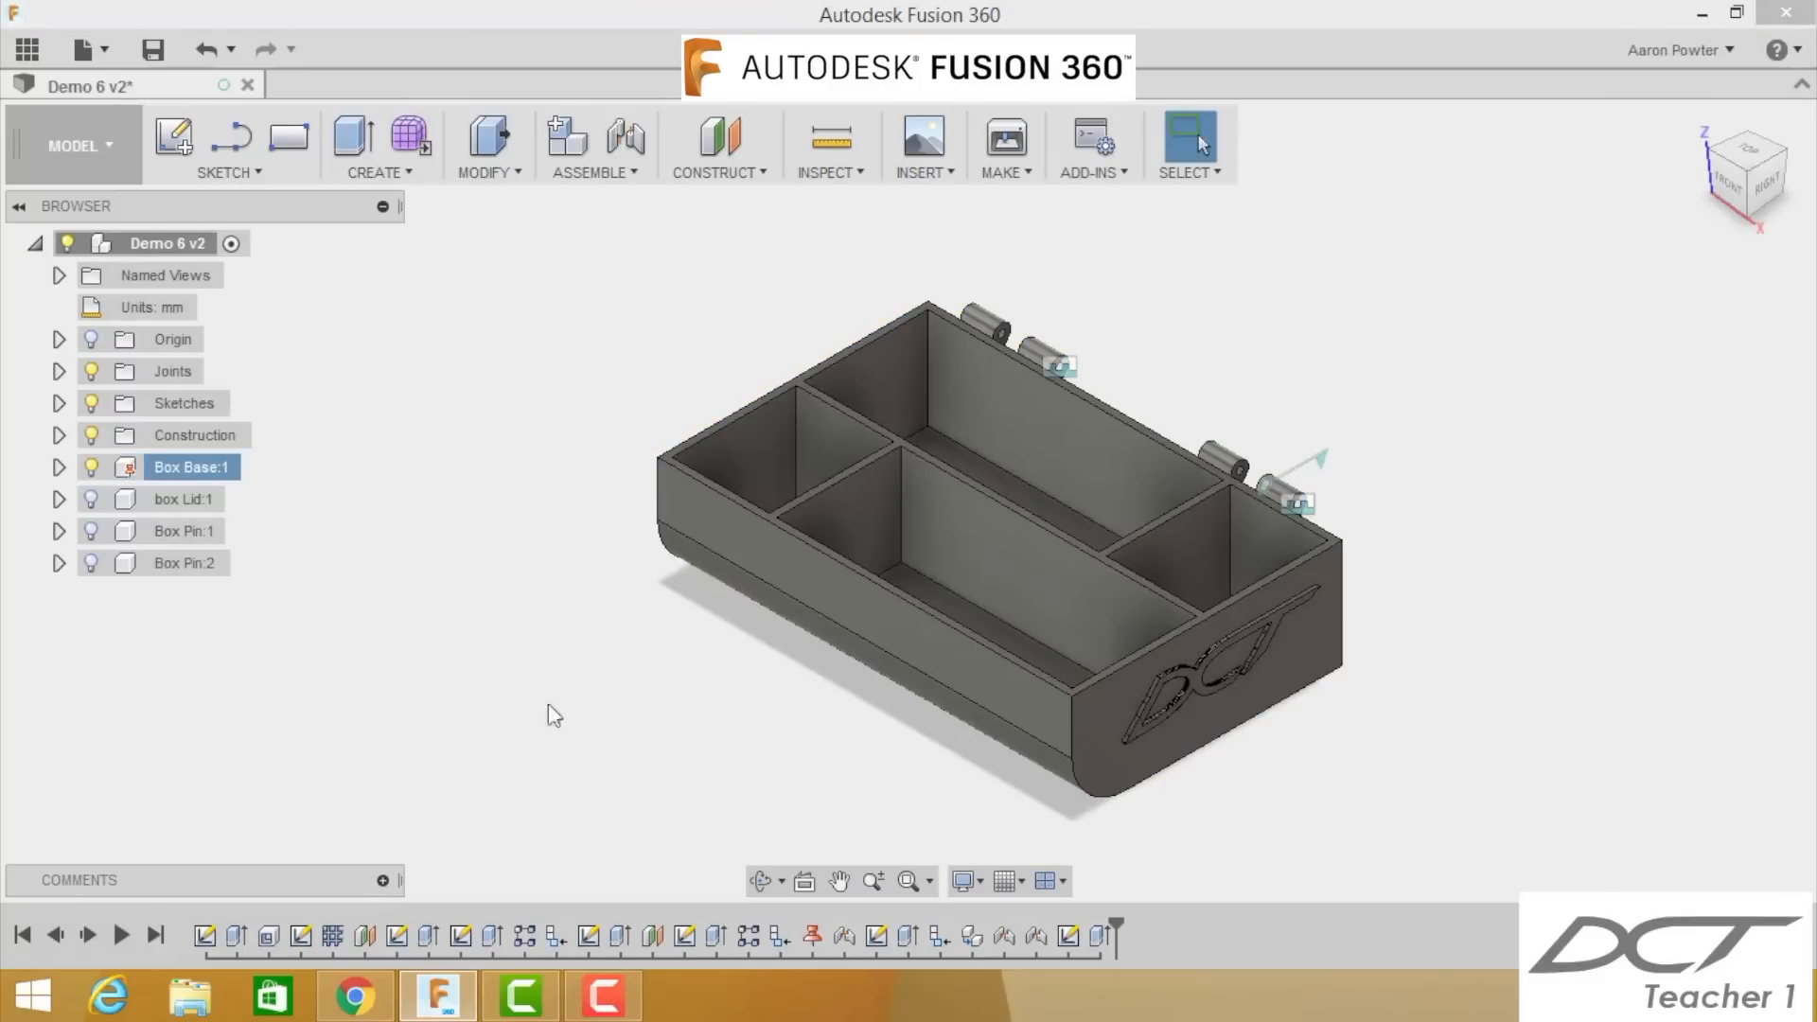
Step: Show the box lid and both hinge pins again
left_click(99, 504)
left_click(93, 499)
left_click(93, 531)
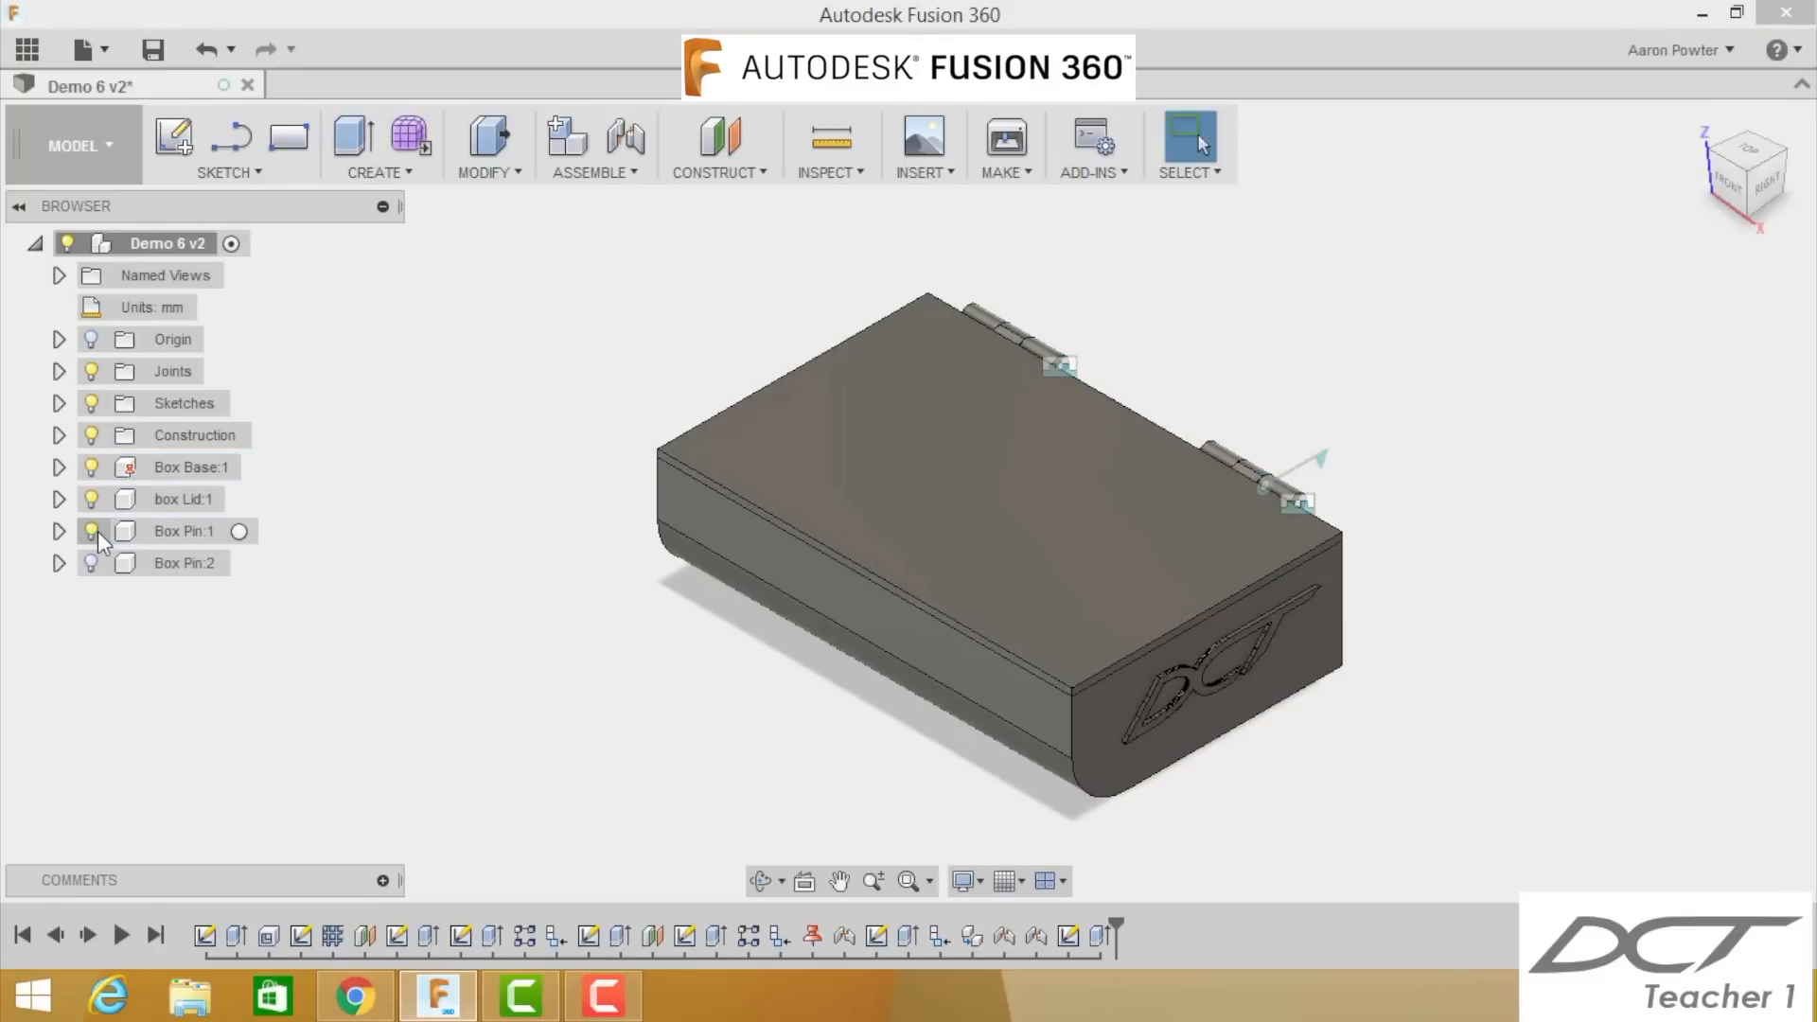
left_click(93, 564)
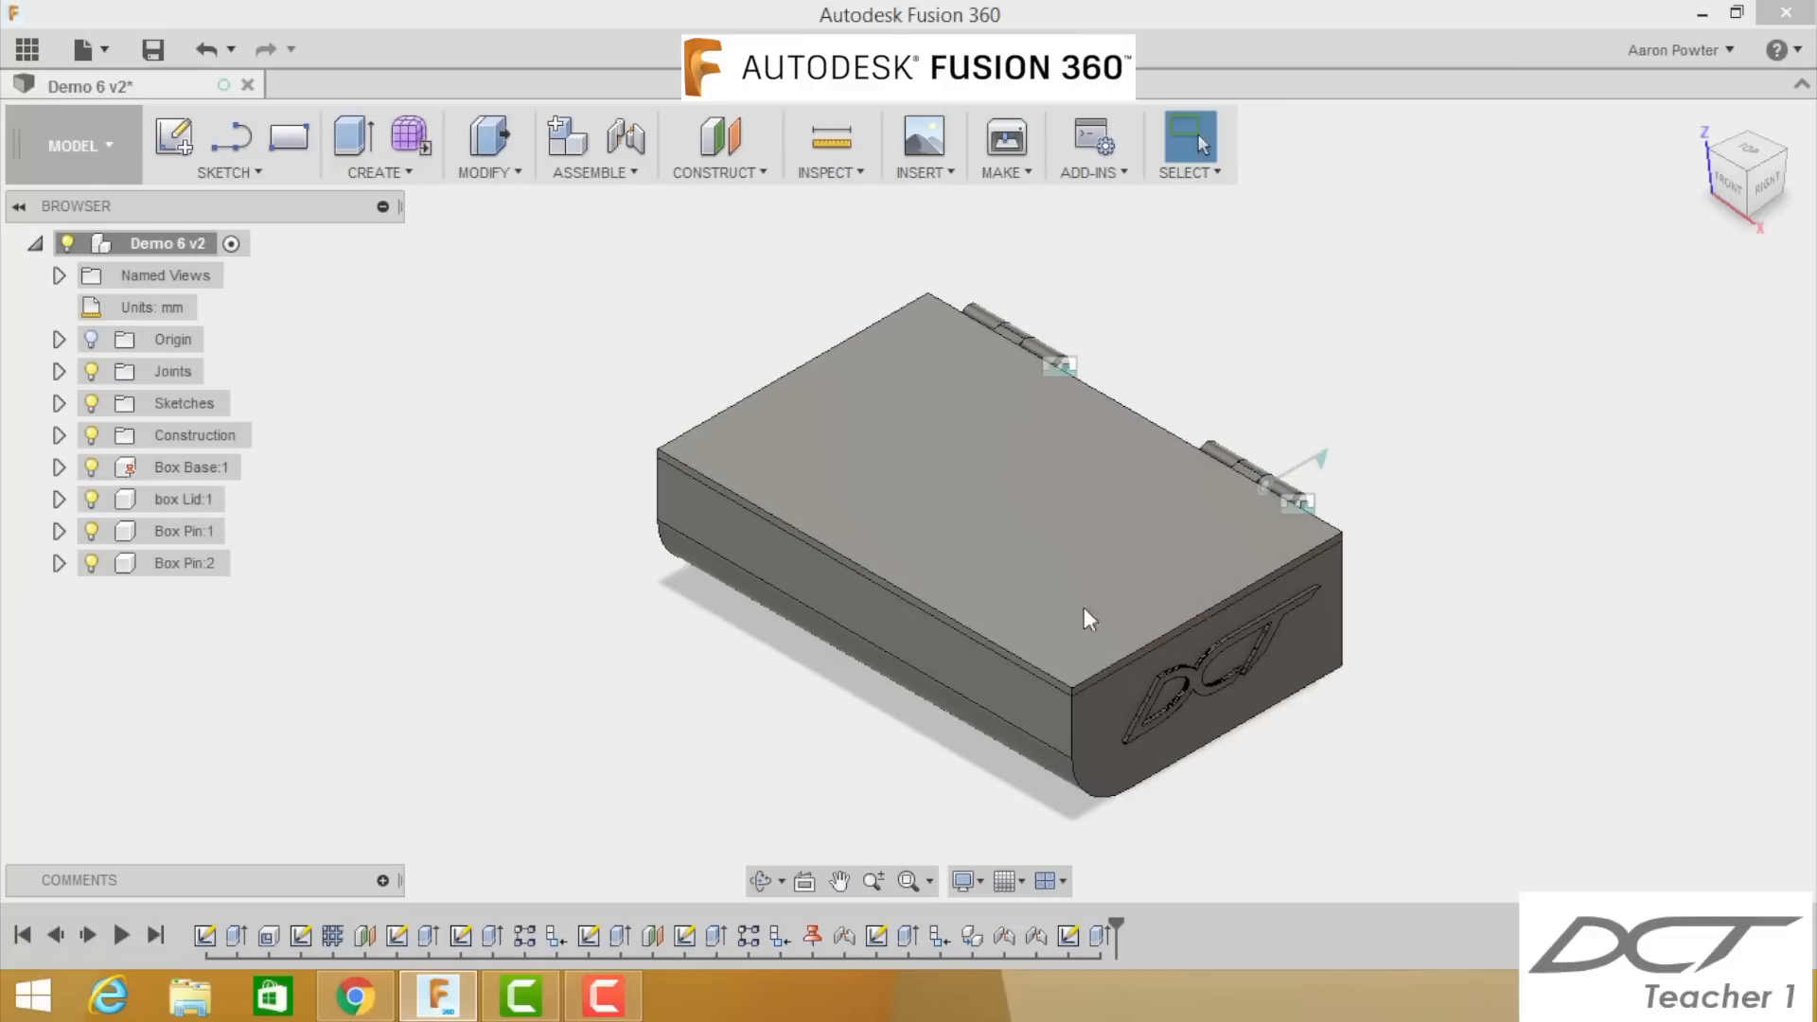
Step: Swing the box lid open about its hinge to test the revolute joint's motion
left_click_drag(1077, 622, 1373, 321)
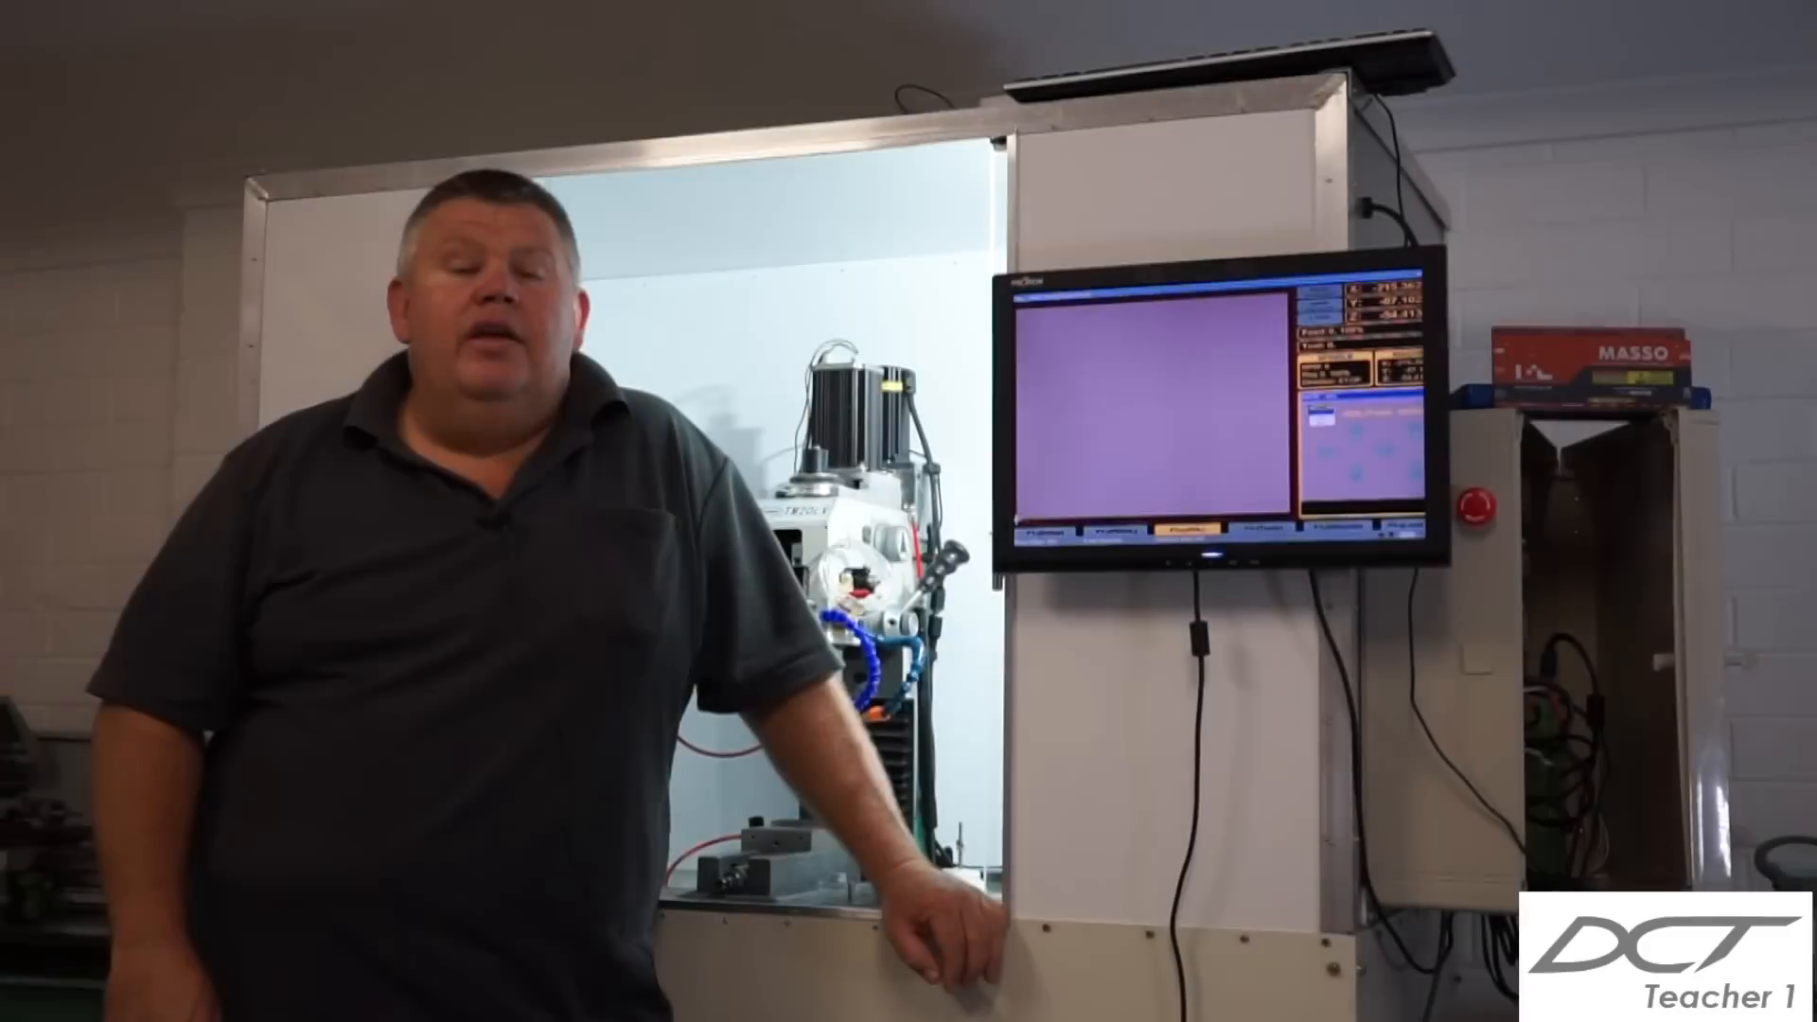